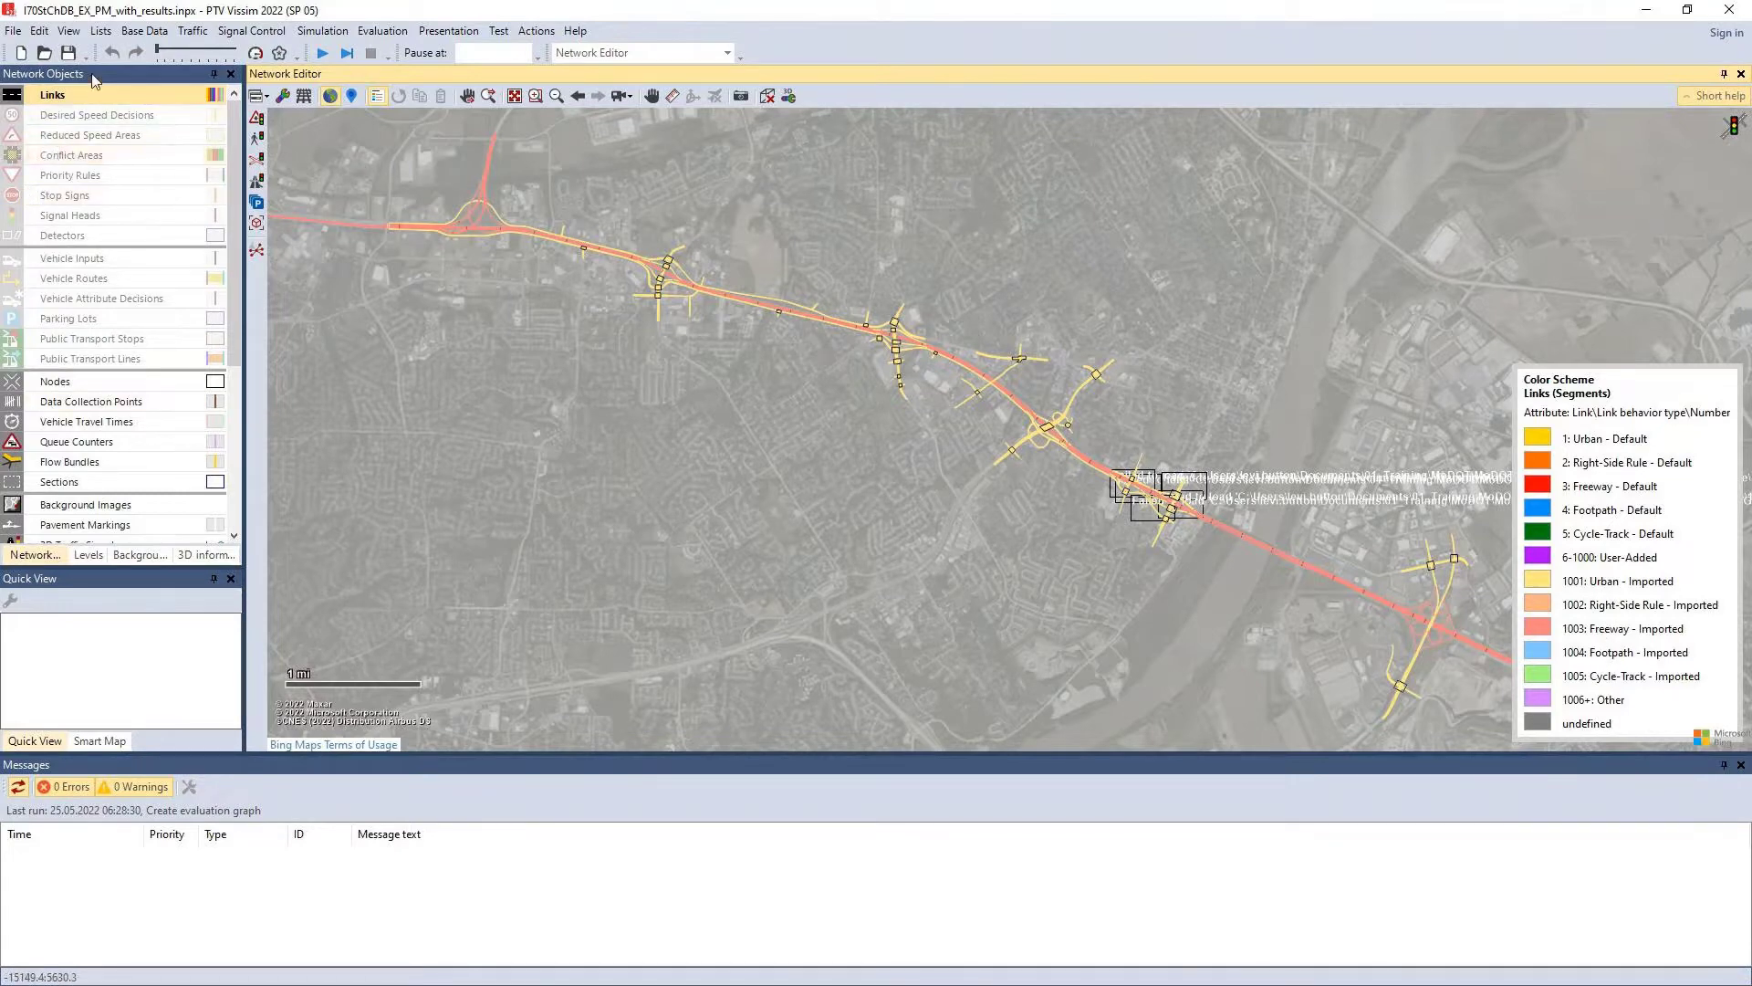
Step: Open the link behavior types list and check which driving behaviors can be assigned as default to Urban (motorized)
click(129, 37)
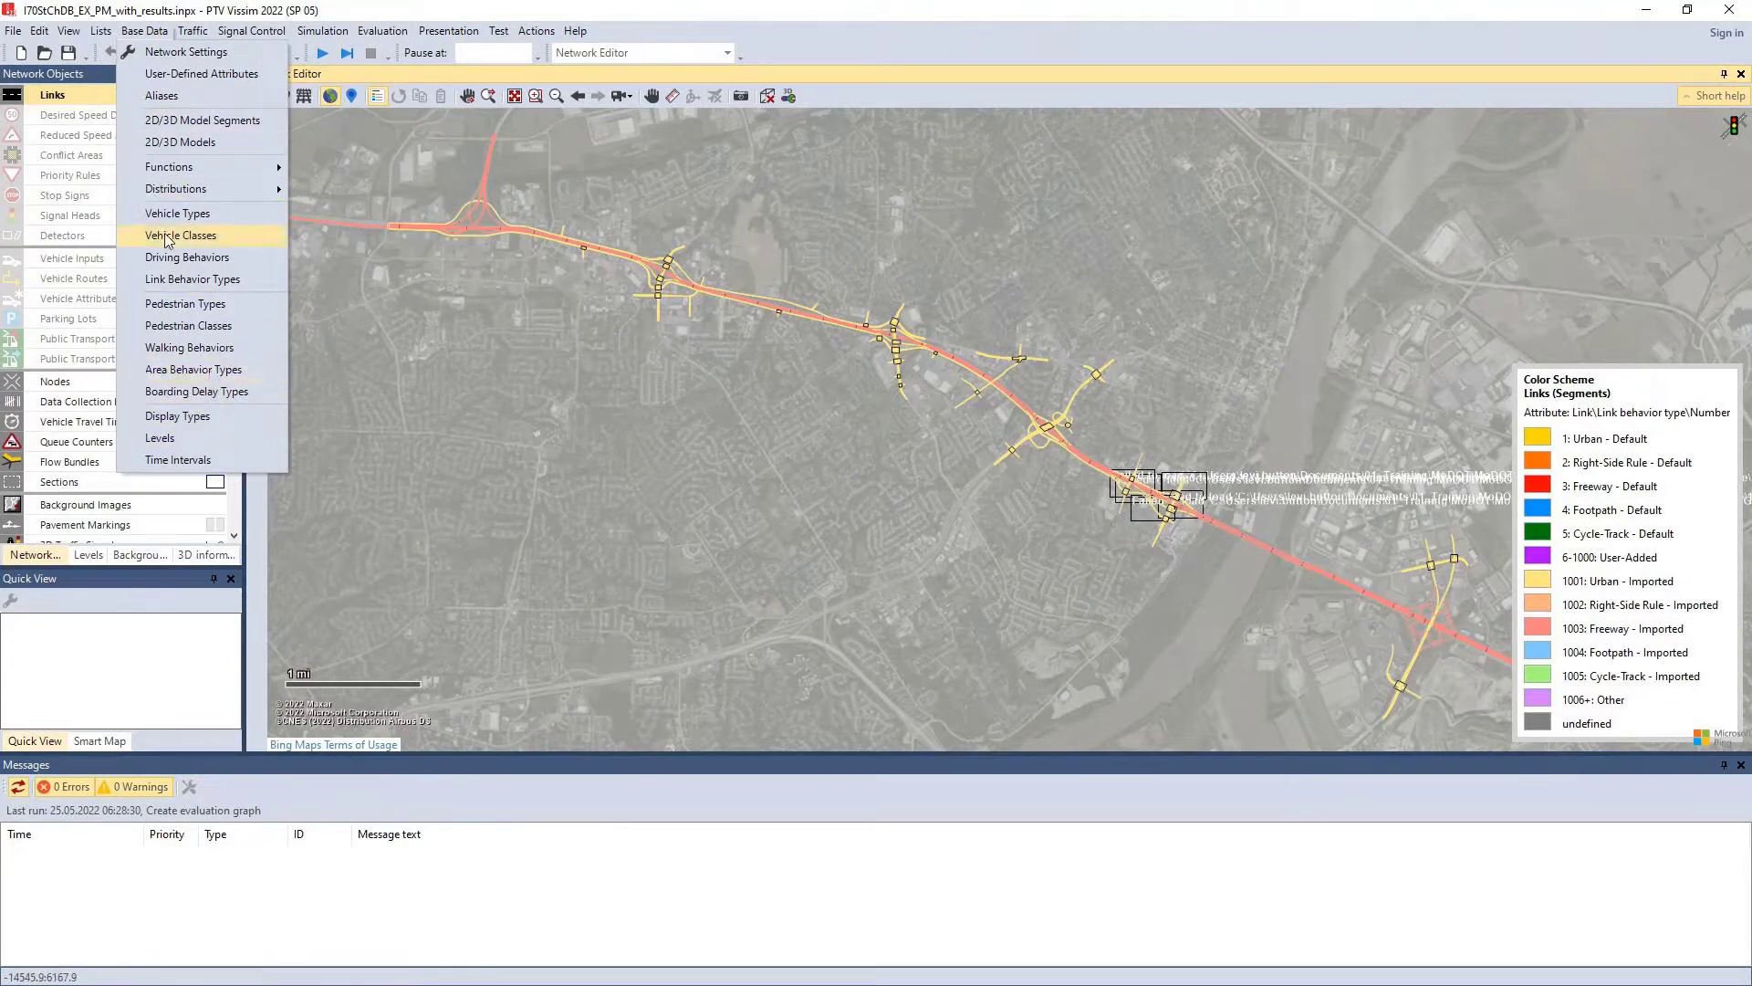
click(176, 279)
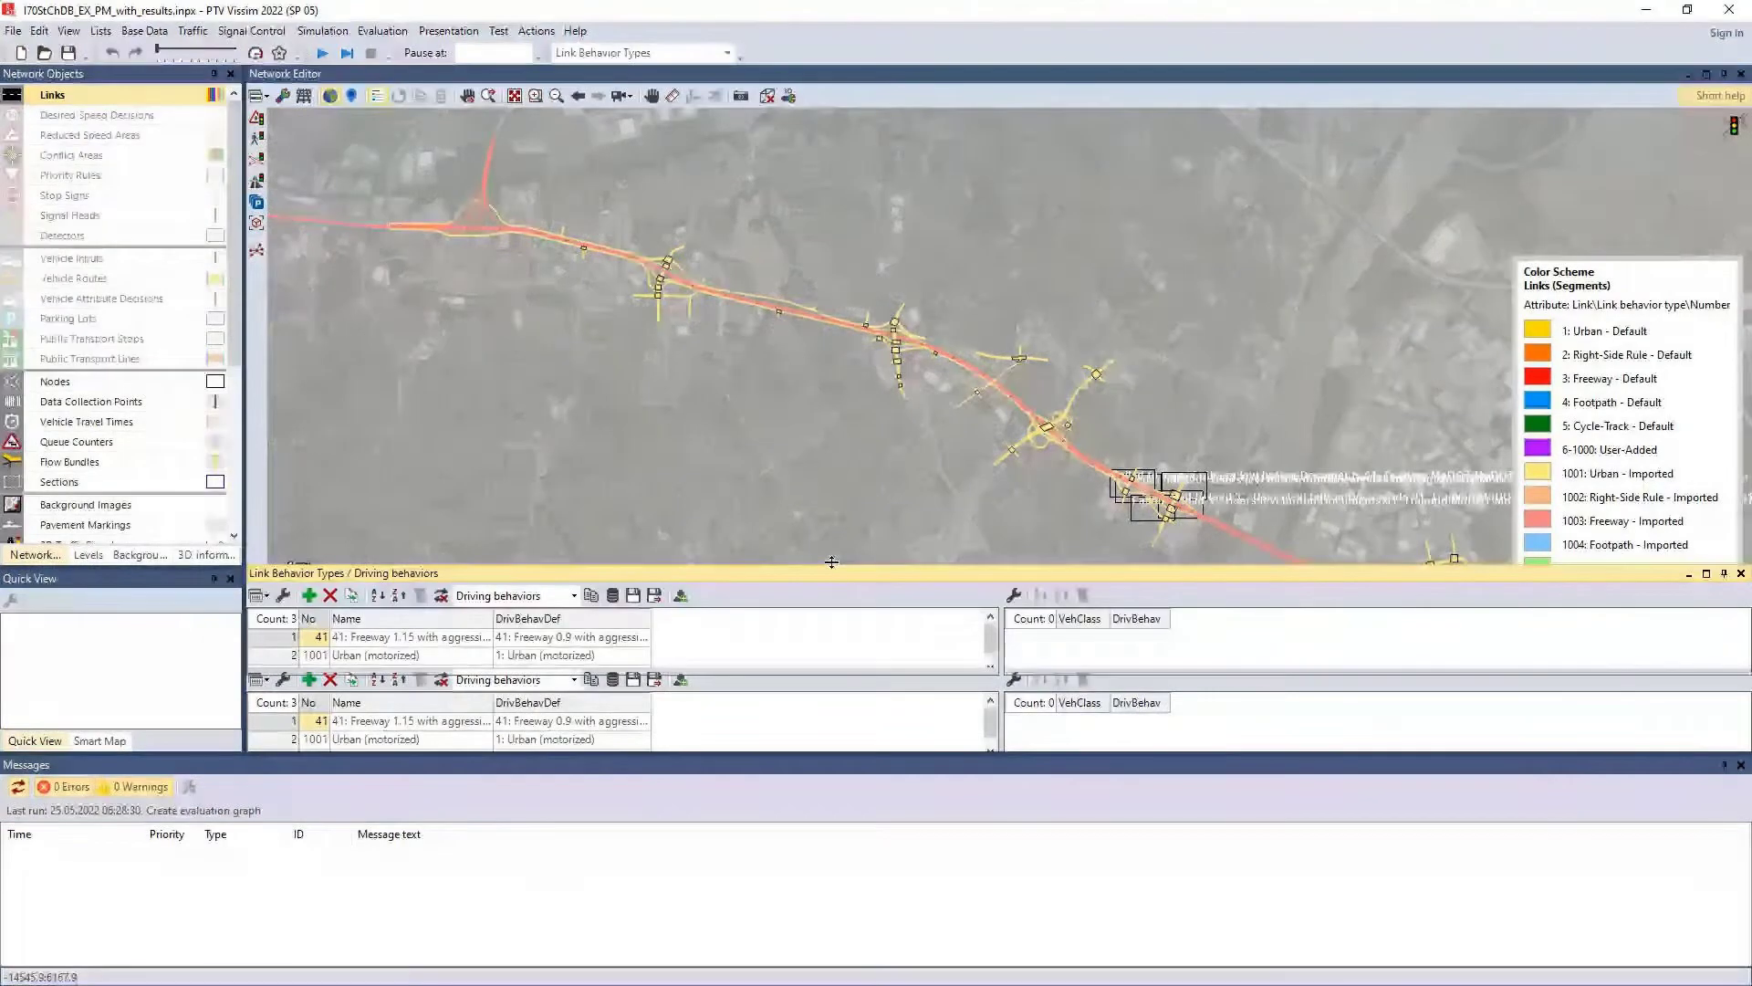
click(282, 659)
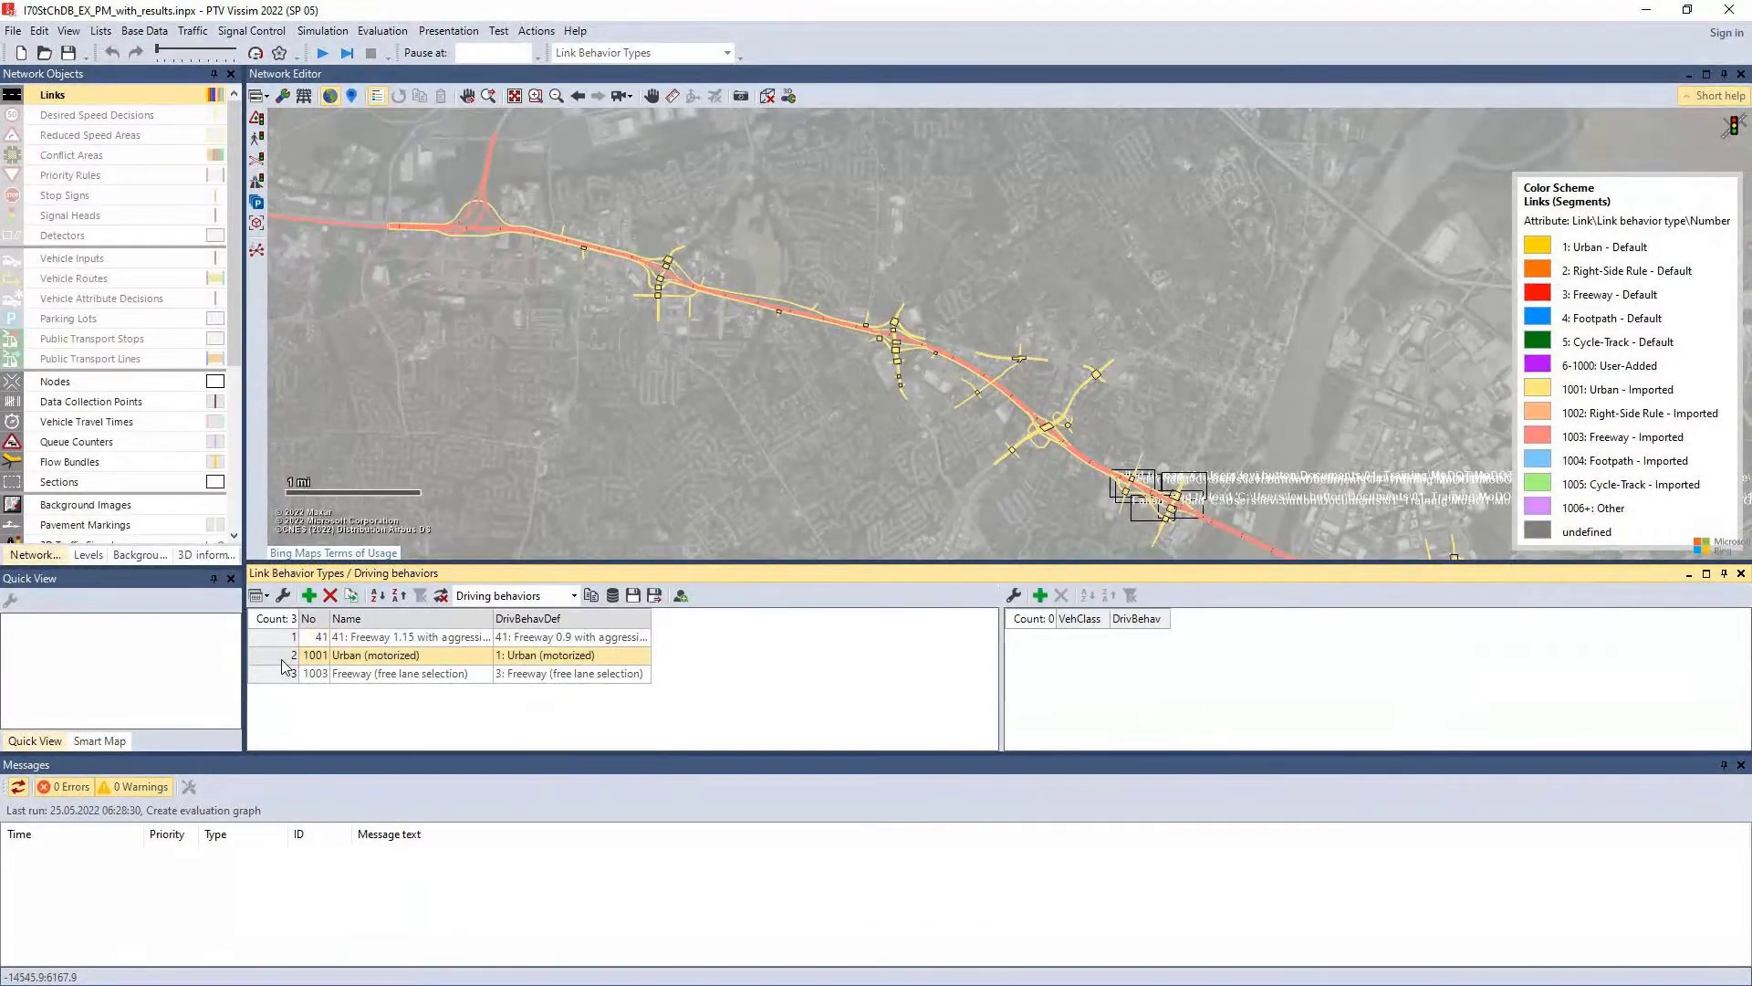
click(356, 659)
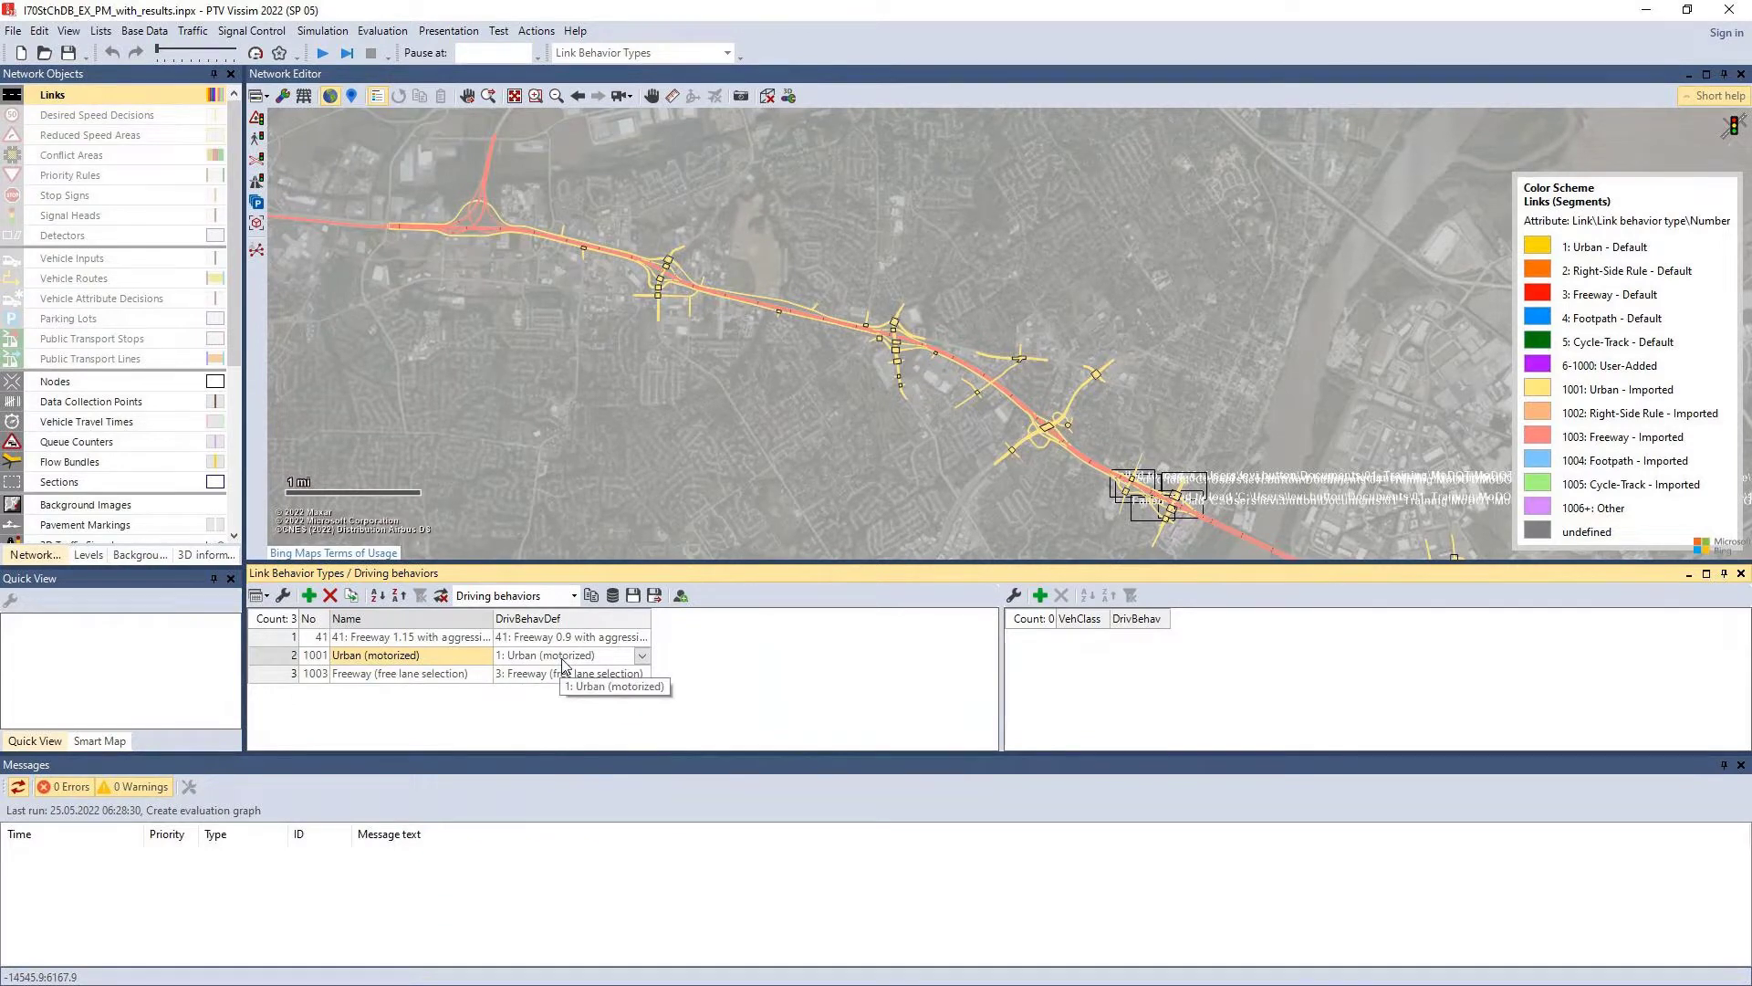
click(645, 658)
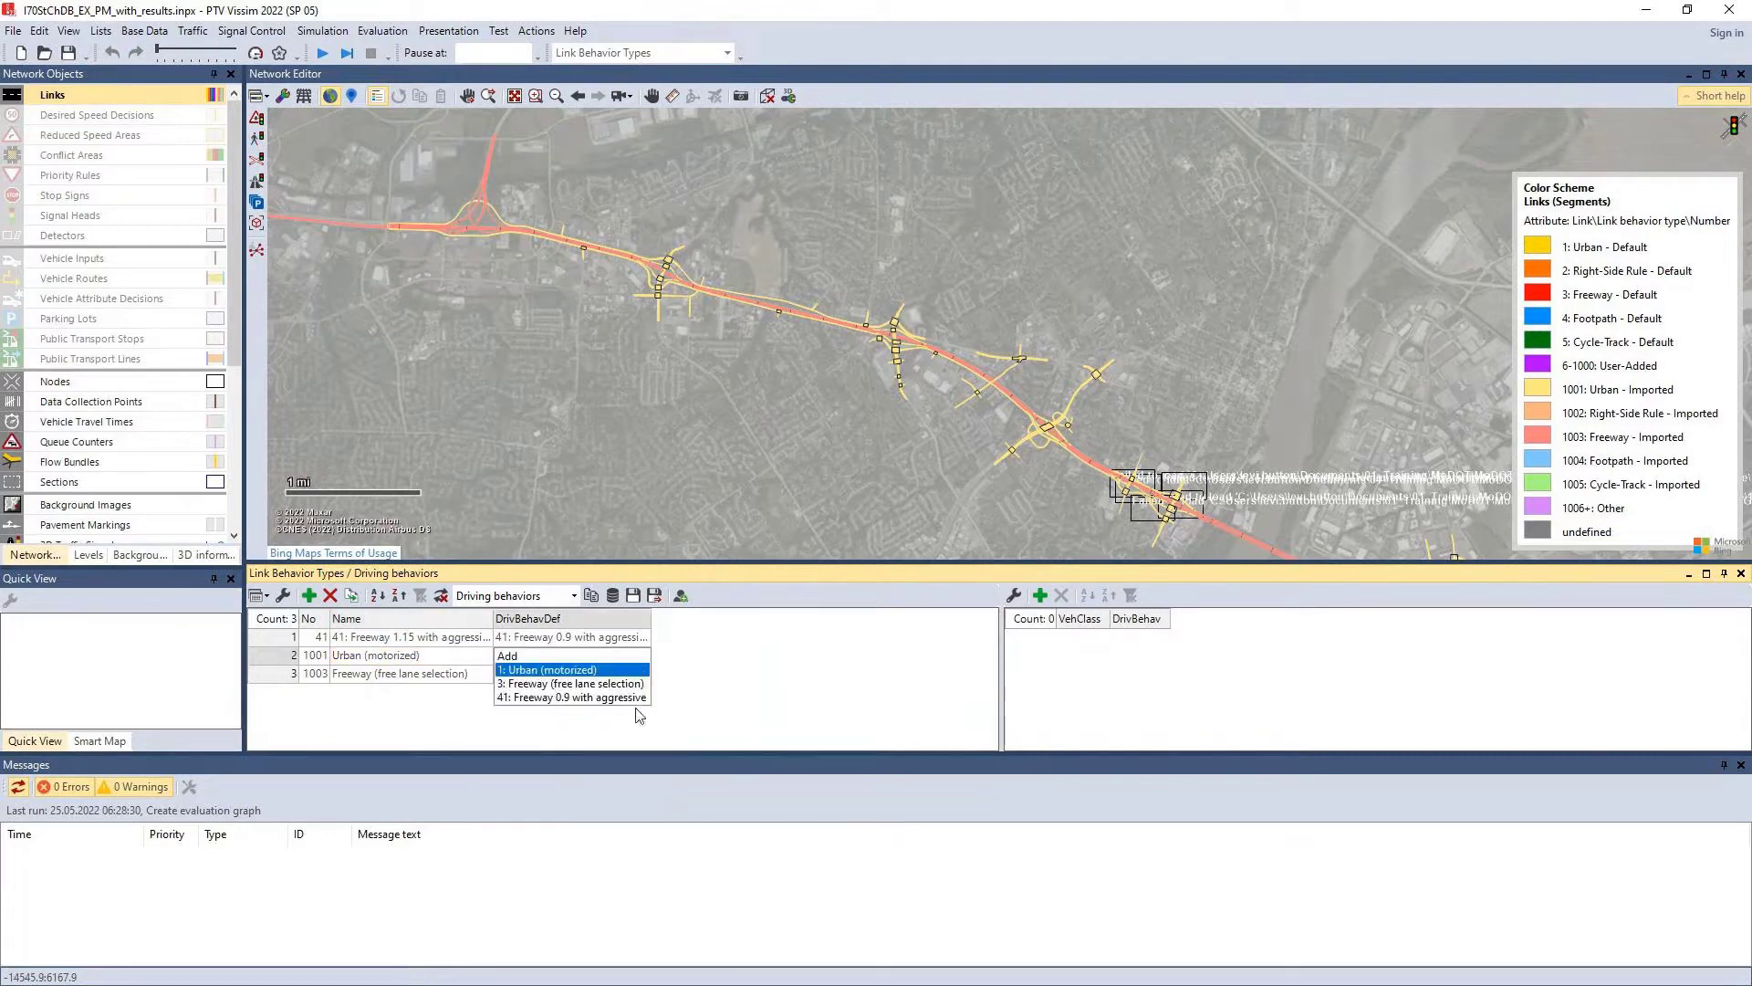
click(698, 683)
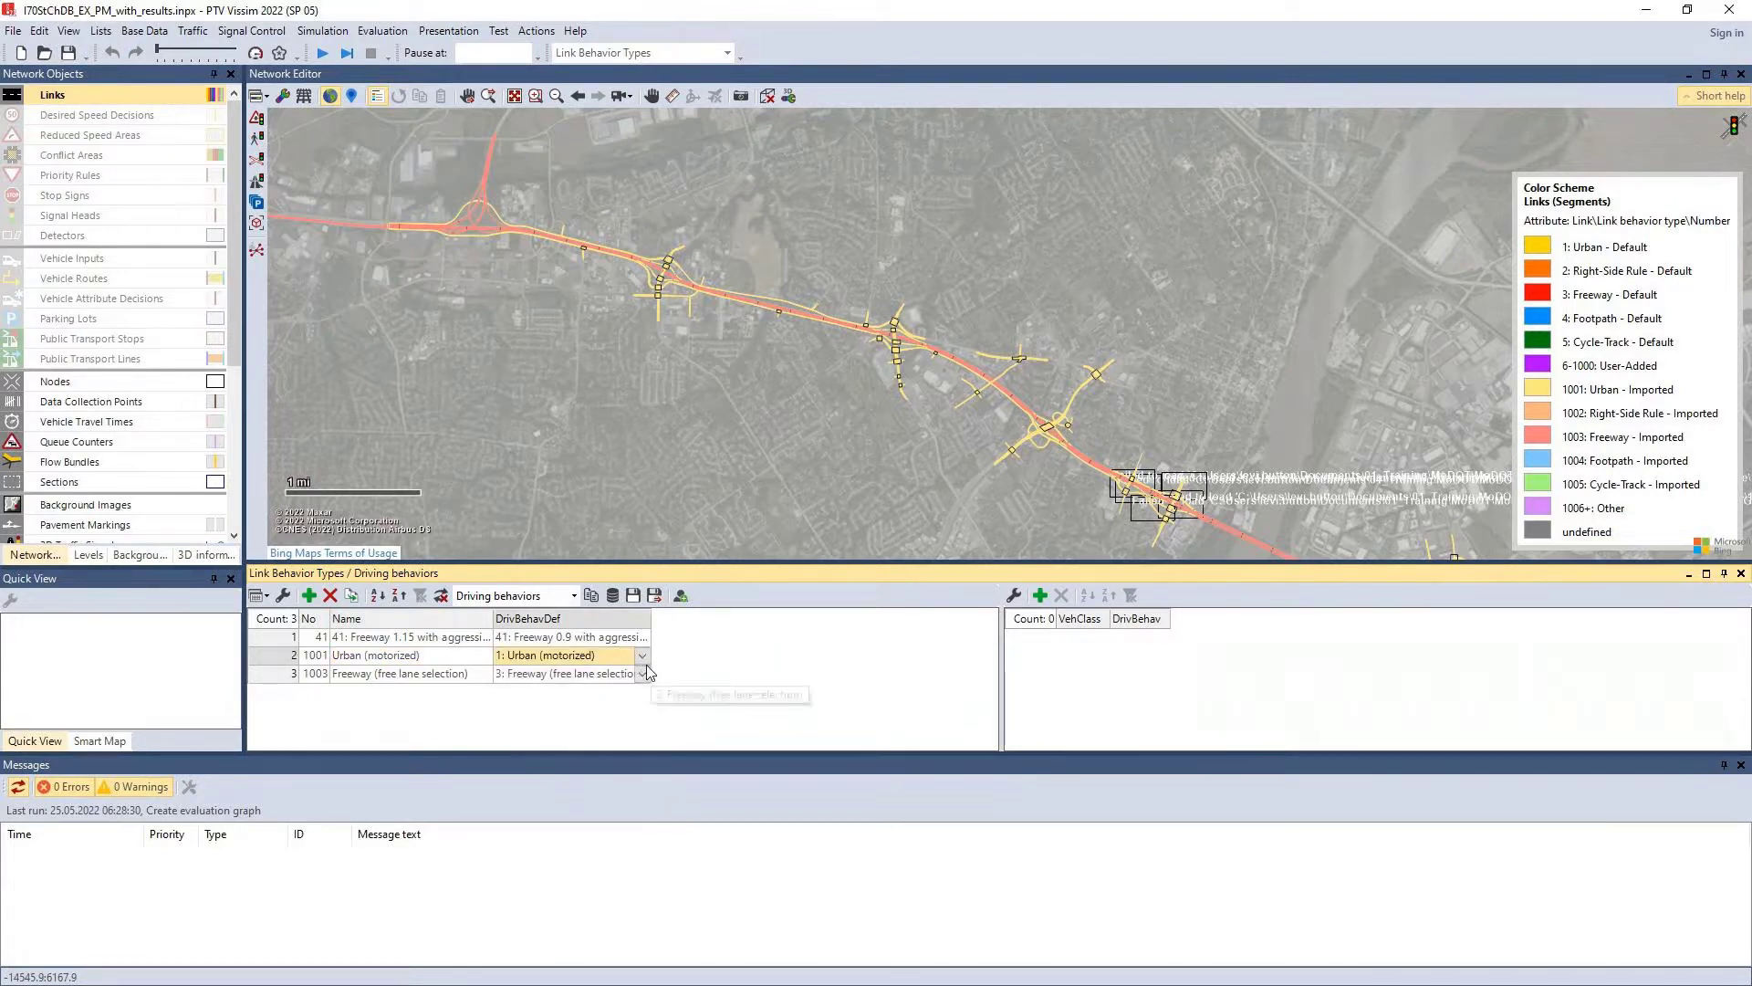
click(364, 659)
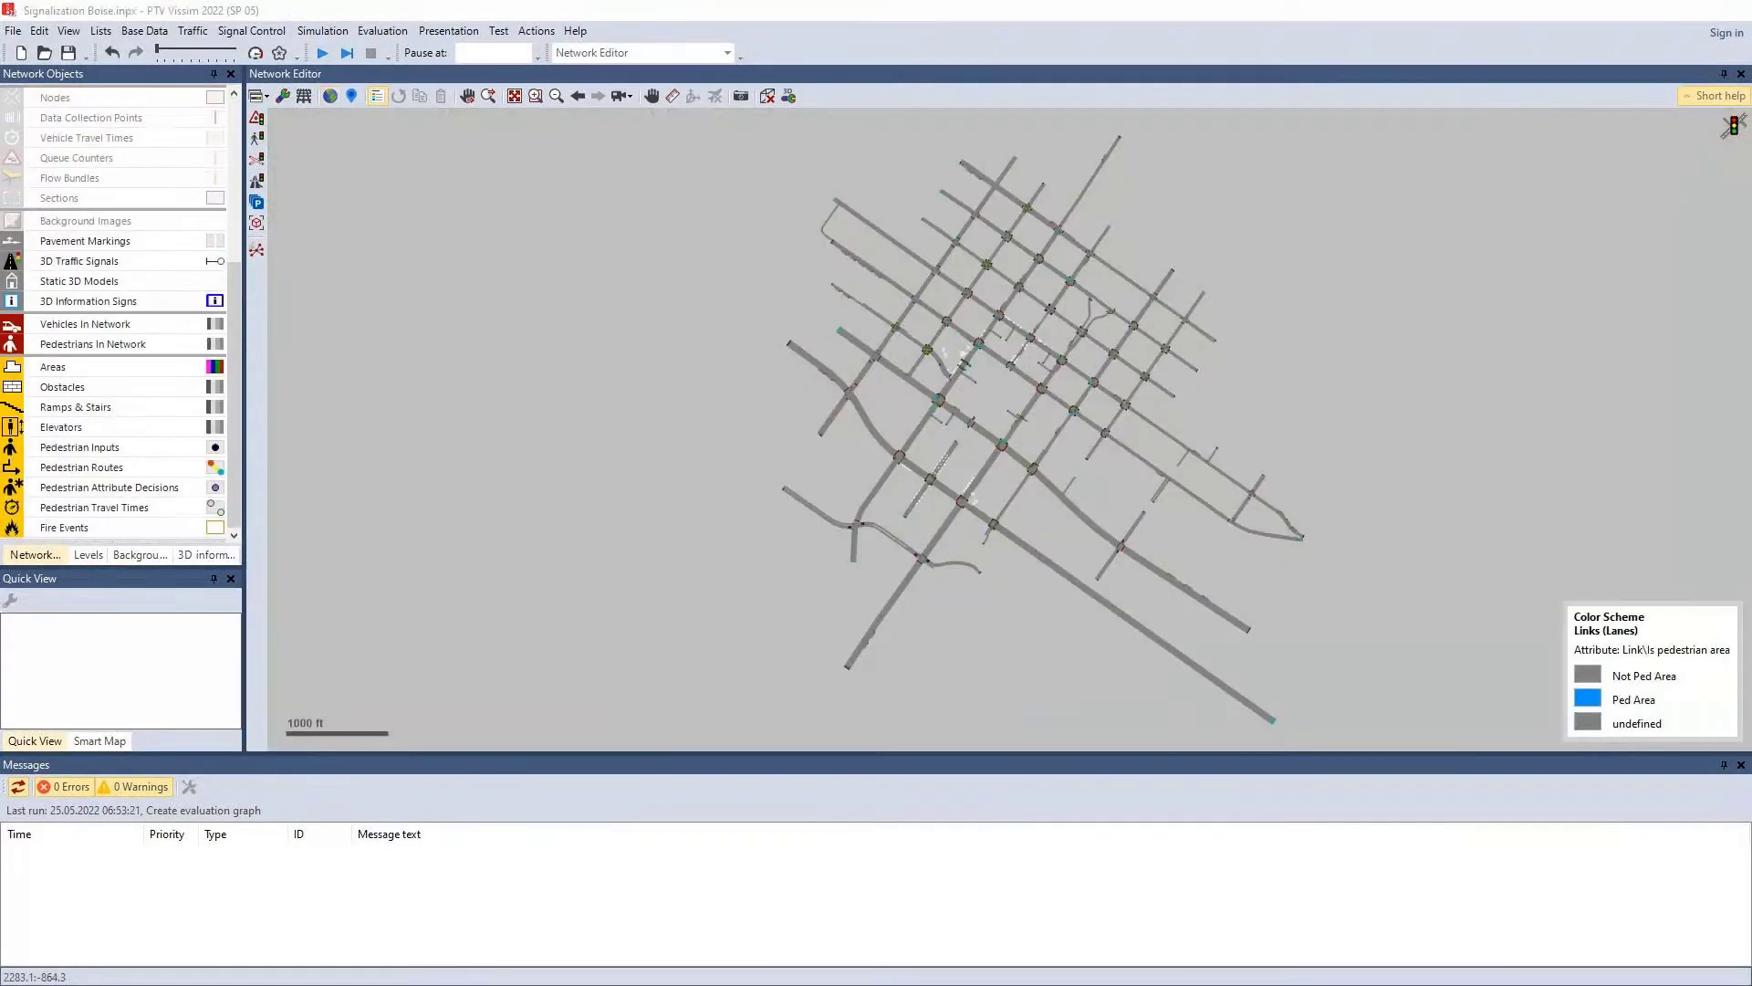
Step: In the Signalization Boise network, add a link behavior type named Freeway Merge with default driving behavior 3: Freeway (free lane selection)
click(144, 31)
click(210, 279)
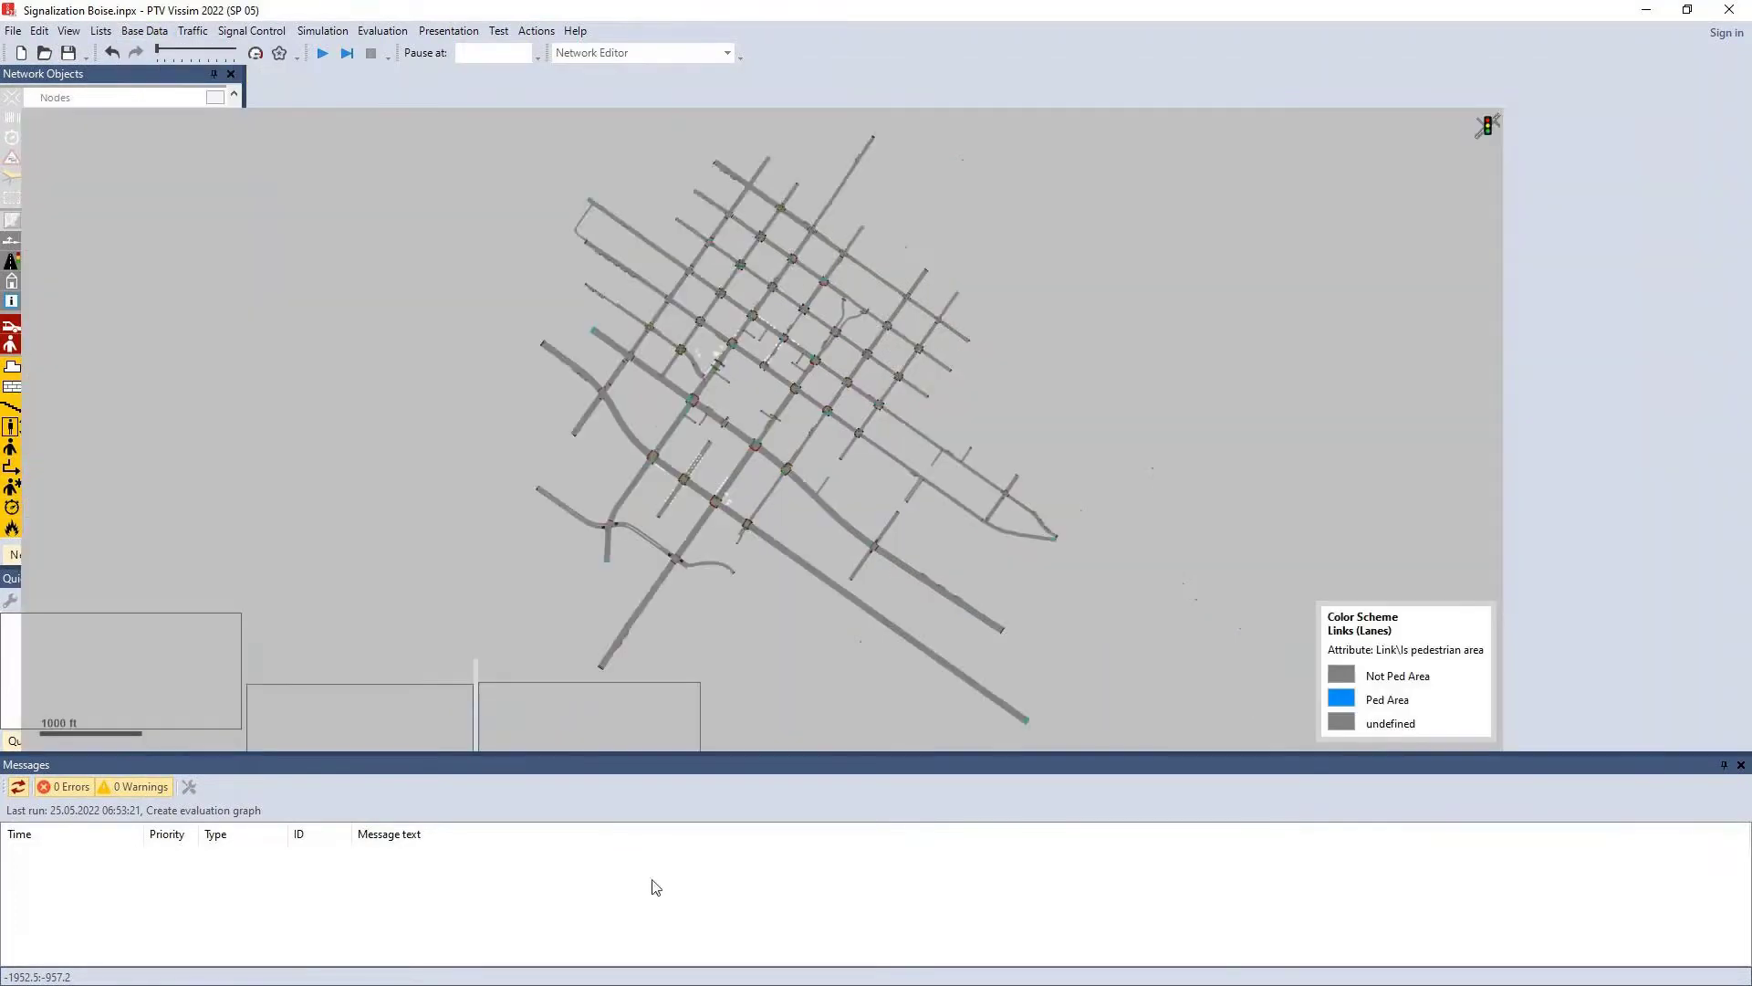
drag(493, 658, 489, 454)
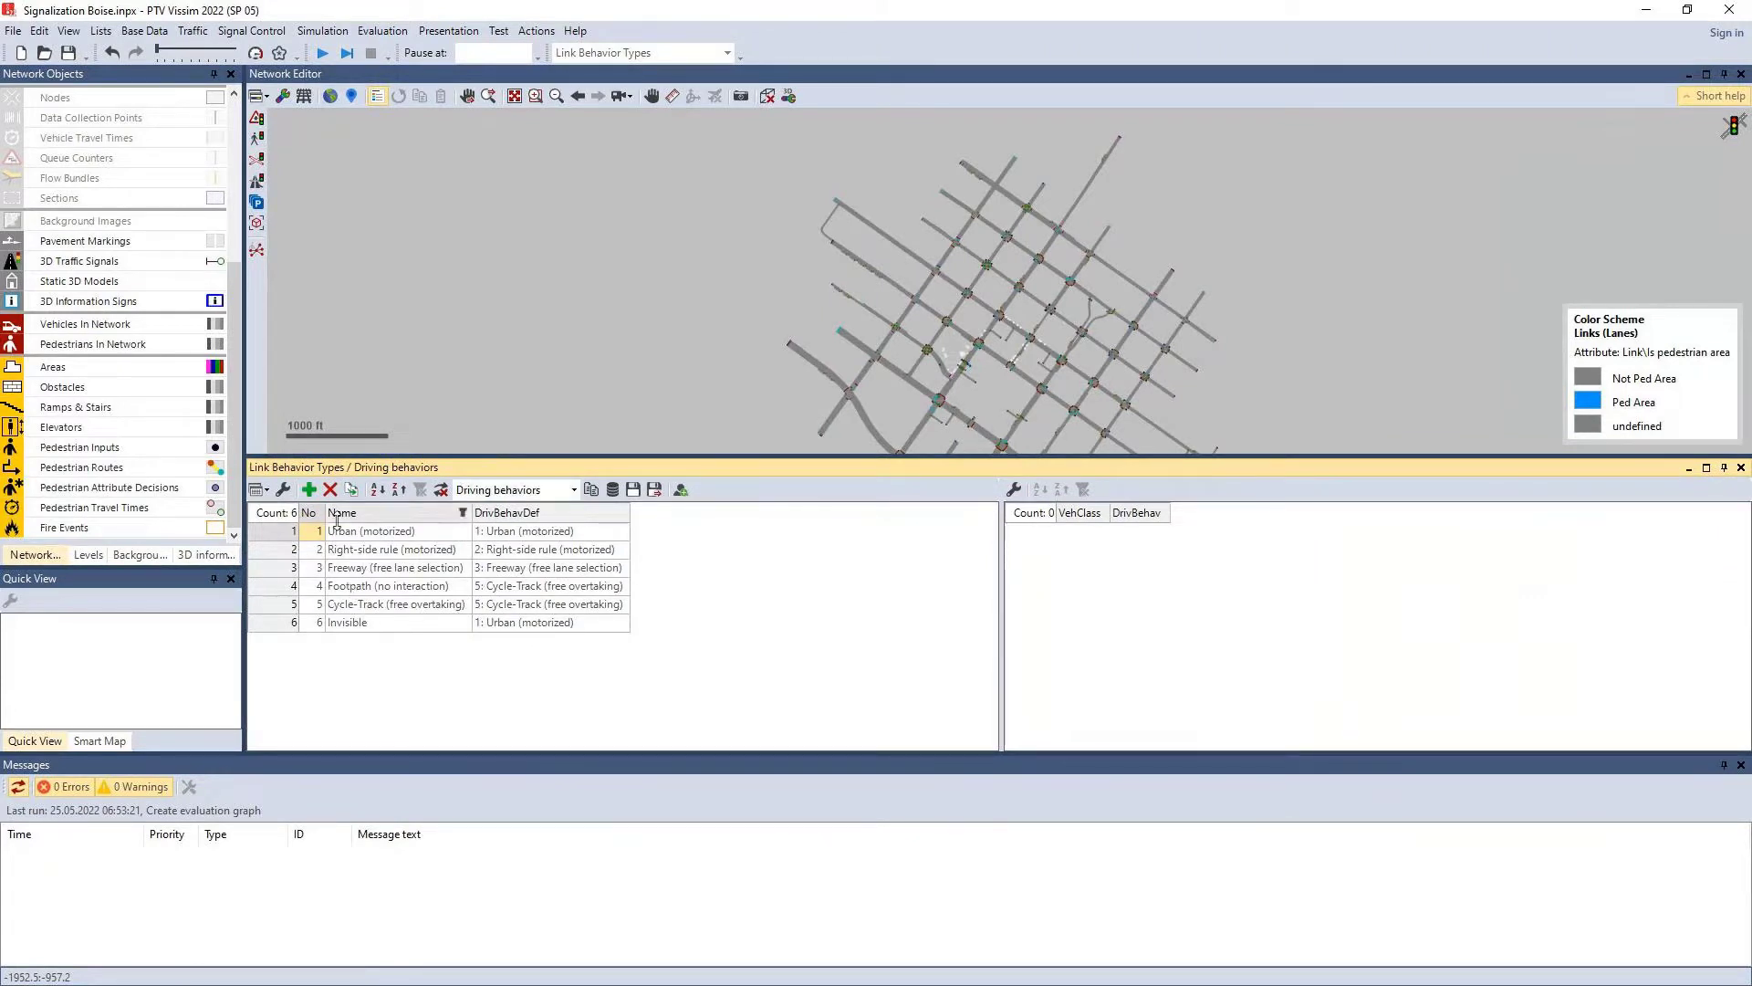
click(310, 489)
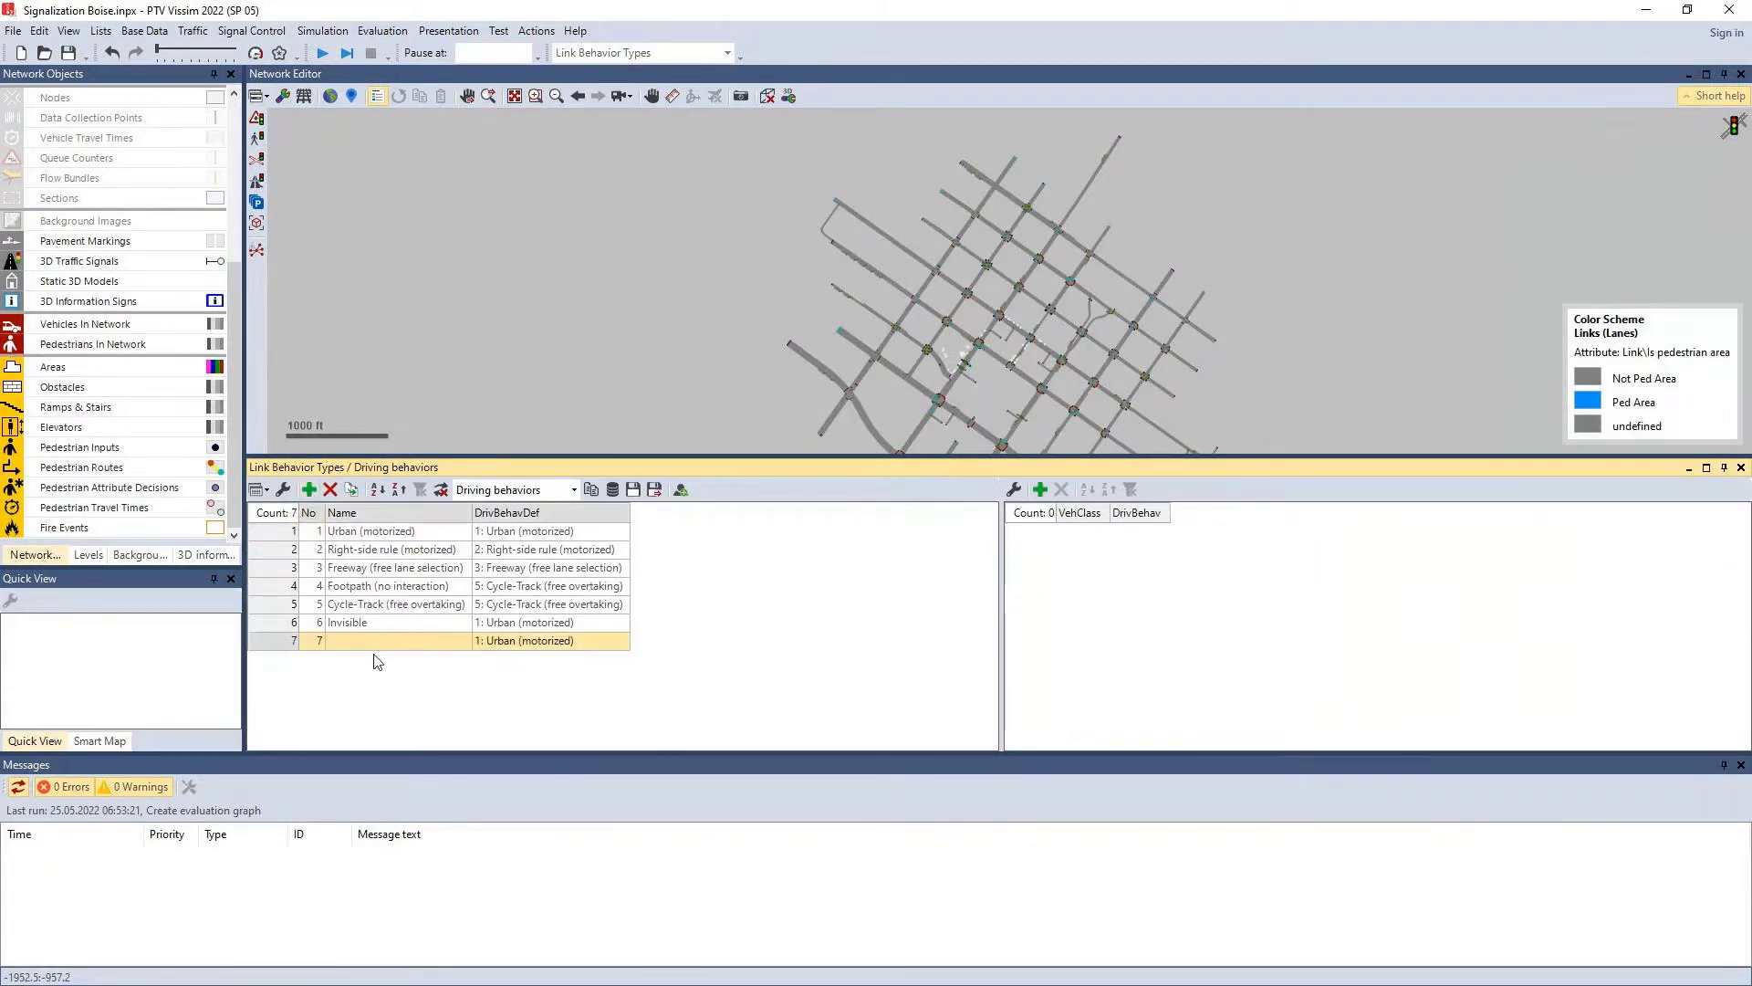
click(371, 640)
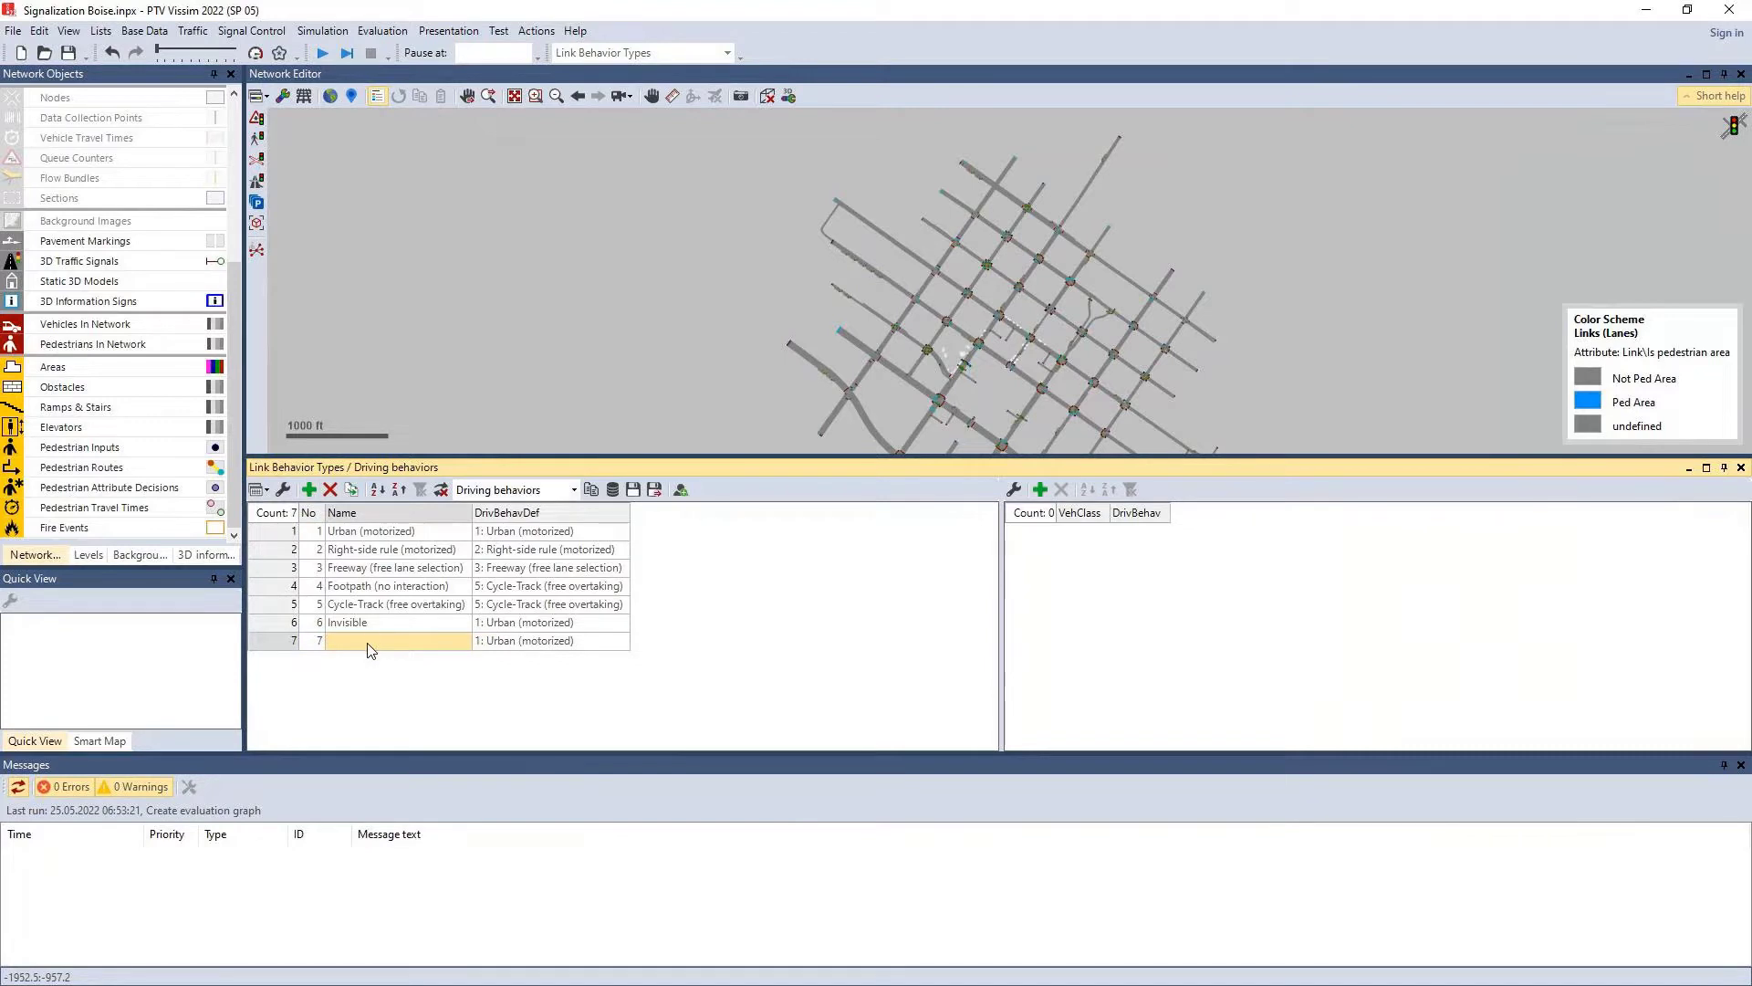
text(Freeway Mer)
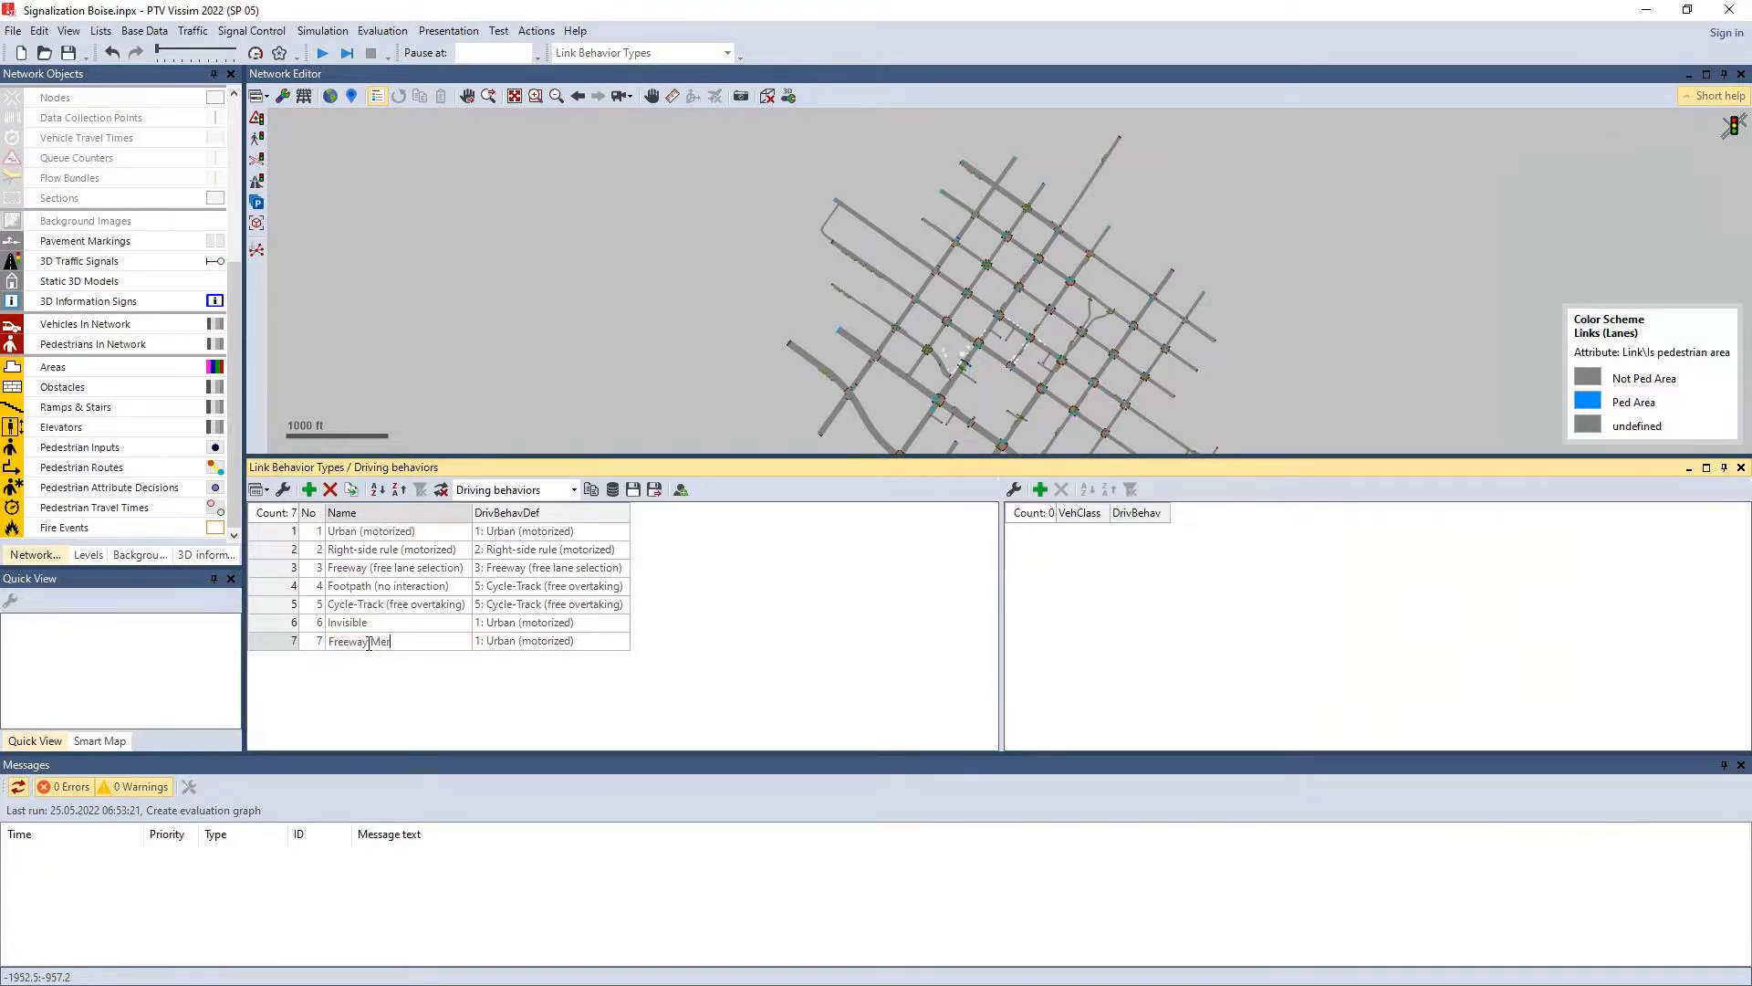
text(ge)
click(621, 641)
click(552, 683)
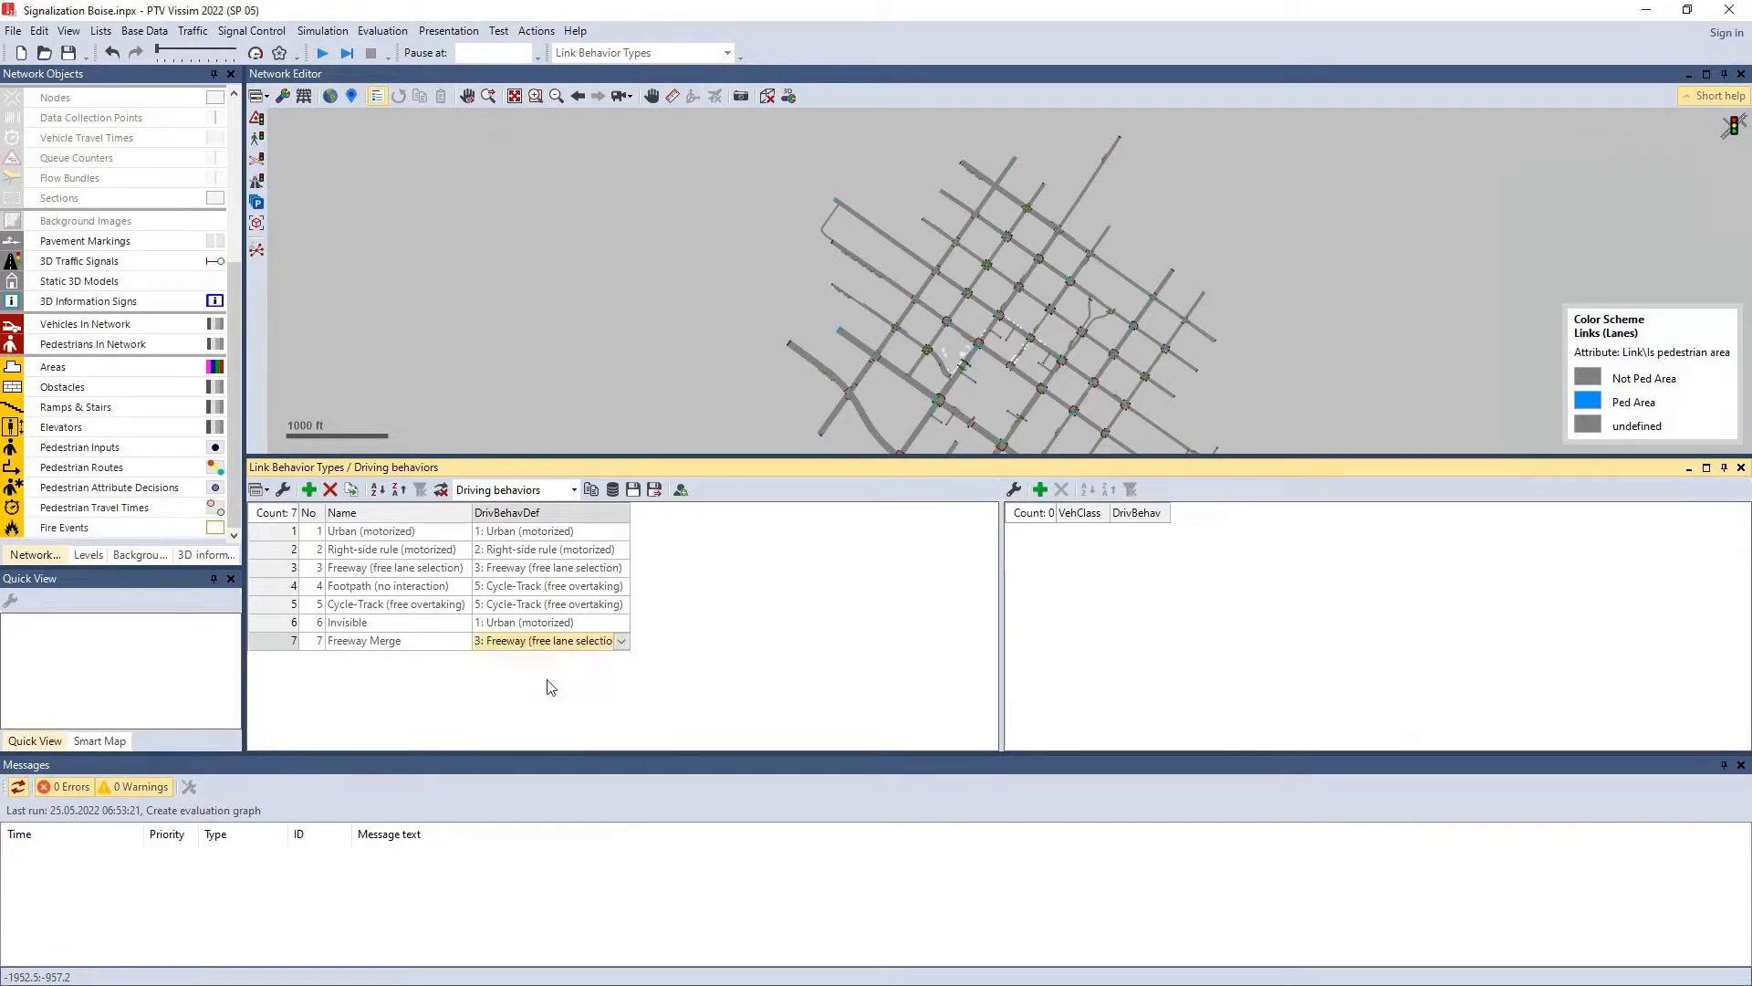
Step: Duplicate the Freeway (free lane selection) driving behavior and name the copy Freeway Merge (Cars)
click(144, 31)
click(202, 264)
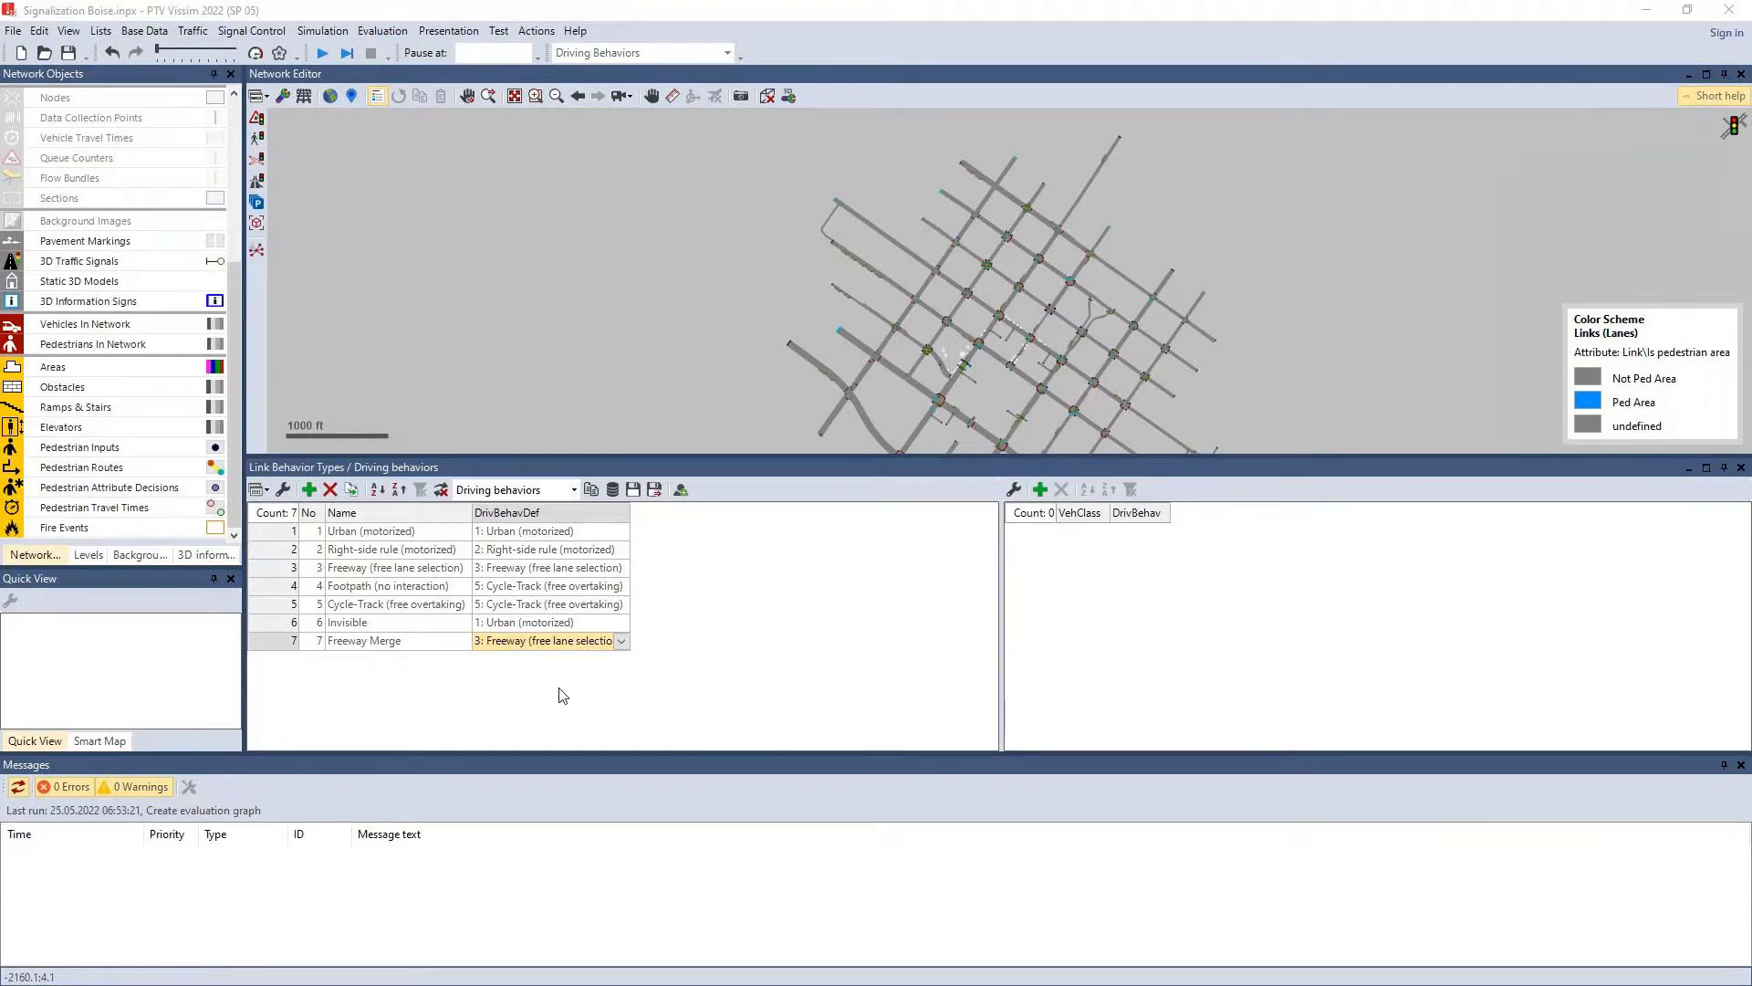
drag(1751, 637, 1001, 616)
click(274, 575)
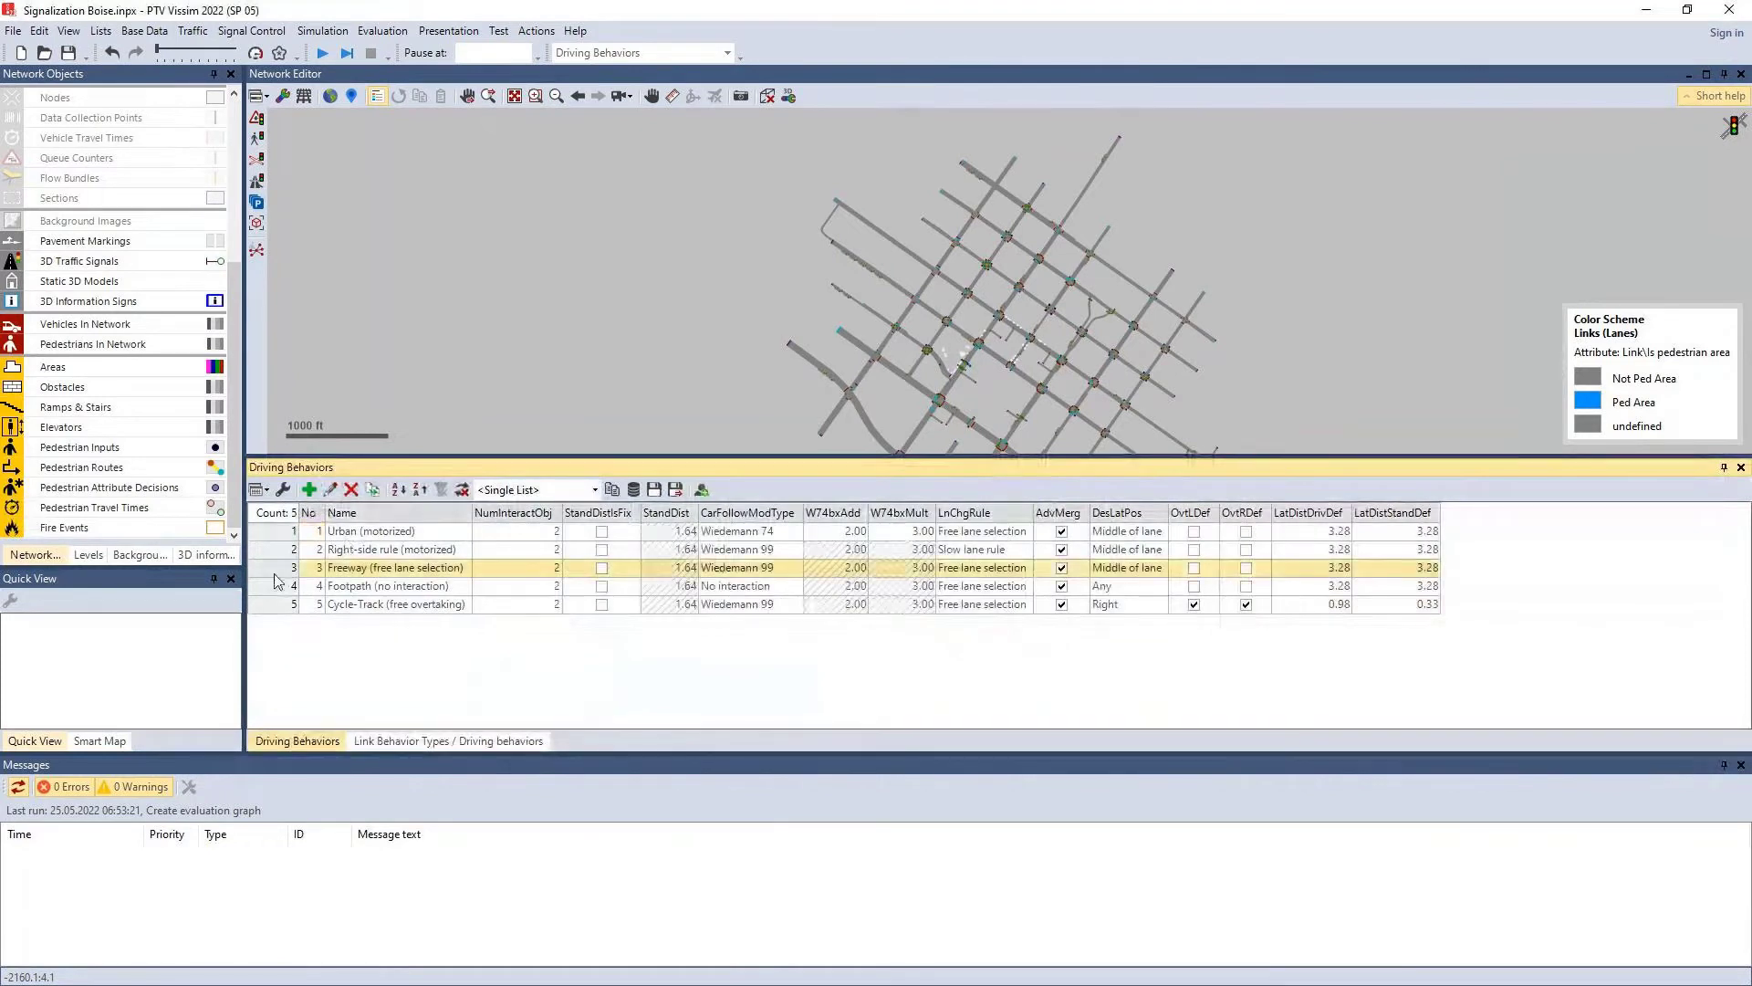
click(373, 490)
double_click(380, 624)
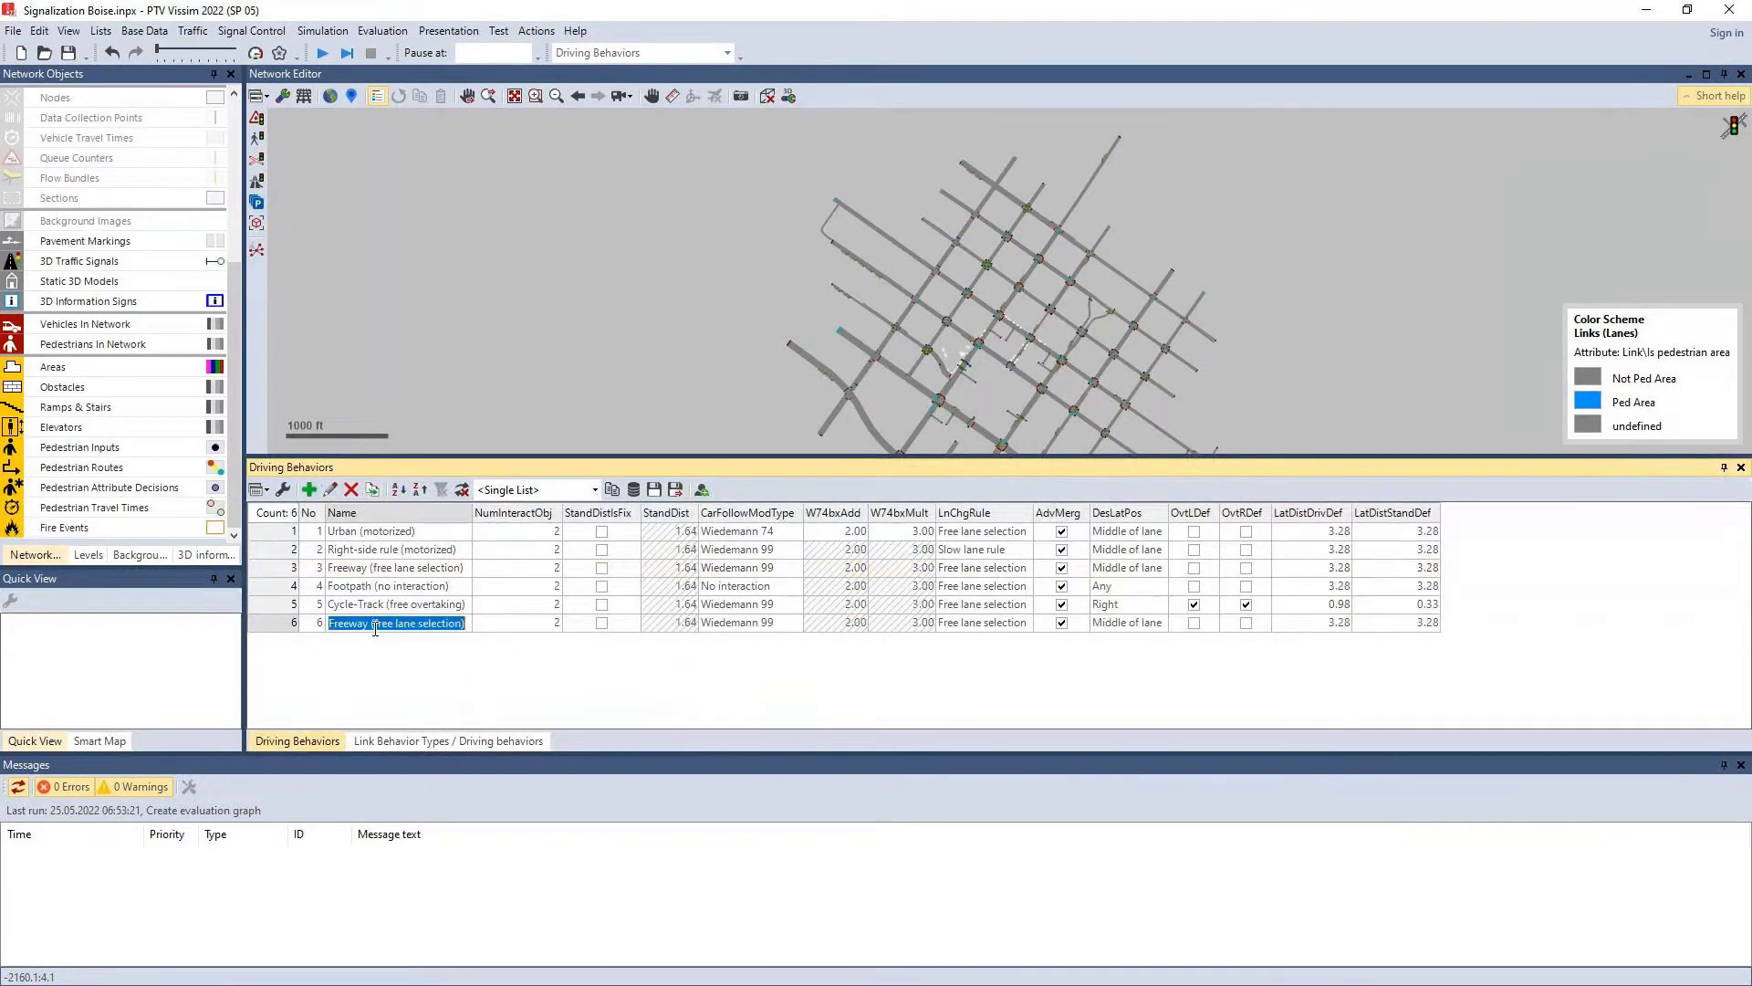
text(Freeway Merge (Cars)
click(379, 622)
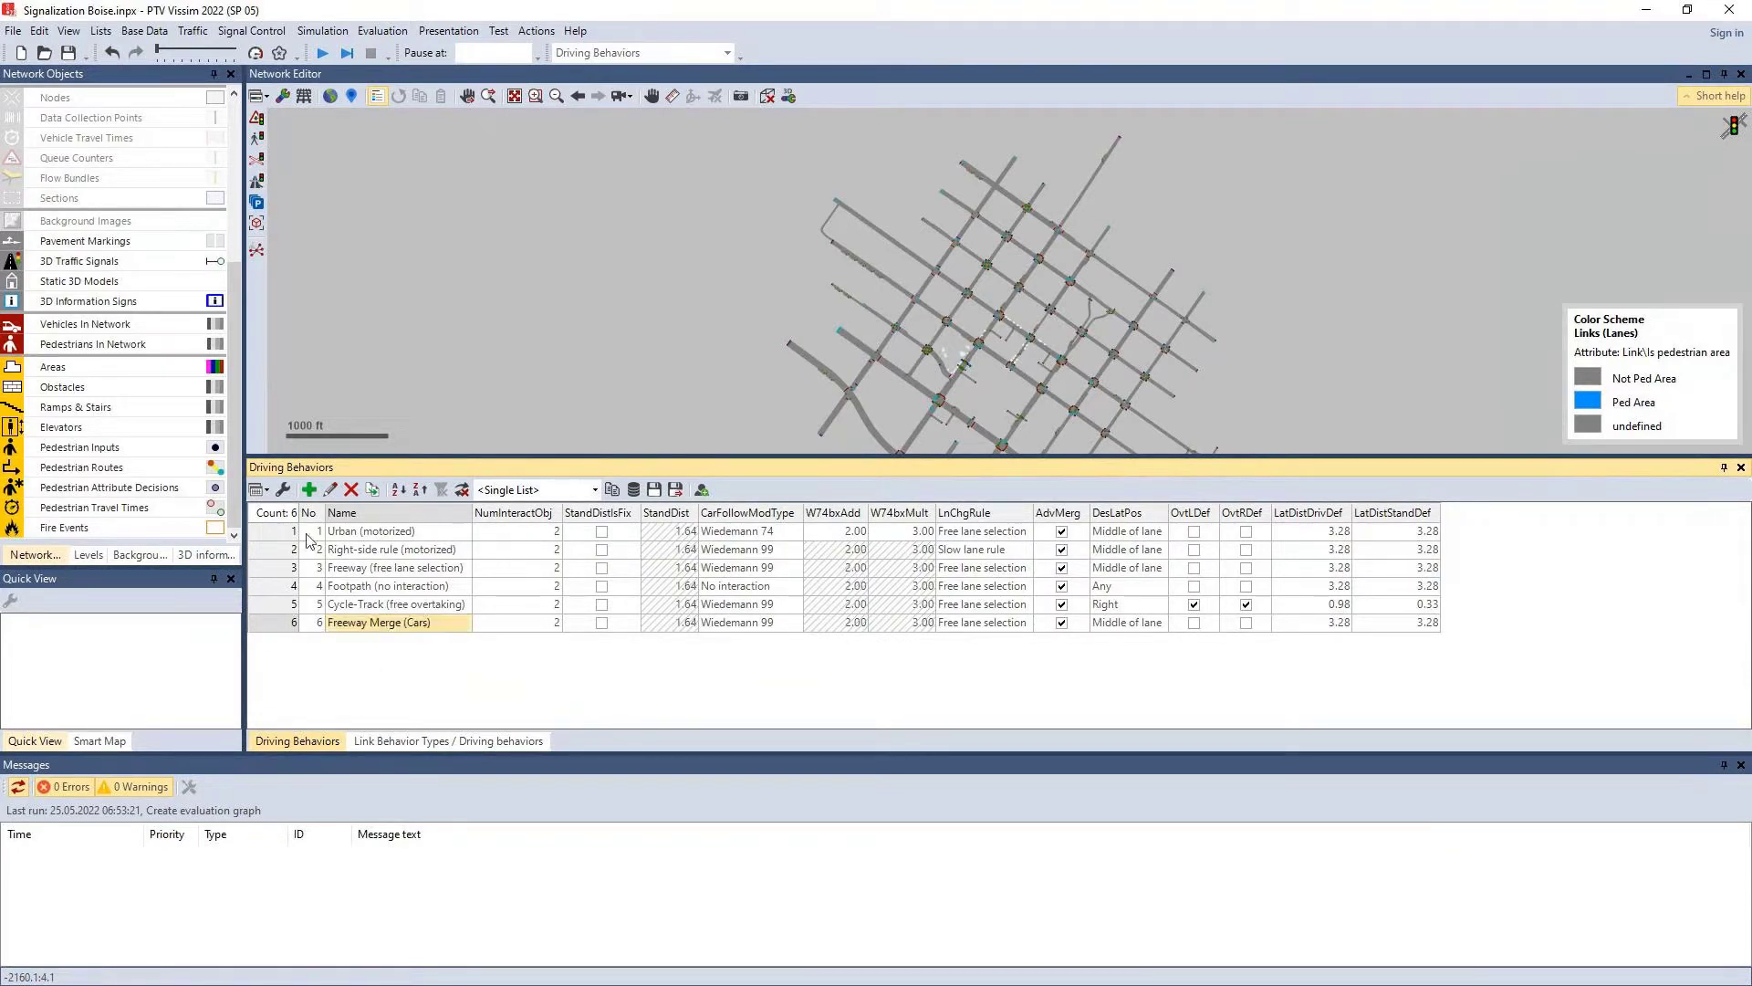
Step: Duplicate the Freeway Merge (Cars) driving behavior and name the copy Freeway Merge (HGV)
click(373, 490)
click(423, 640)
click(422, 640)
drag(428, 641, 408, 642)
key(BackSpace)
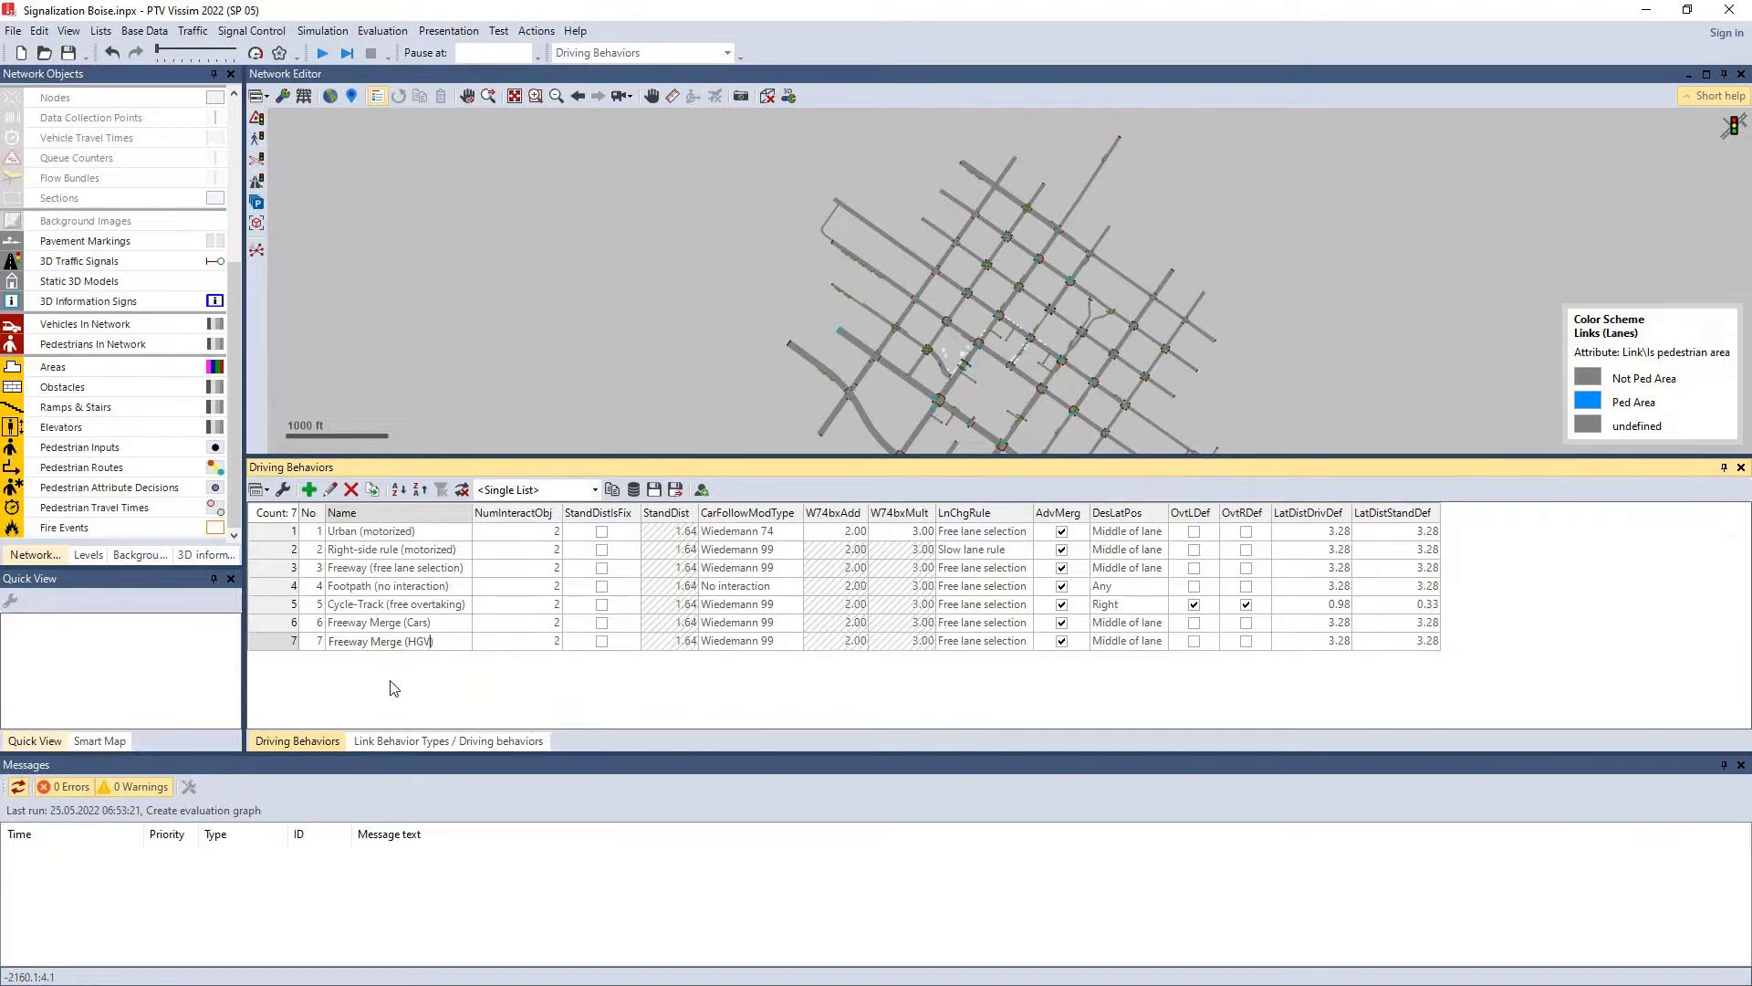
Step: Add two vehicle class entries, 10: Car and 20: HGV, to the Freeway Merge link behavior type
click(387, 743)
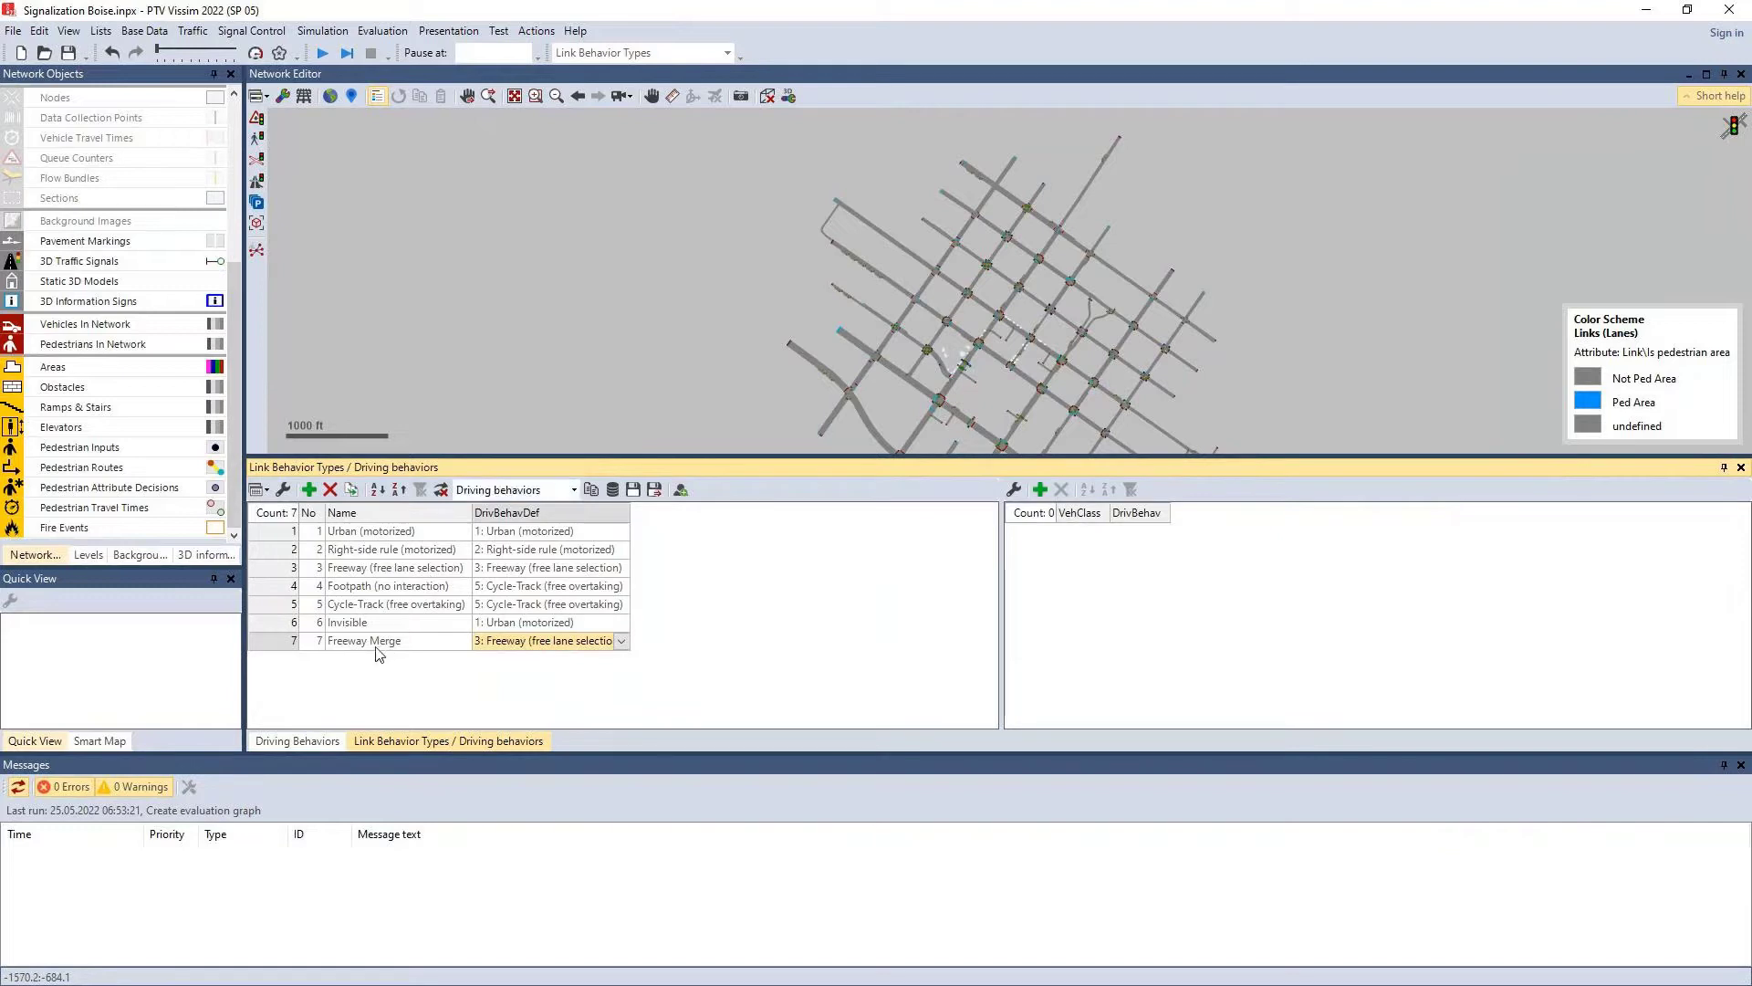
click(278, 641)
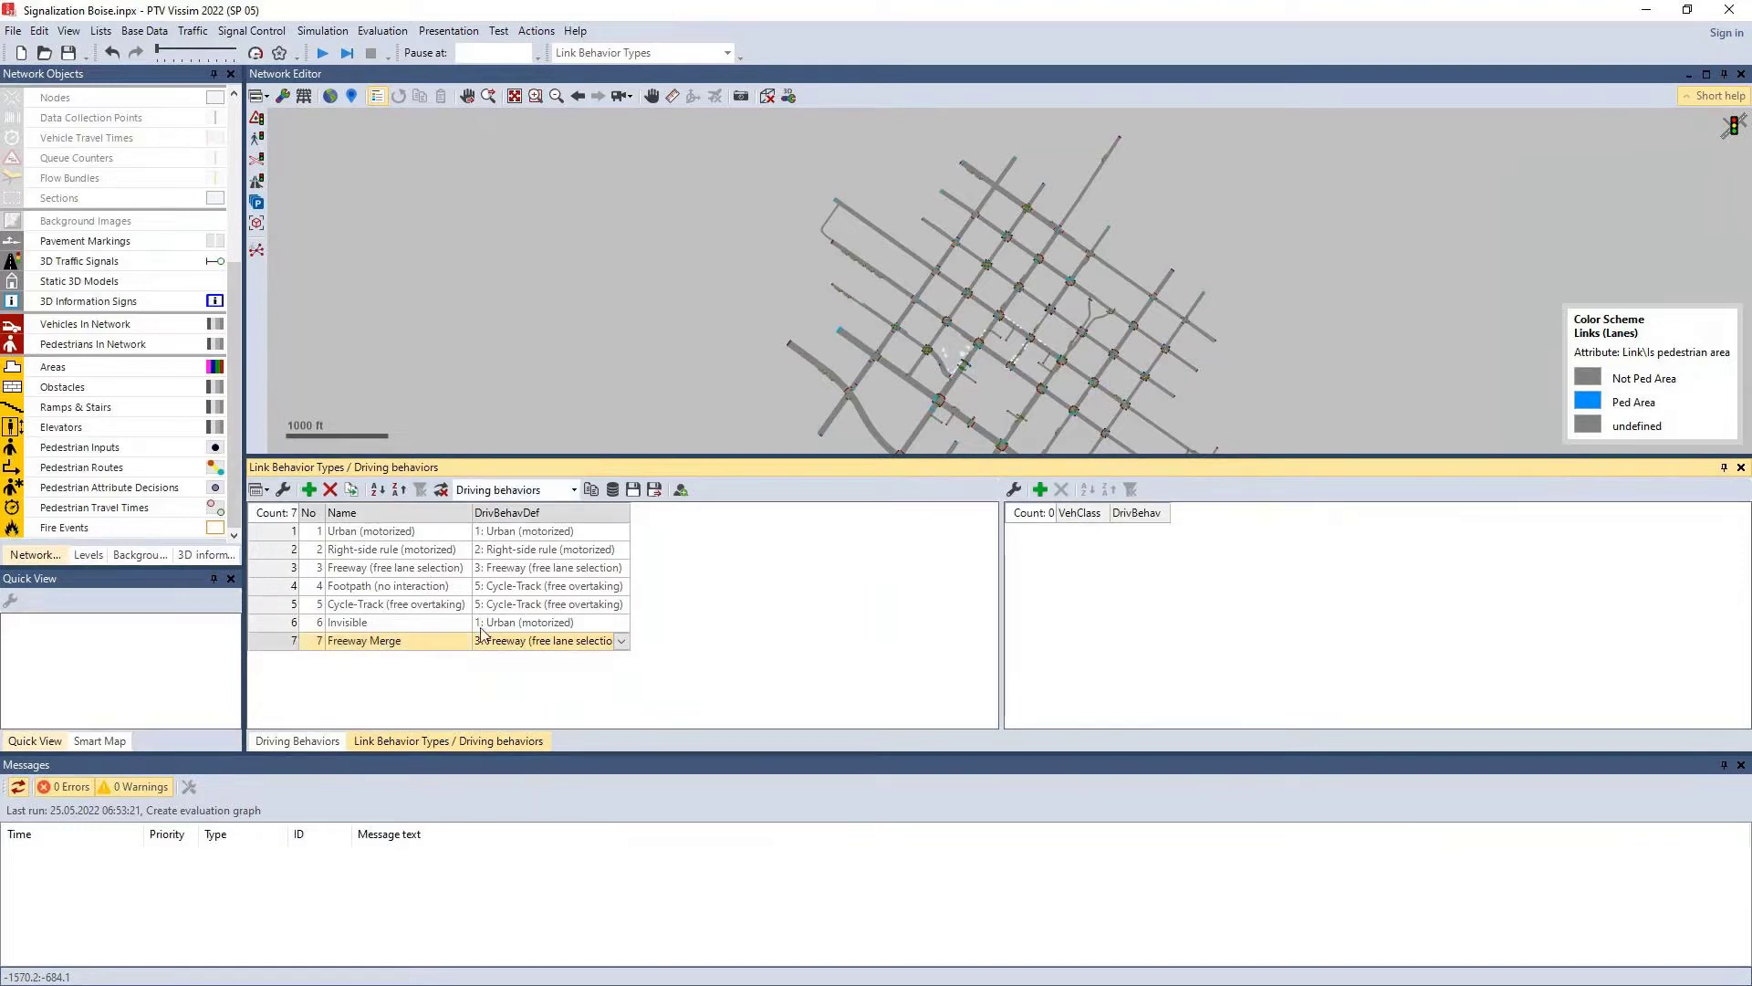
click(1039, 489)
click(1039, 489)
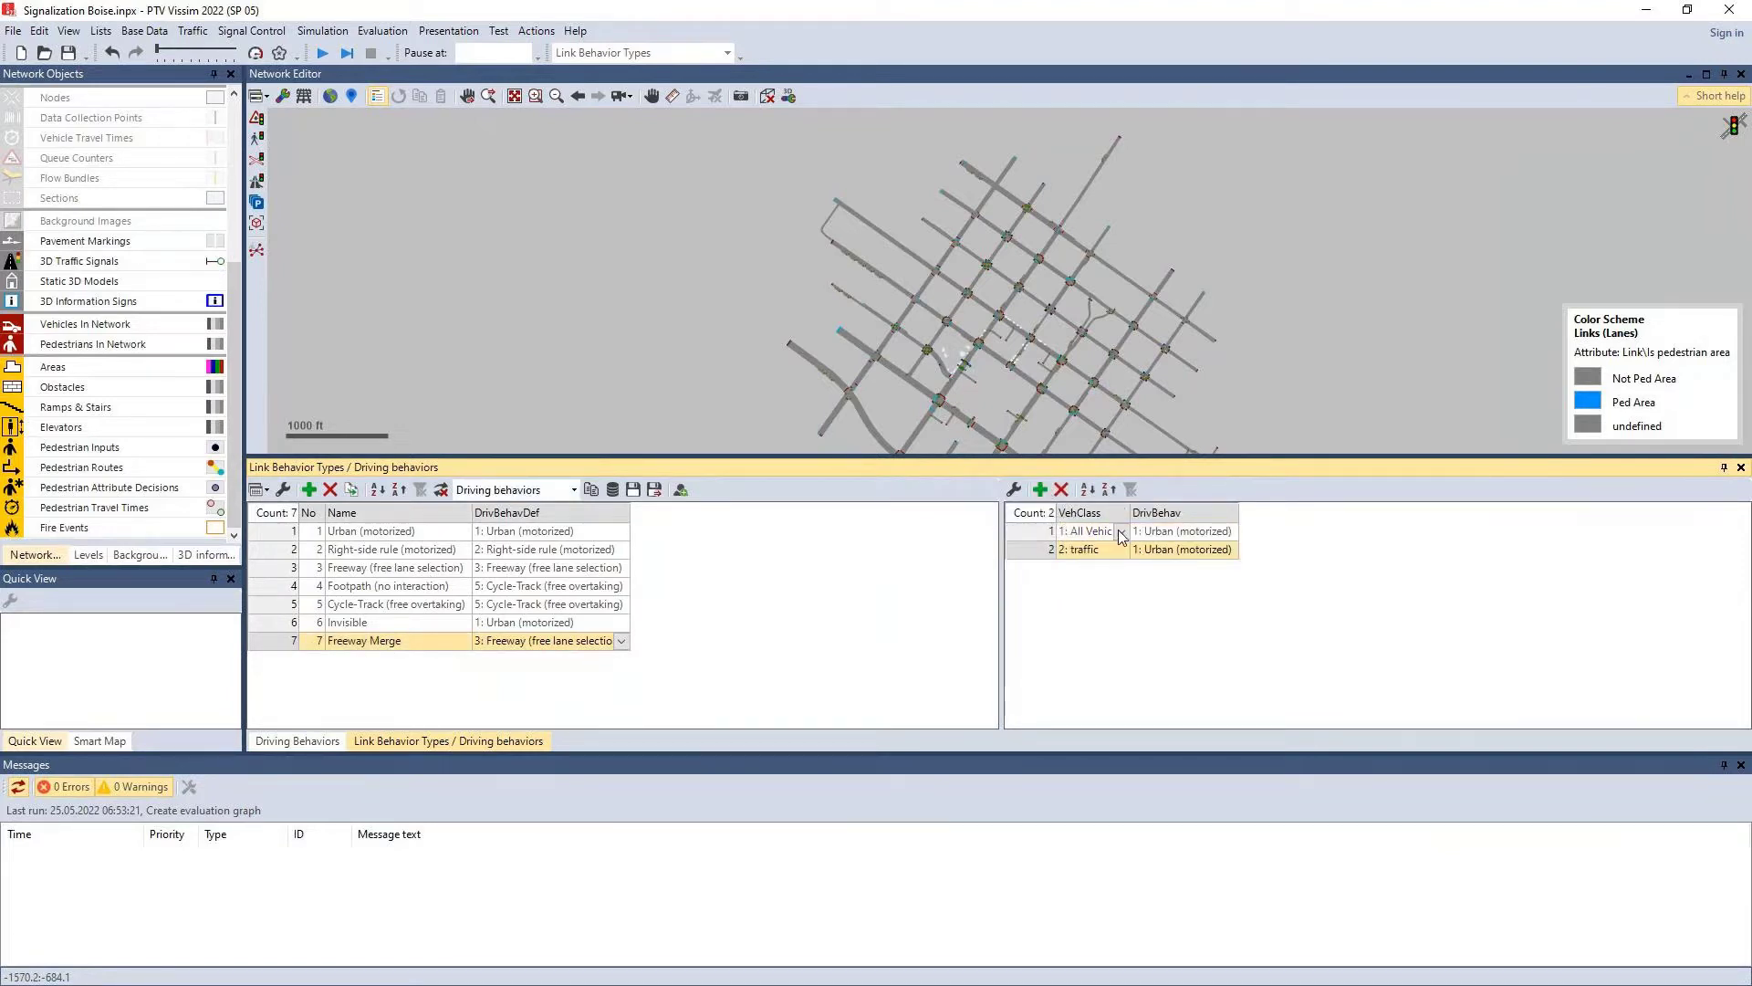
click(1090, 550)
click(1096, 573)
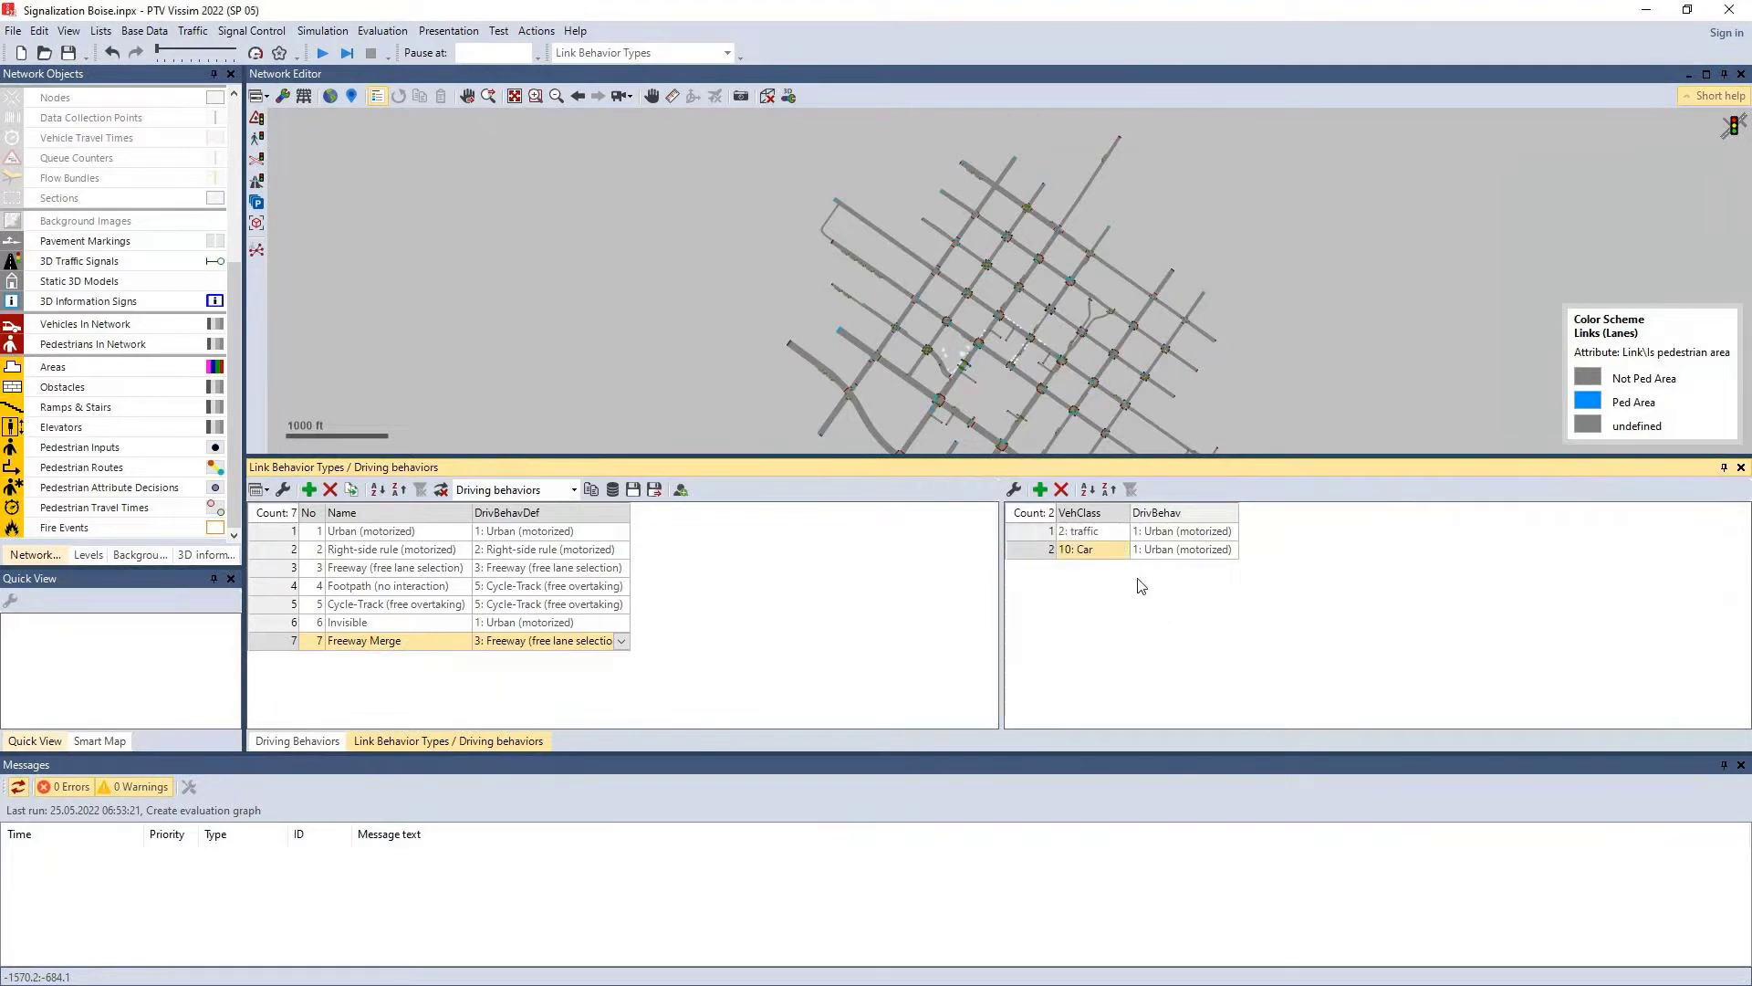
click(1122, 530)
click(1098, 591)
Step: Assign driving behavior 7: Freeway Merge (HGV) to the HGV class and 6: Freeway Merge (Cars) to the Car class
click(1228, 551)
click(1227, 551)
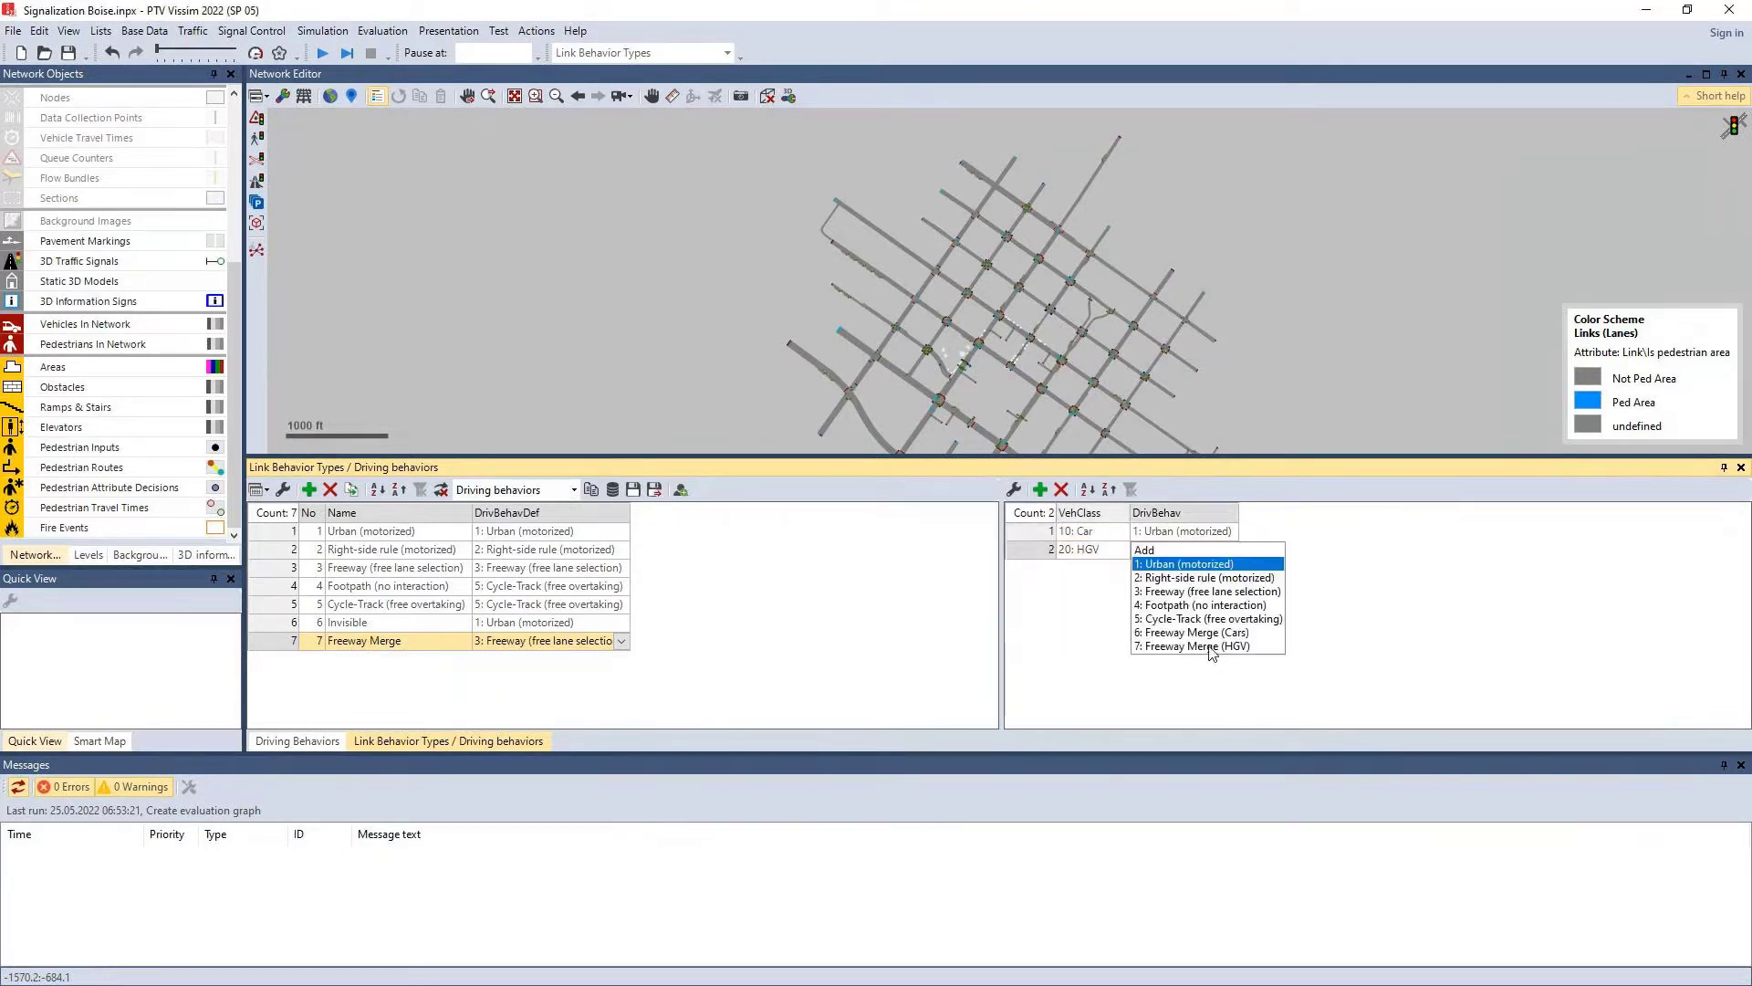
click(1195, 647)
click(1227, 531)
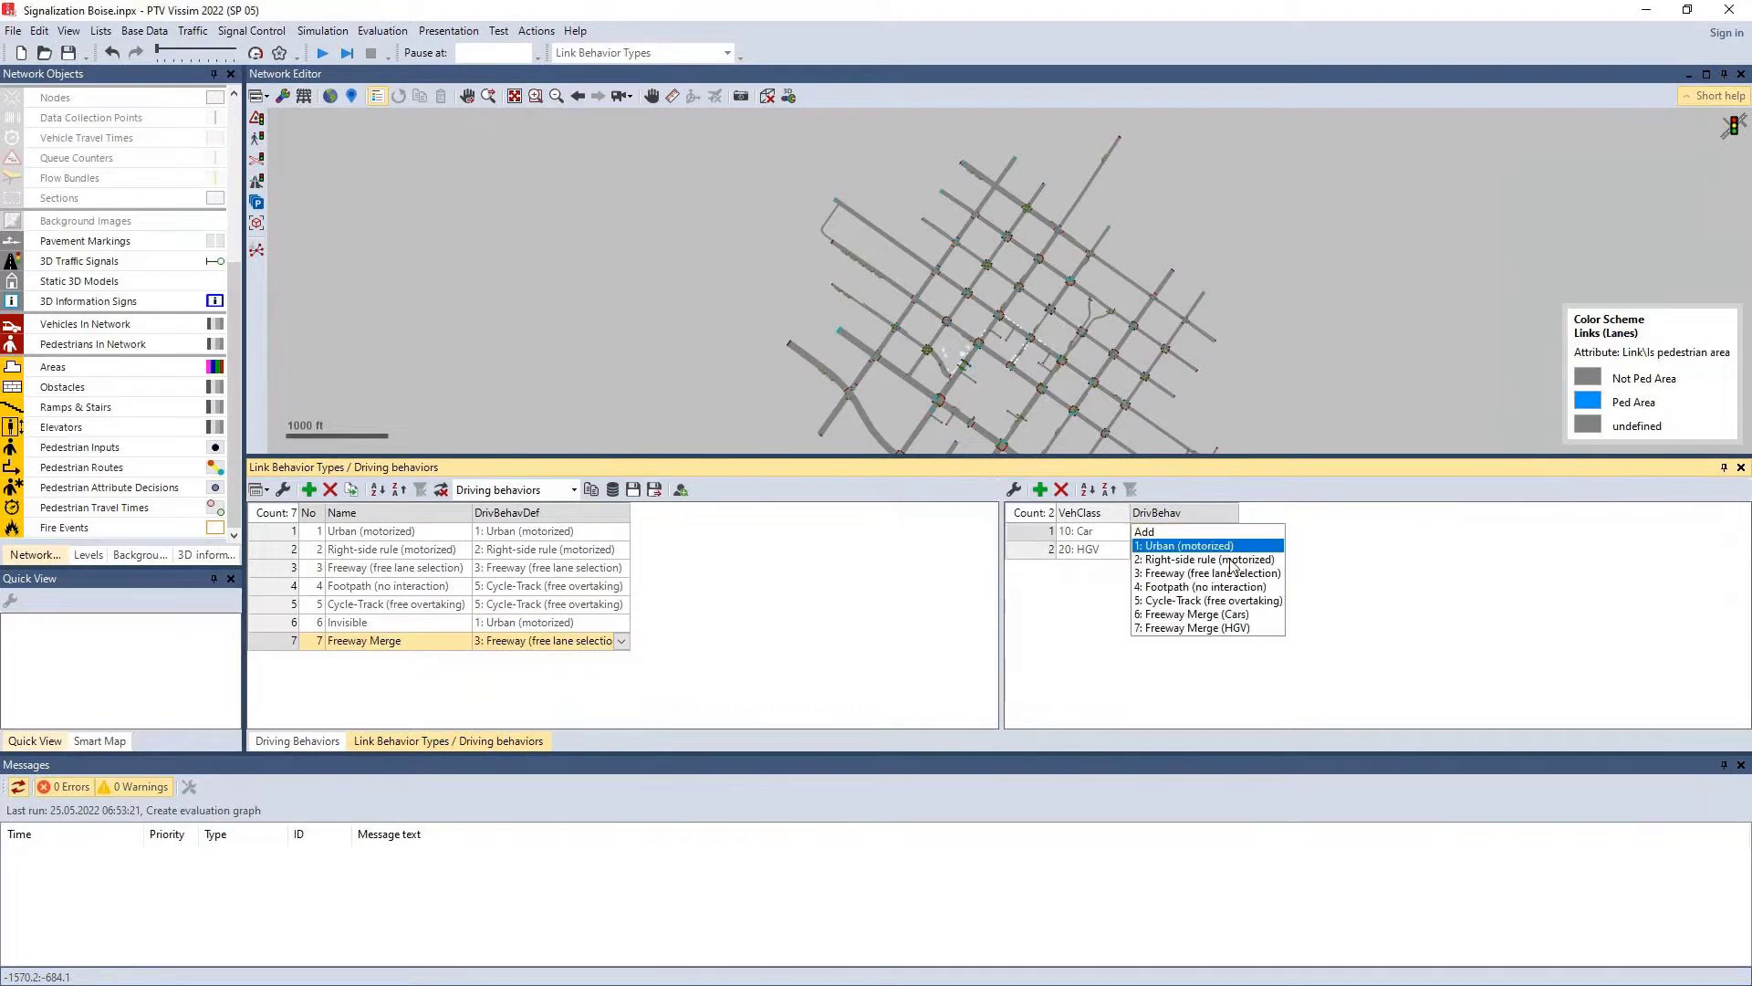
click(1221, 614)
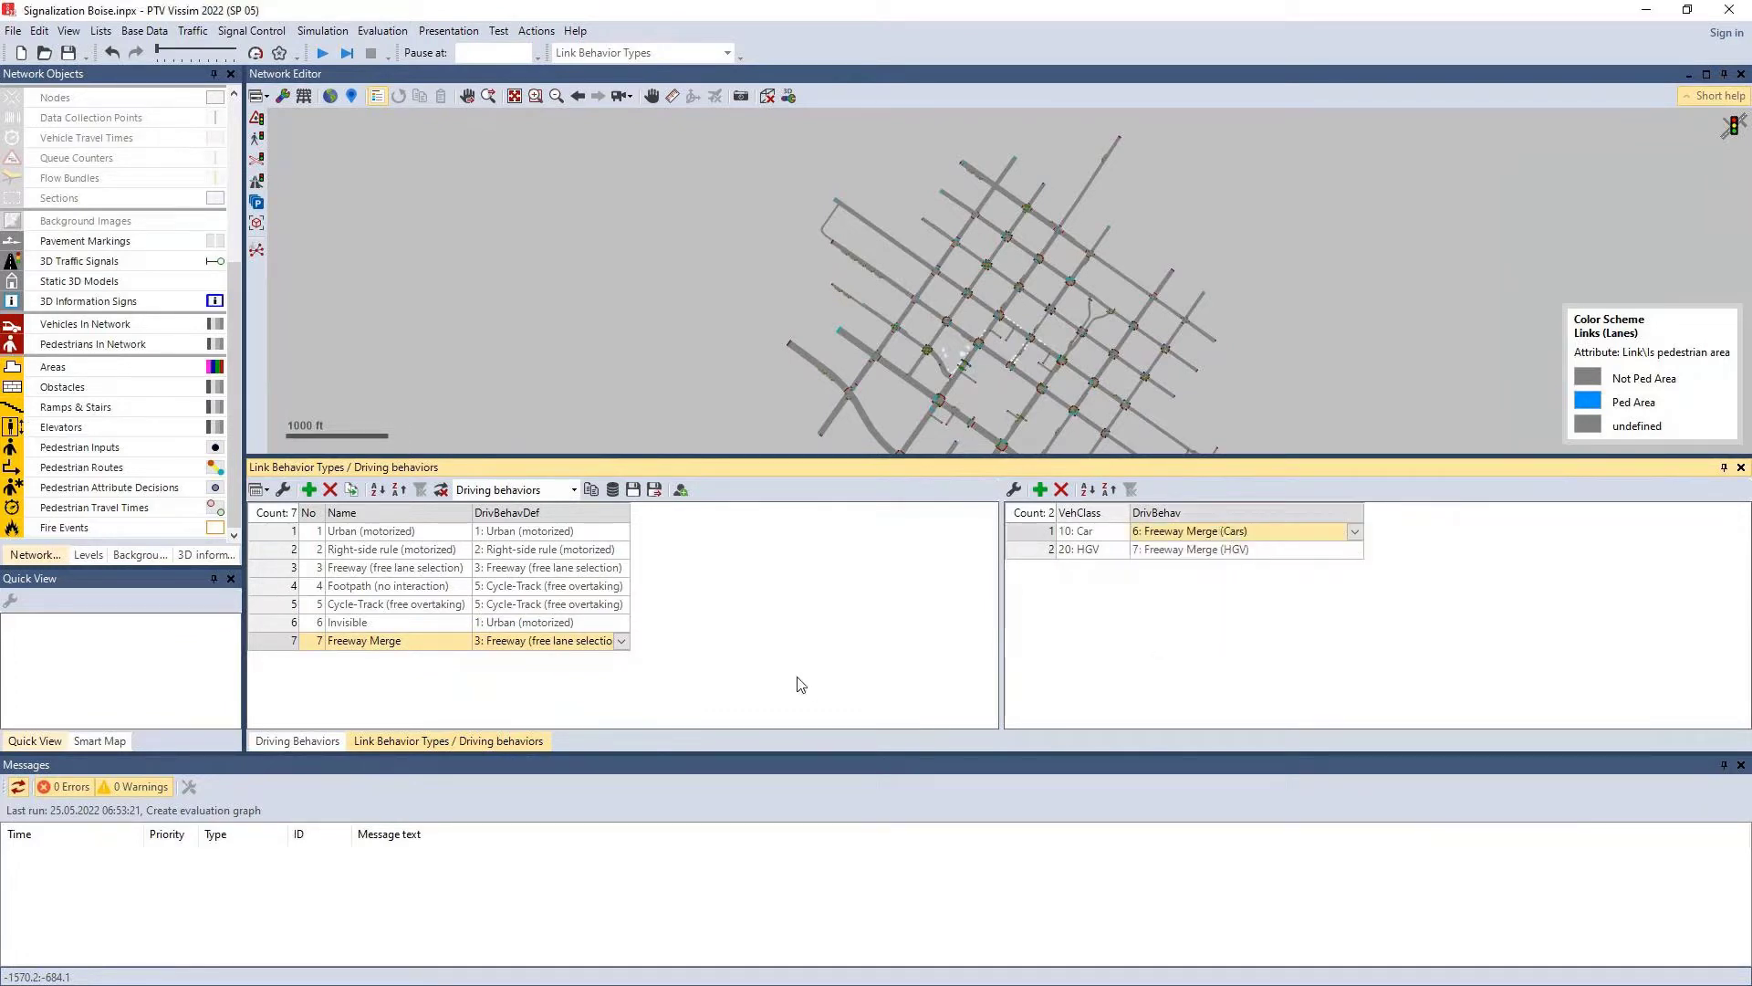
Step: Widen the default driving behavior column and check the assignment of the Freeway (free lane selection) link behavior type
click(284, 537)
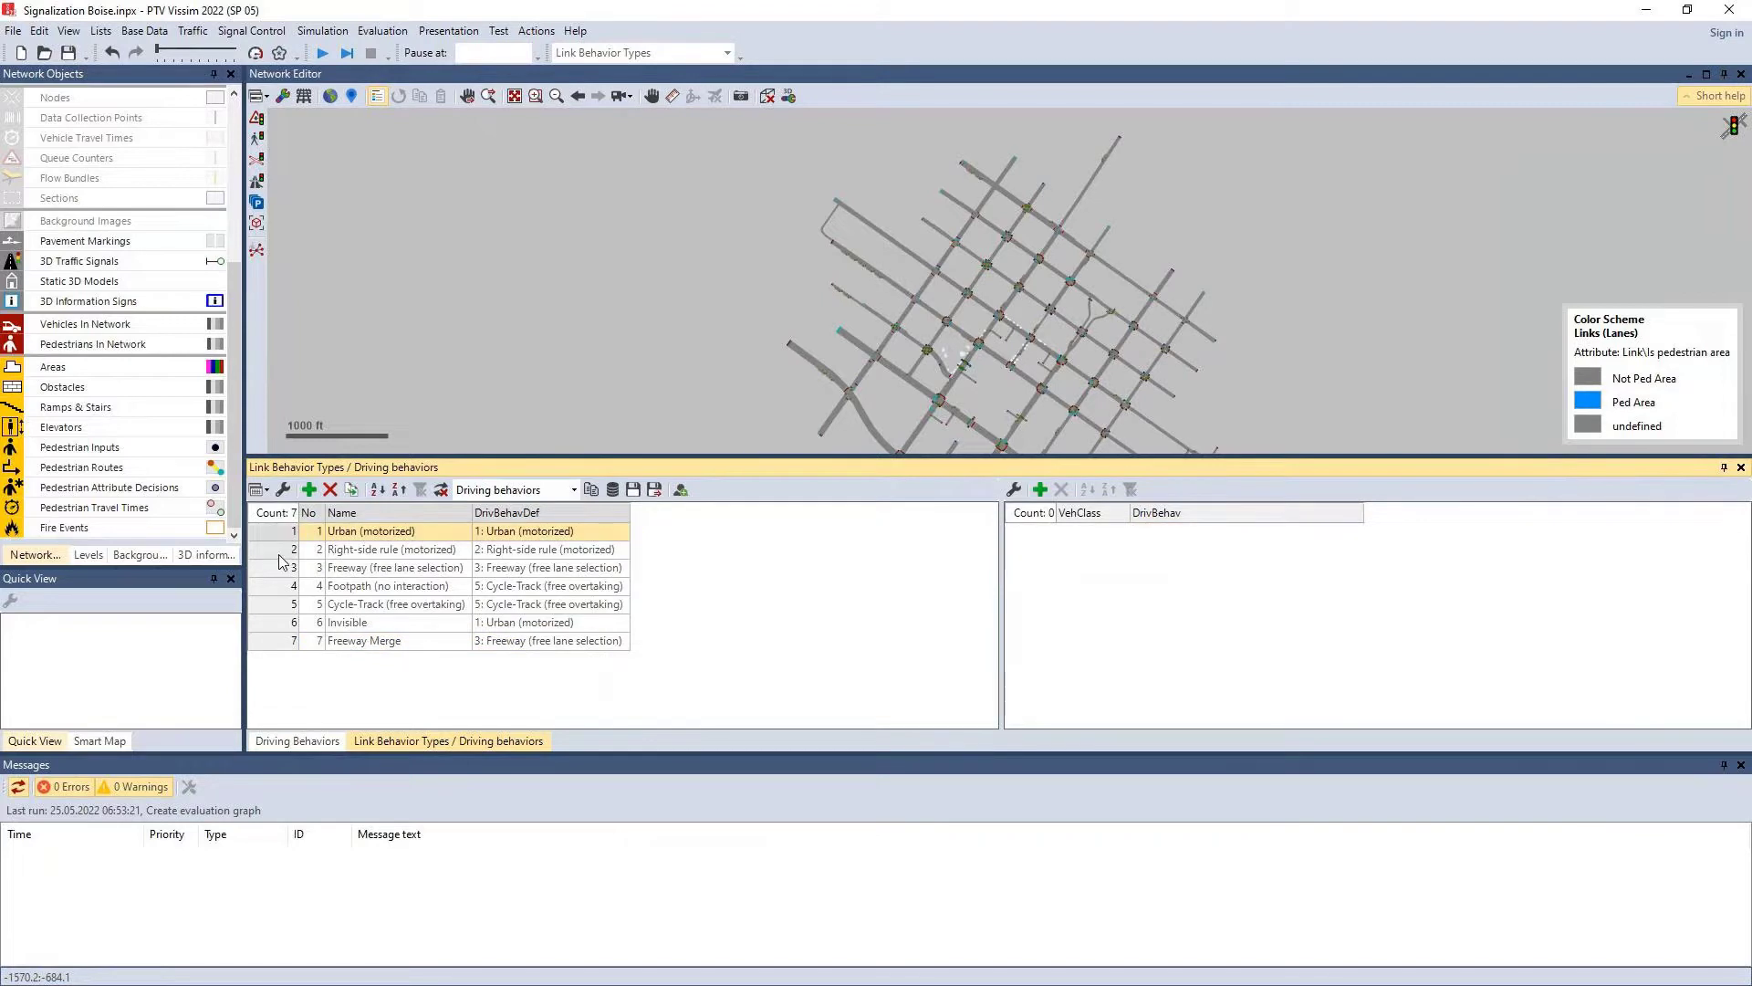
click(354, 571)
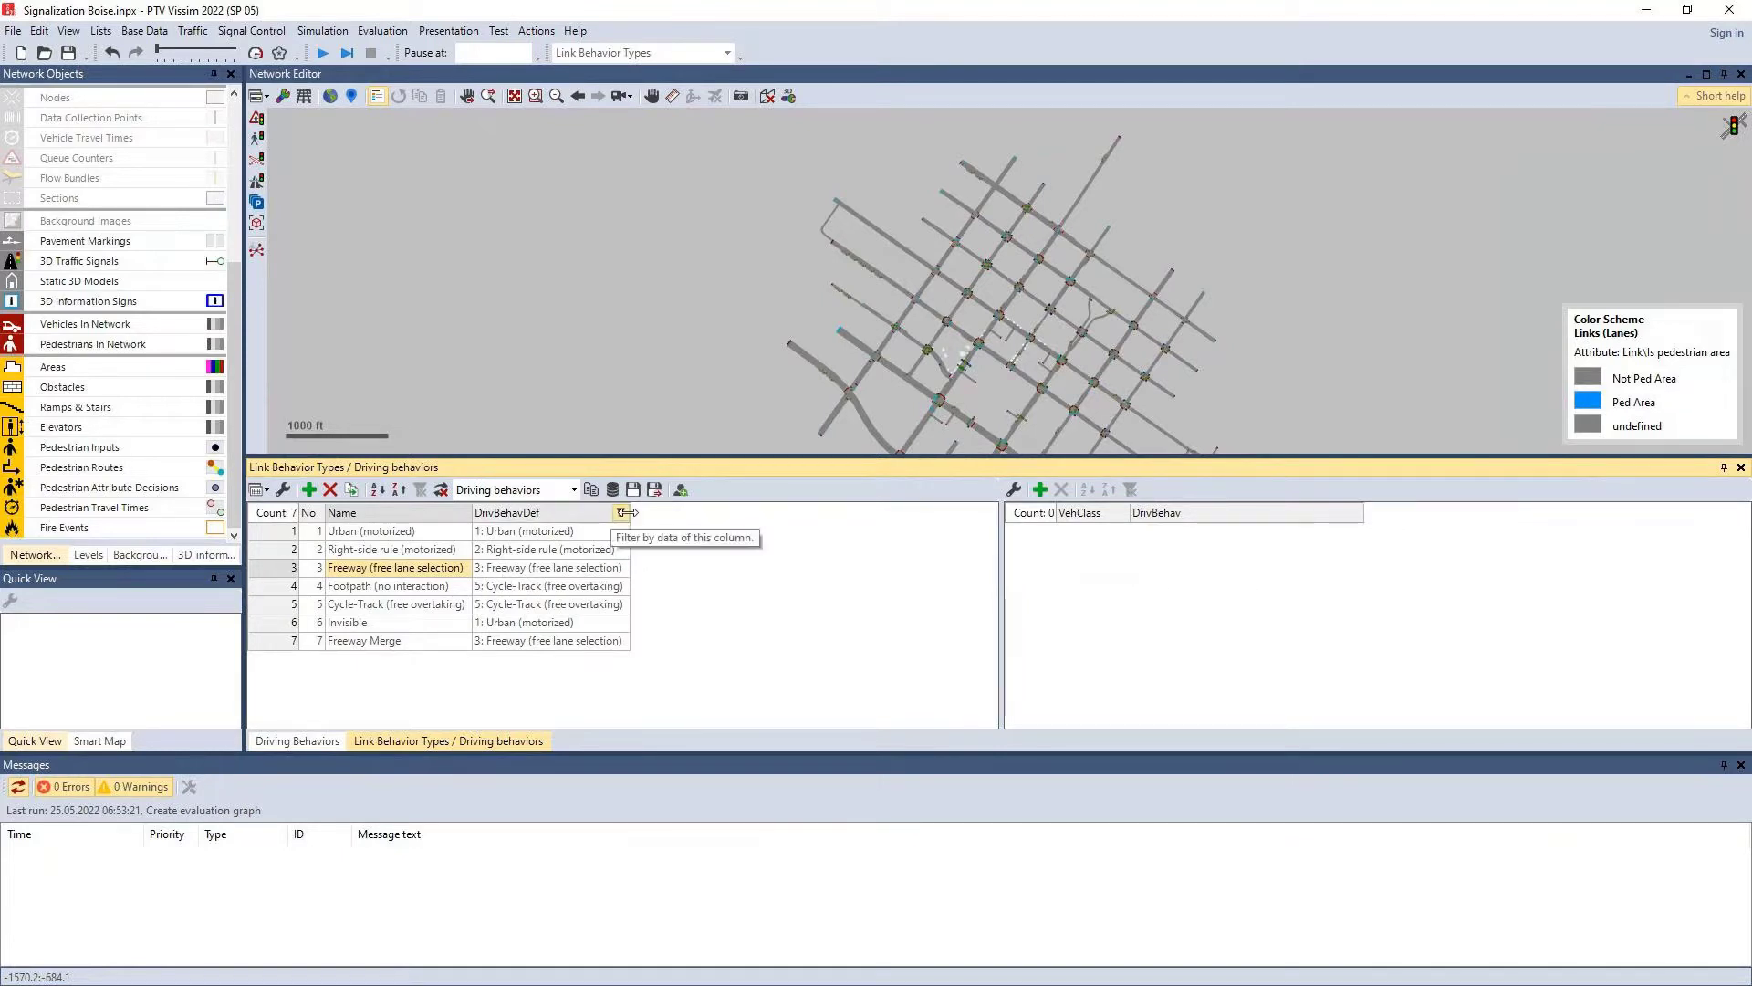
drag(629, 512, 760, 514)
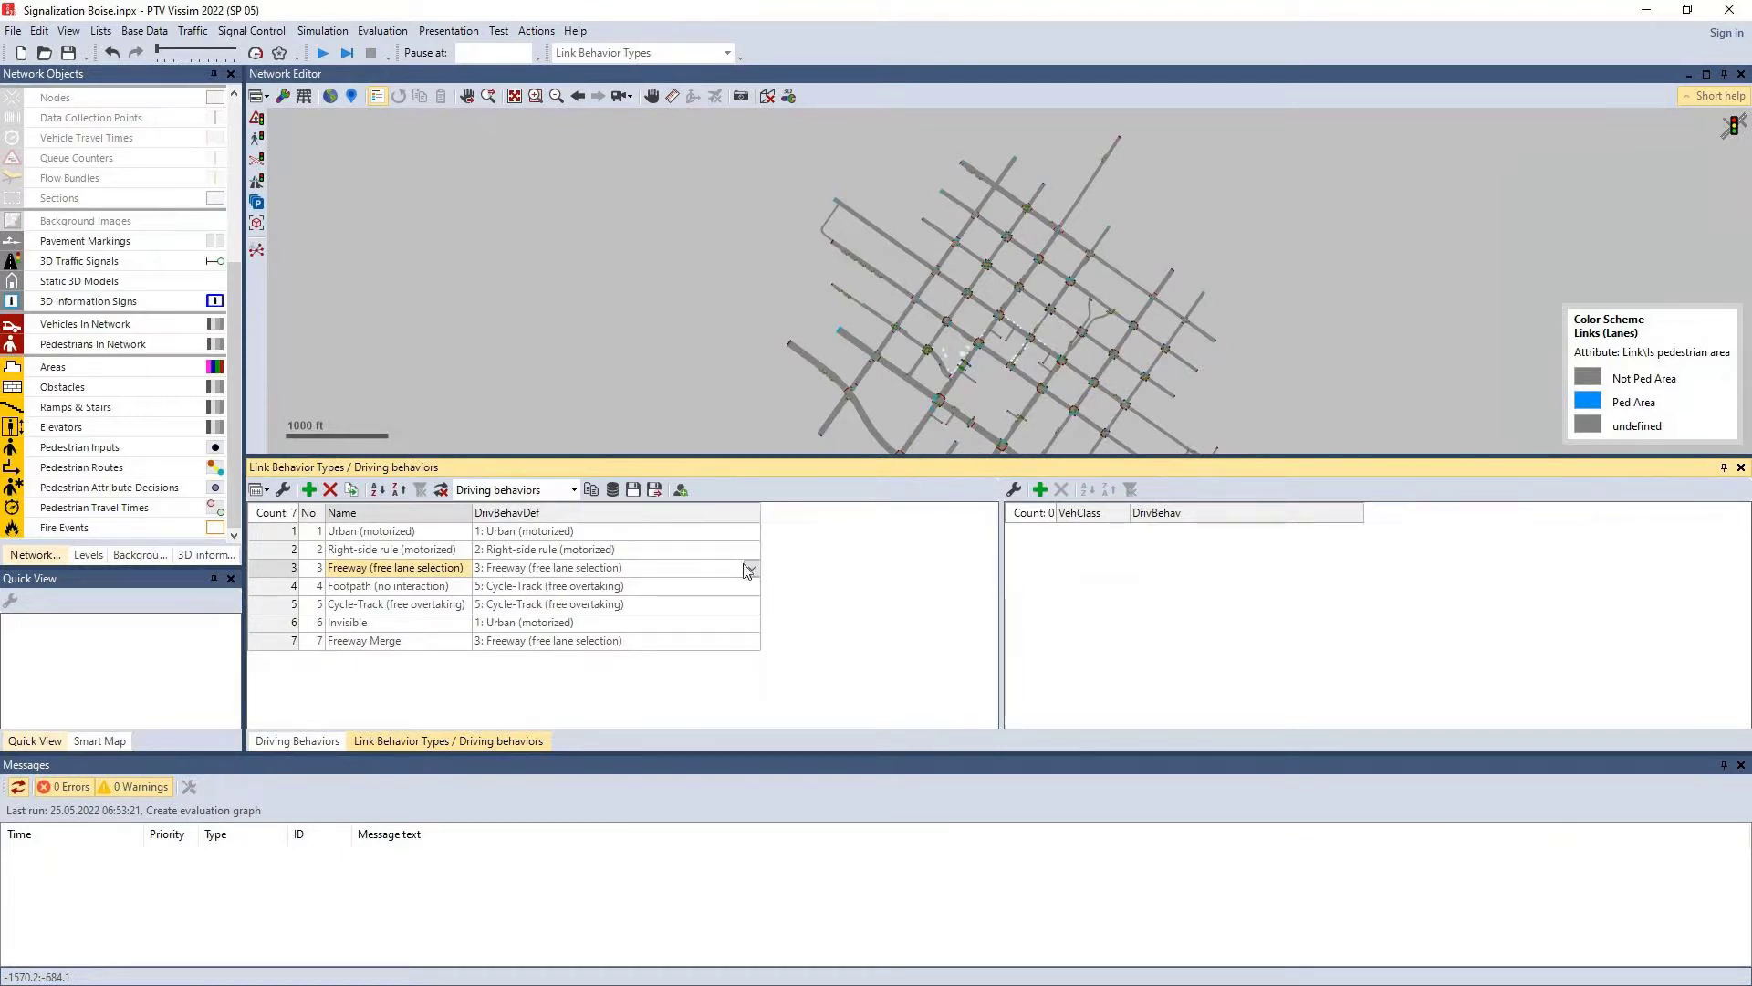
click(749, 569)
click(917, 560)
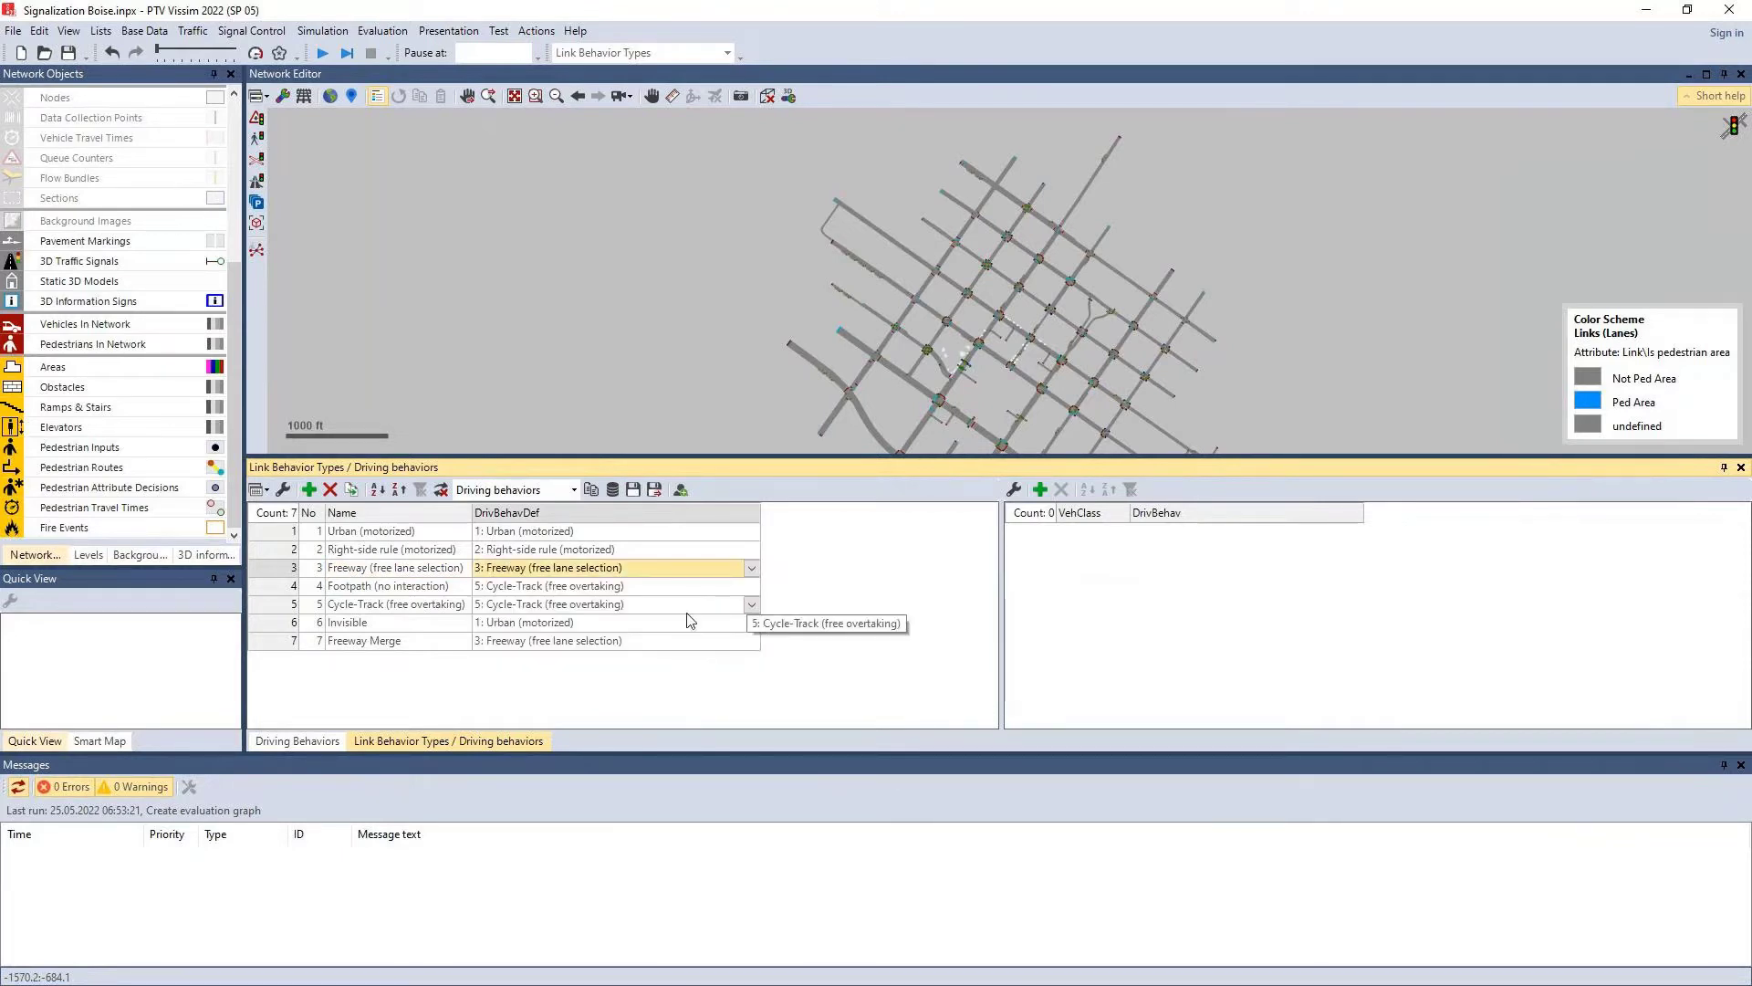
Step: Increase the list's row height and review the vehicle class entries of the Freeway Merge link behavior type
click(267, 644)
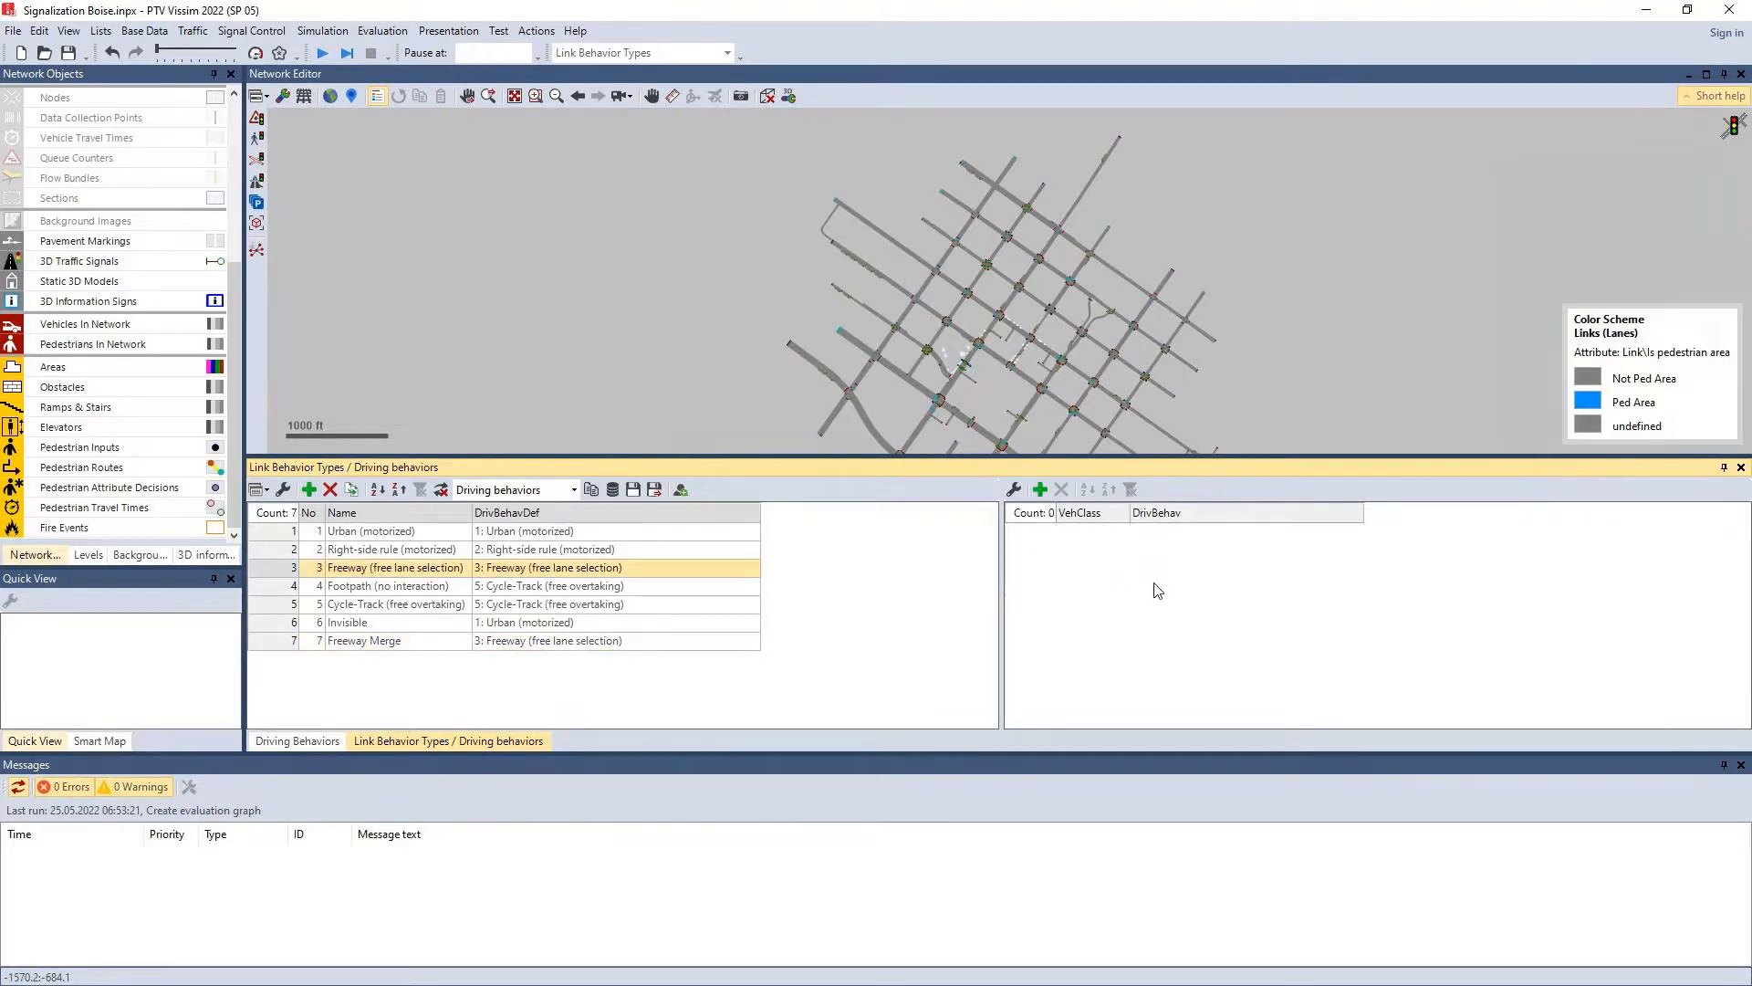
drag(262, 650, 262, 645)
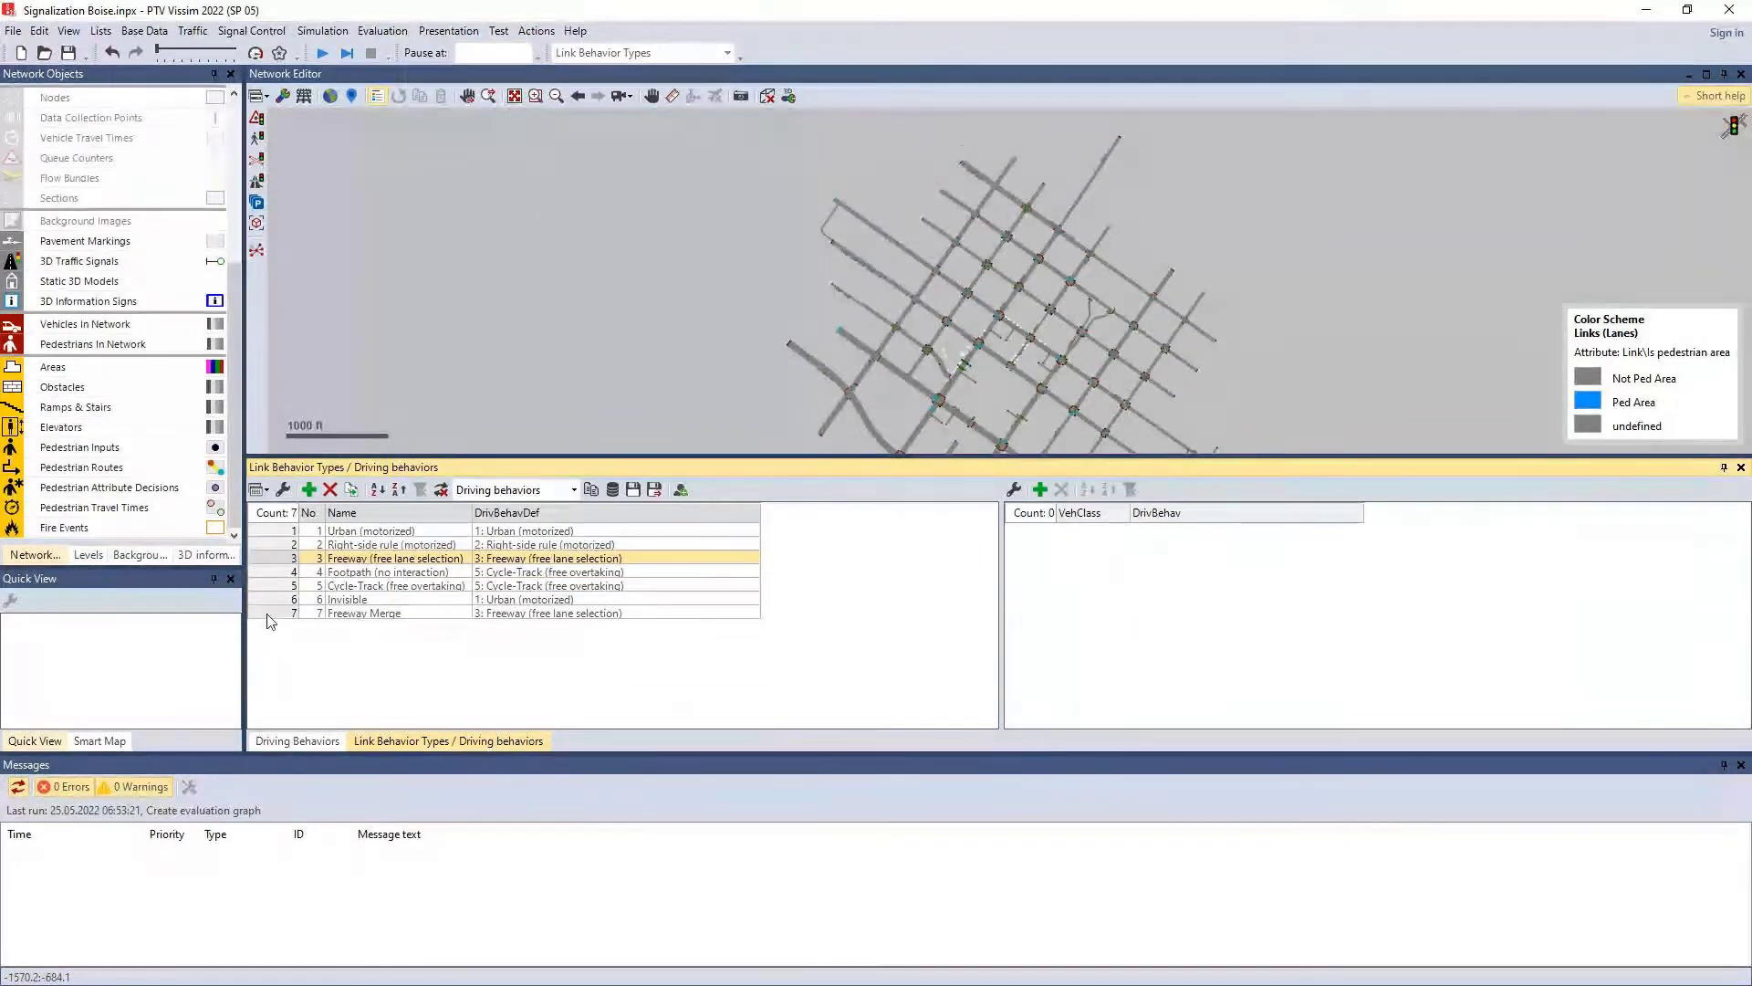
drag(269, 618, 269, 630)
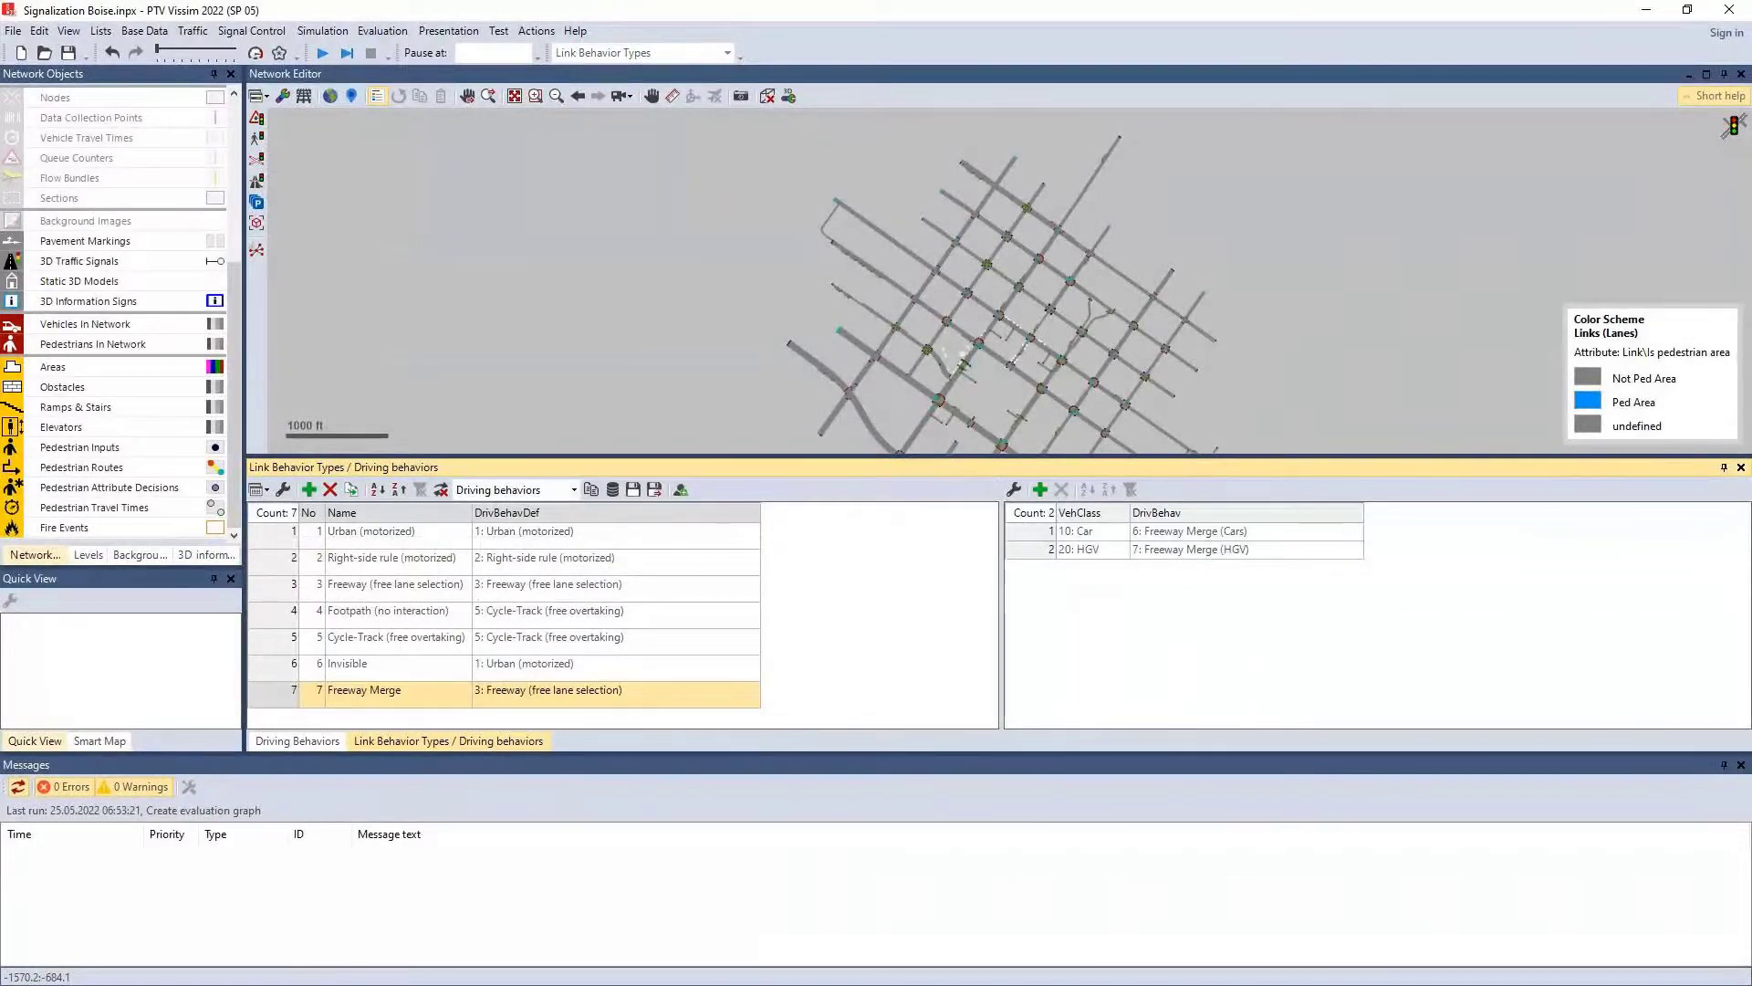
Step: Switch back to the I70StChDB_EX_PM_with_results network and review its Urban and Freeway link behavior types
click(1646, 10)
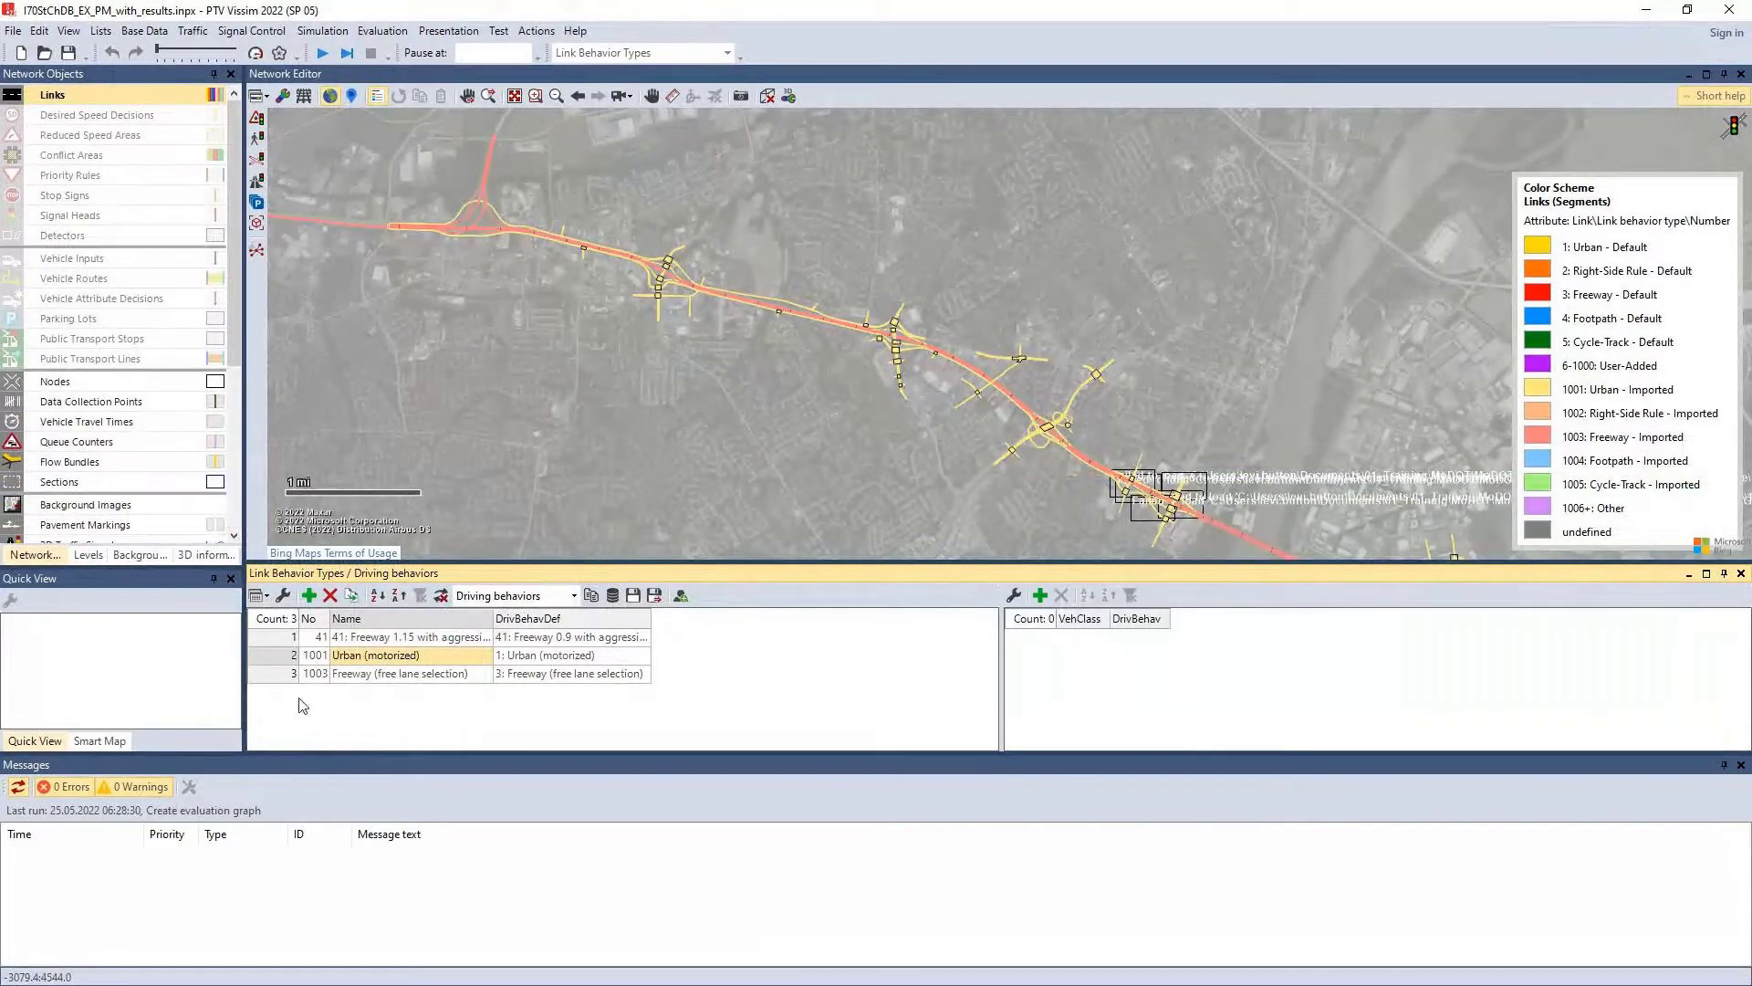
click(353, 676)
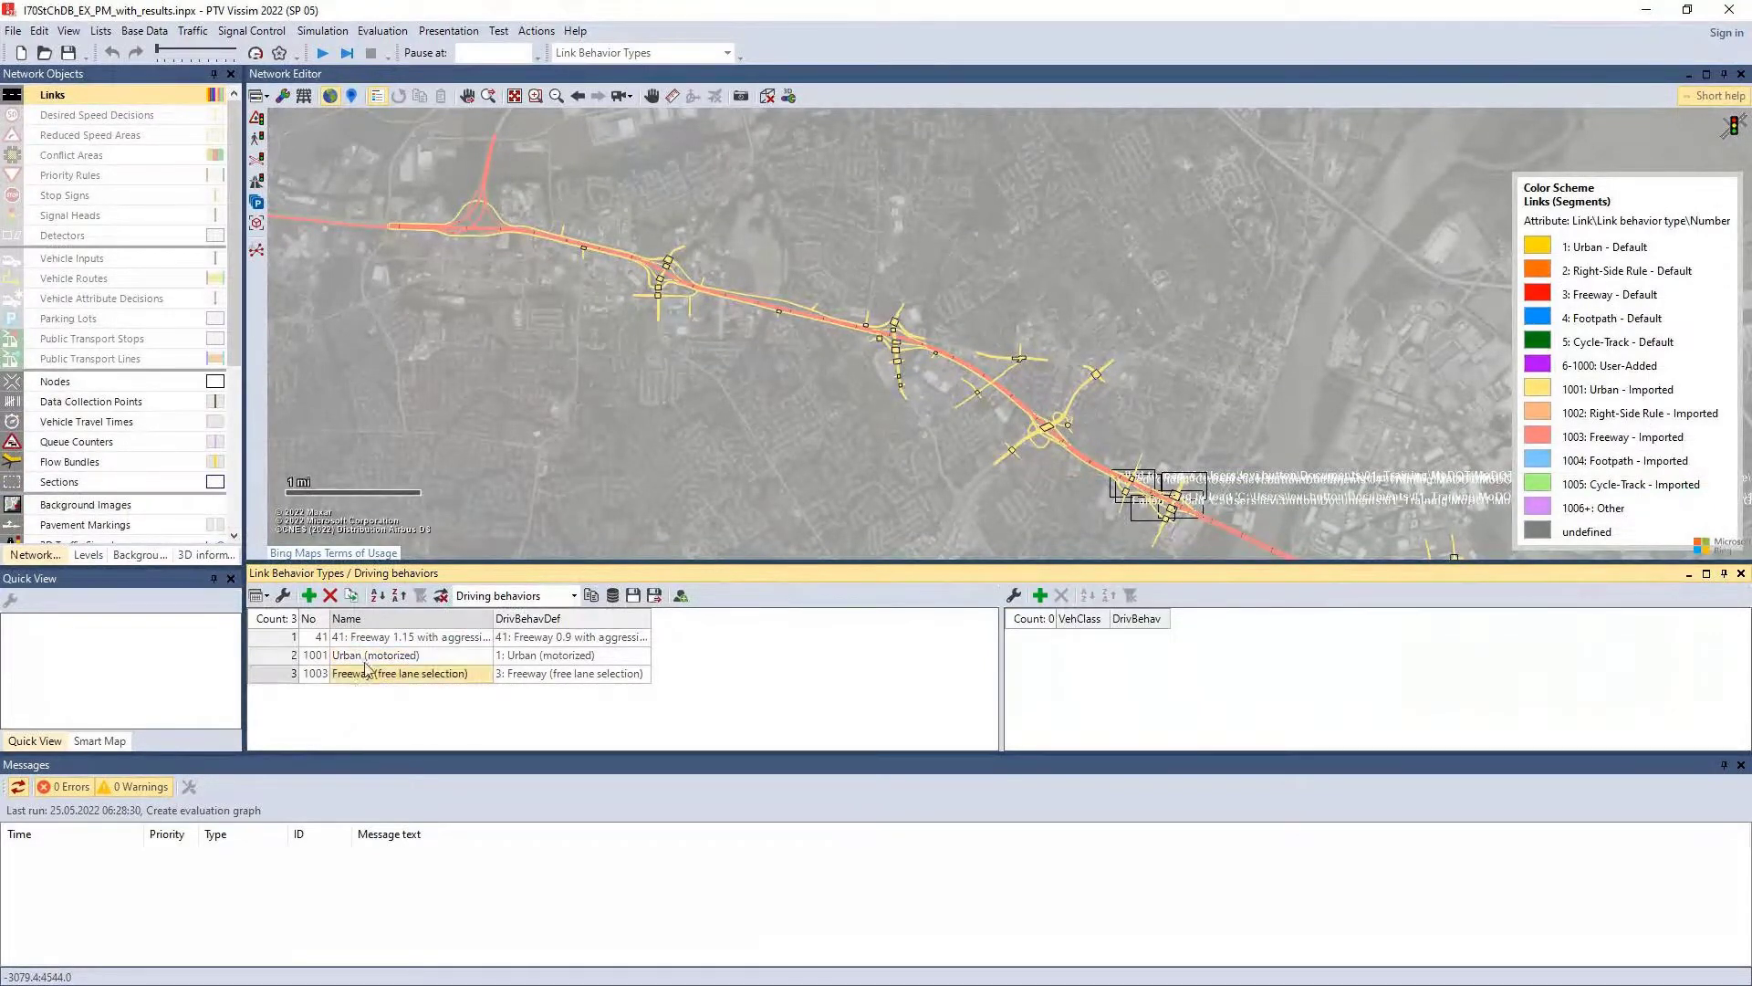
click(360, 658)
click(405, 674)
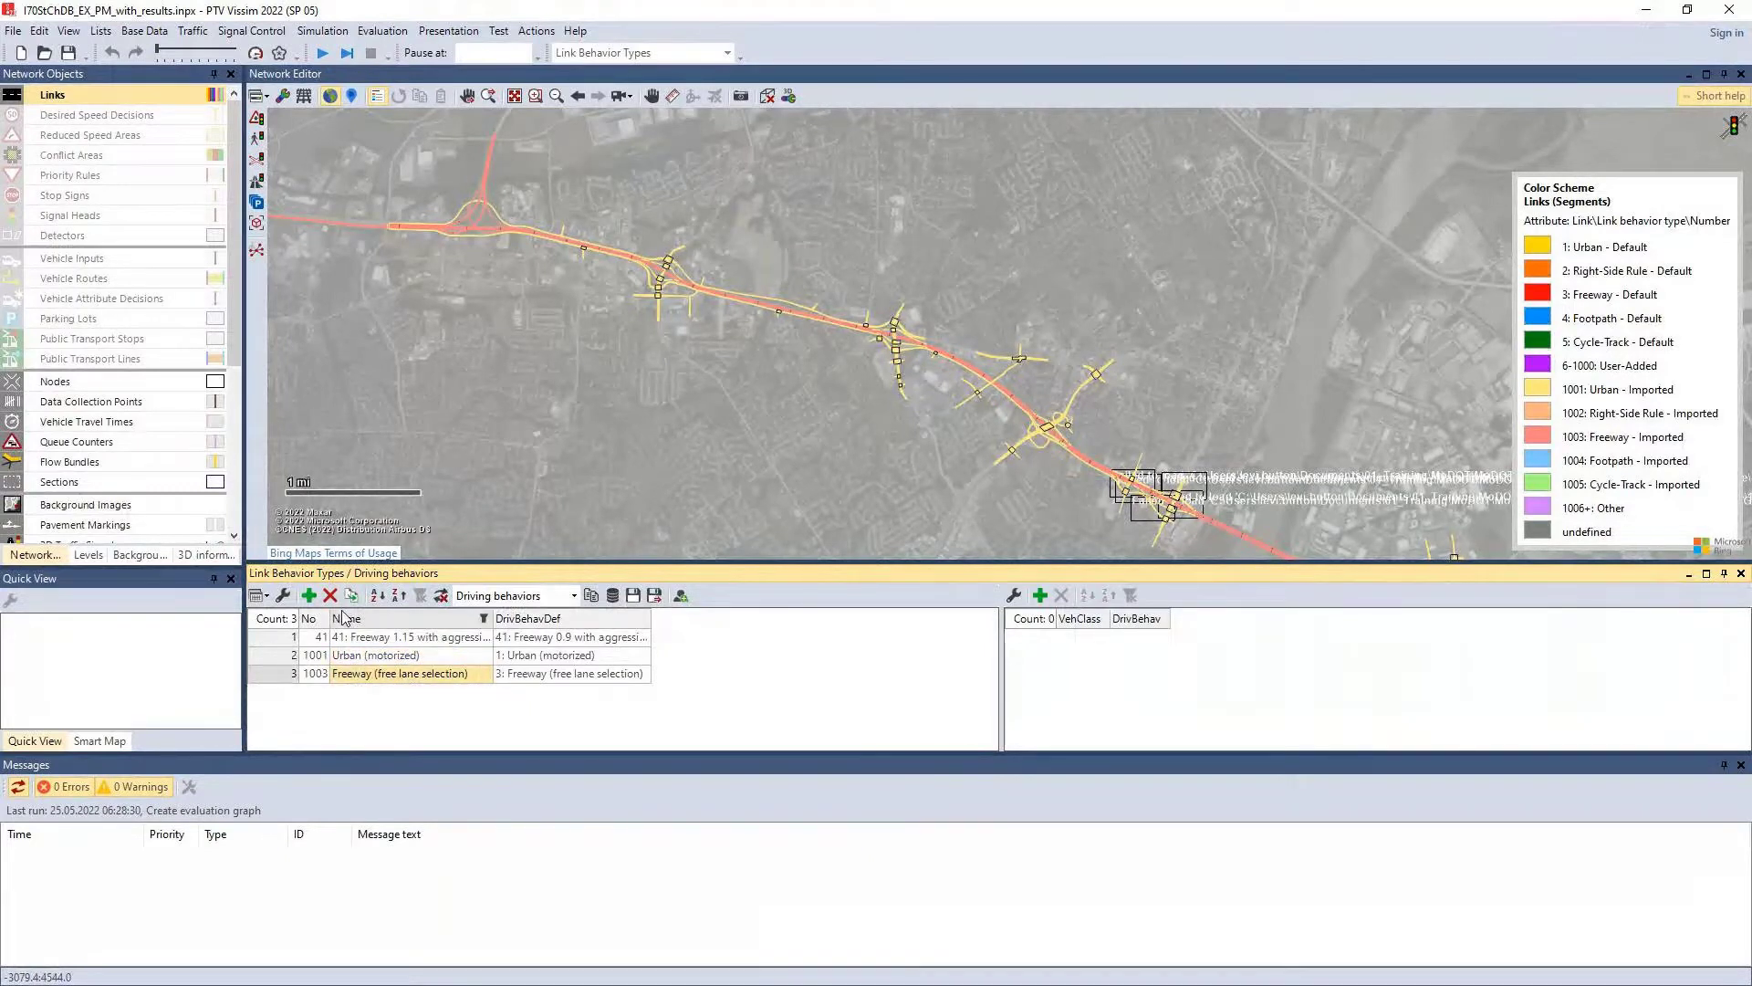
Step: Compare the default driving behaviors assigned to the Urban (motorized) and Freeway (free lane selection) link behavior types
click(538, 674)
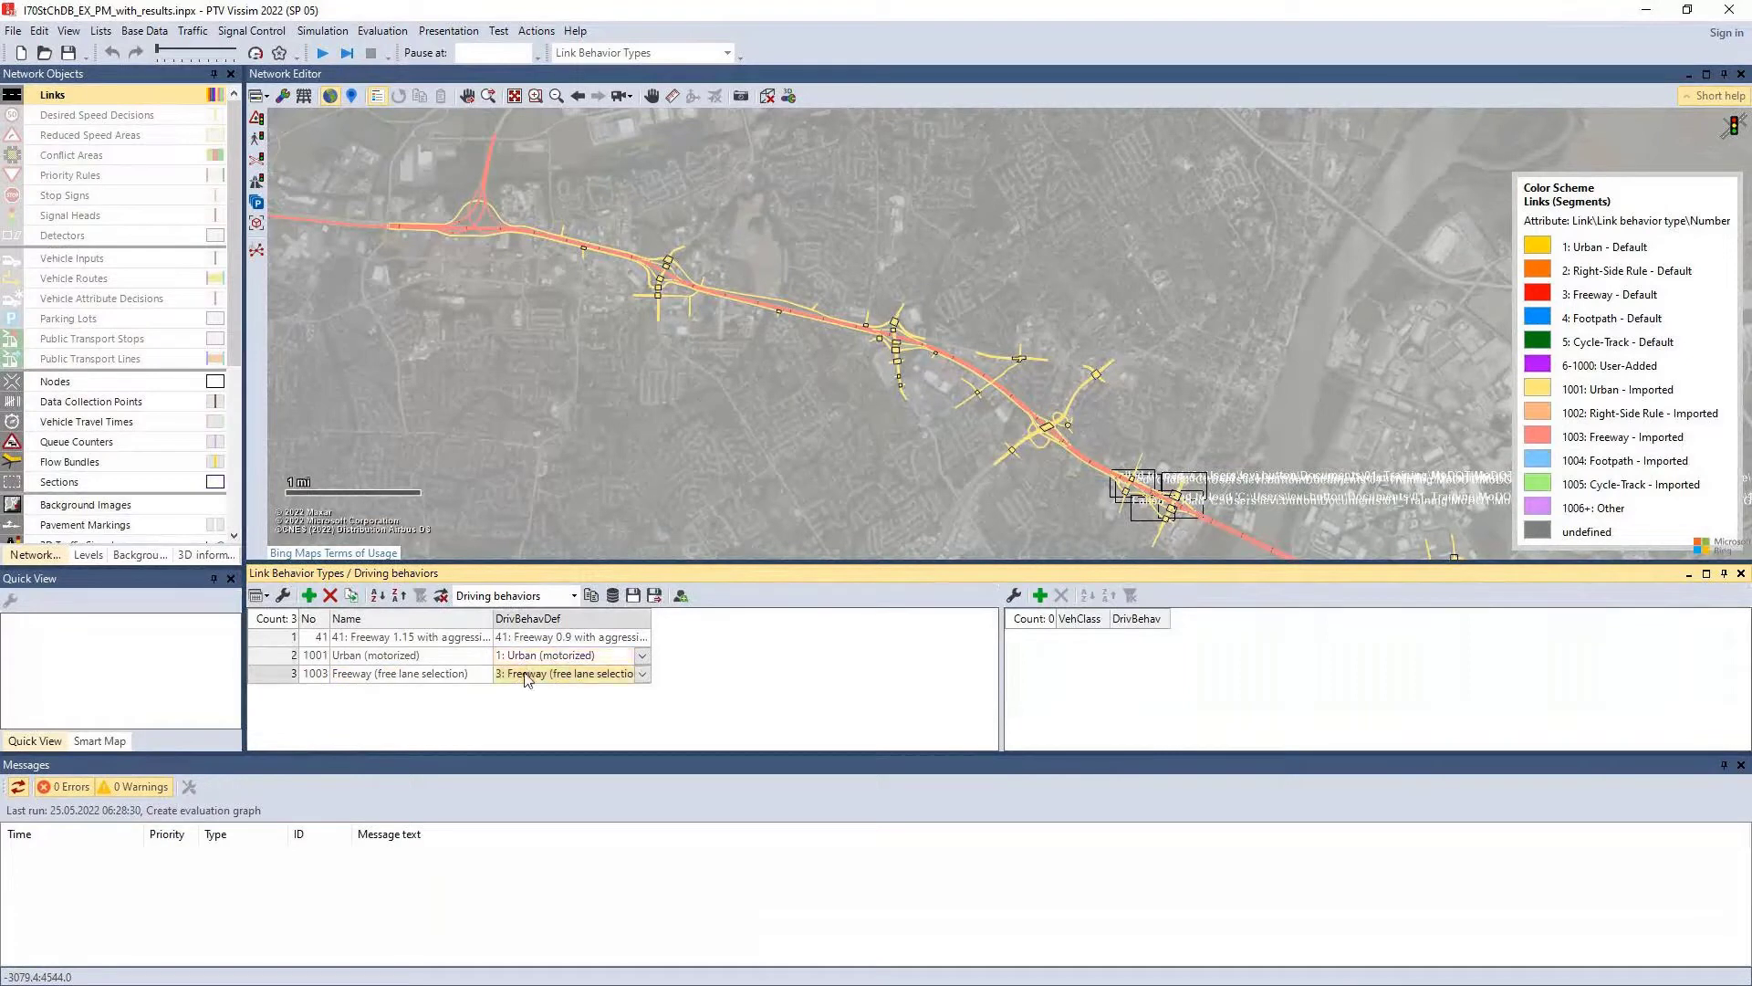
click(529, 659)
click(526, 676)
click(482, 656)
click(524, 657)
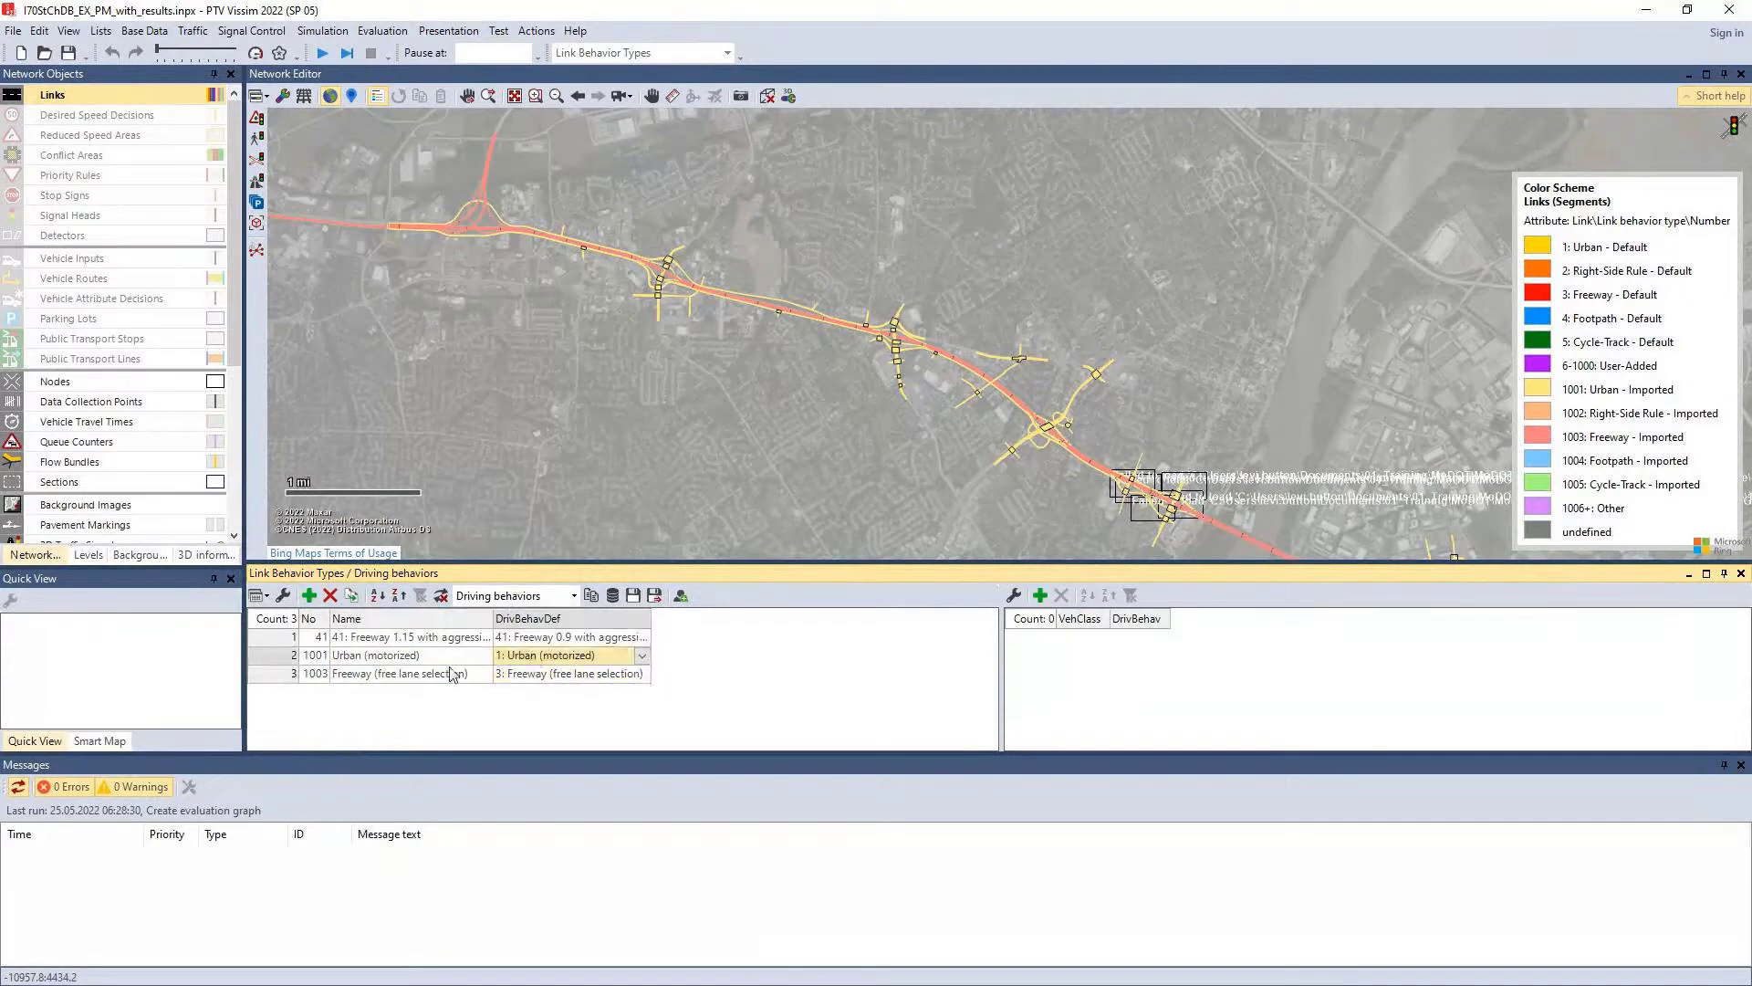
click(452, 676)
click(634, 659)
click(469, 678)
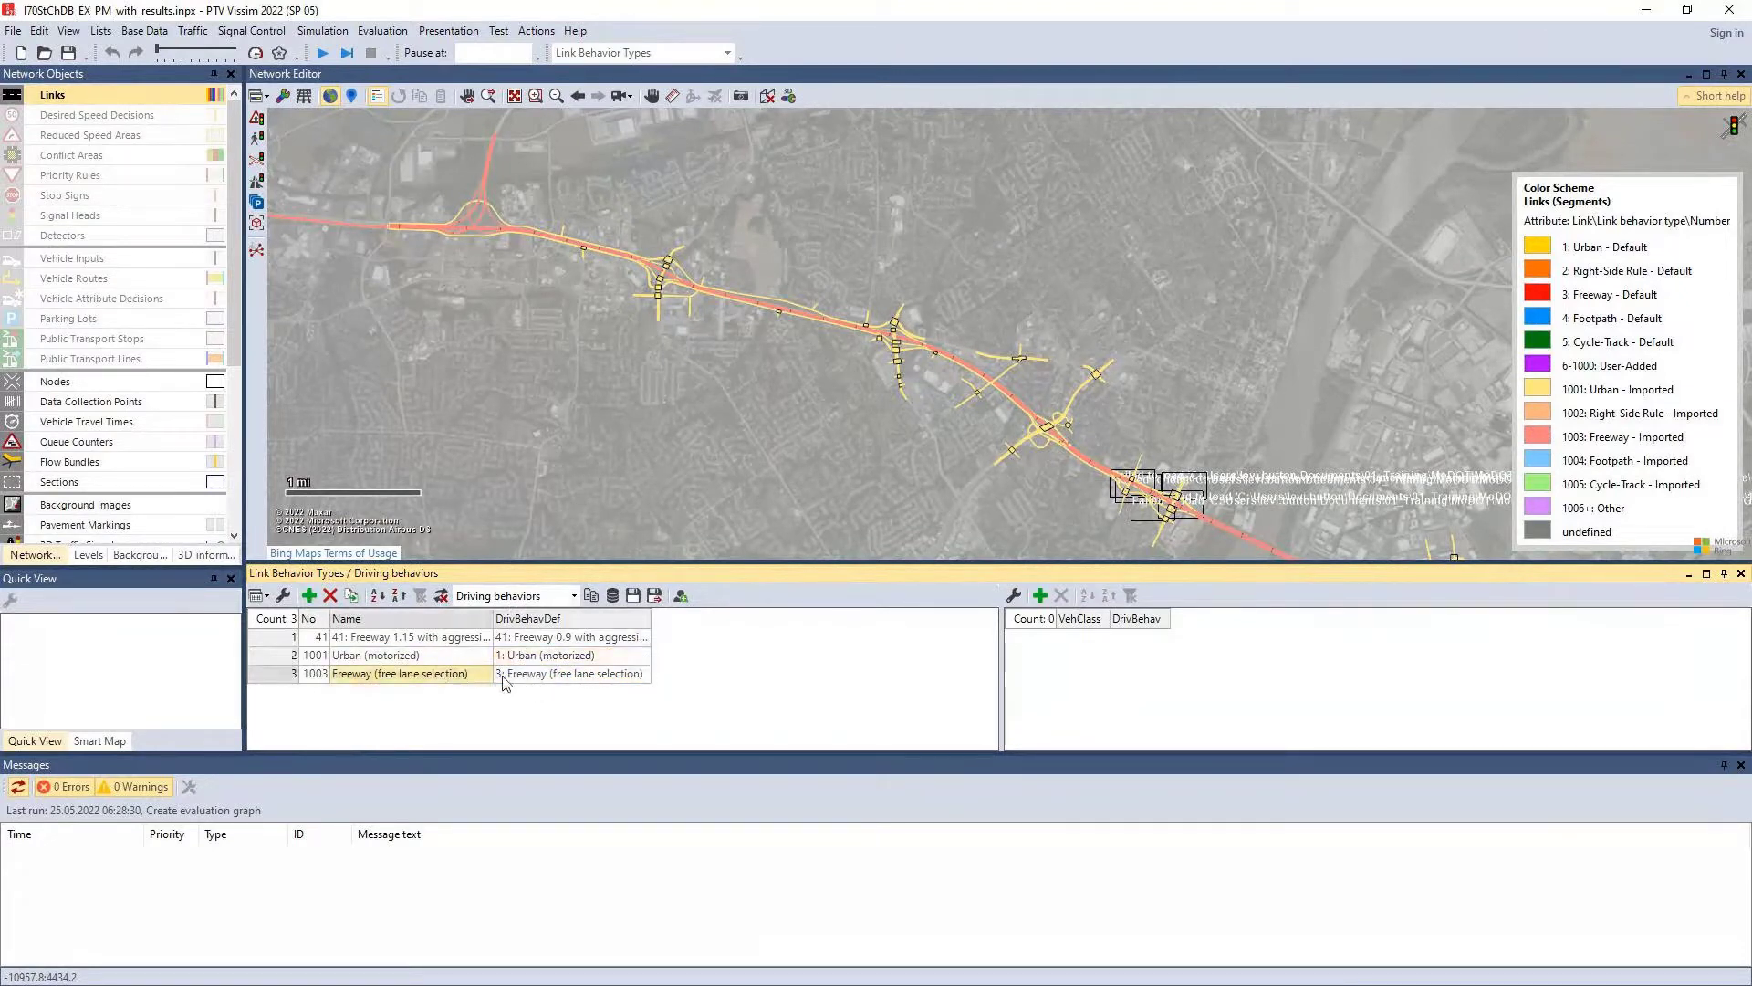
Step: Check which driving behaviors can be assigned to link behavior type 41, keeping 41: Freeway 0.9 with aggressive
click(545, 640)
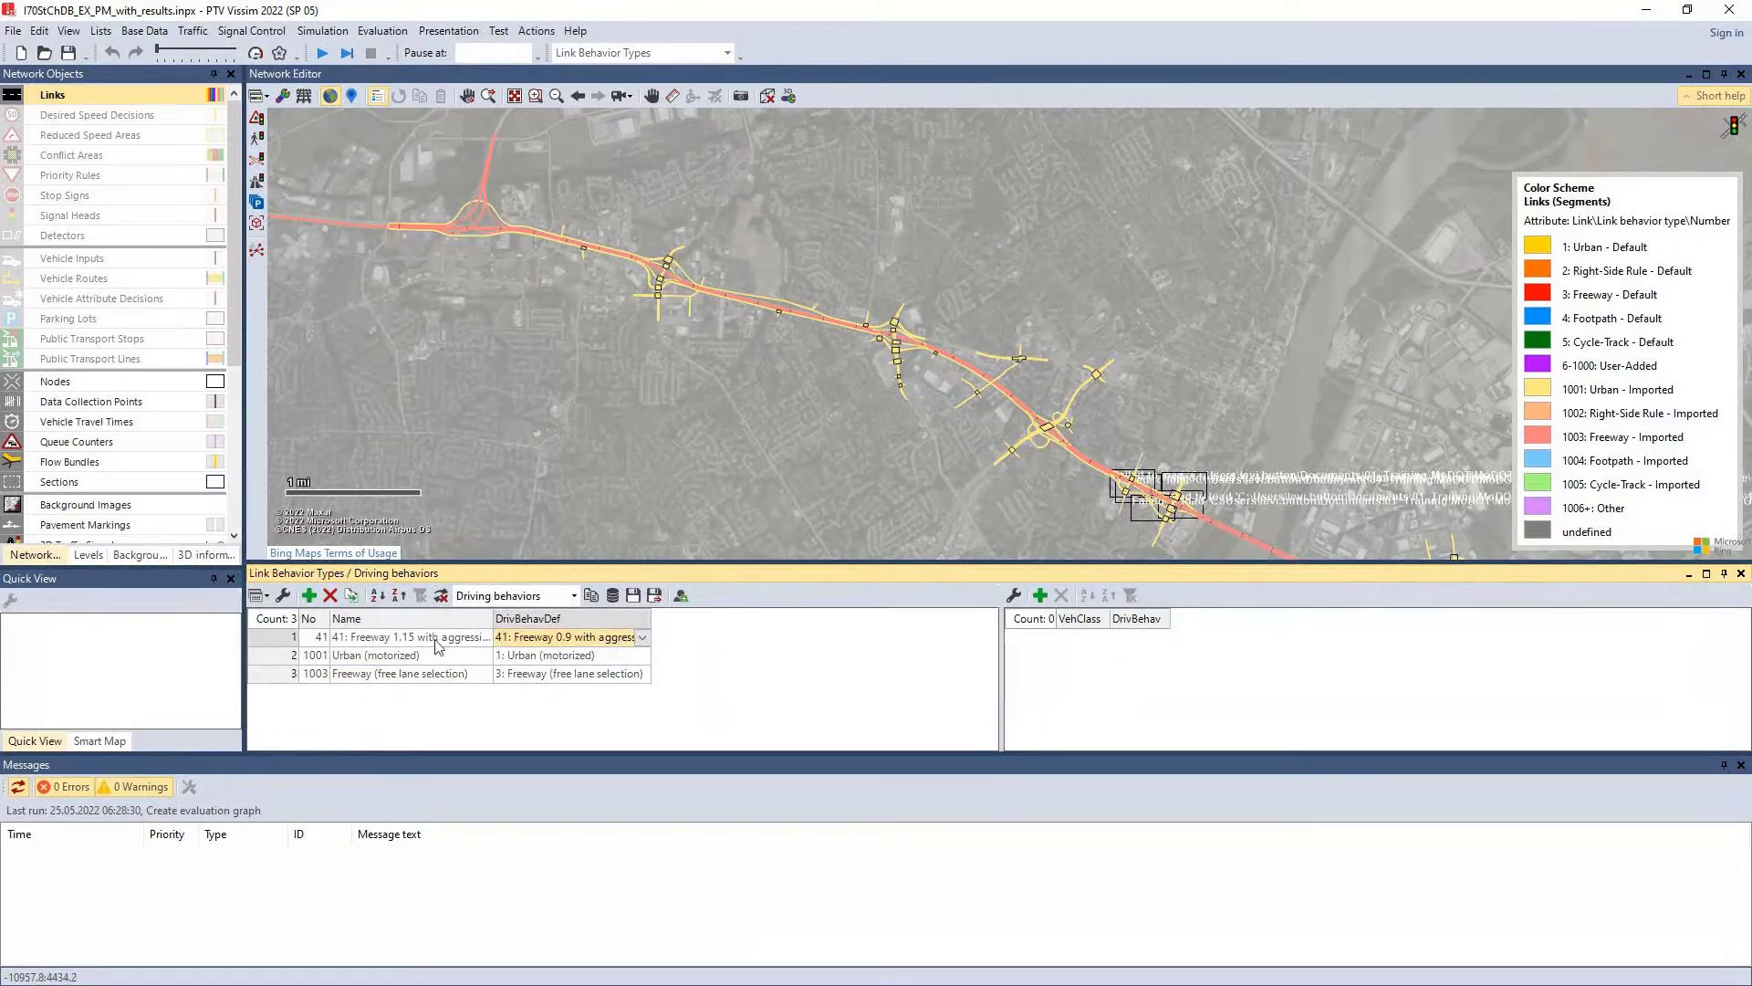
click(643, 639)
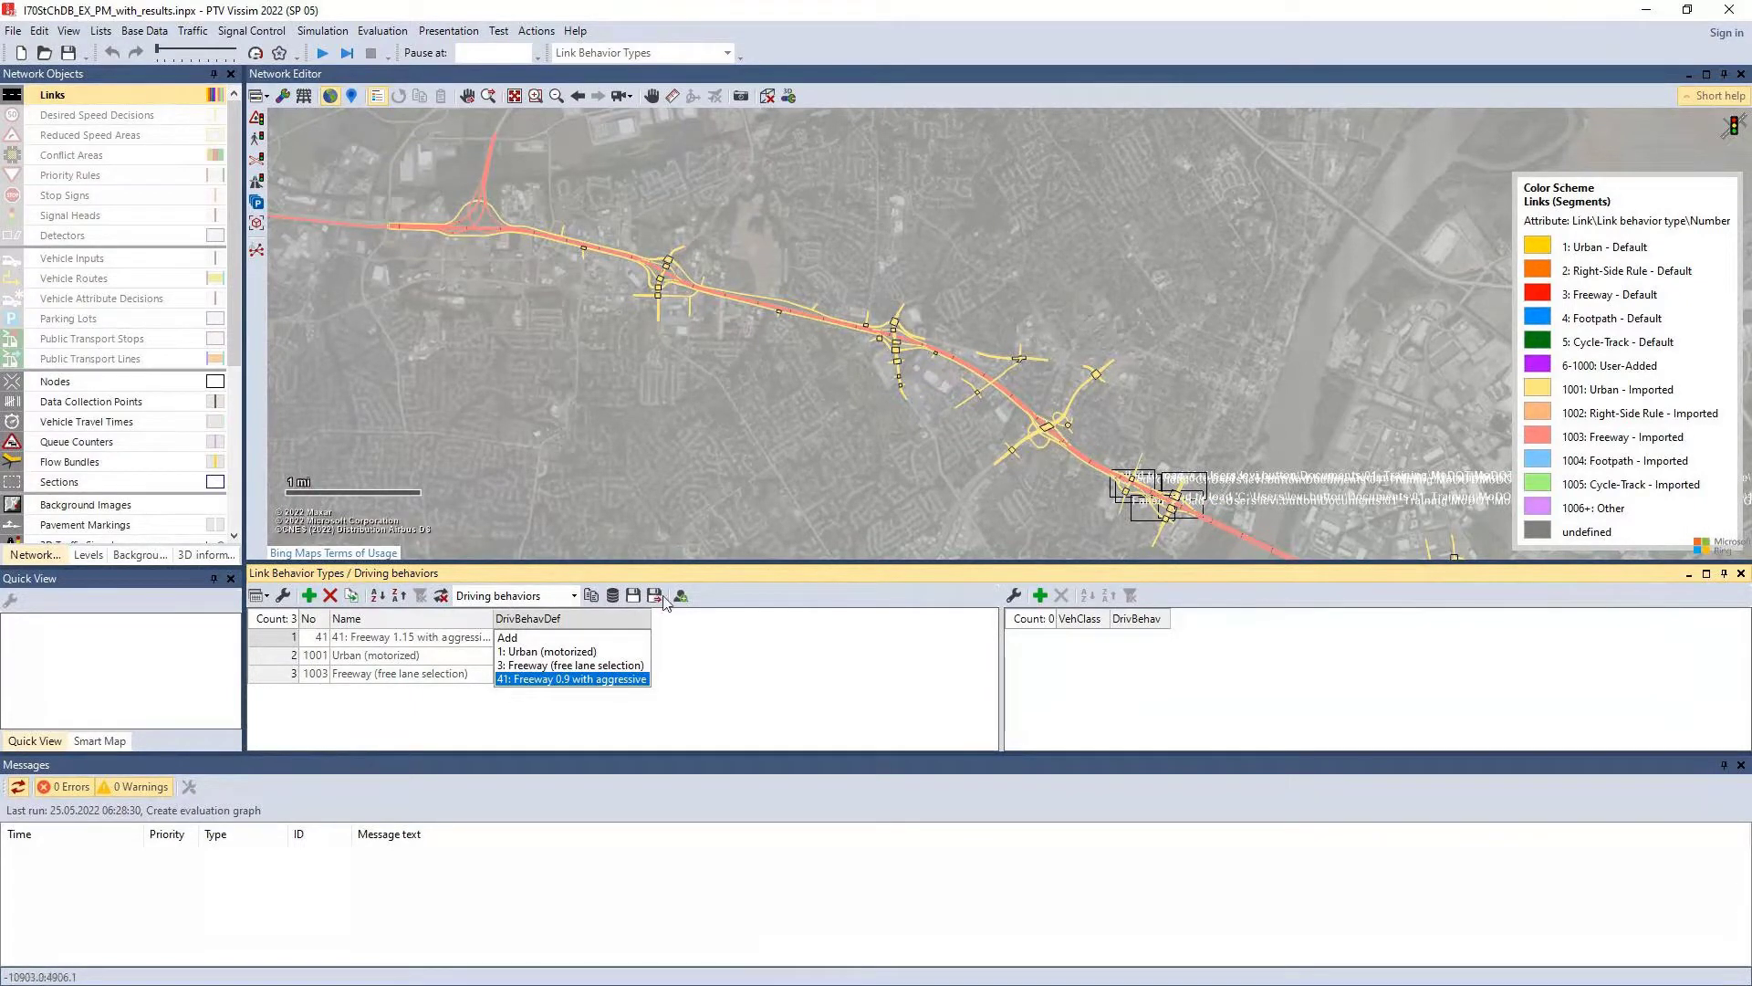
key(Return)
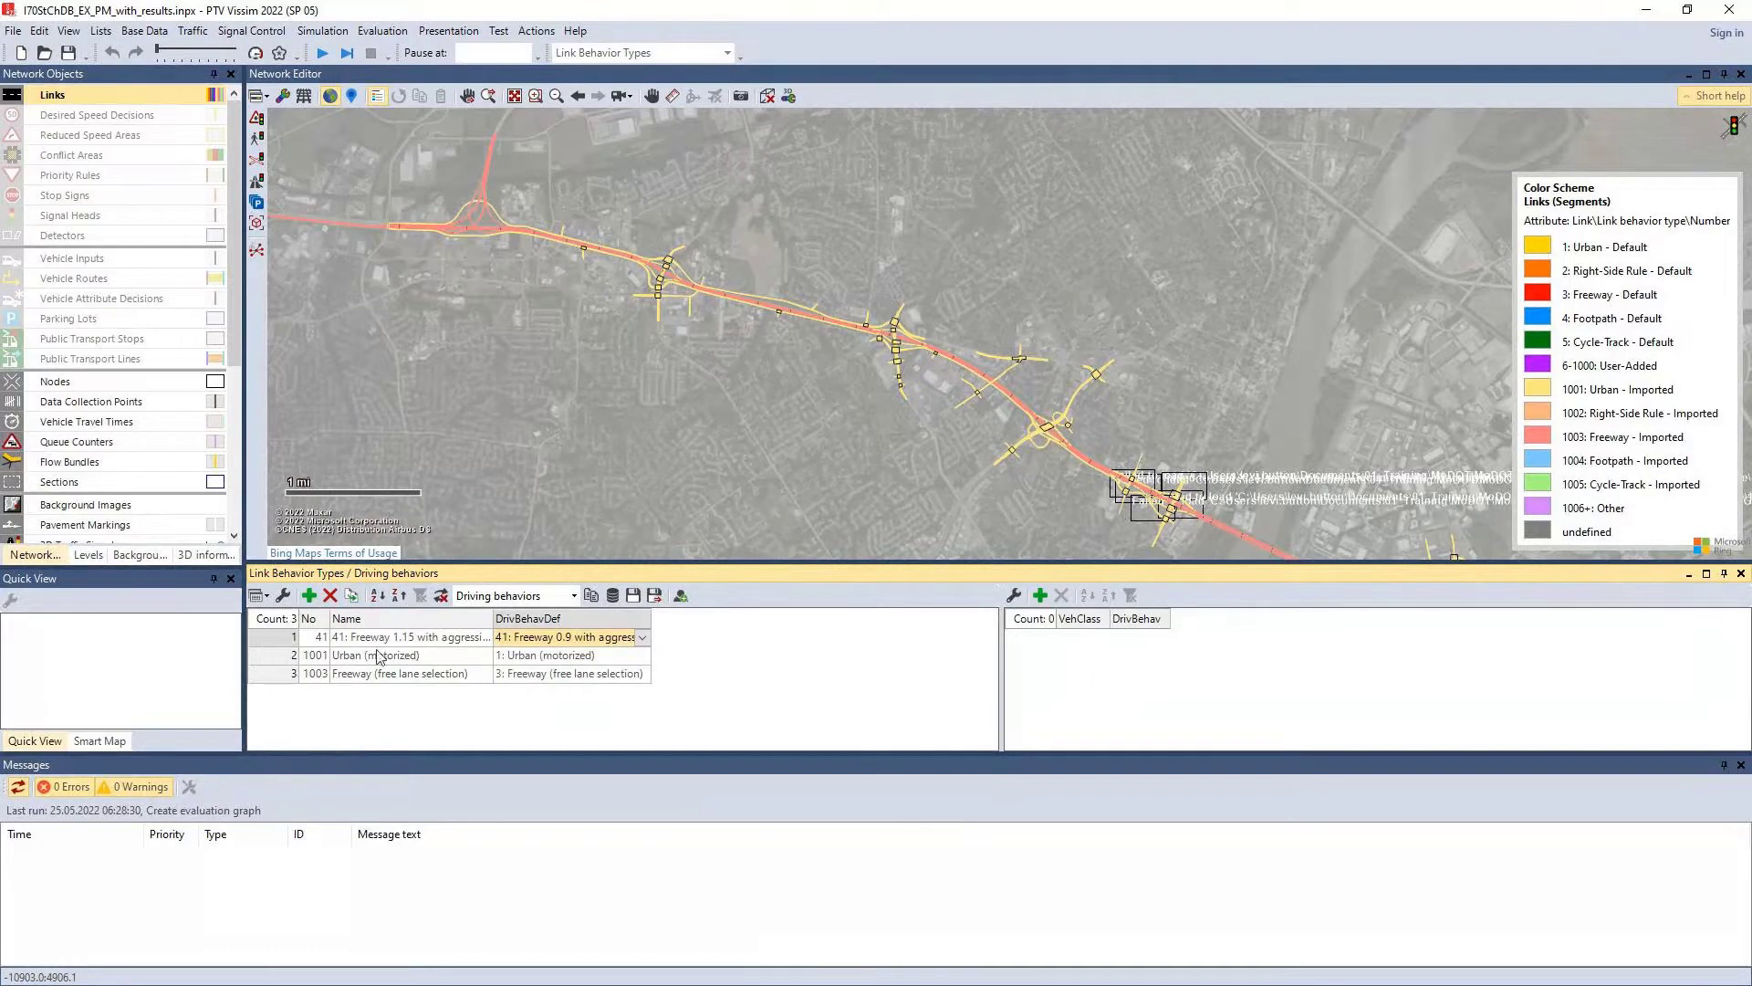
Step: Open the Driving Behaviors list, dock it together with the Link Behavior Types list, enlarge the list area and widen the name column
click(137, 35)
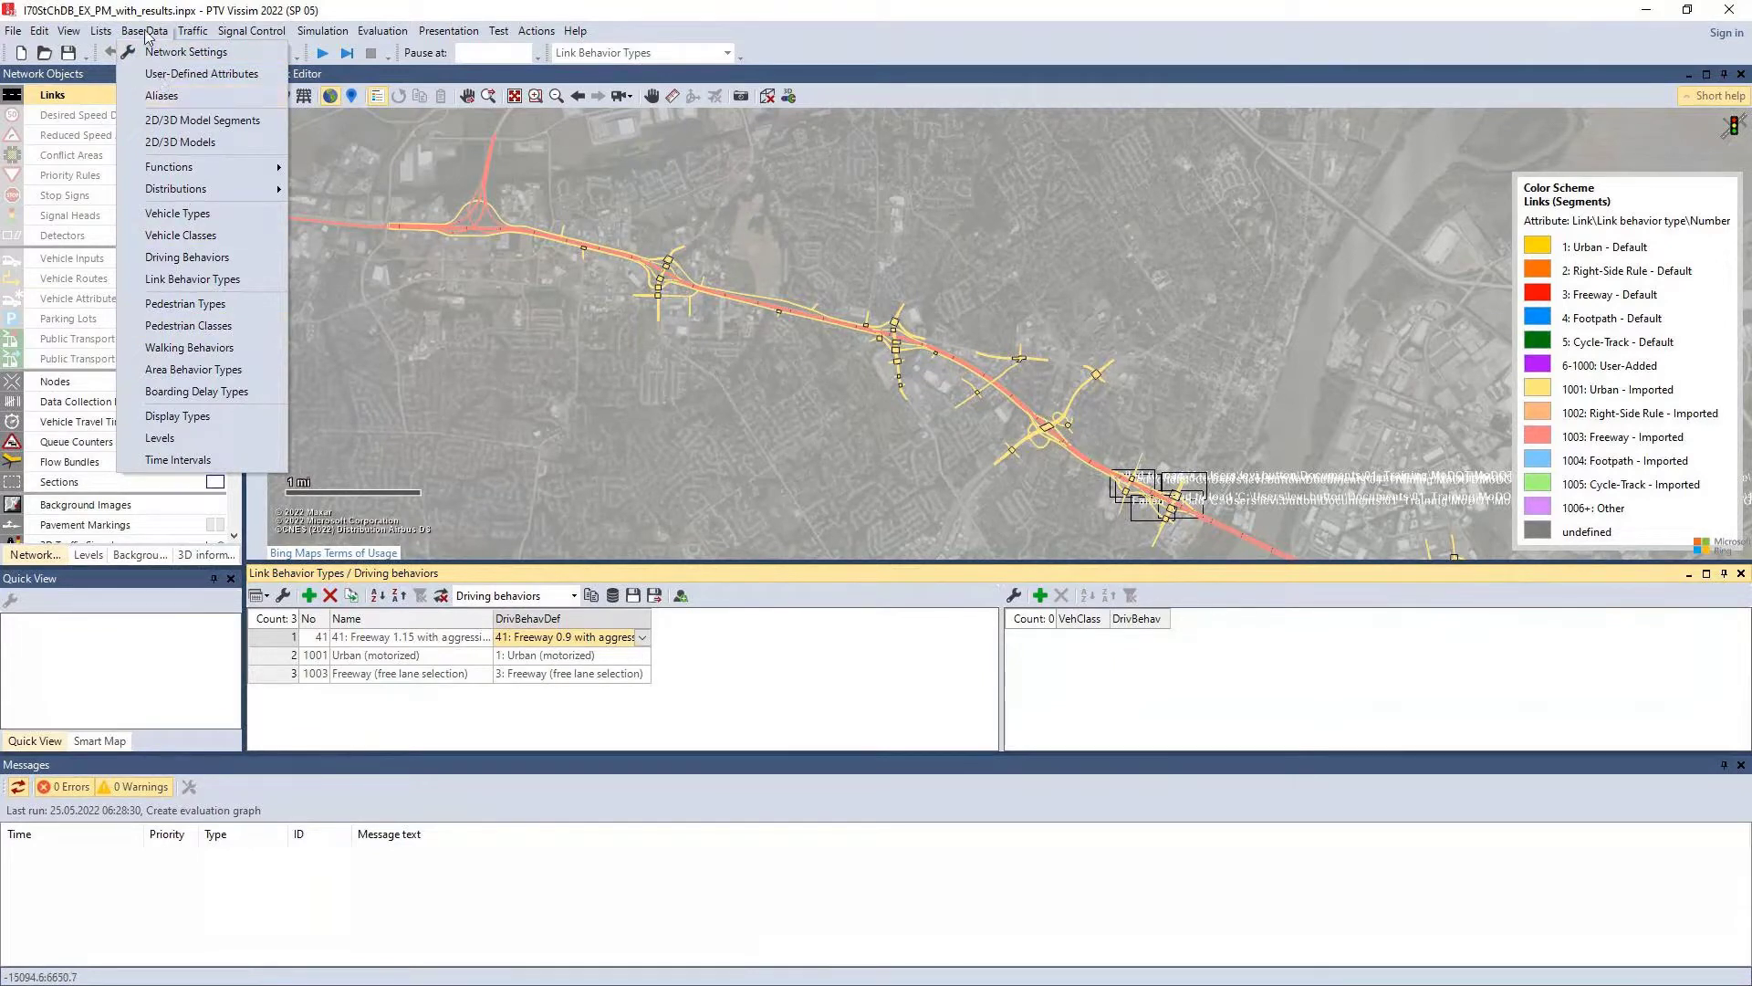
click(186, 257)
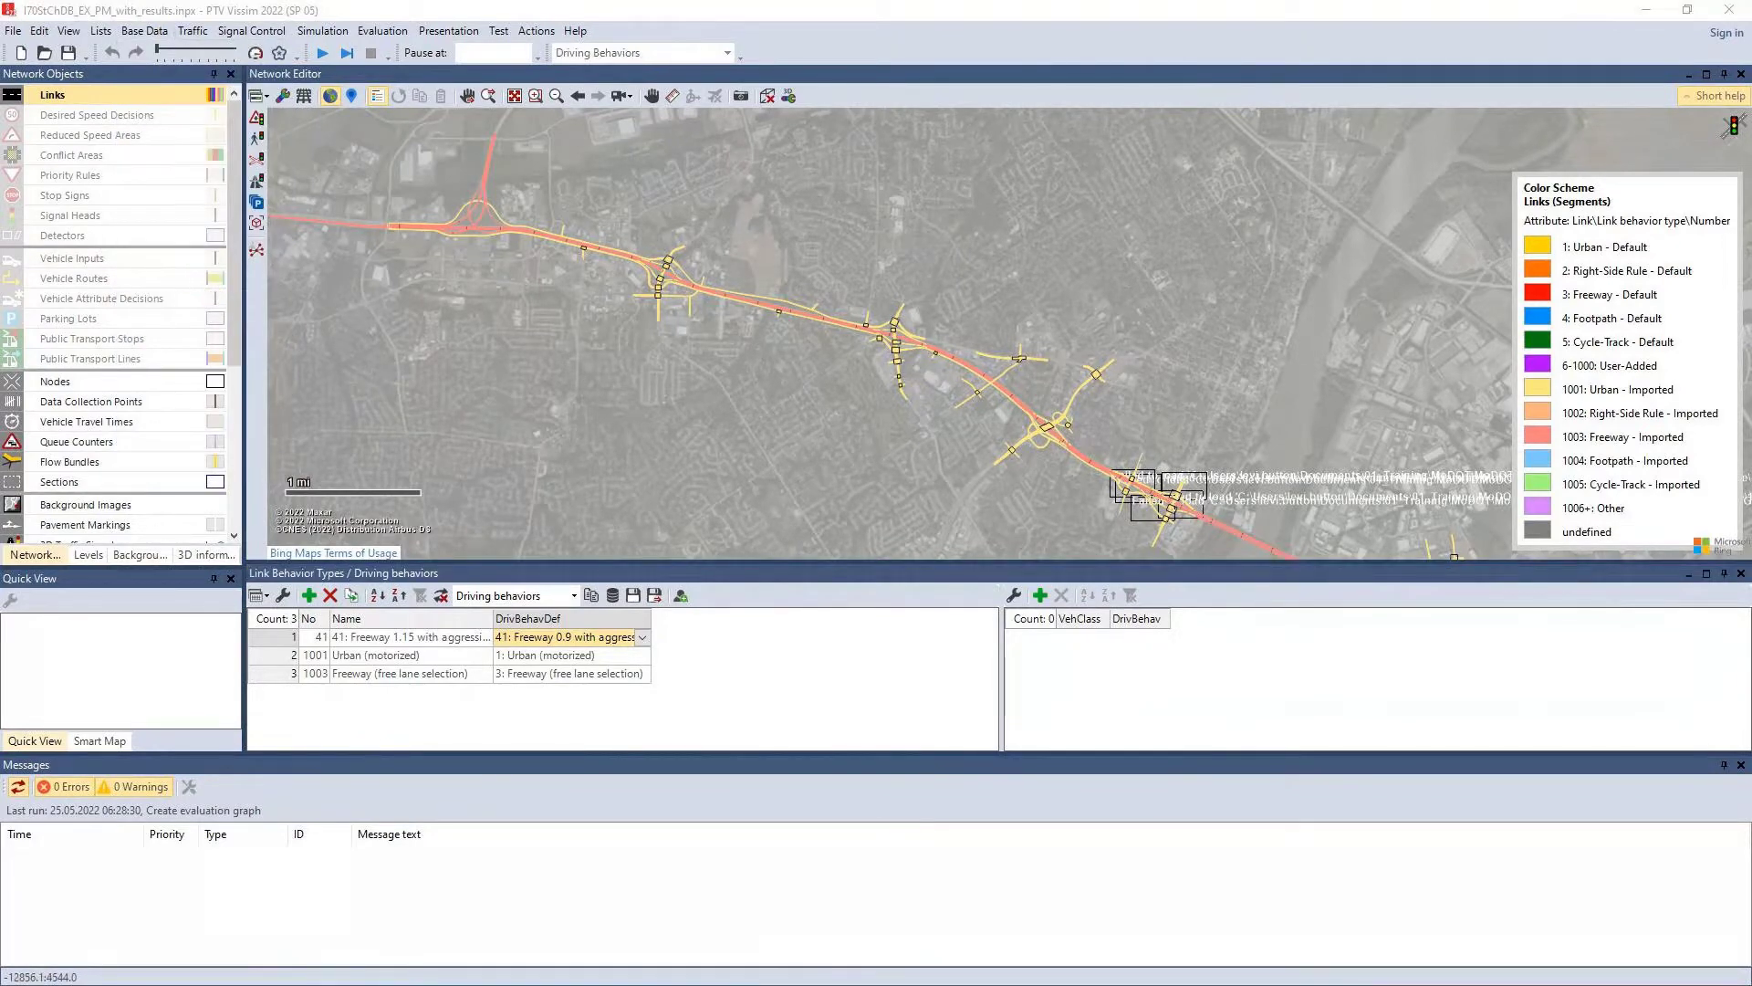
drag(993, 580, 985, 659)
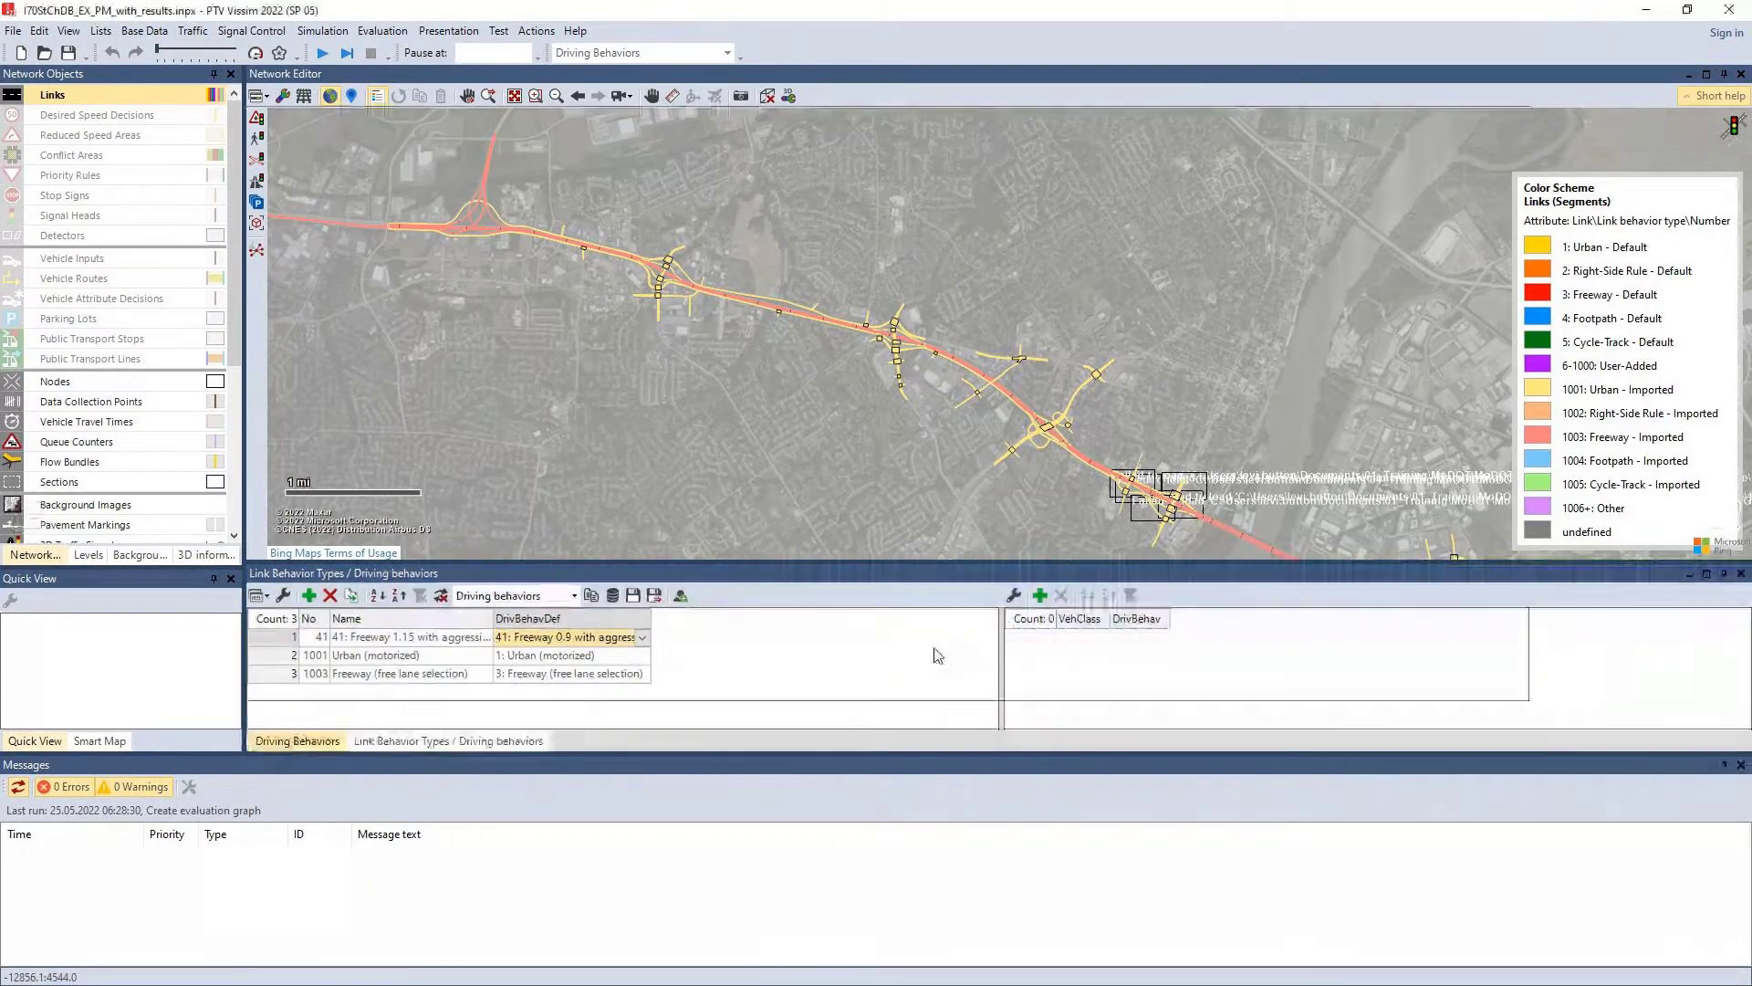
drag(771, 564, 755, 503)
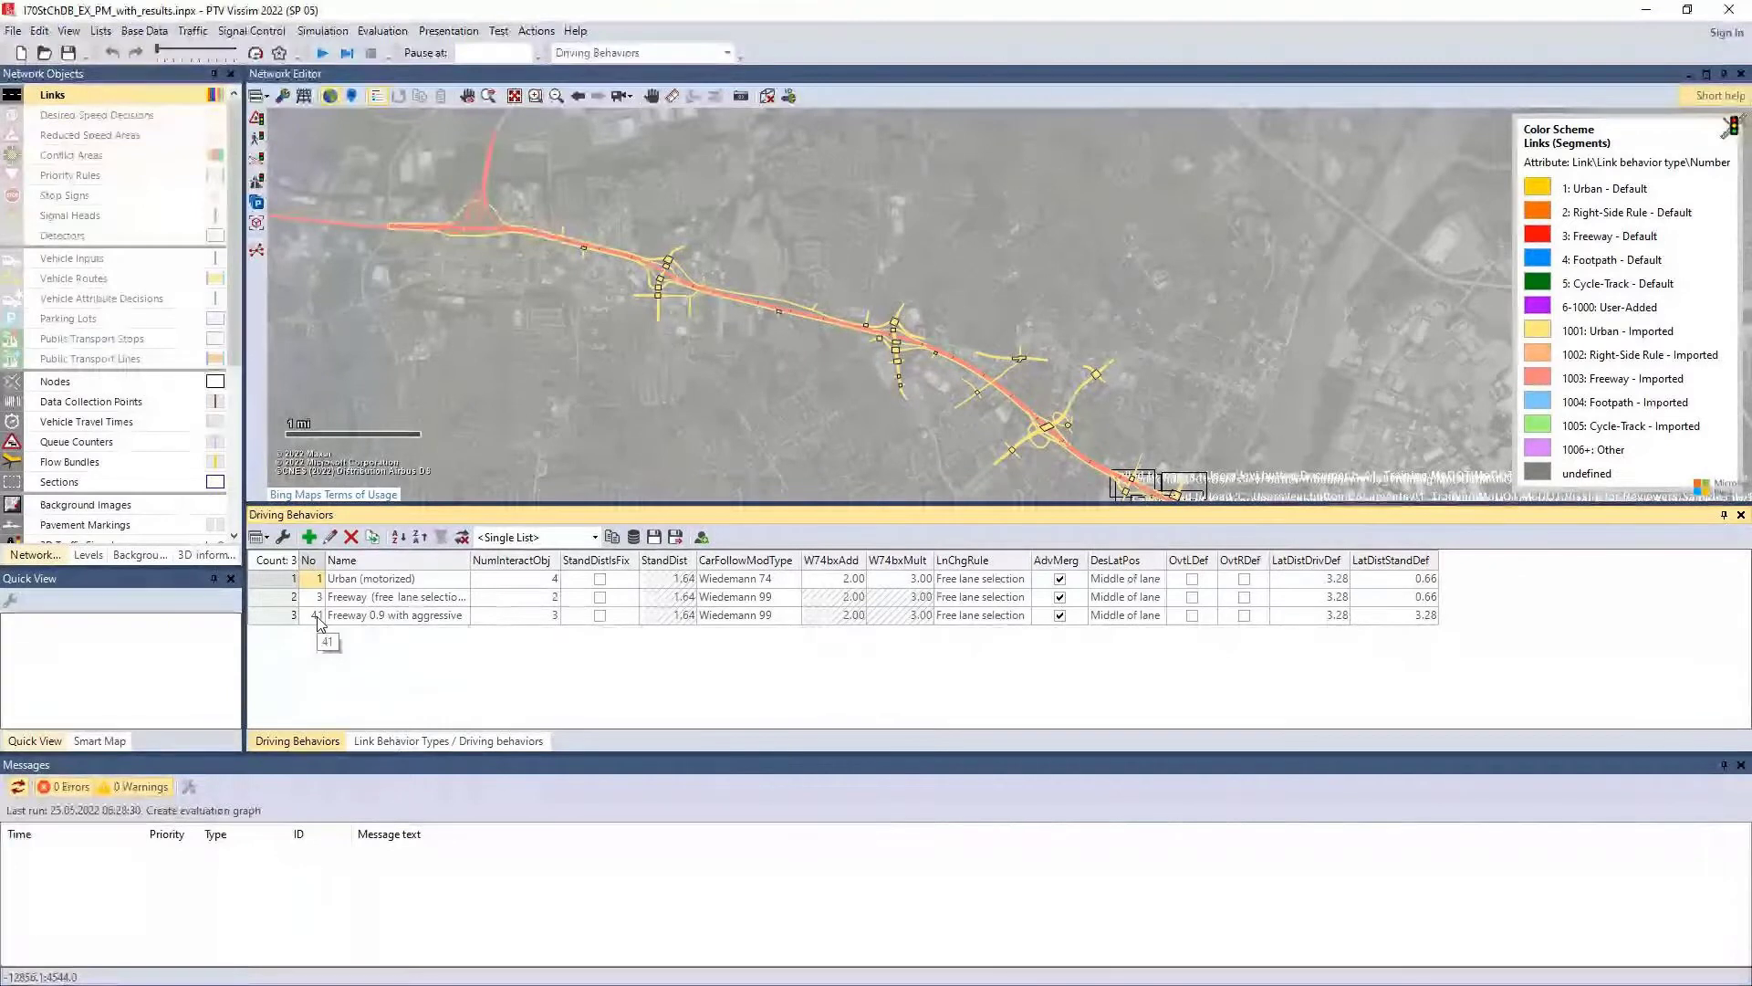
drag(463, 560, 520, 560)
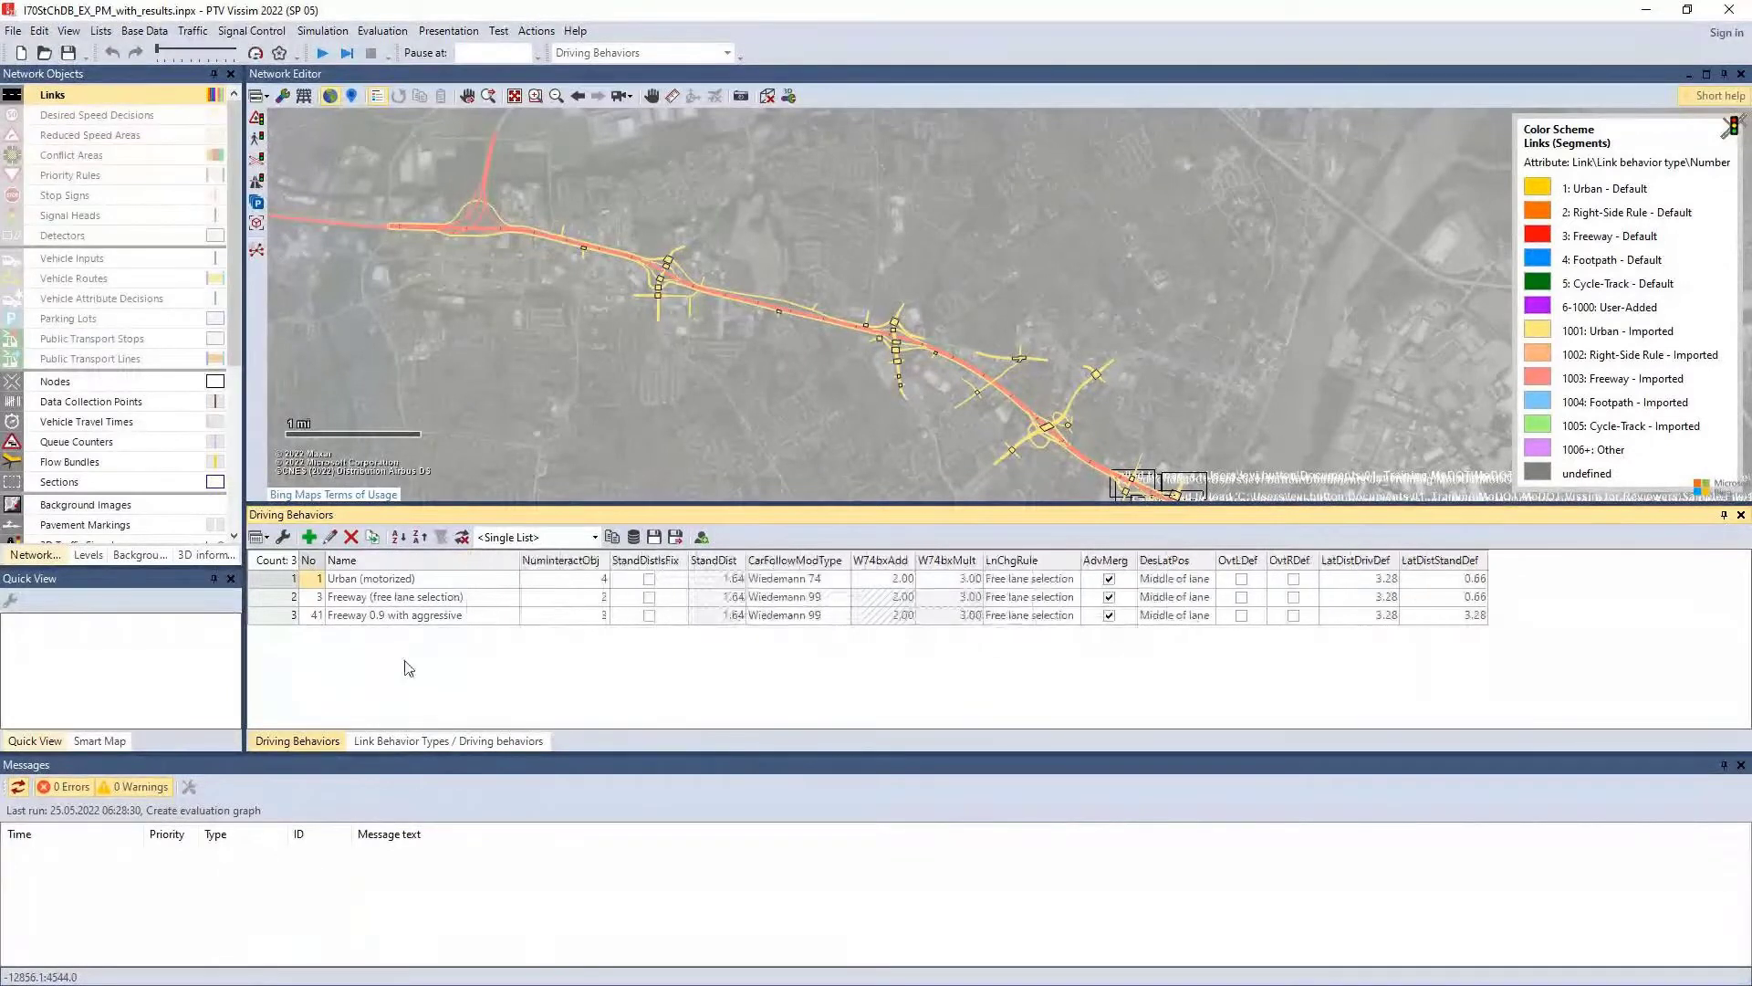
Step: Cross-check each link behavior type's default driving behavior against the entries in the Driving Behaviors list
click(376, 743)
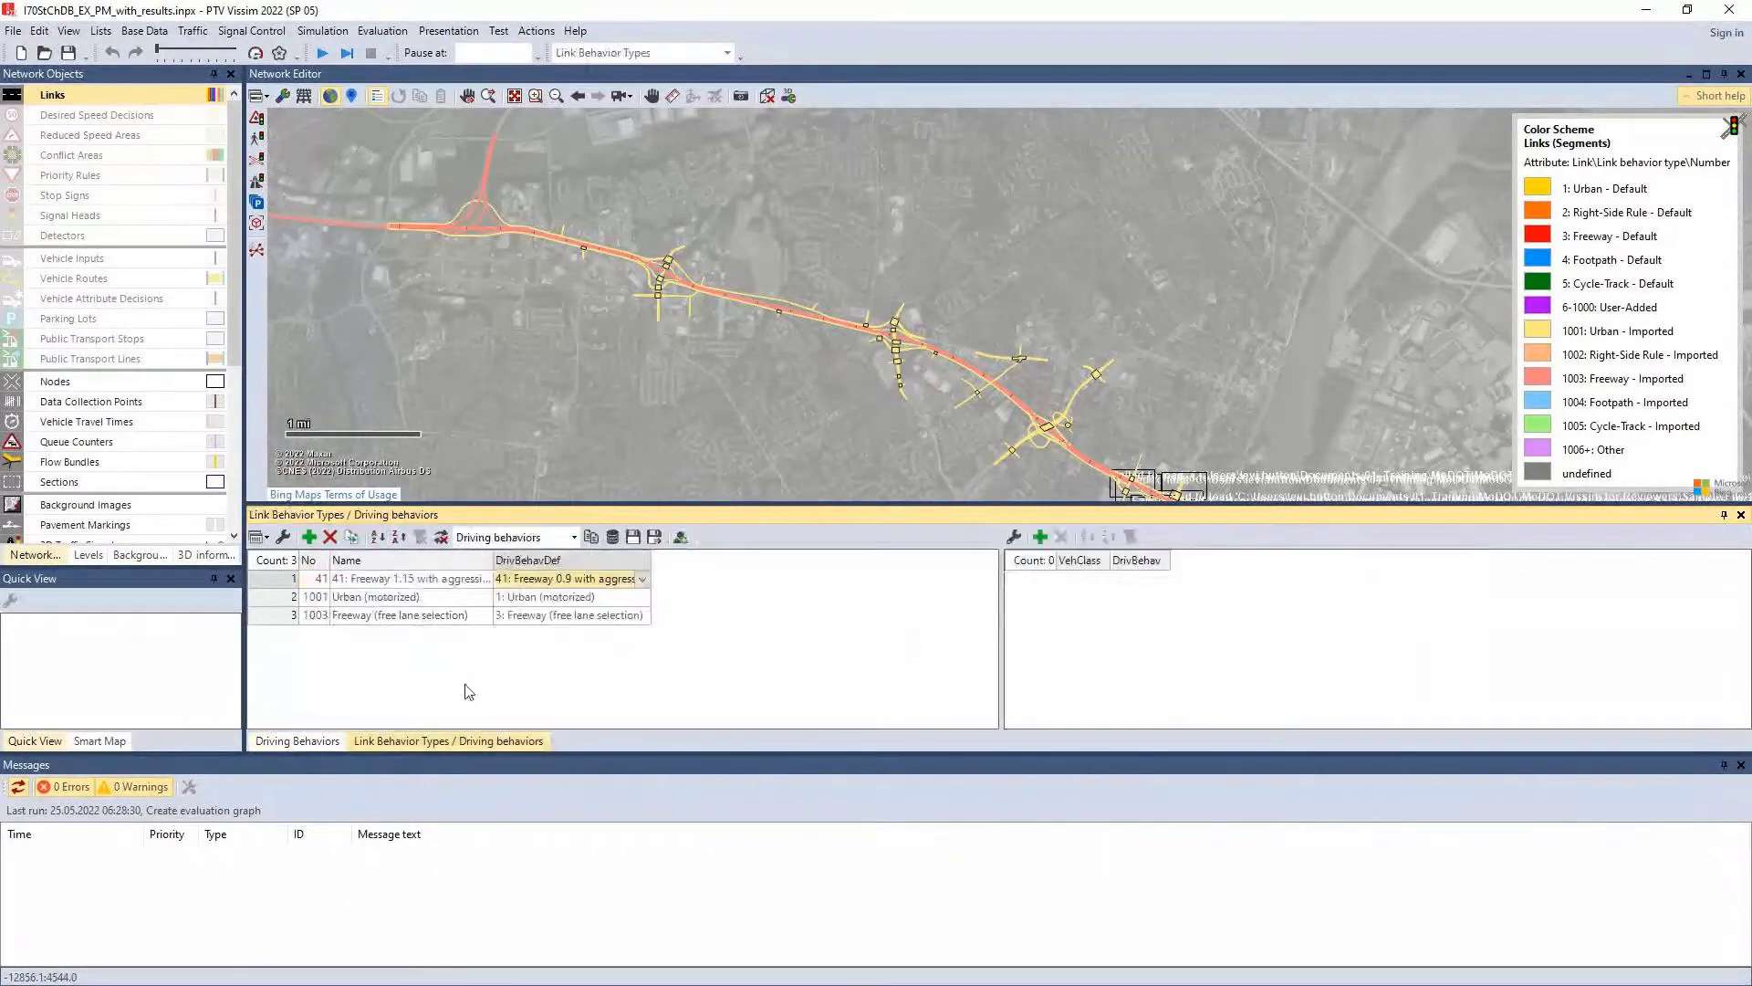
click(514, 602)
click(520, 617)
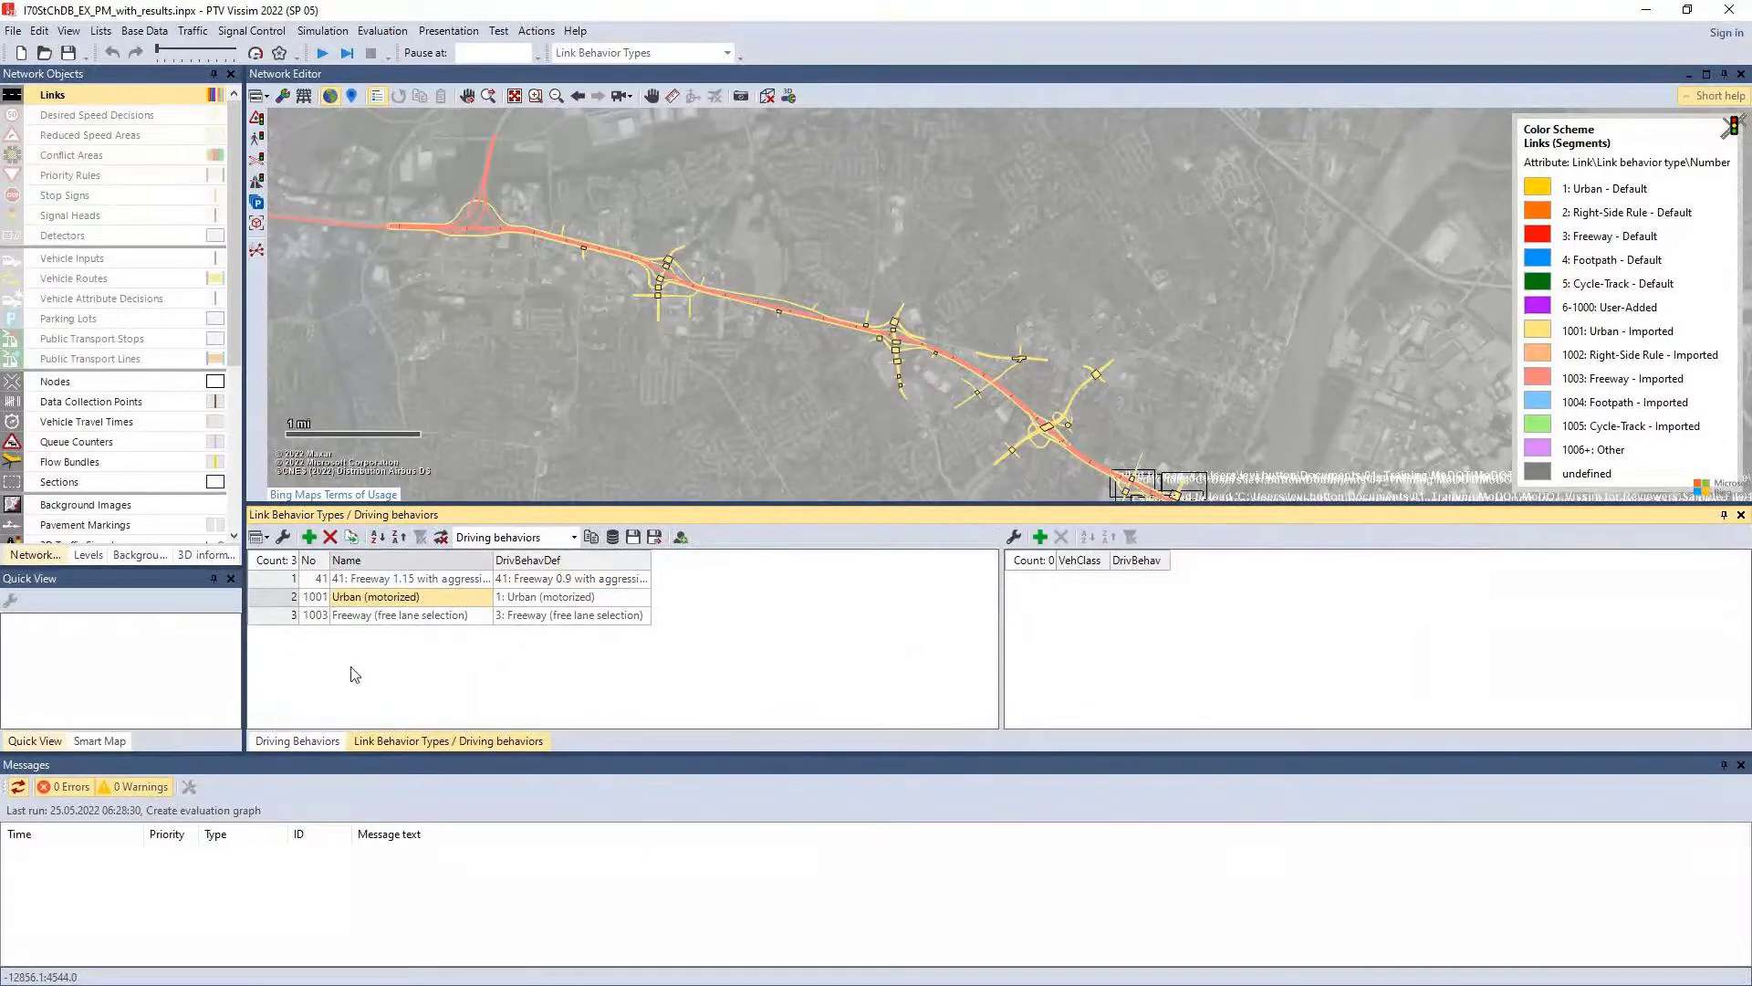
click(507, 580)
click(279, 746)
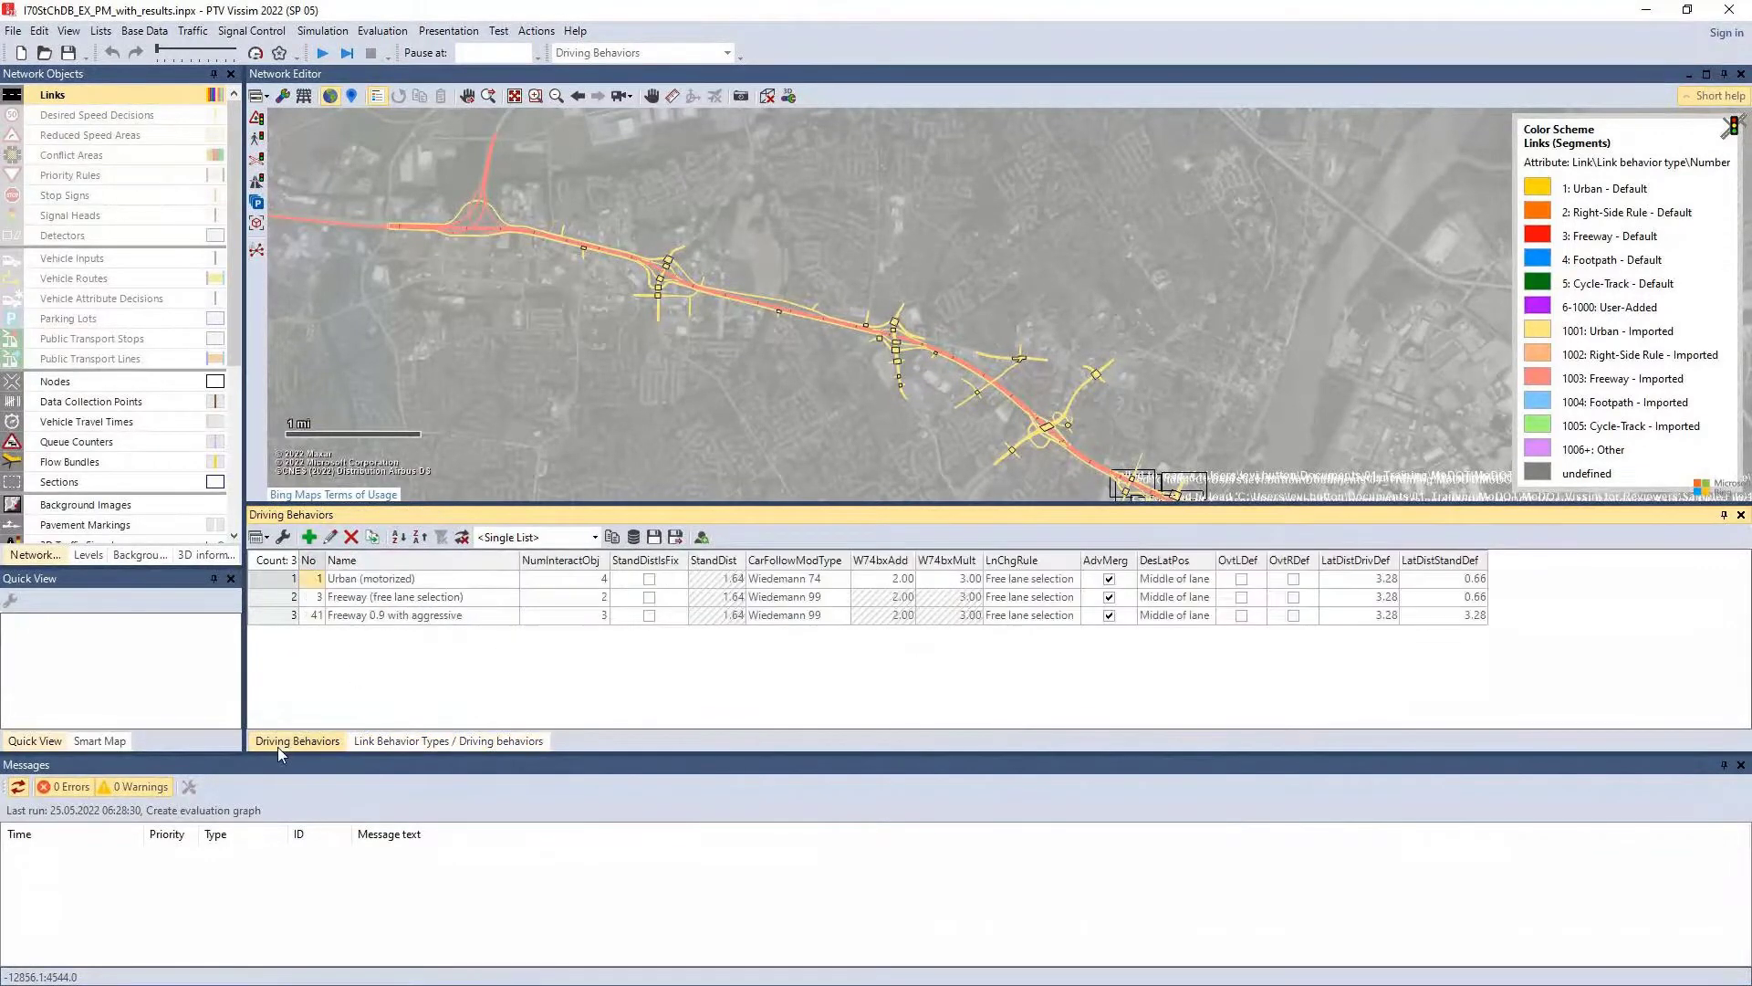
click(284, 617)
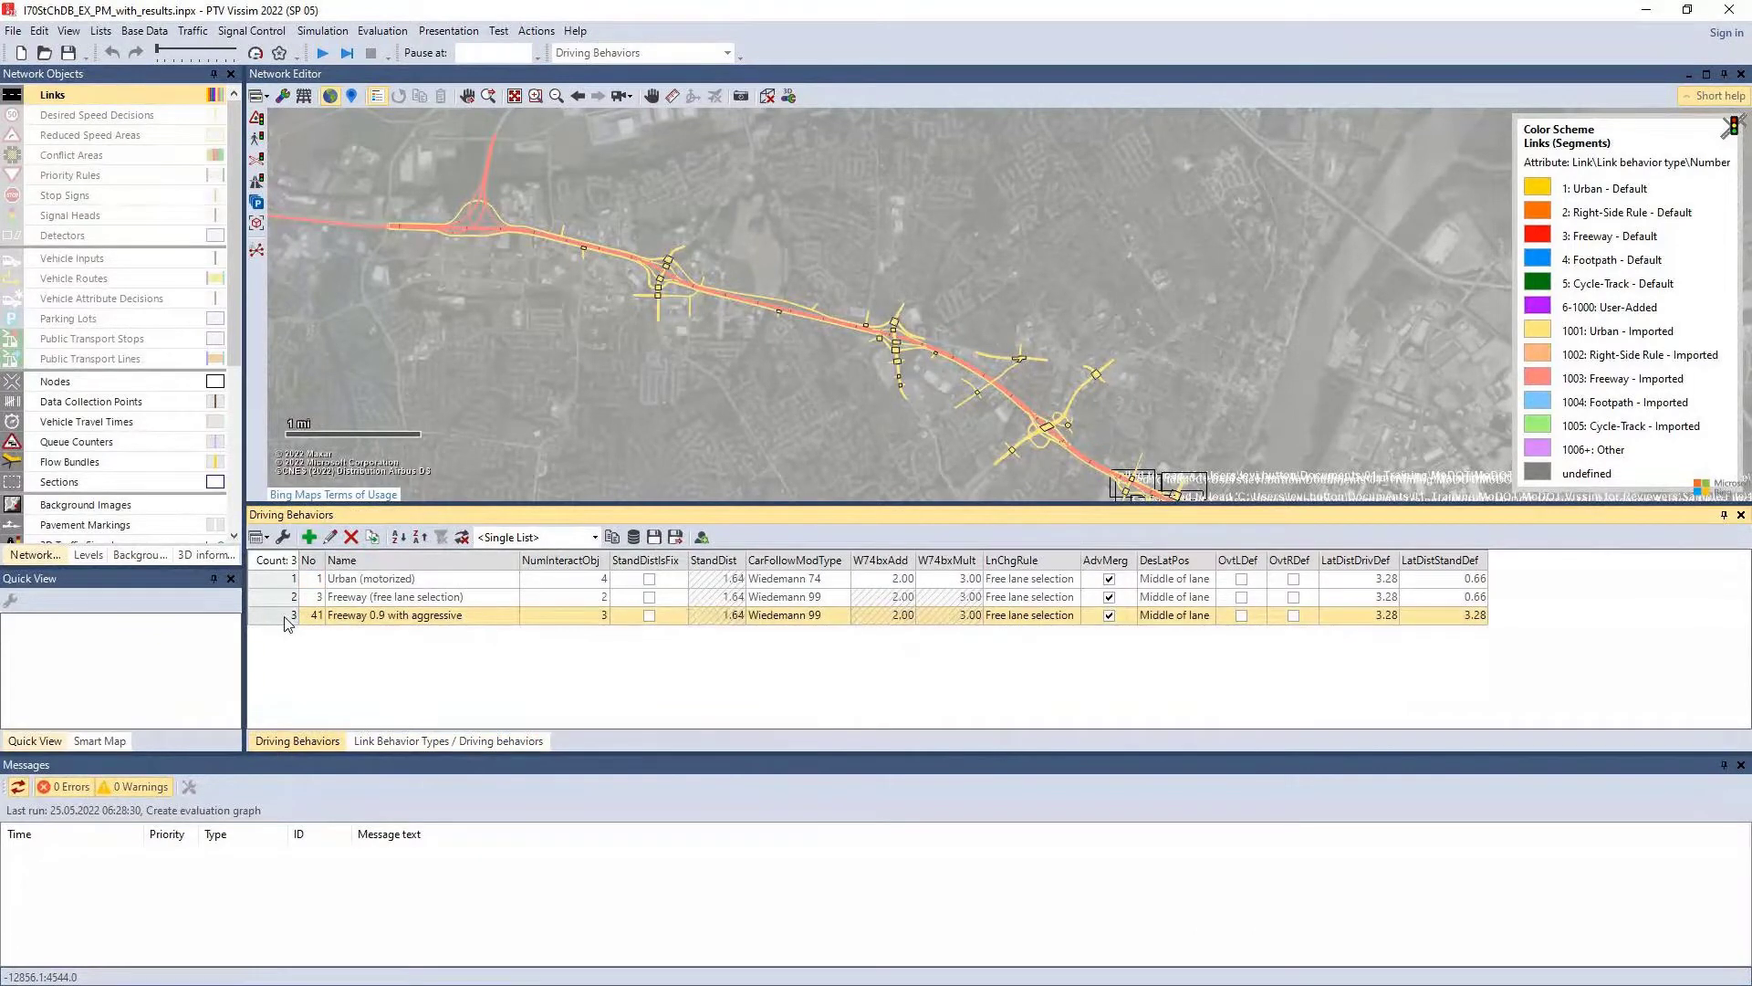
Step: Open the Urban (motorized) driving behavior for editing and browse its parameter groups from Following through Autonomous Driving
click(288, 582)
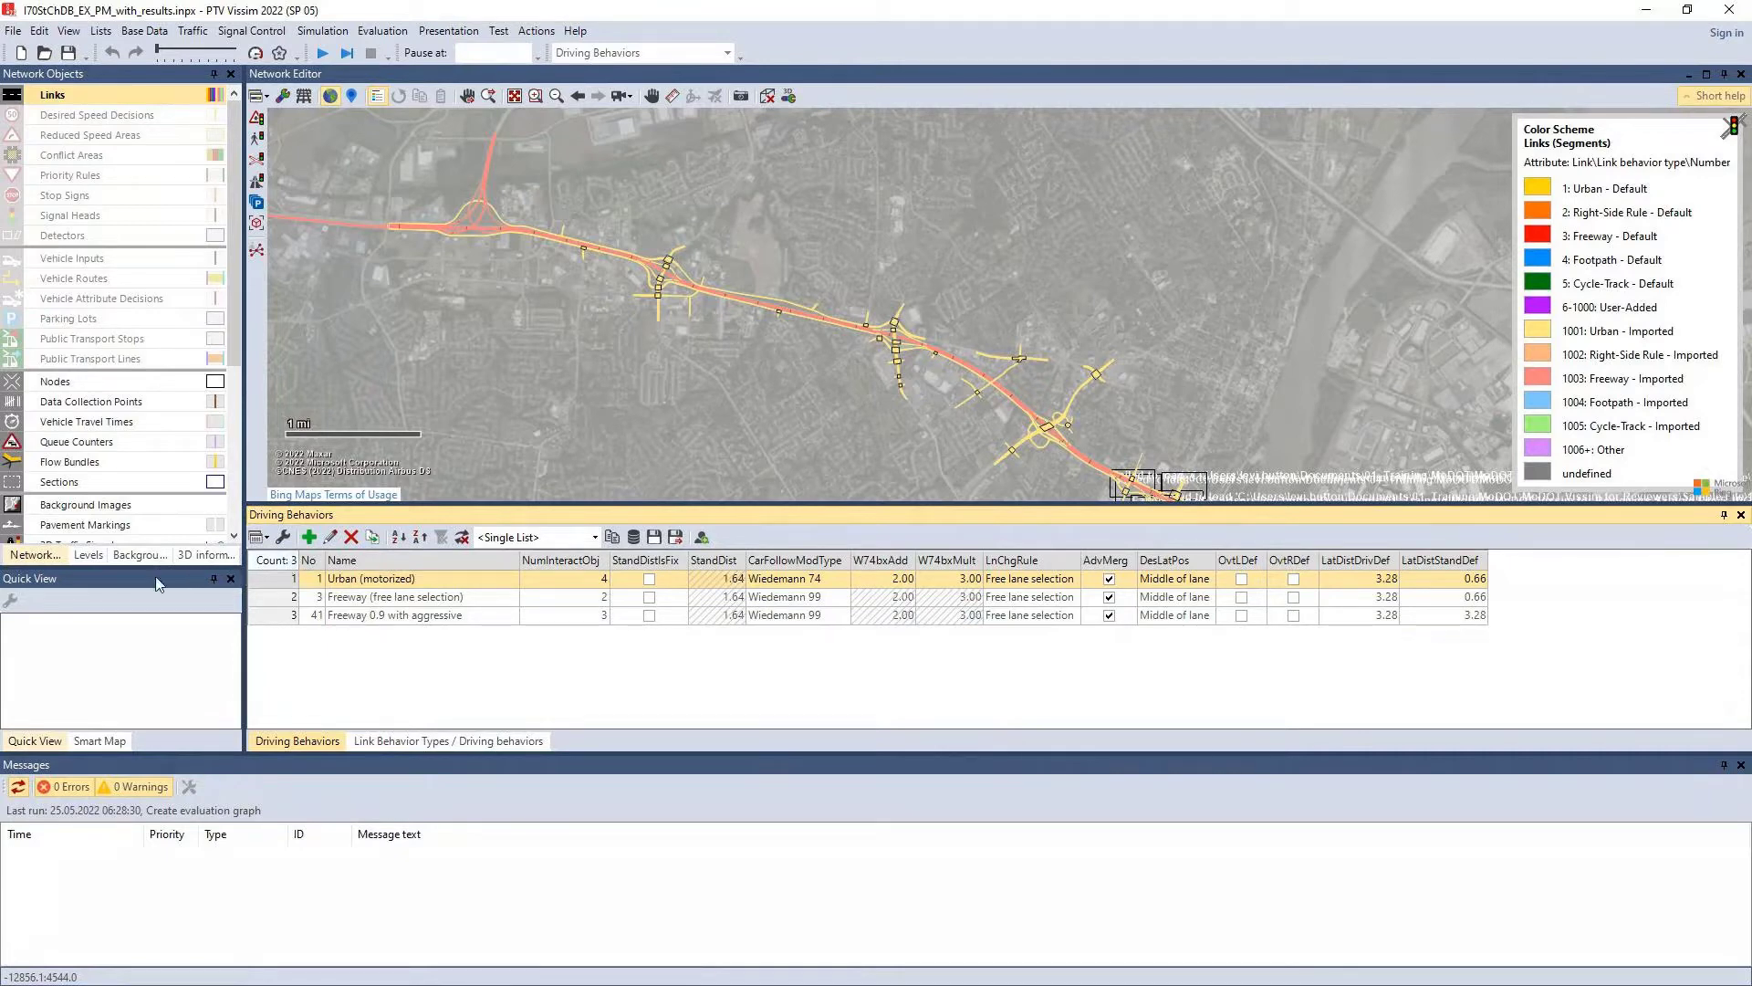
double_click(268, 580)
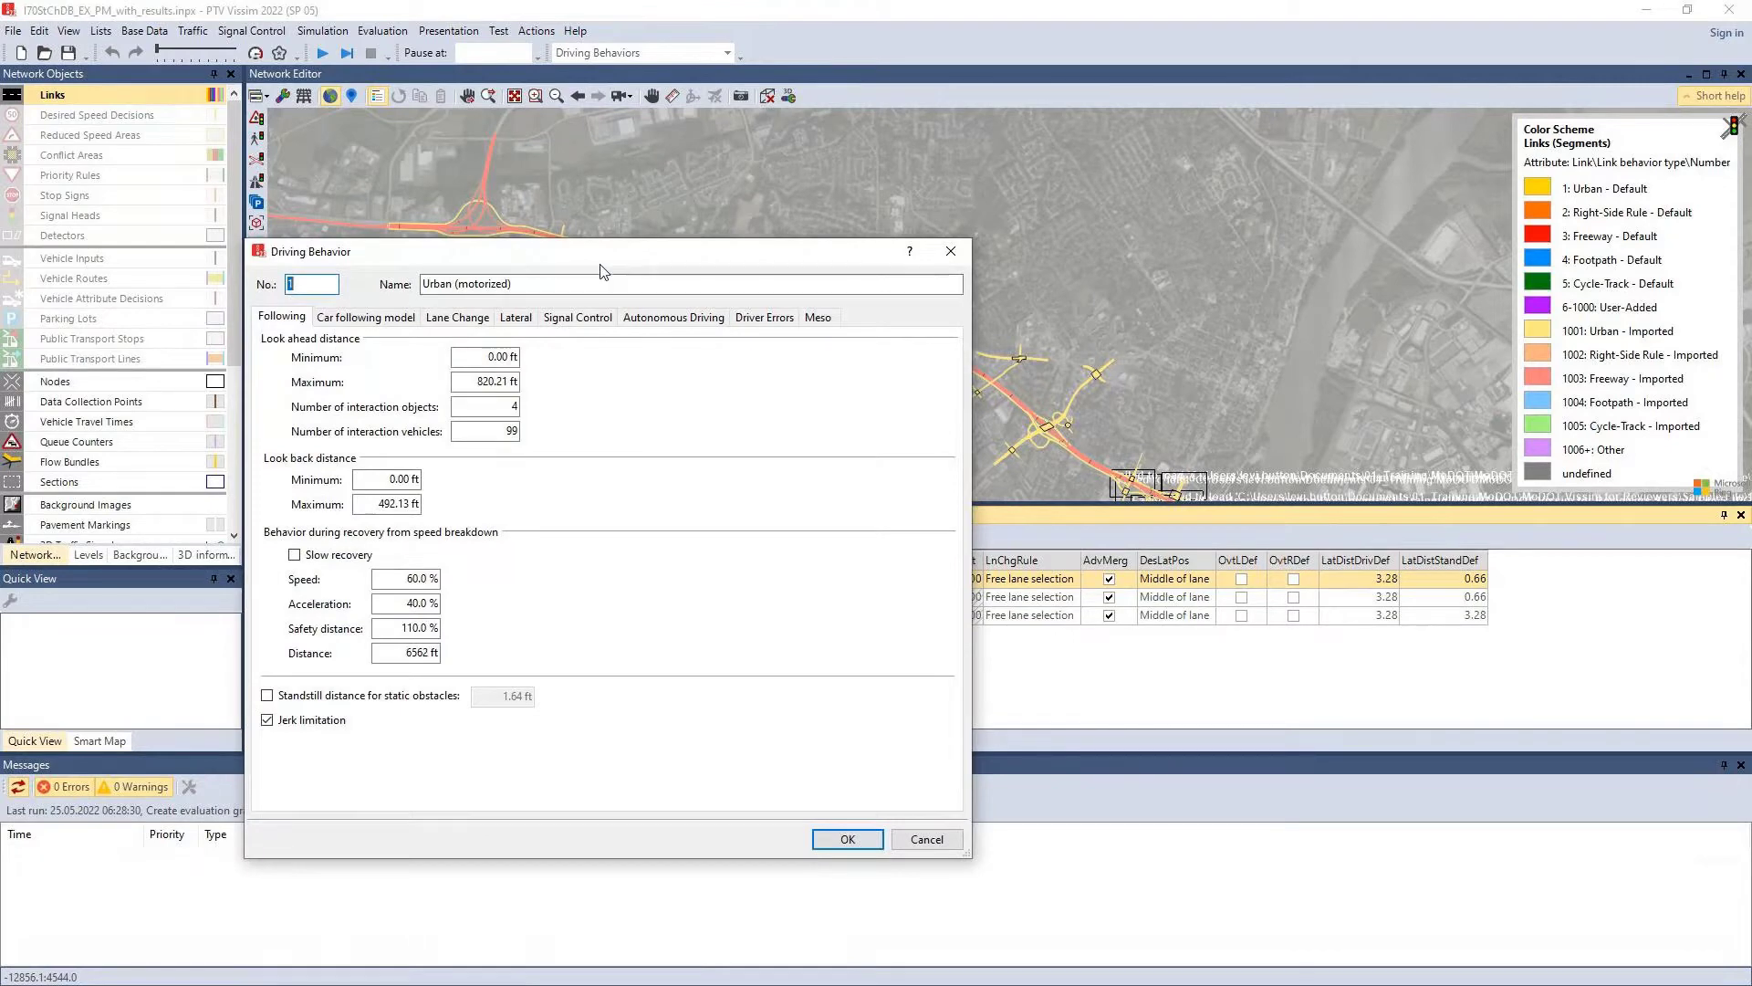
drag(500, 256, 992, 214)
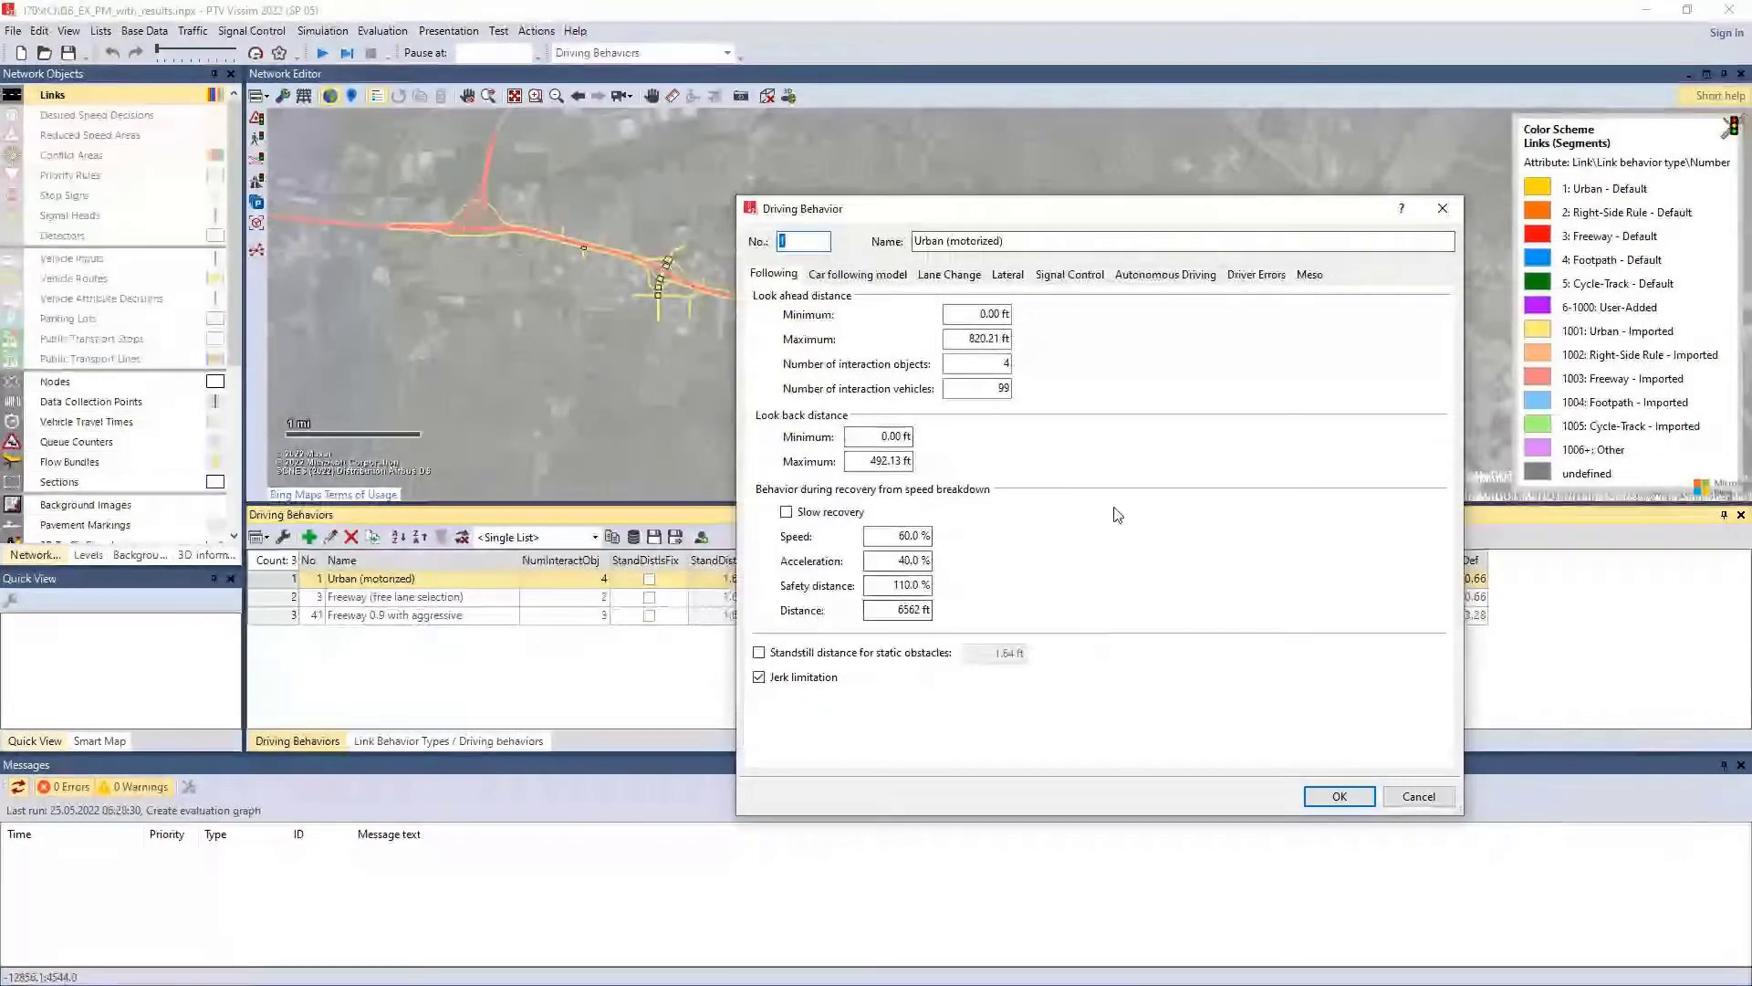
click(857, 274)
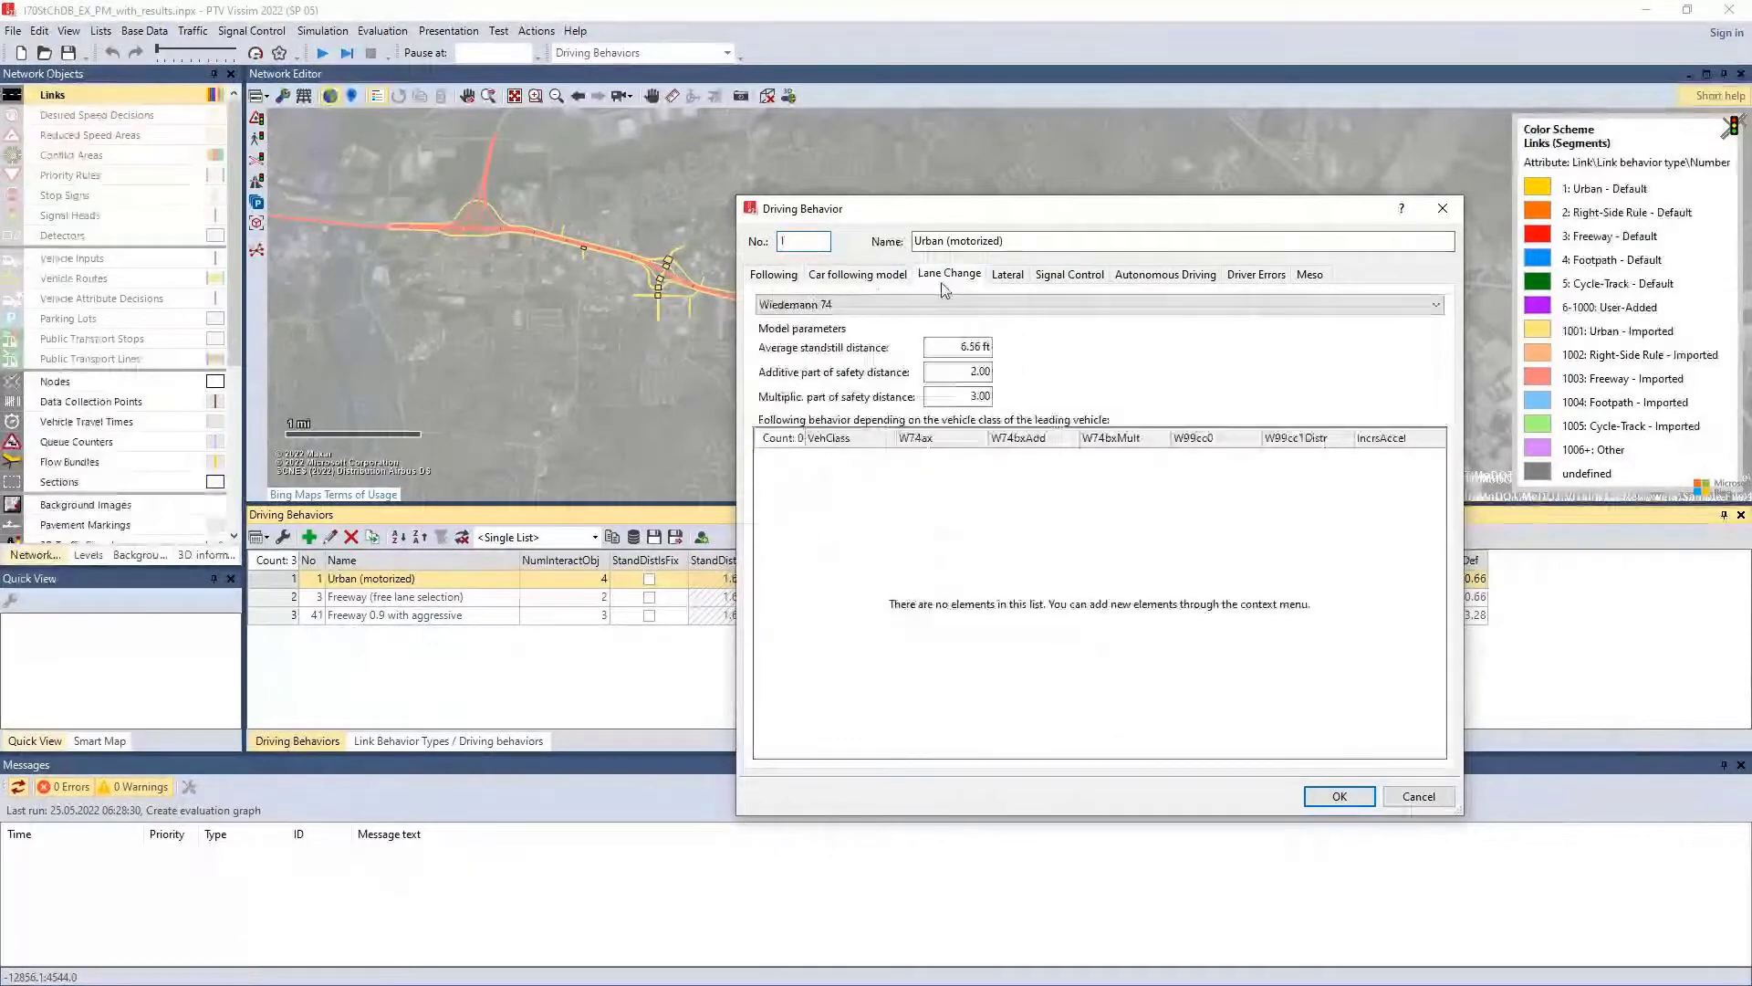
click(948, 276)
click(1007, 274)
click(1070, 275)
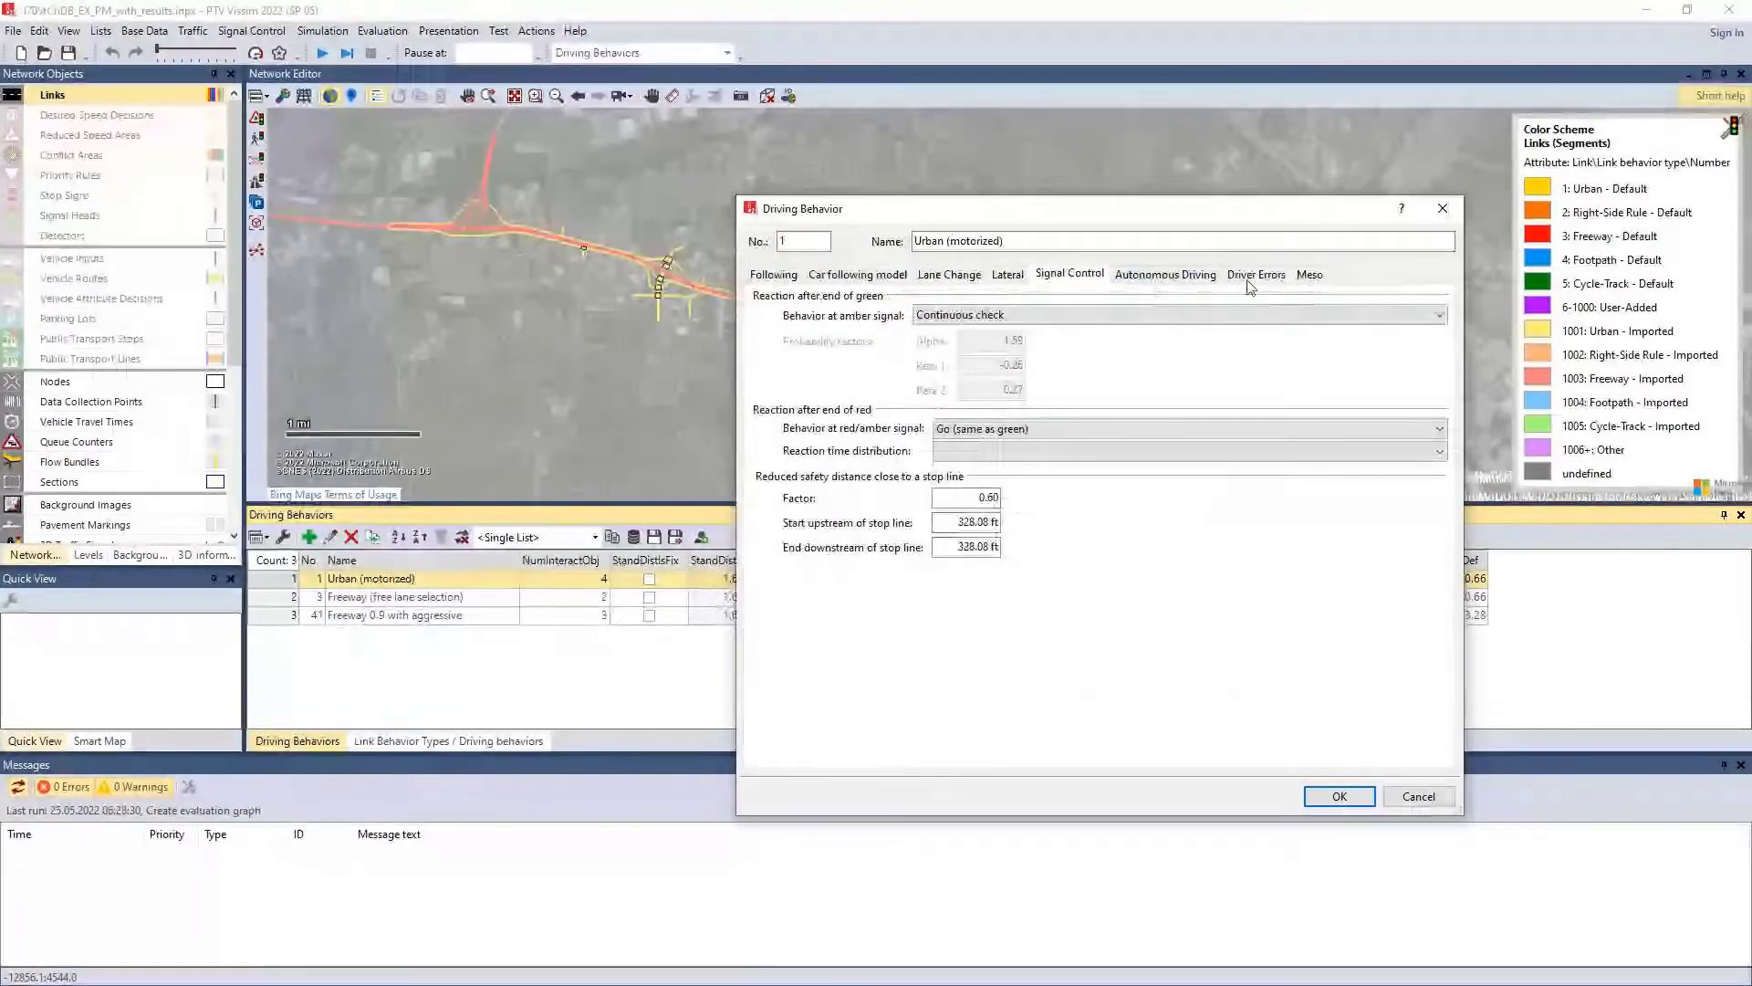
click(1177, 279)
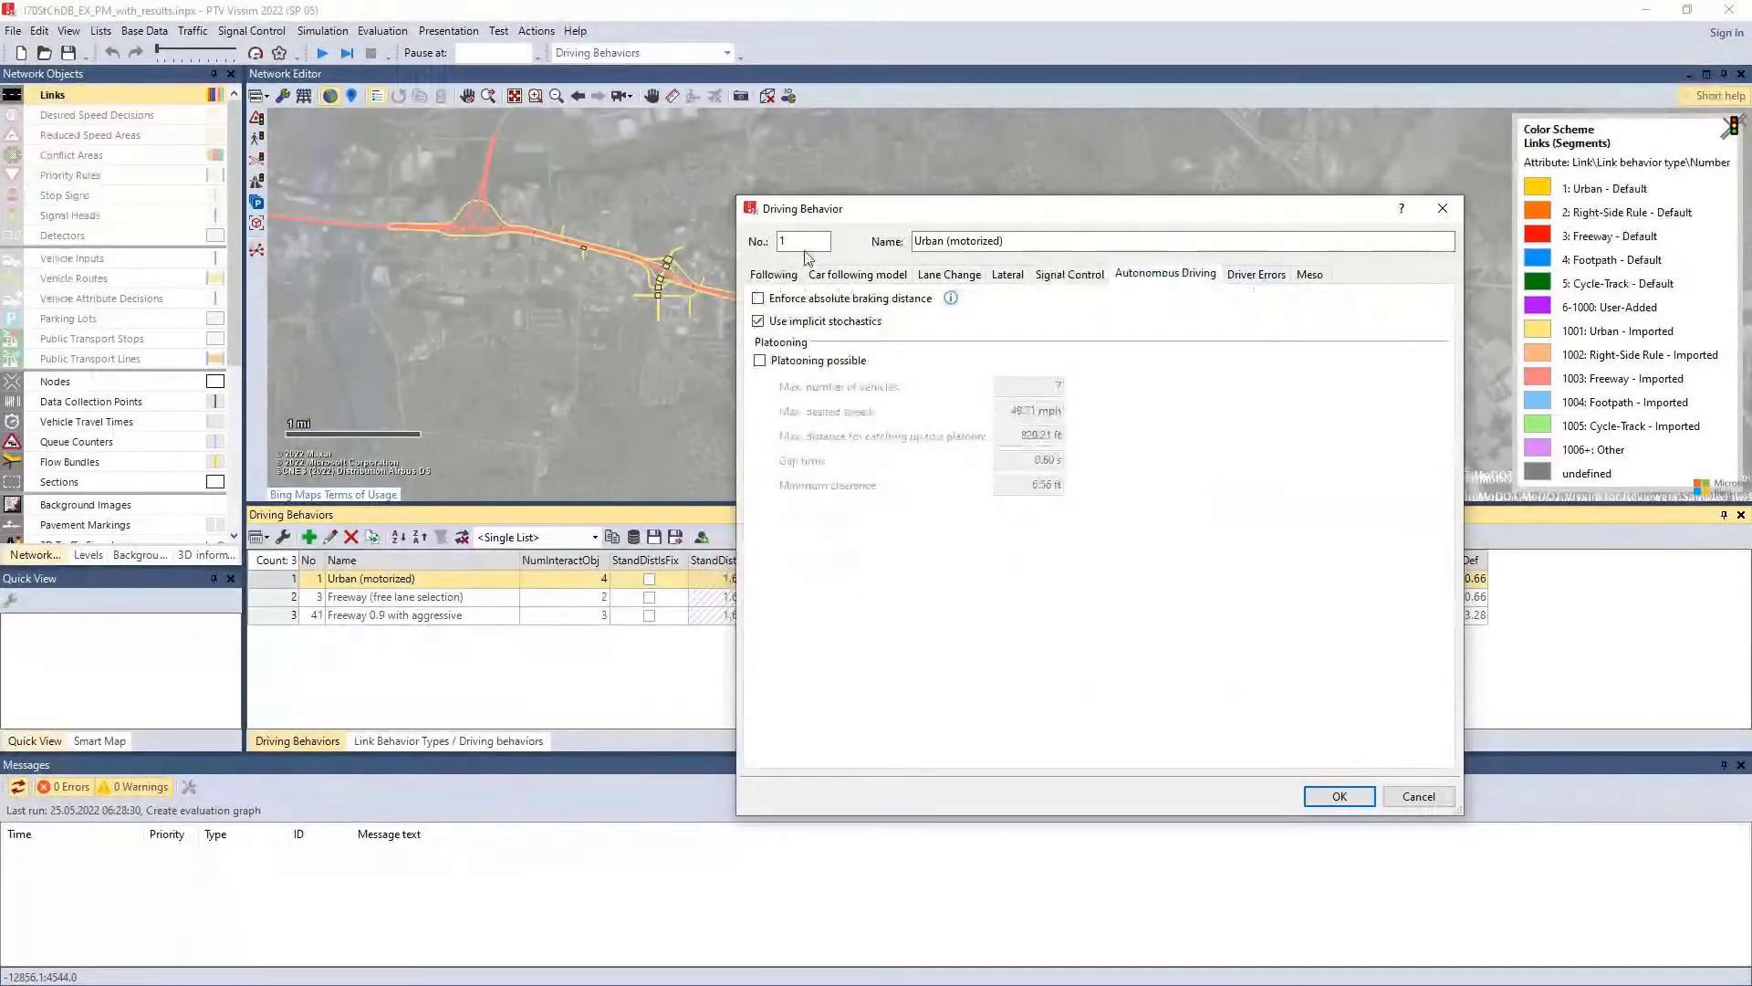
Step: Review Urban (motorized)'s car following, lane change, lateral, signal control, autonomous driving and driver error parameters
click(840, 276)
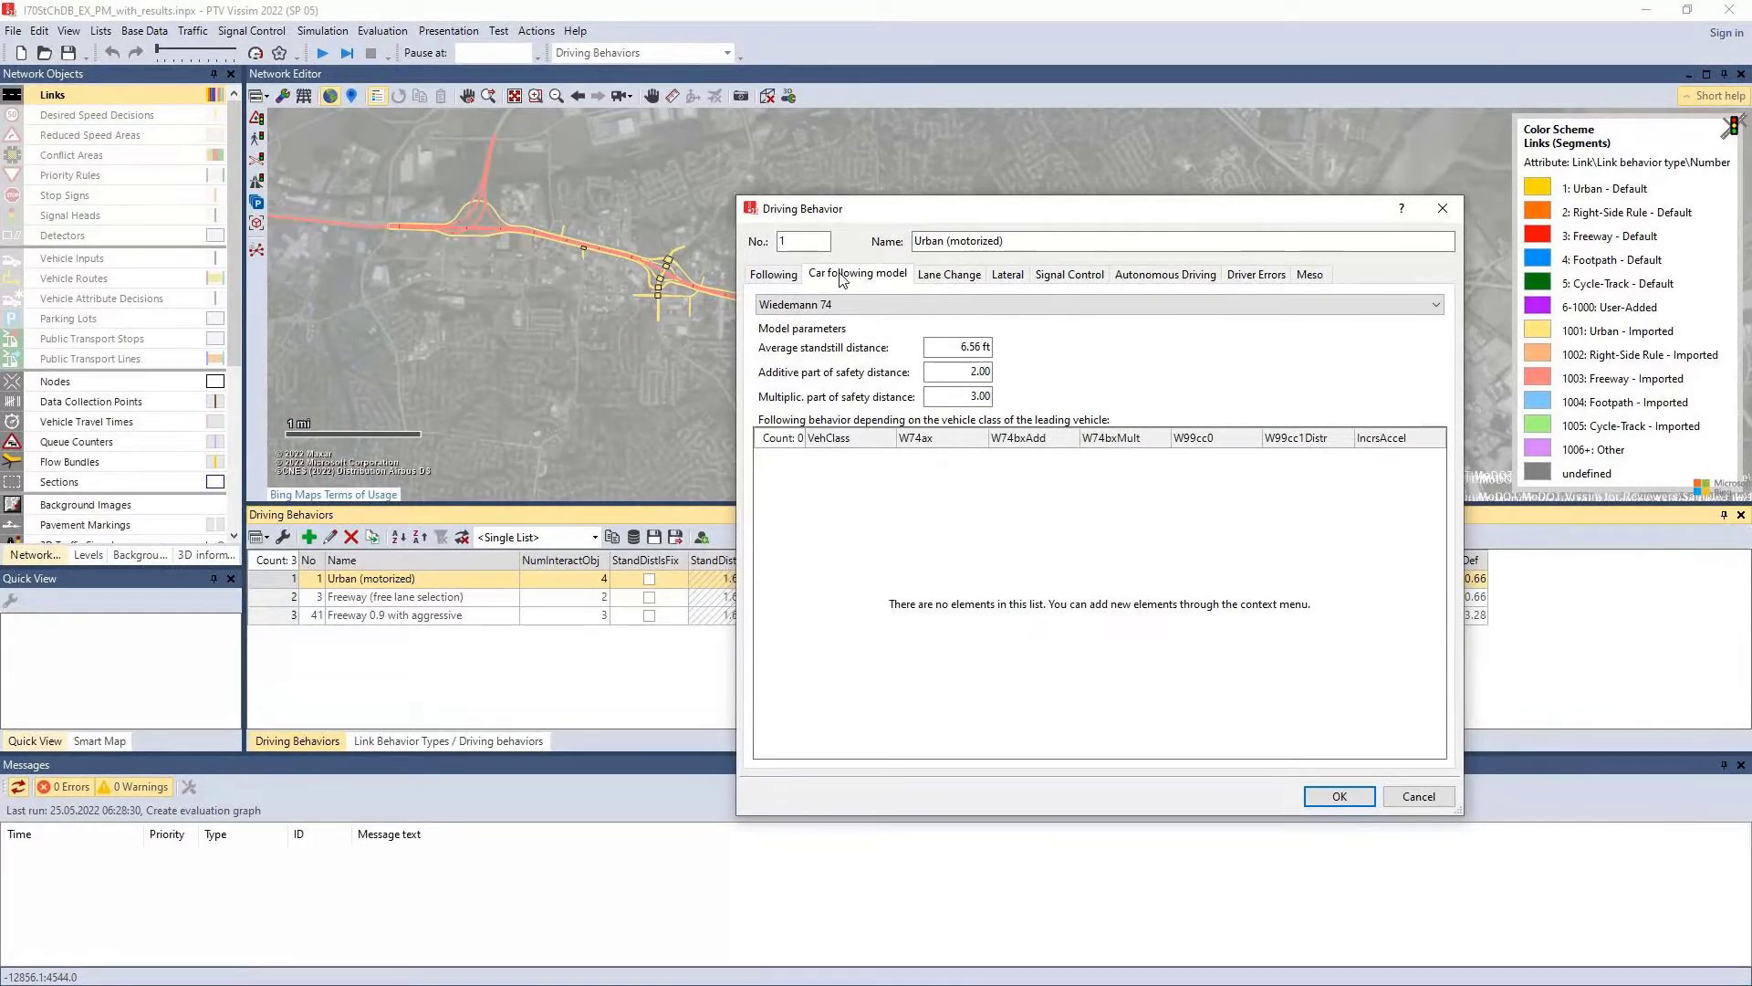
click(960, 277)
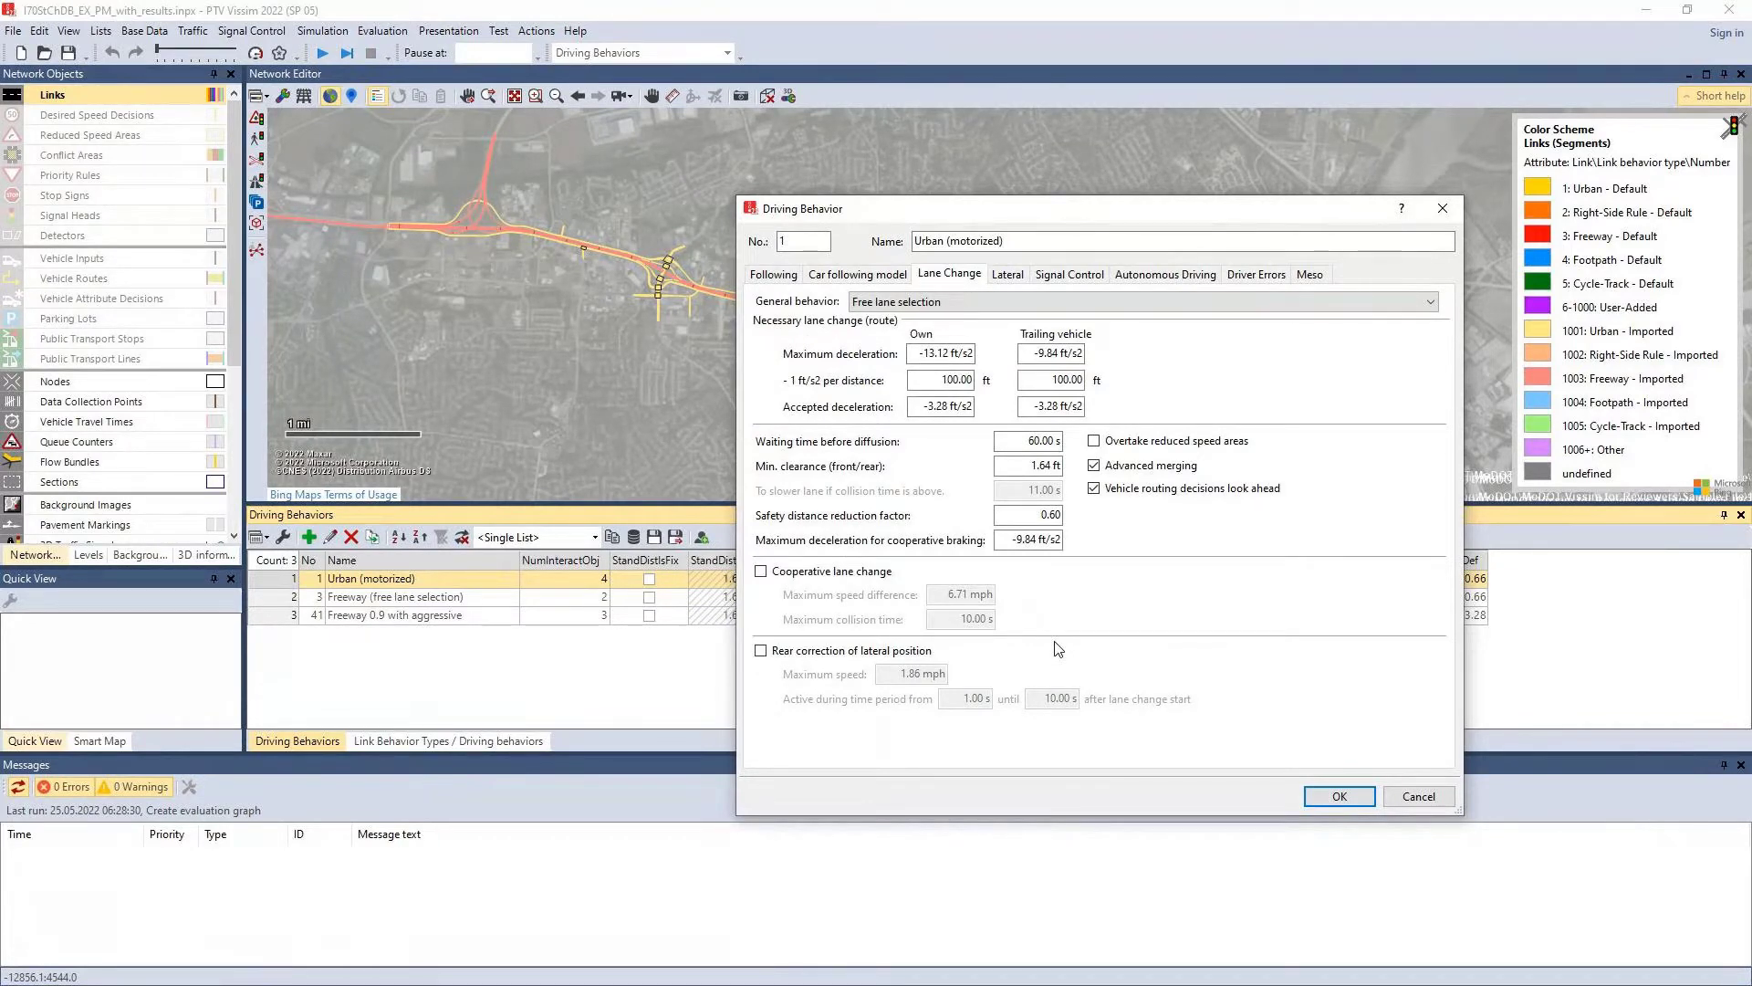
click(1006, 276)
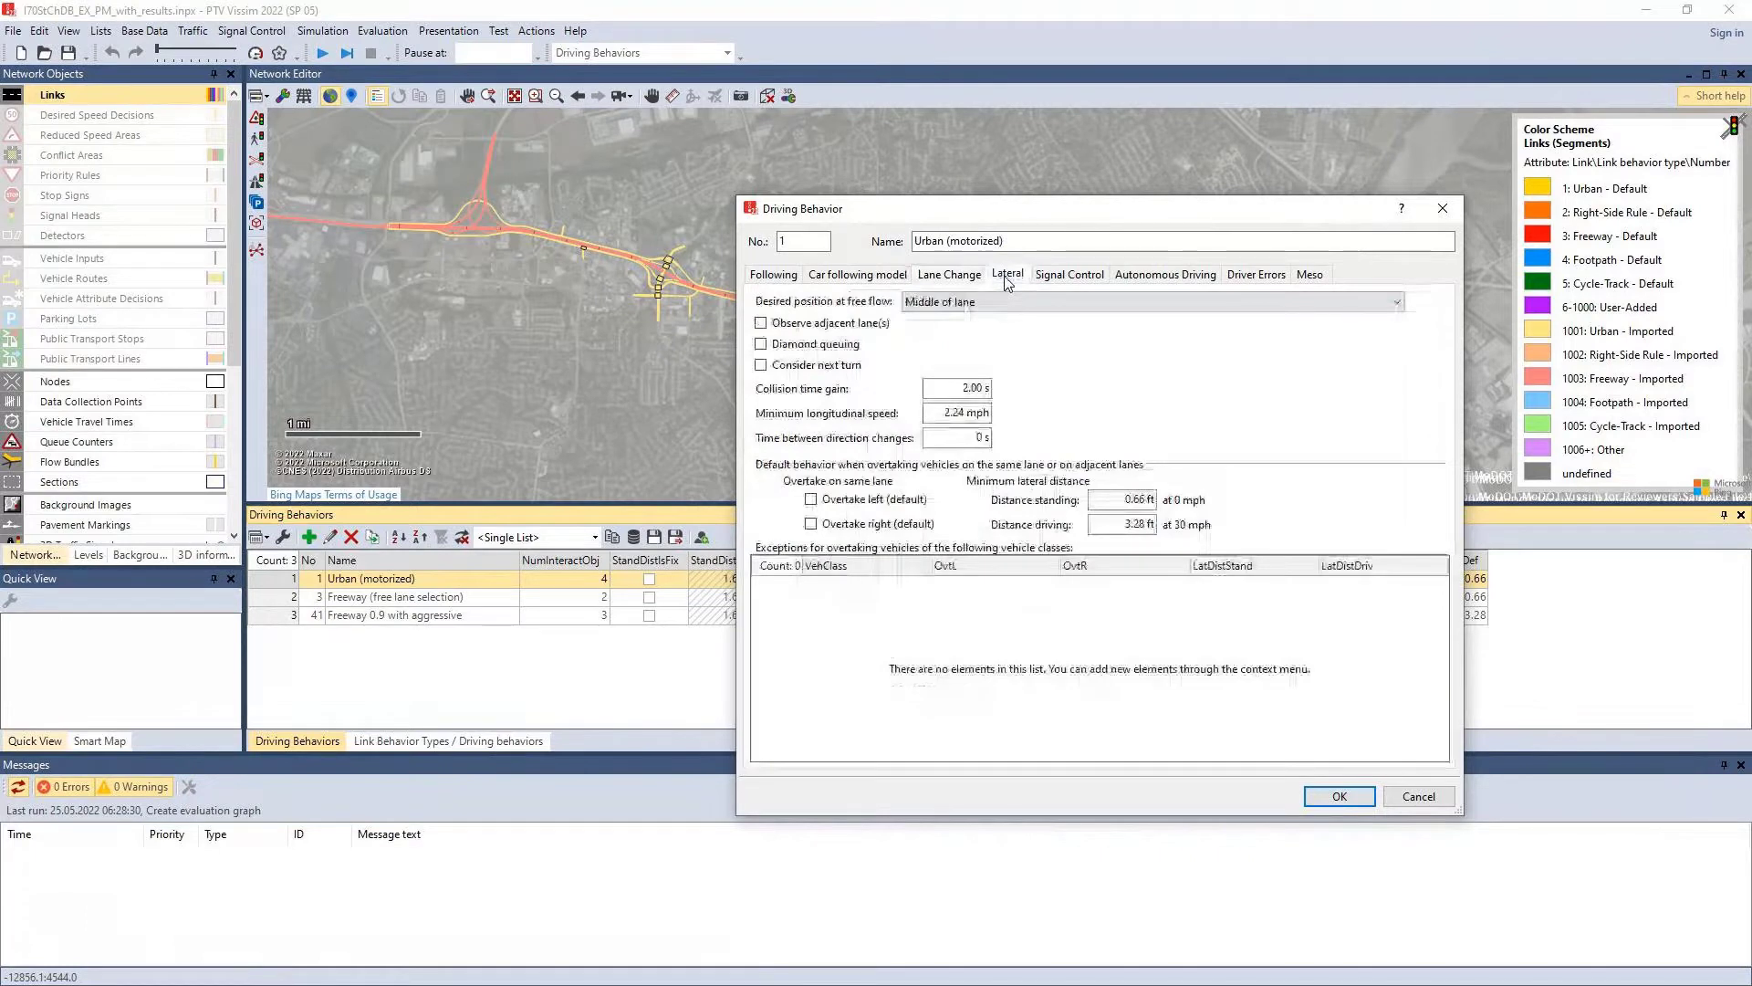
click(1068, 275)
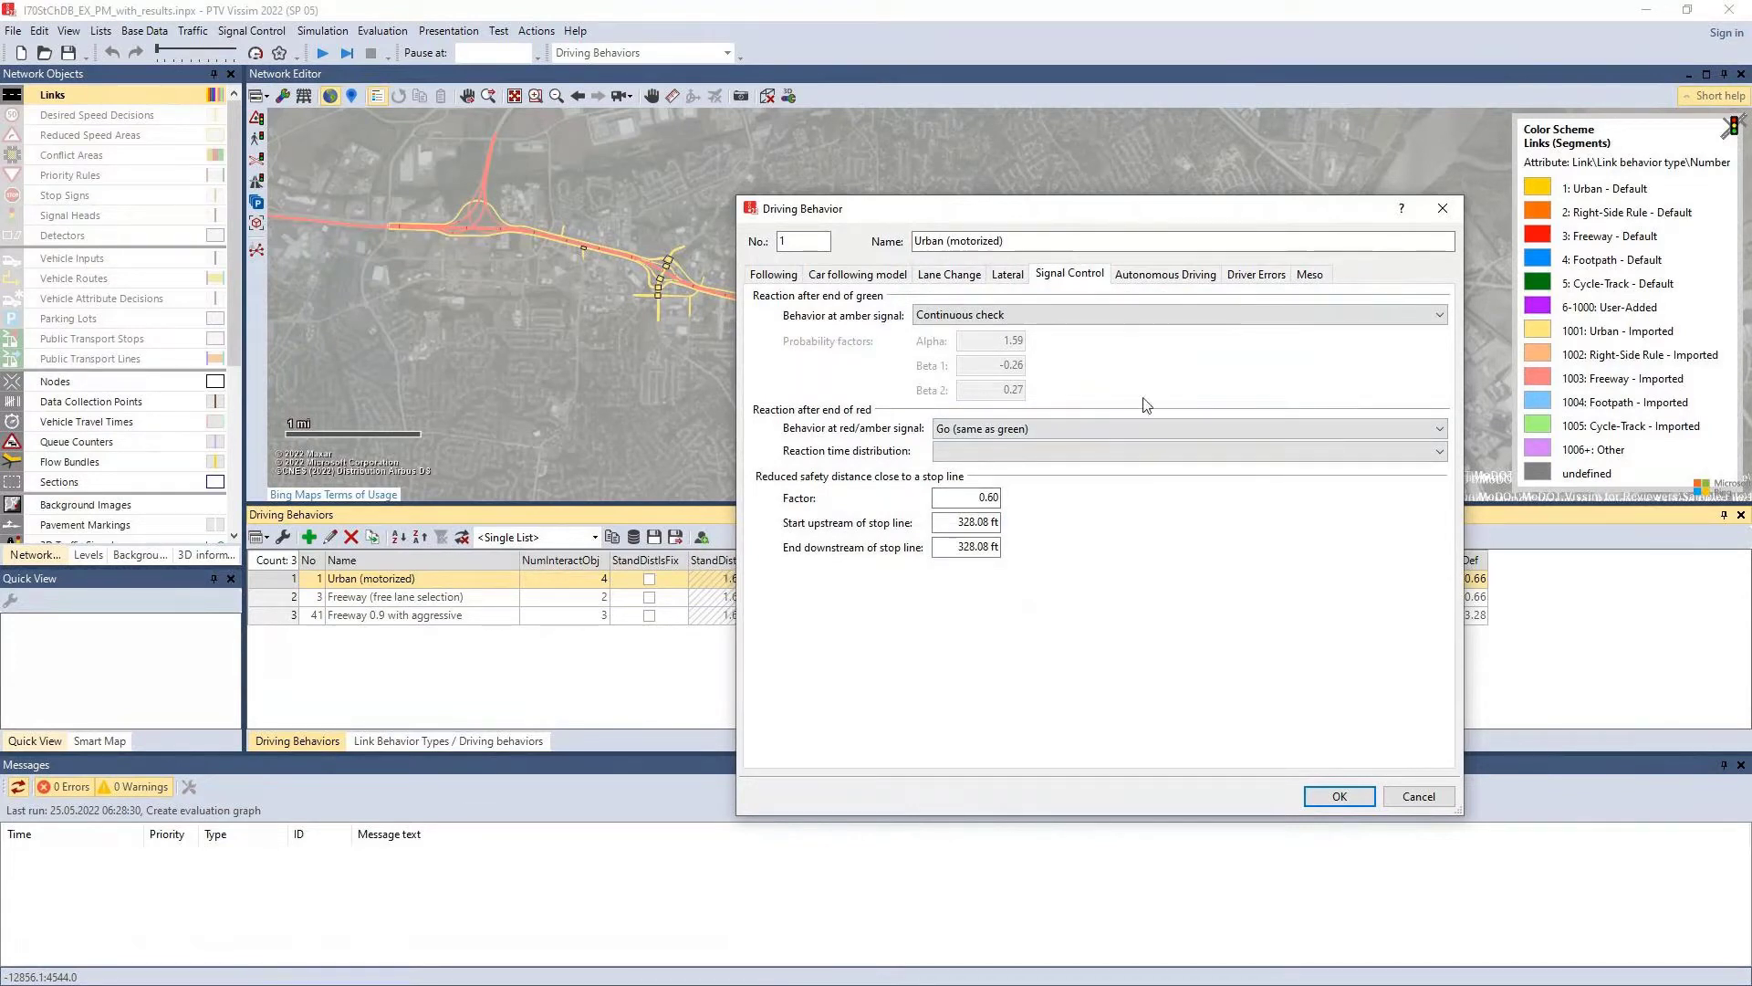
click(1167, 276)
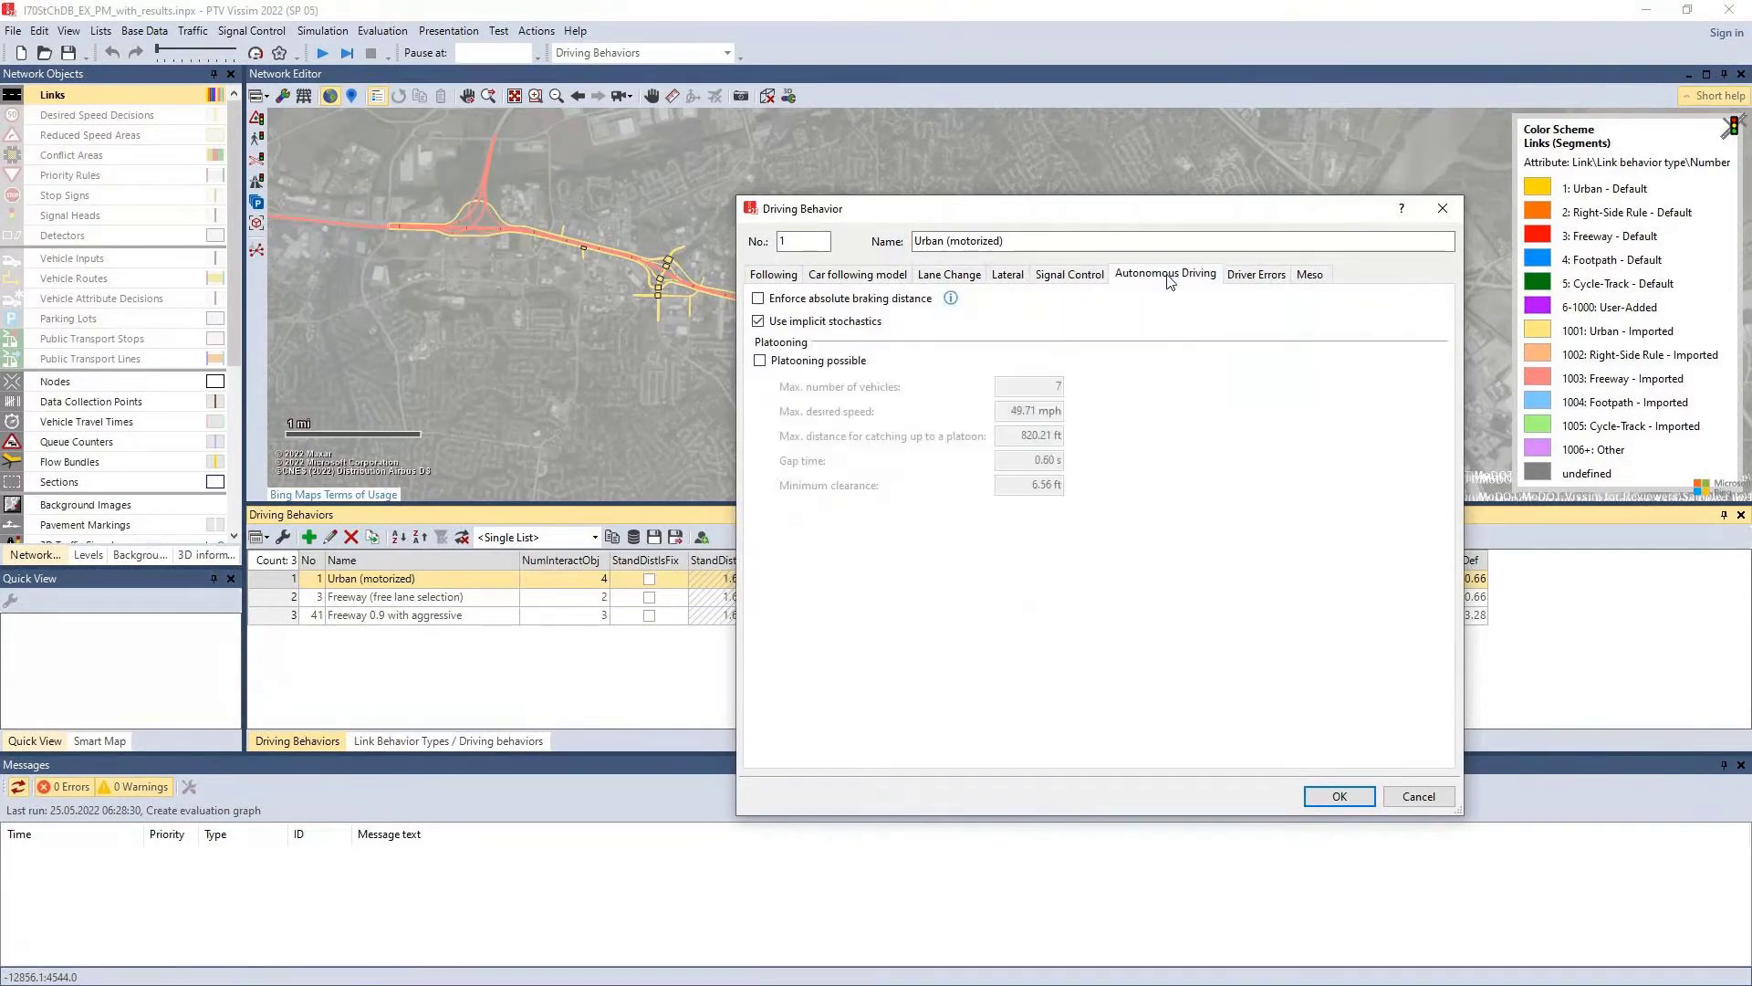
click(1257, 274)
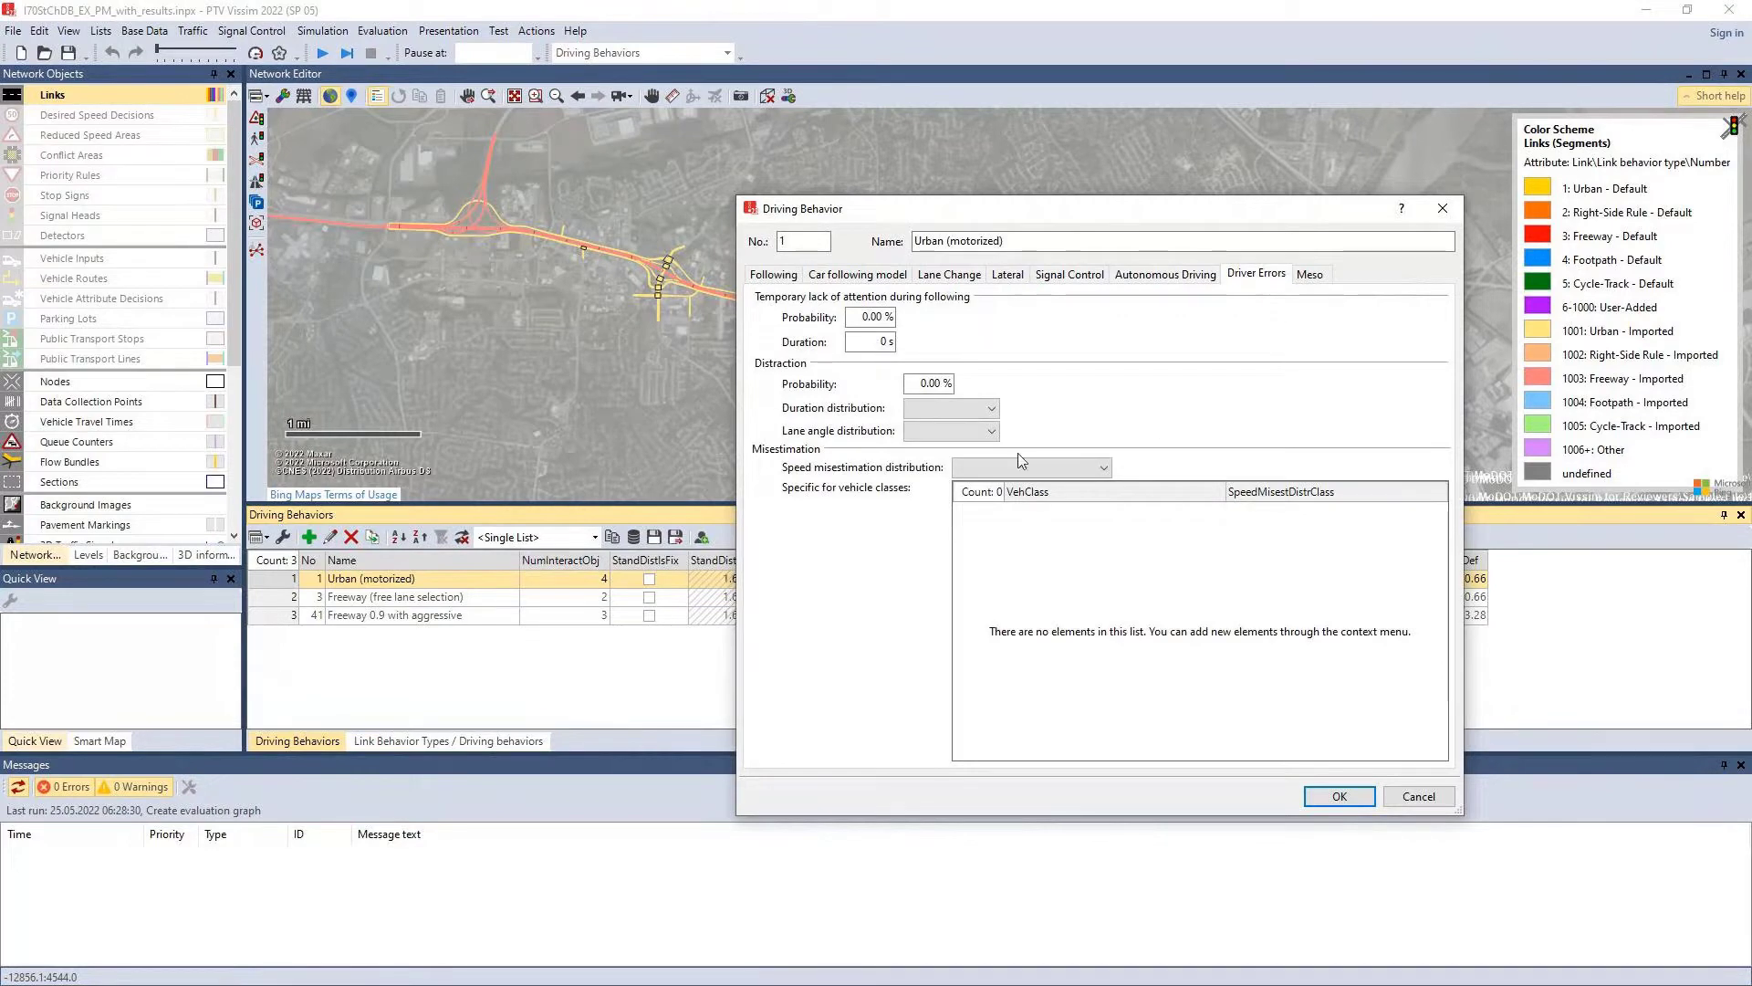
click(1152, 274)
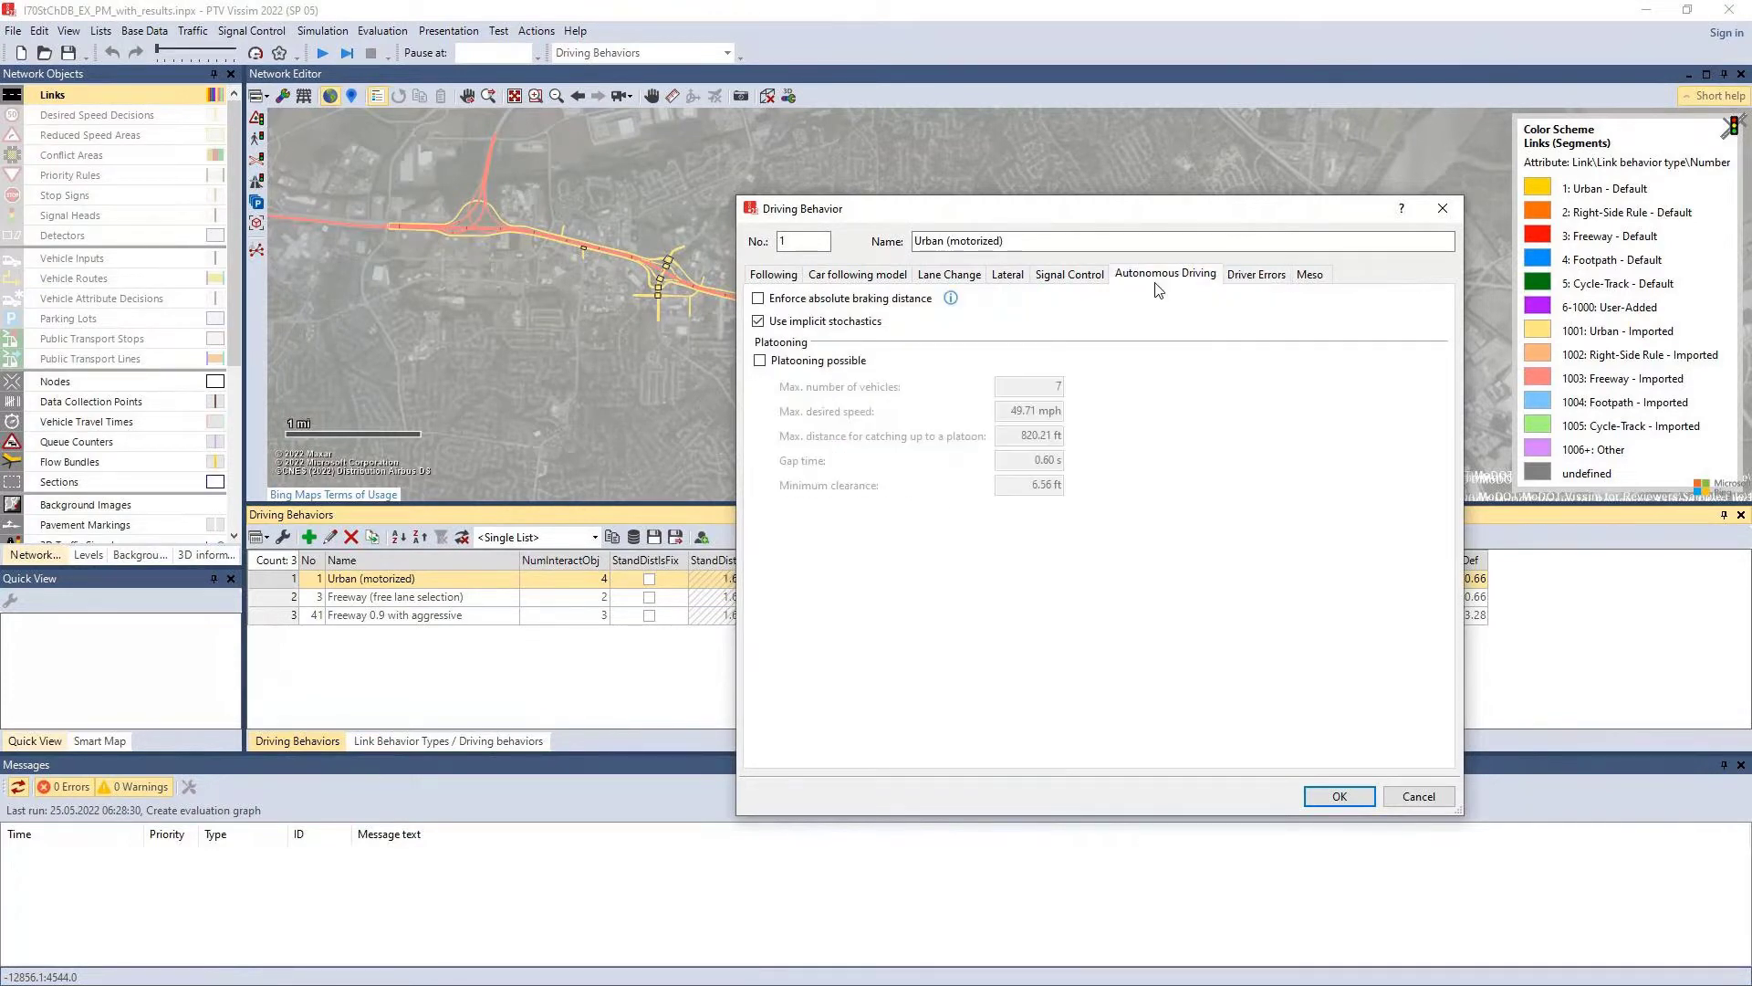
click(1276, 284)
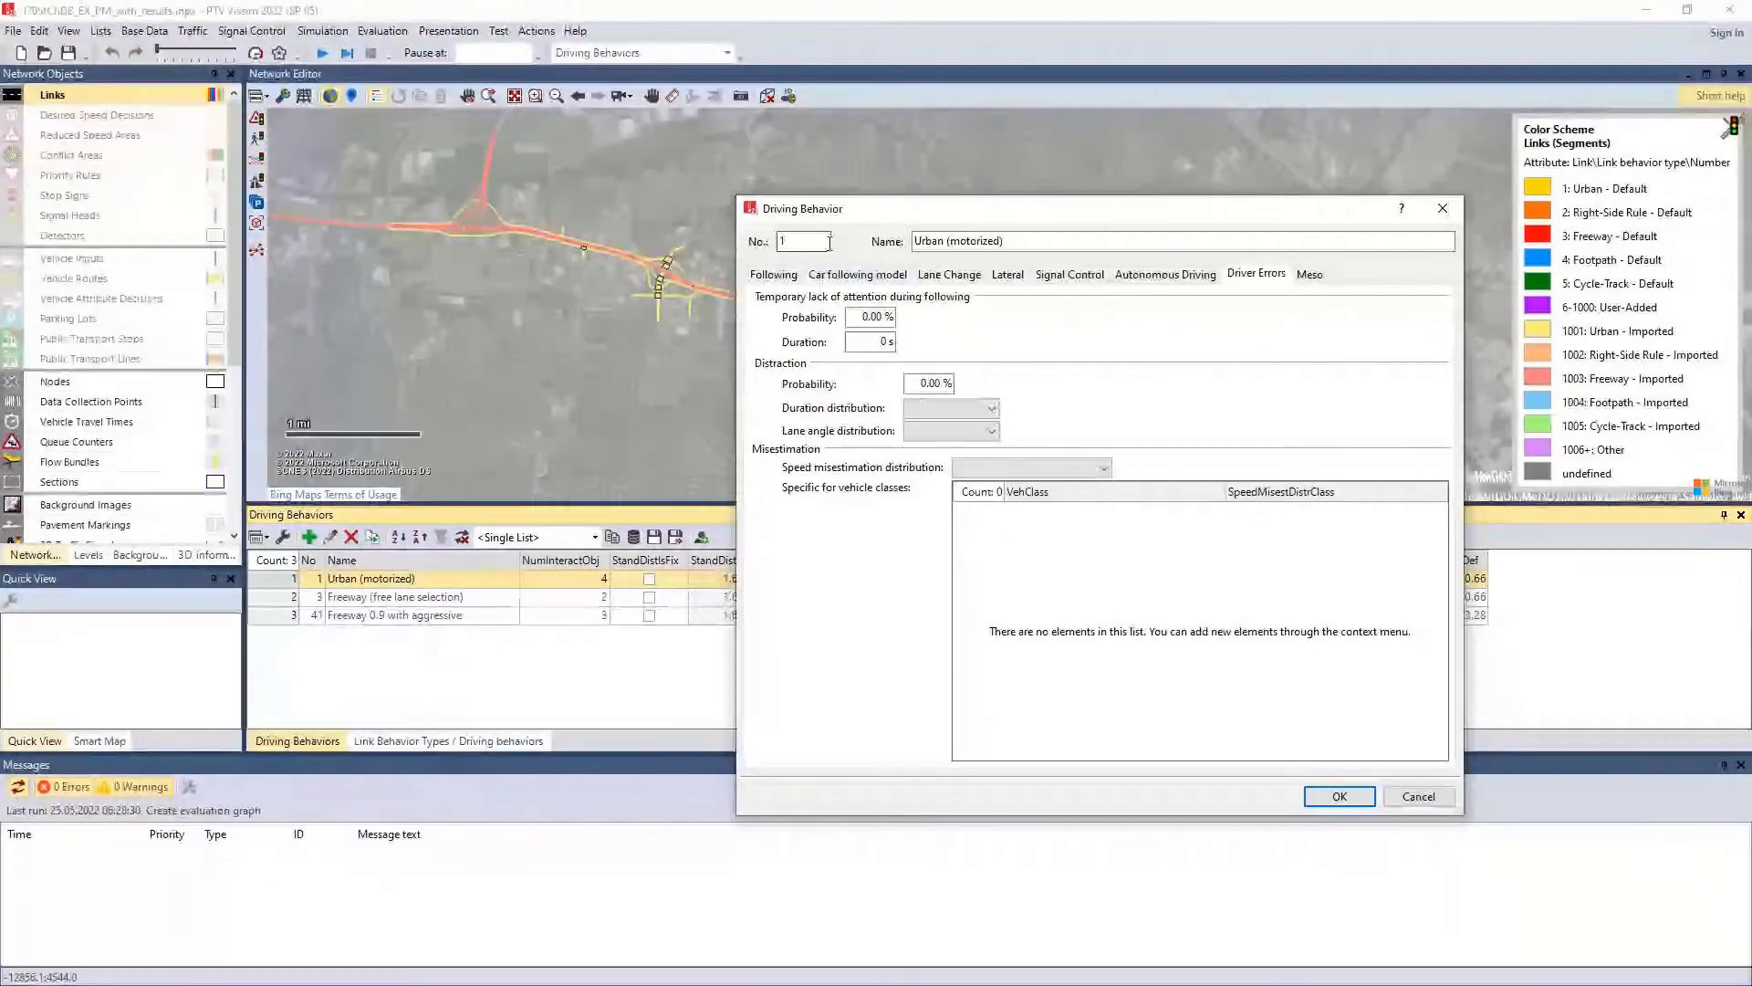
Step: Reposition the Driving Behavior dialog and examine the distraction probability among the driver error parameters
drag(874, 210, 880, 492)
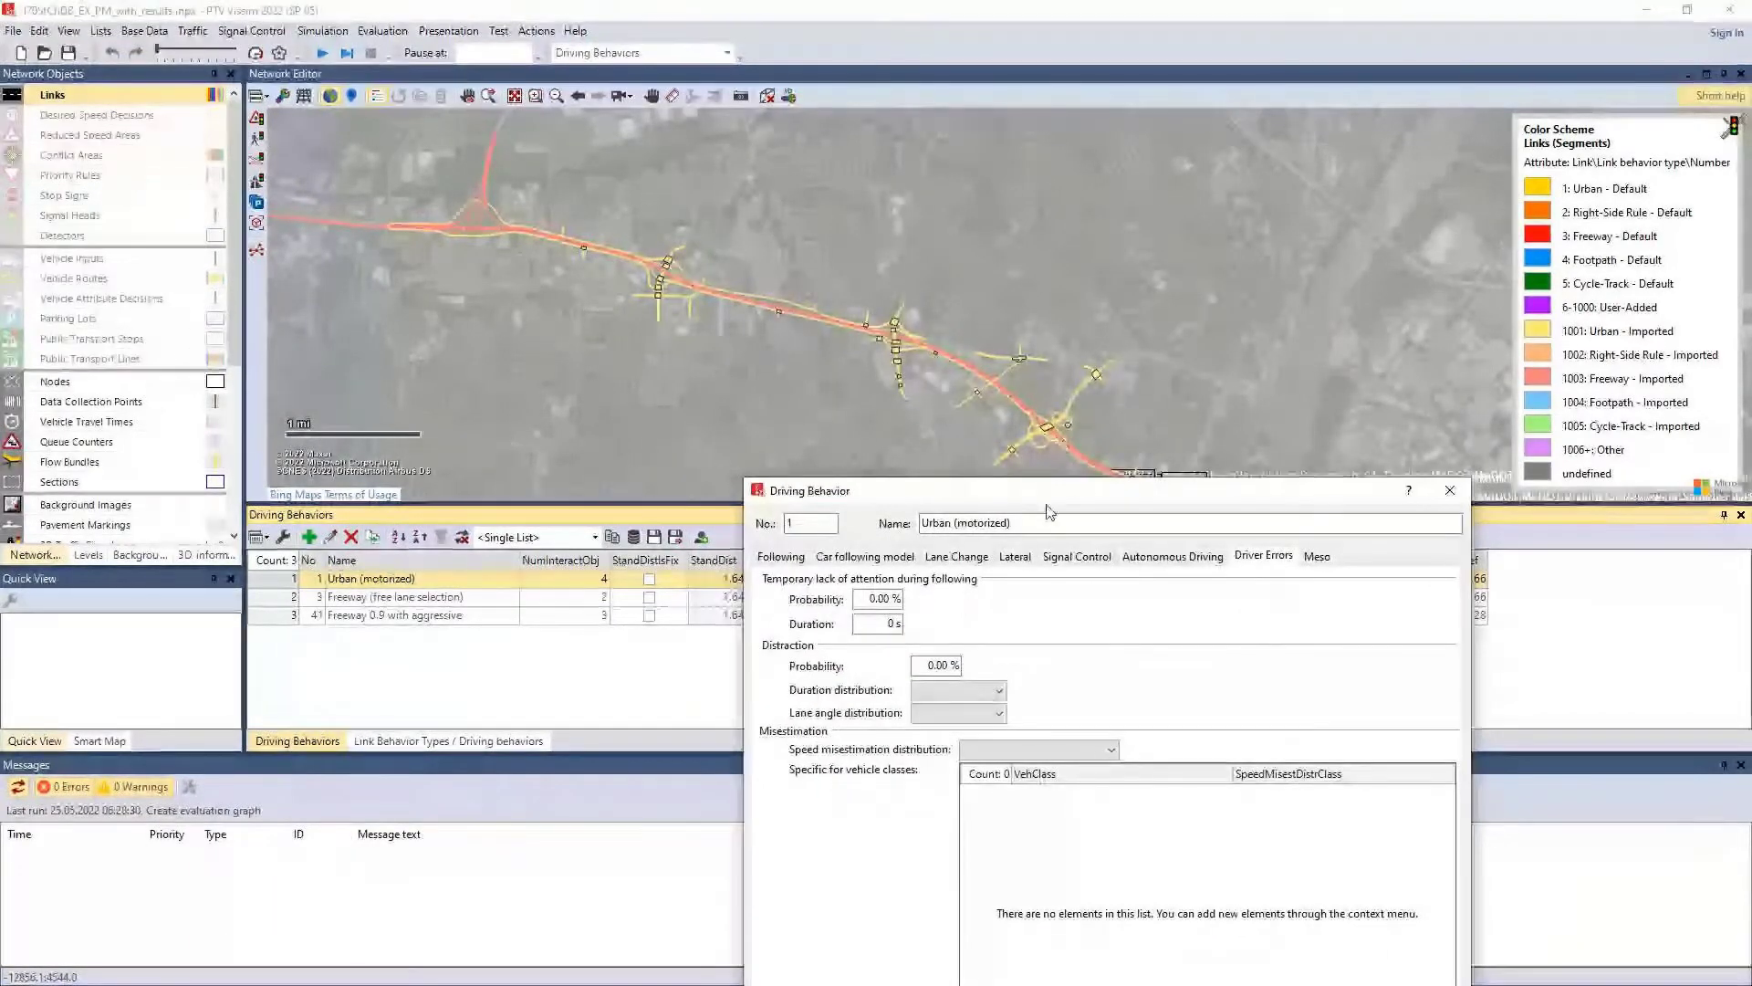
drag(1047, 492, 1057, 293)
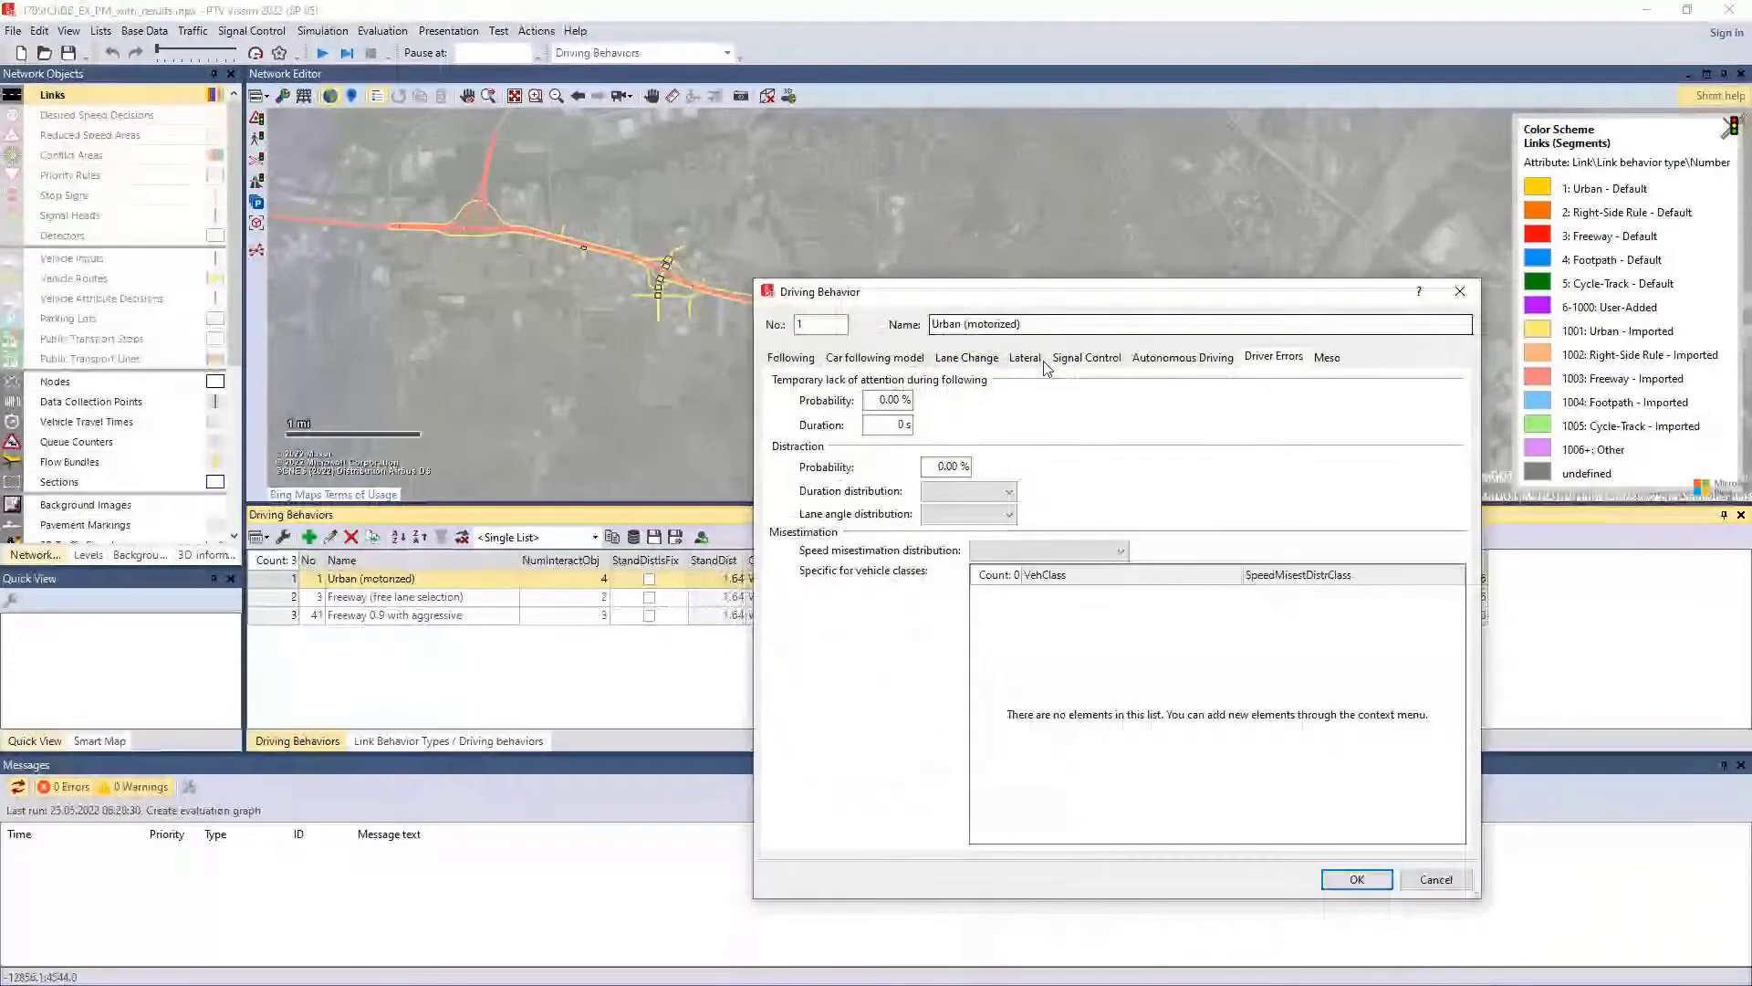
click(943, 467)
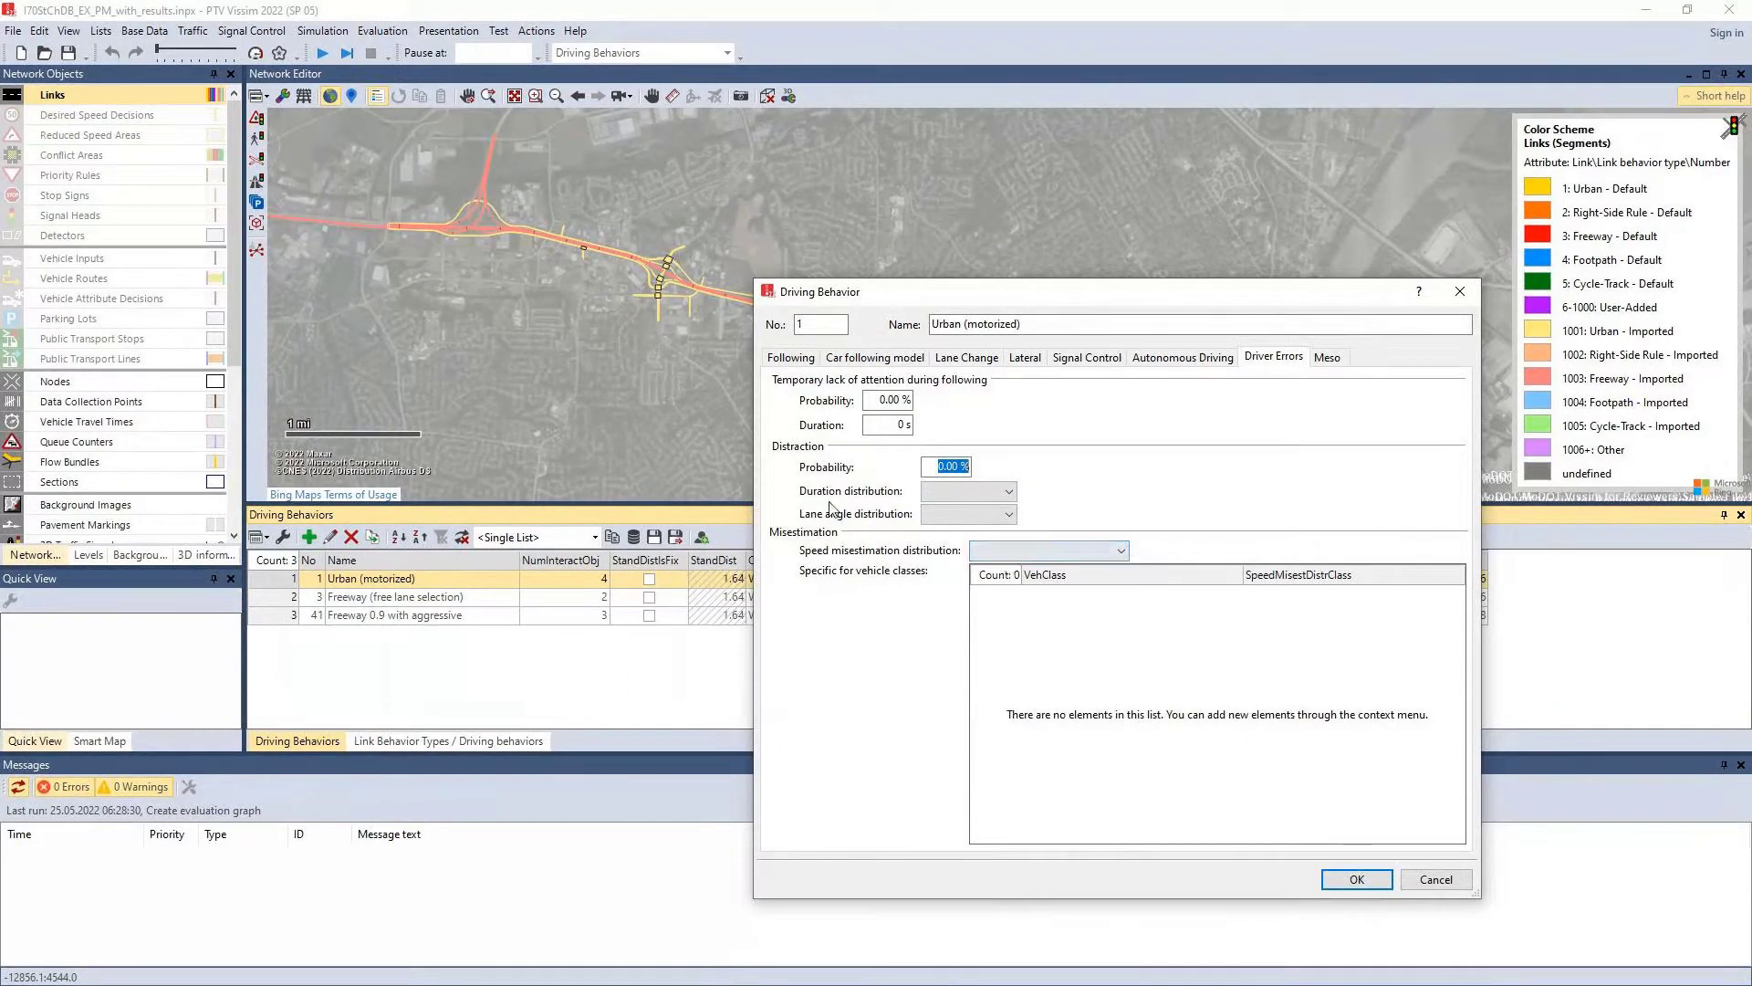
Step: Recheck the car following model and lane change parameters of Urban (motorized), then accept and close its settings
click(899, 359)
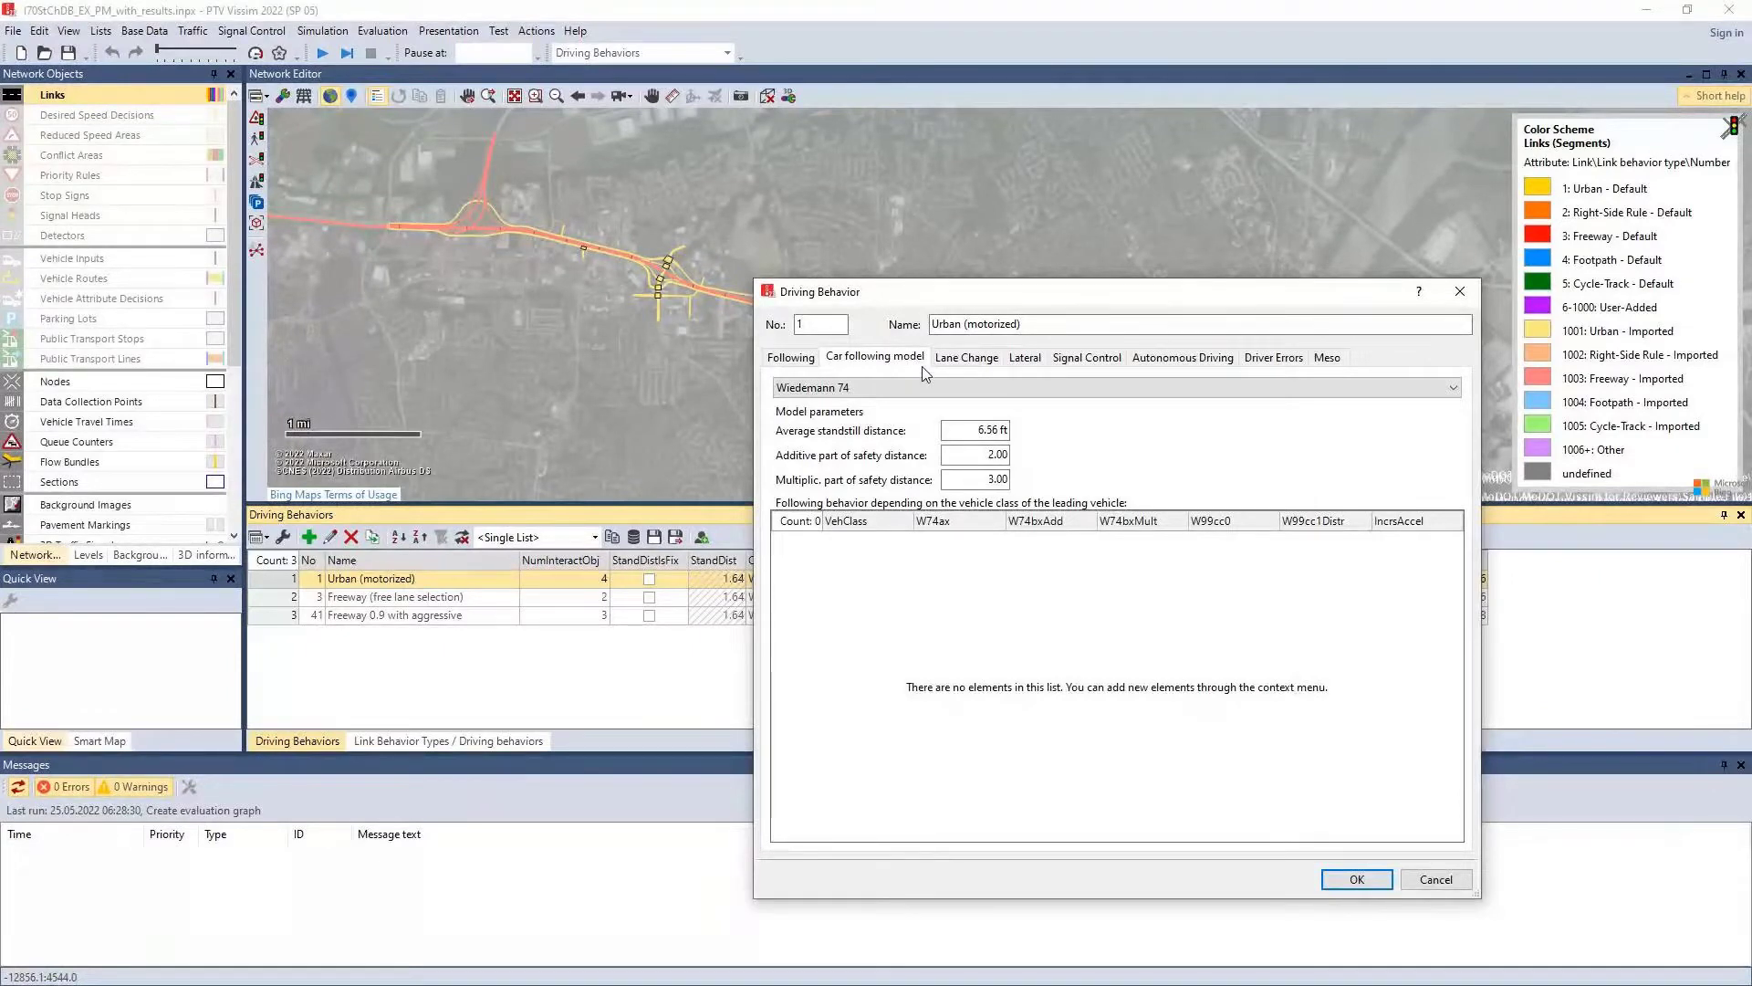
click(966, 357)
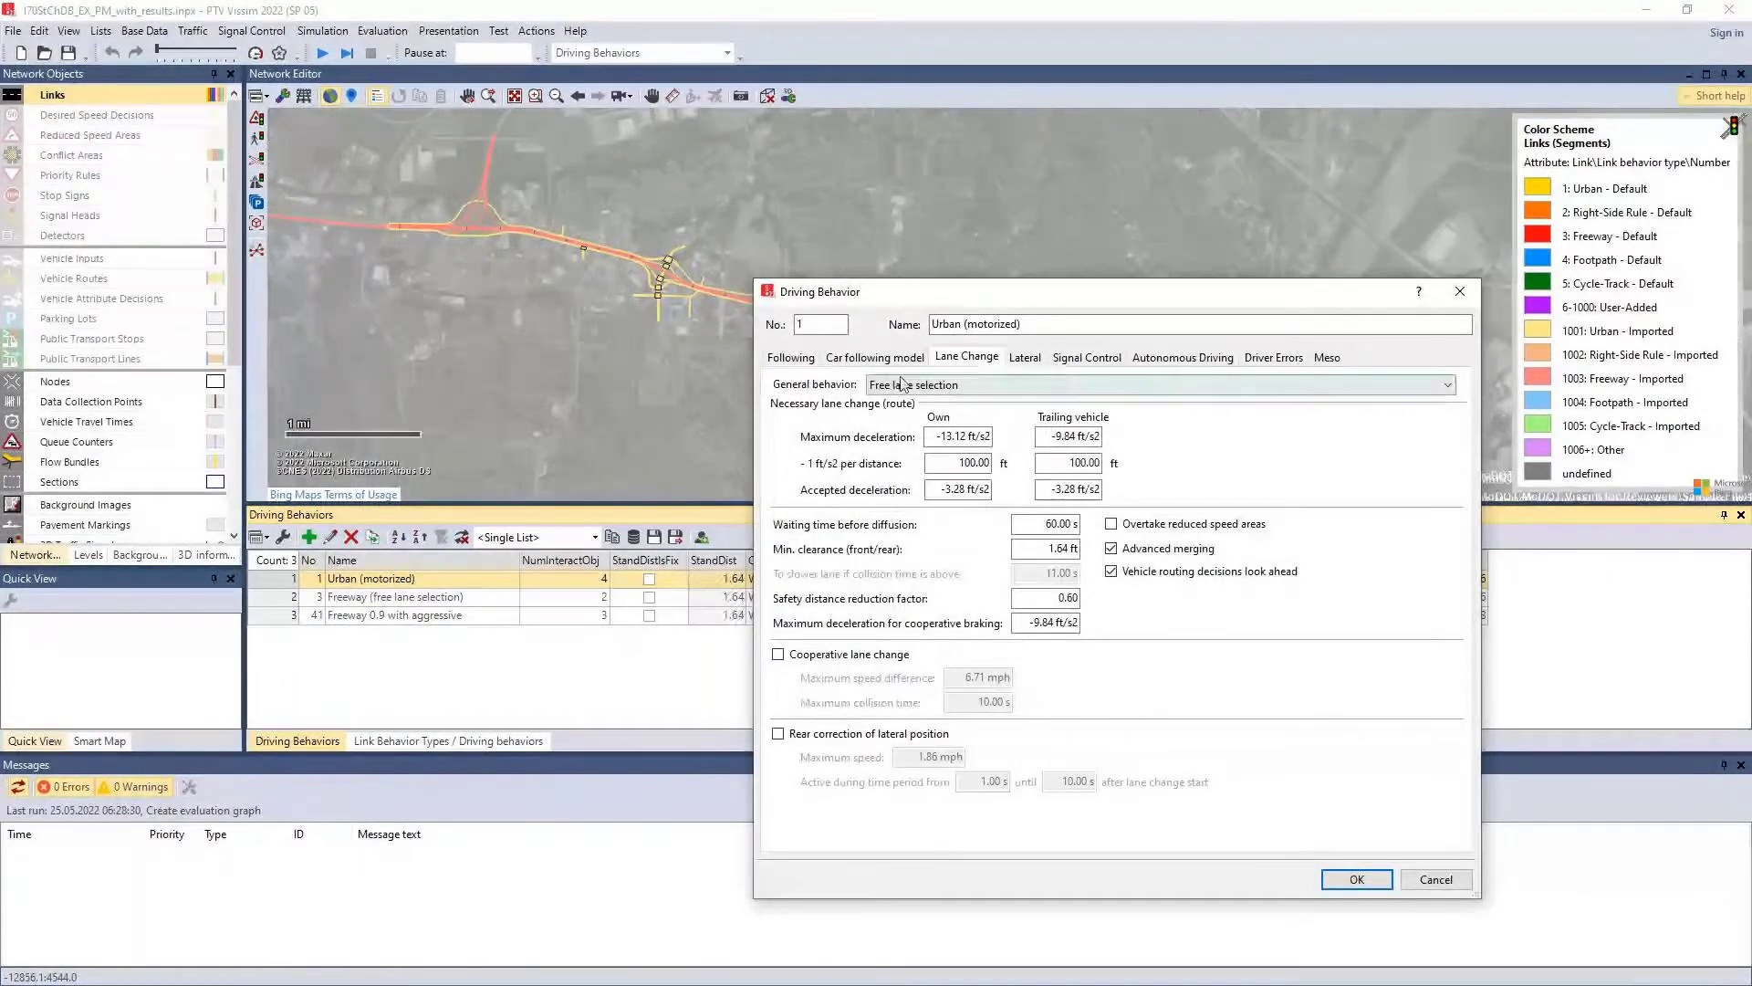
click(1358, 880)
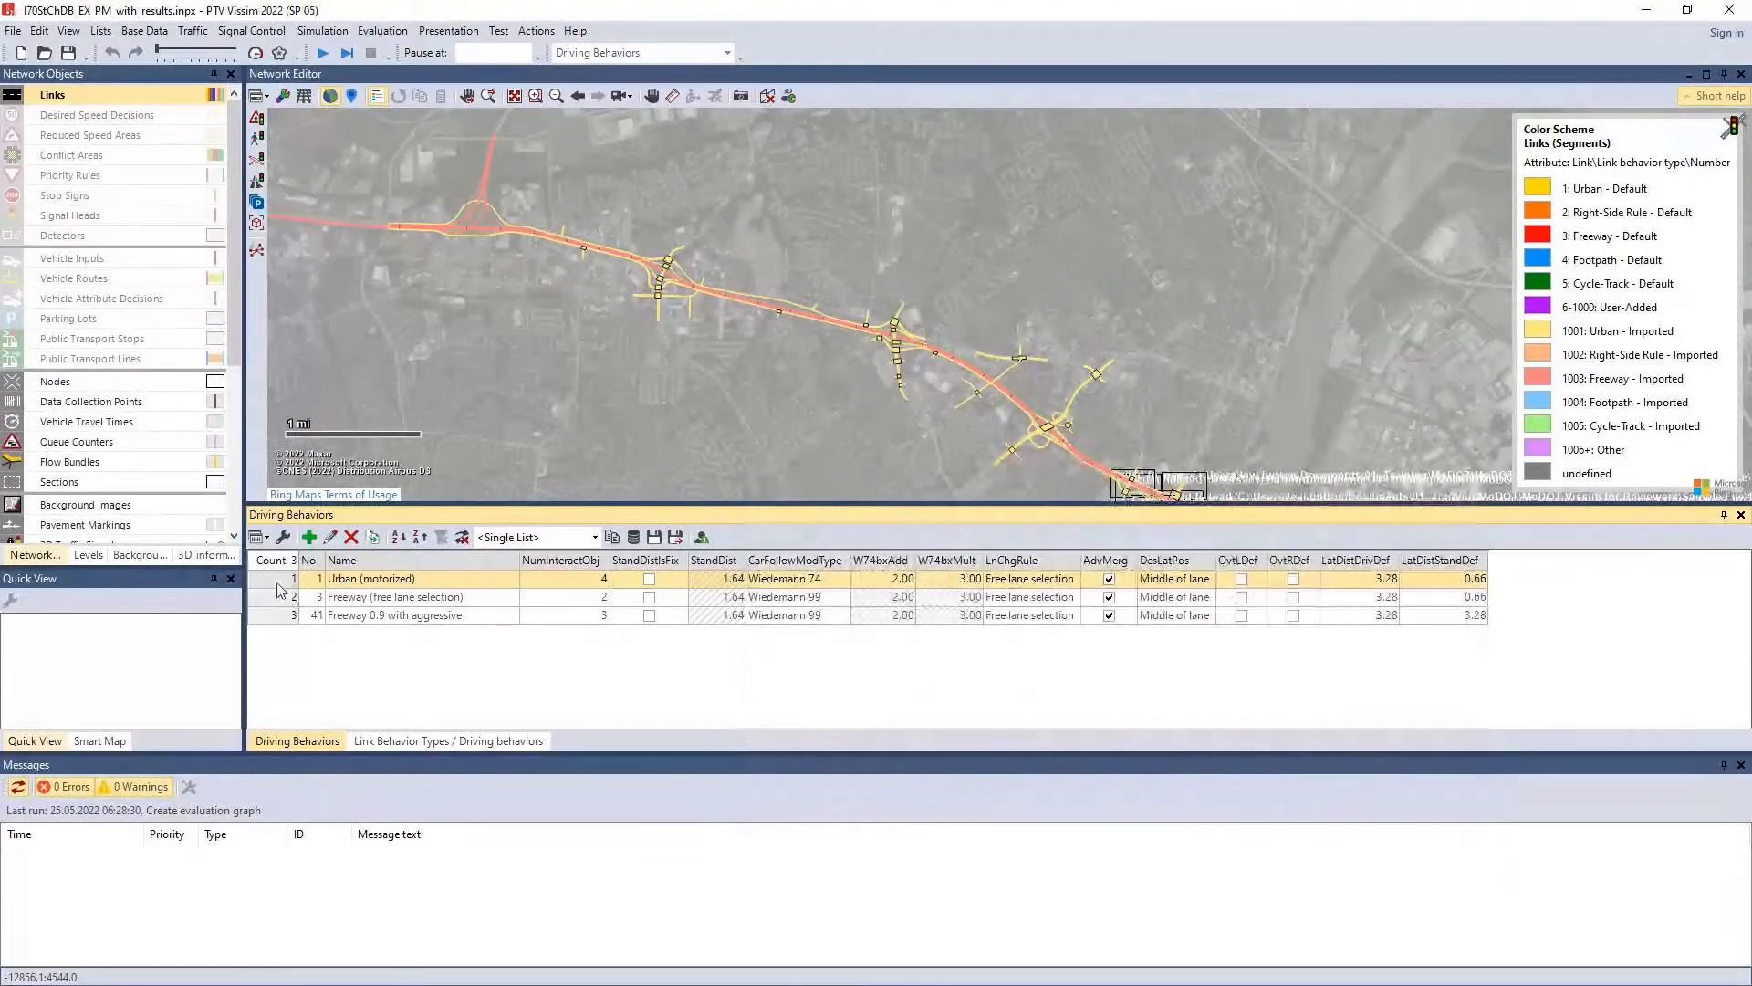
Step: Reopen the Urban (motorized) driving behavior at its car following model parameters and reposition the dialog
click(373, 580)
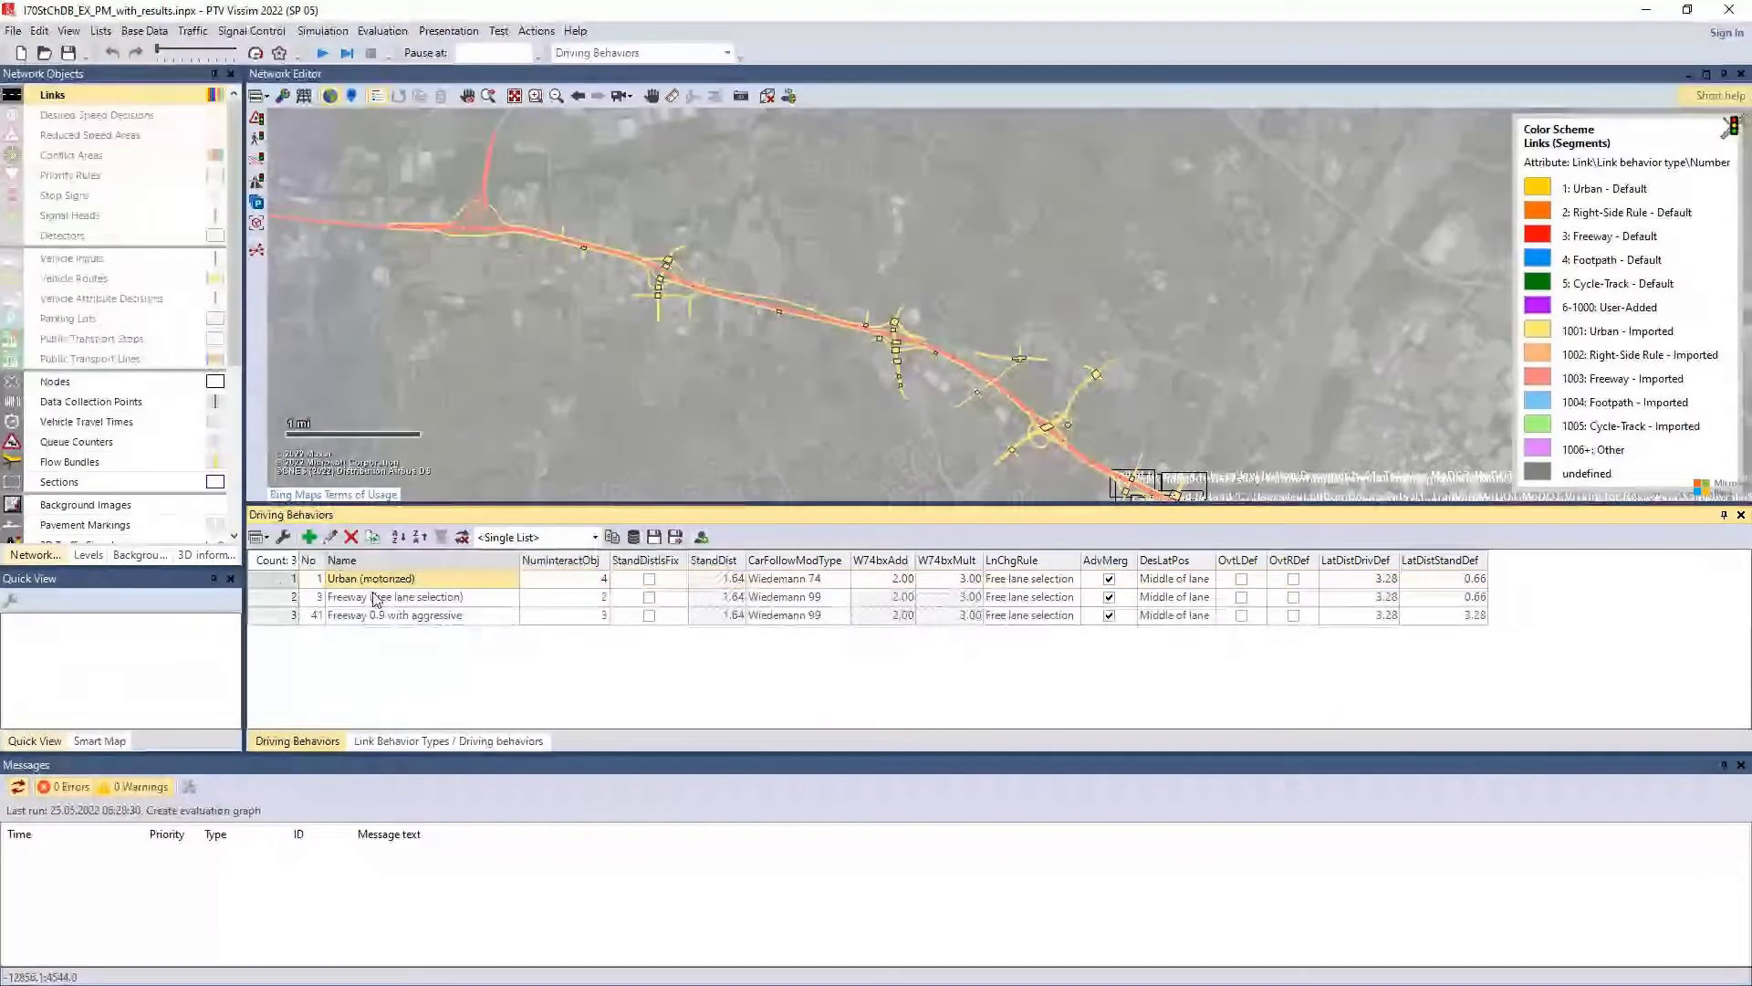
click(374, 598)
click(270, 580)
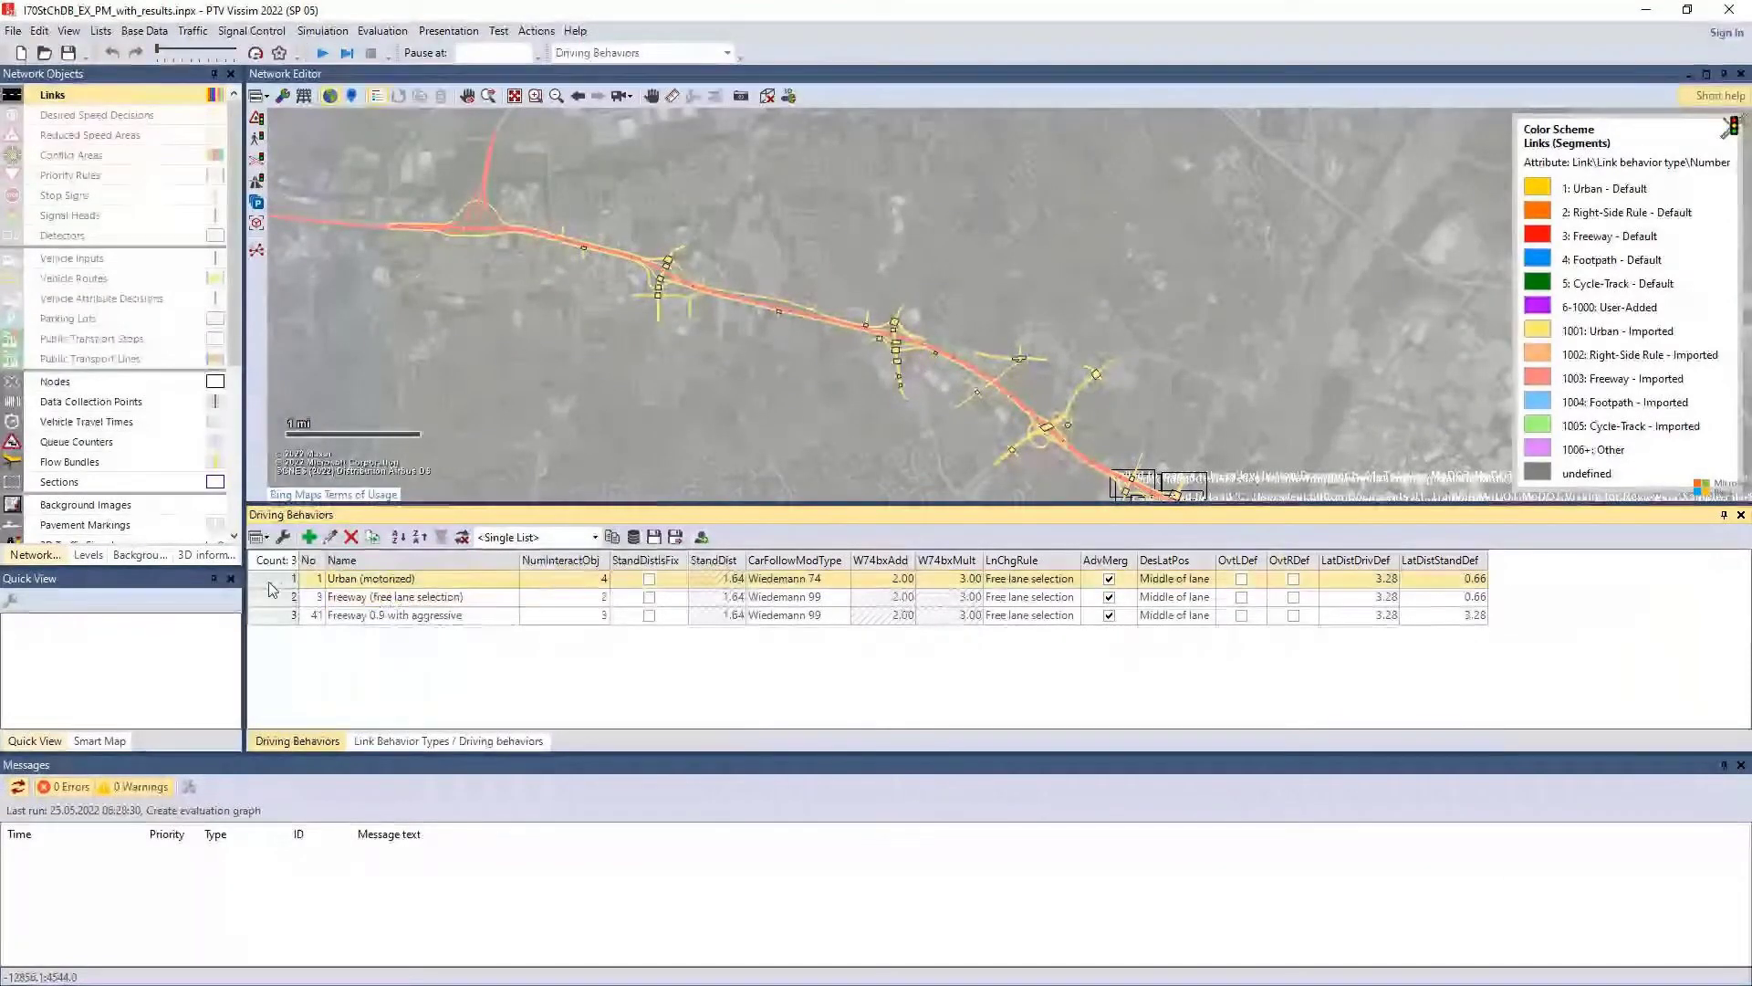
double_click(269, 584)
click(859, 362)
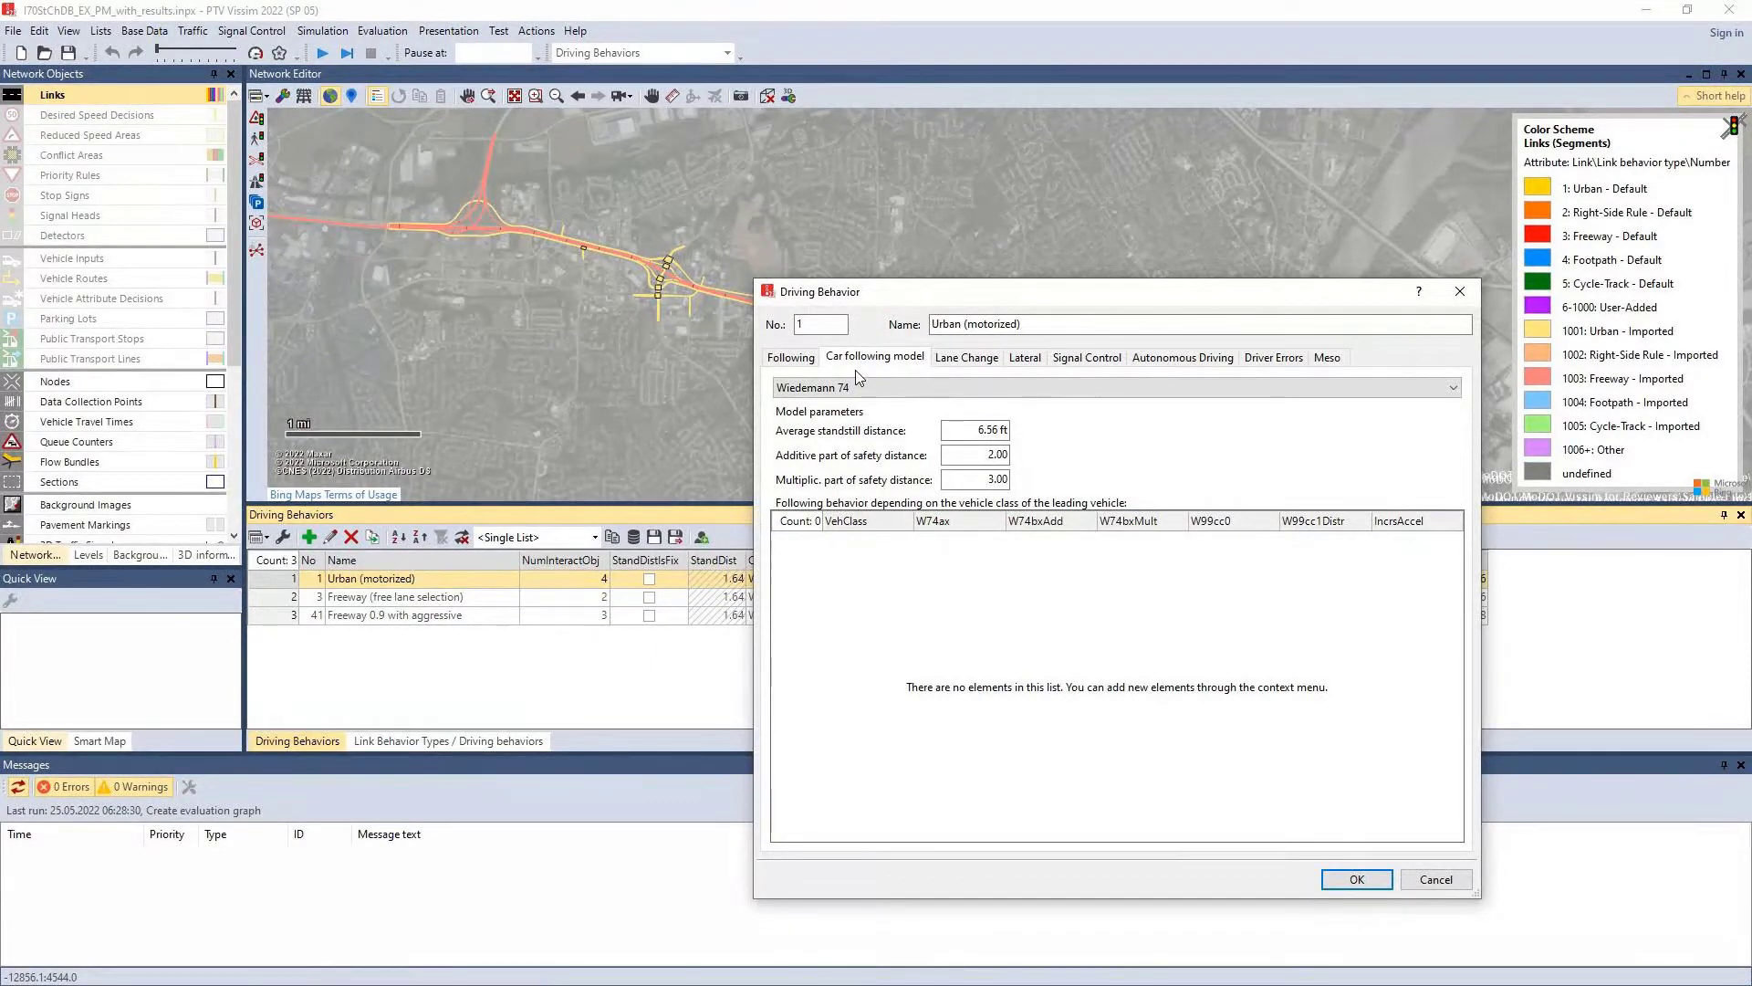
drag(1331, 300, 899, 481)
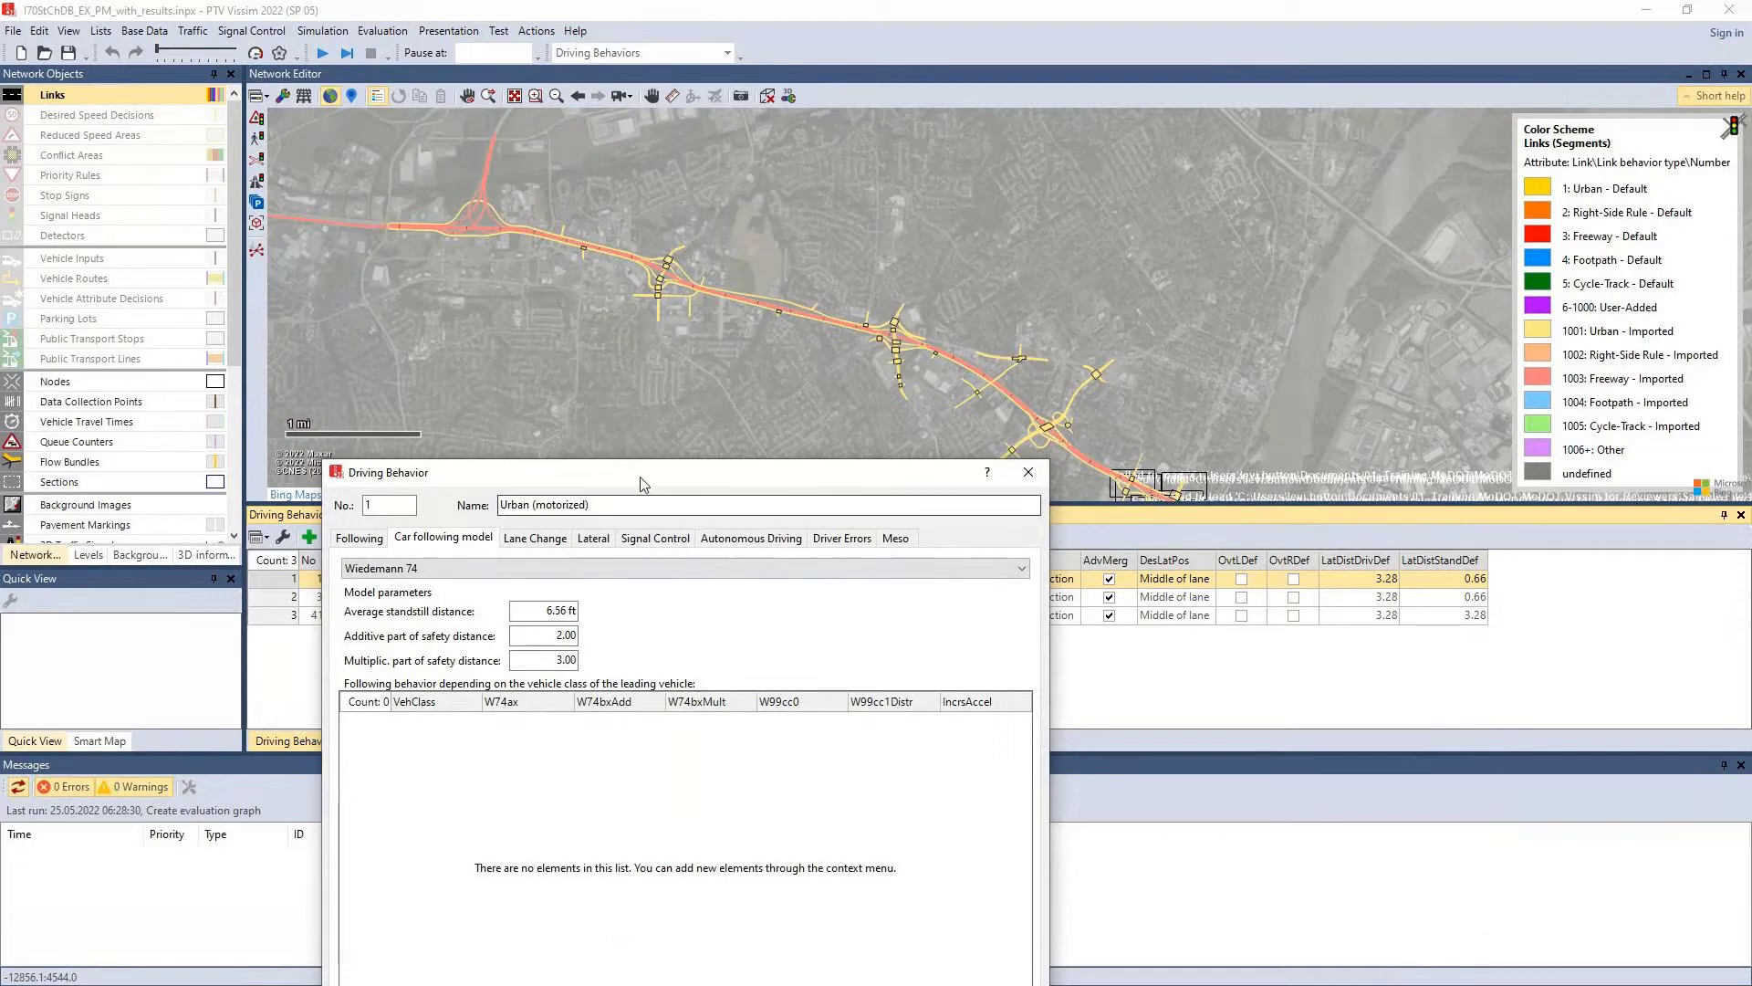
drag(641, 486, 966, 281)
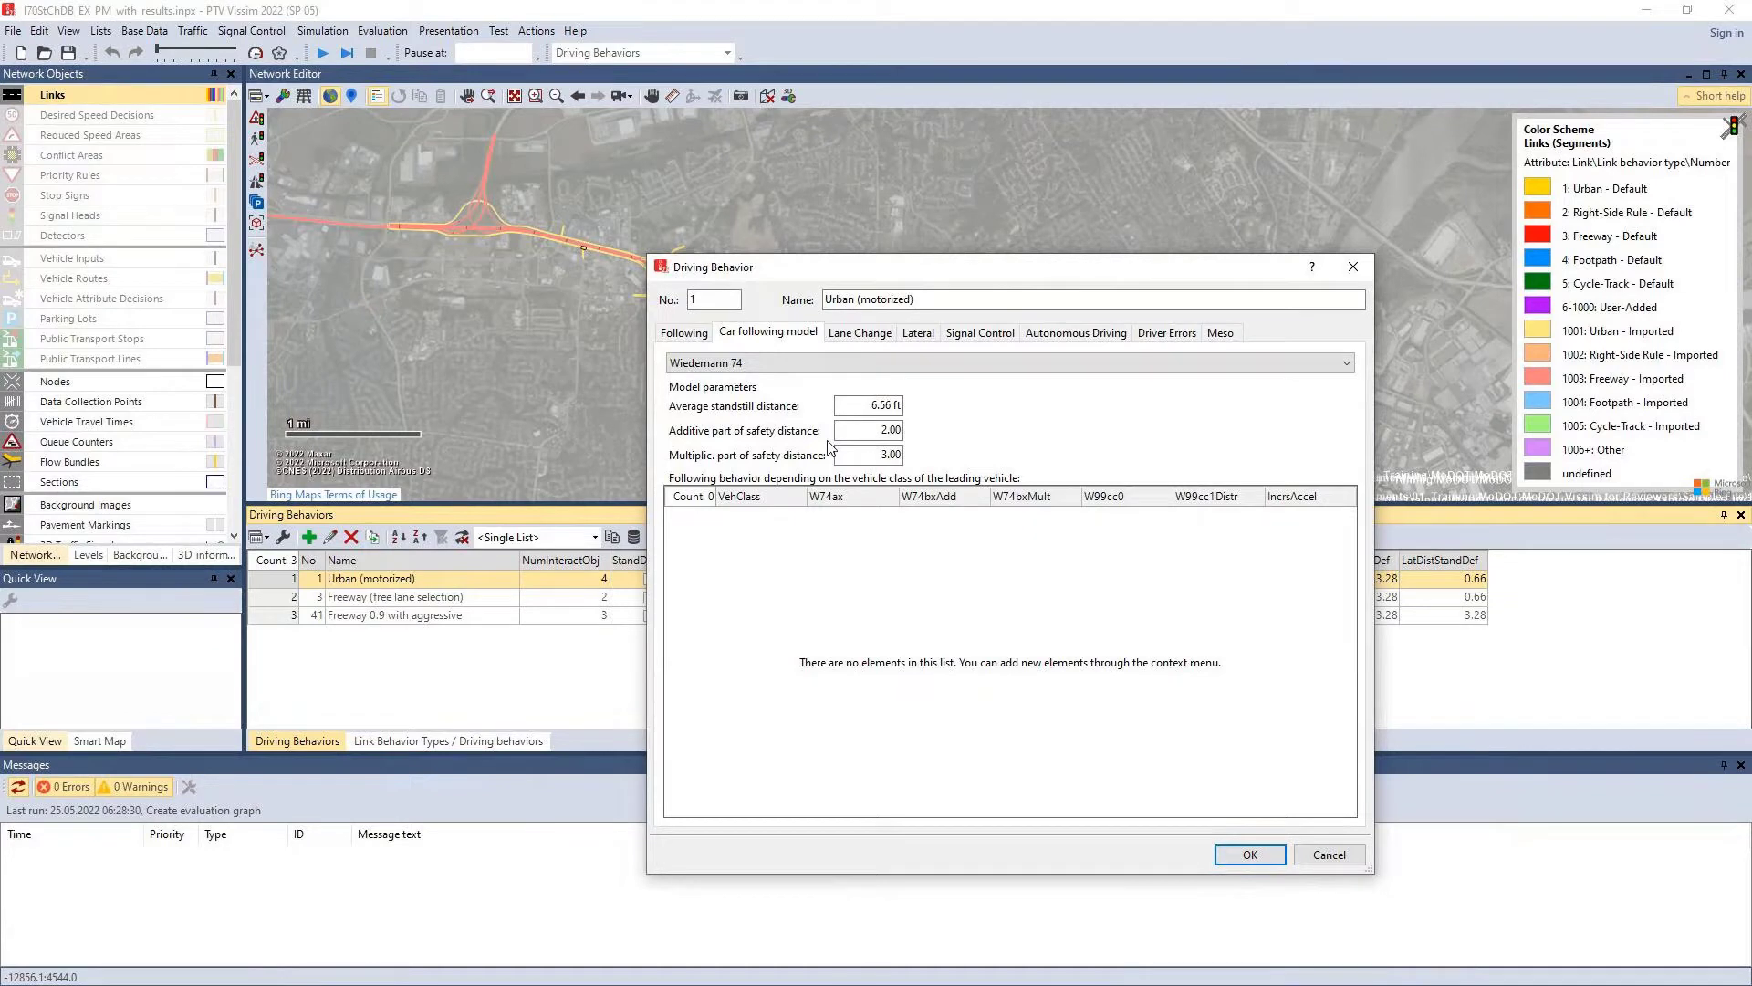
Step: Switch the car following model to Wiedemann 99 to view its CC parameters, and return to Wiedemann 74
click(712, 367)
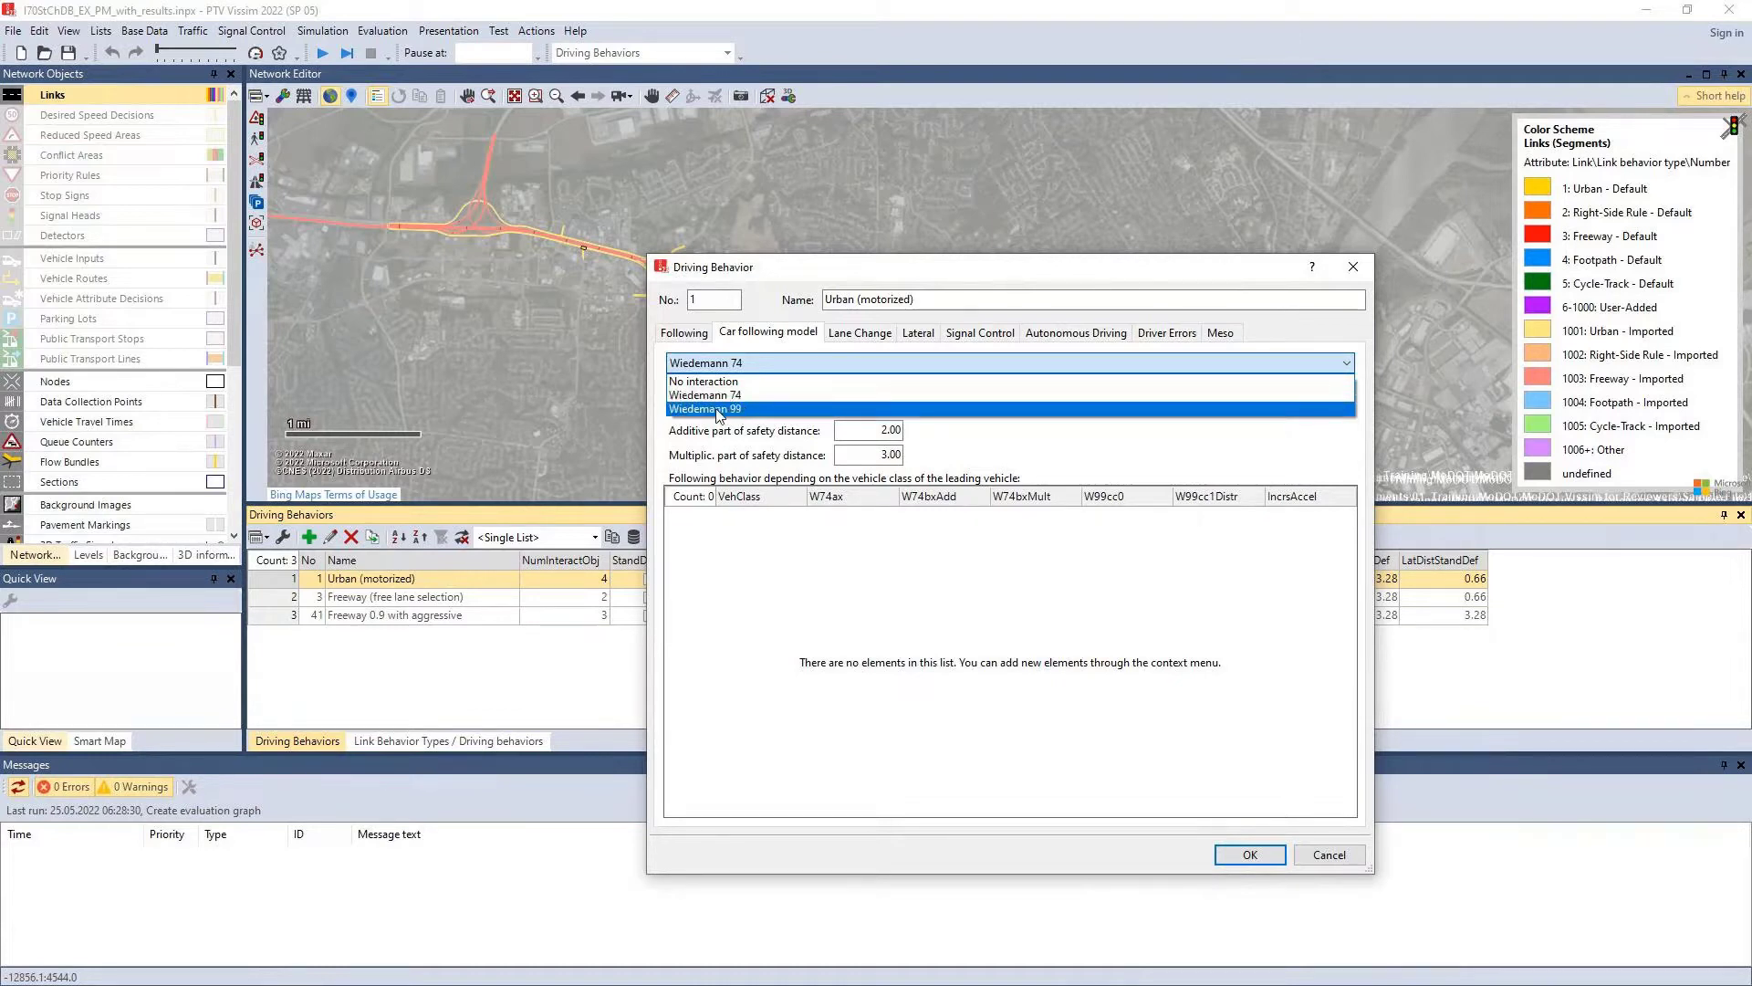
click(718, 409)
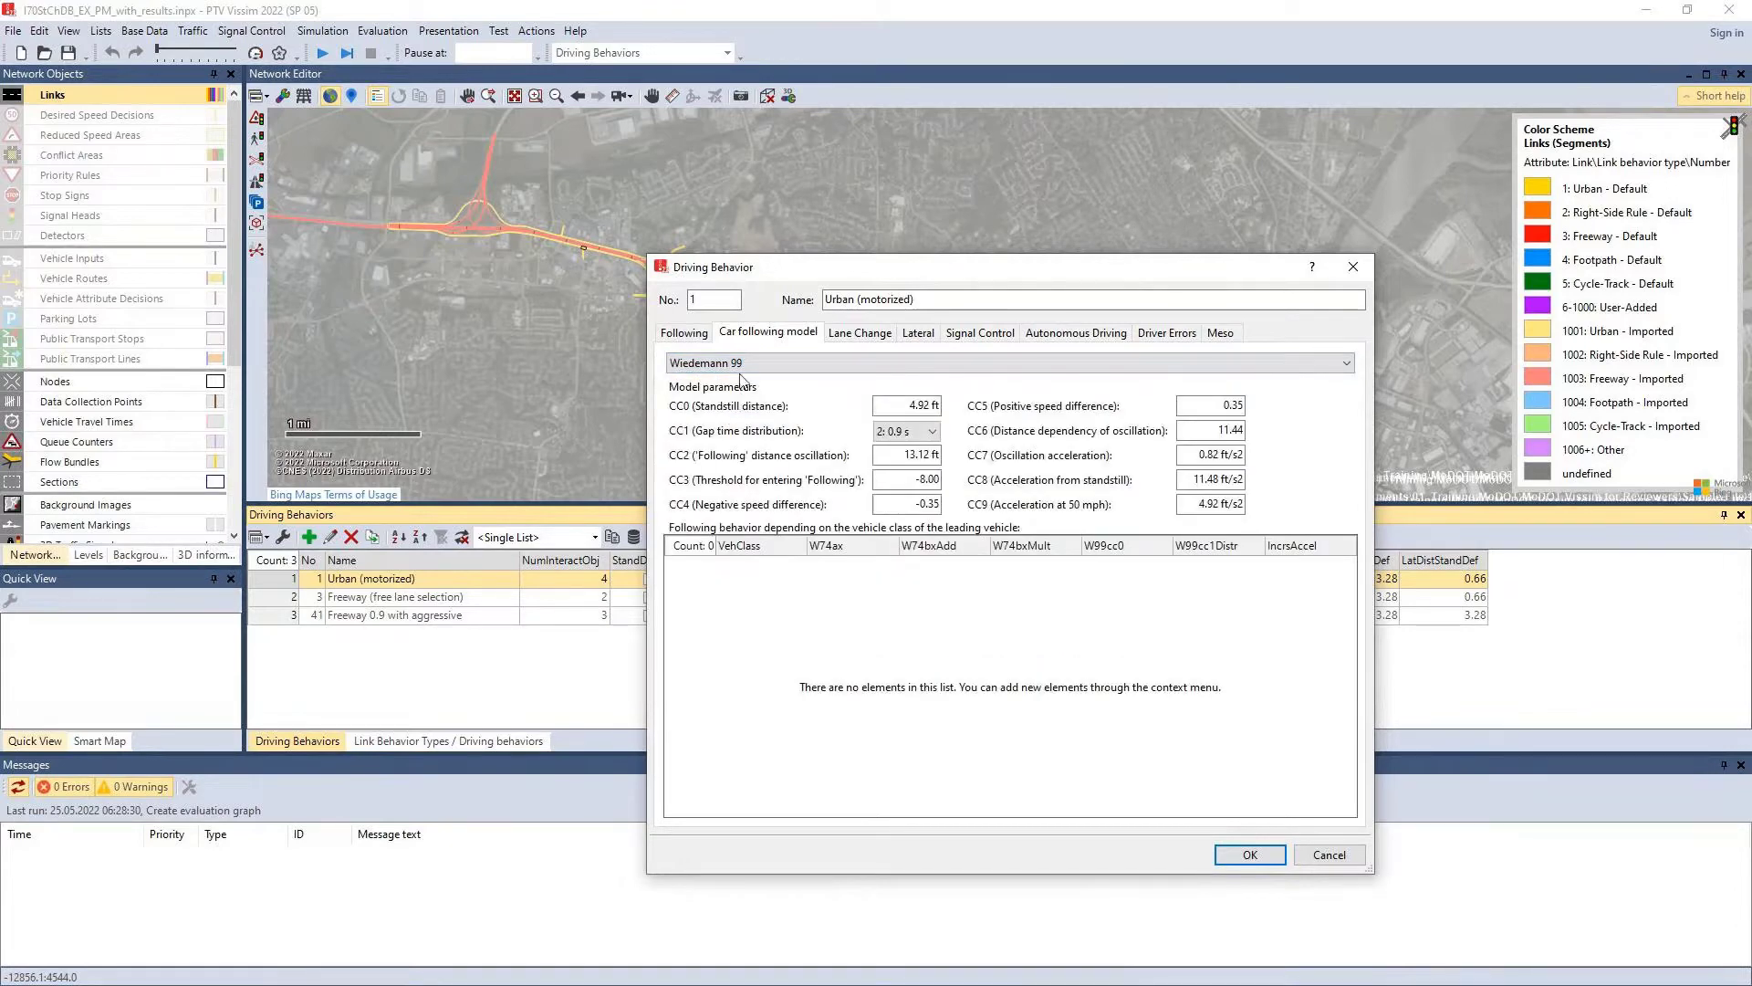
click(730, 365)
click(729, 389)
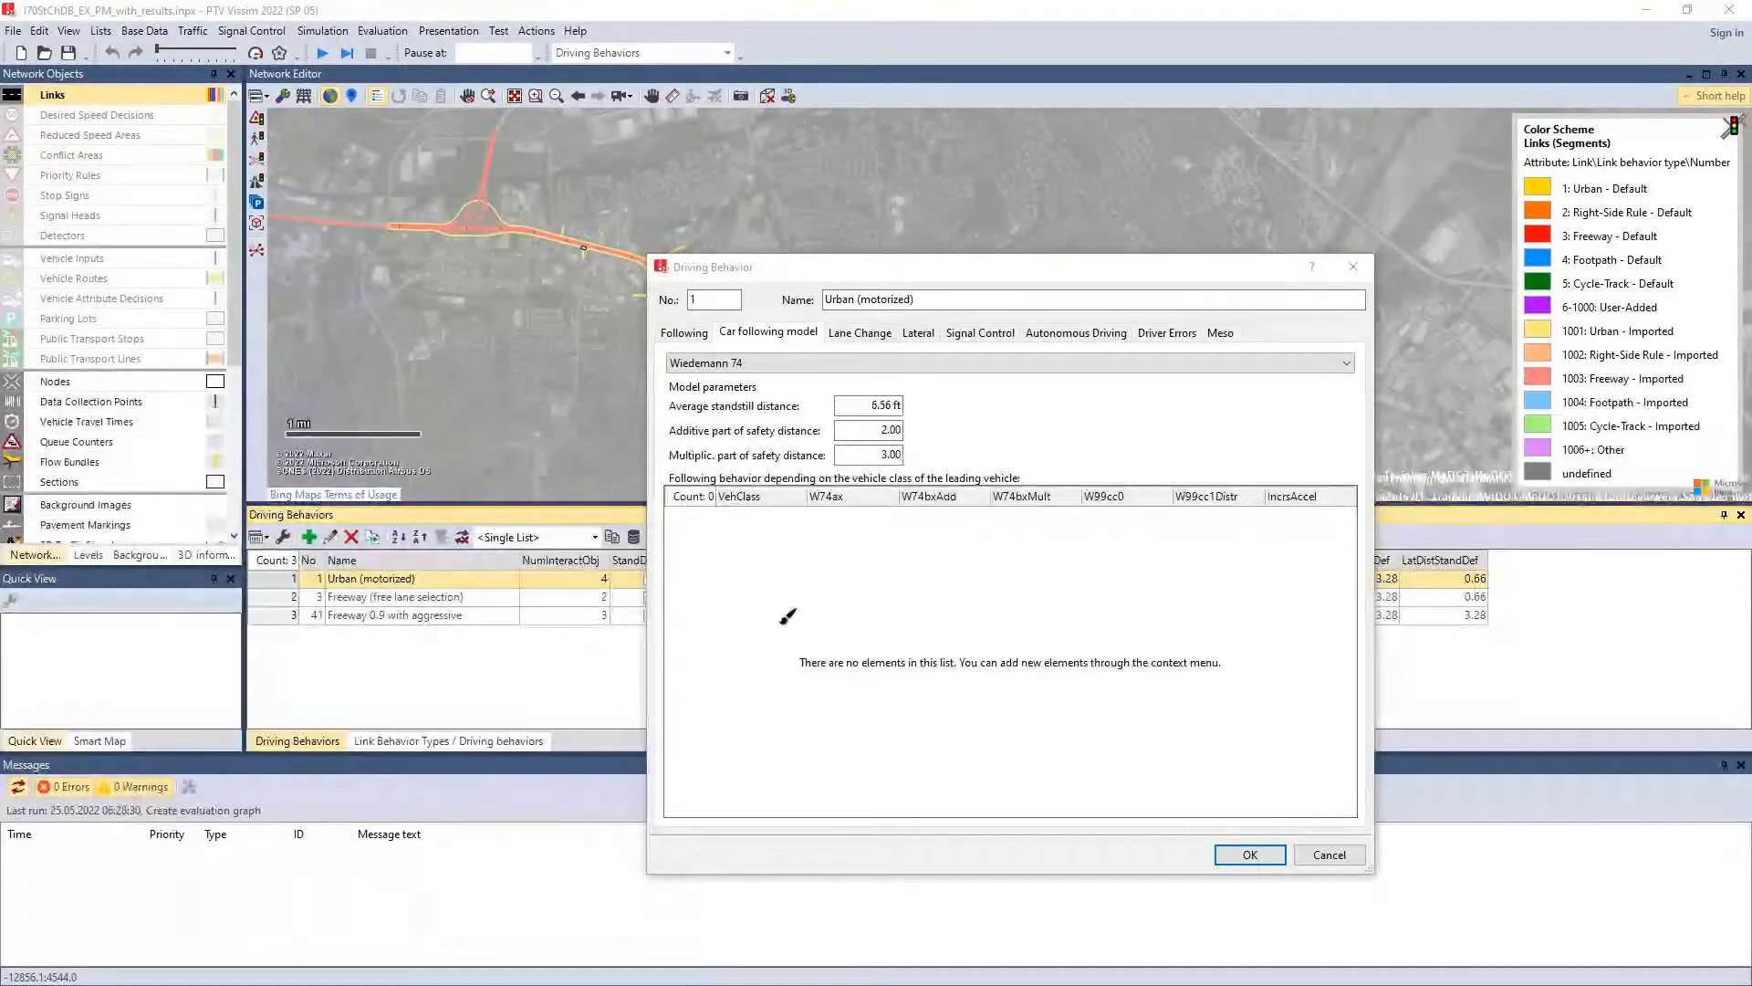
Step: Annotate the empty vehicle class list with green h and V axes and a curve that flattens out as V increases
mouse_move(813, 523)
mouse_down()
mouse_move(810, 632)
mouse_move(1049, 718)
mouse_move(1238, 728)
mouse_up()
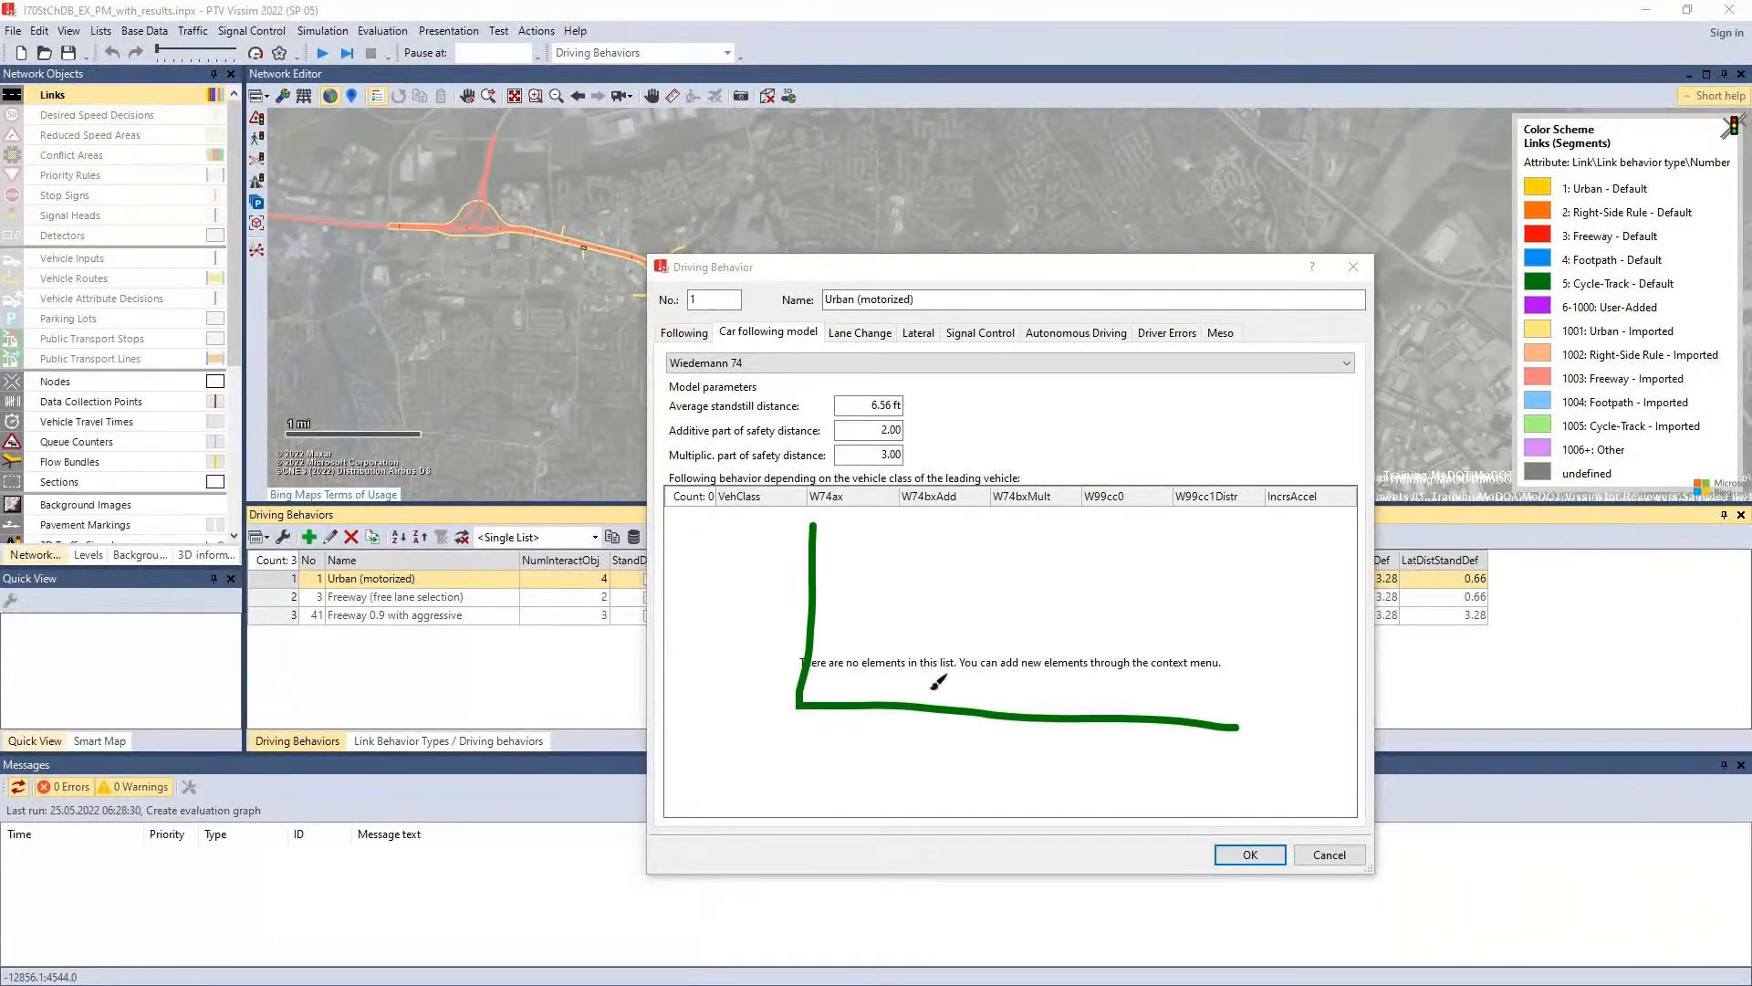
mouse_move(795, 705)
mouse_down()
mouse_move(847, 642)
mouse_move(931, 598)
mouse_move(1172, 590)
mouse_up()
mouse_move(968, 737)
mouse_down()
mouse_move(981, 775)
mouse_move(1002, 747)
mouse_up()
mouse_move(731, 578)
mouse_down()
mouse_move(732, 618)
mouse_move(763, 630)
mouse_up()
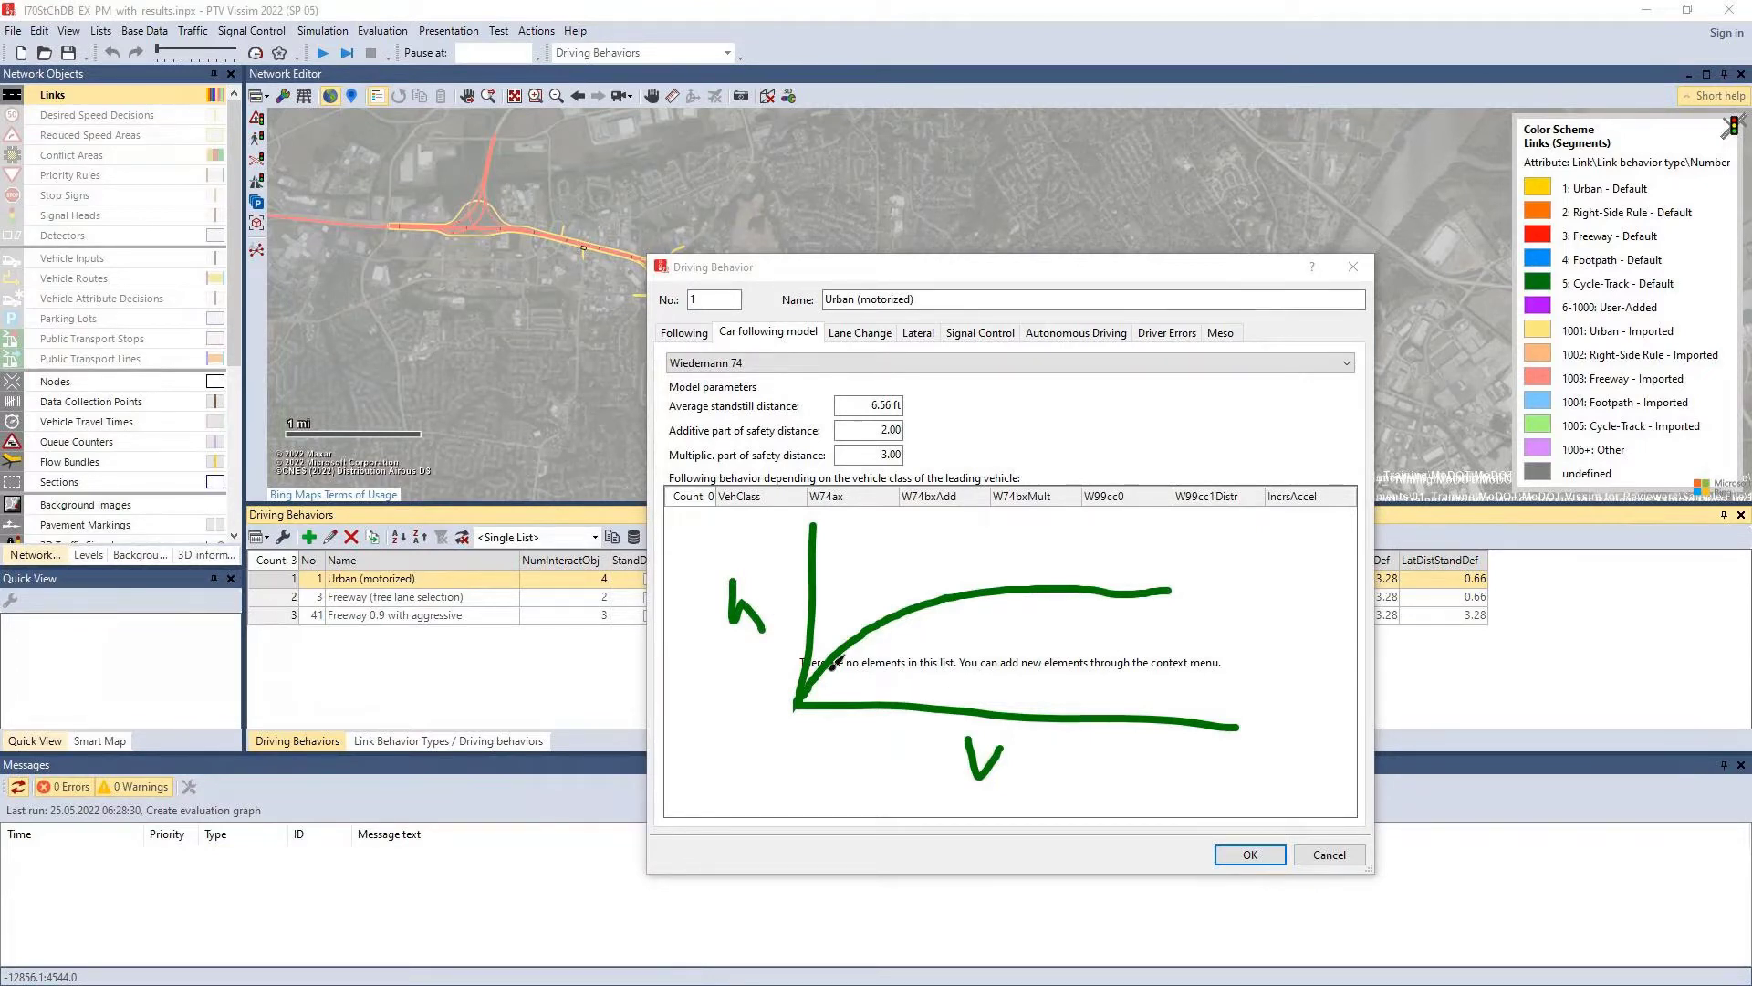
Step: Draw a rising red line across the green curve, circle where they cross, and clear the annotations
drag(790, 690, 1138, 500)
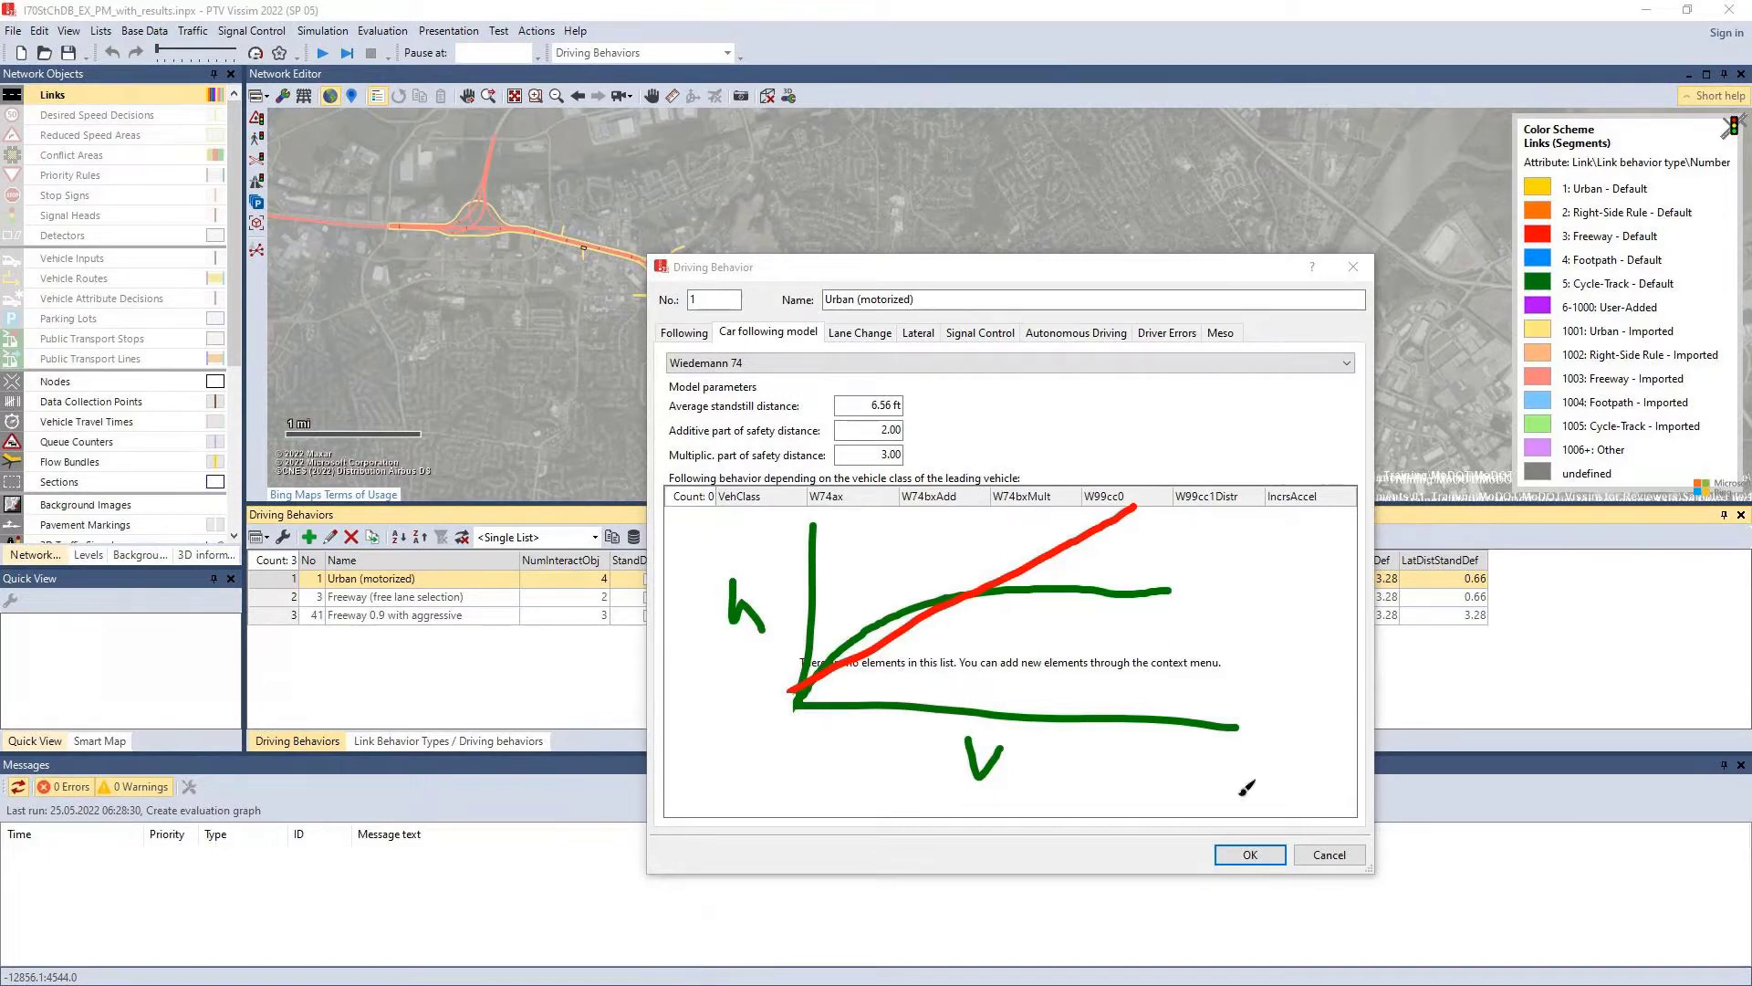
mouse_move(958, 582)
mouse_down()
mouse_move(1011, 593)
mouse_move(949, 577)
mouse_up()
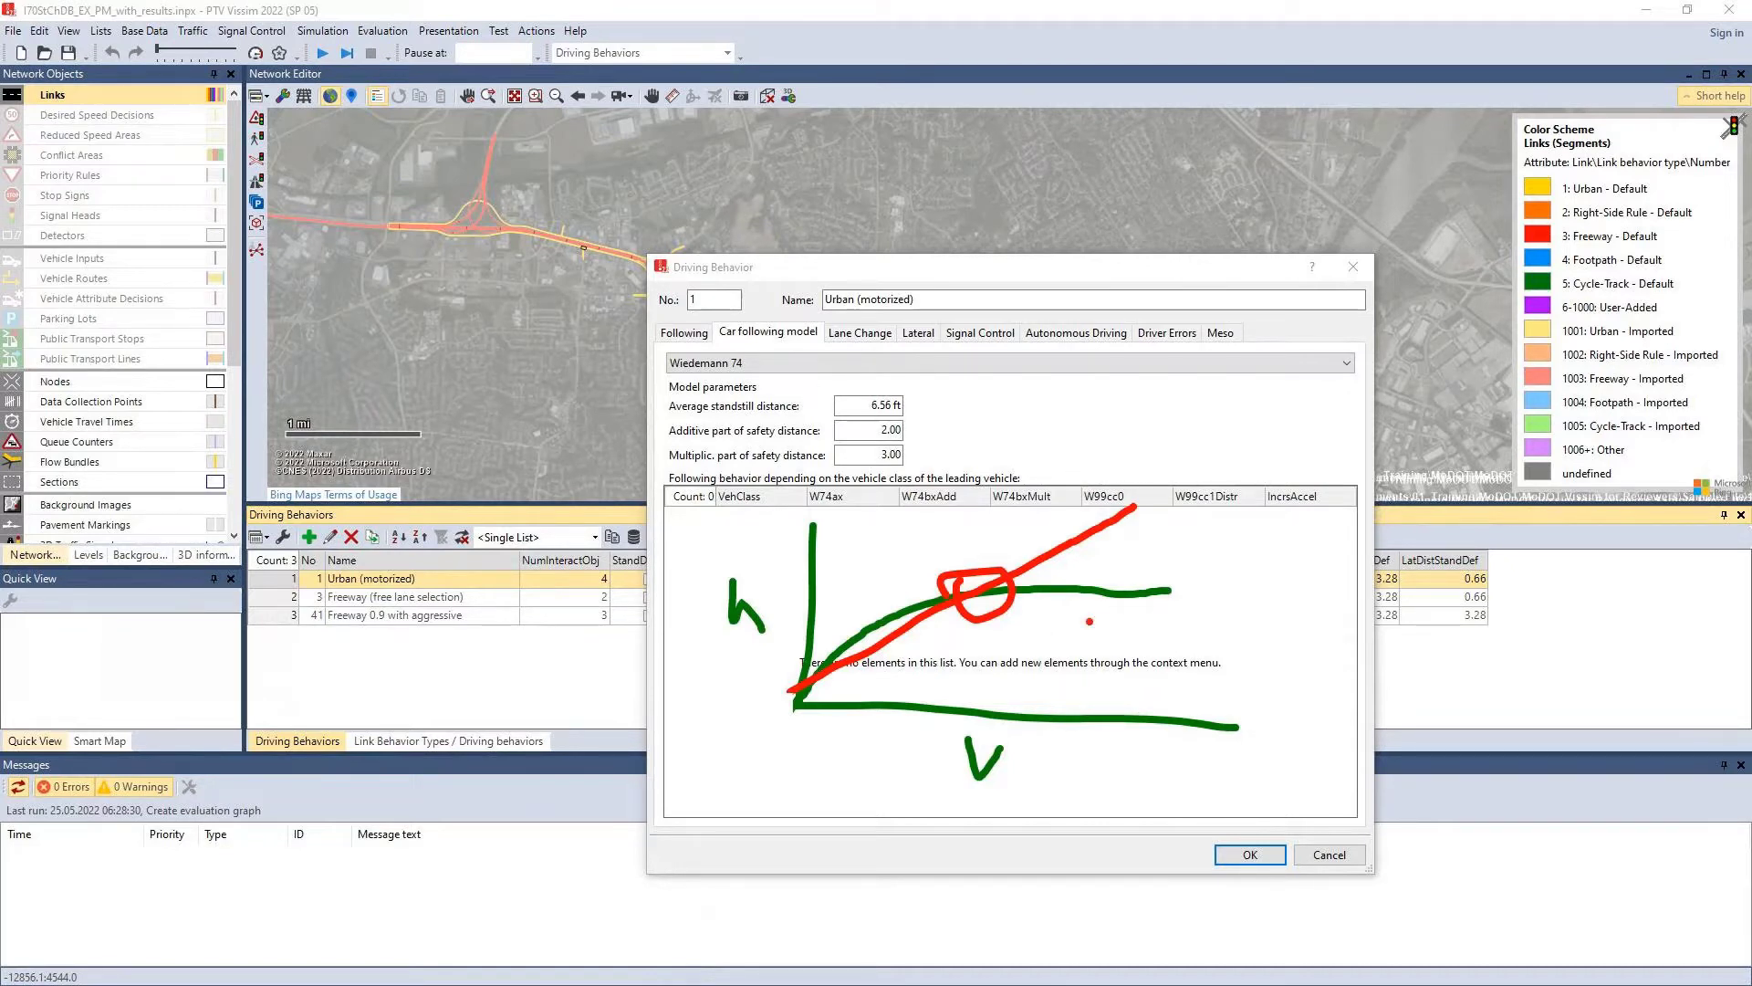
key(Escape)
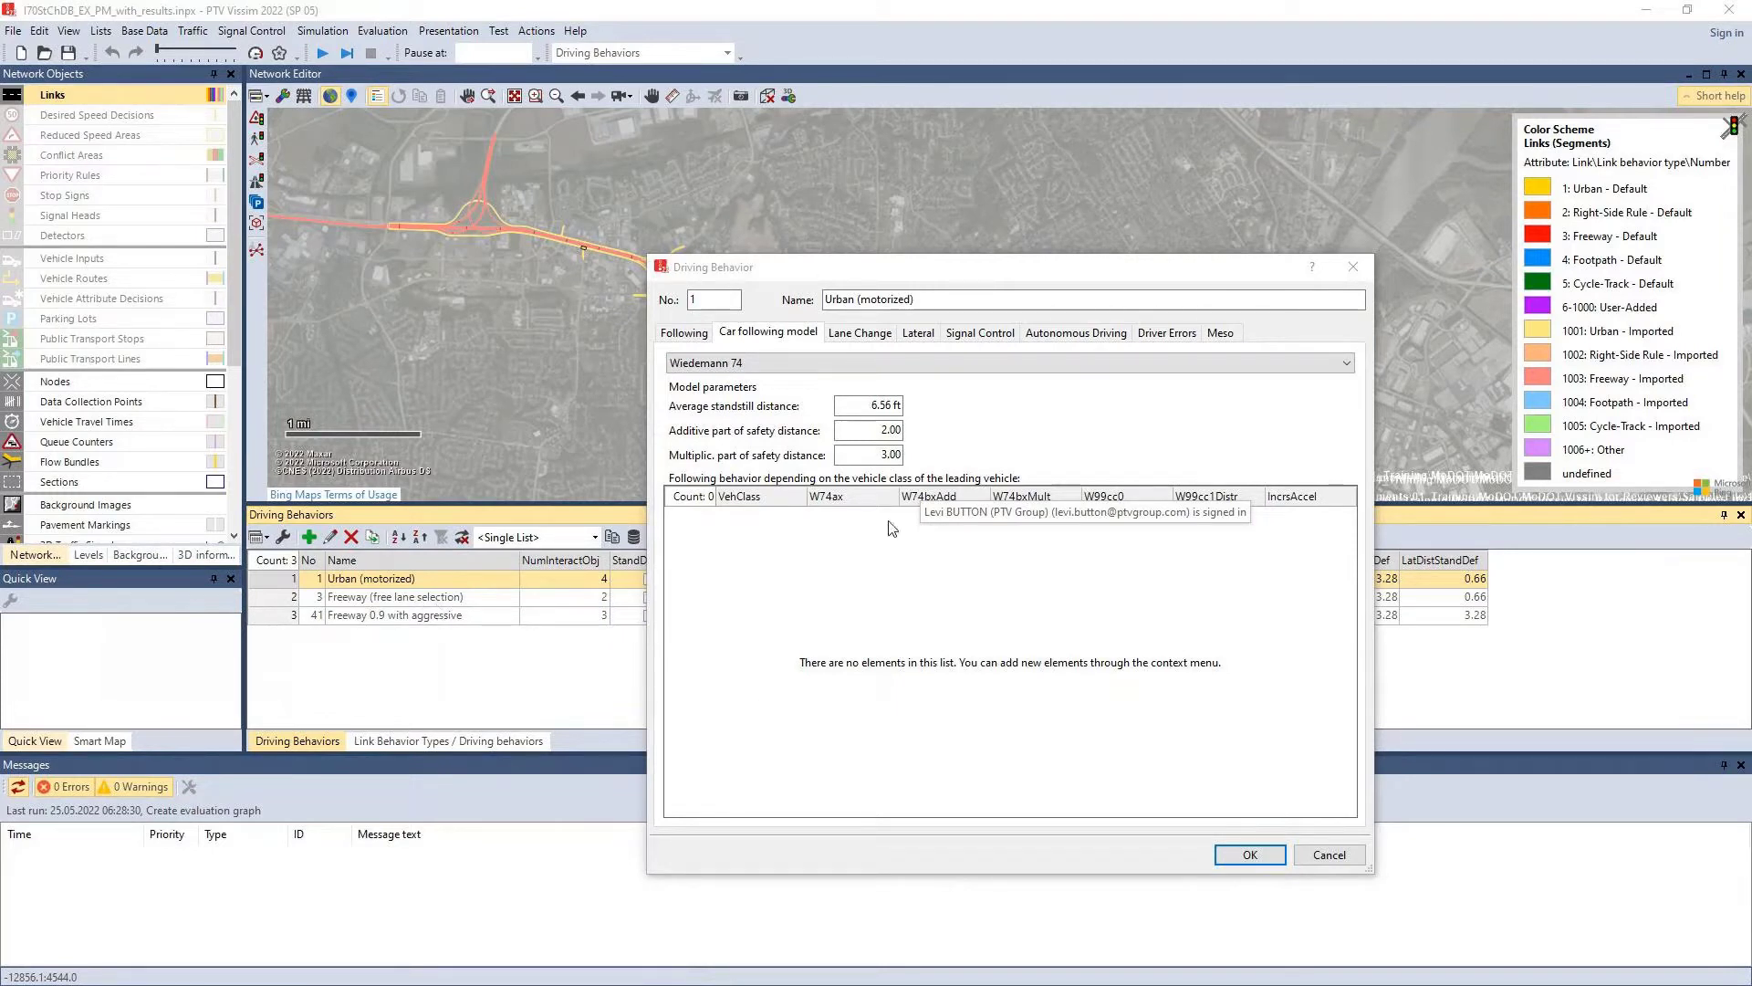
Step: Review the car following model options for Urban (motorized), comparing Wiedemann 74 with Wiedemann 99 and ending on Wiedemann 74
click(814, 361)
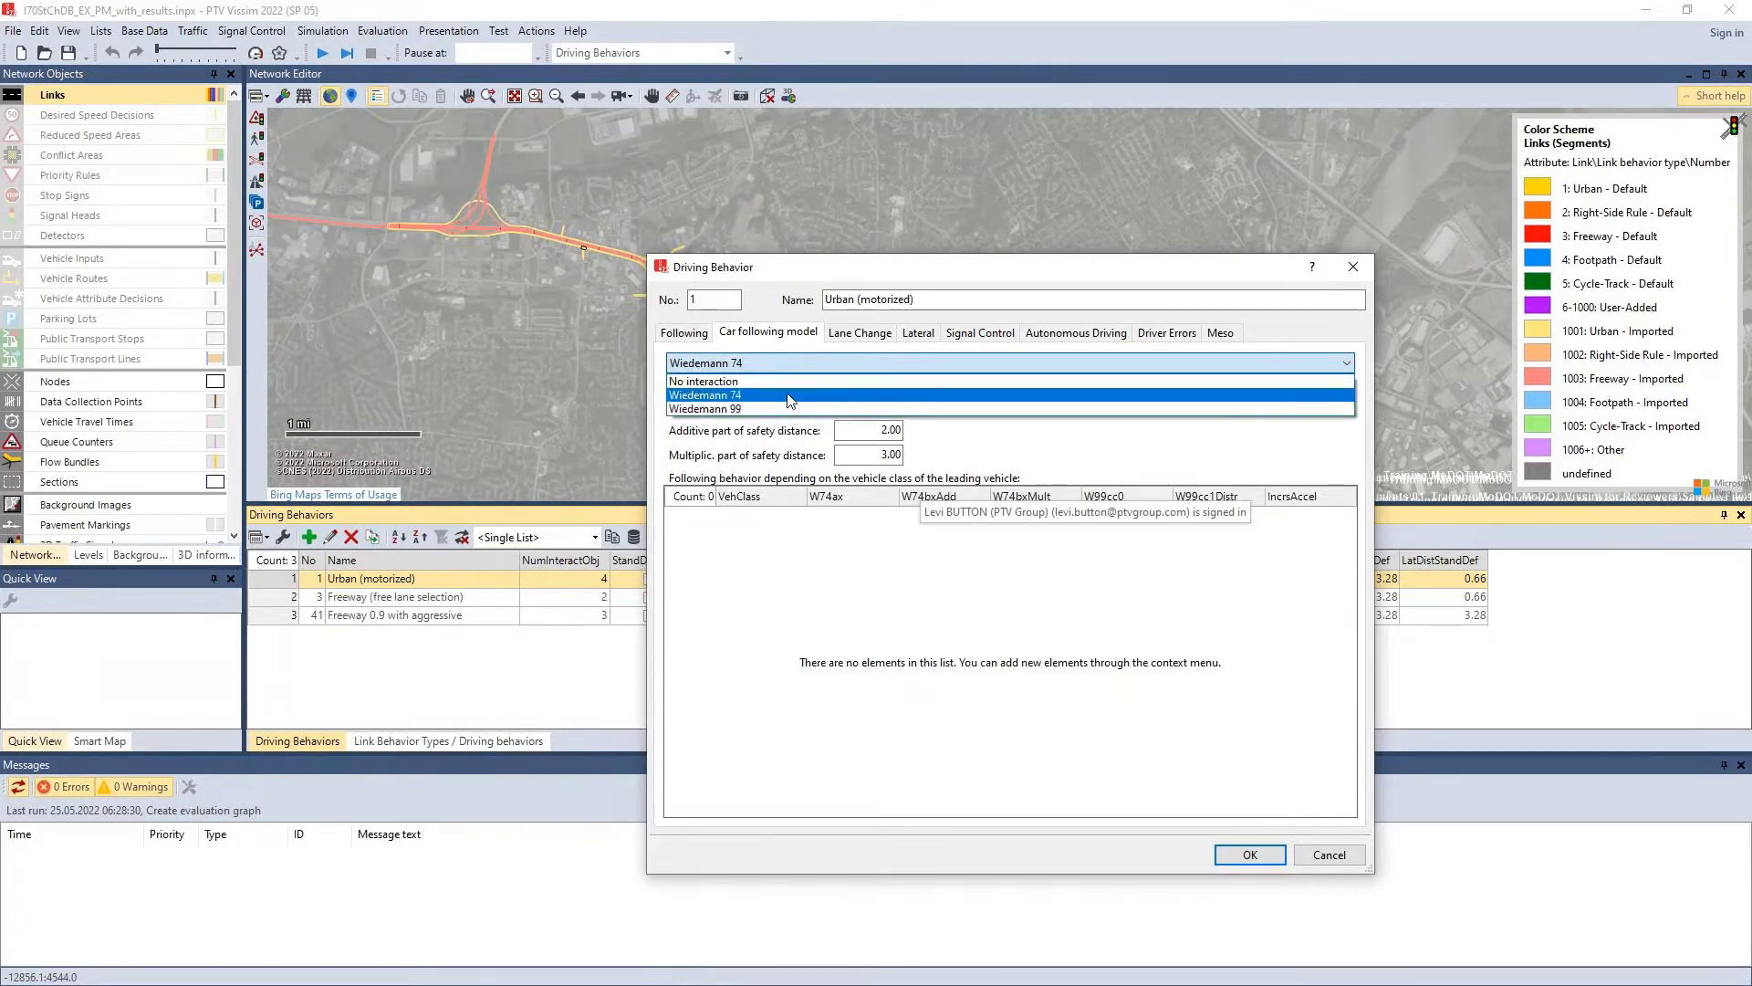
click(879, 398)
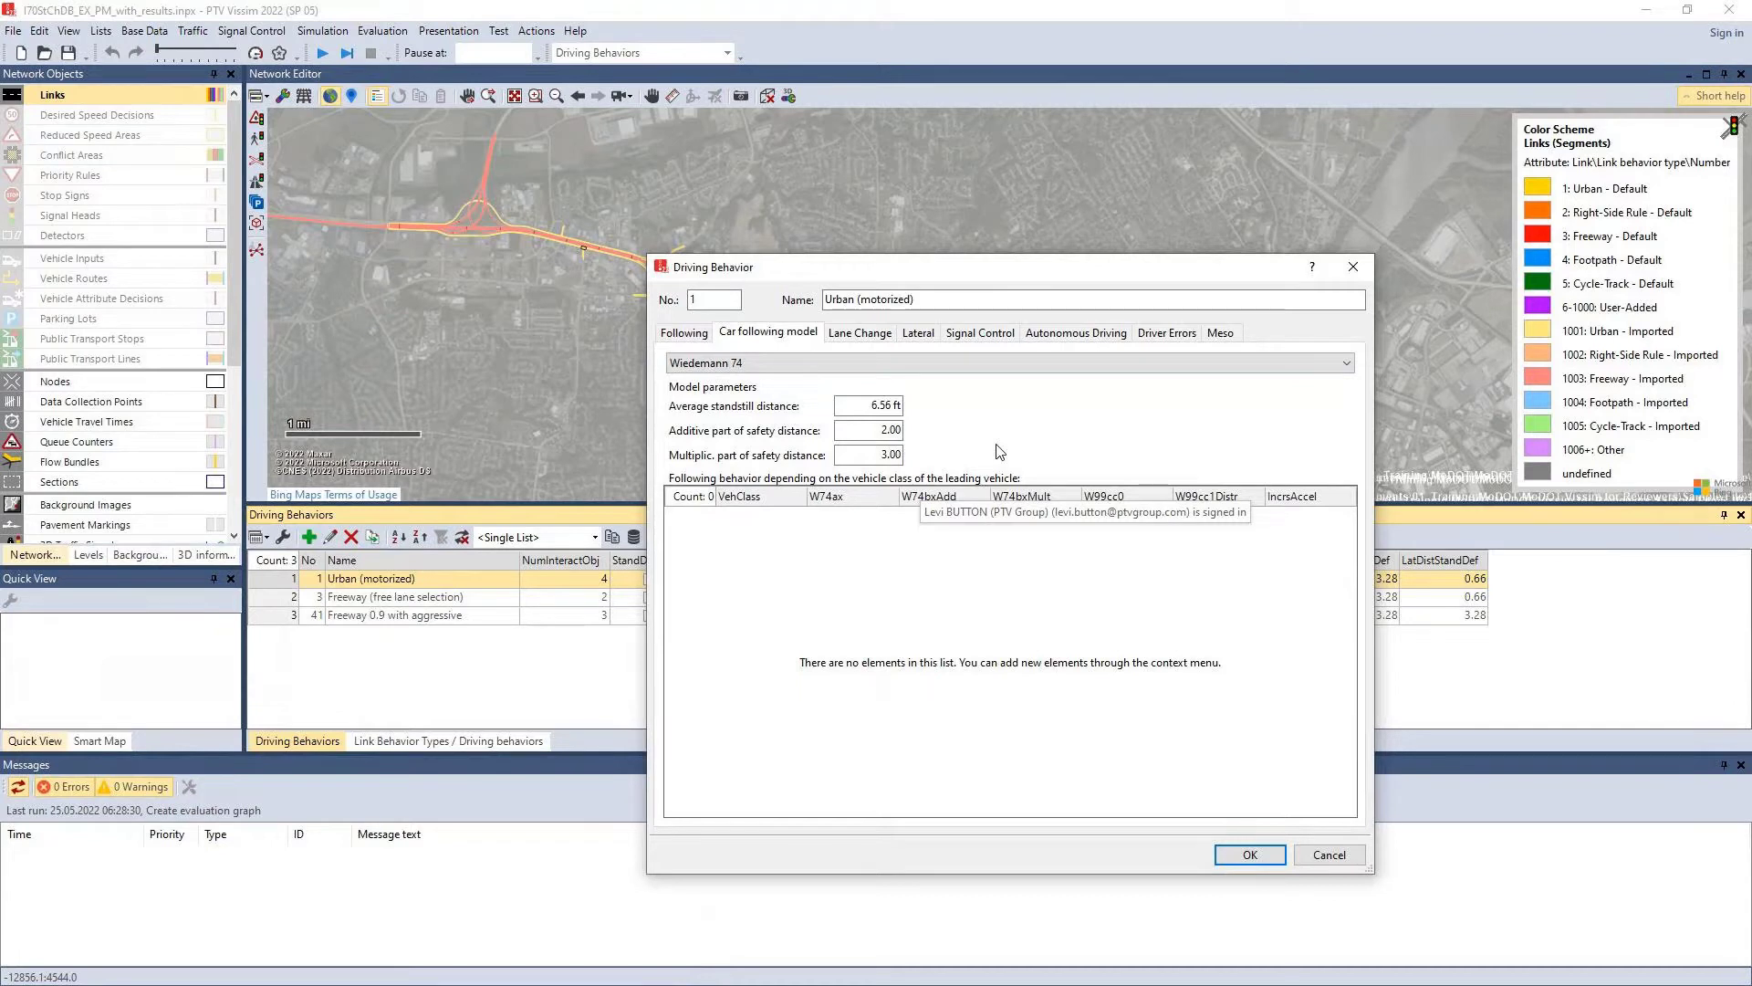
key(Tab)
key(shift+Tab)
key(Tab)
key(shift+Tab)
click(858, 362)
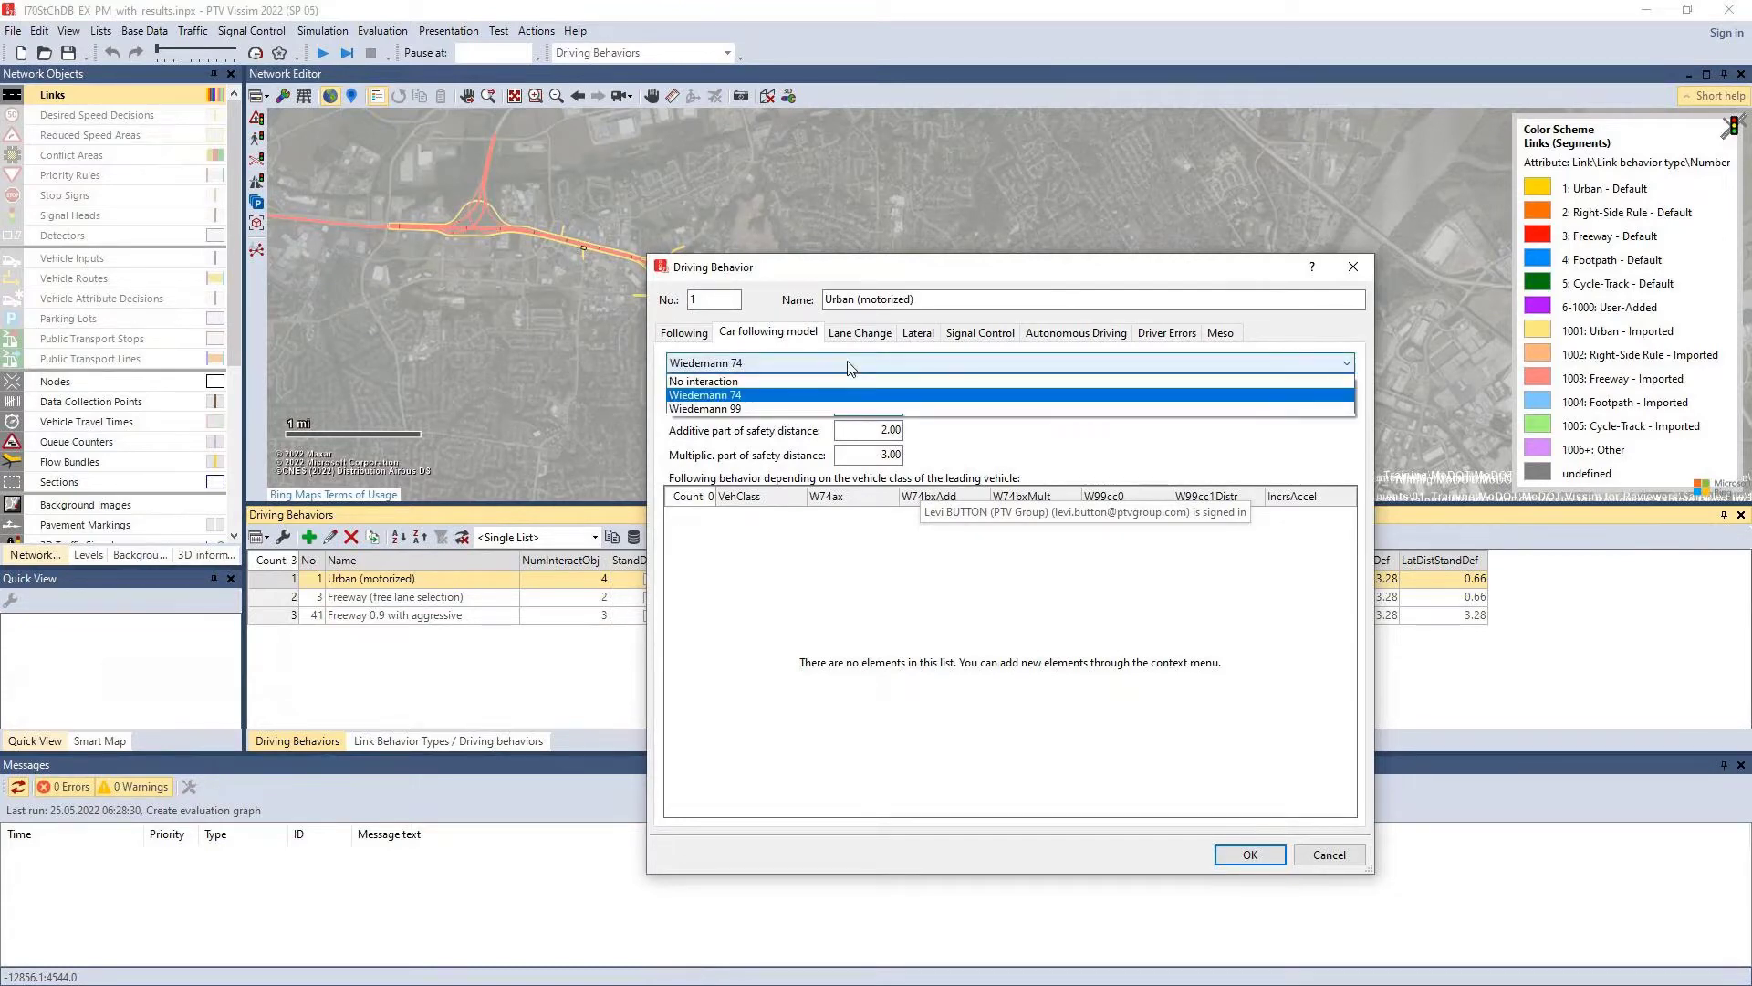
click(827, 408)
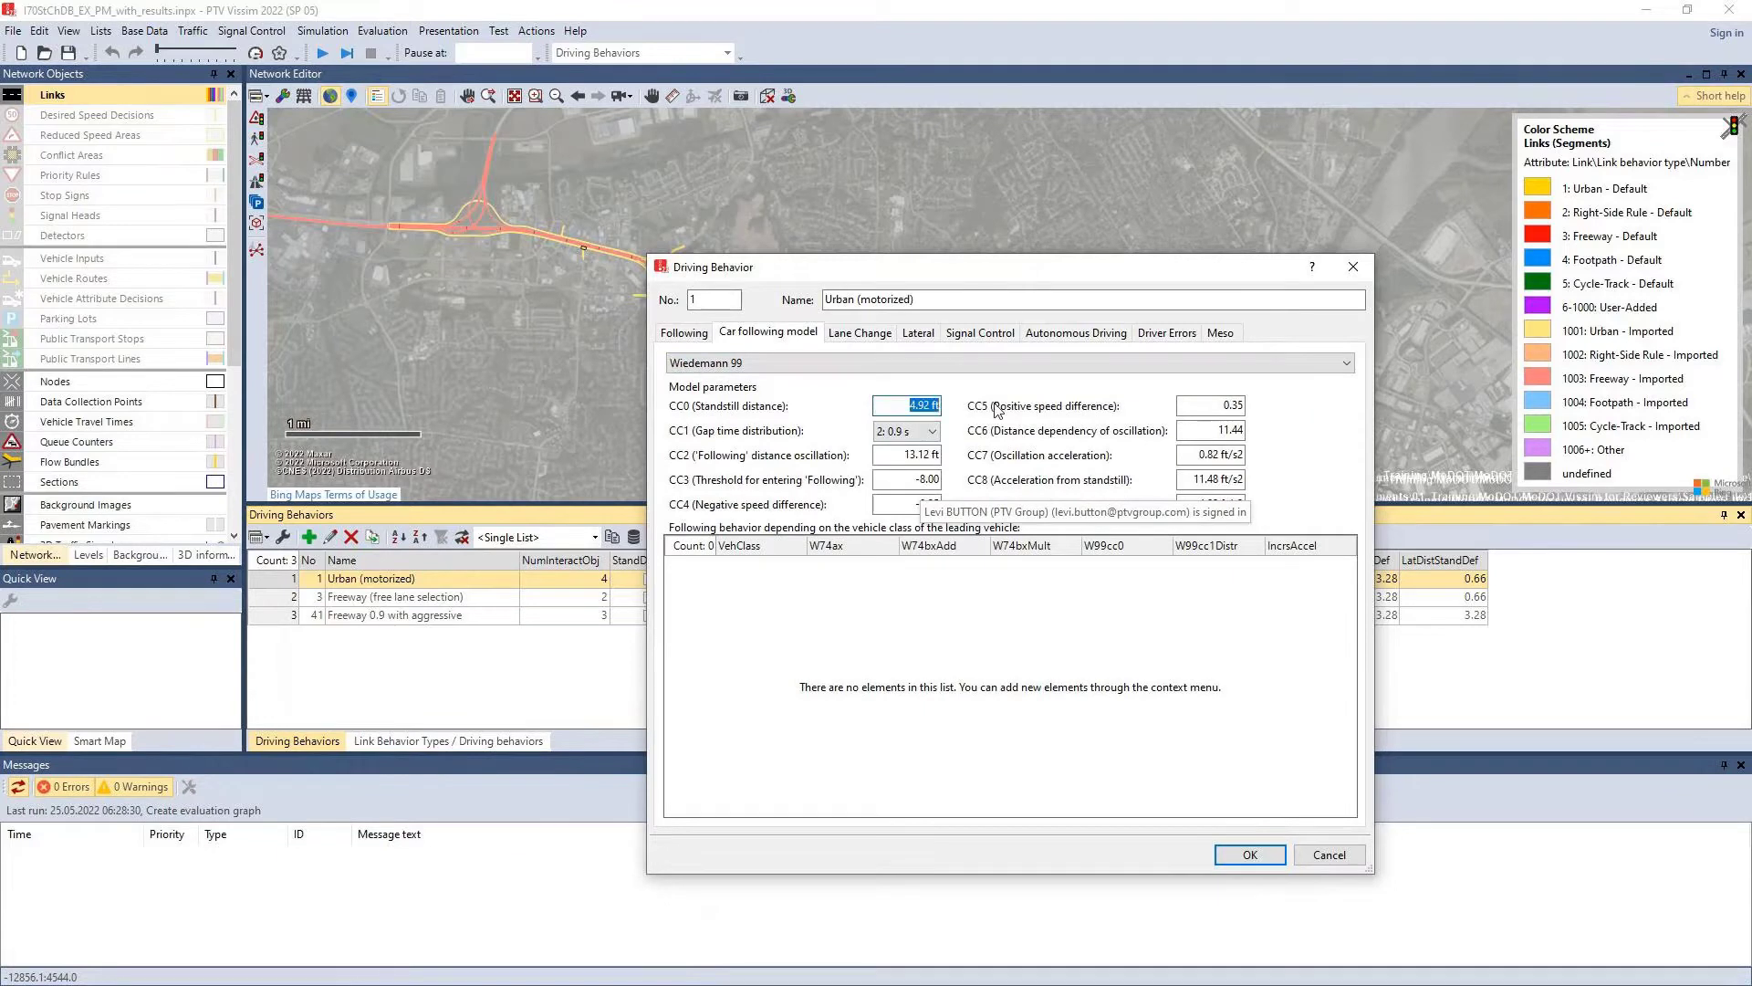
click(821, 364)
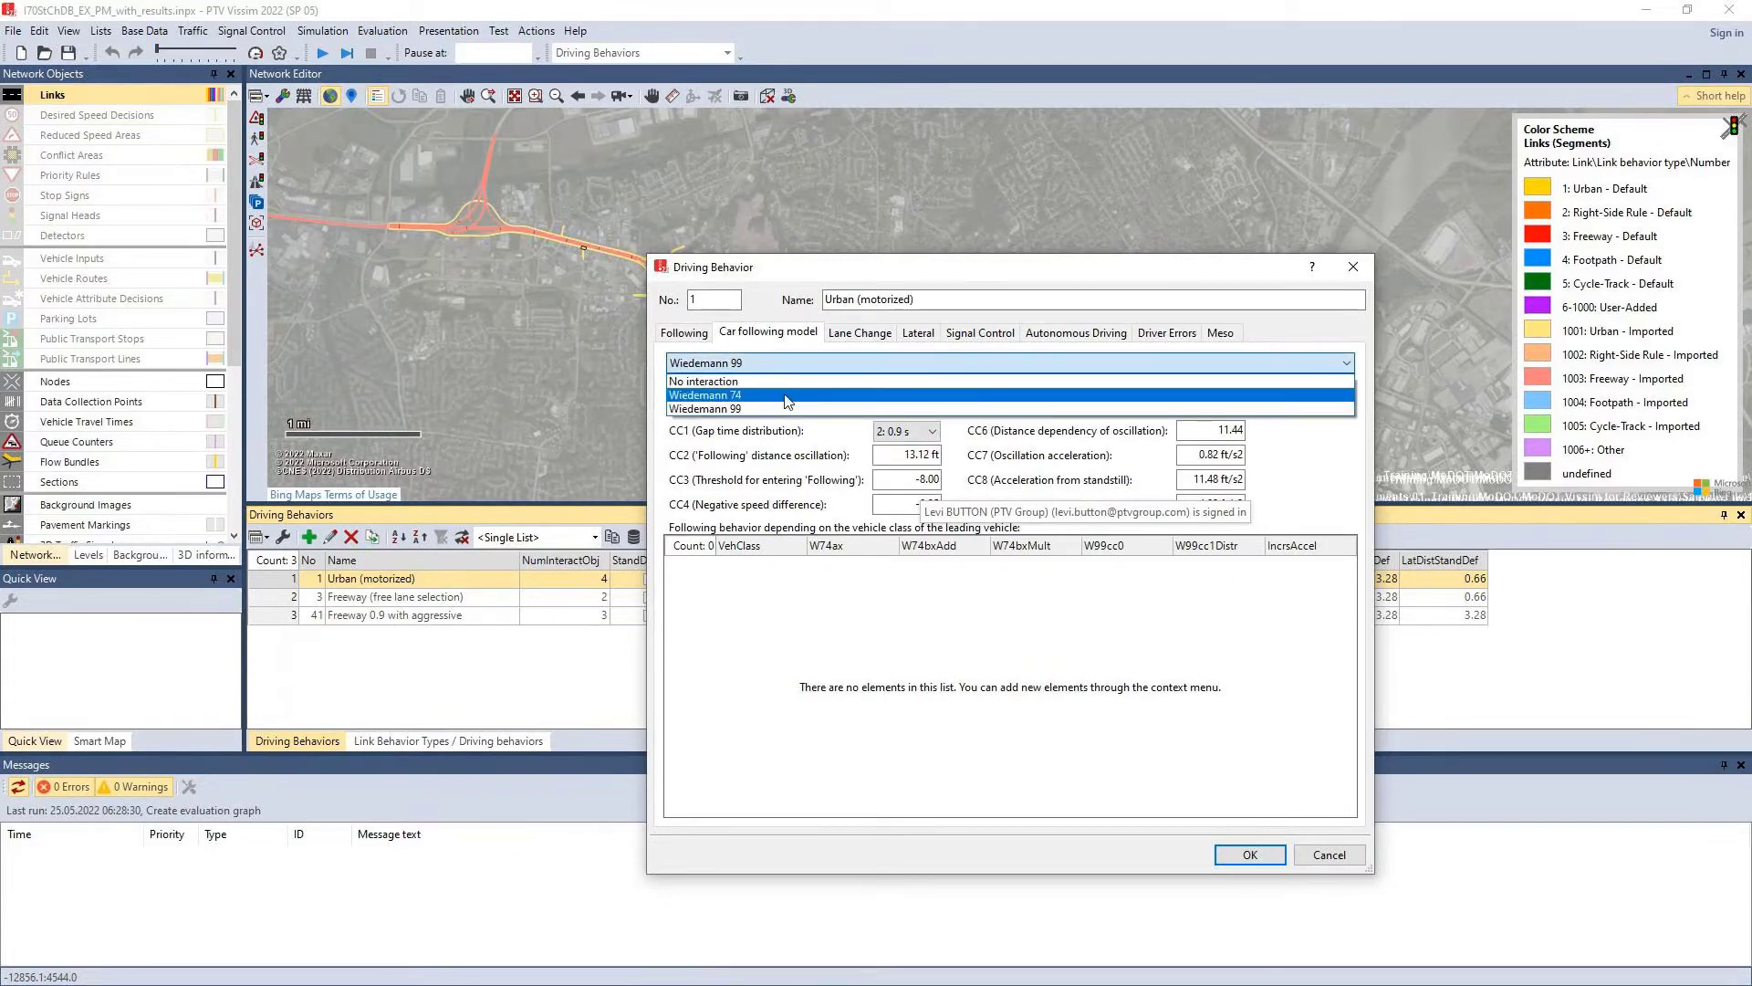
click(785, 395)
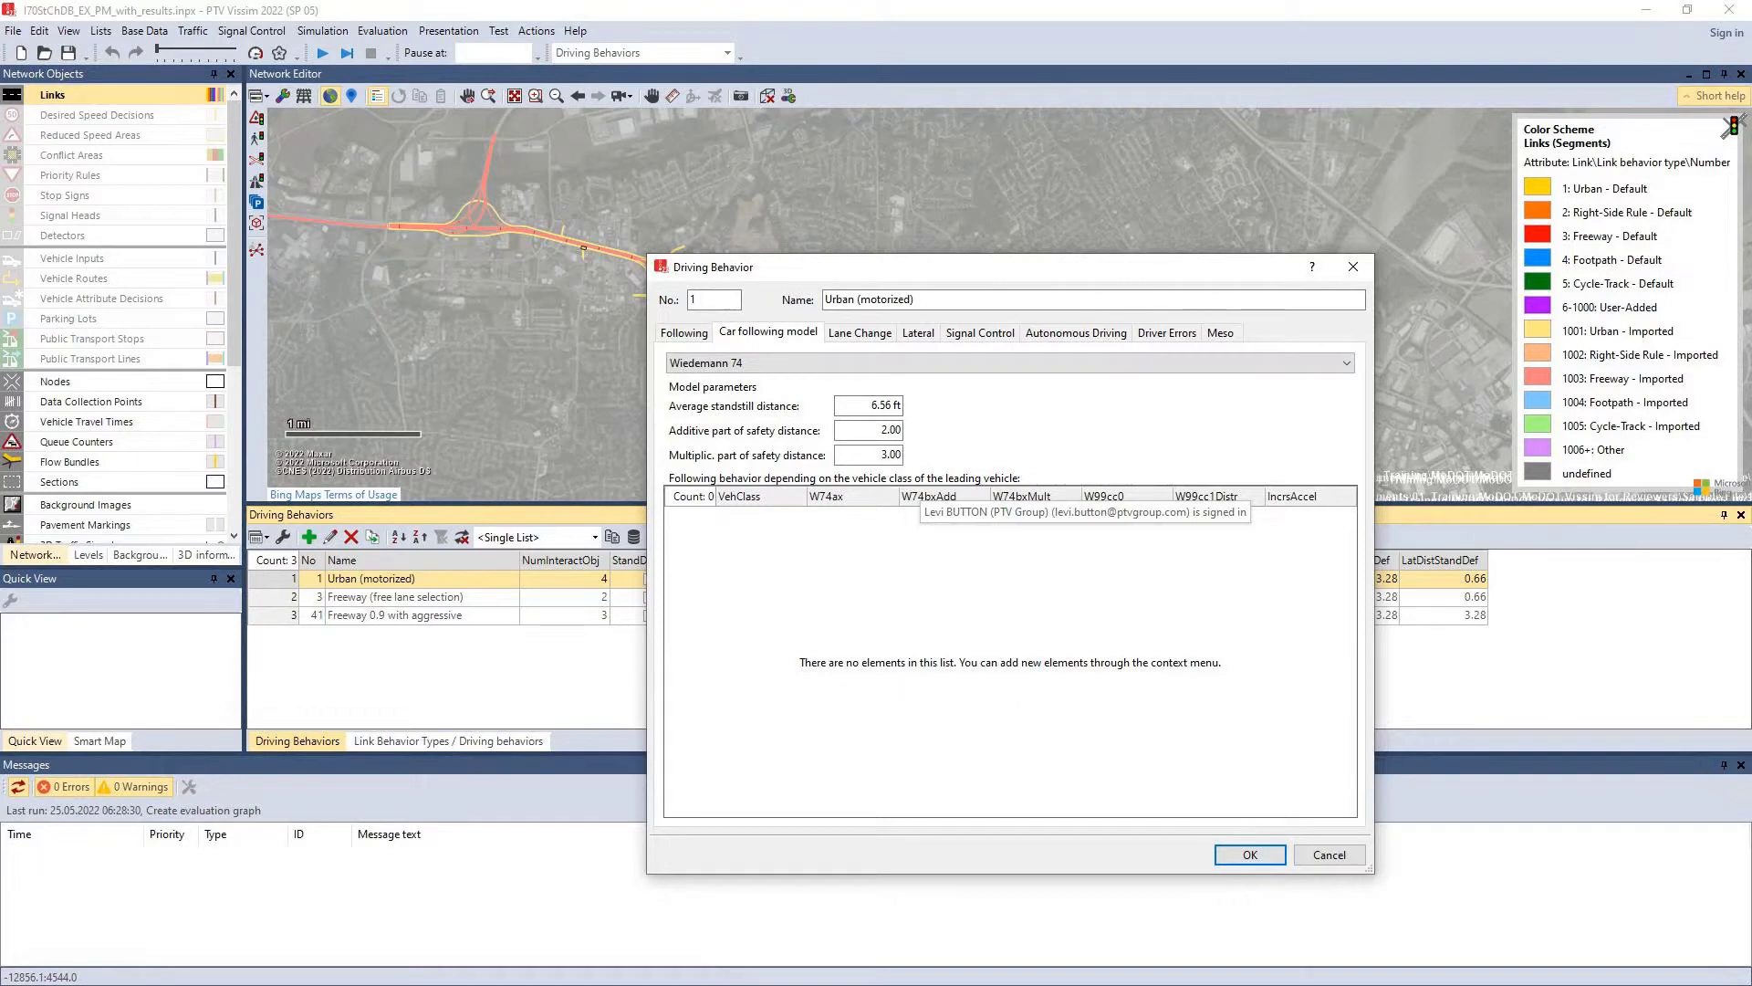
Step: Switch to Calculator and divide 5,280 by 100
key(alt+Tab)
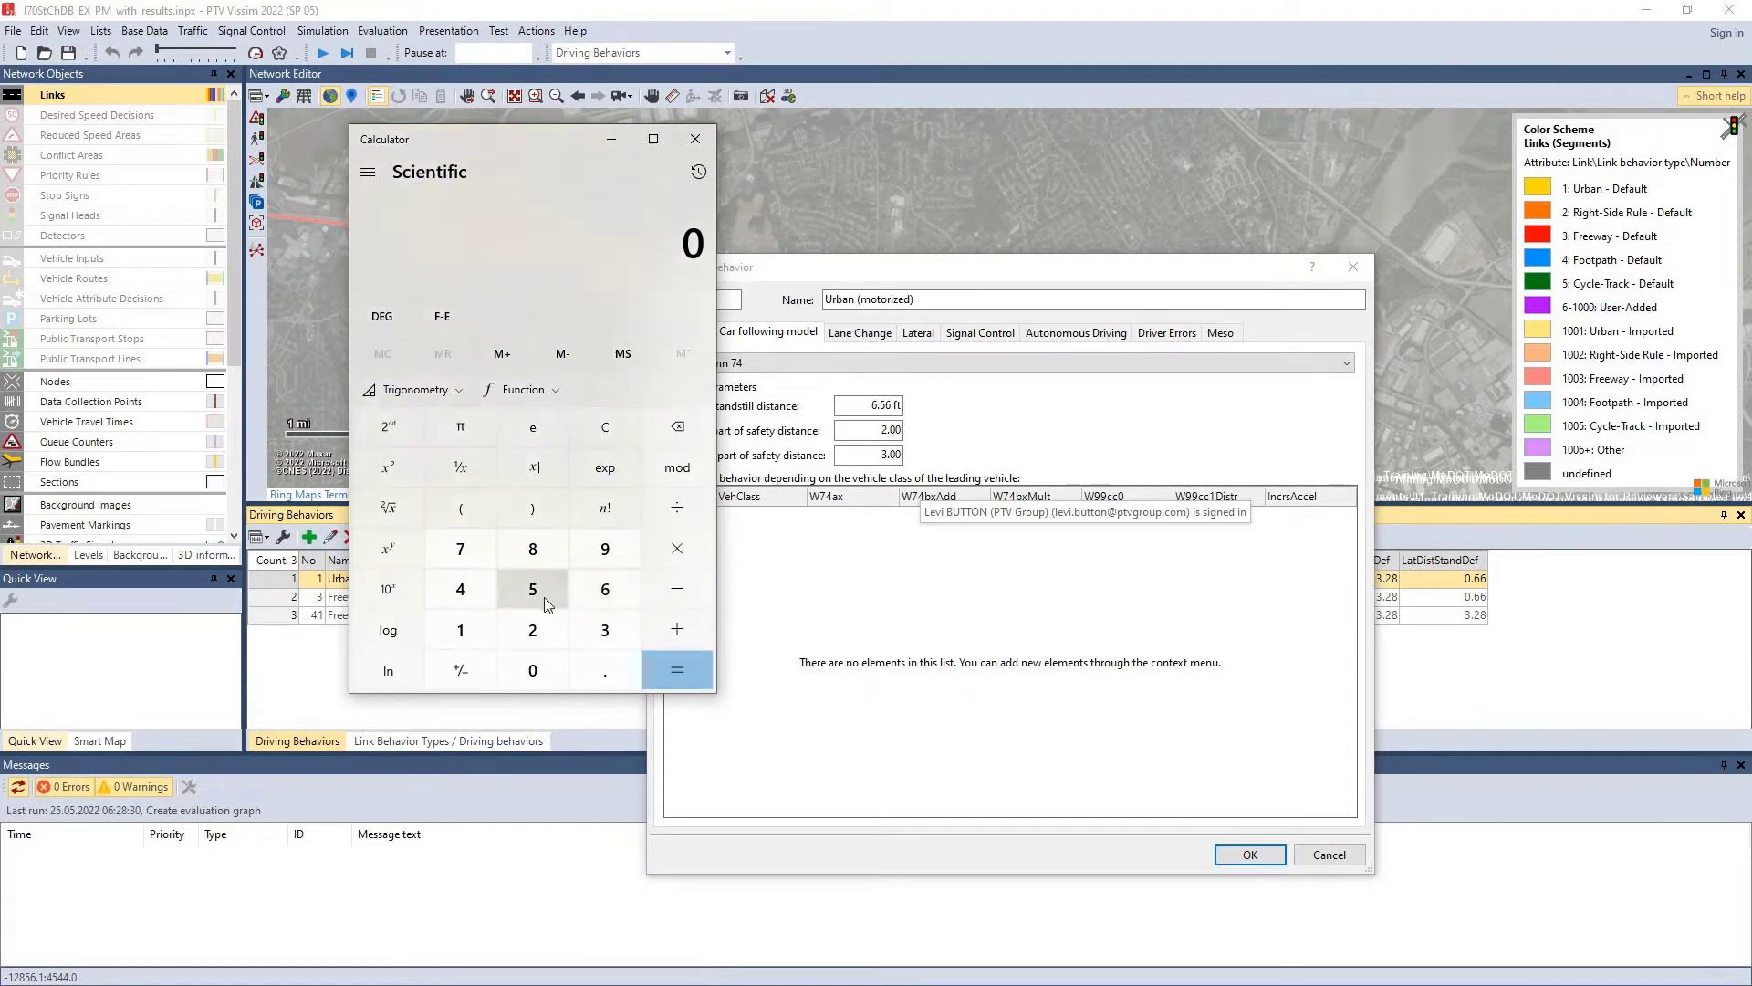
text(5,280)
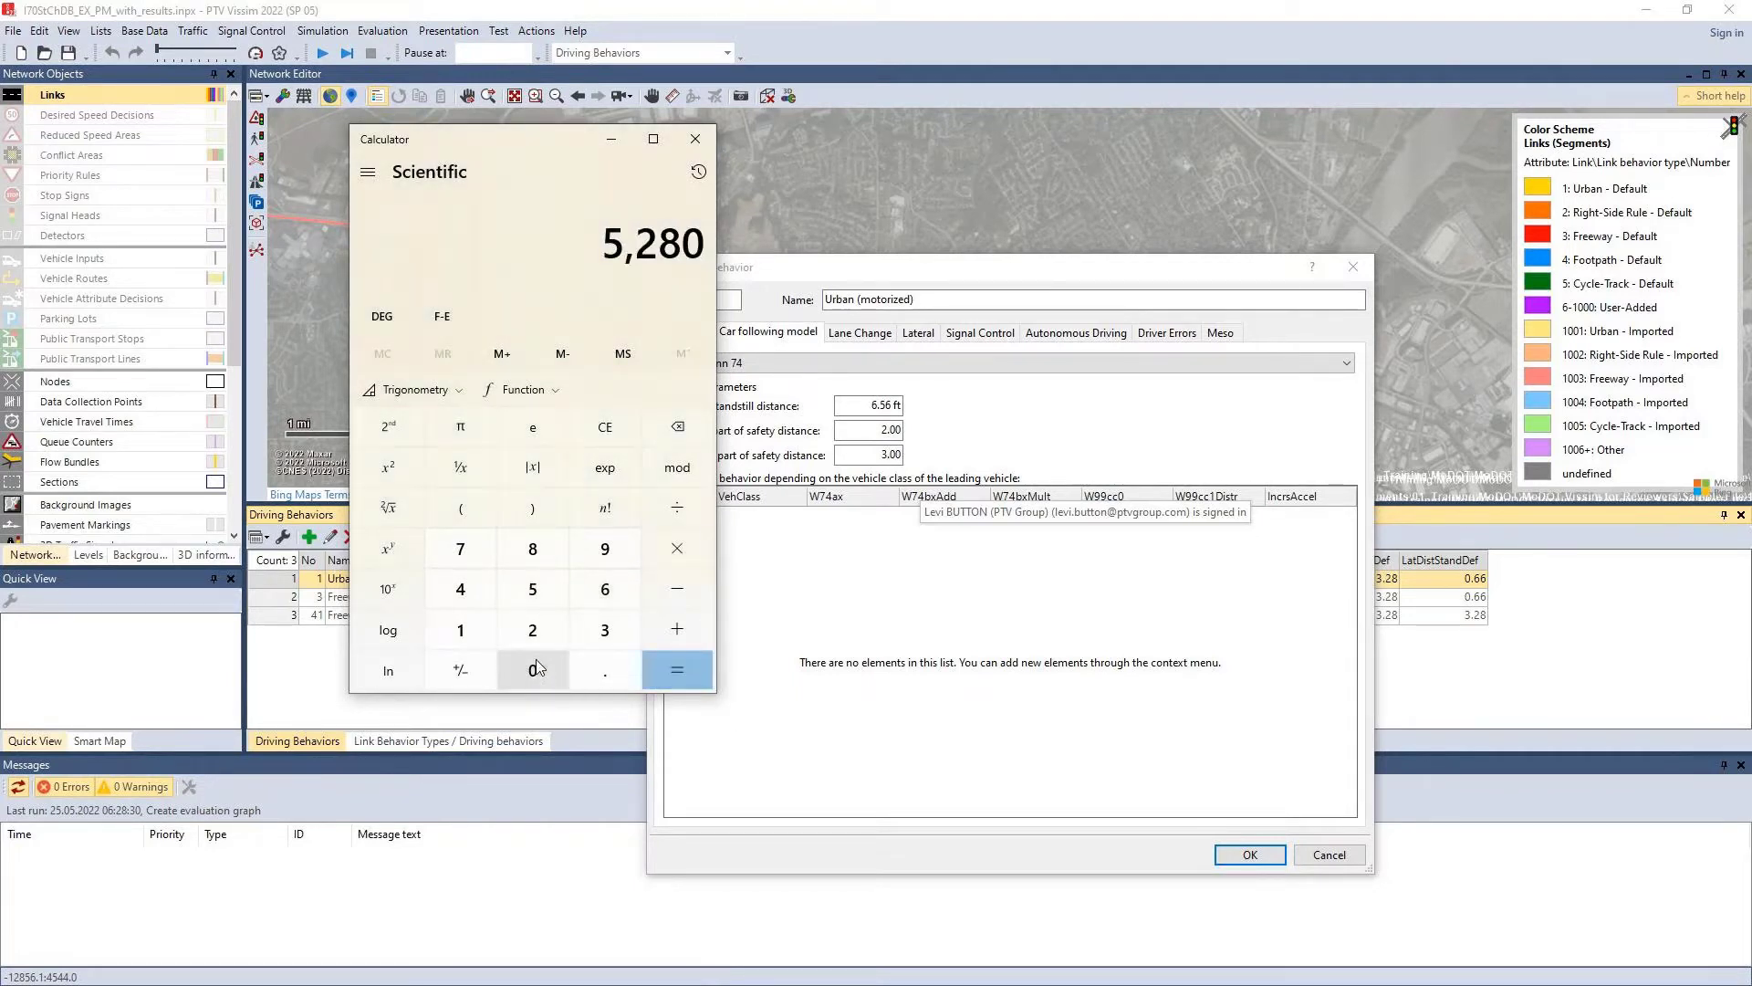
click(667, 503)
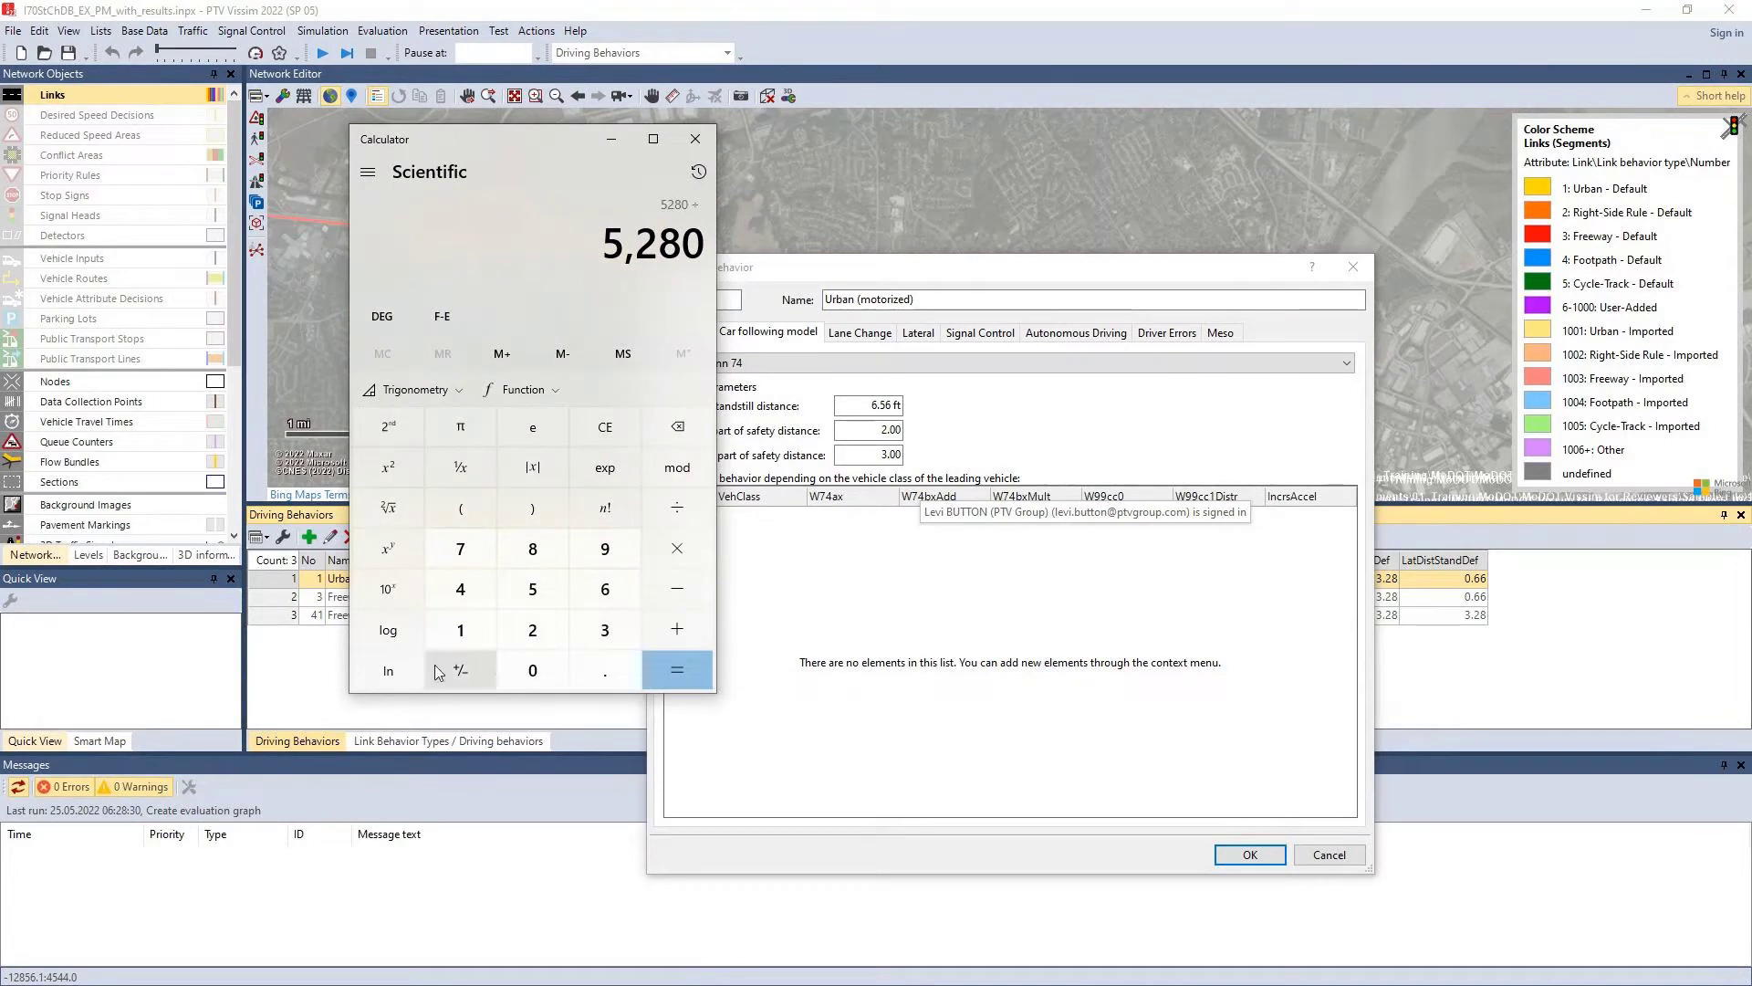
click(459, 629)
double_click(532, 670)
click(663, 677)
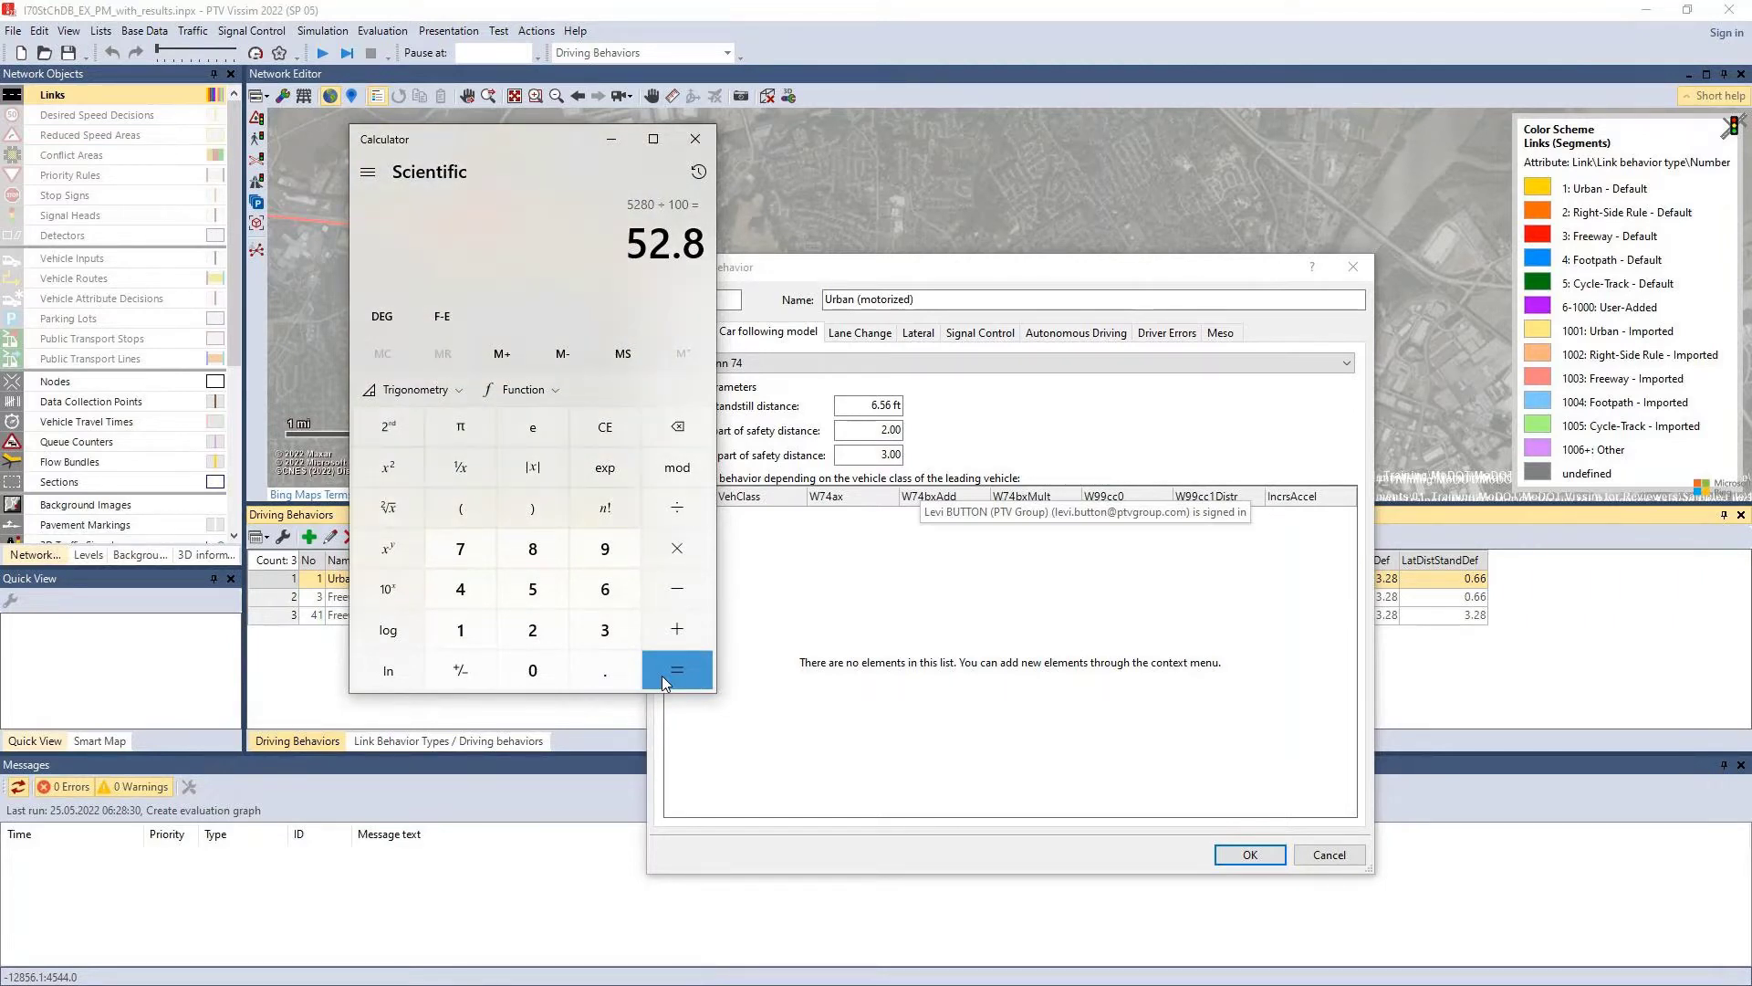
Step: Calculate 5,280 divided by 150
text(5)
click(530, 634)
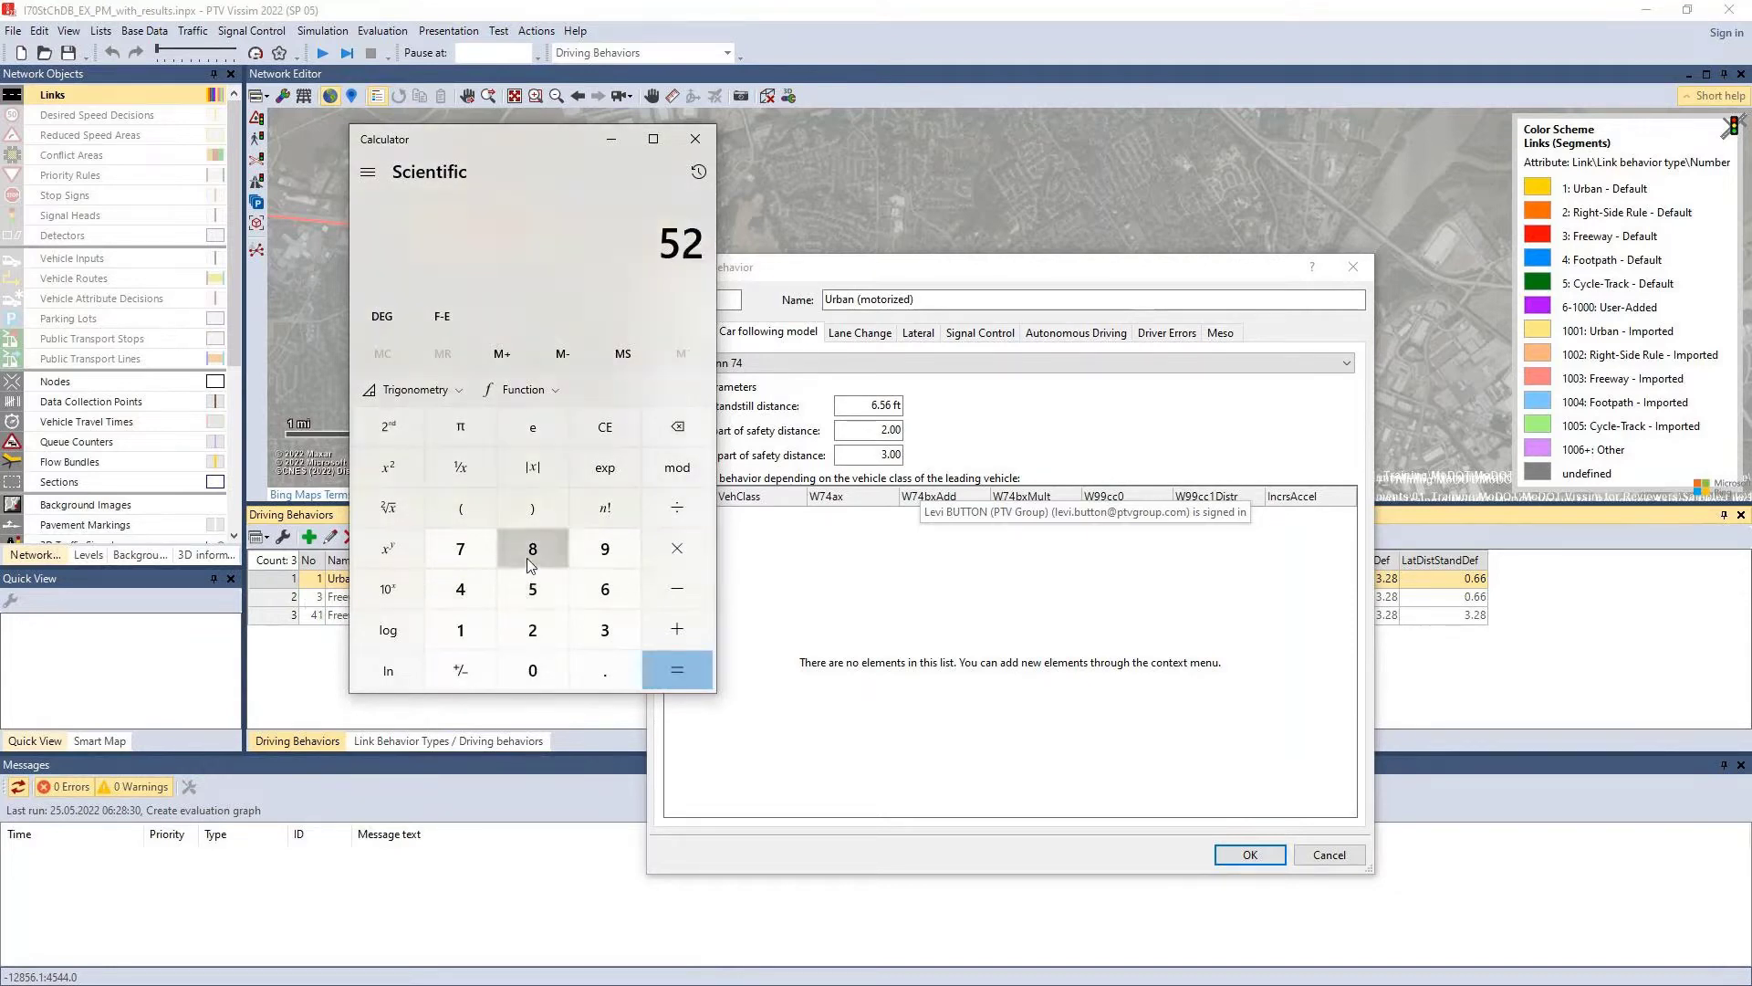
click(533, 549)
click(535, 657)
click(688, 506)
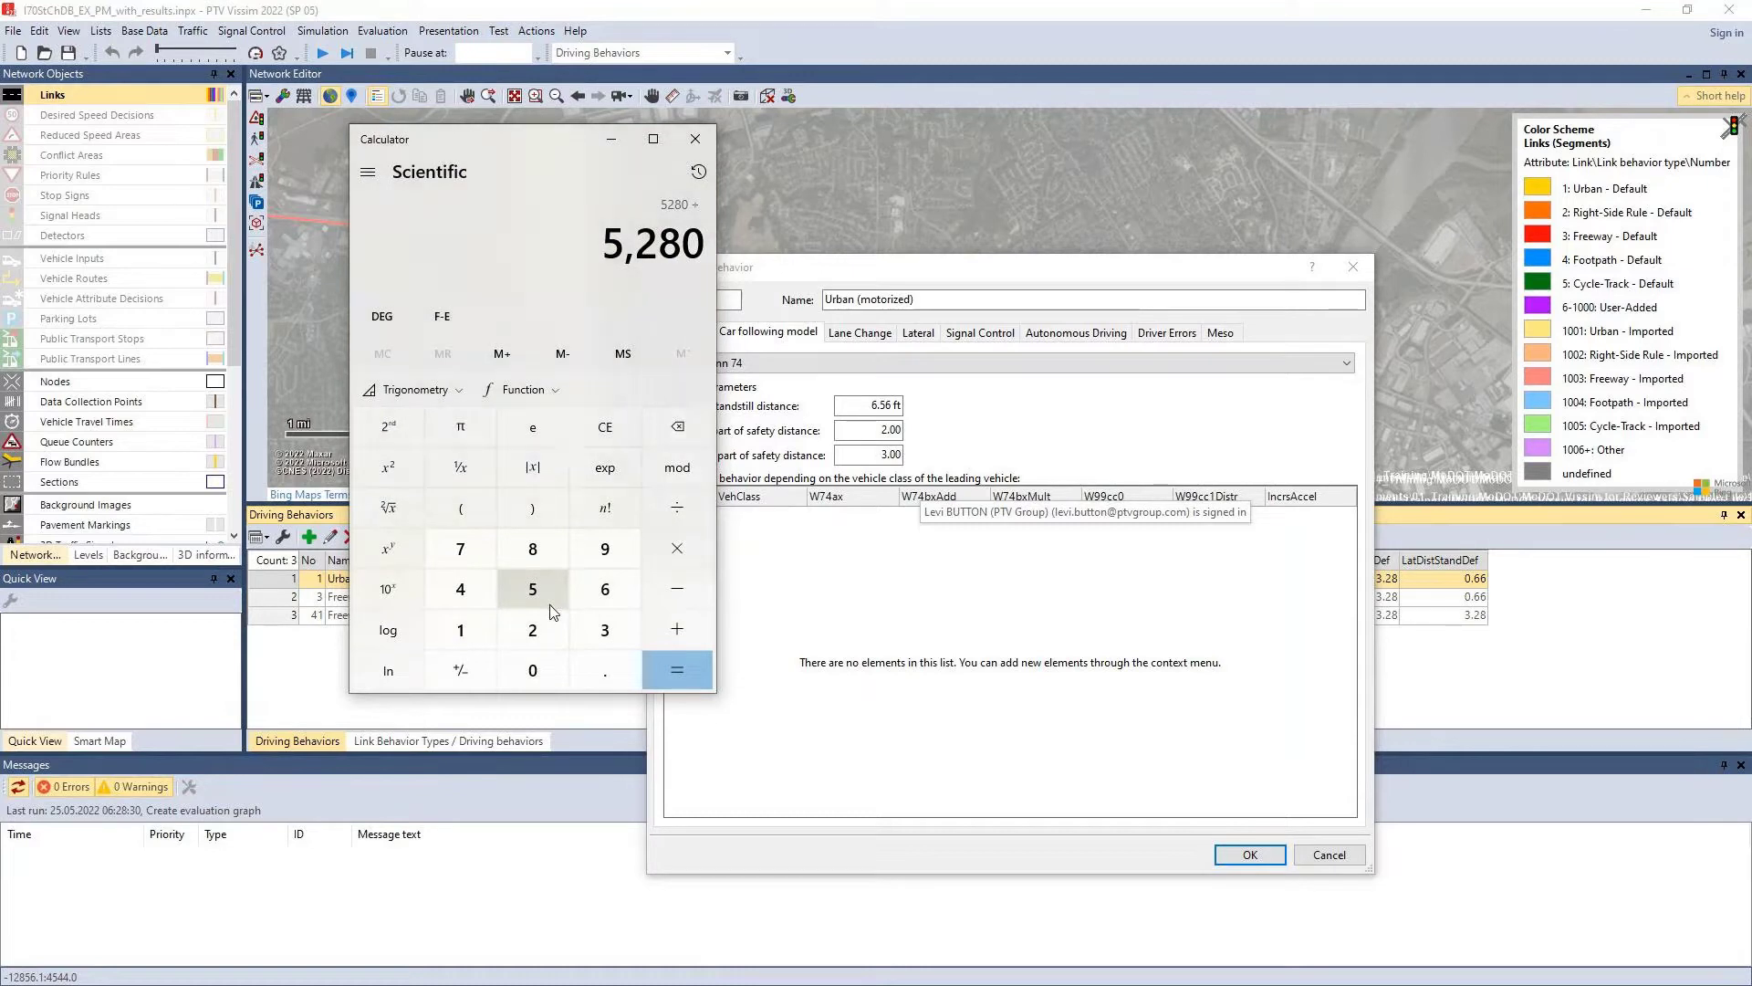
click(470, 628)
click(533, 589)
click(533, 670)
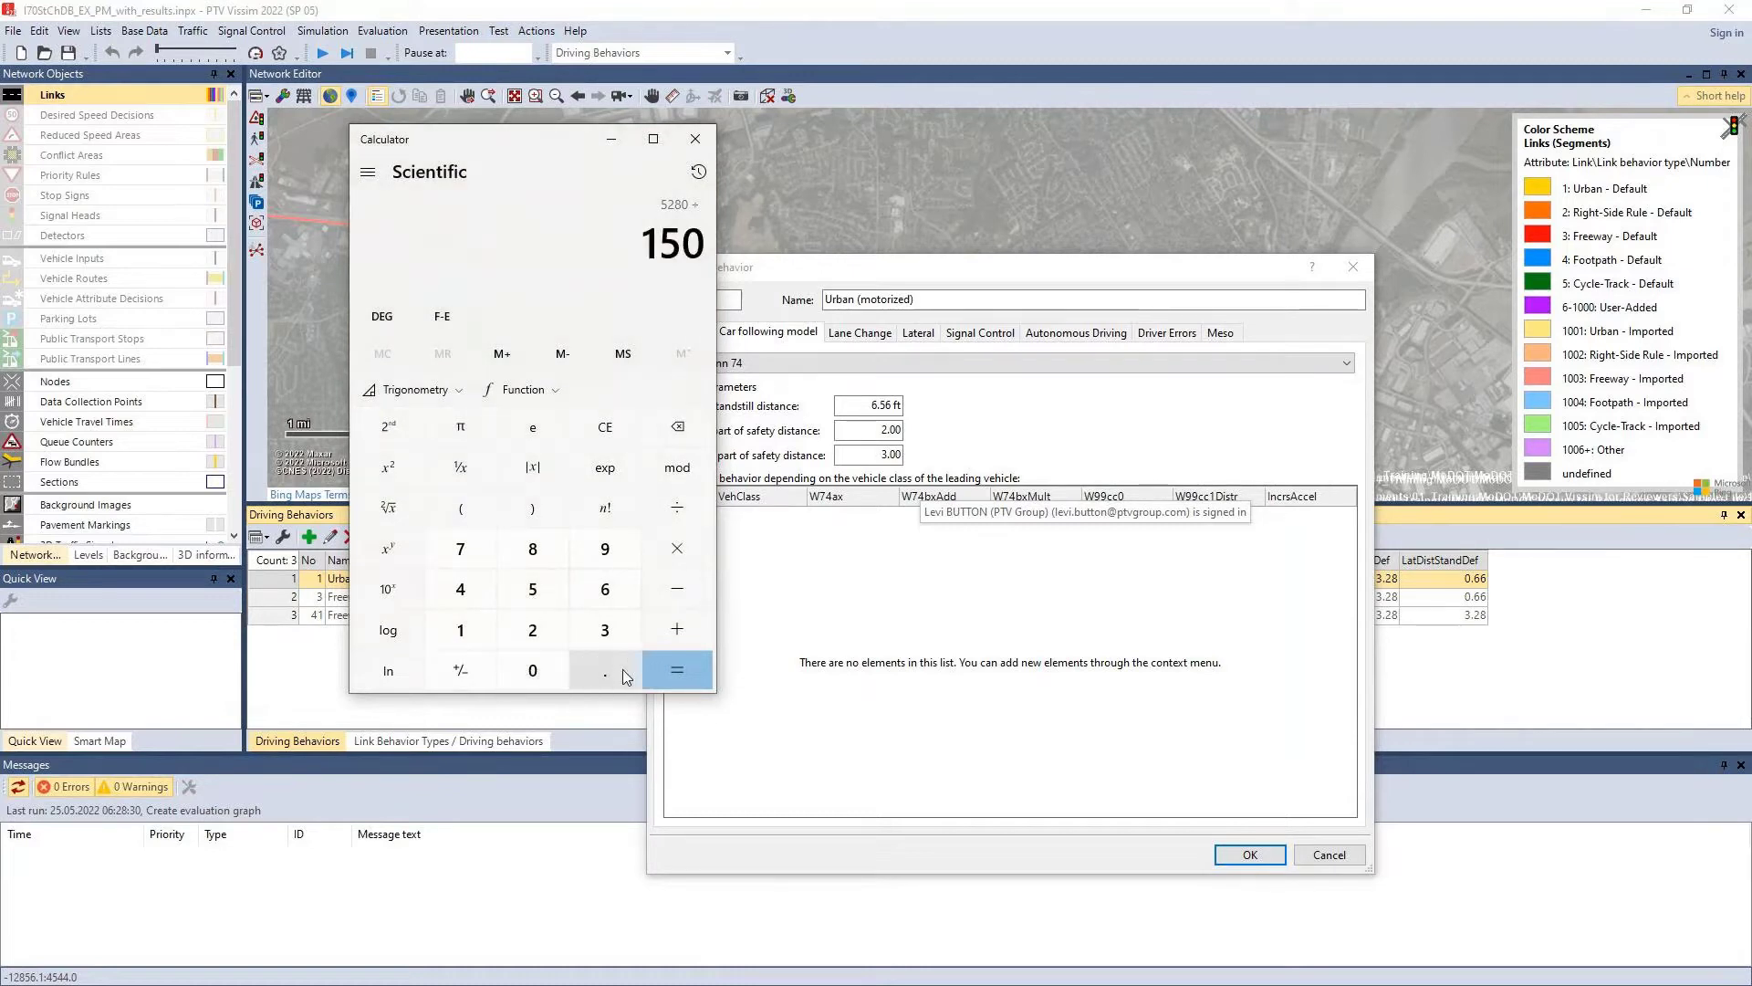
click(681, 673)
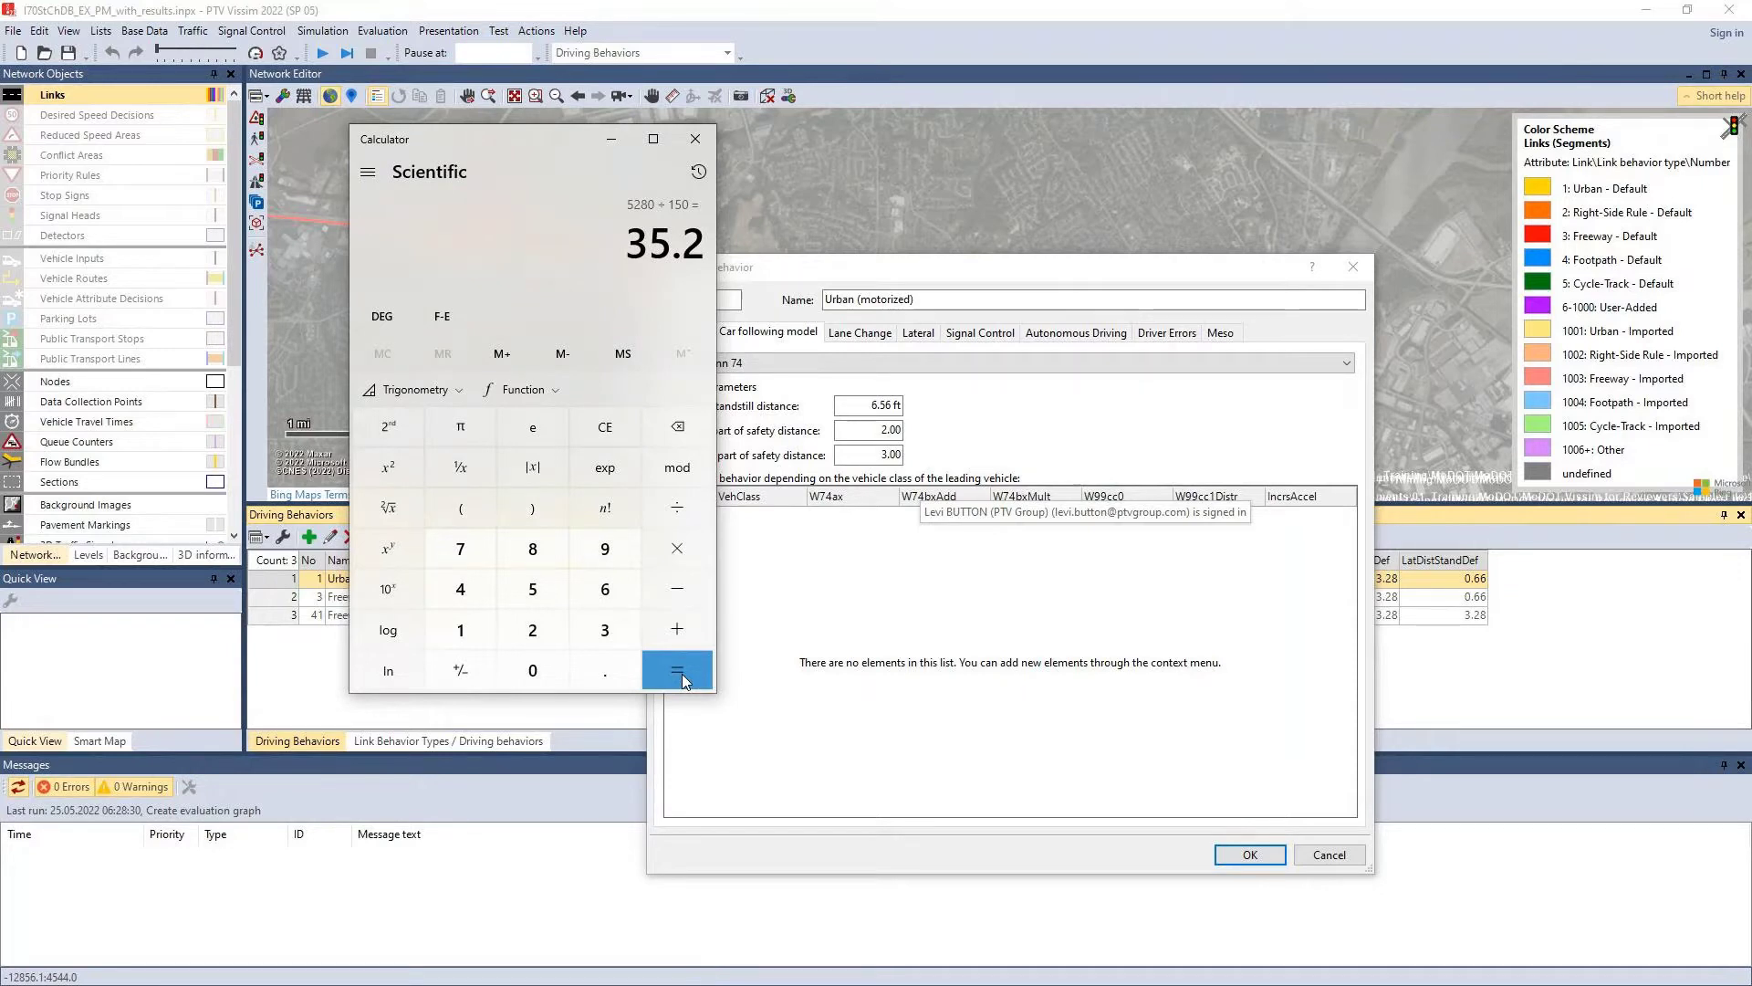
Step: Subtract 15 from the spacing result in the calculator
click(693, 592)
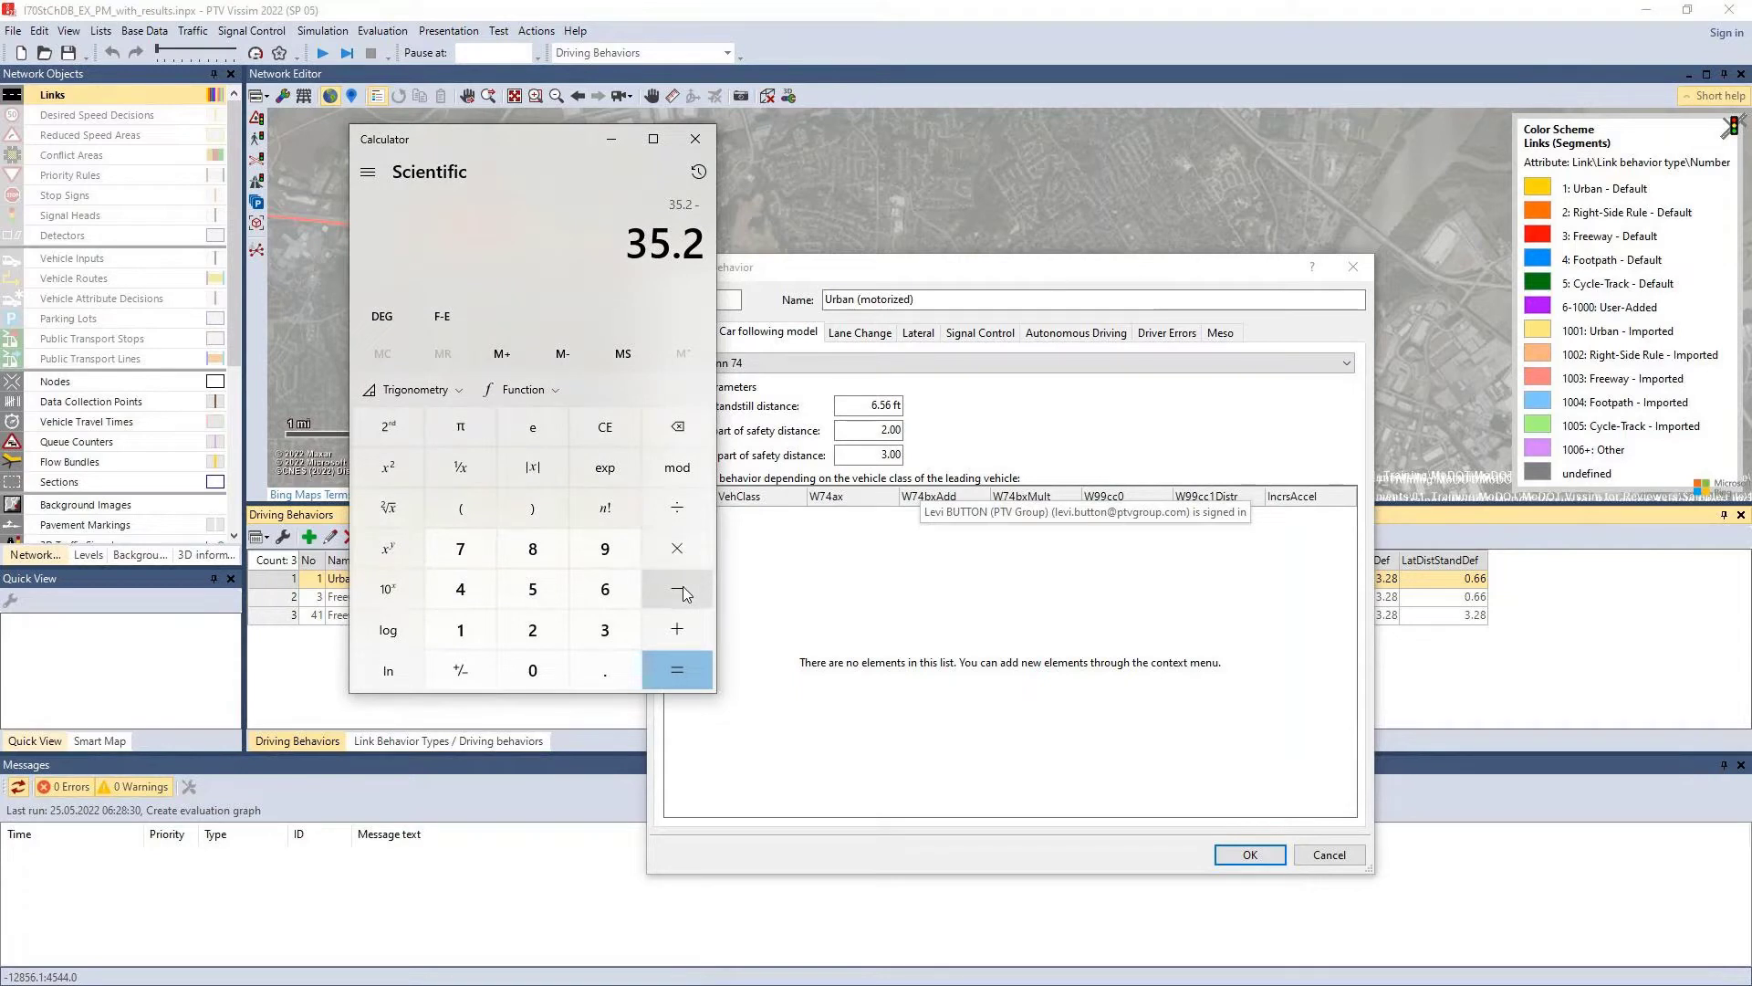
click(461, 630)
click(542, 599)
click(679, 680)
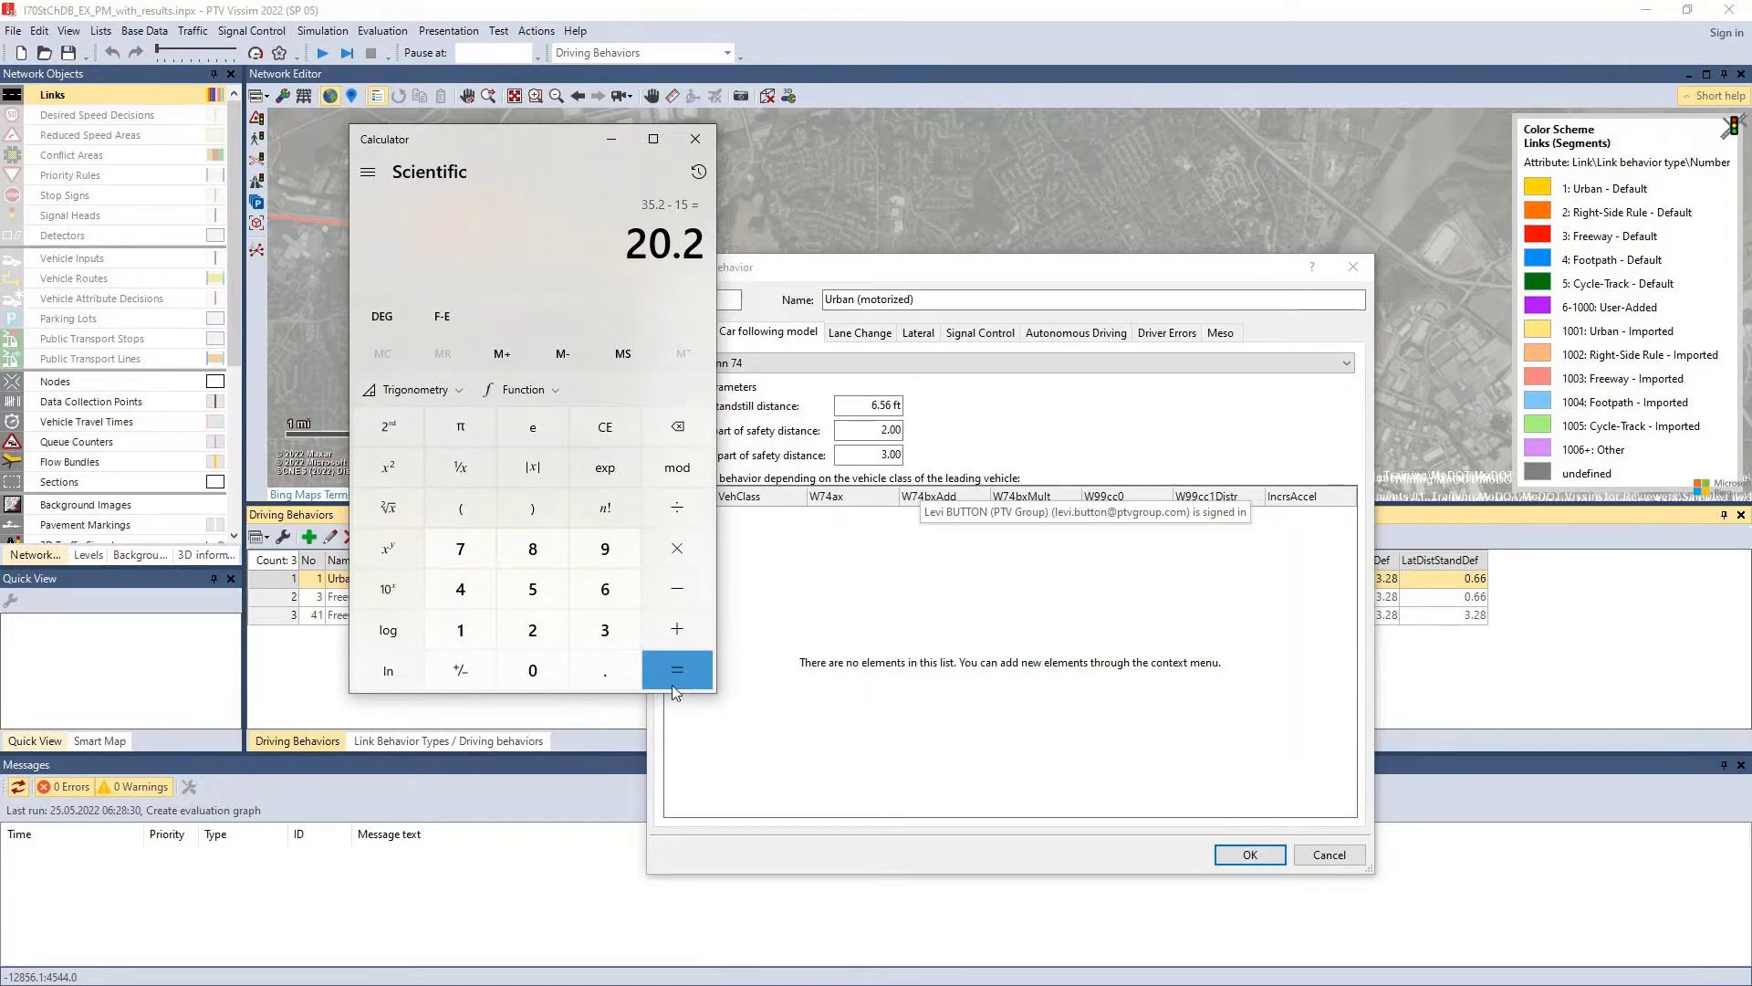
Step: Return to PTV Vissim's Driving Behavior dialog, highlight the average standstill distance value and reposition the dialog
click(844, 408)
drag(844, 408, 1021, 413)
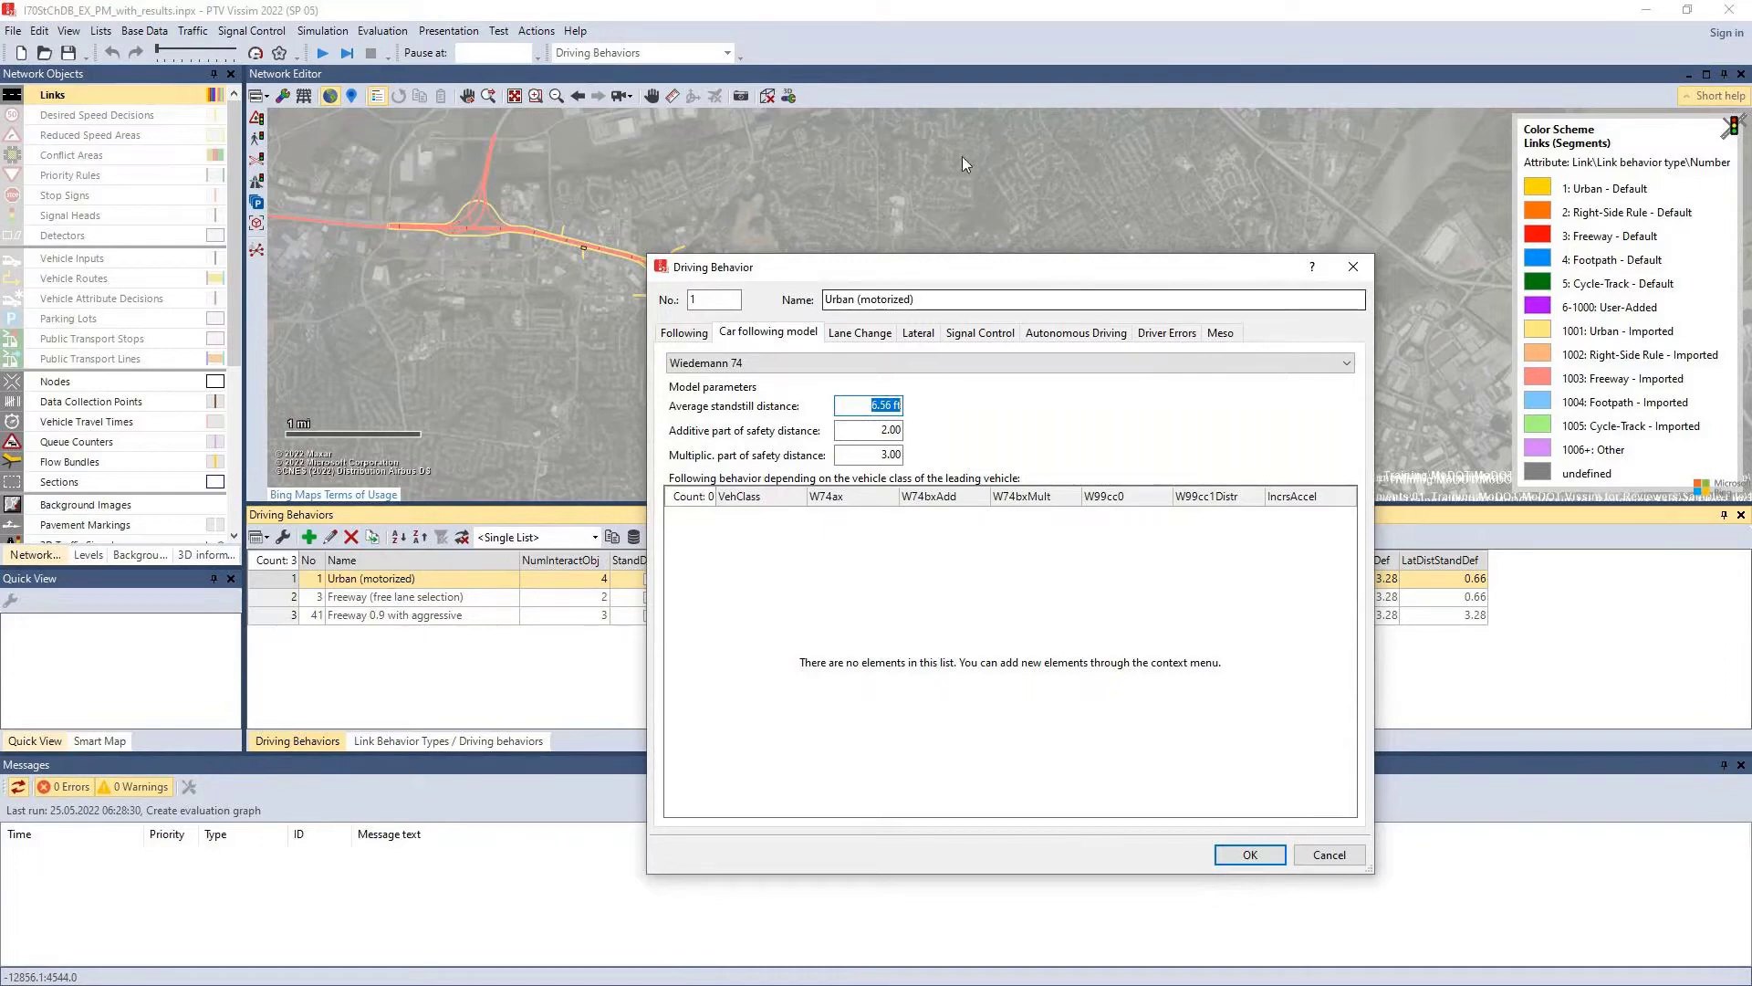
drag(1034, 266, 1019, 138)
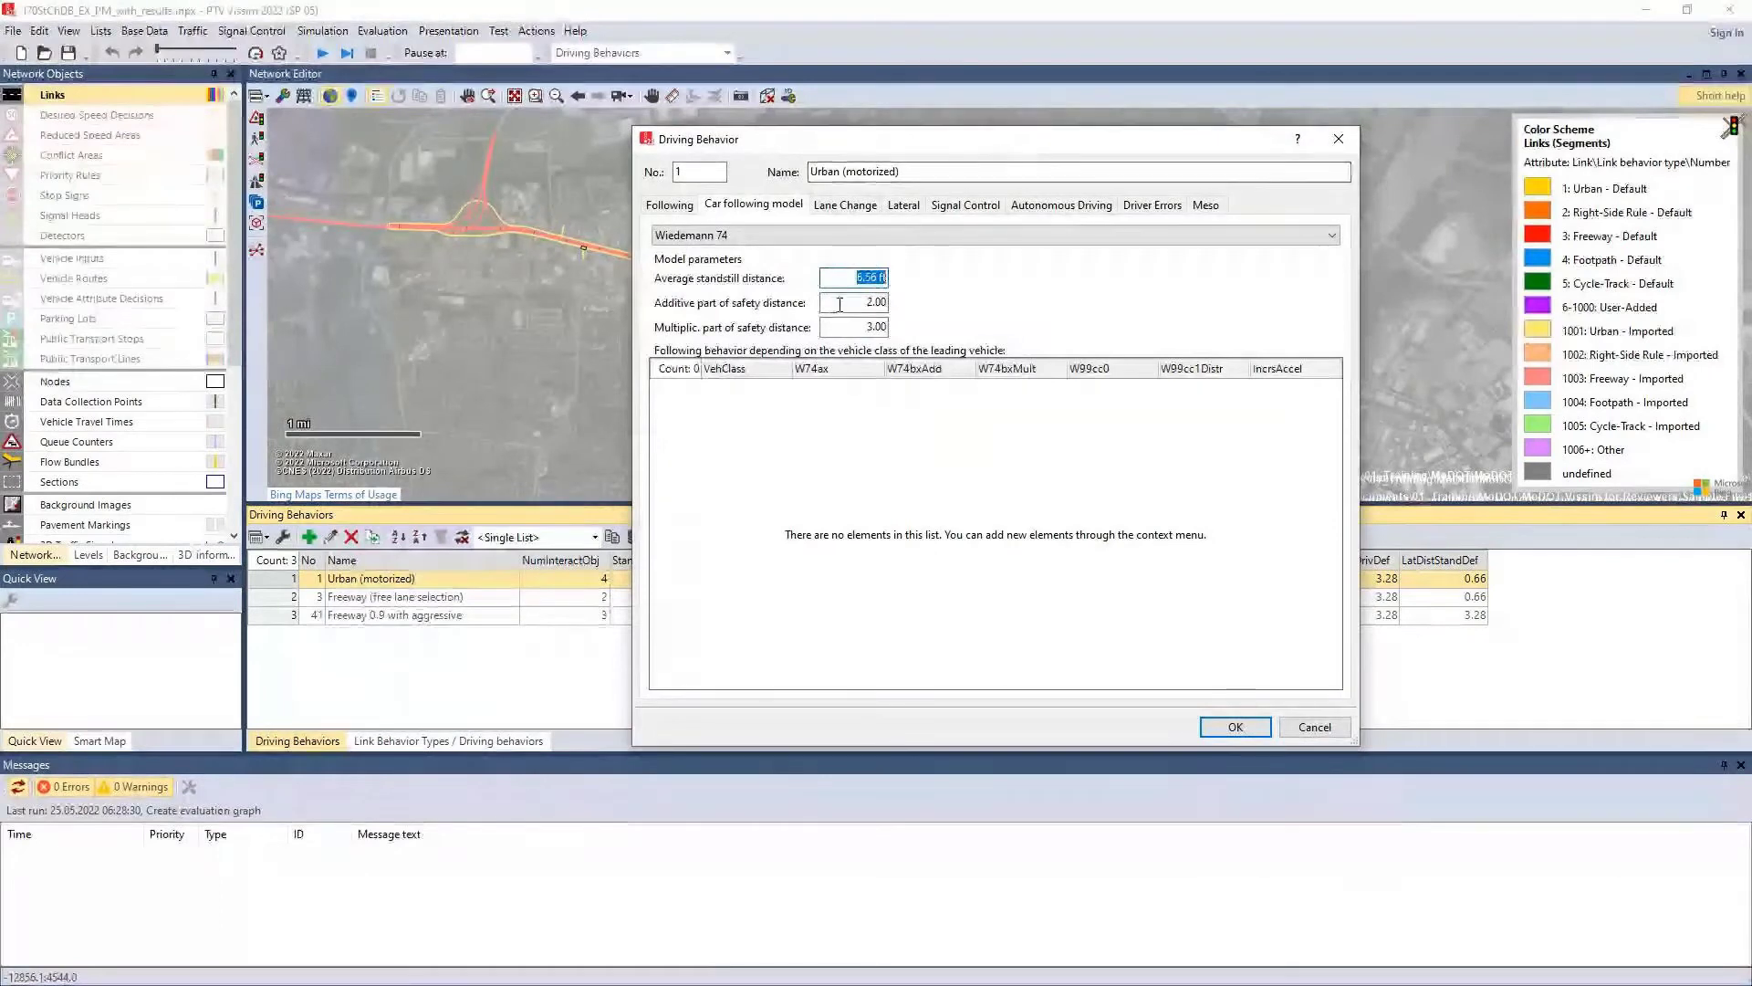
Step: Check the Wiedemann 99 standstill distance and gap time parameters, and set the model back to Wiedemann 74
click(811, 236)
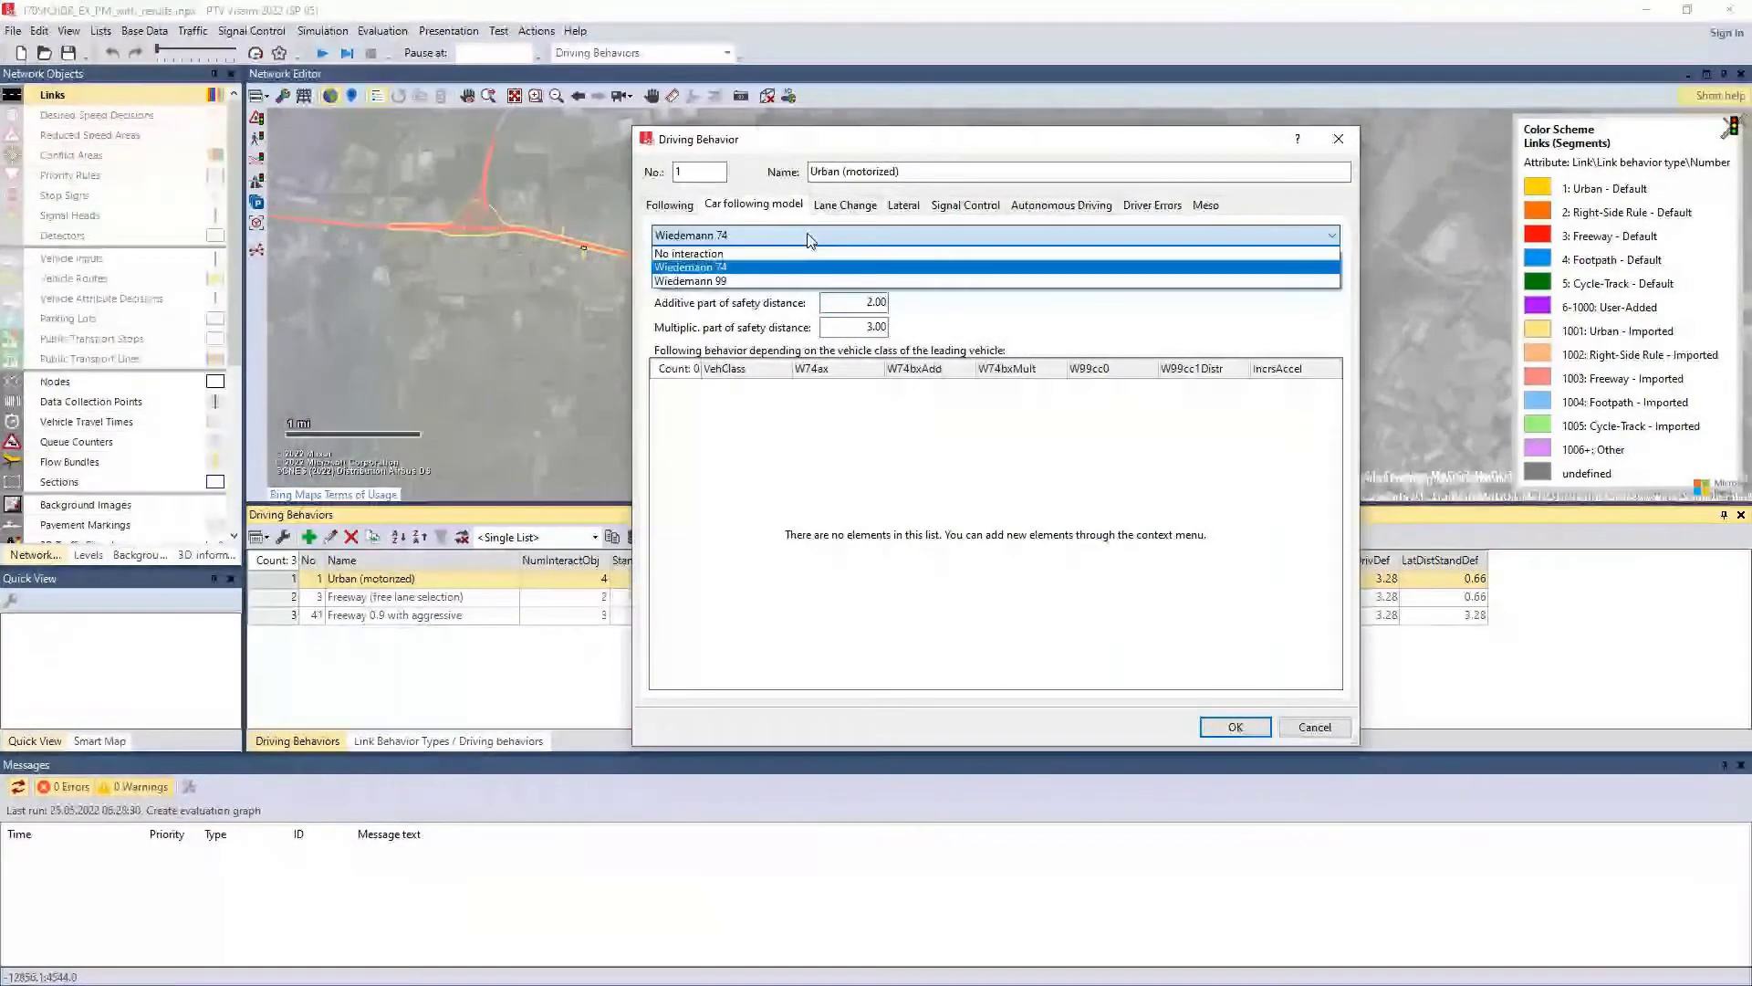
click(817, 280)
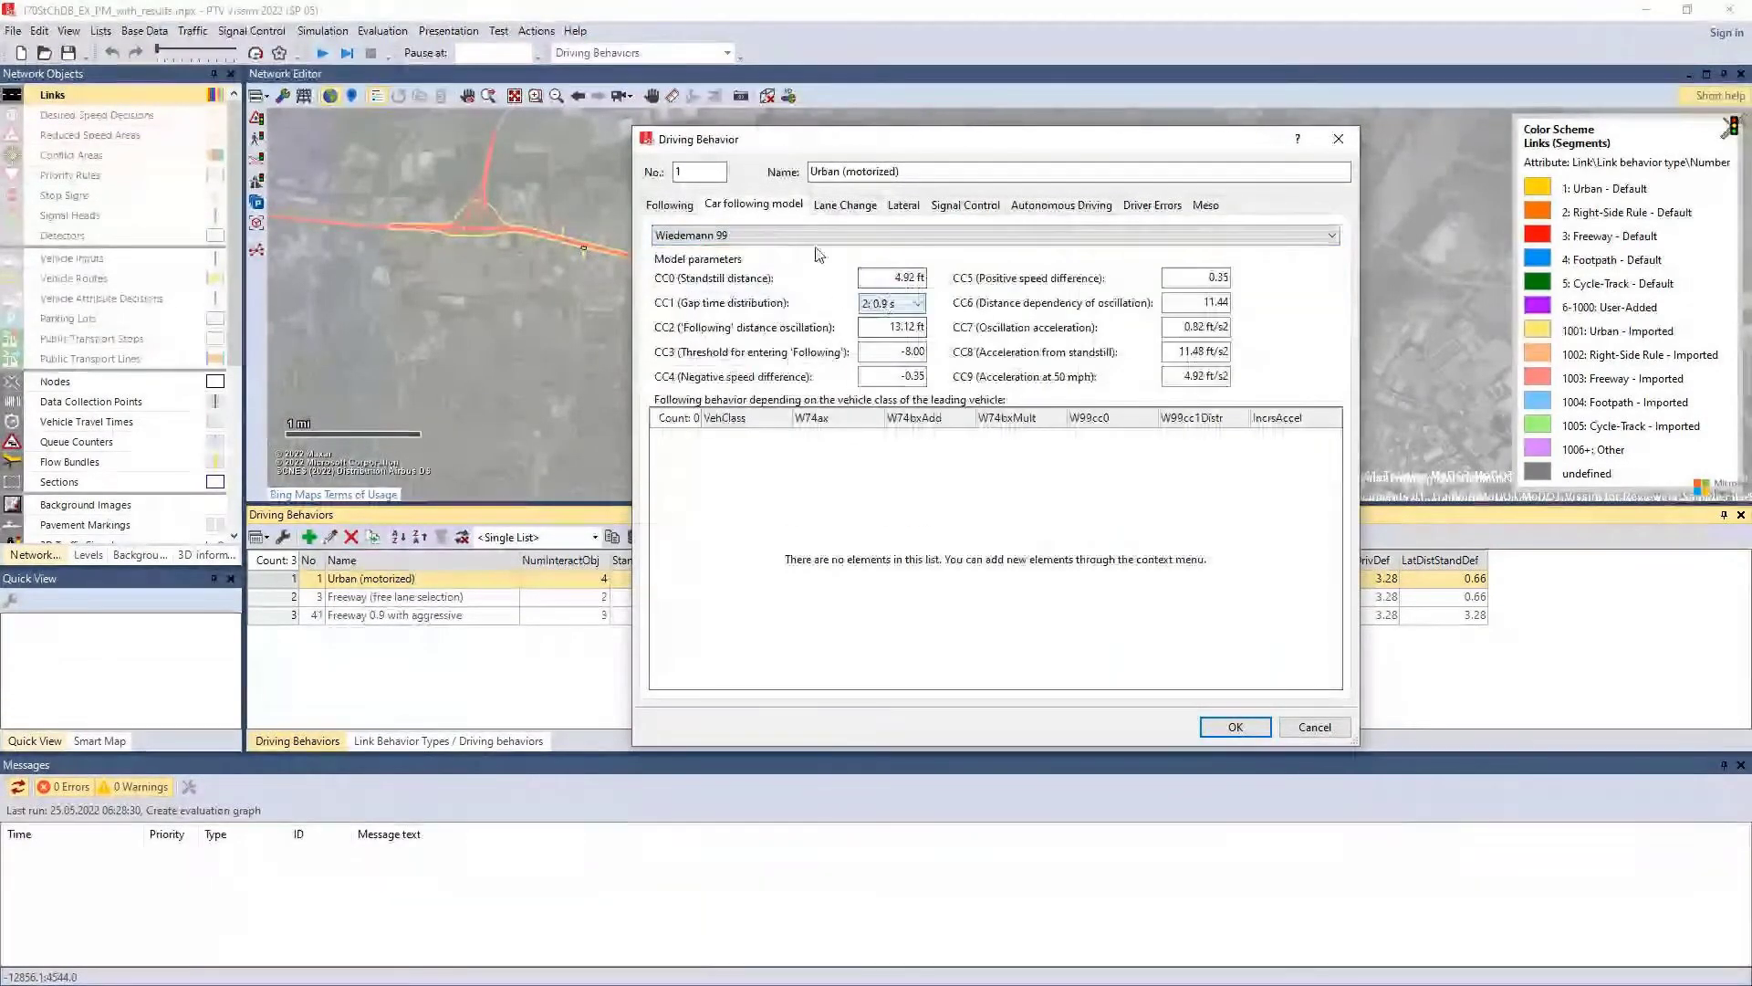
click(776, 235)
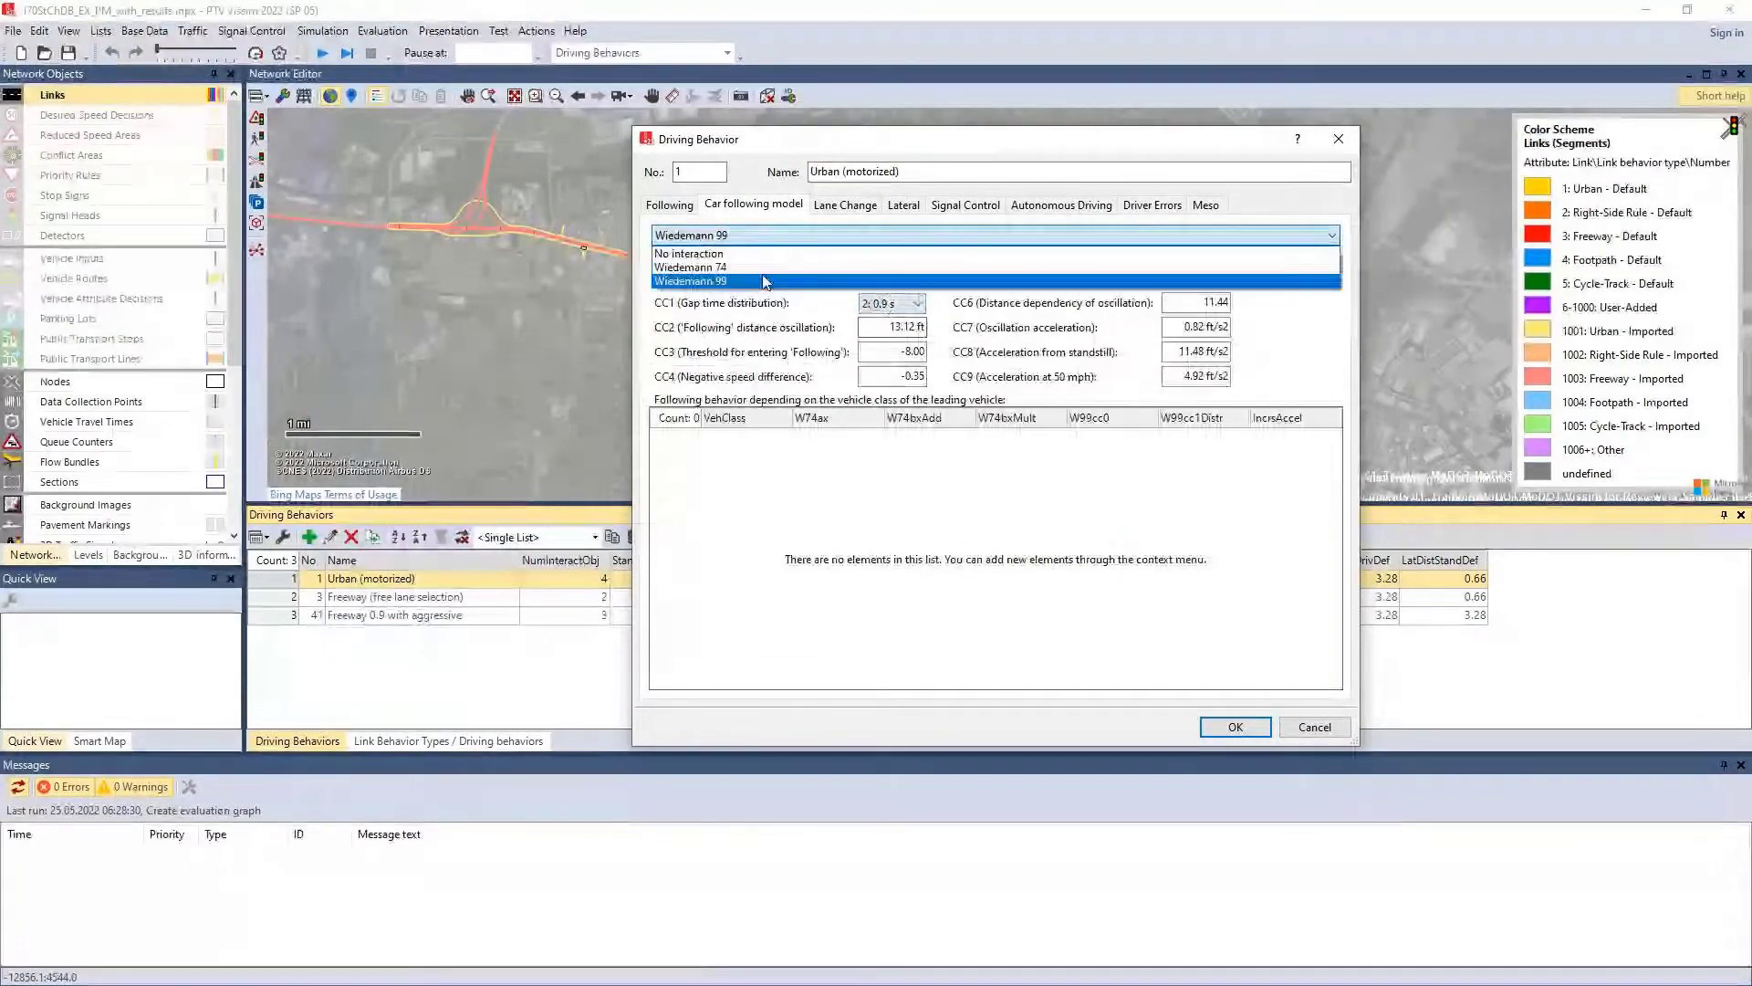
click(764, 267)
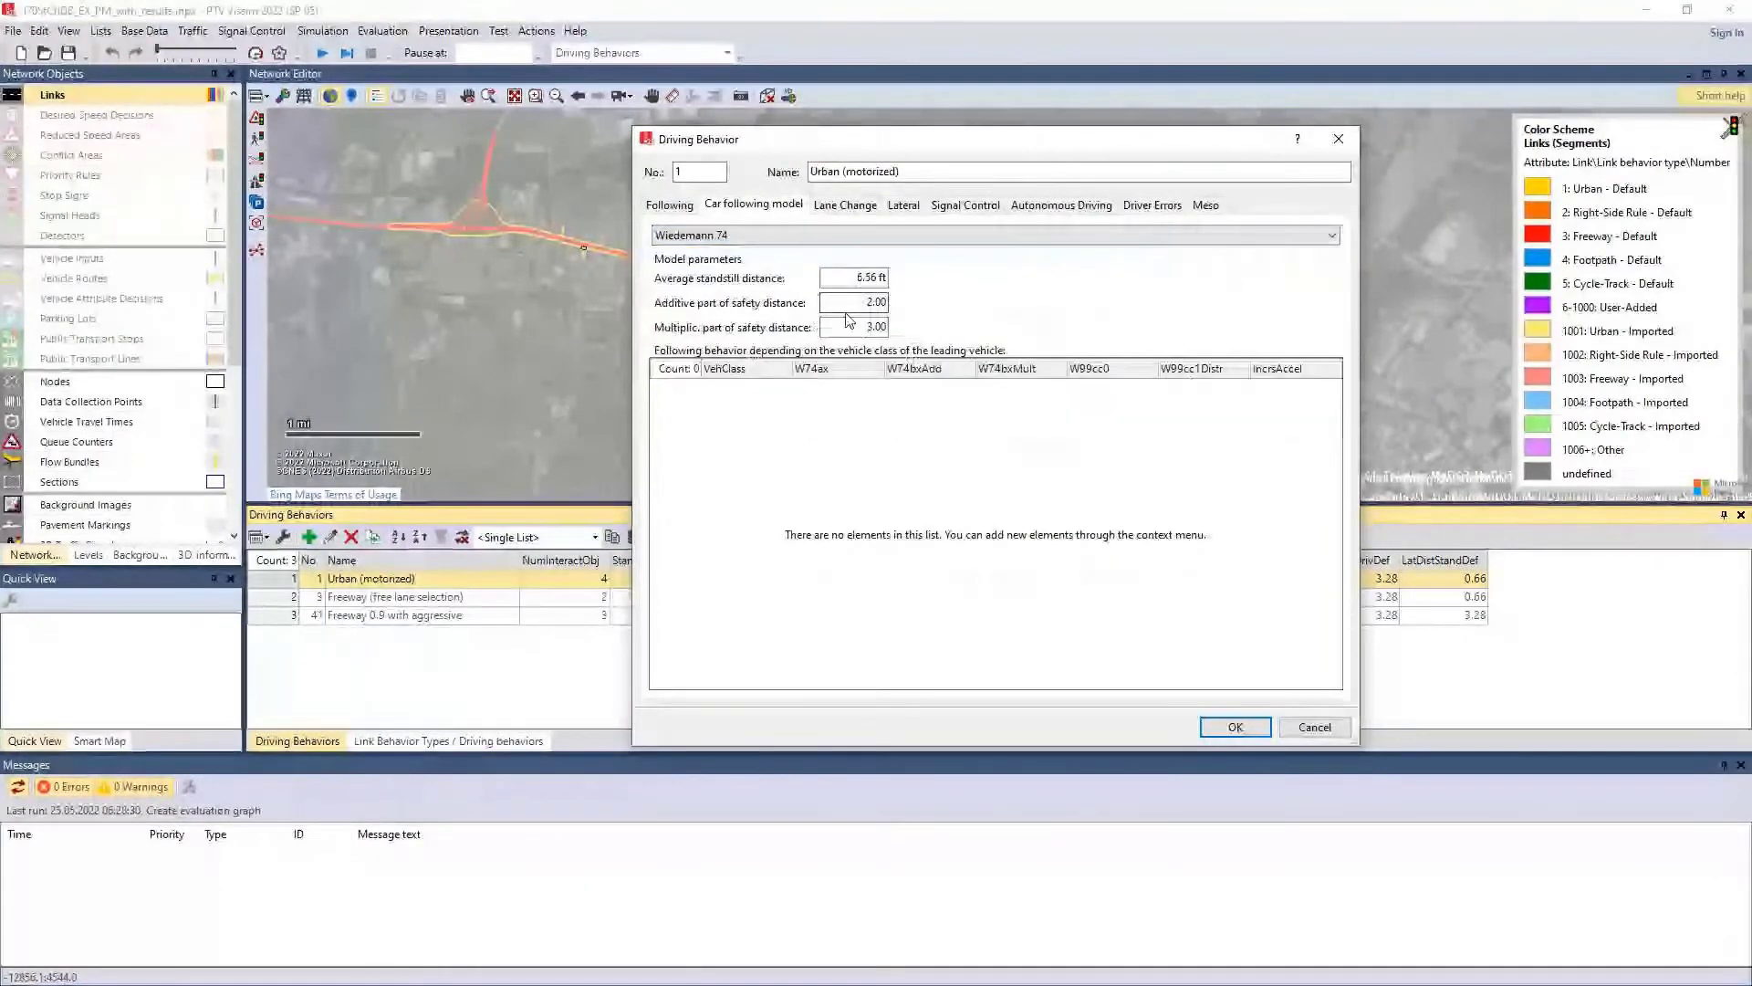
Step: Highlight the additive part of safety distance, then set the Urban (motorized) car following model to Wiedemann 99 and accept the dialog
drag(861, 304, 890, 303)
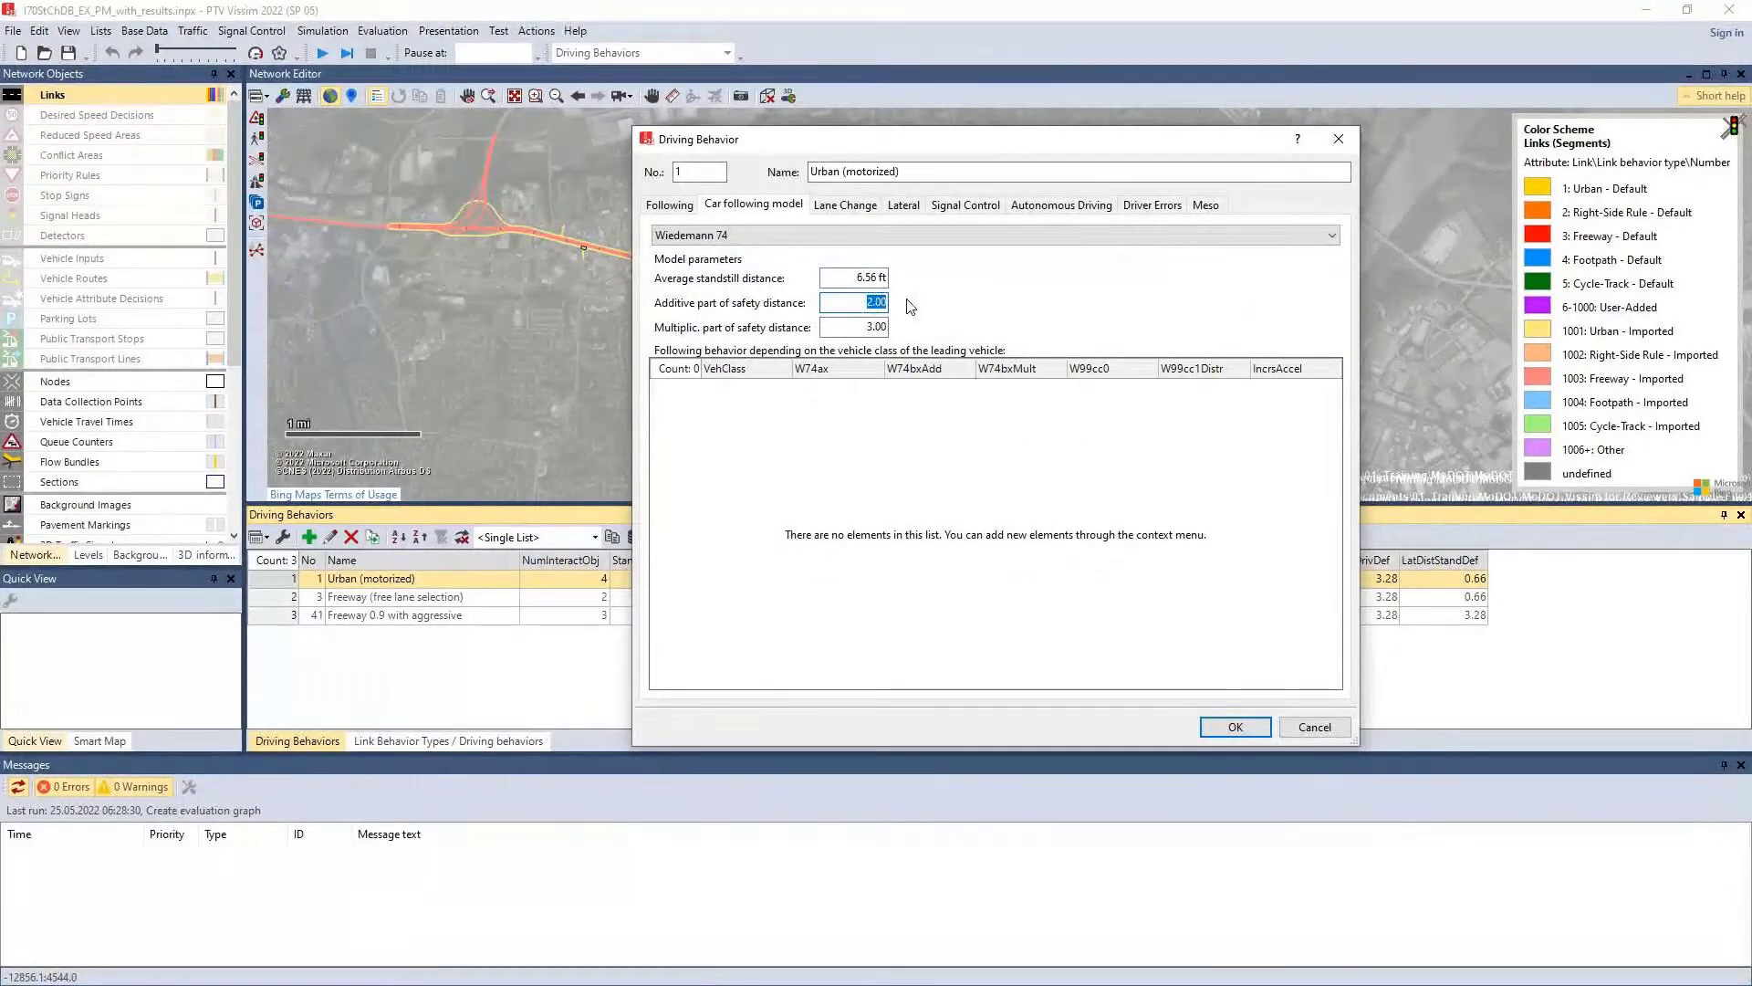
click(871, 235)
click(829, 283)
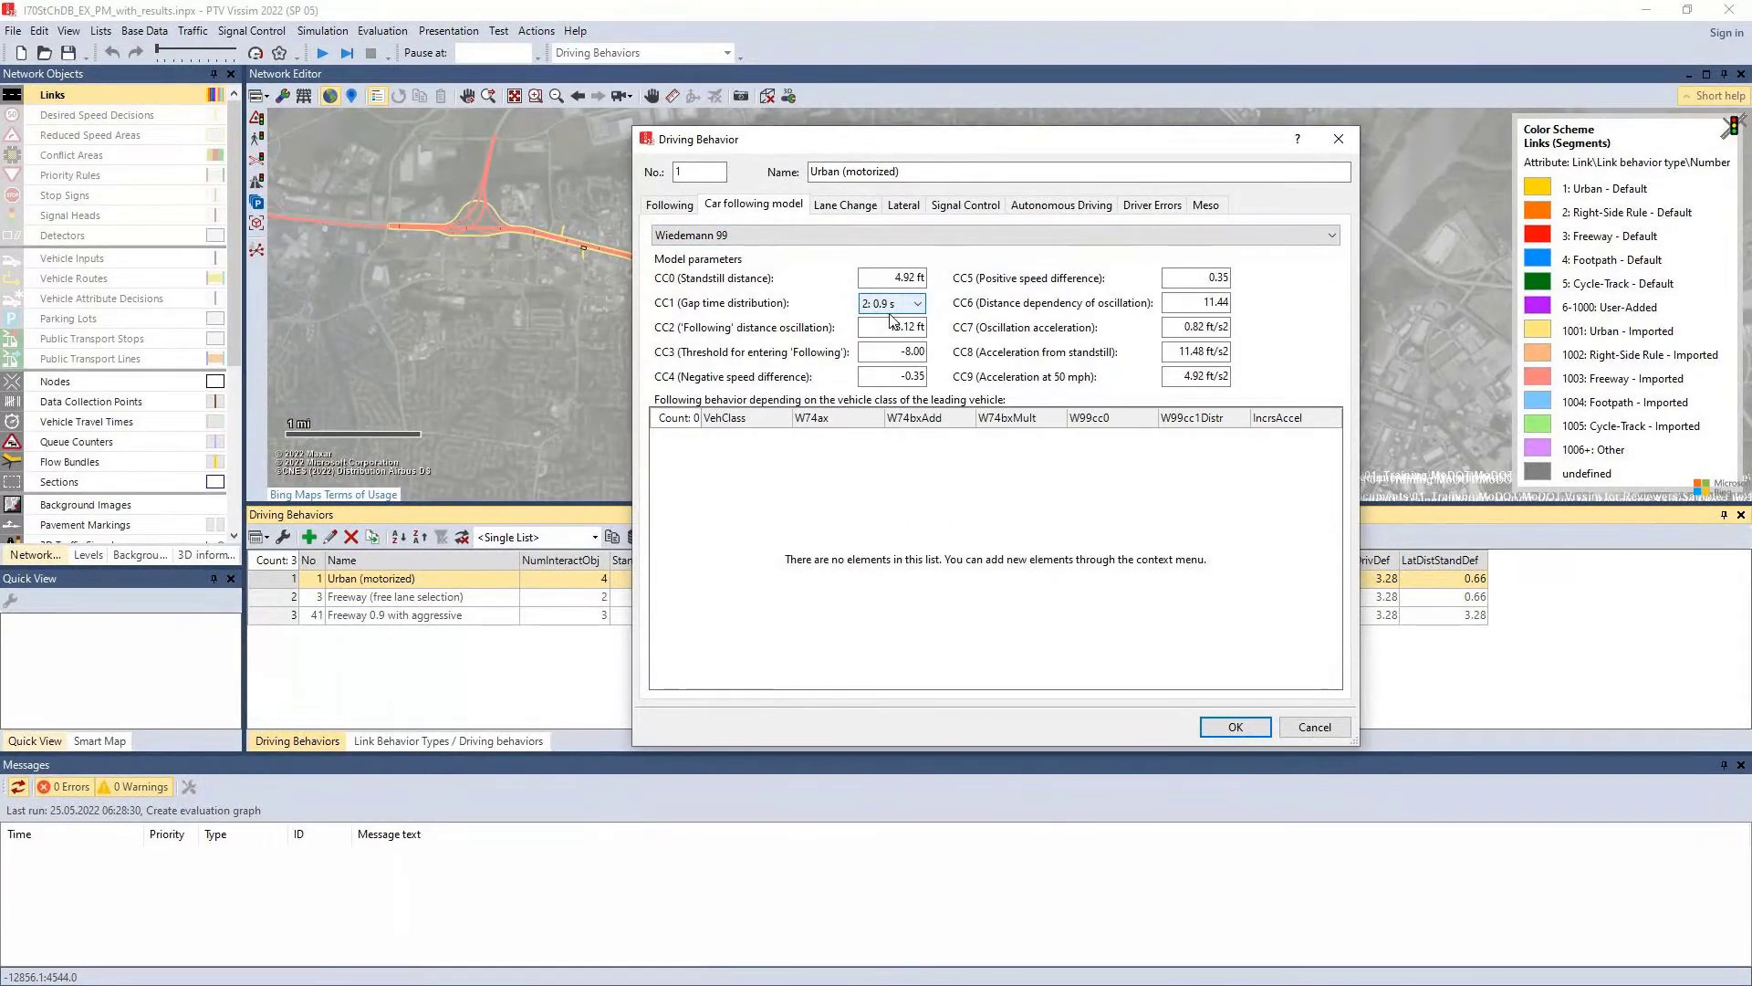
drag(876, 140, 962, 394)
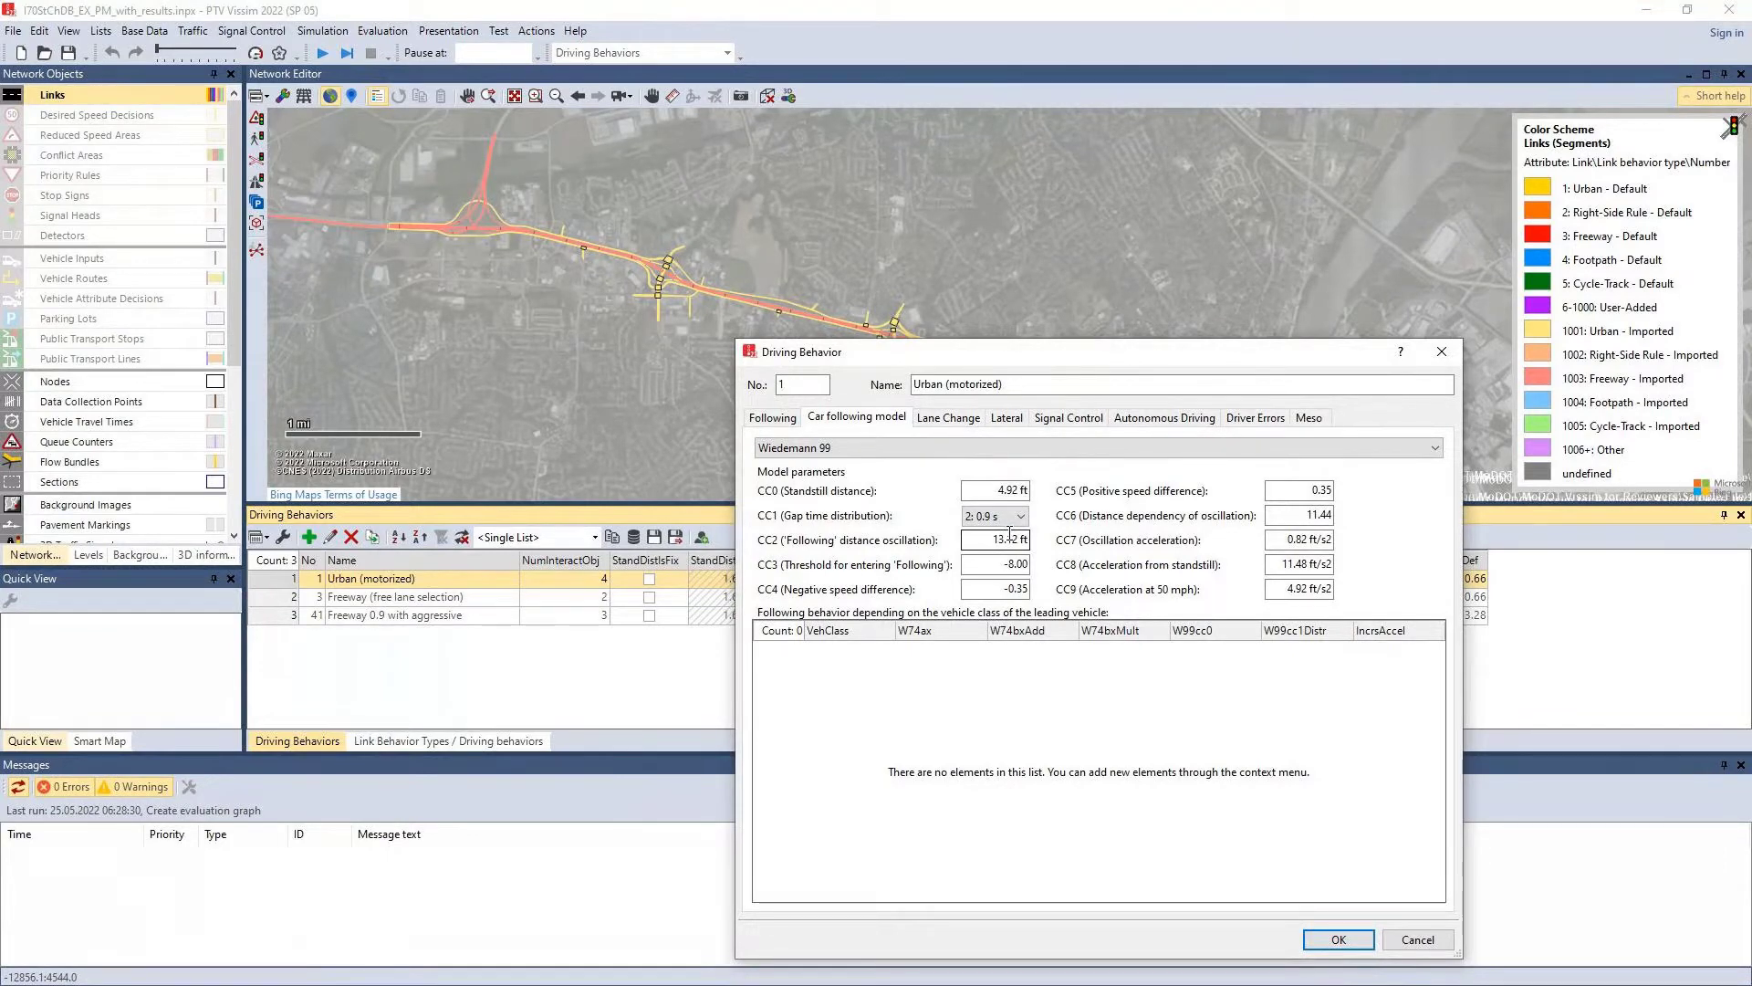
click(1338, 939)
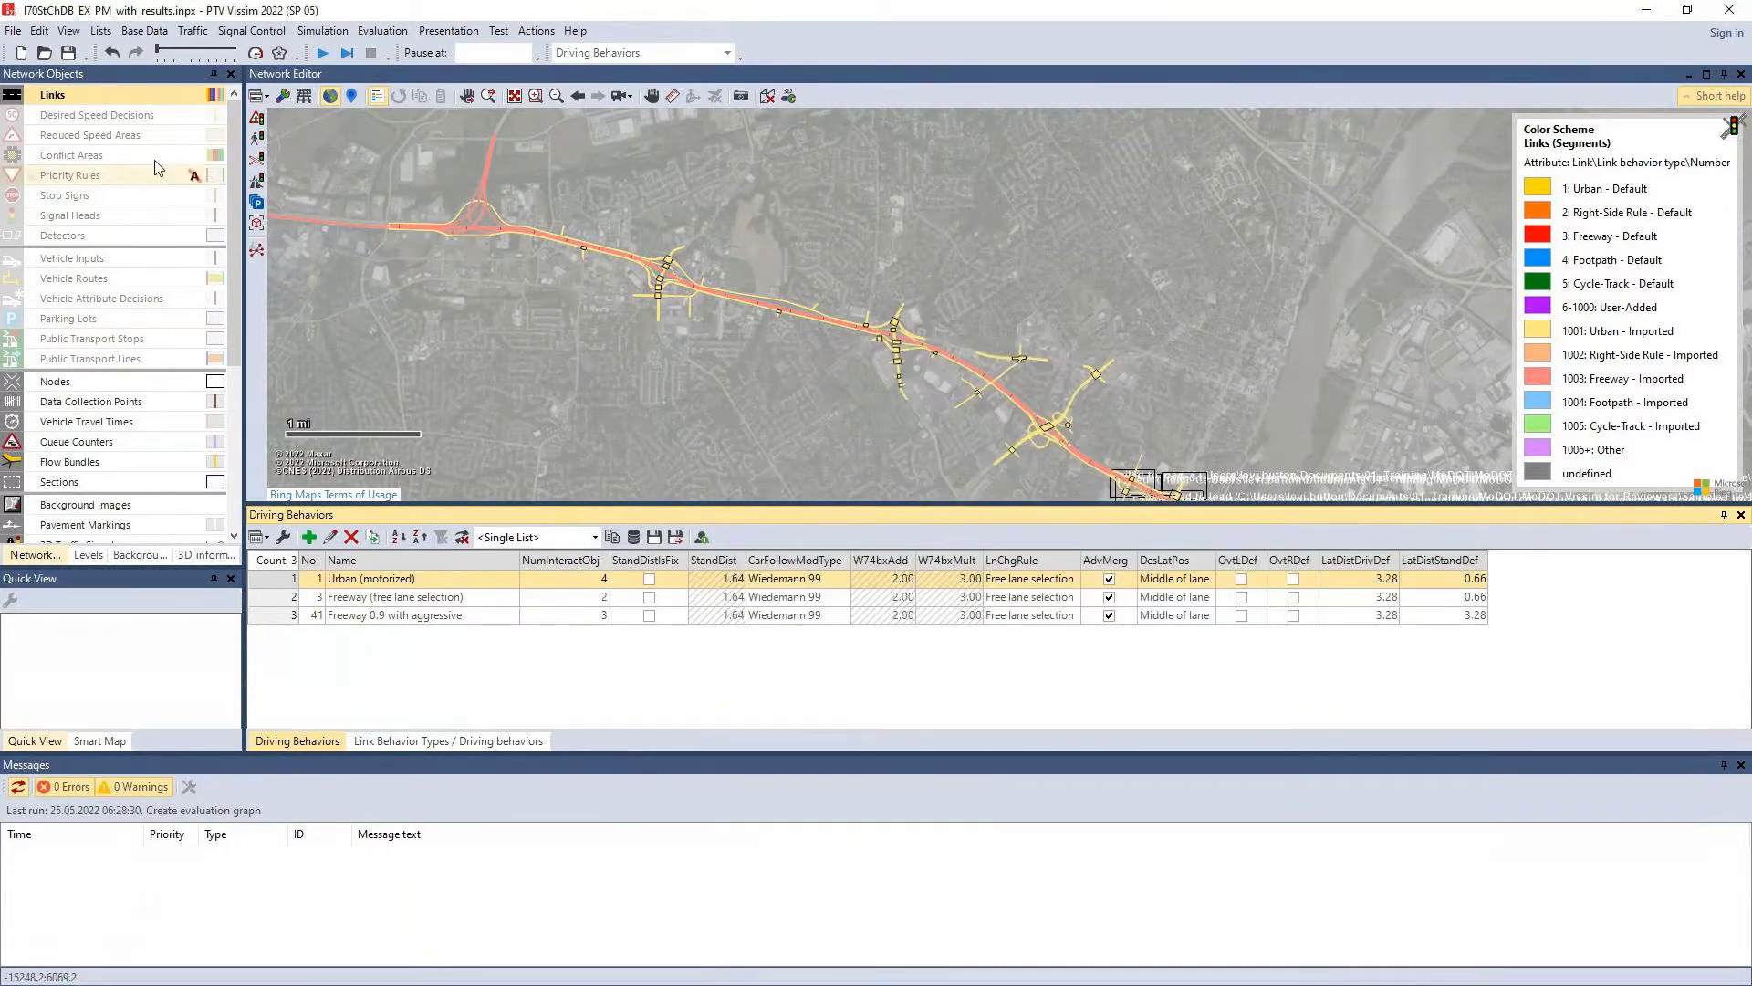
Step: Open the time distributions list and inspect the settings and curve of the 0.9 s distribution number 2
click(137, 32)
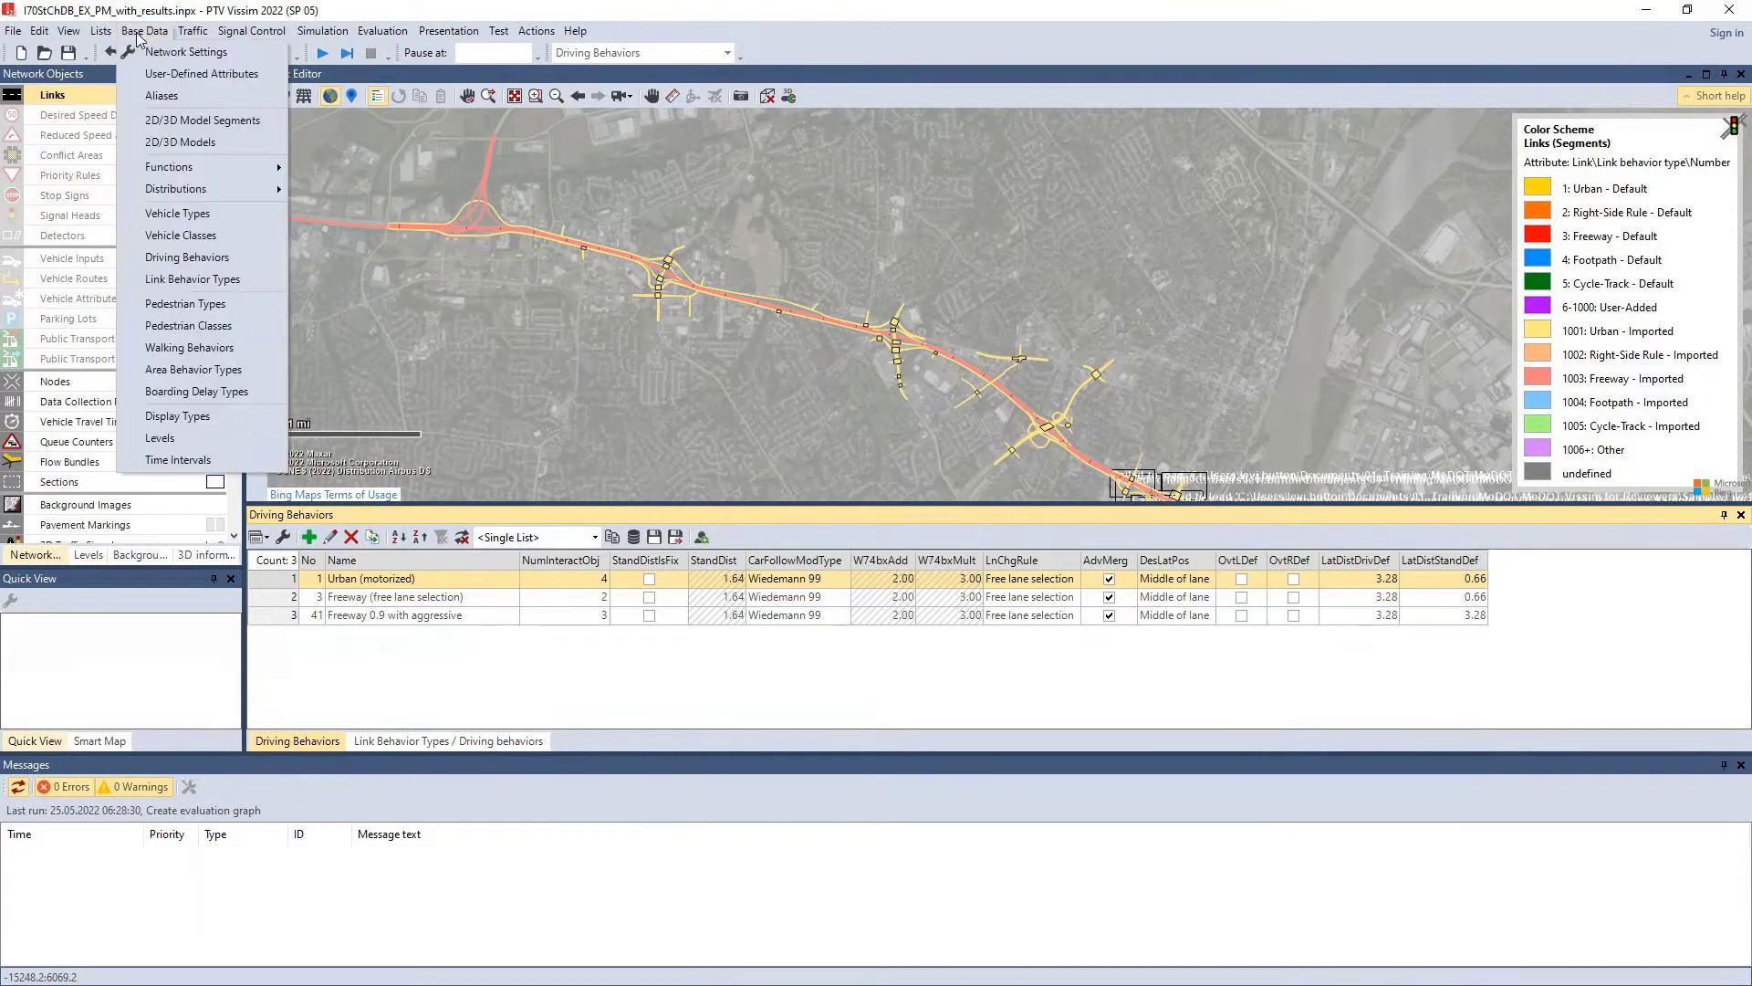
mouse_move(176, 191)
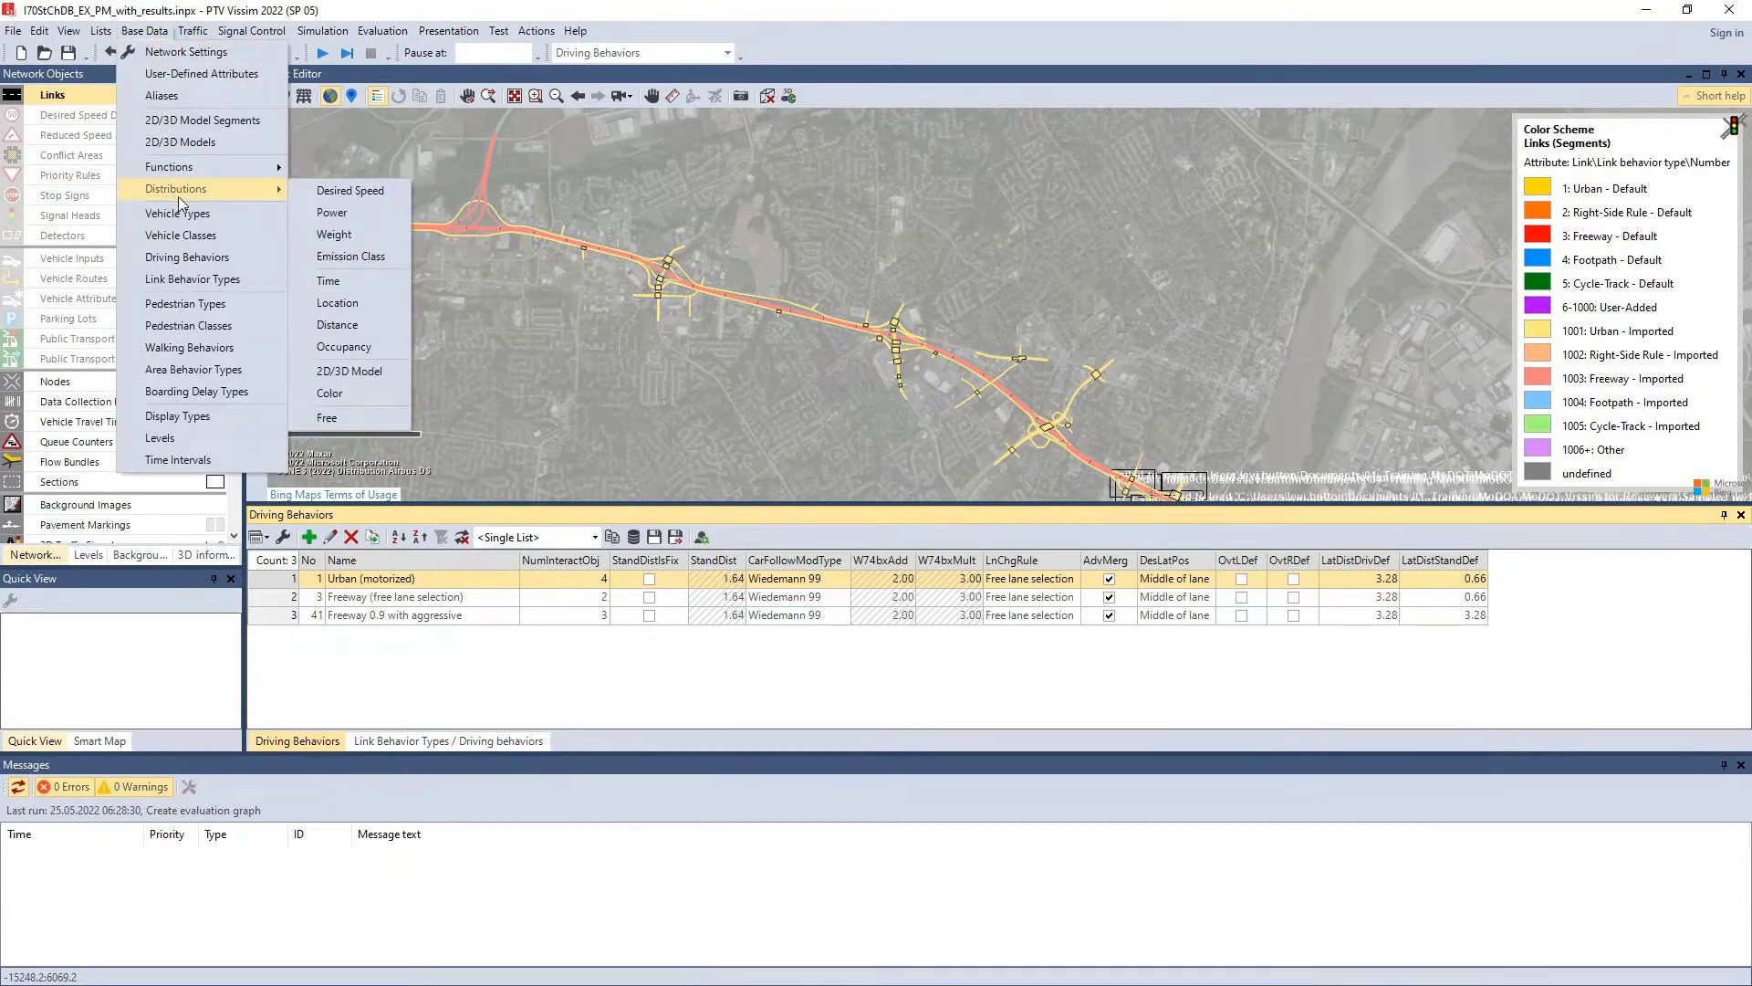
click(330, 284)
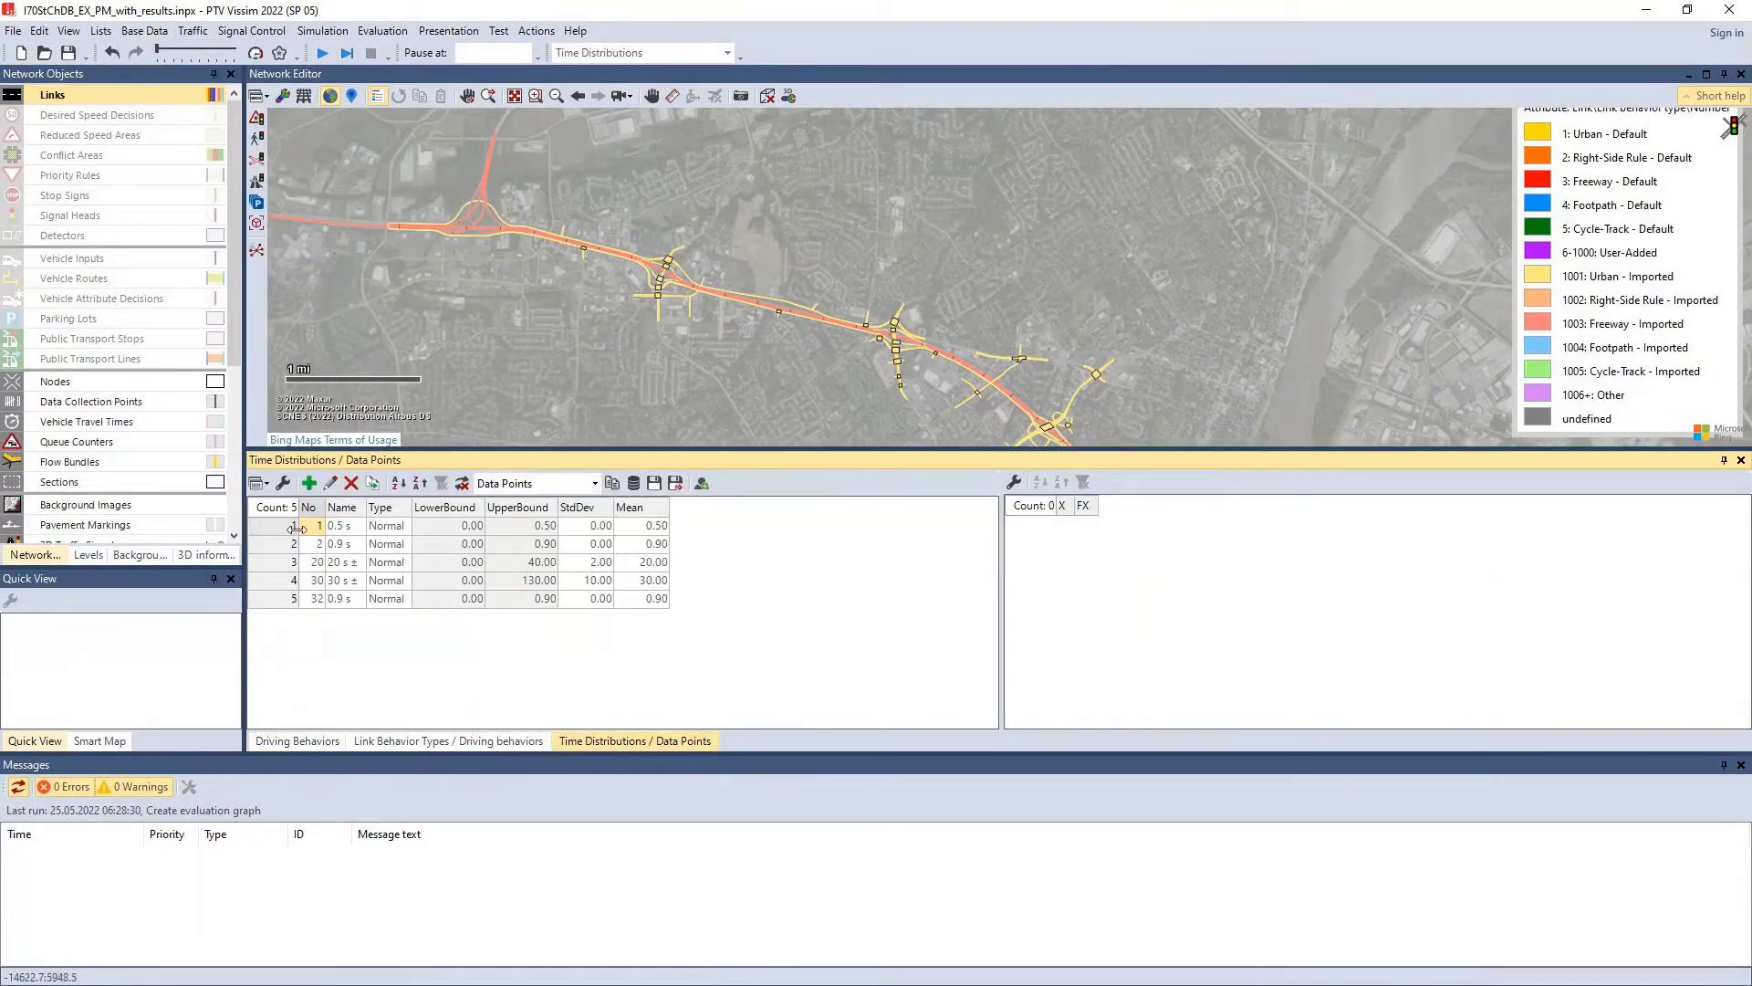
click(293, 545)
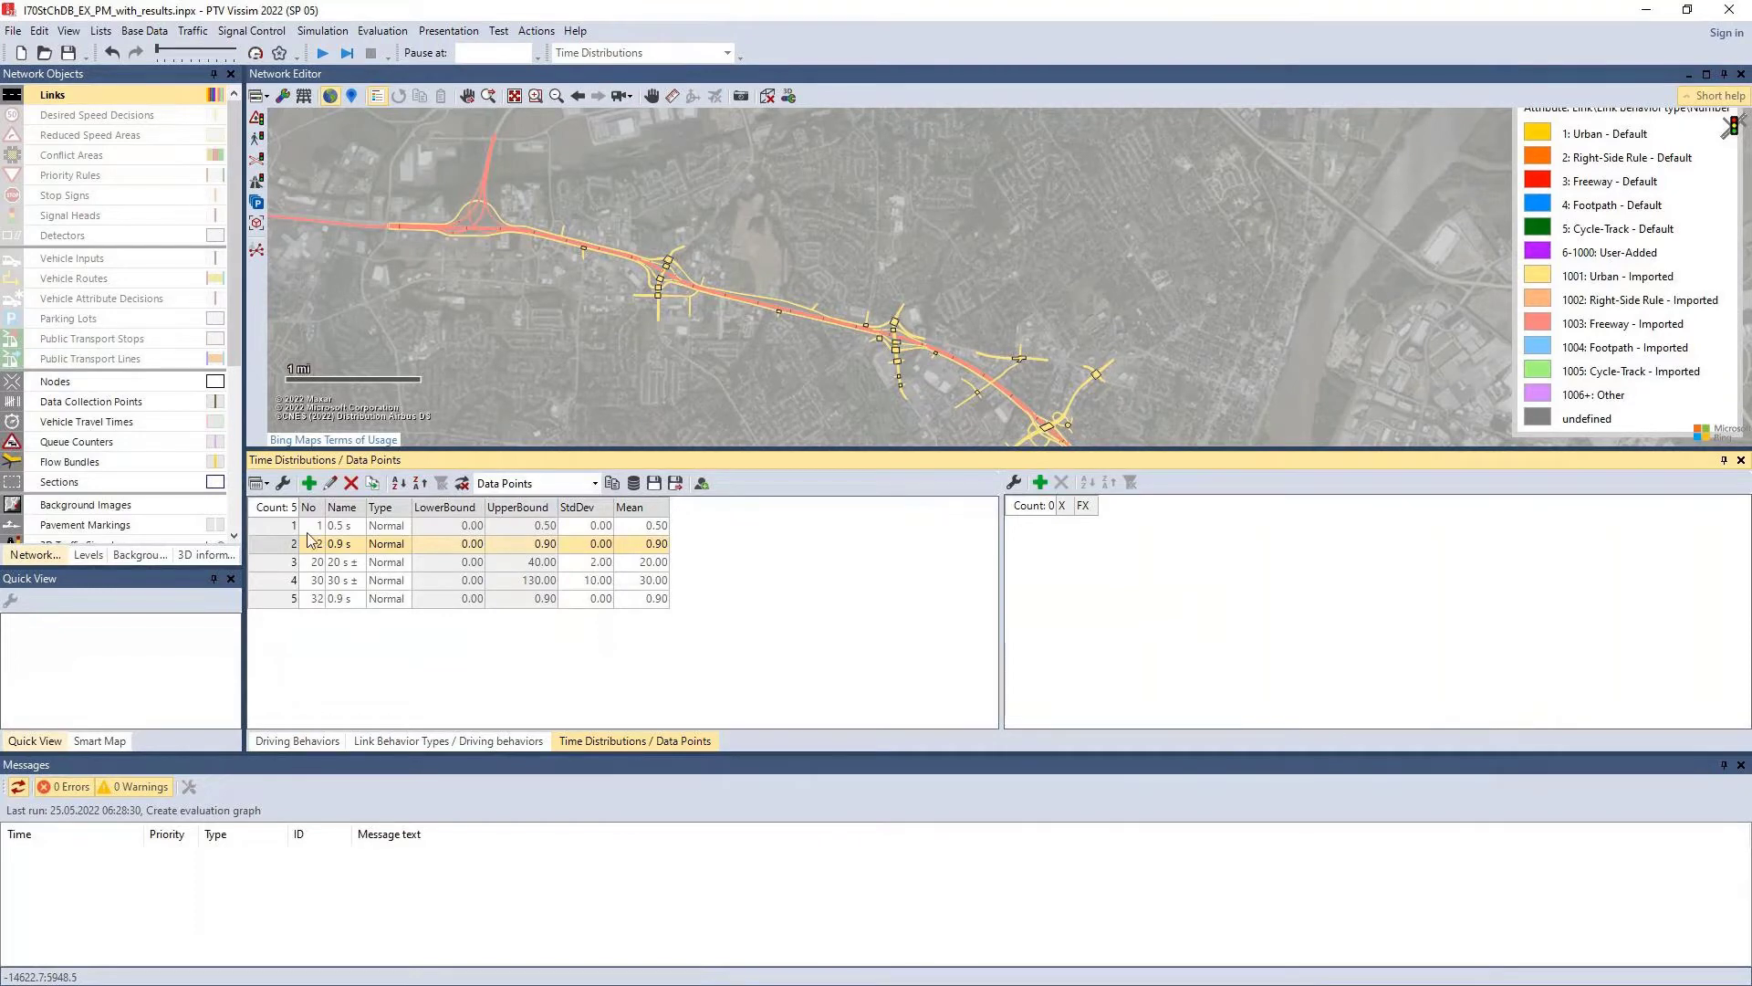
double_click(279, 545)
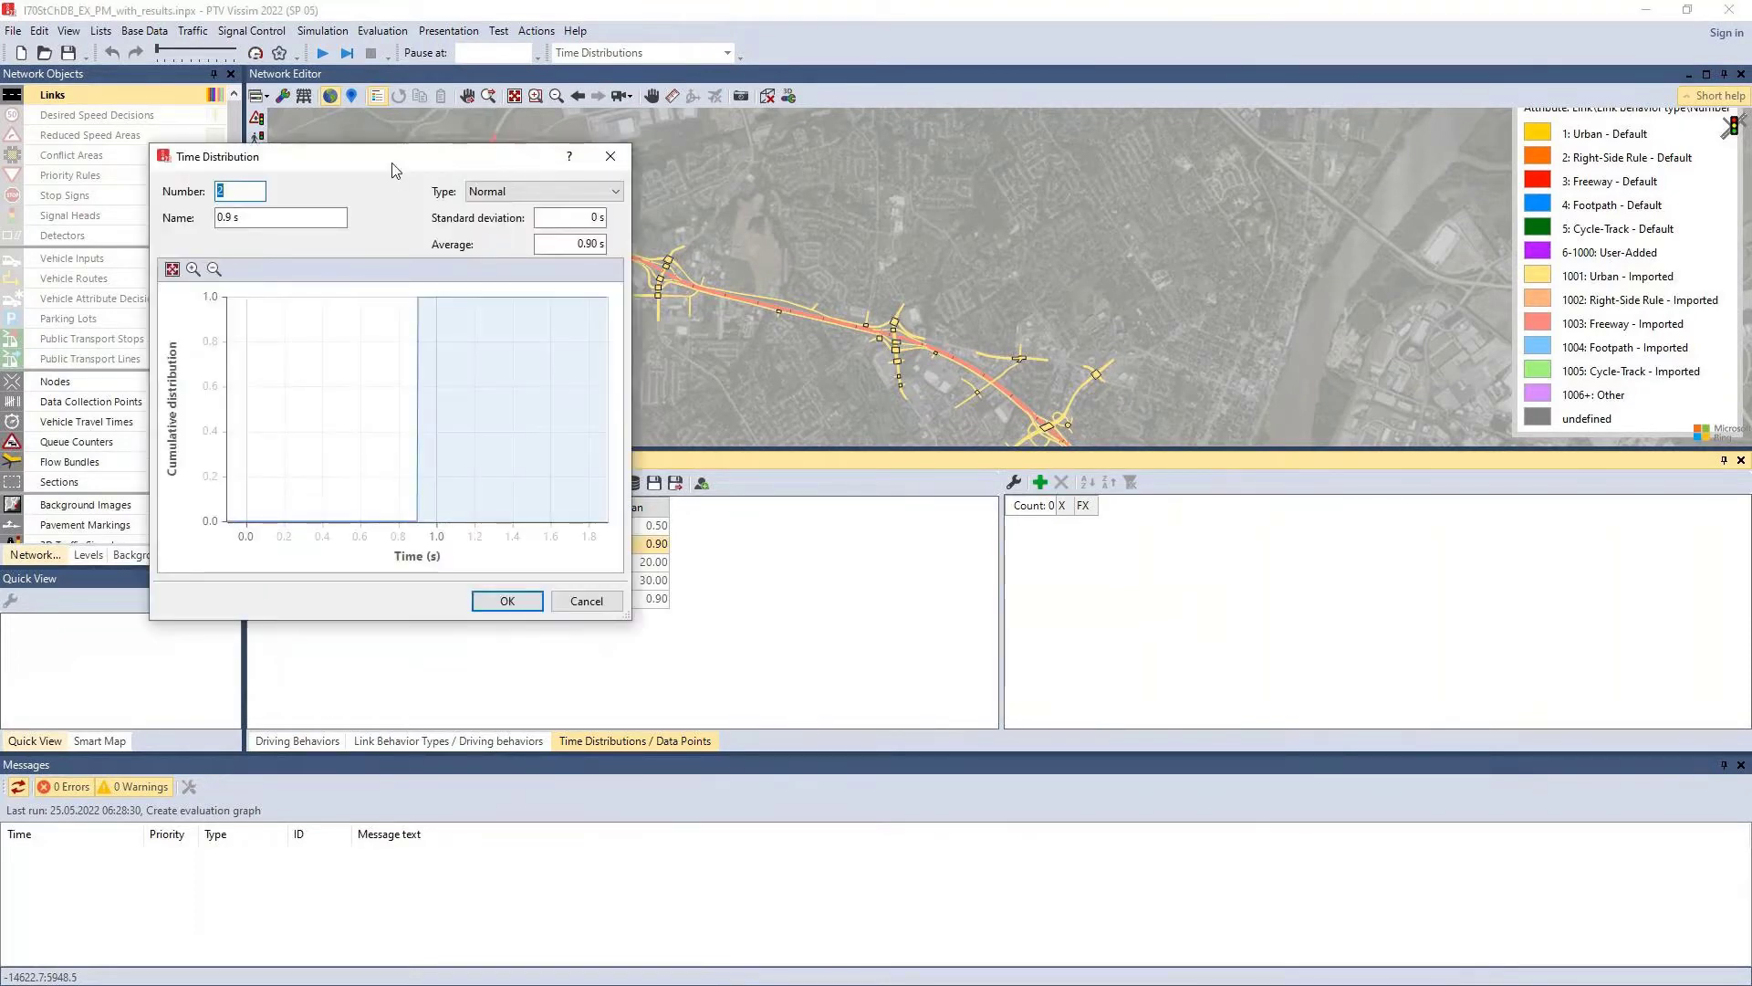
drag(394, 171, 827, 238)
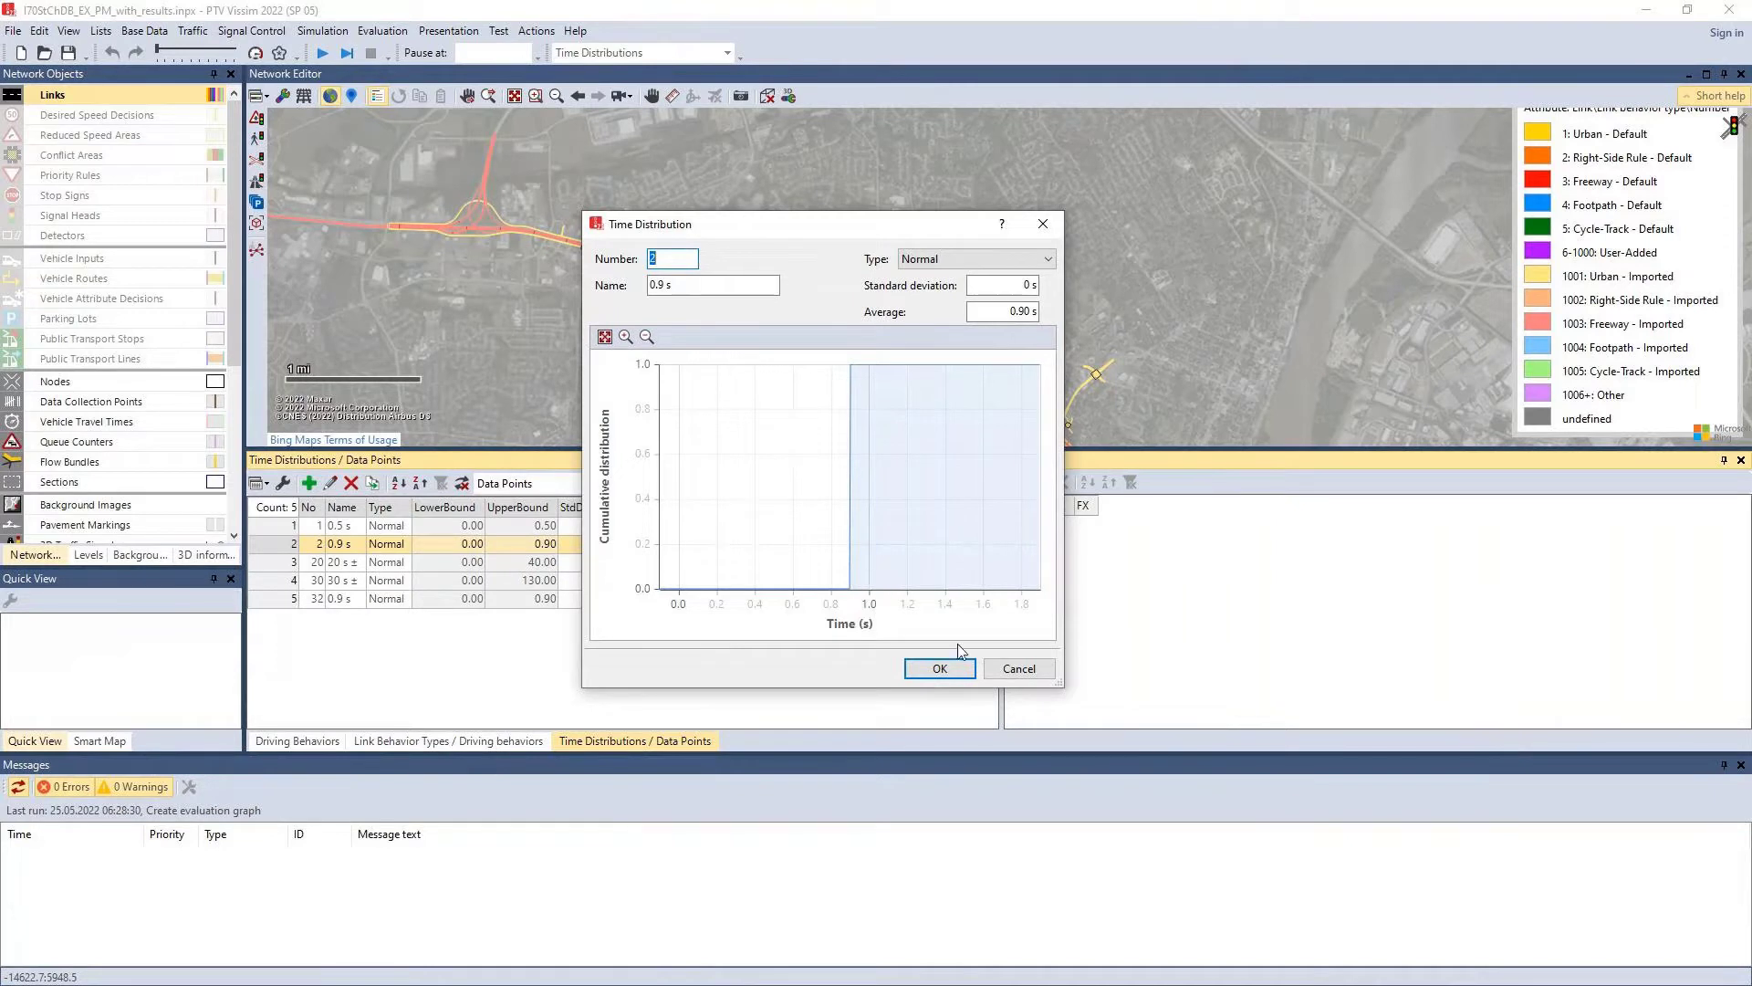
click(1019, 668)
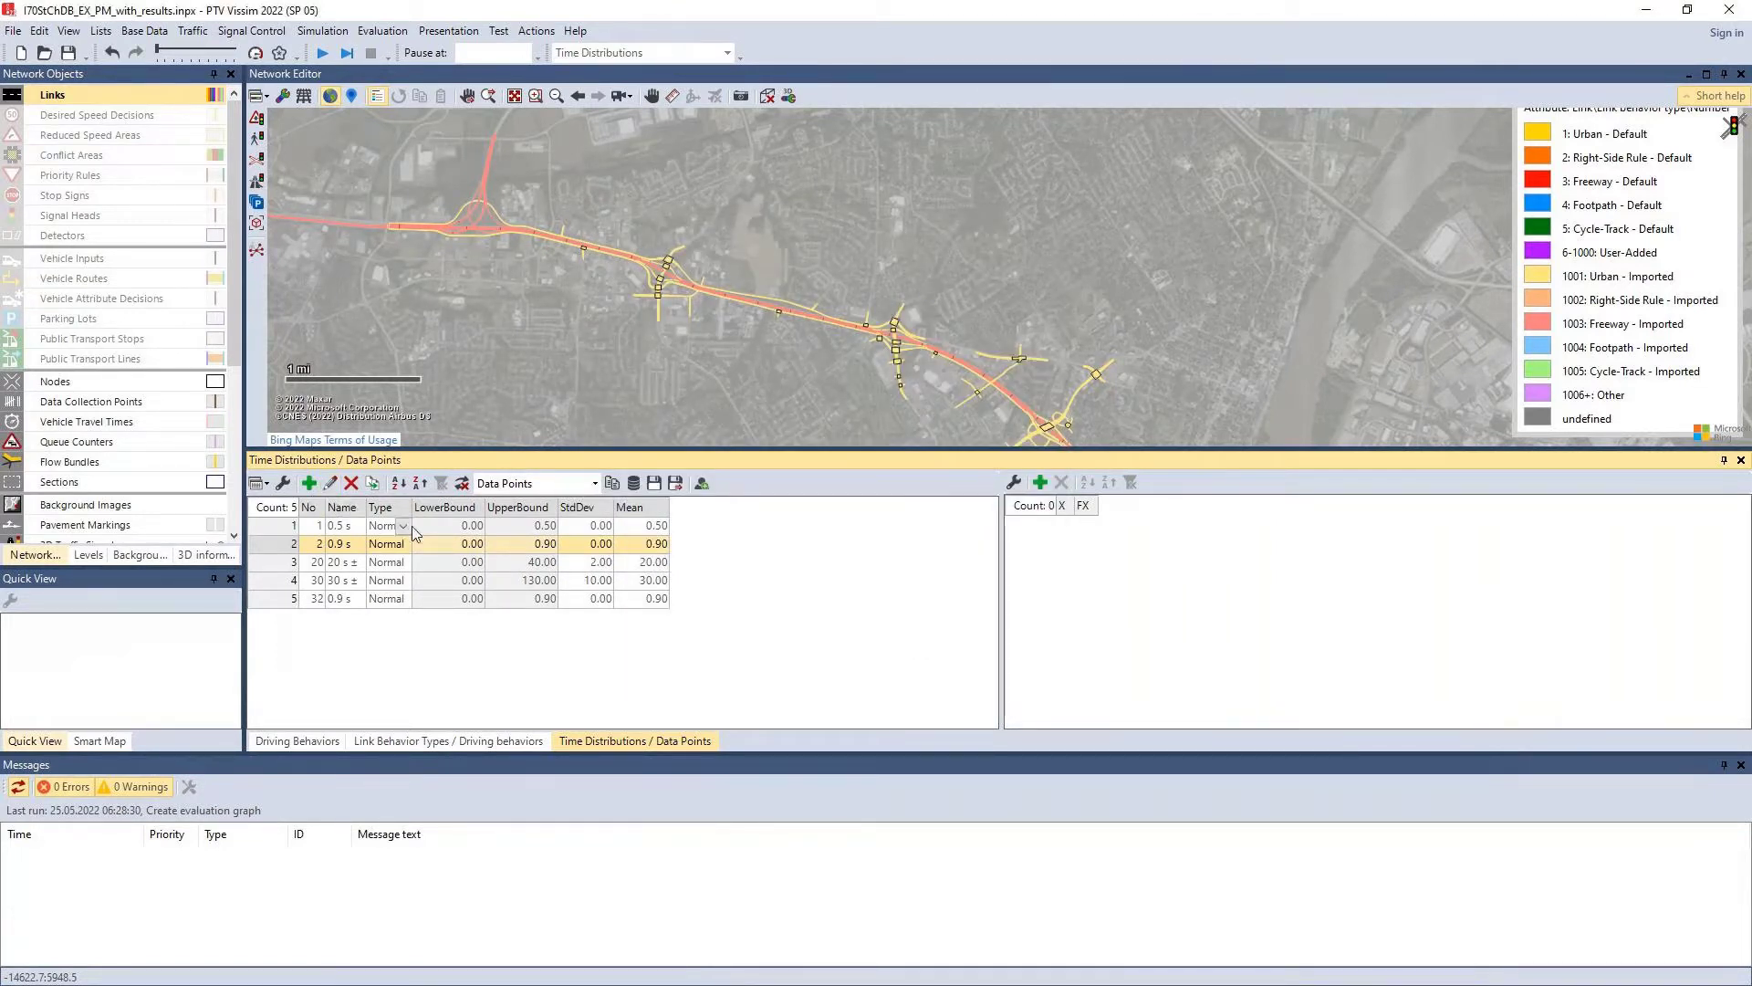
Step: Try an average of 1.5 s and a standard deviation of 0.125 s in time distribution 2, discarding the changes
double_click(273, 546)
drag(999, 311, 1115, 313)
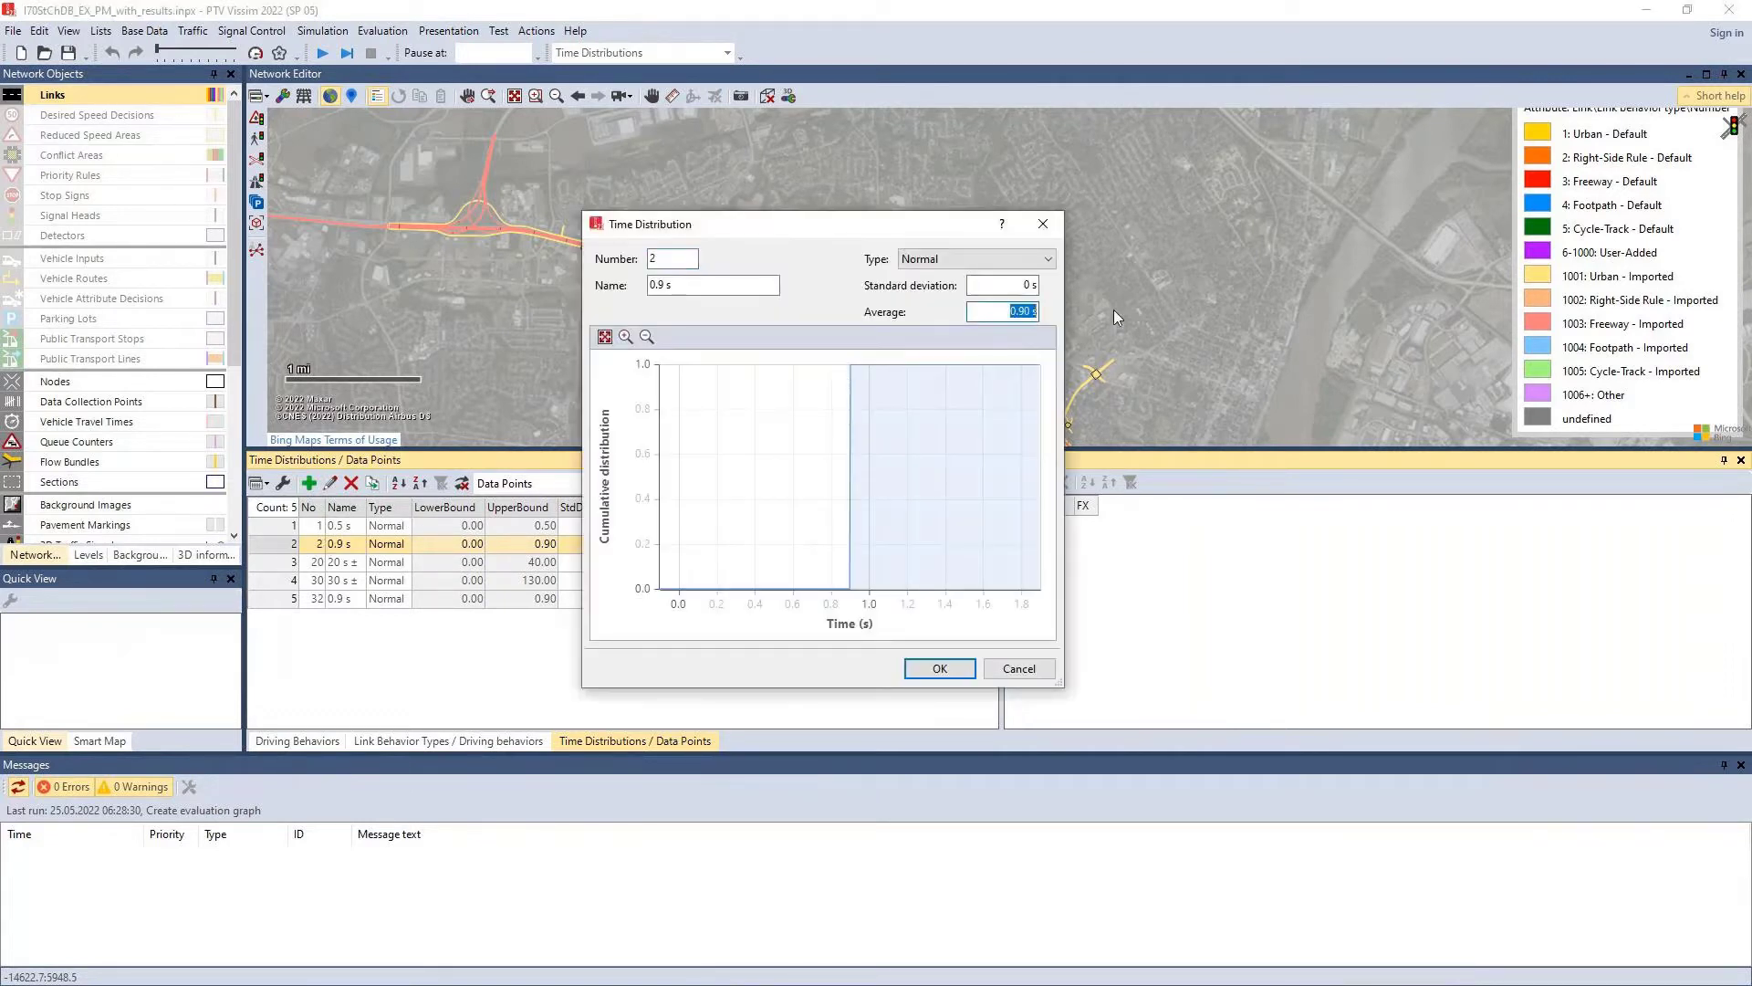
text(1.5)
click(1013, 289)
drag(1013, 288, 1103, 290)
text(.125)
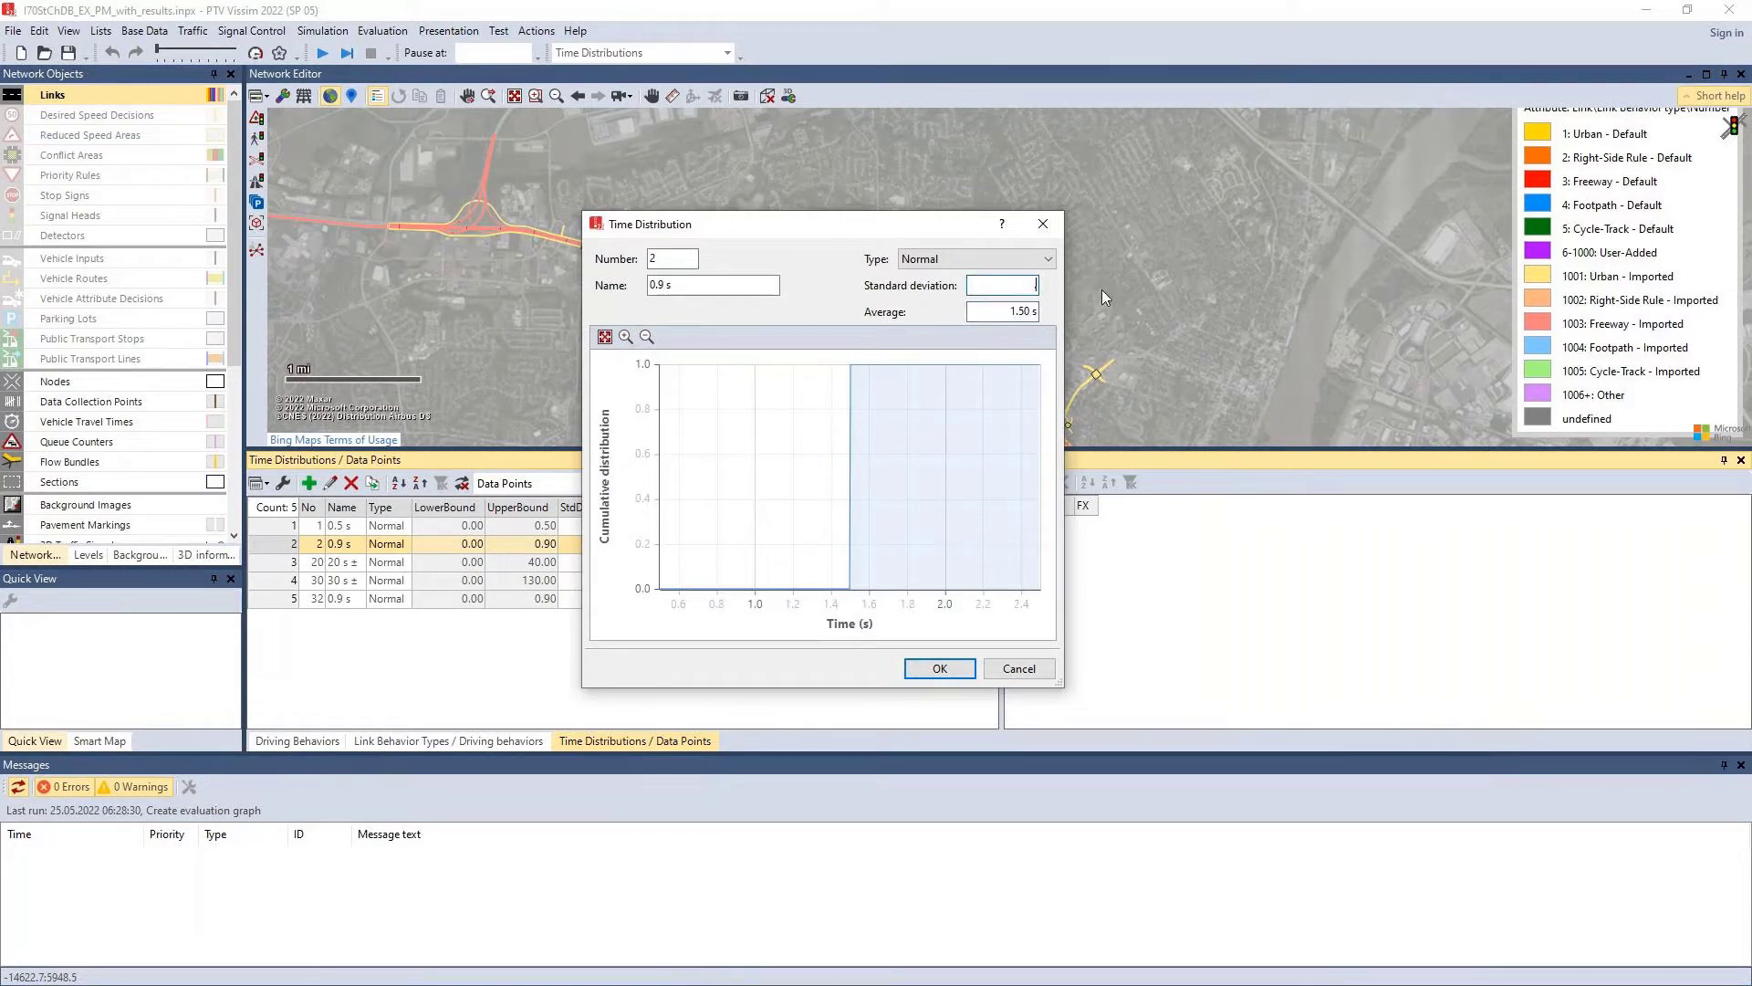
click(1020, 311)
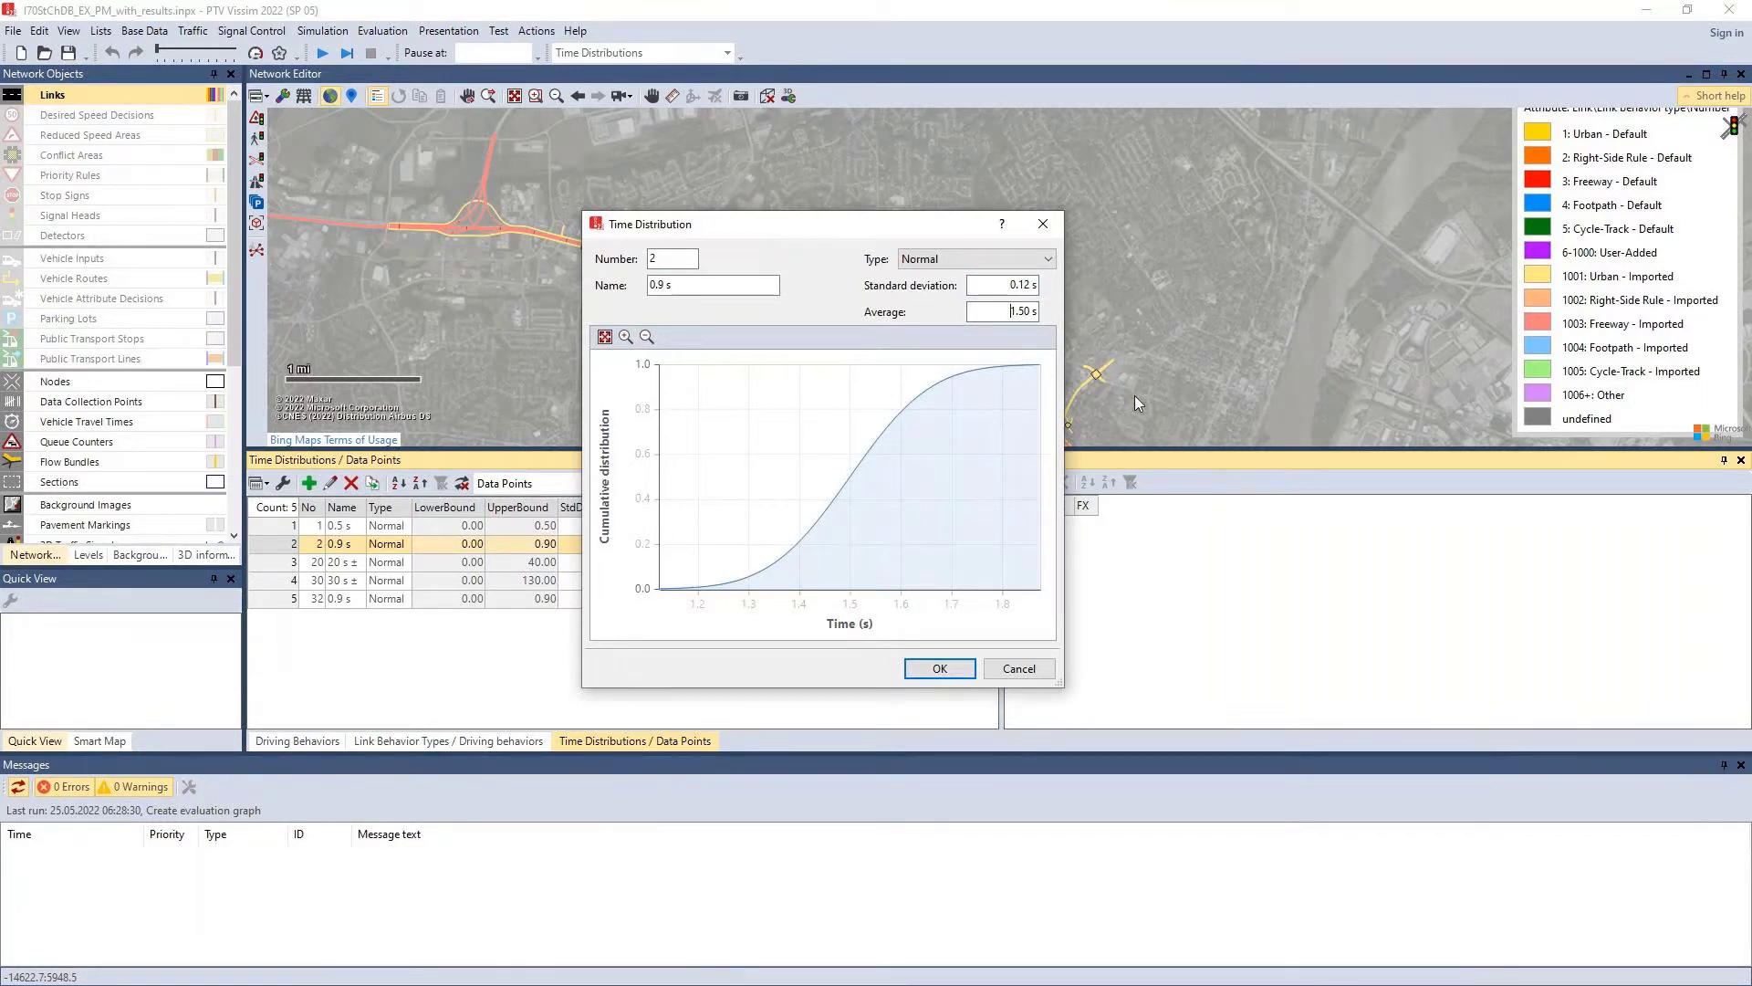
key(shift+End)
click(1020, 668)
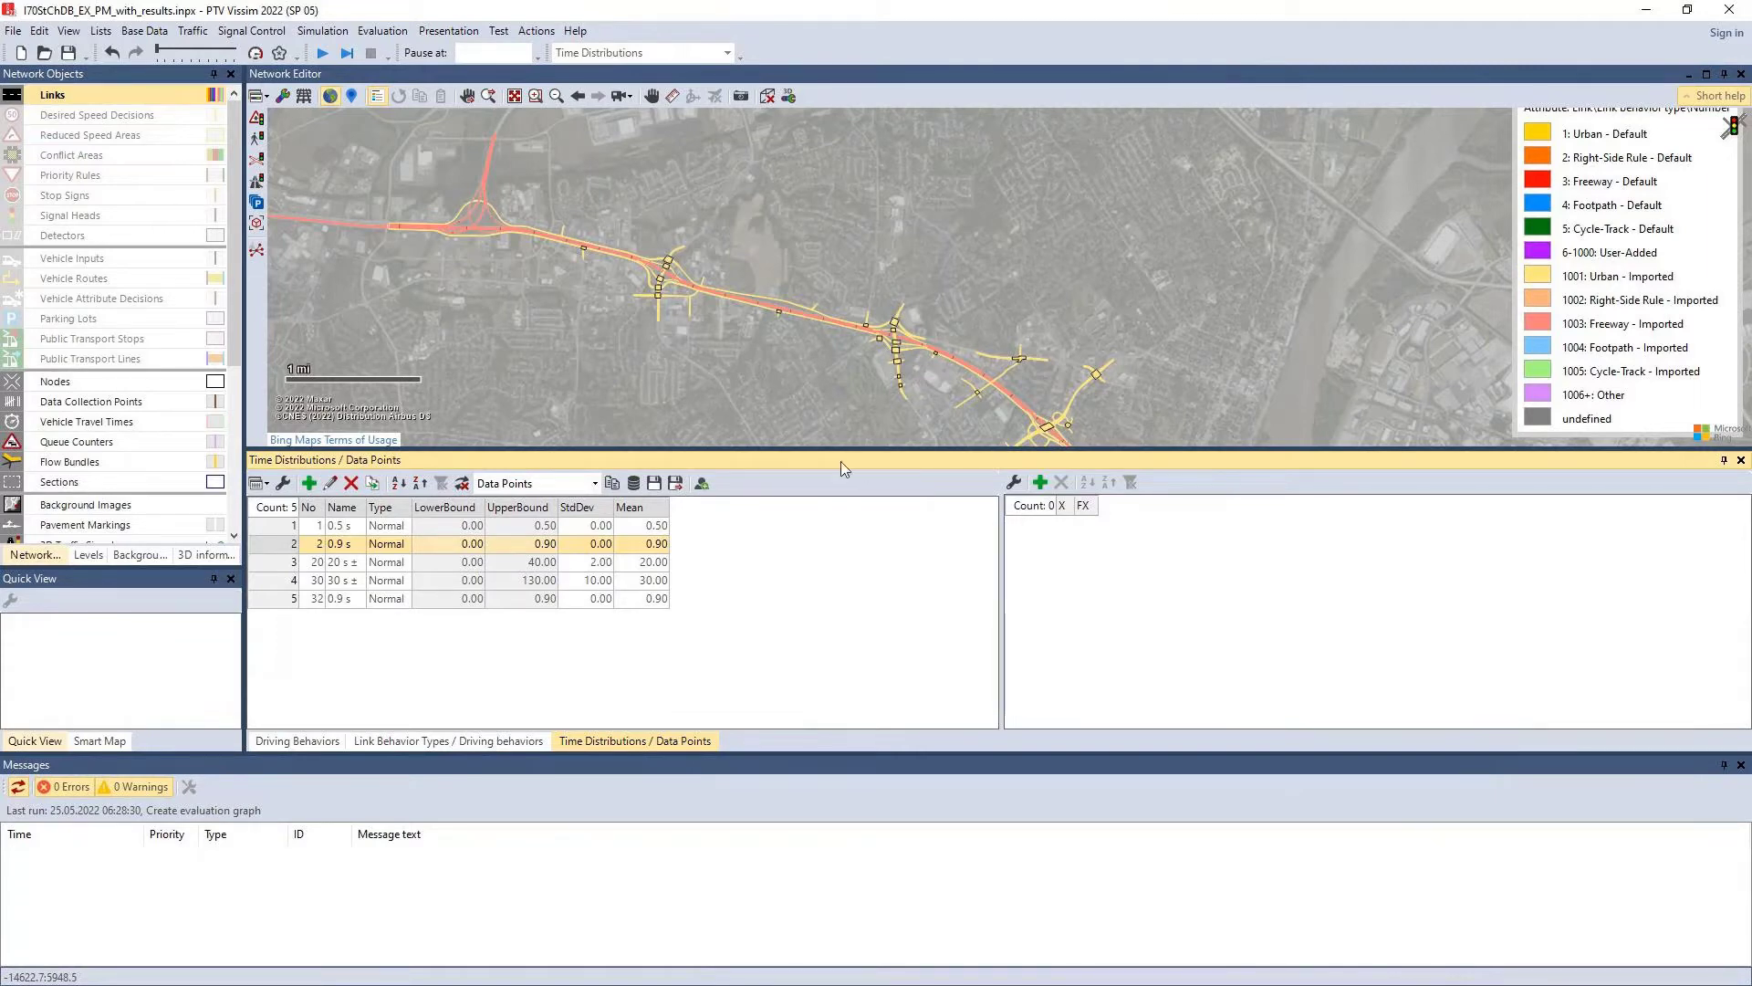
Step: Reopen the Urban (motorized) driving behavior and switch it to Wiedemann 74 to review the additive and multiplicative safety distance parameters
drag(835, 449, 817, 558)
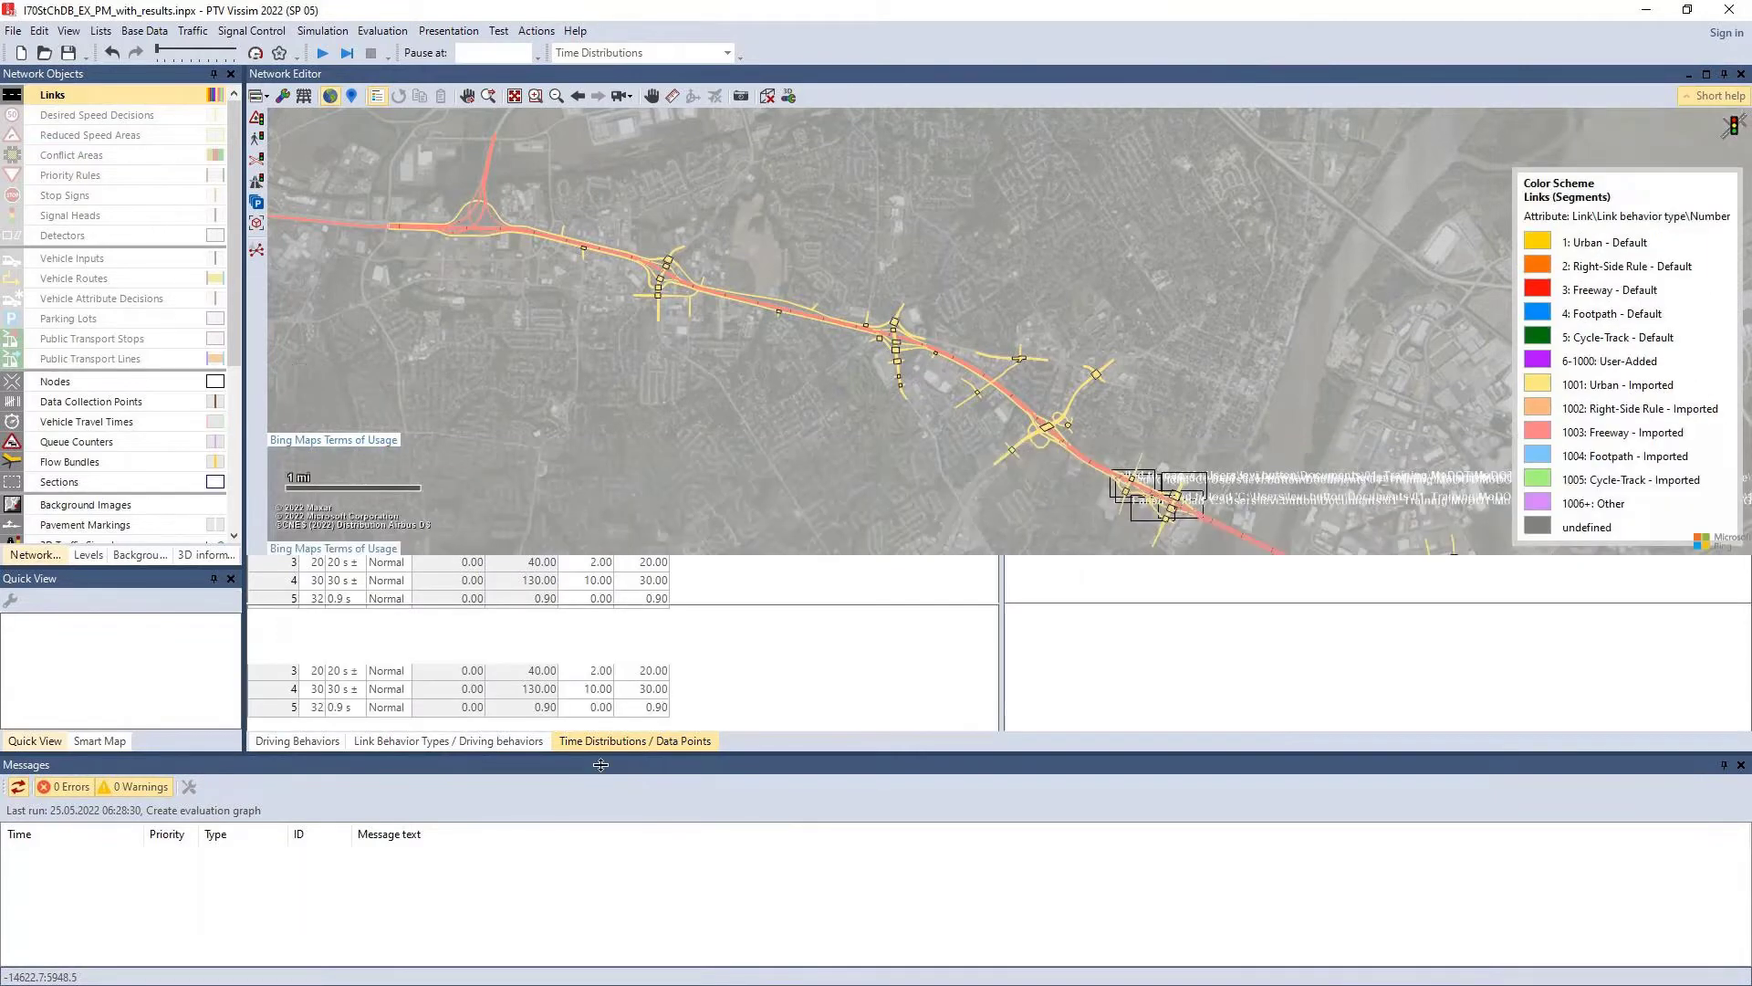
click(301, 743)
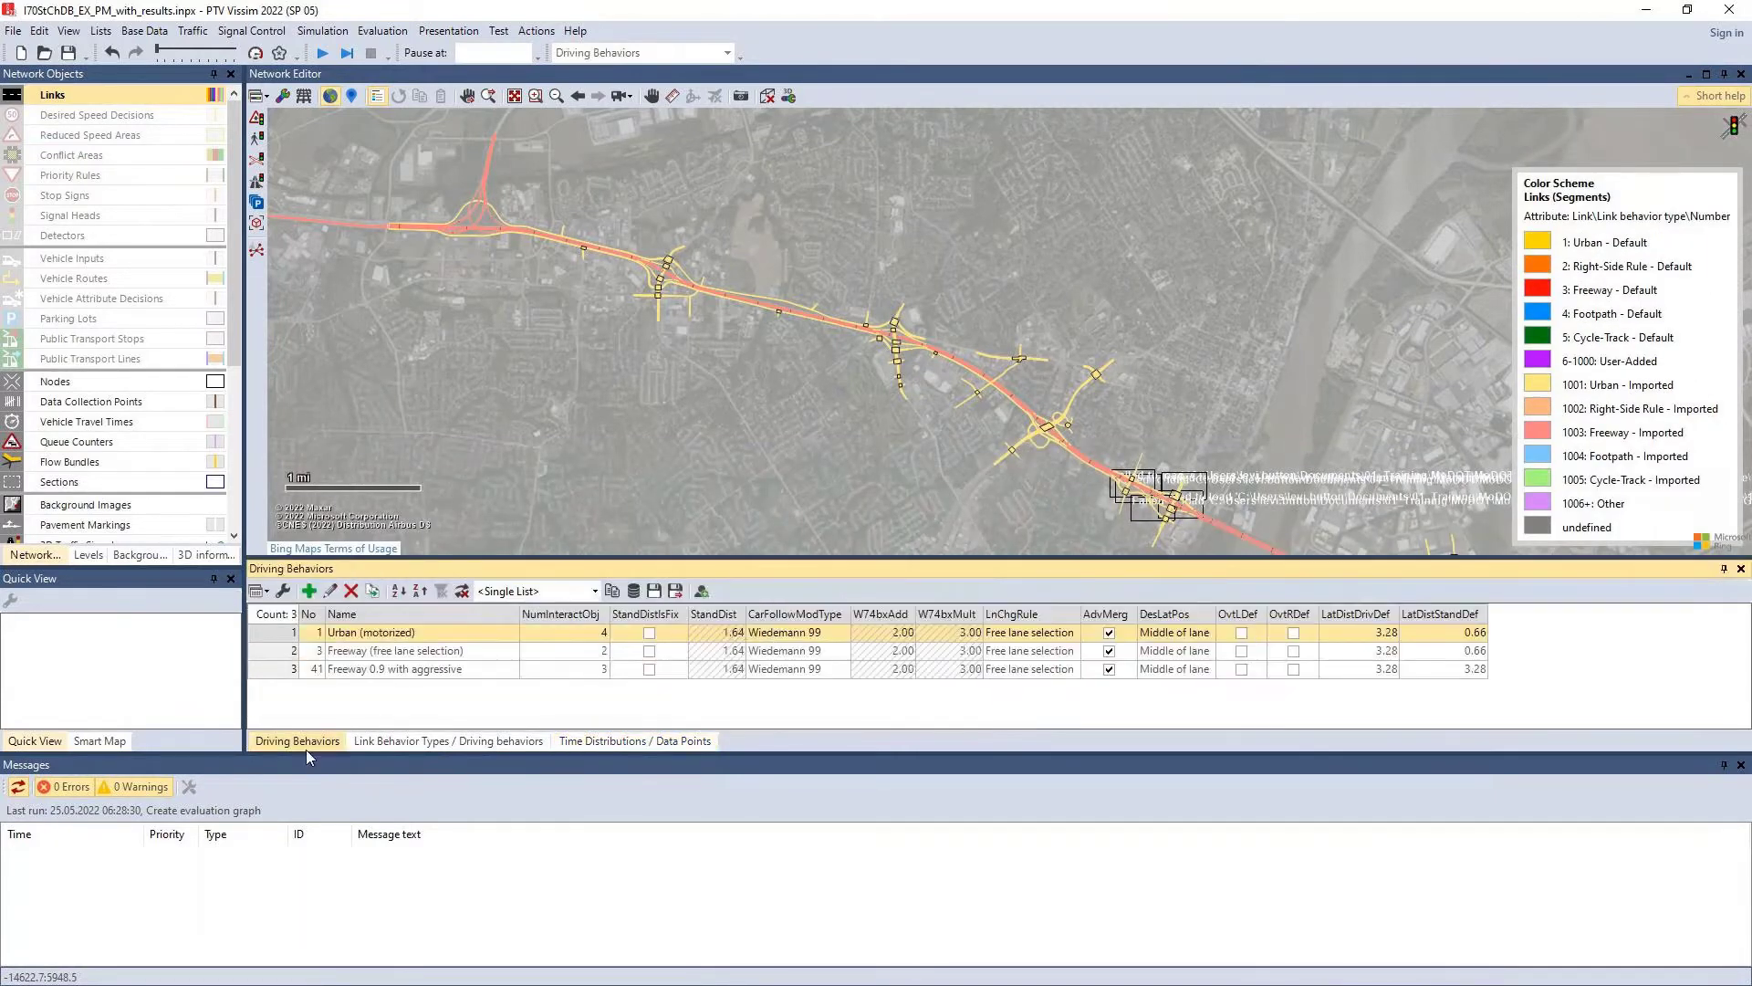
double_click(284, 639)
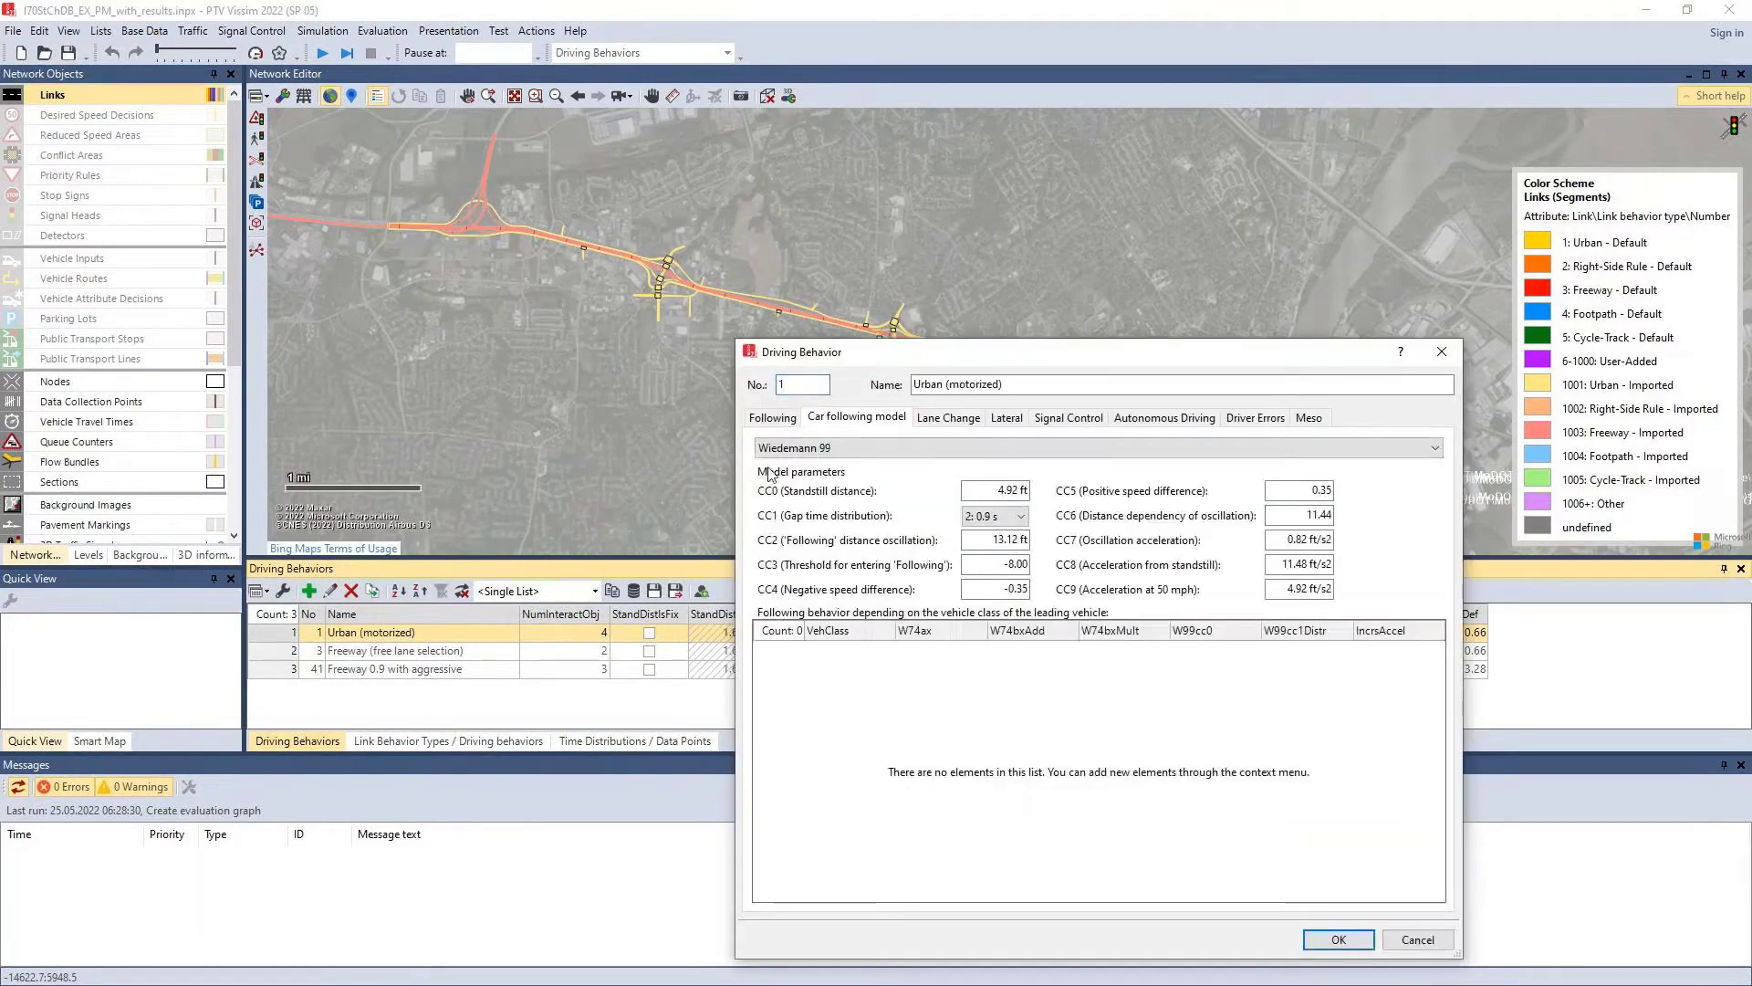
click(831, 448)
click(826, 482)
drag(968, 541, 1060, 523)
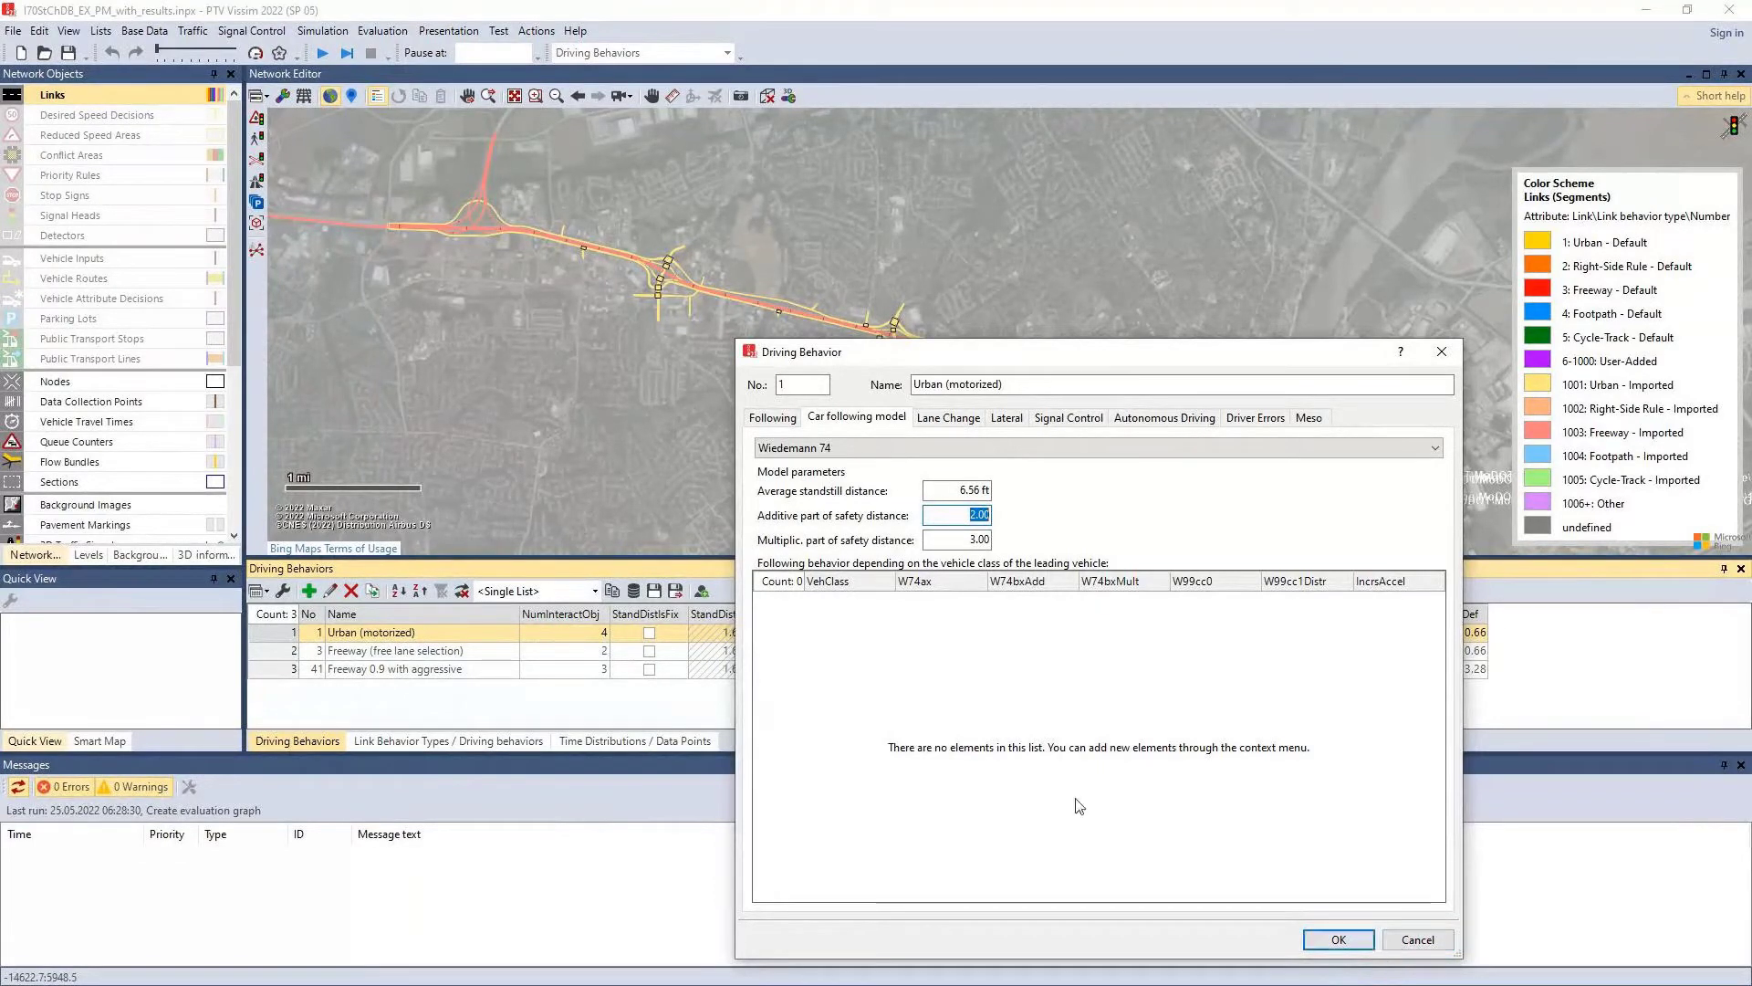
click(964, 541)
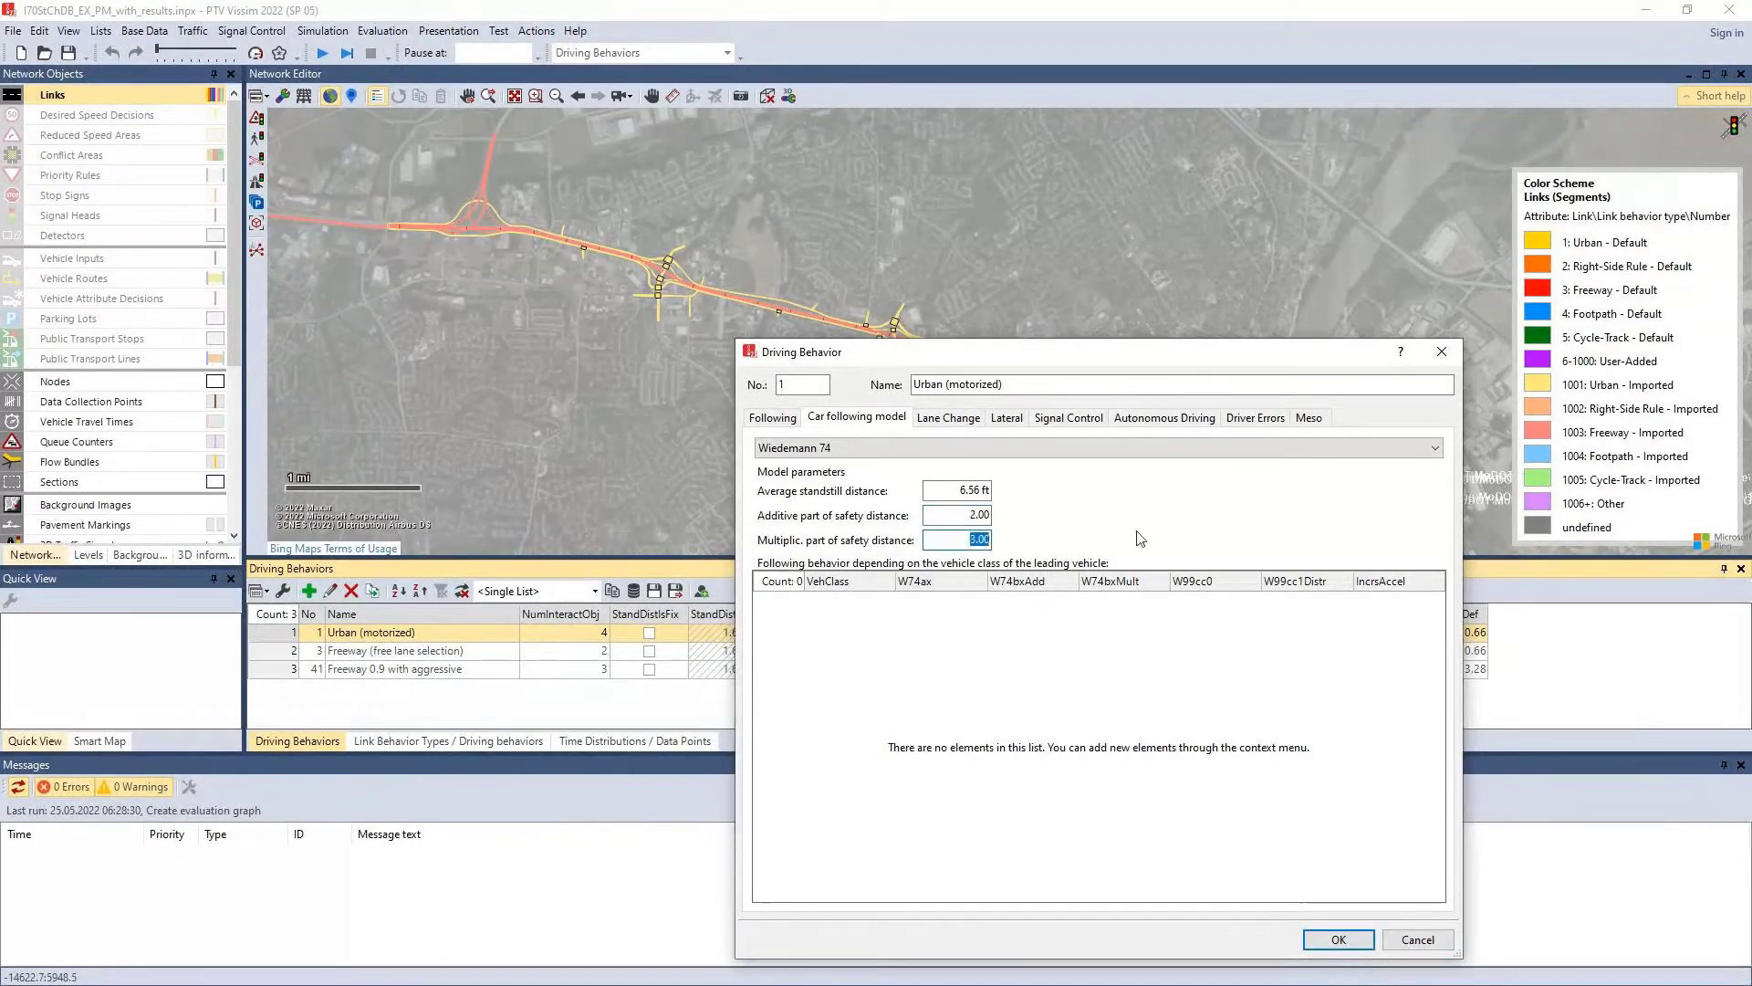
Step: Set the car following model back to Wiedemann 99, highlight the CC0 standstill distance and accept the dialog
click(968, 447)
click(968, 489)
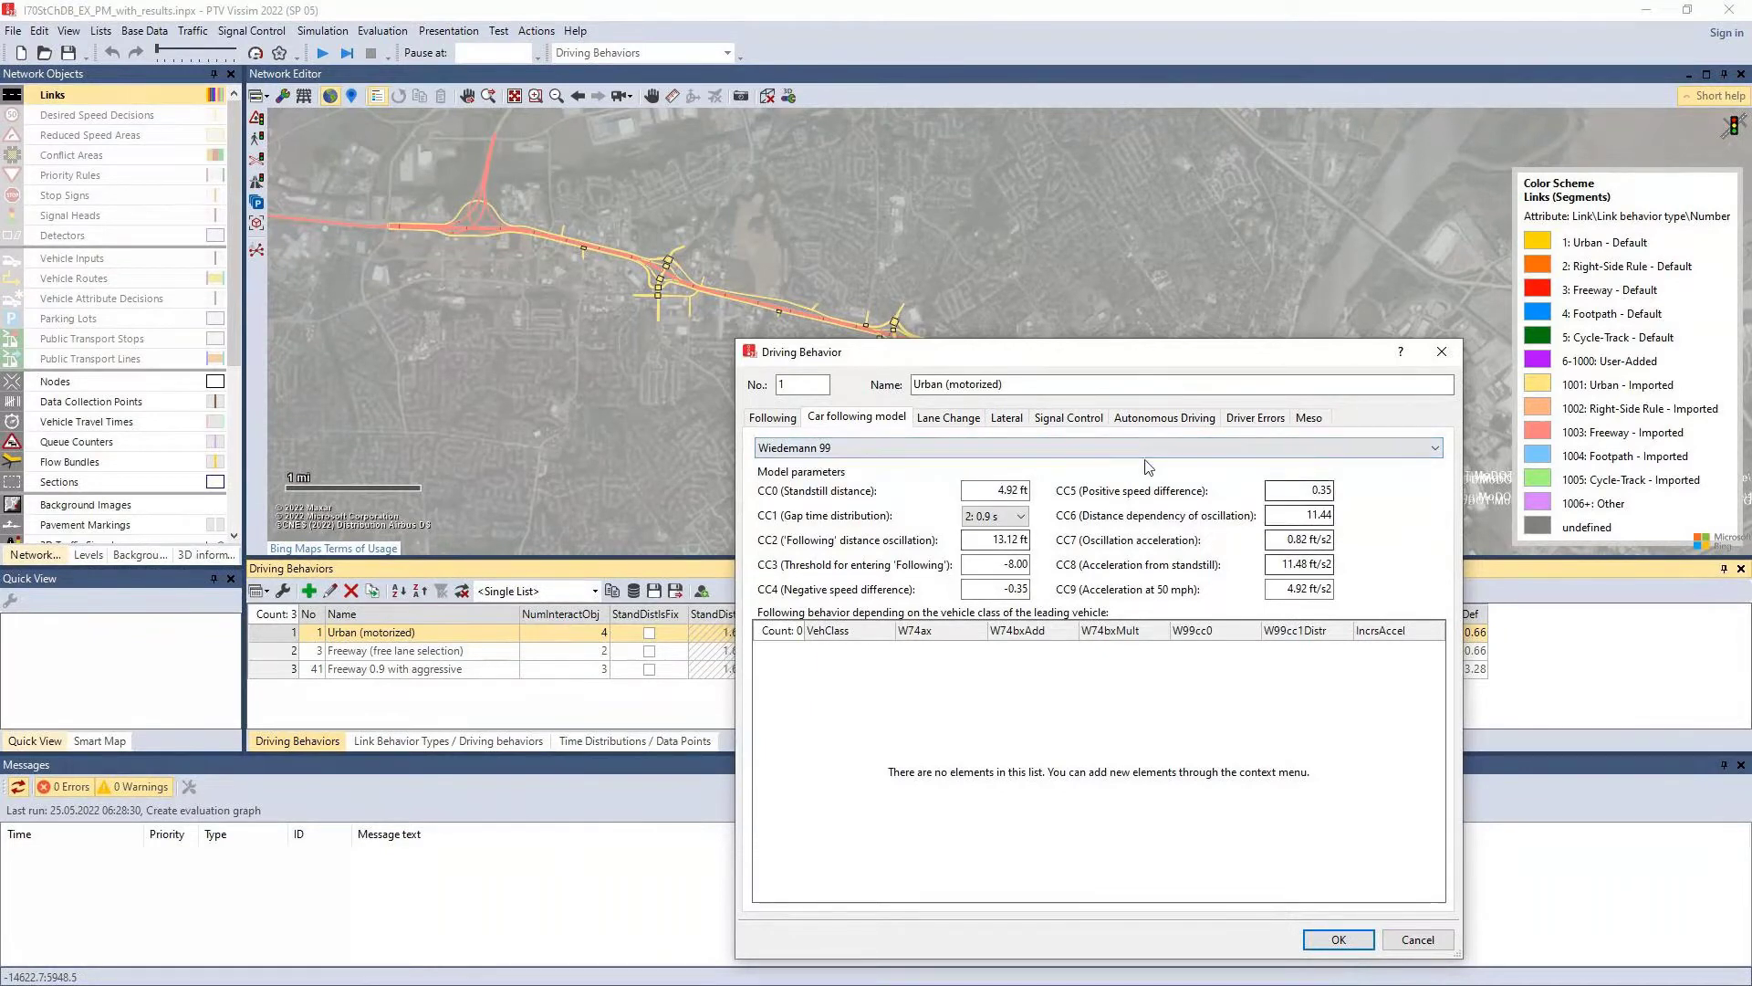
click(994, 494)
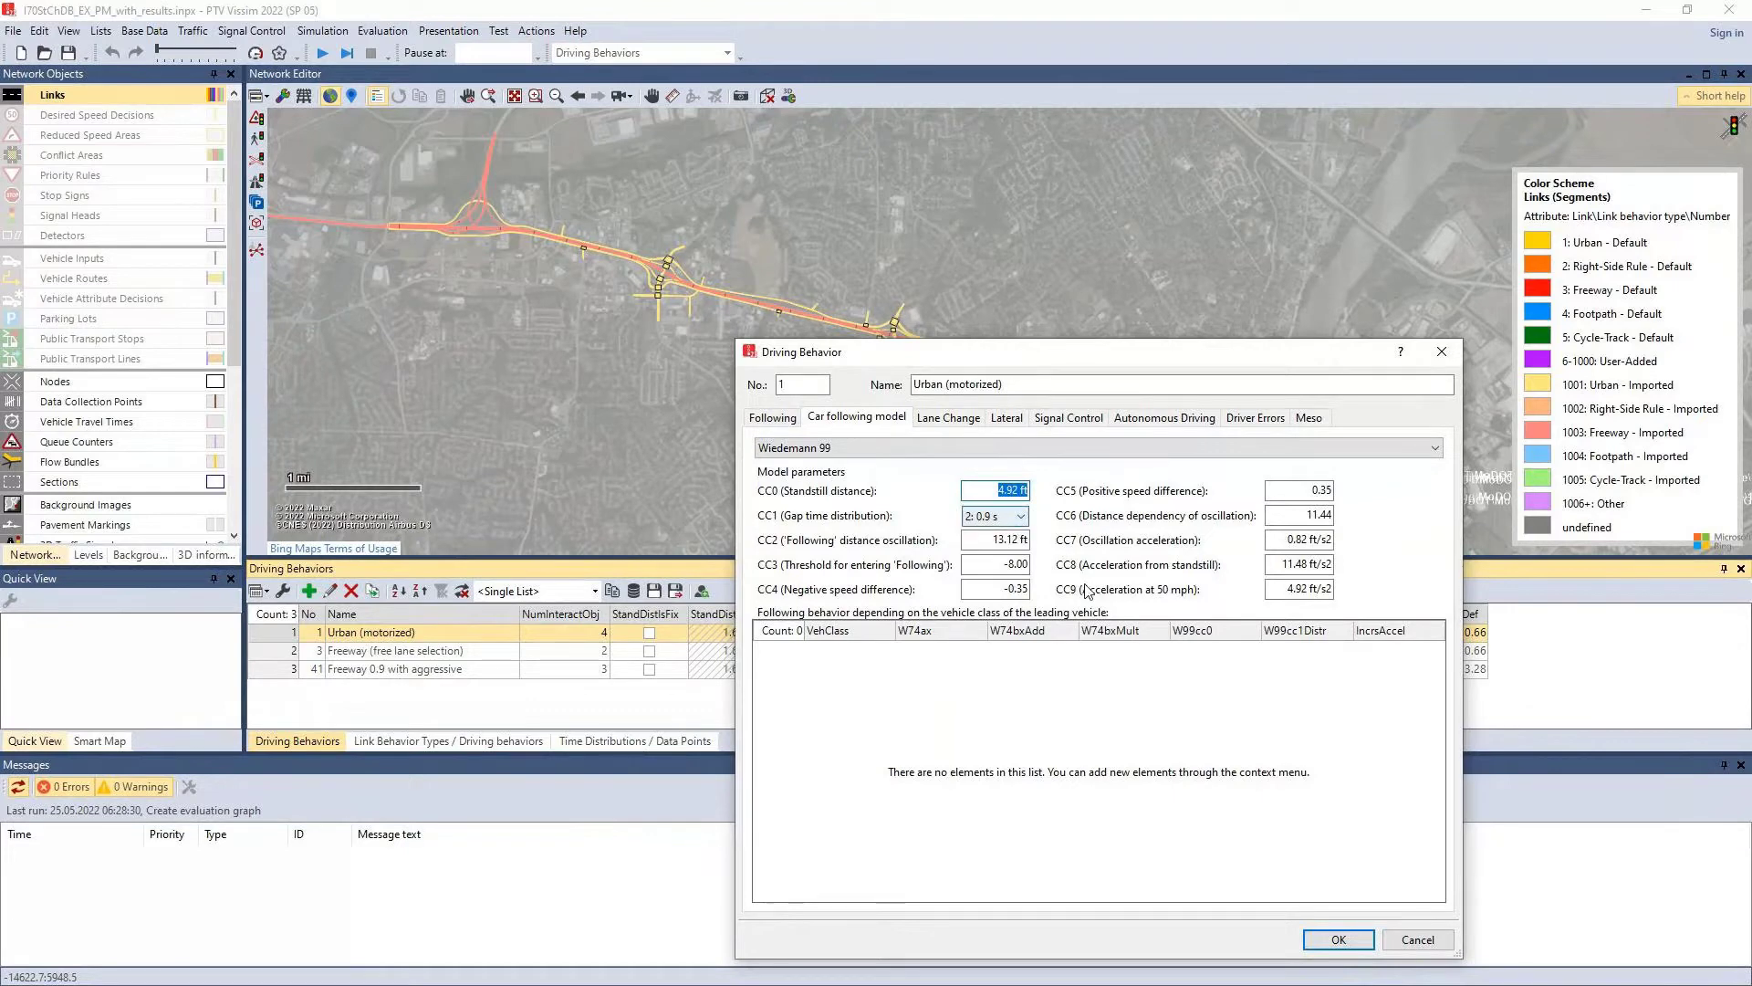
click(1357, 947)
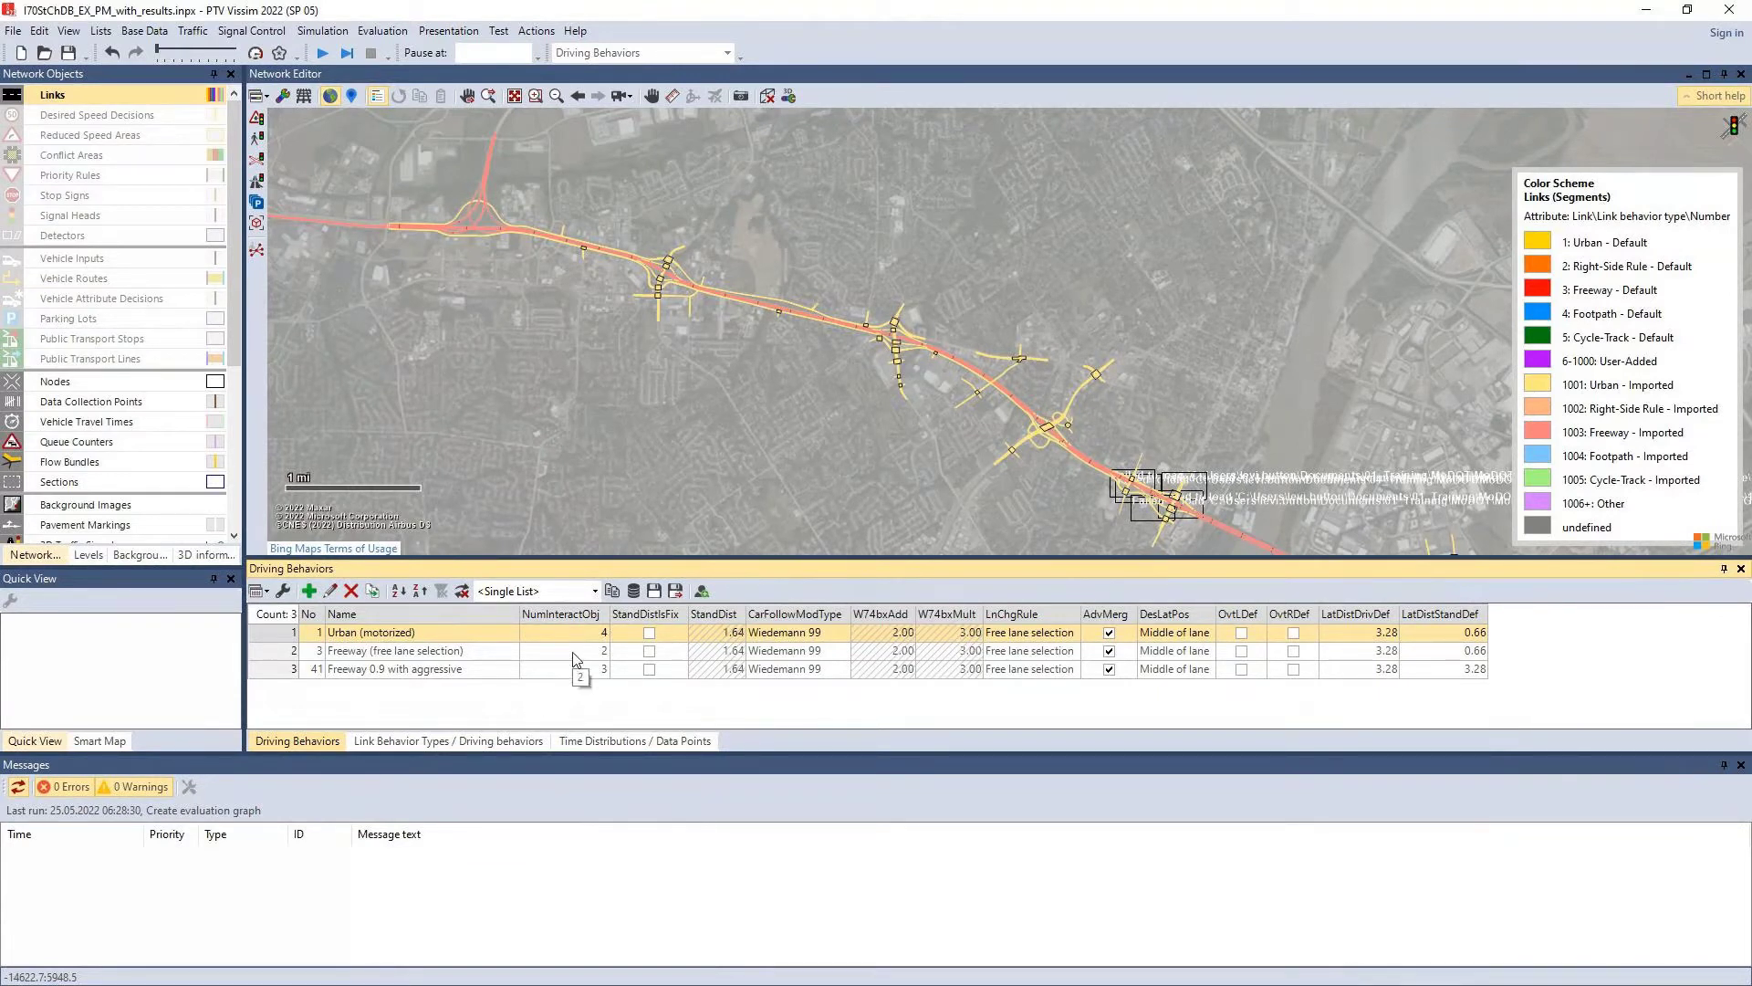
click(265, 101)
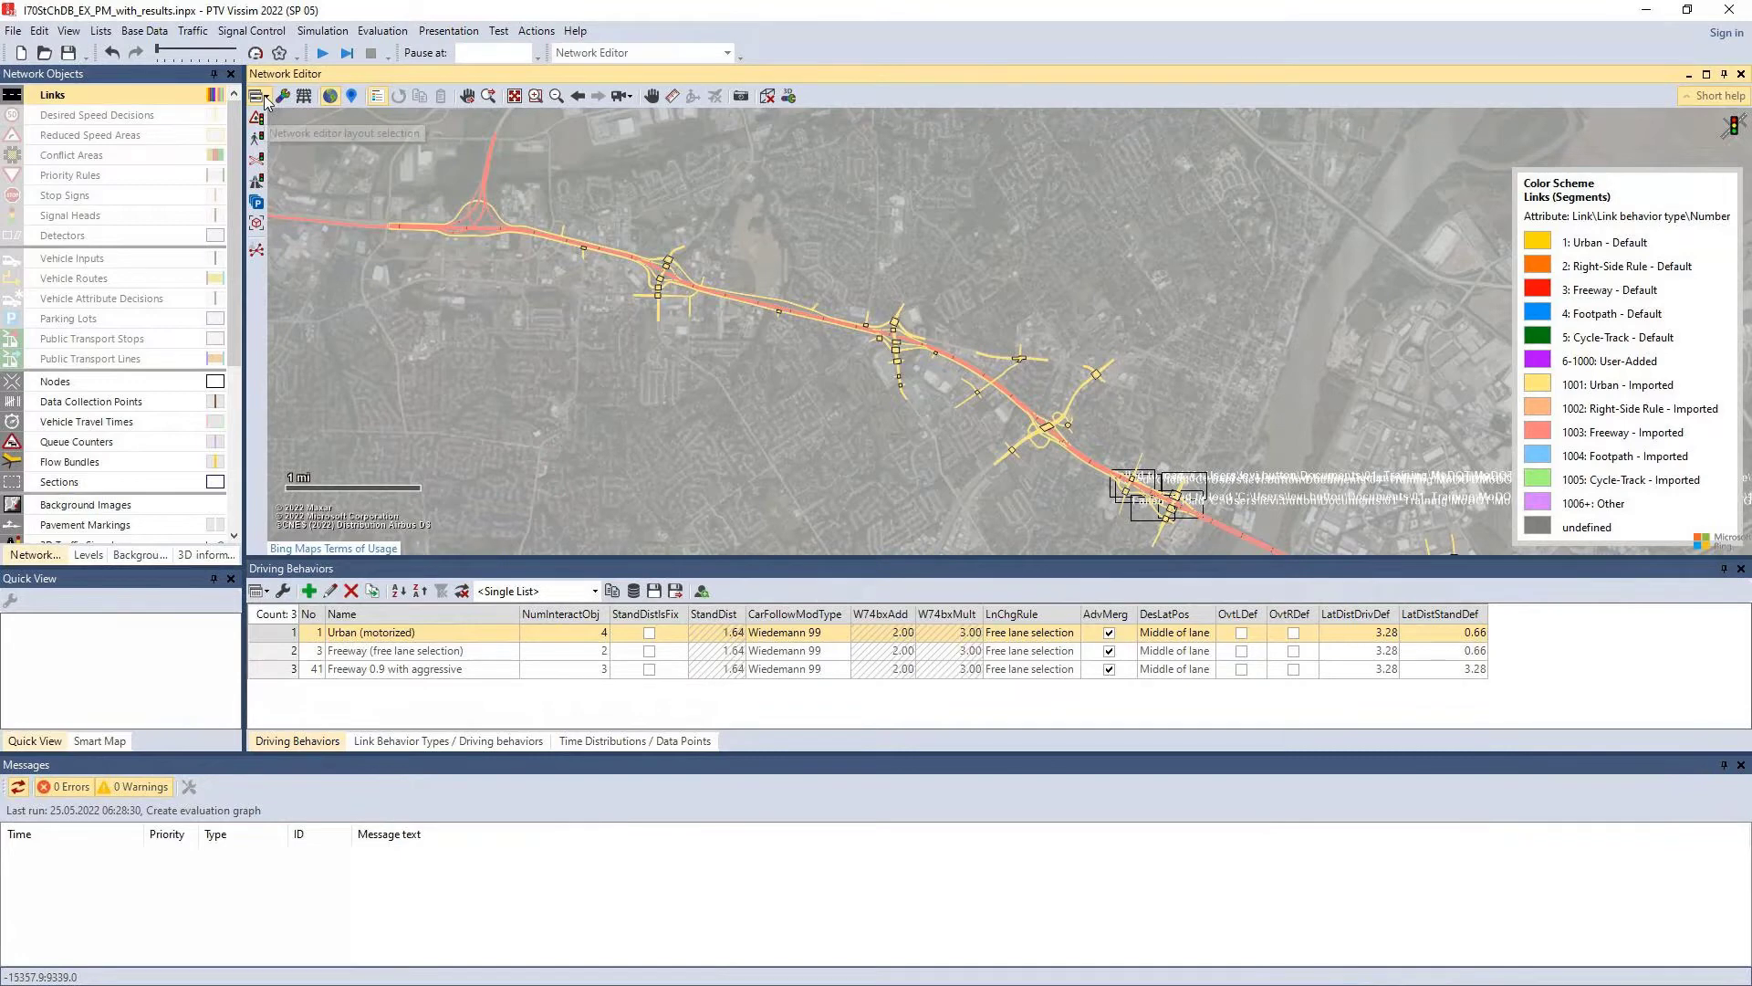
click(266, 100)
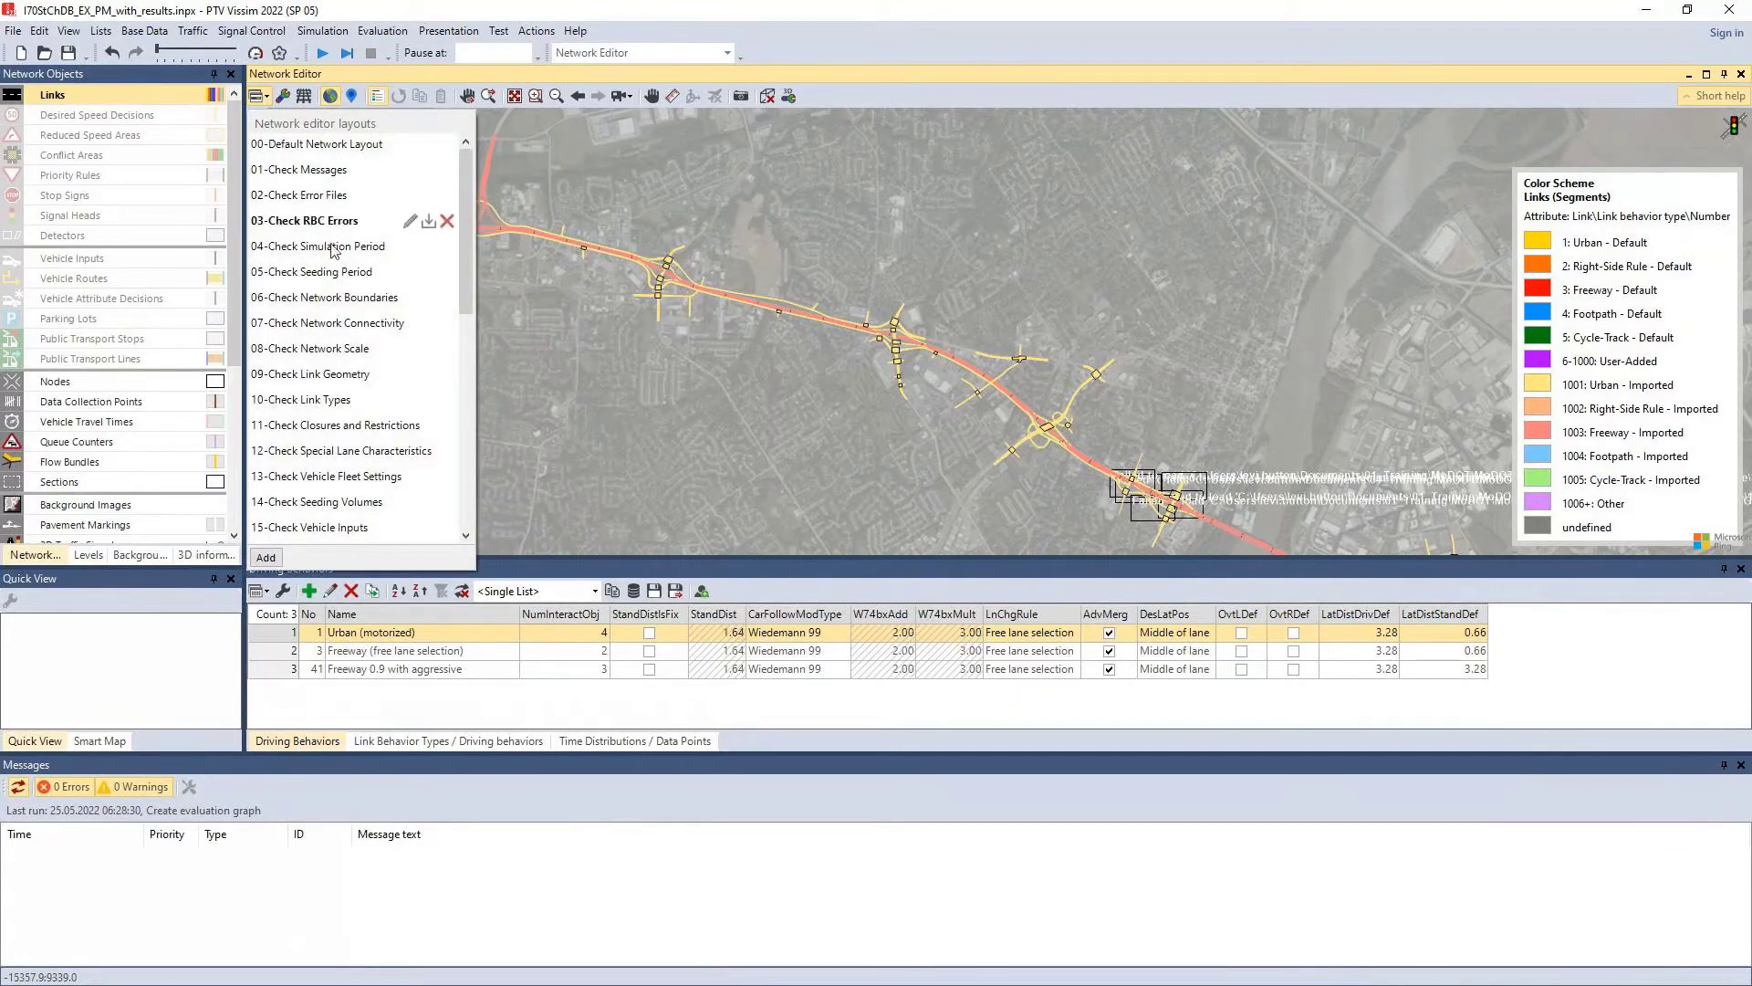
click(868, 721)
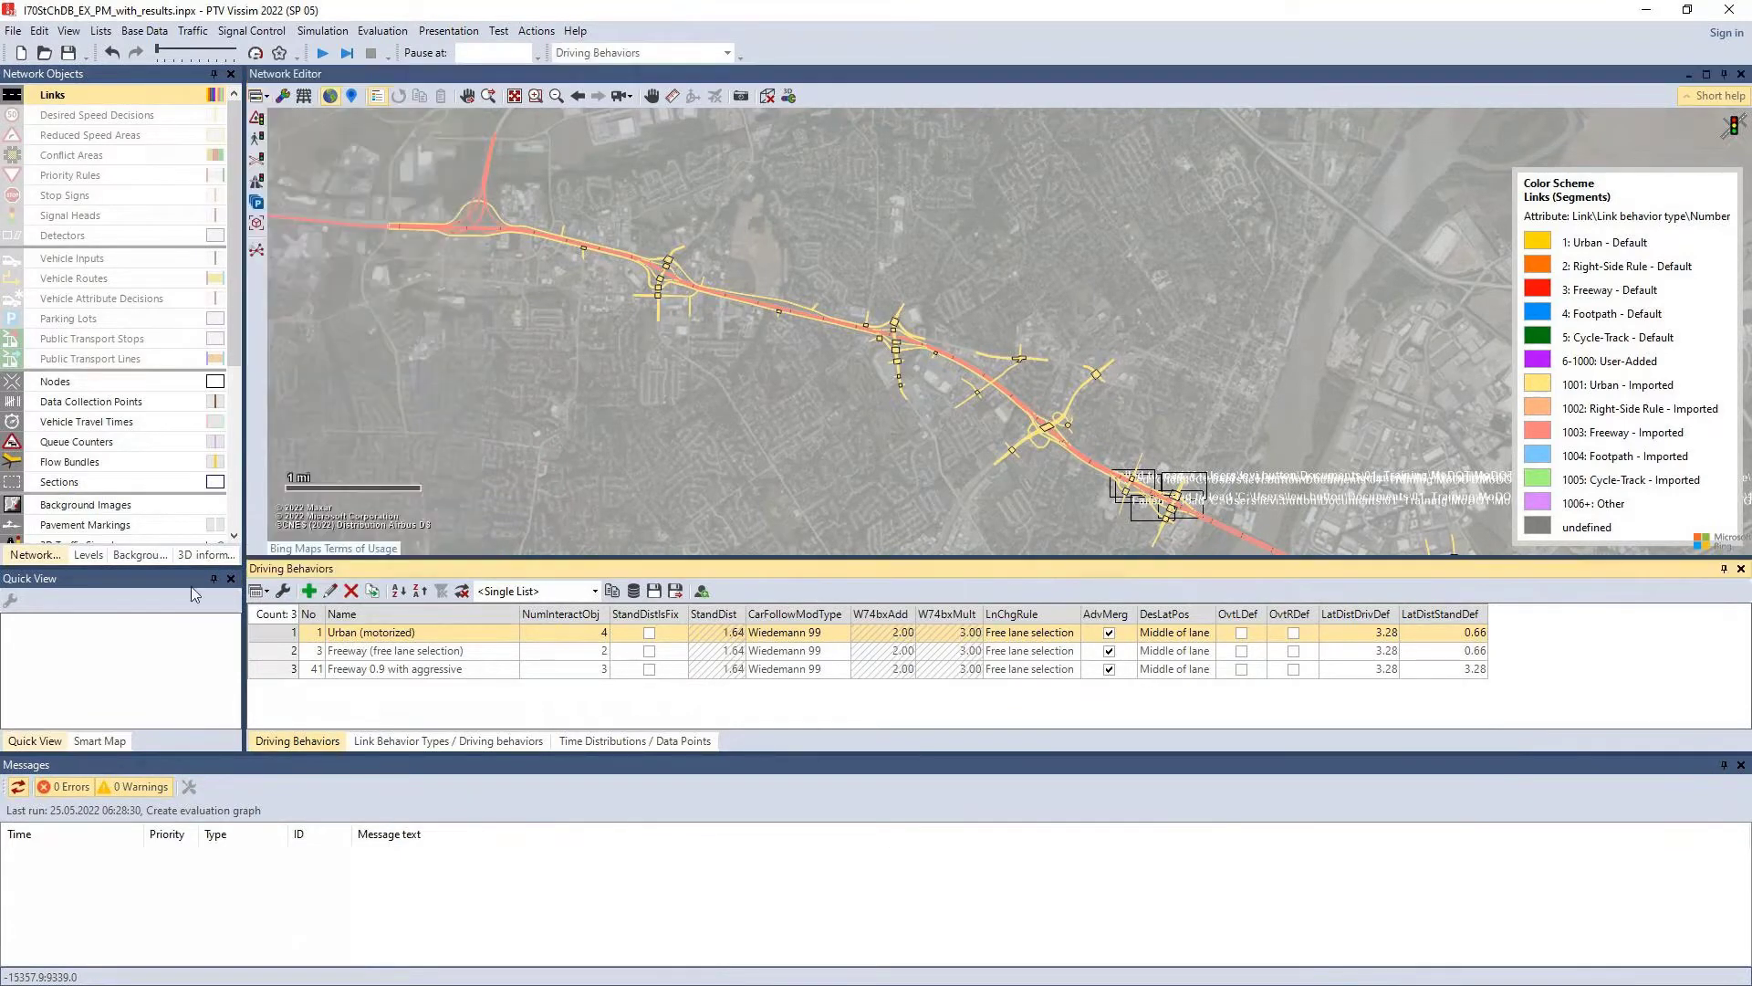
Step: Save the current Driving Behaviors list layout under the name 00_Default
click(263, 592)
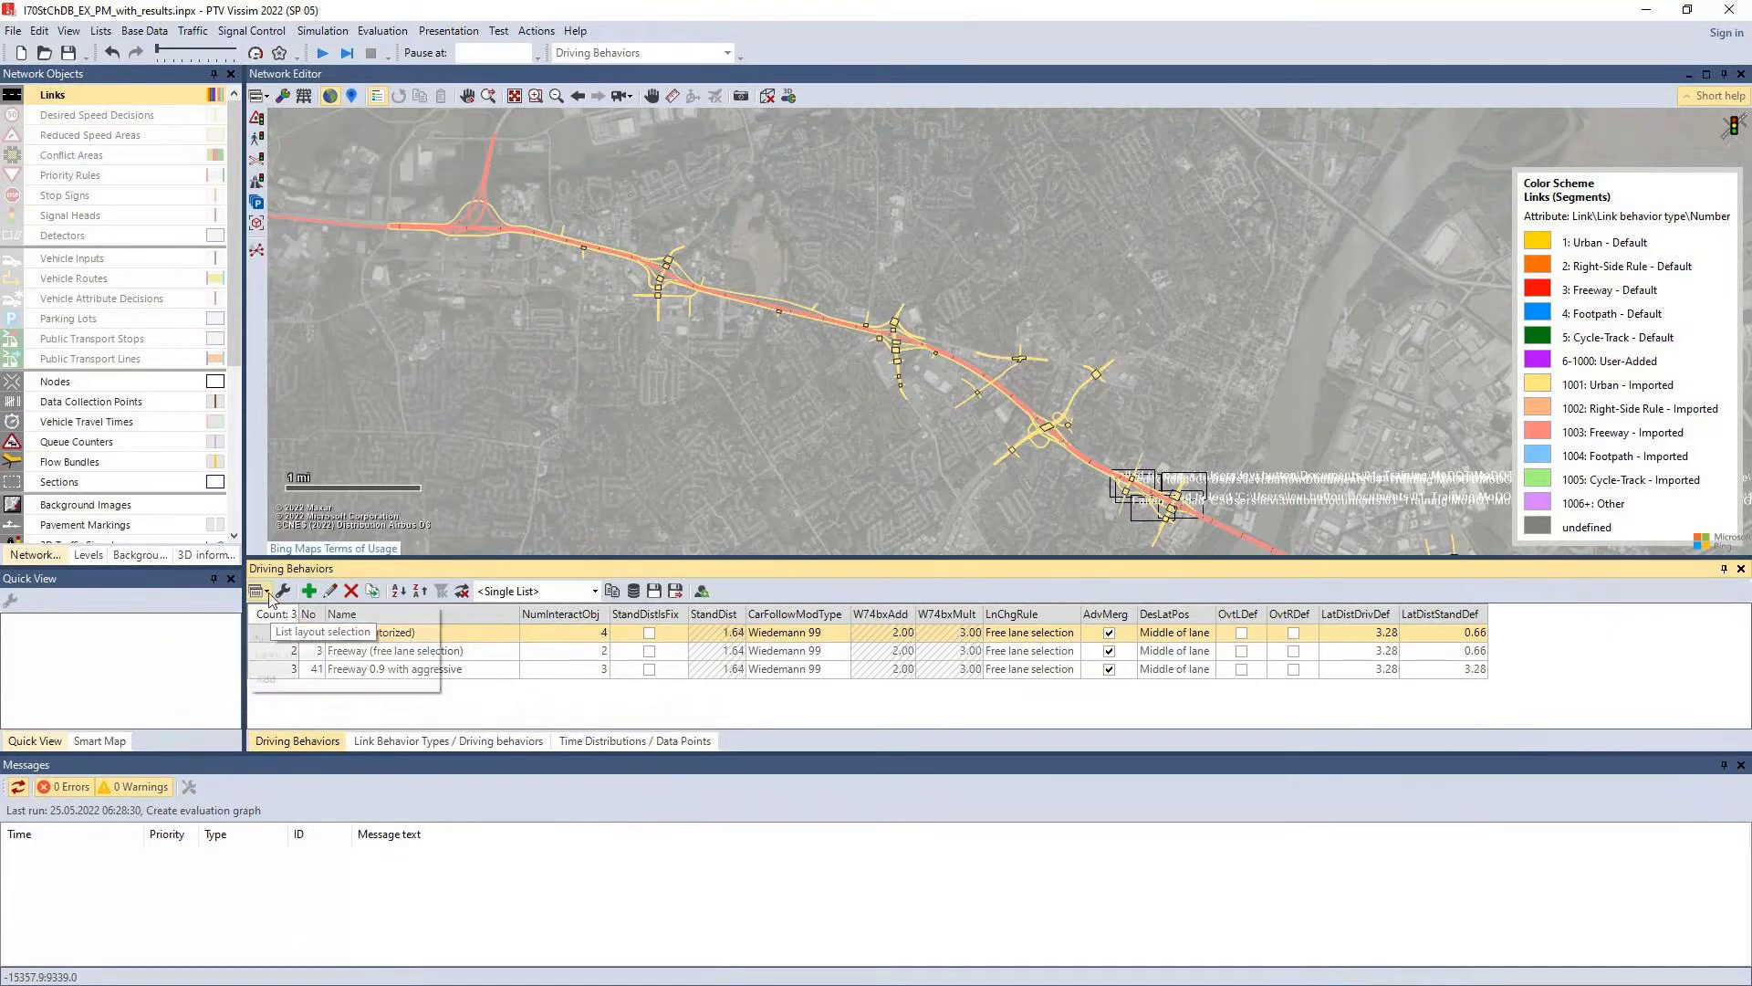
click(266, 680)
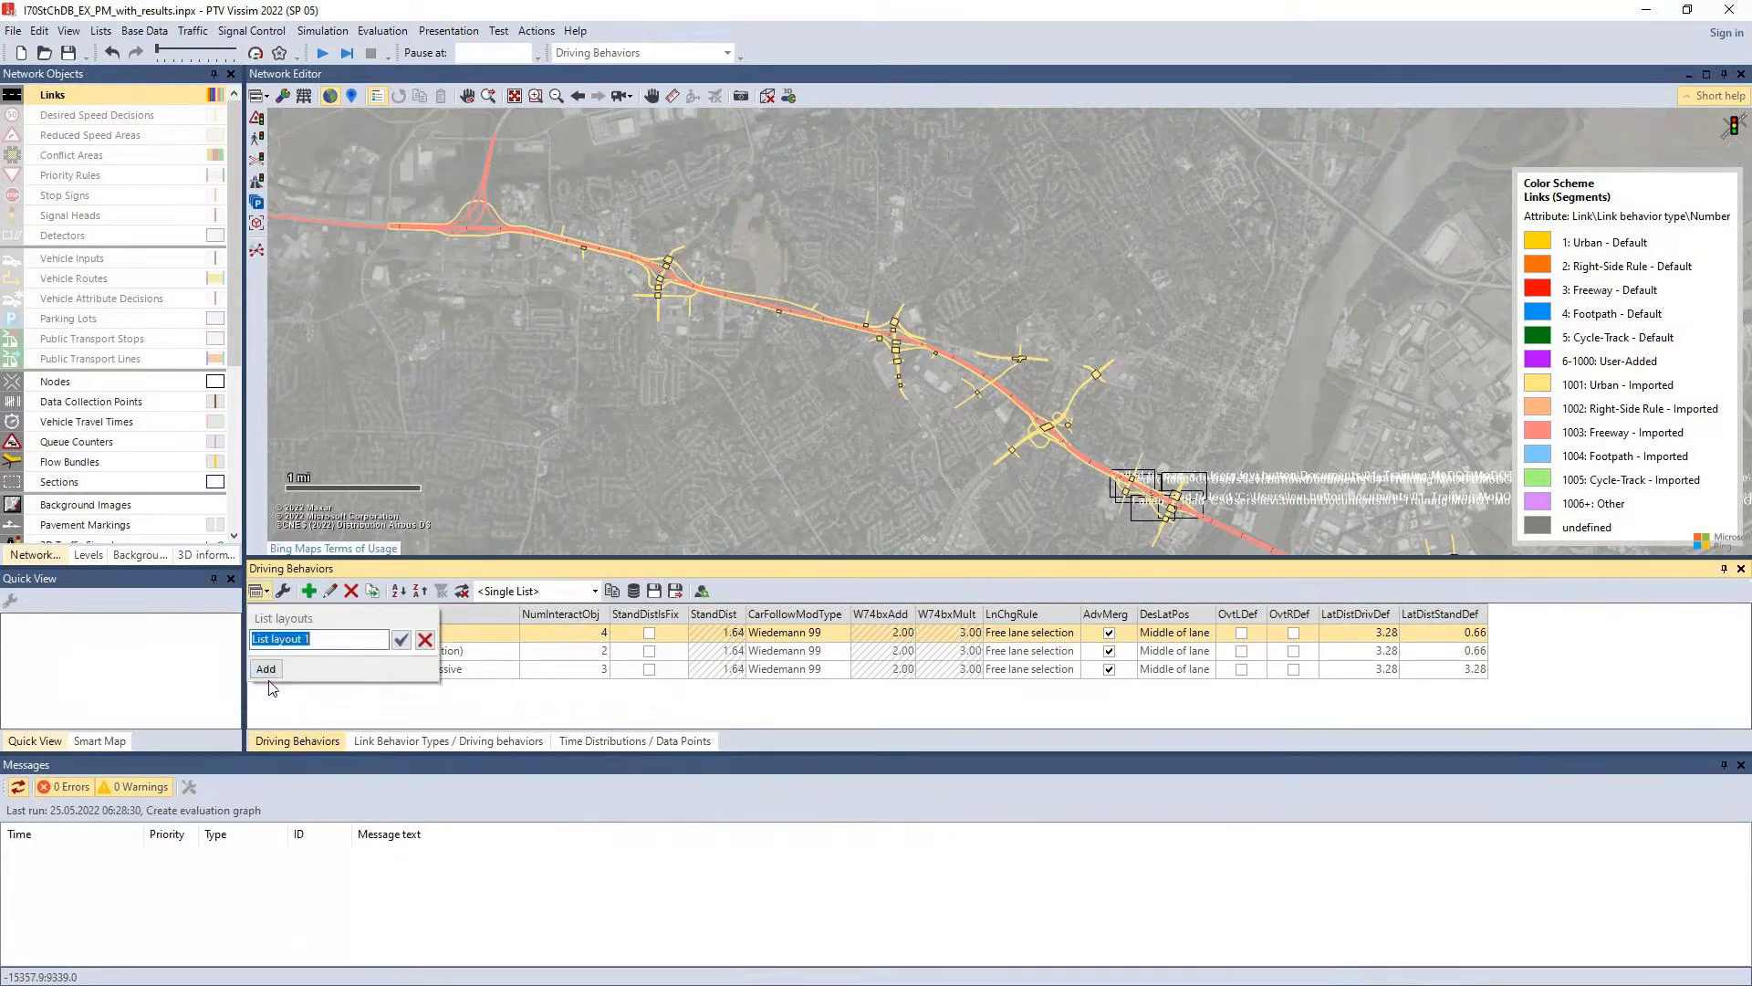
text(Default)
click(255, 639)
text(10_)
click(402, 639)
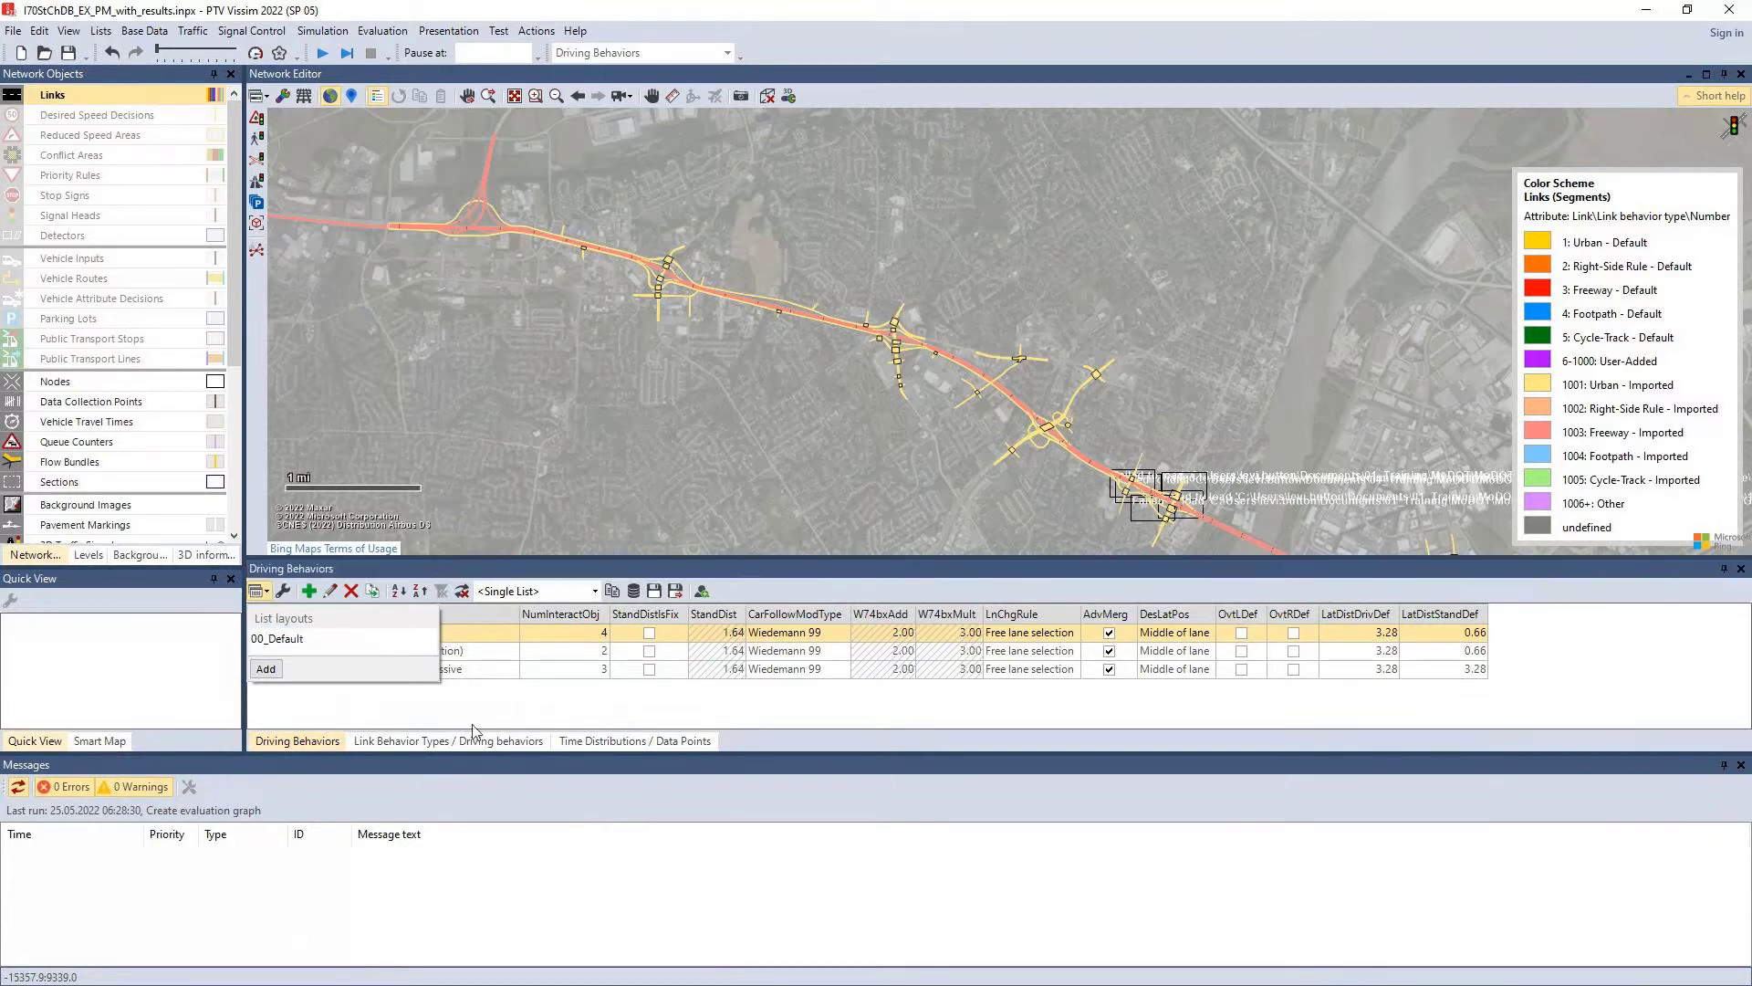
click(507, 722)
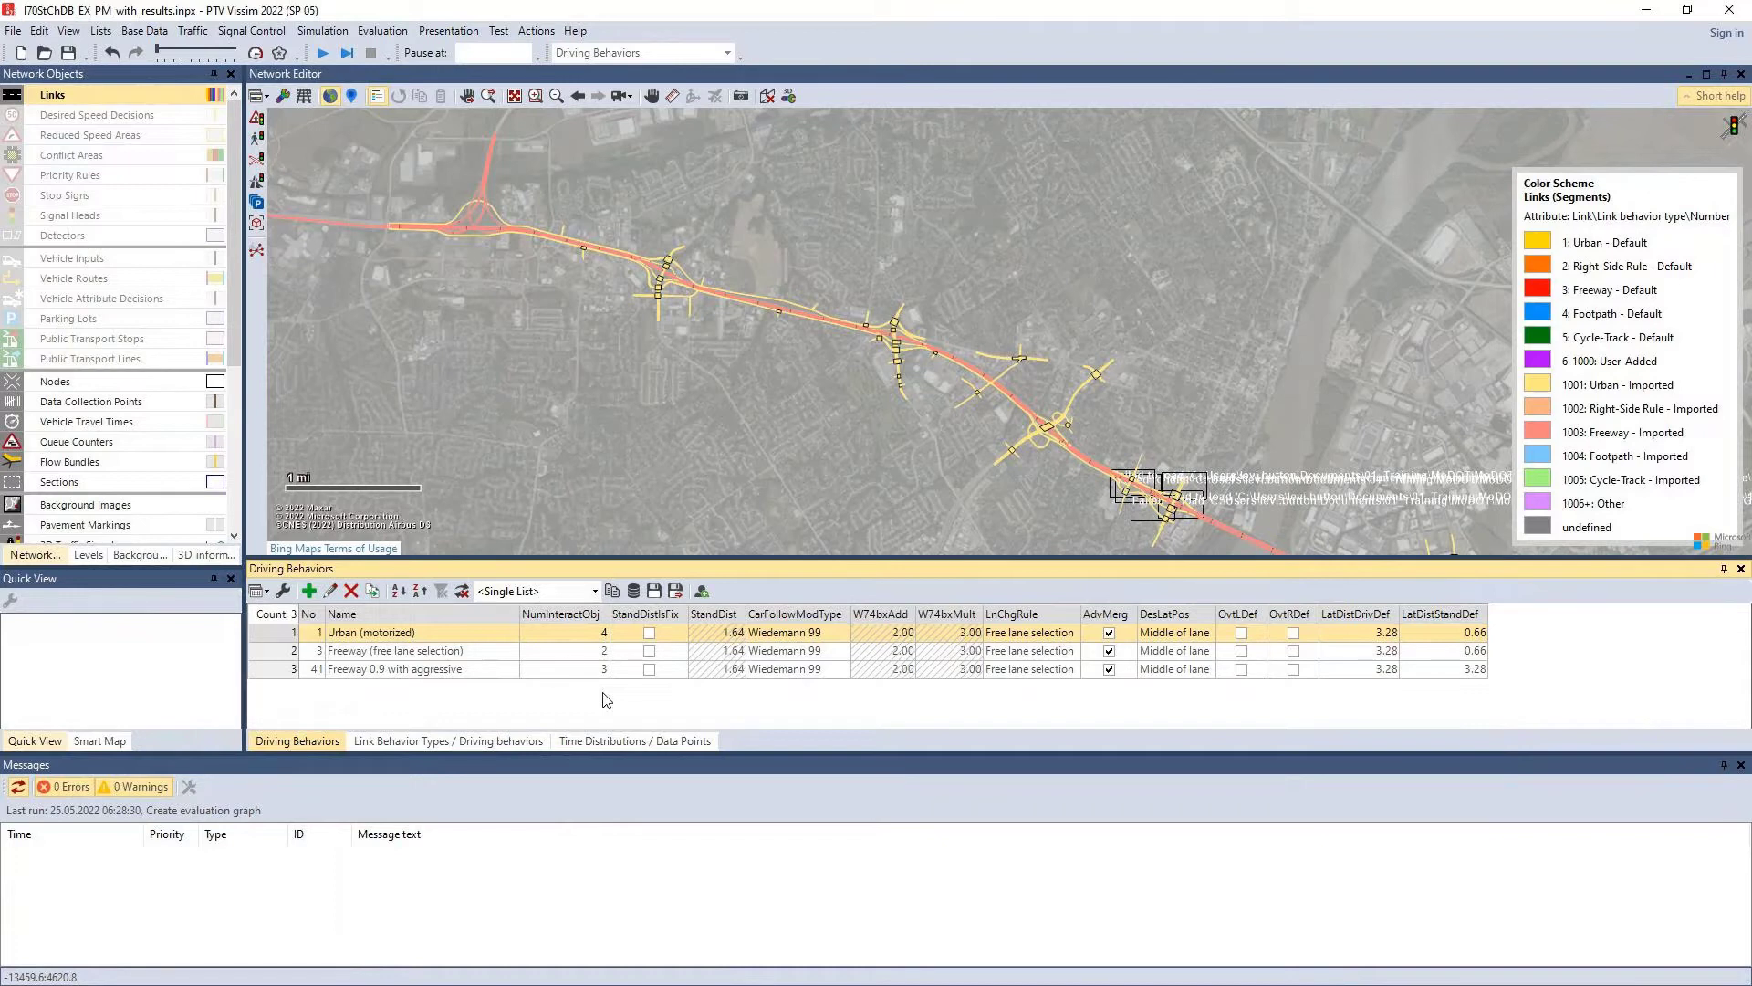
Step: Open the attribute selection for the Driving Behaviors list and remove every selected attribute except Number and Name
click(263, 593)
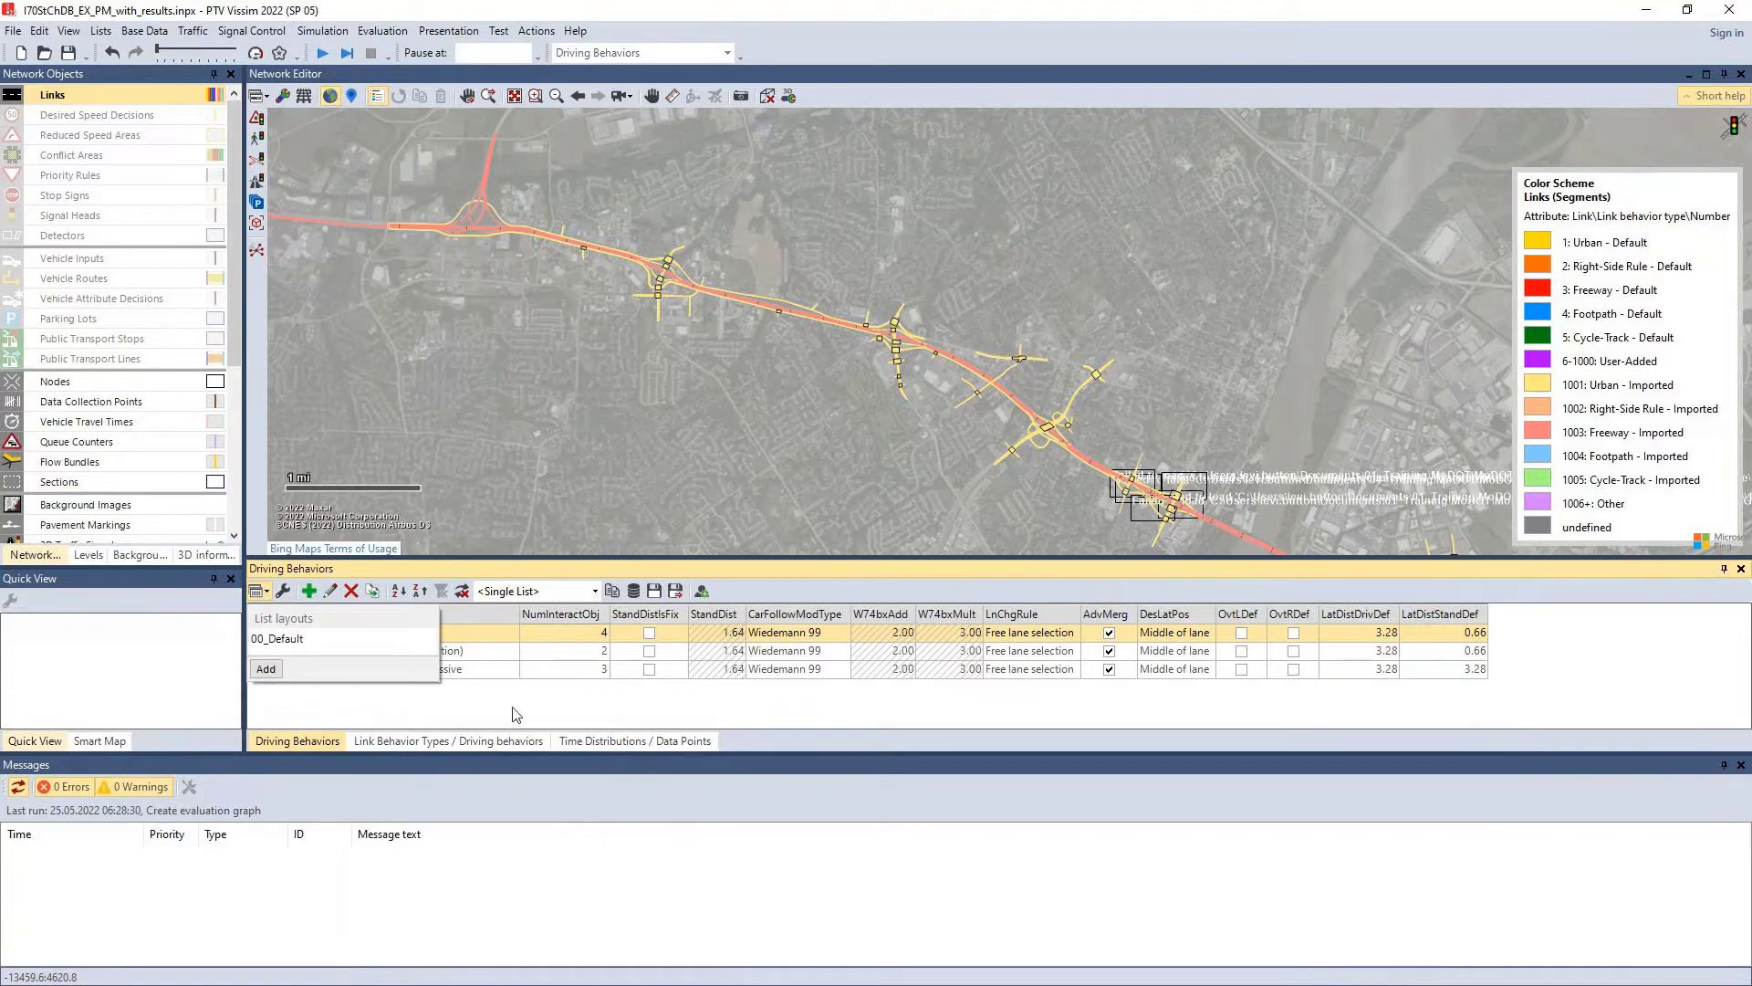
click(284, 594)
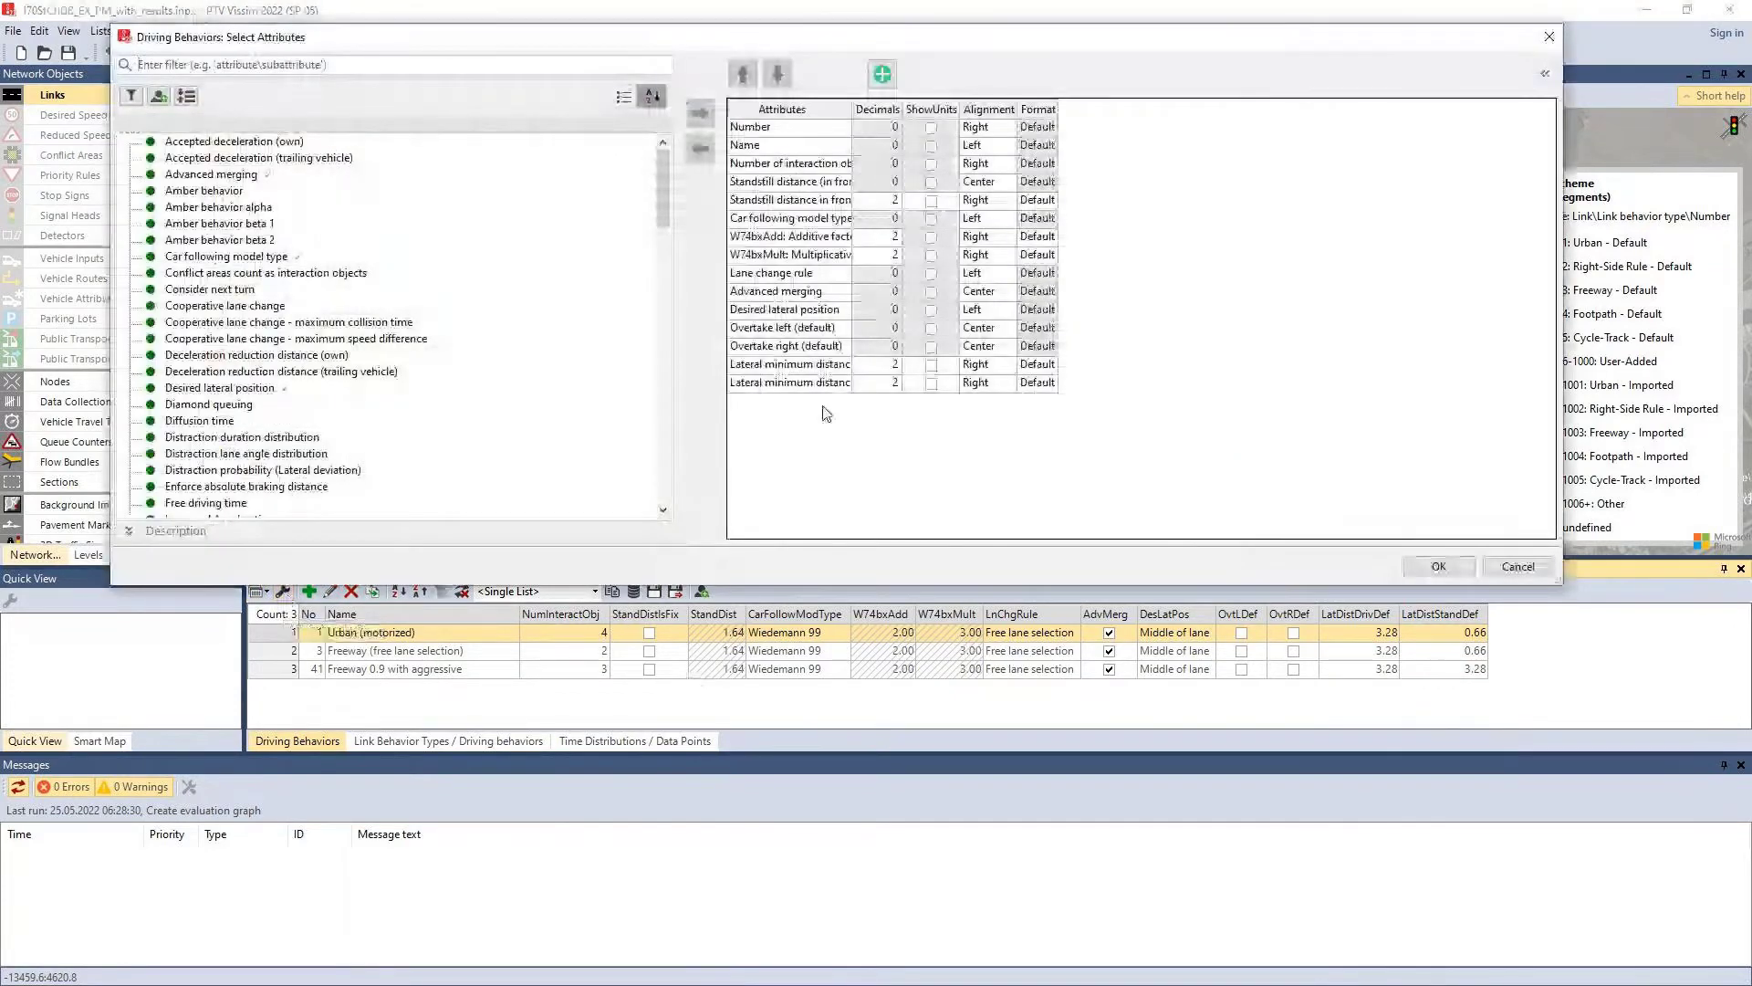
drag(835, 383, 803, 167)
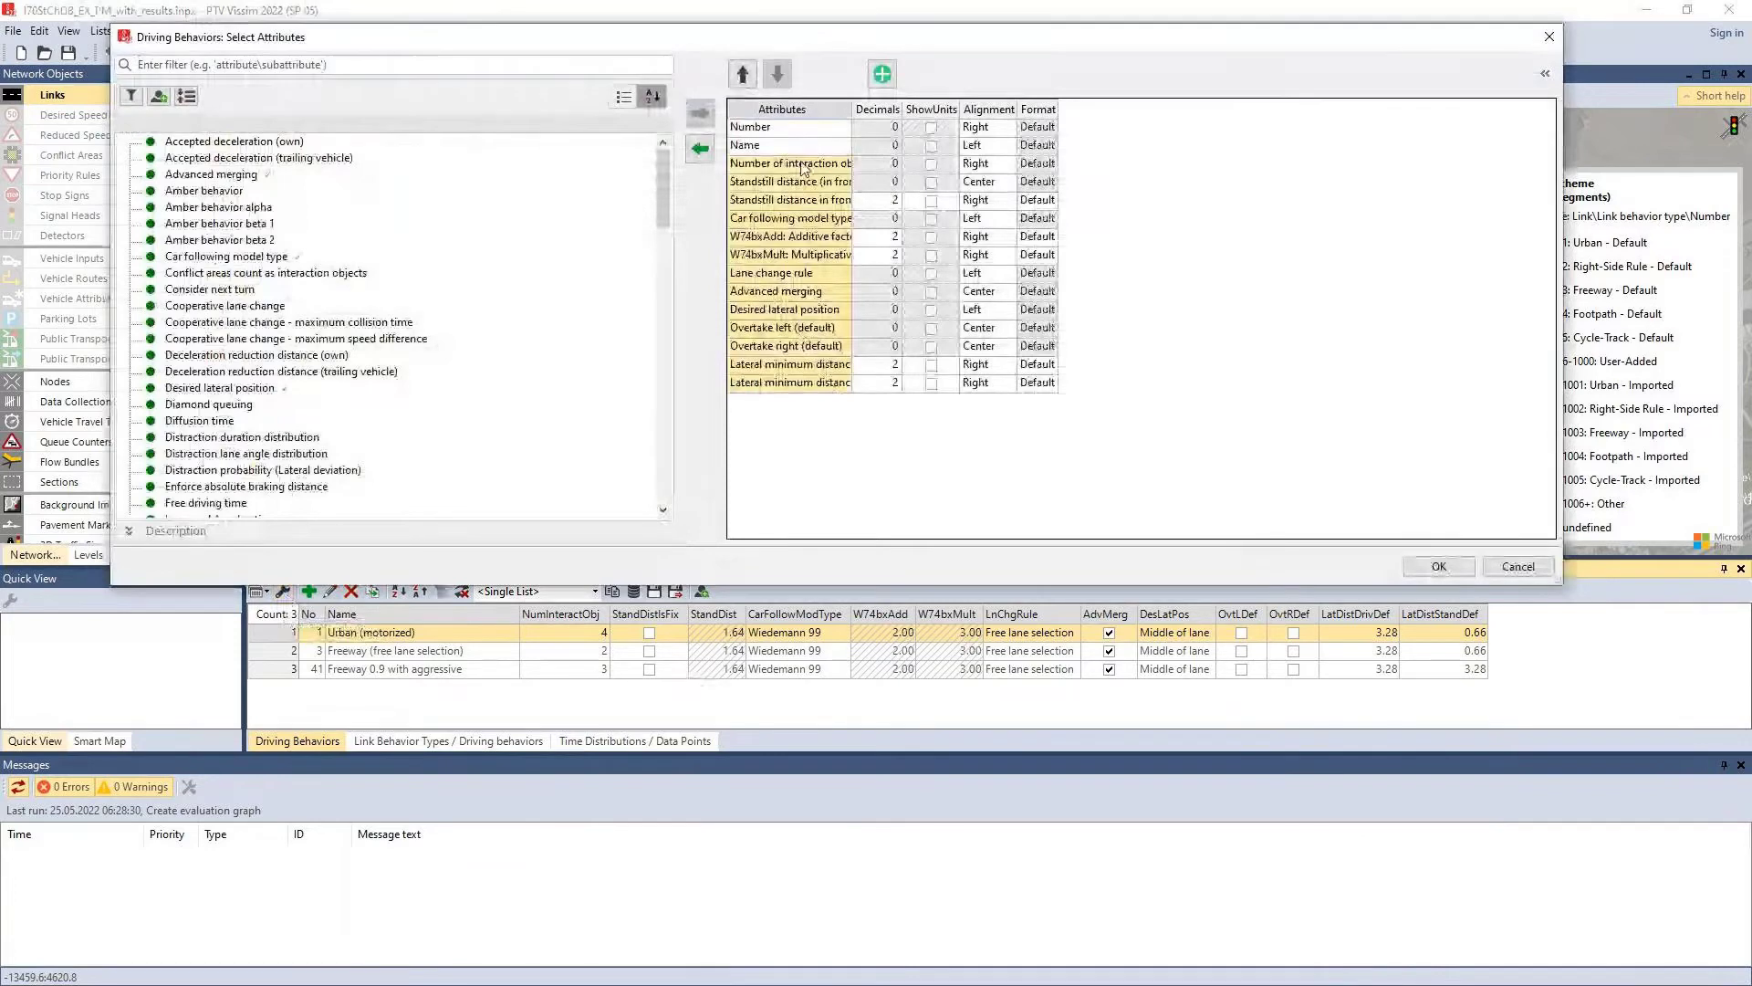
click(700, 149)
Step: Add the W74ax average standstill distance and W74bxAdd additive factor attributes to the list, widening the Attributes column to read the full names
click(490, 64)
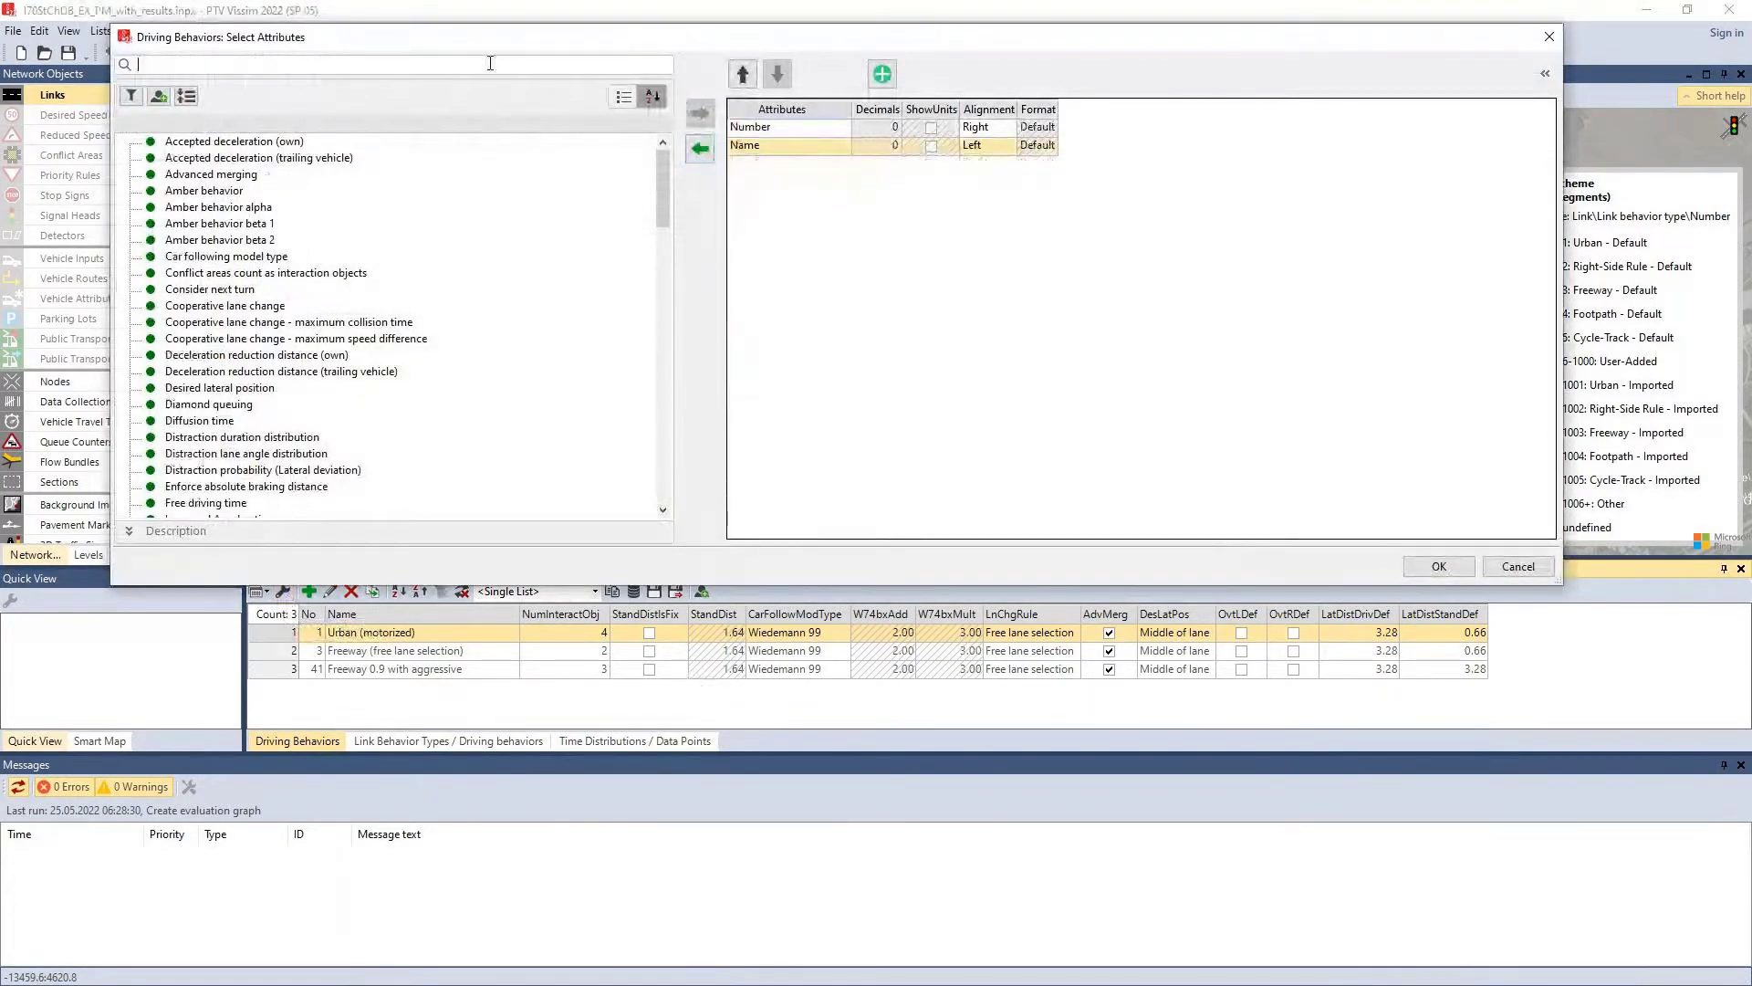
text(w74)
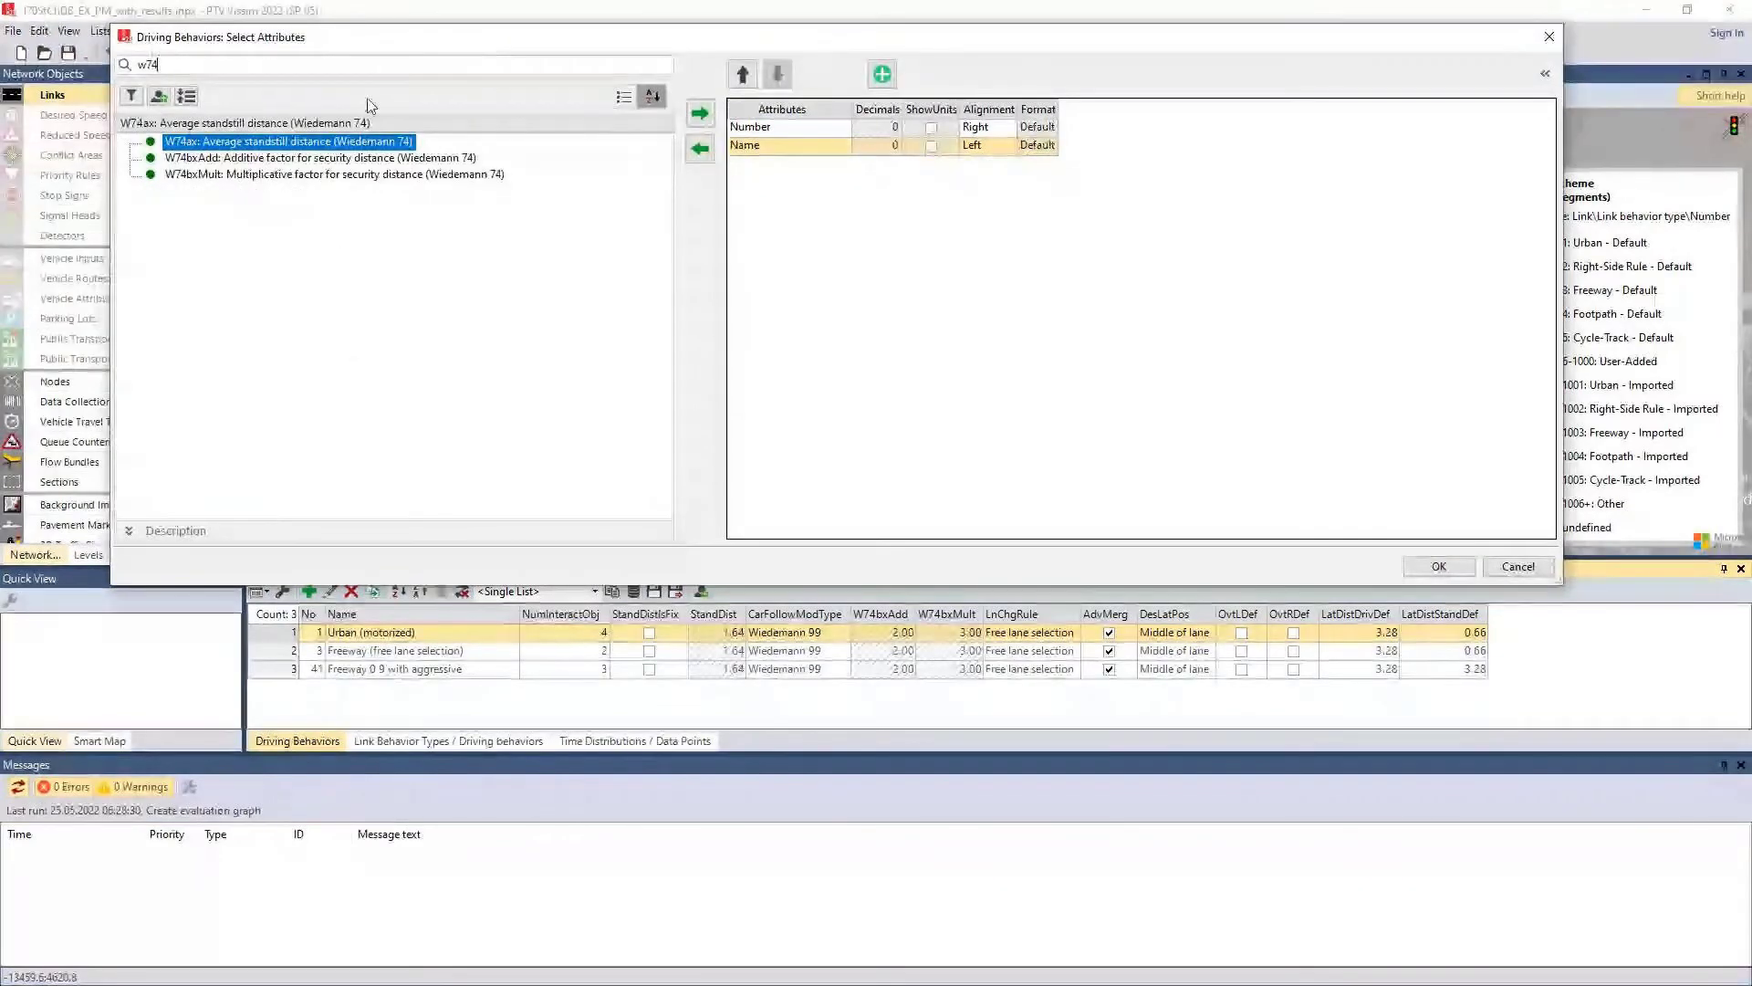
double_click(290, 144)
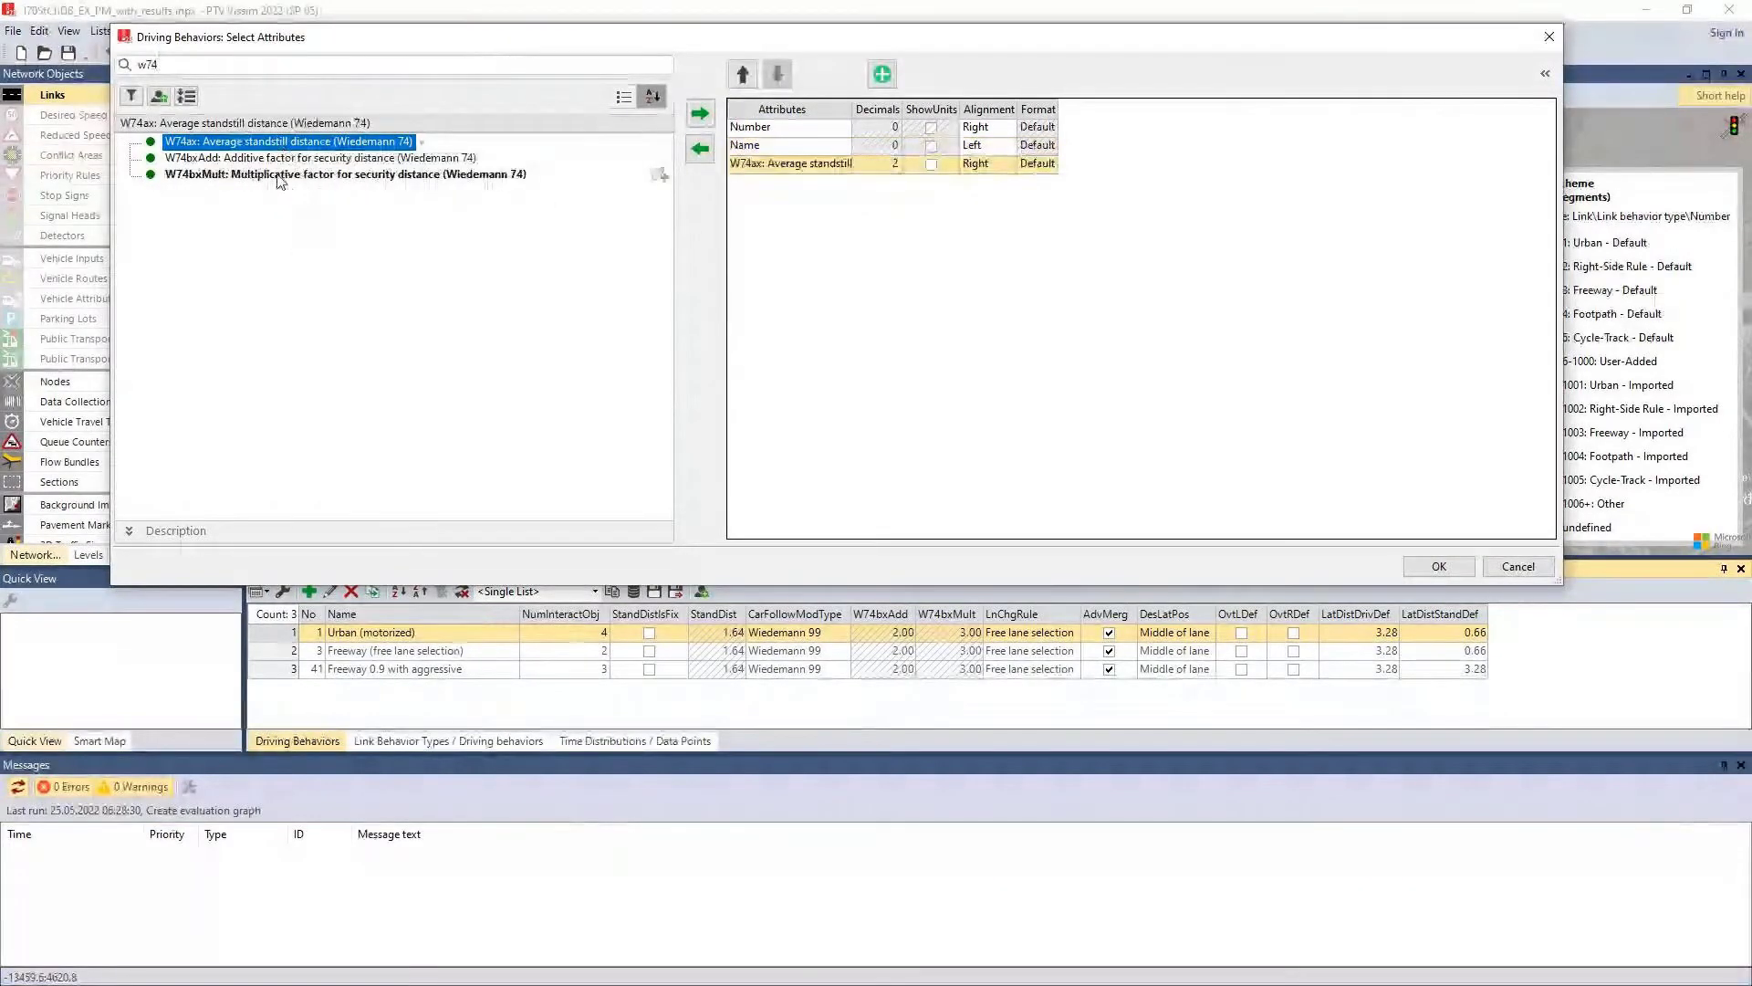
double_click(271, 163)
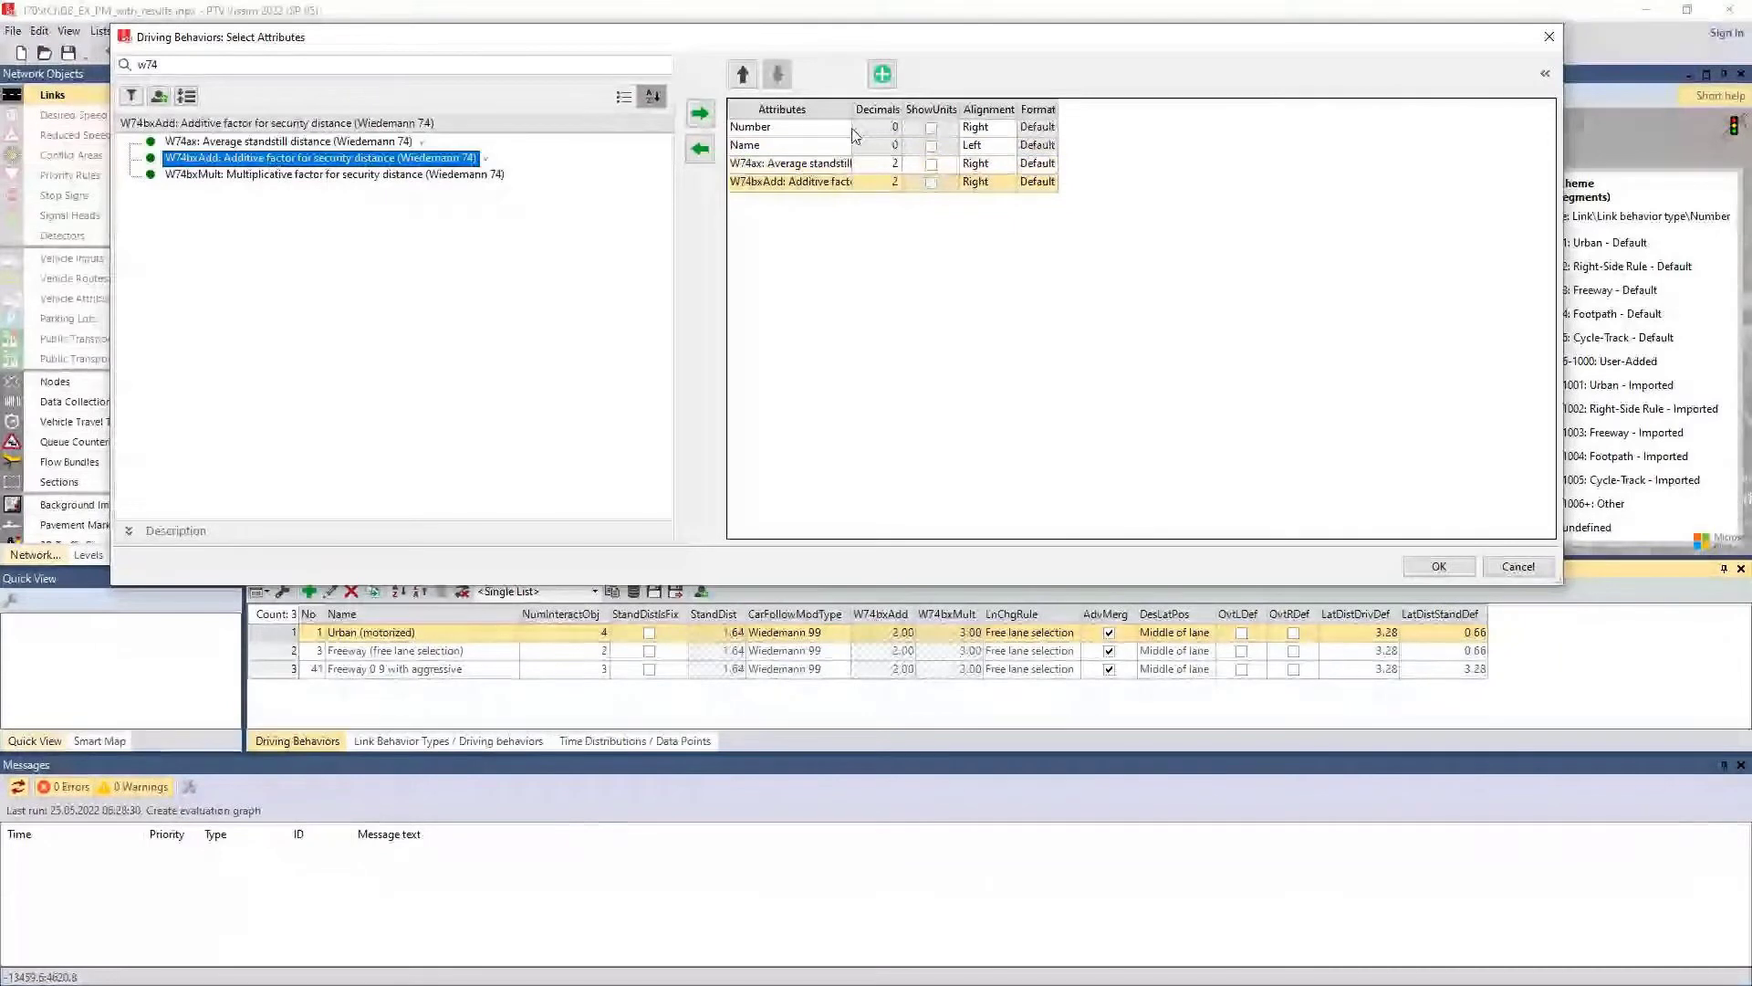
drag(854, 113, 949, 118)
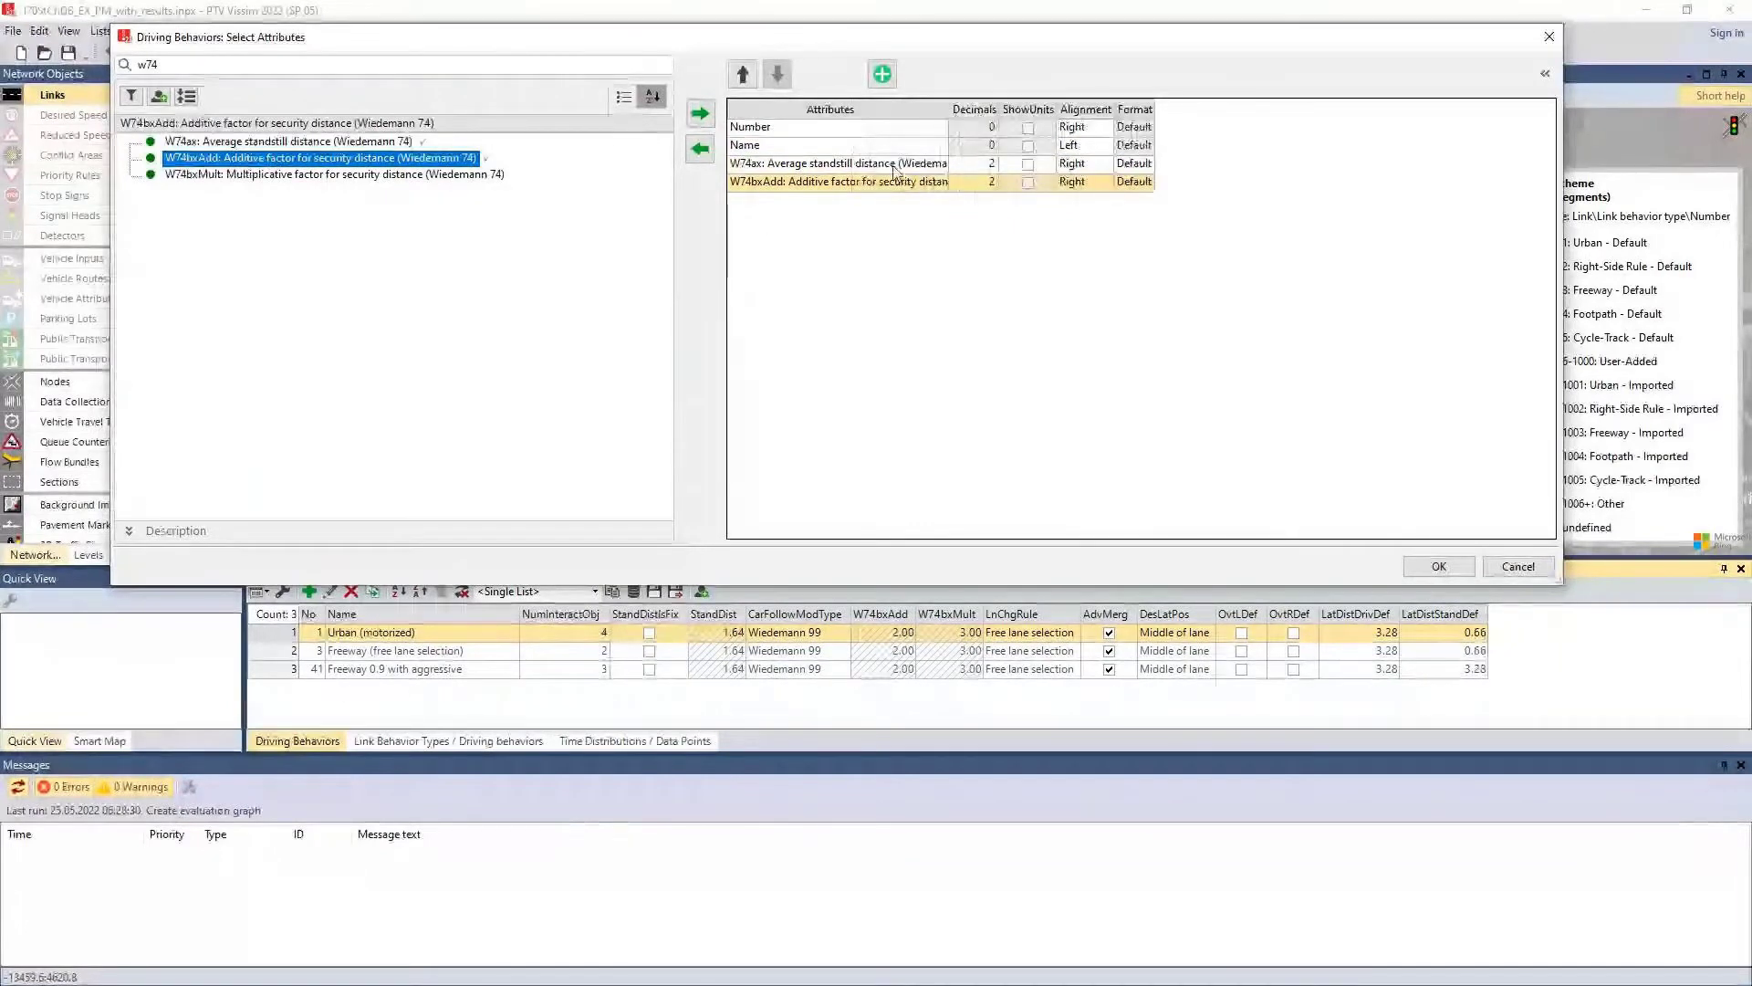
Step: Add the Wiedemann 99 attributes W99cc0 standstill distance and W99cc1 gap time distribution to the list and accept the attribute selection
double_click(152, 65)
text(99)
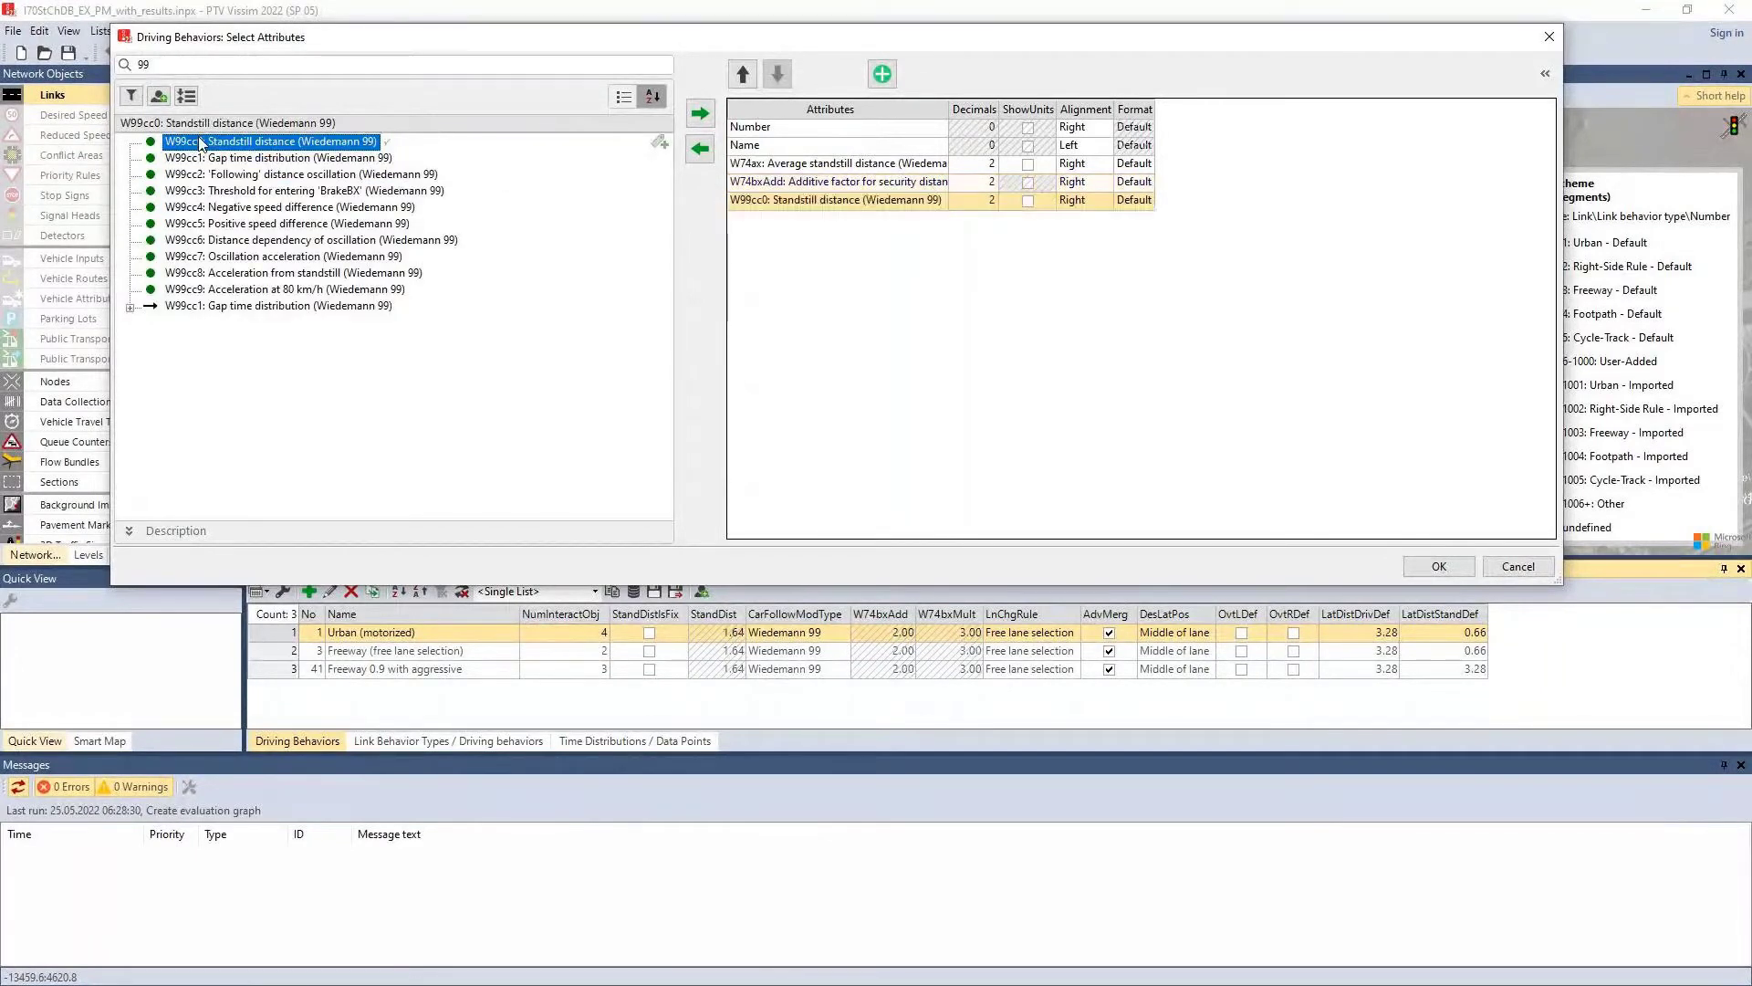
double_click(200, 143)
double_click(205, 159)
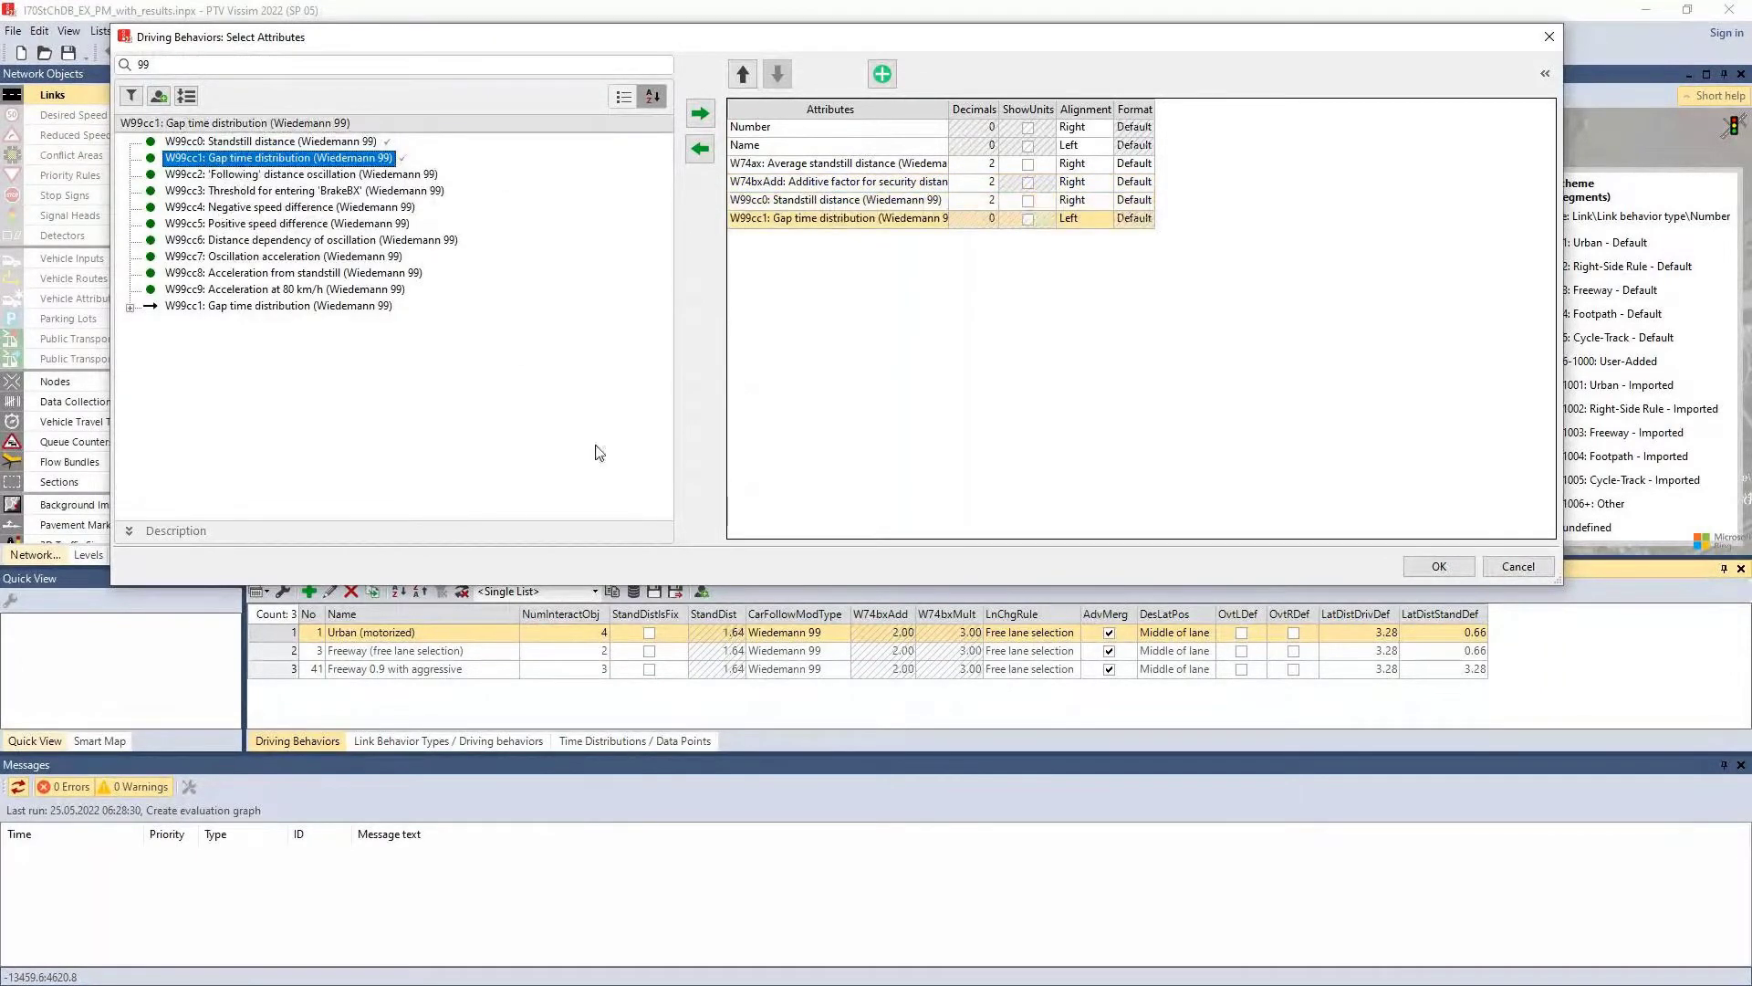
click(1439, 565)
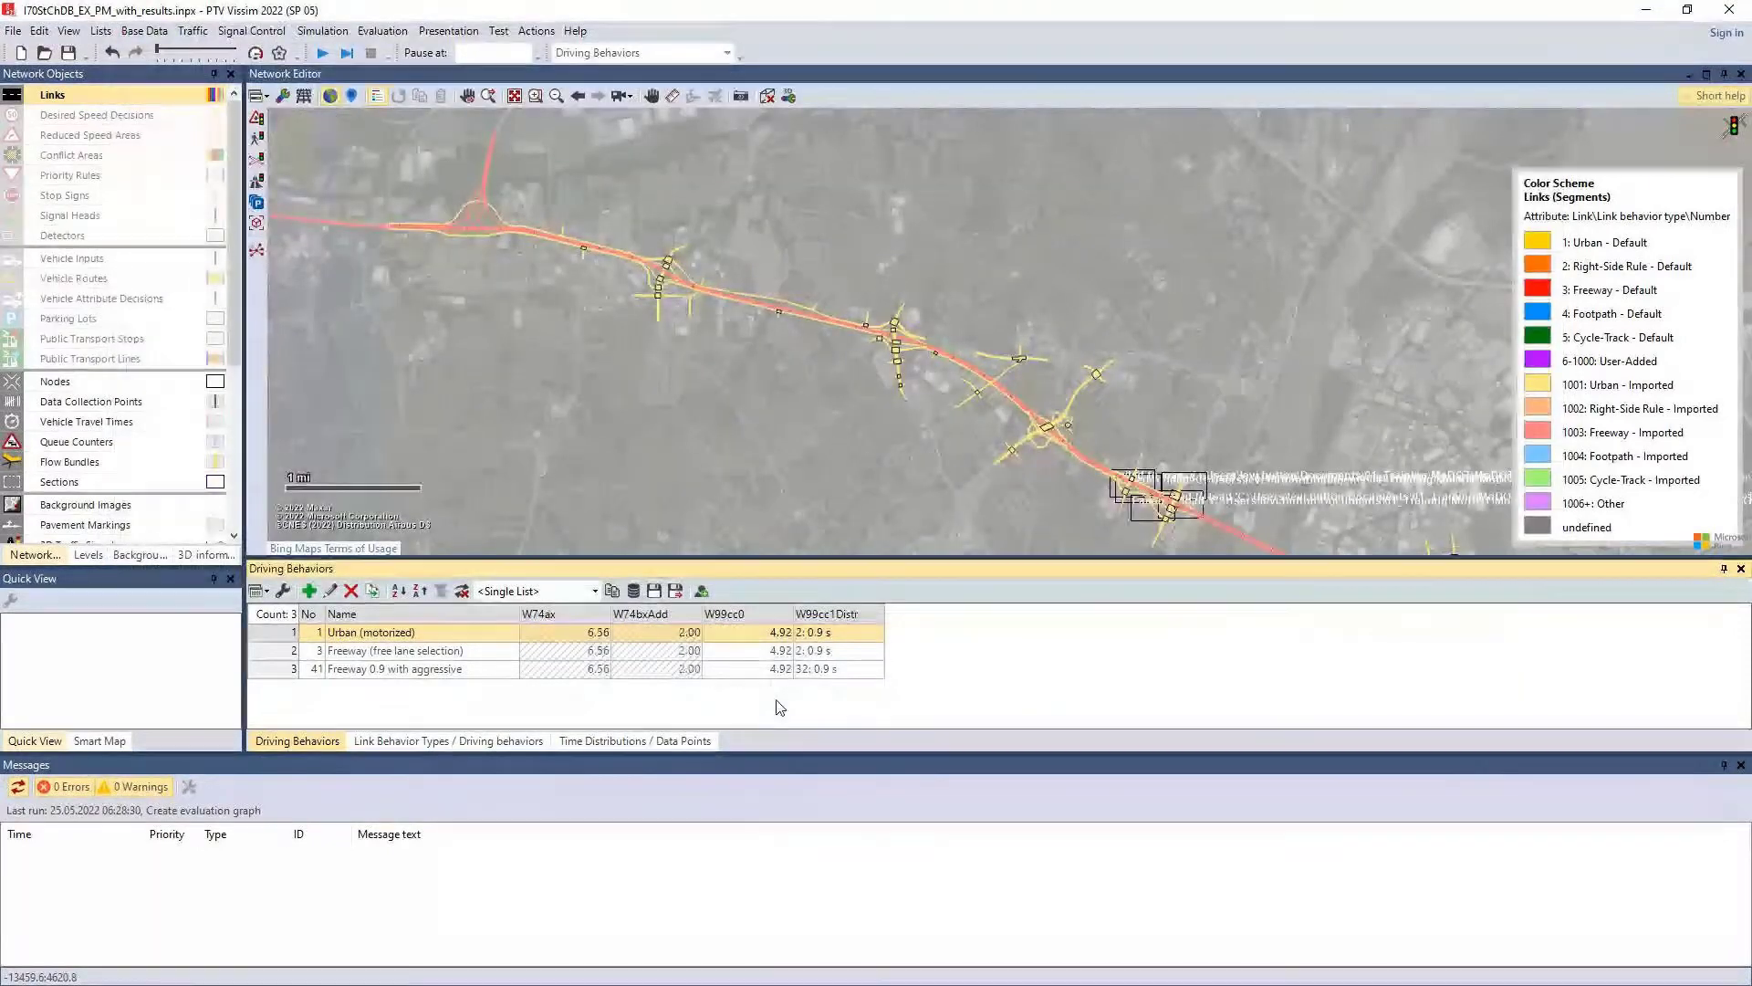
Step: Switch the Urban (motorized) car following model to Wiedemann 74 and highlight the Wiedemann 74 and 99 cells in the Driving Behaviors list
double_click(292, 632)
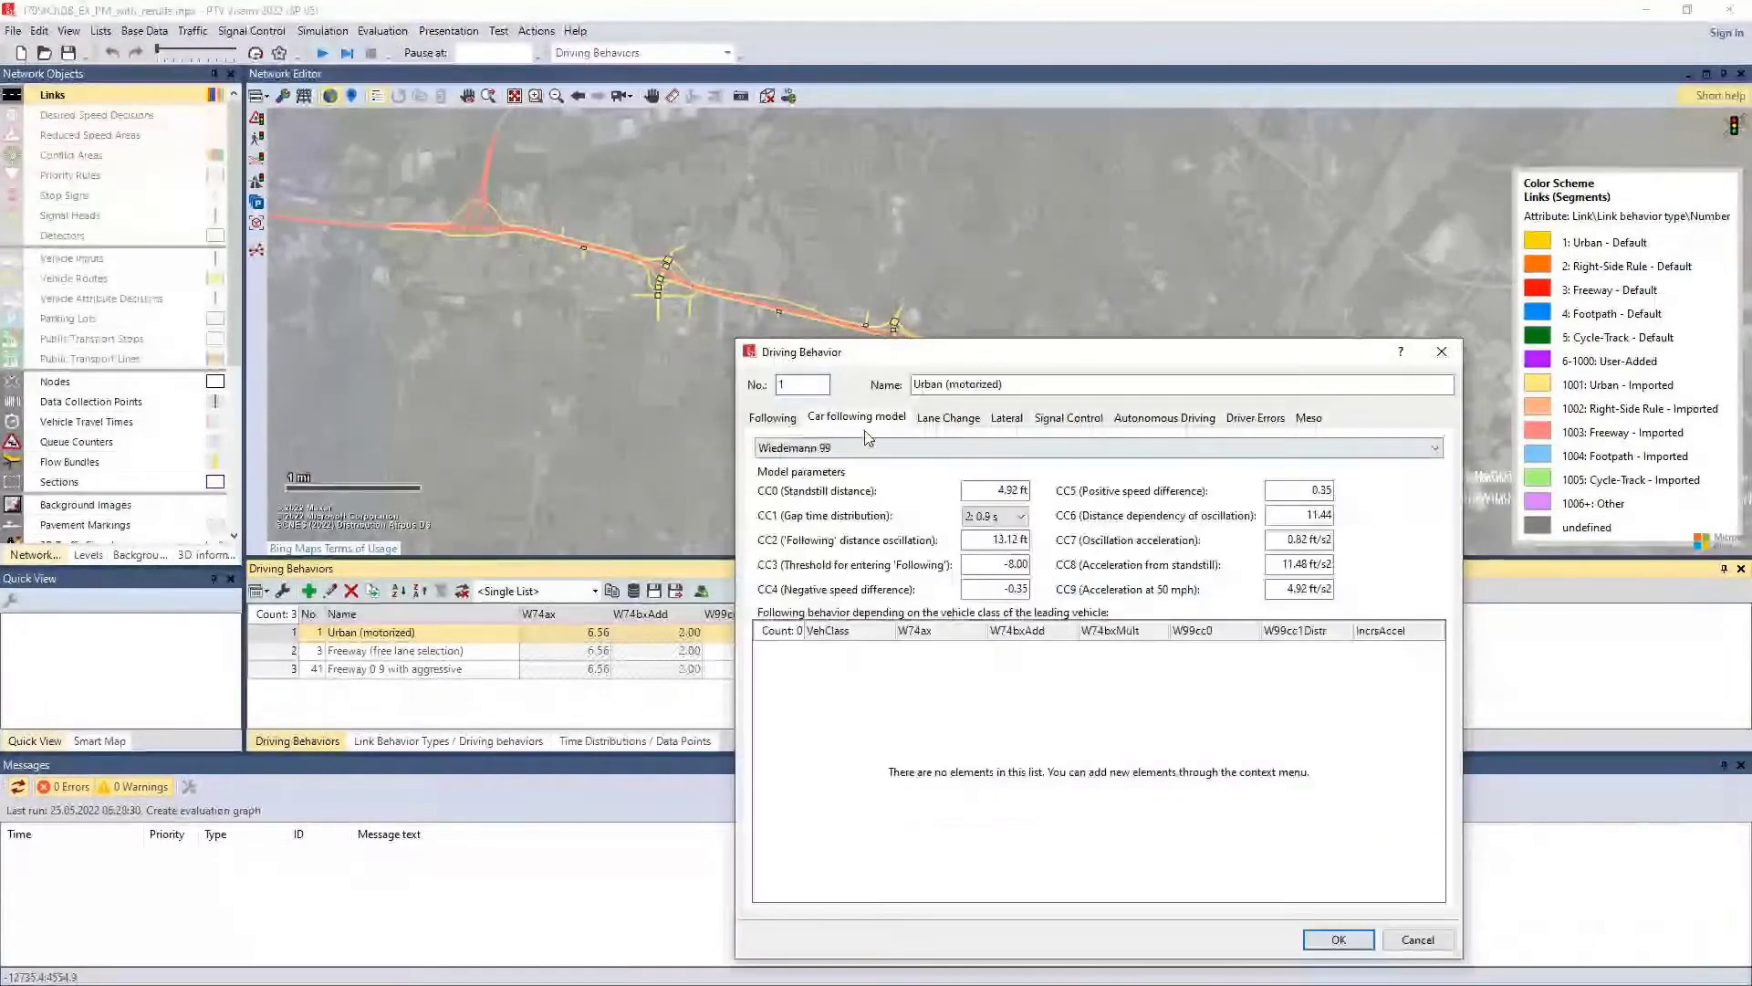
click(1339, 939)
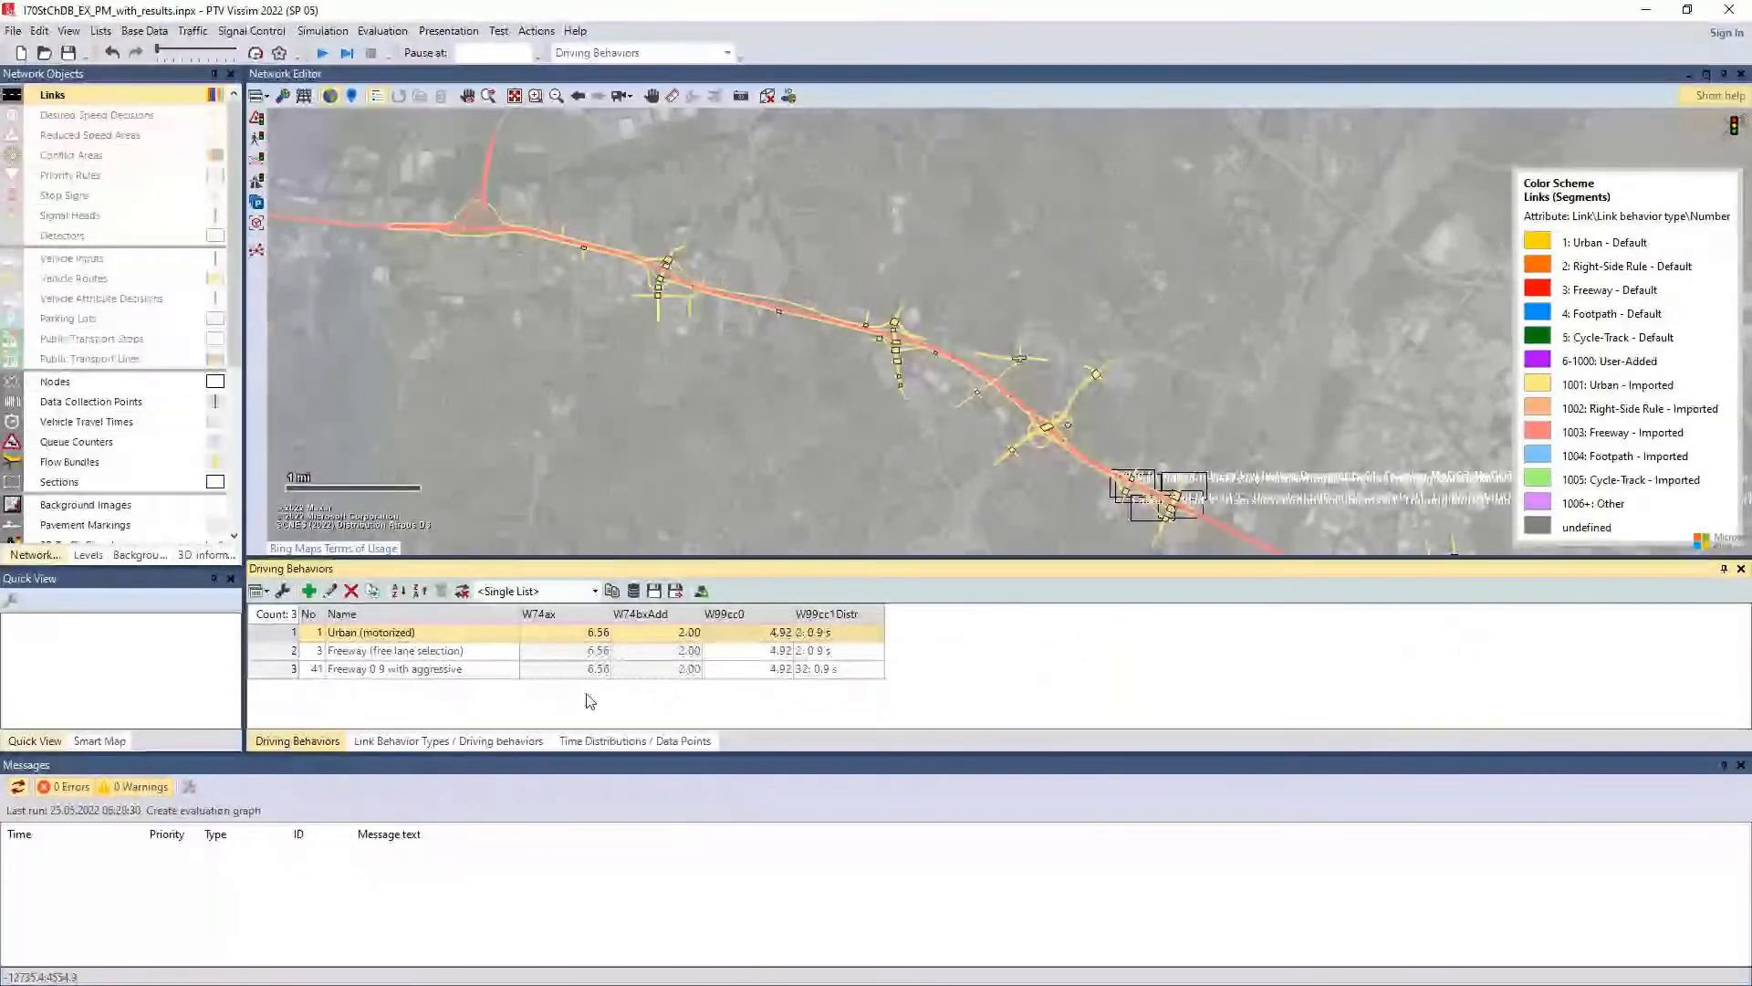
click(283, 671)
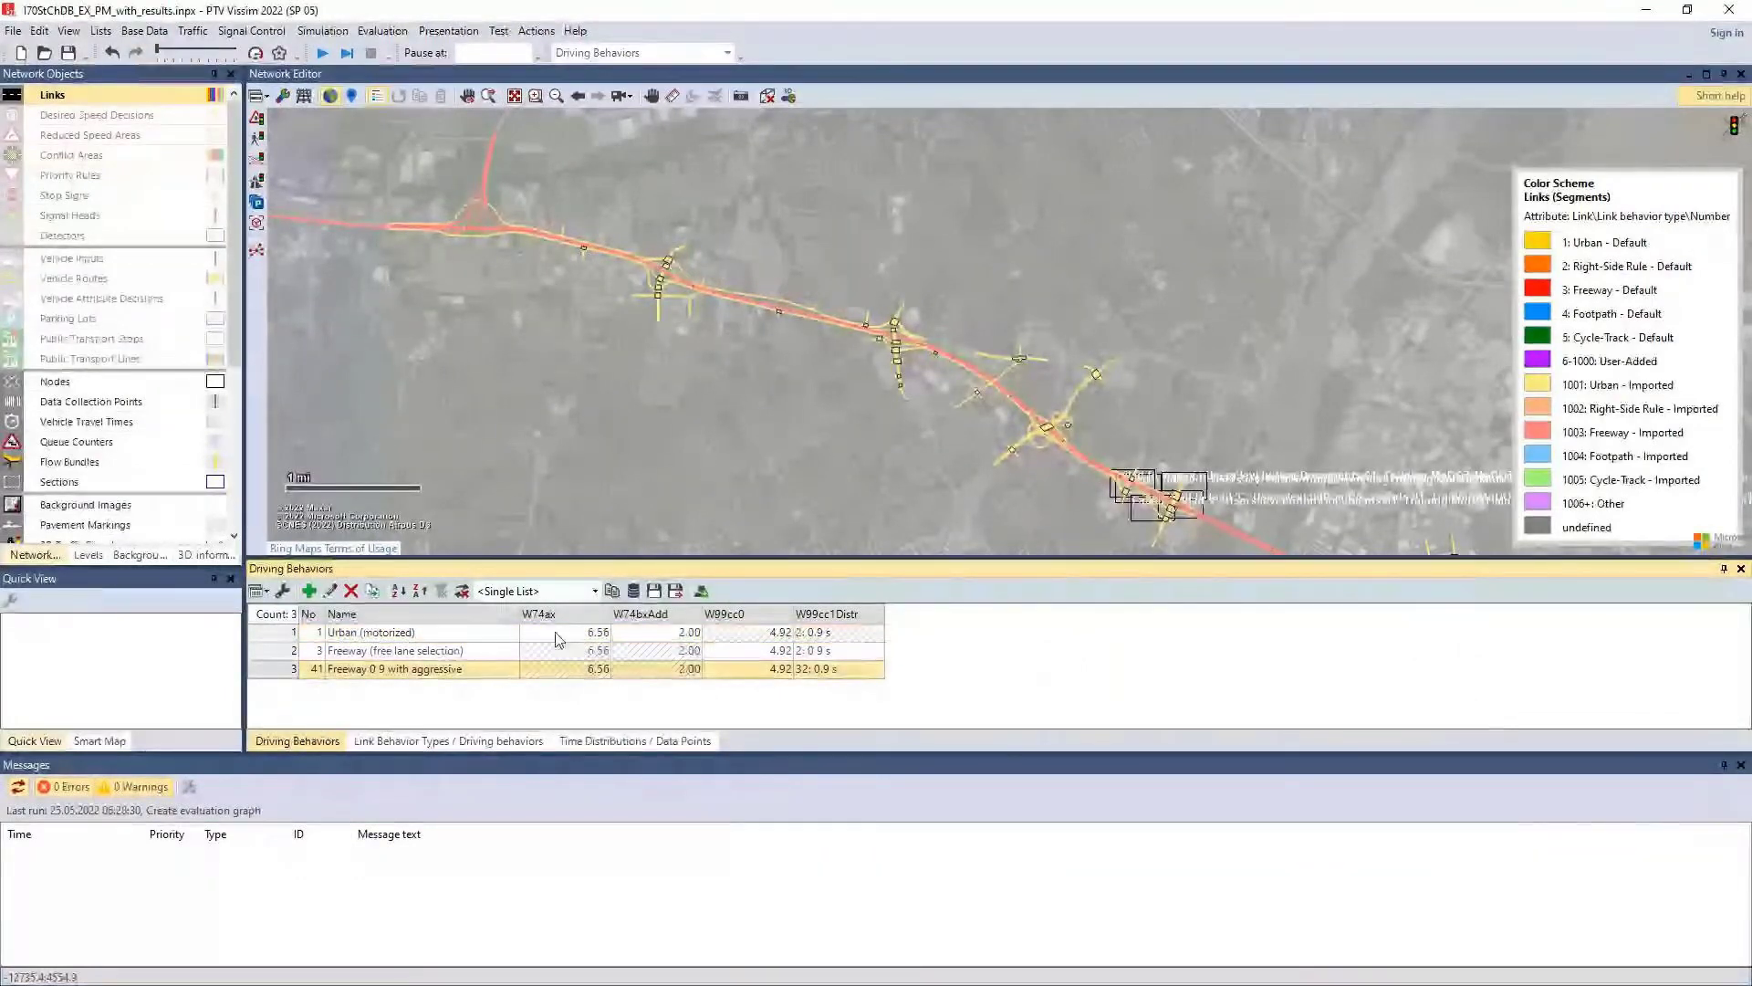
drag(559, 632, 655, 635)
drag(768, 632, 827, 648)
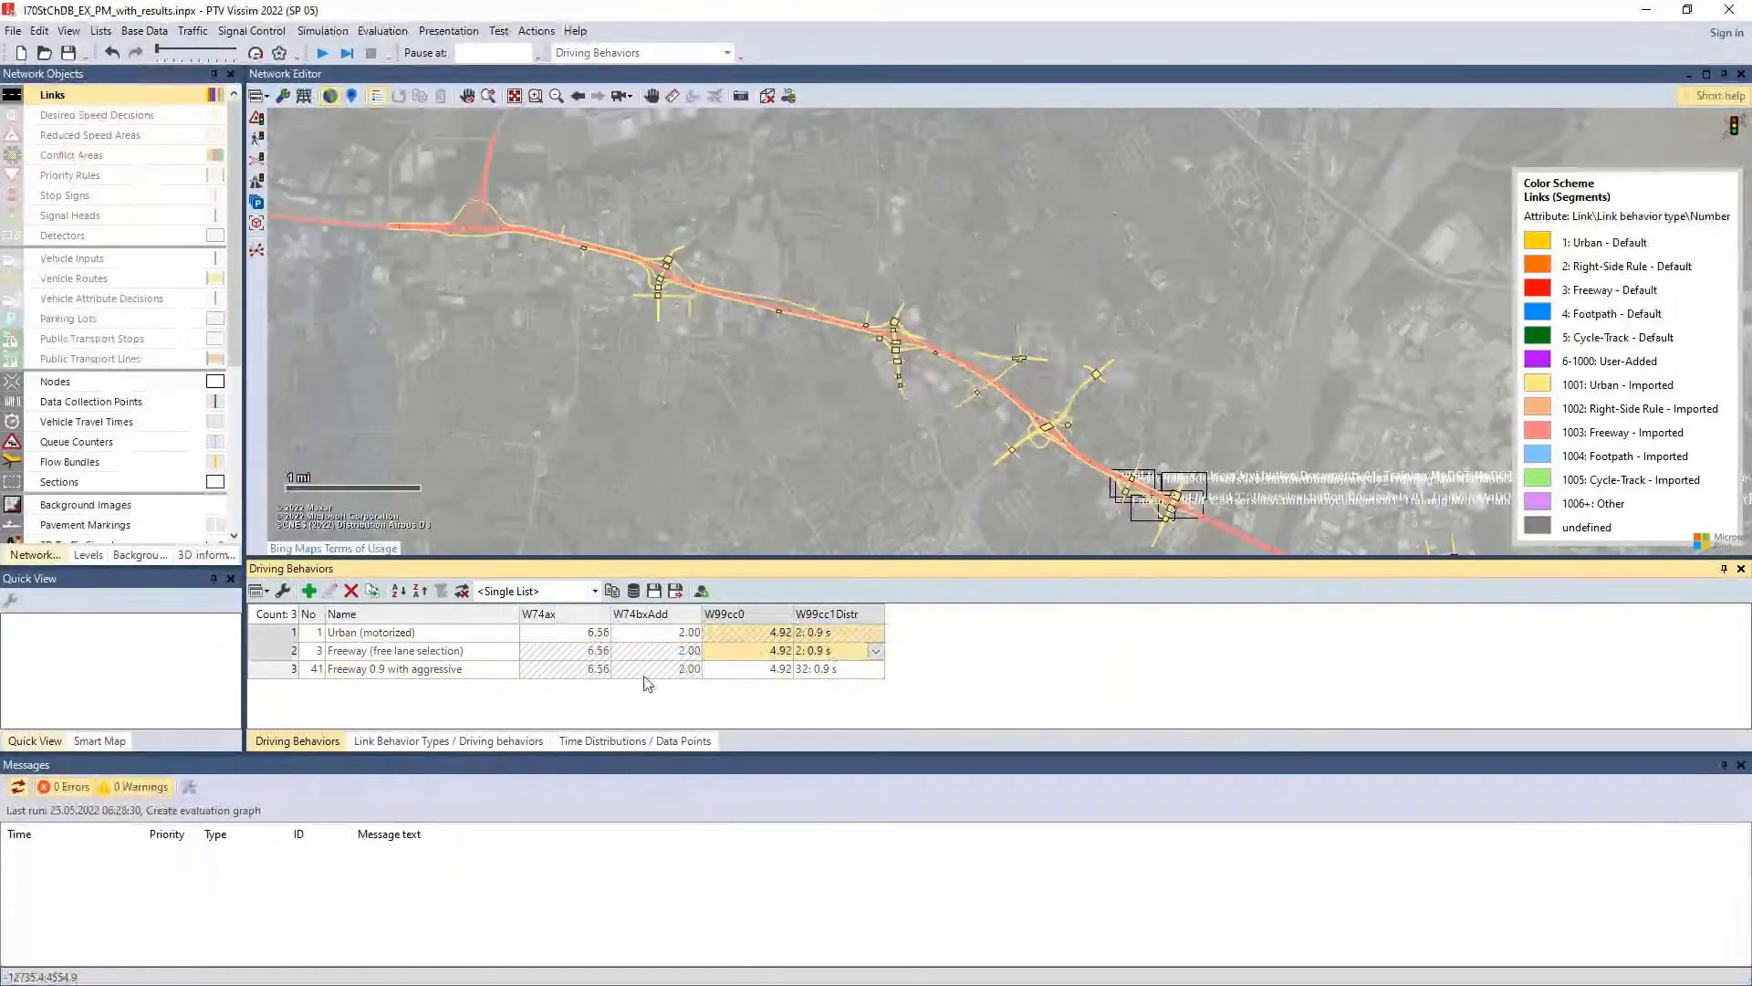
click(263, 674)
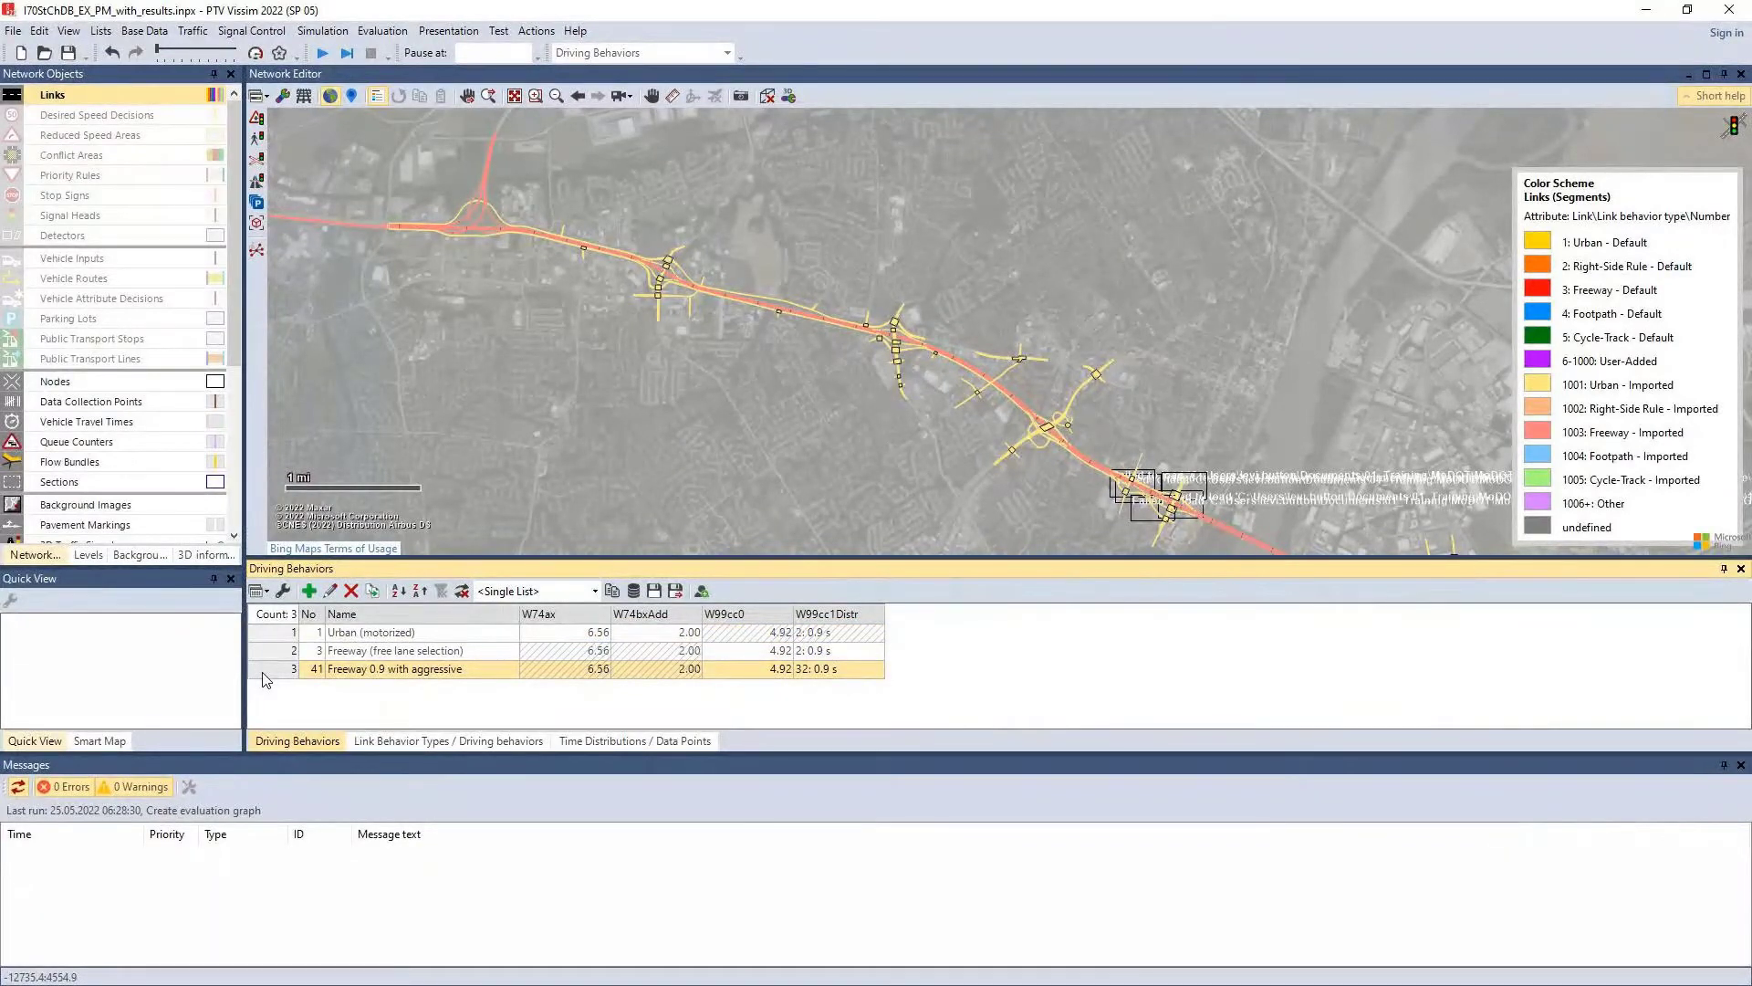
Step: Save the current Driving Behaviors list layout under the name 01_Headway
click(267, 593)
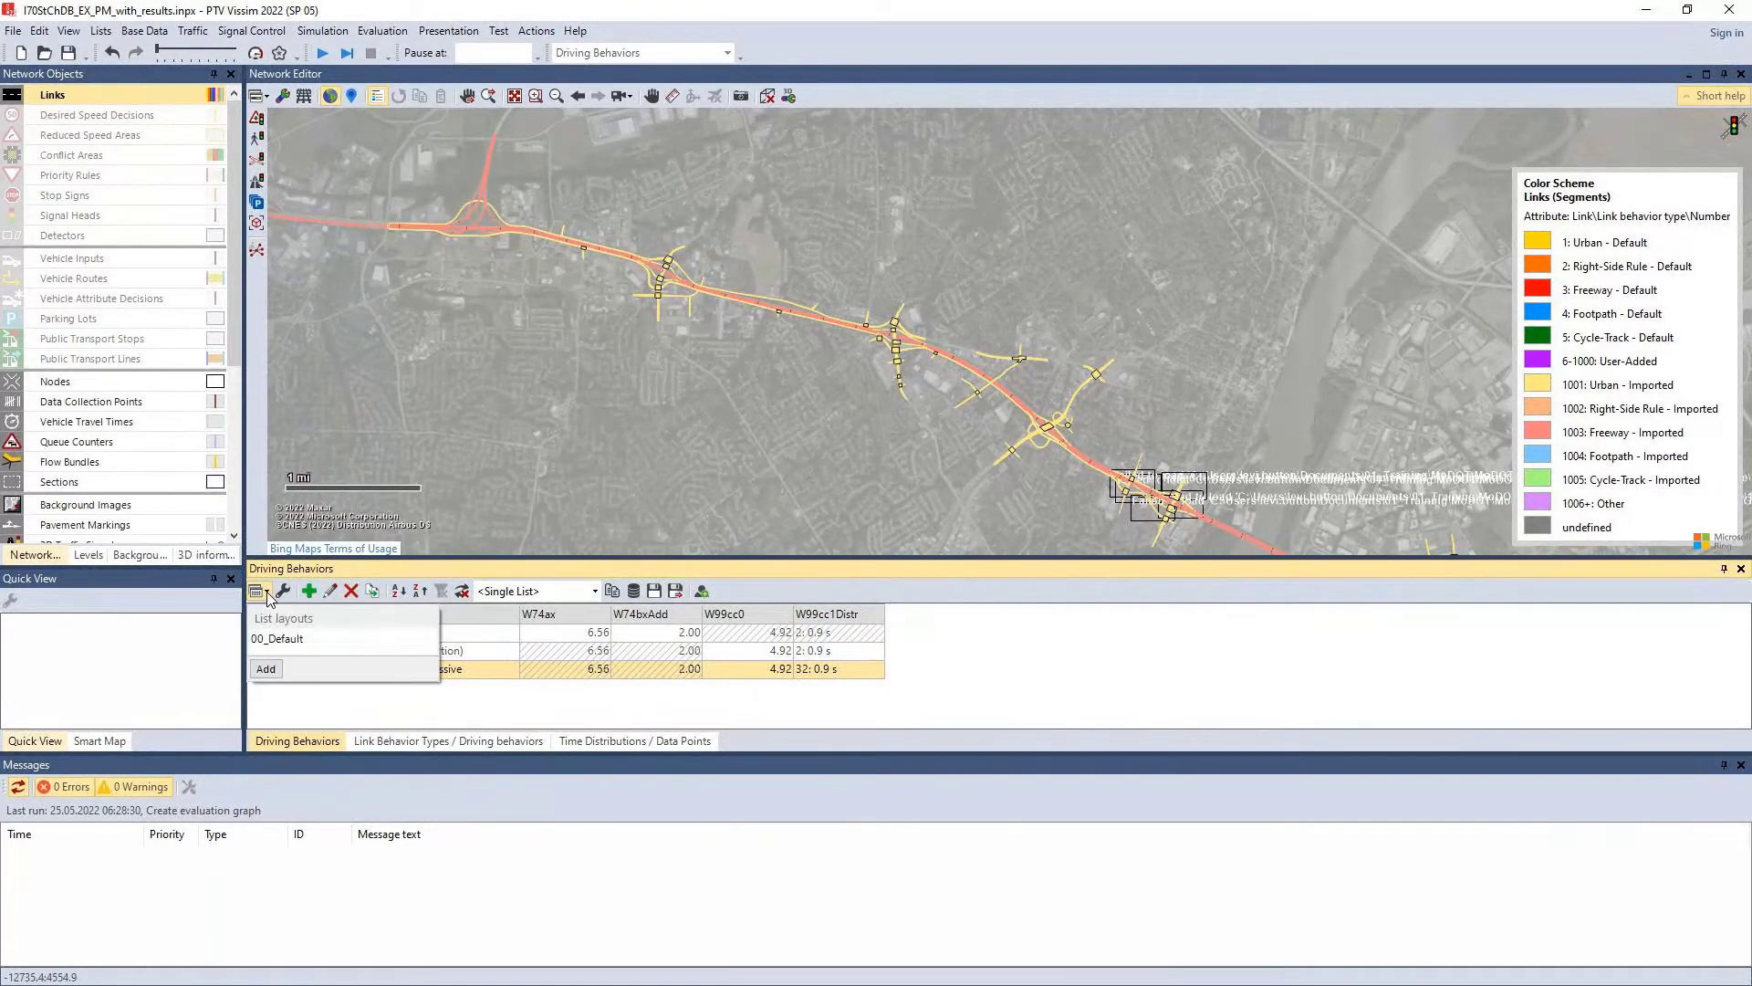
click(265, 669)
text(0)
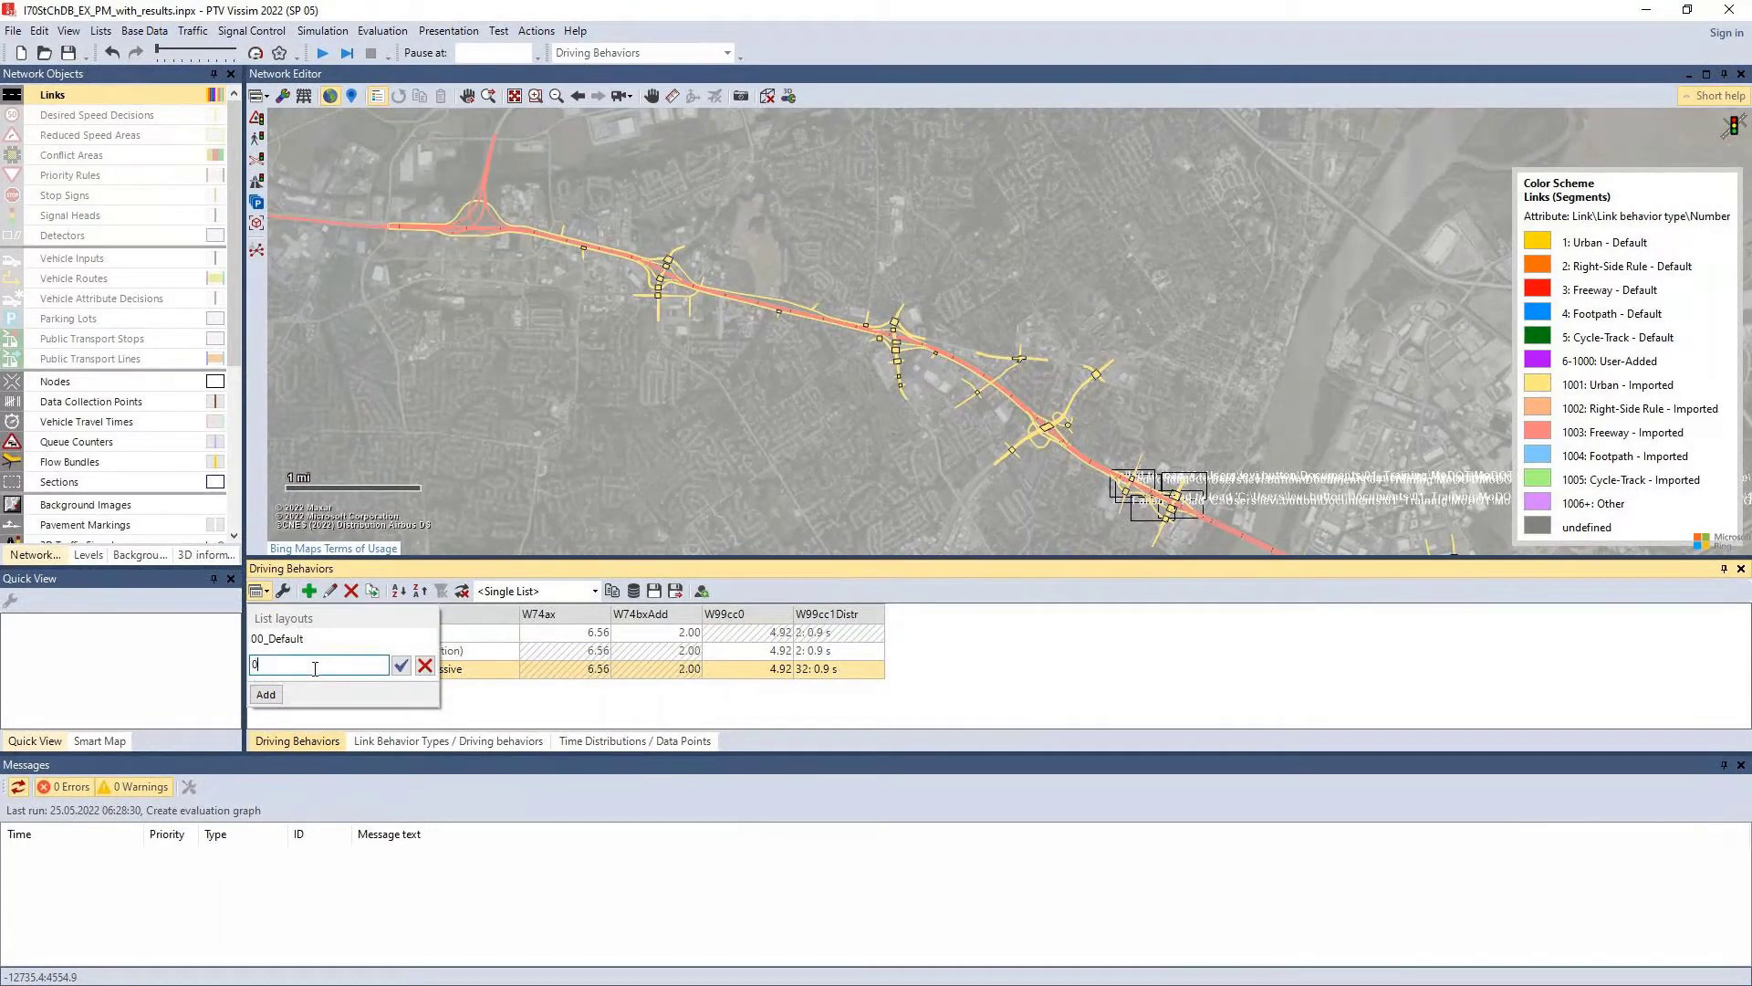
text(1_Headway)
click(401, 665)
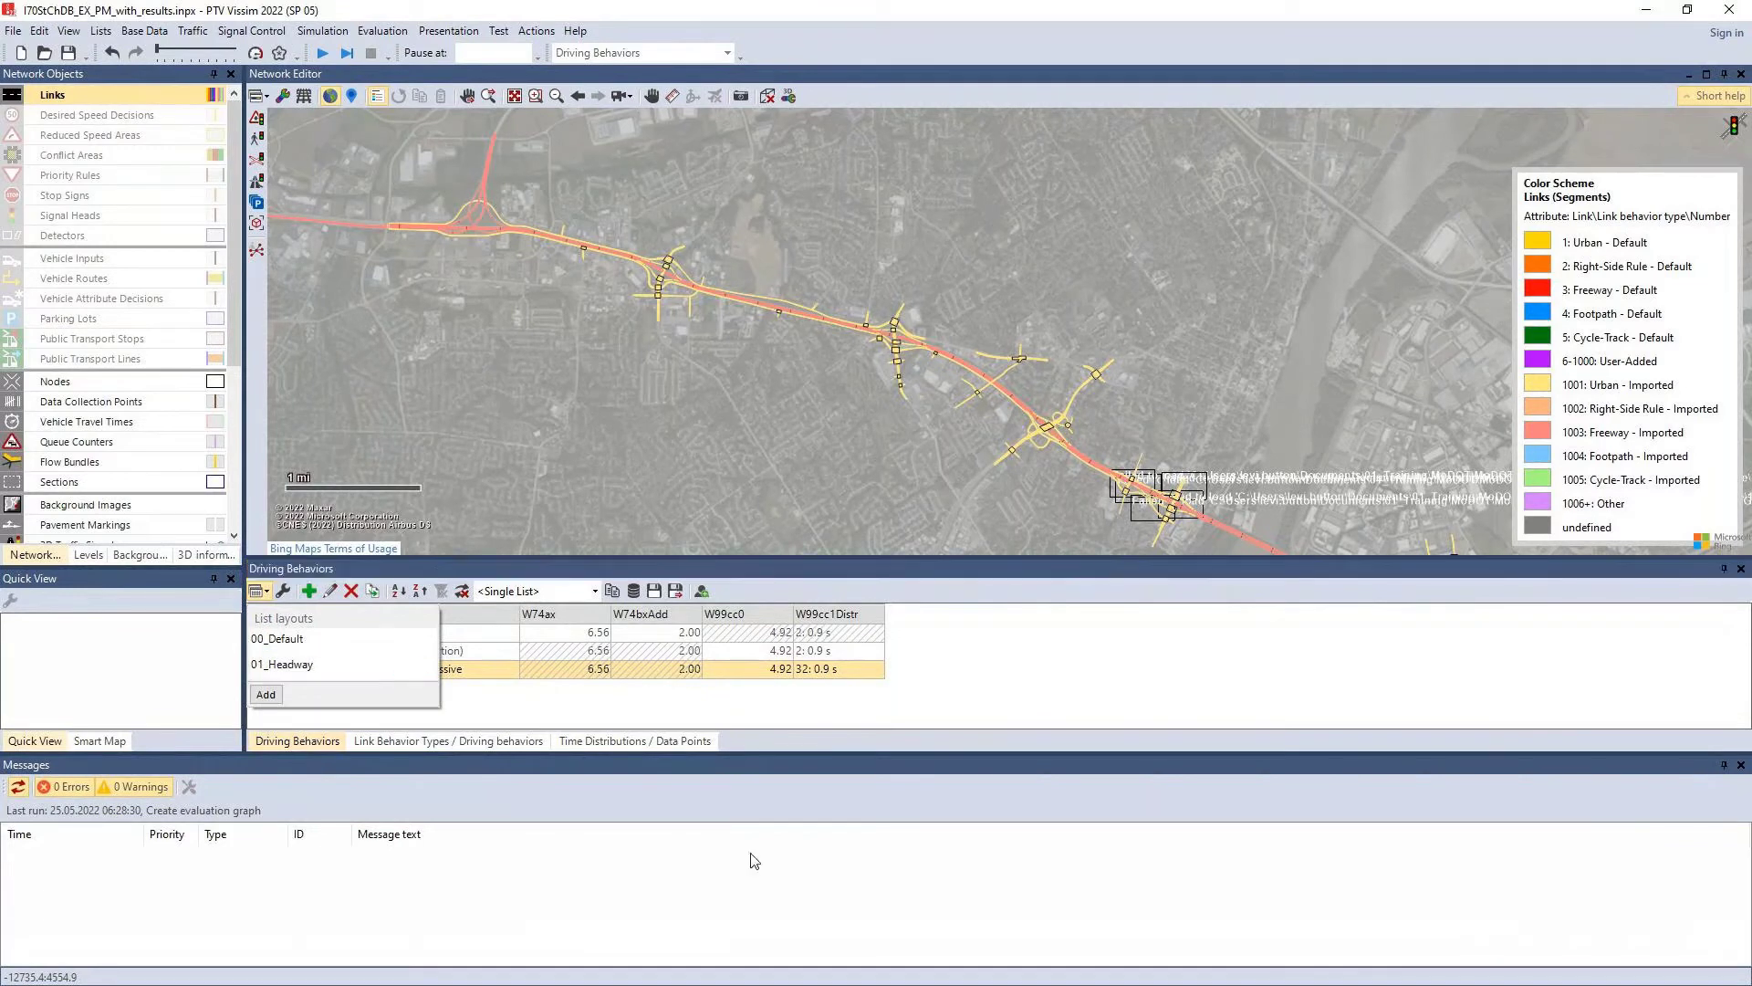
click(780, 727)
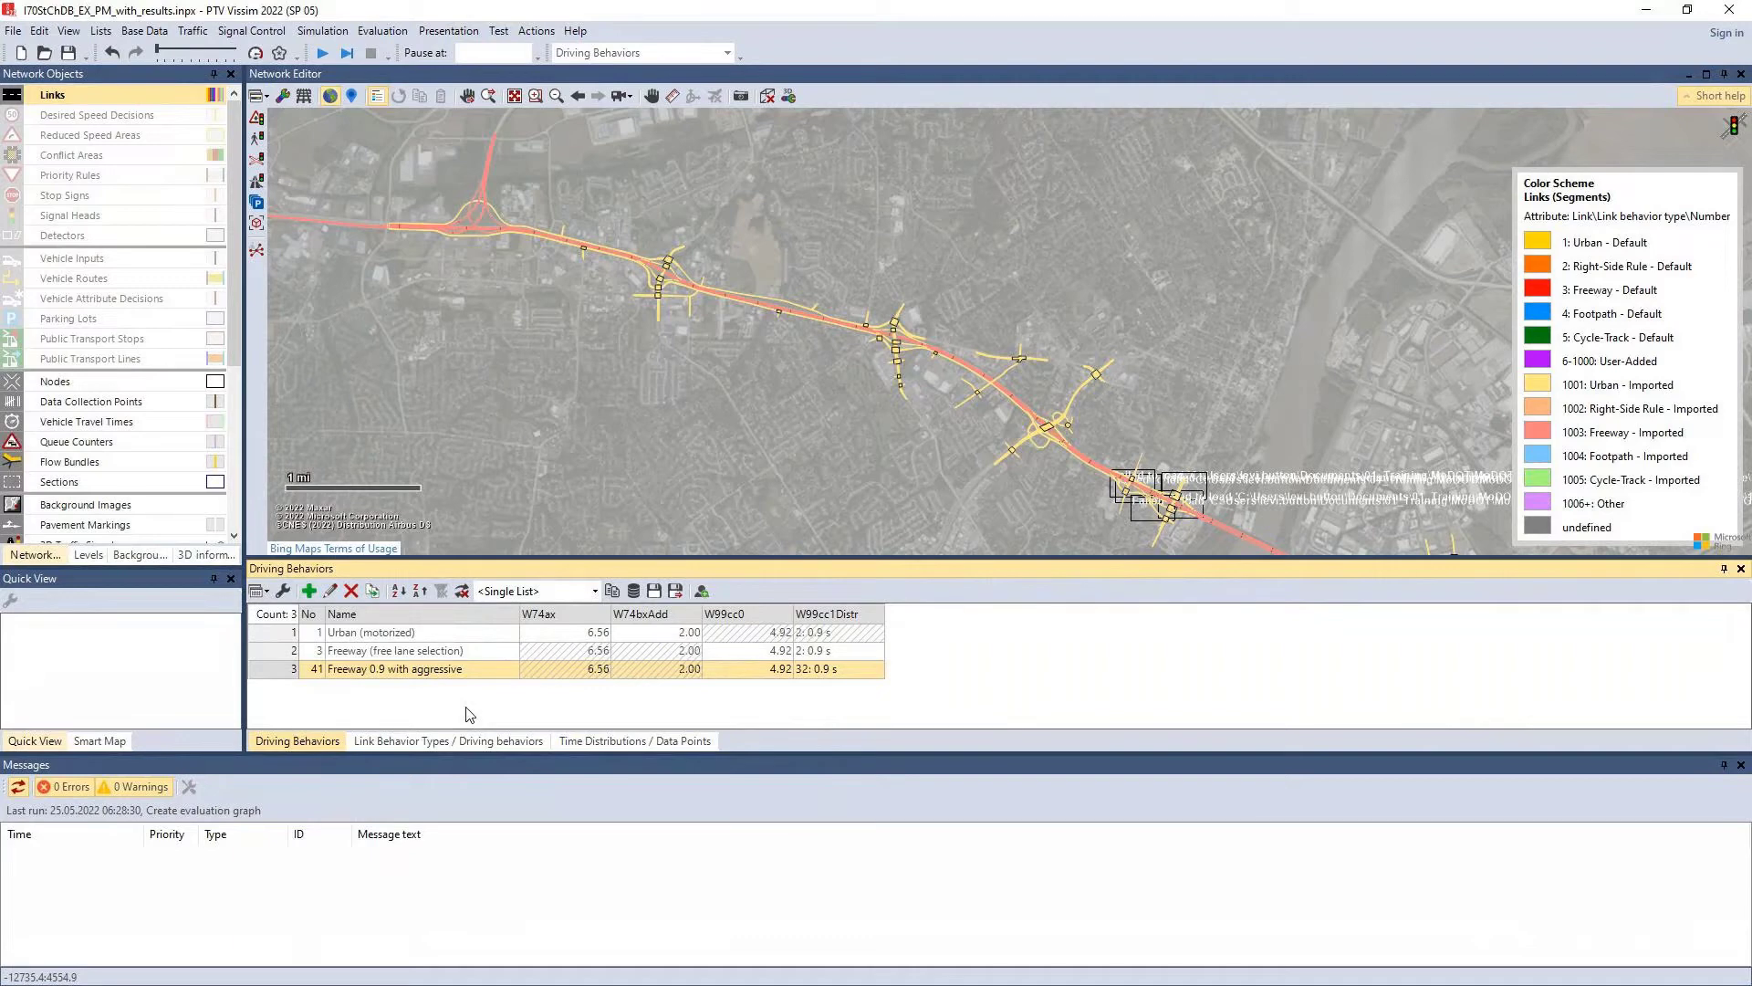
Step: Check the car following model of Urban (motorized) and inspect the Wiedemann 74 and Wiedemann 99 values in the Driving Behaviors list
click(294, 634)
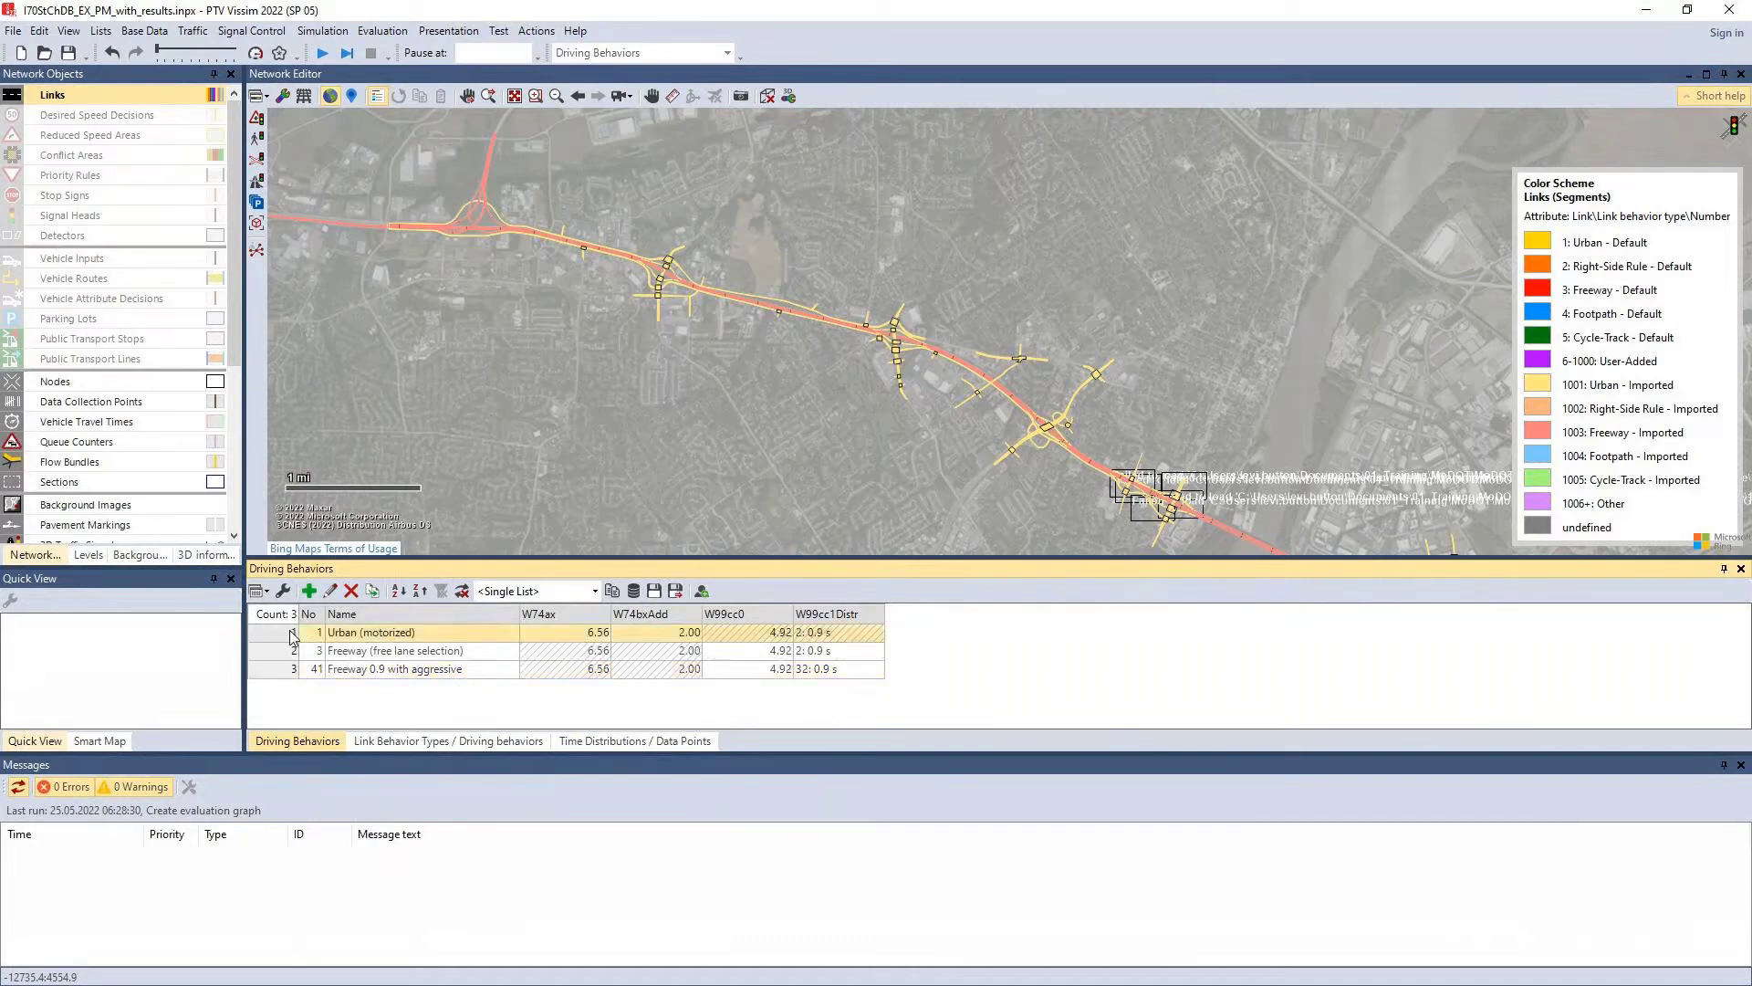
double_click(293, 634)
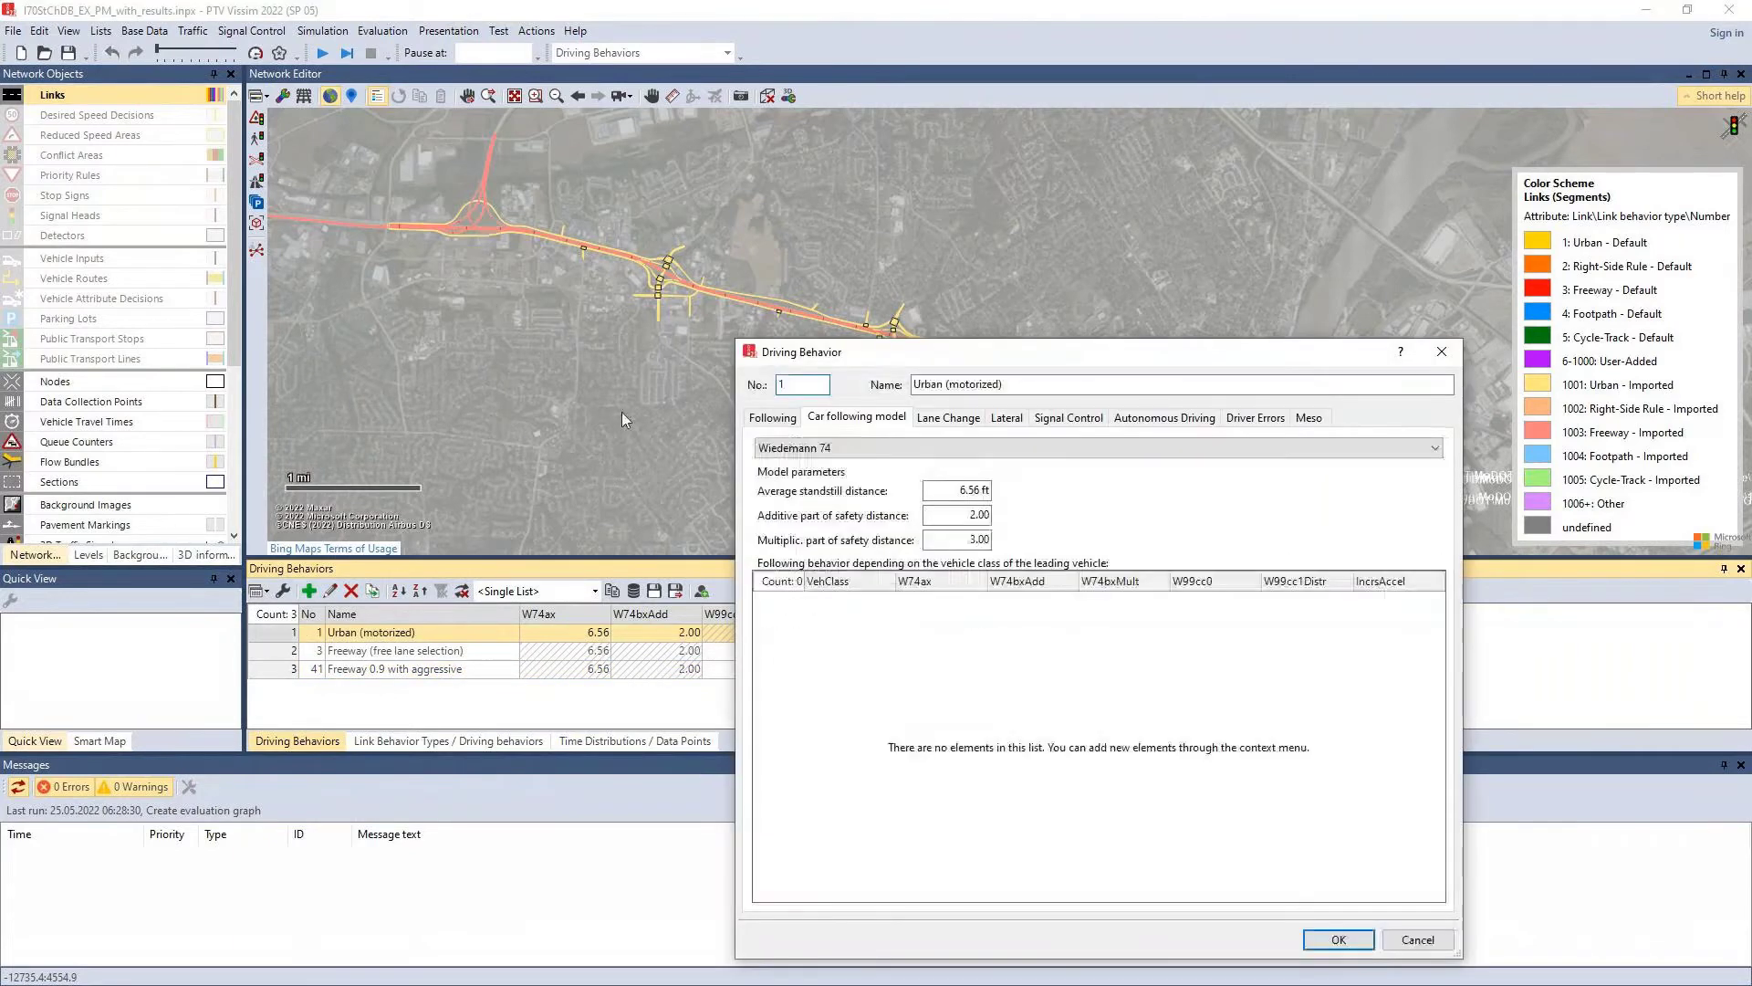
click(1442, 351)
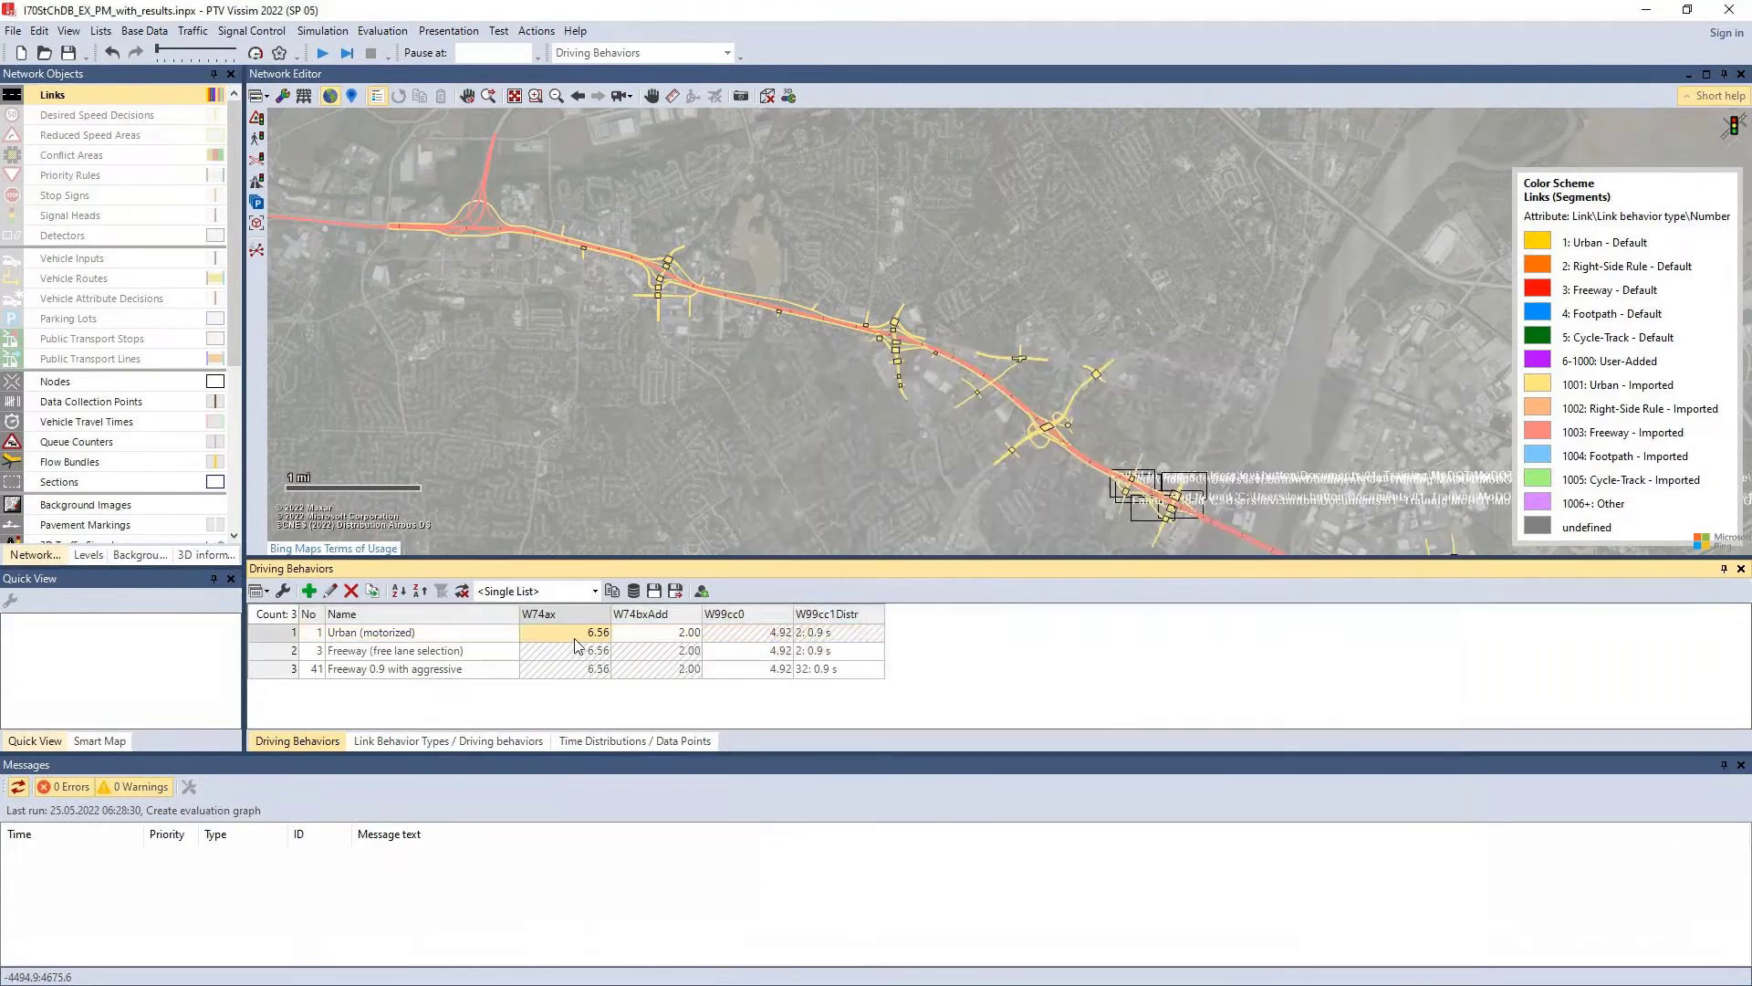
click(635, 637)
click(746, 652)
click(827, 652)
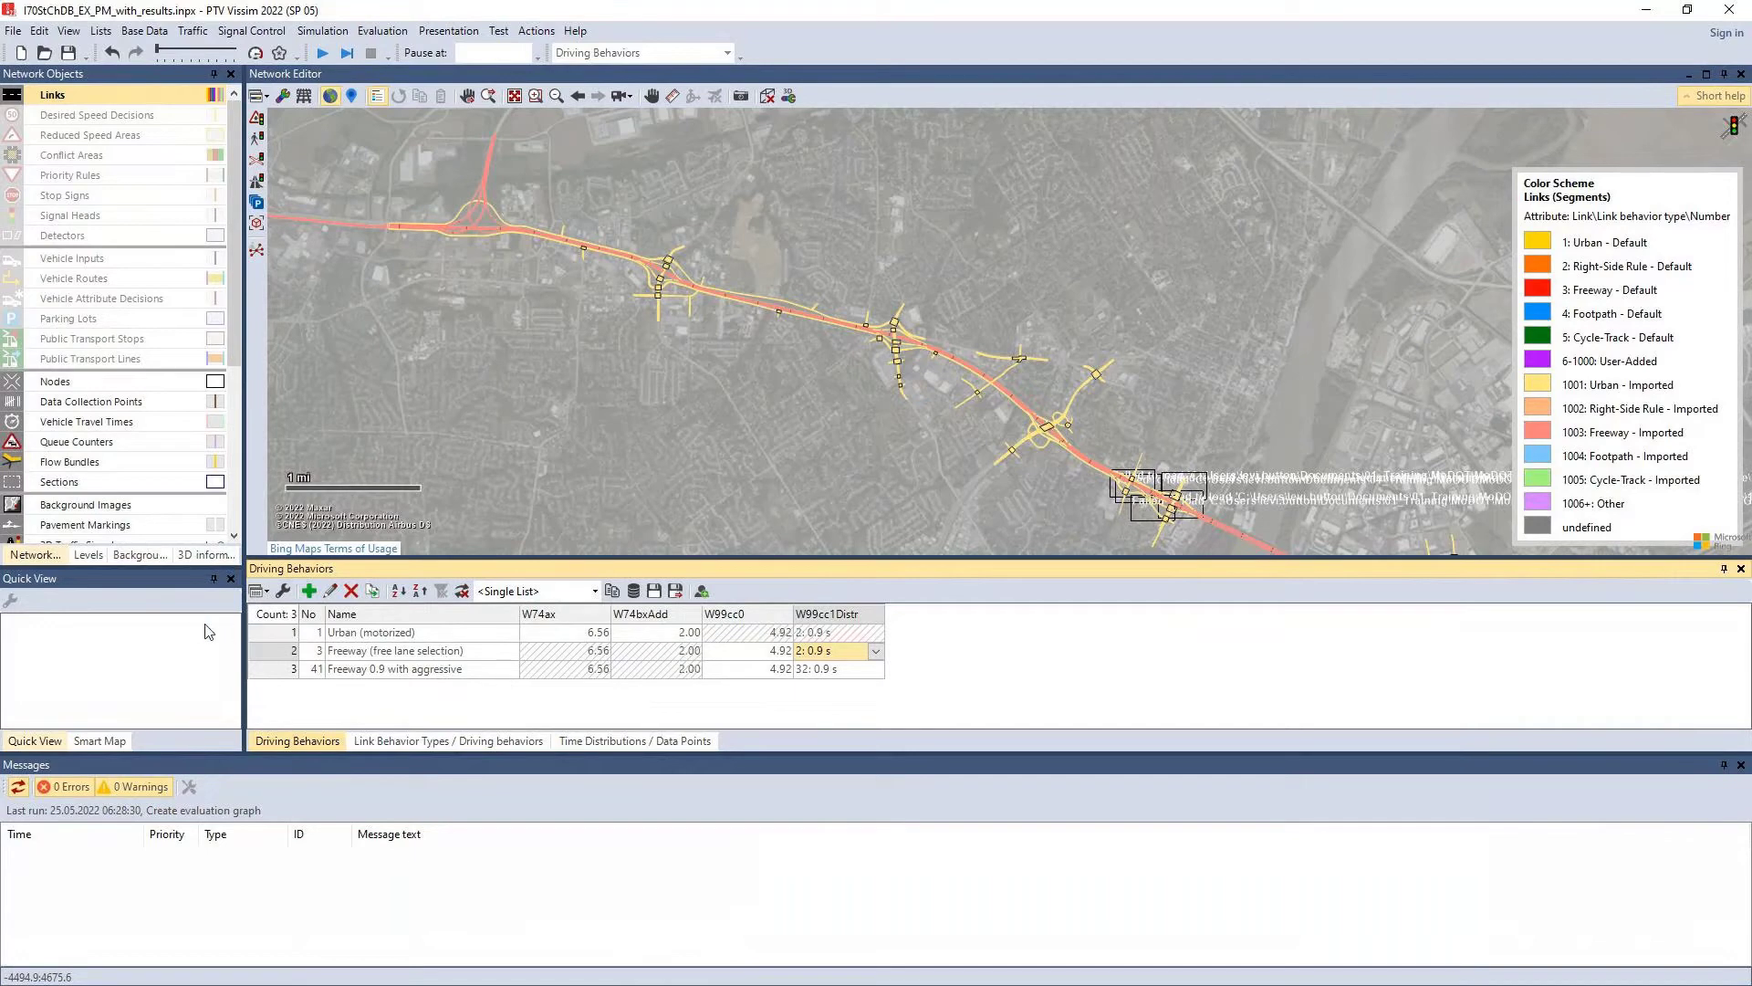
click(283, 591)
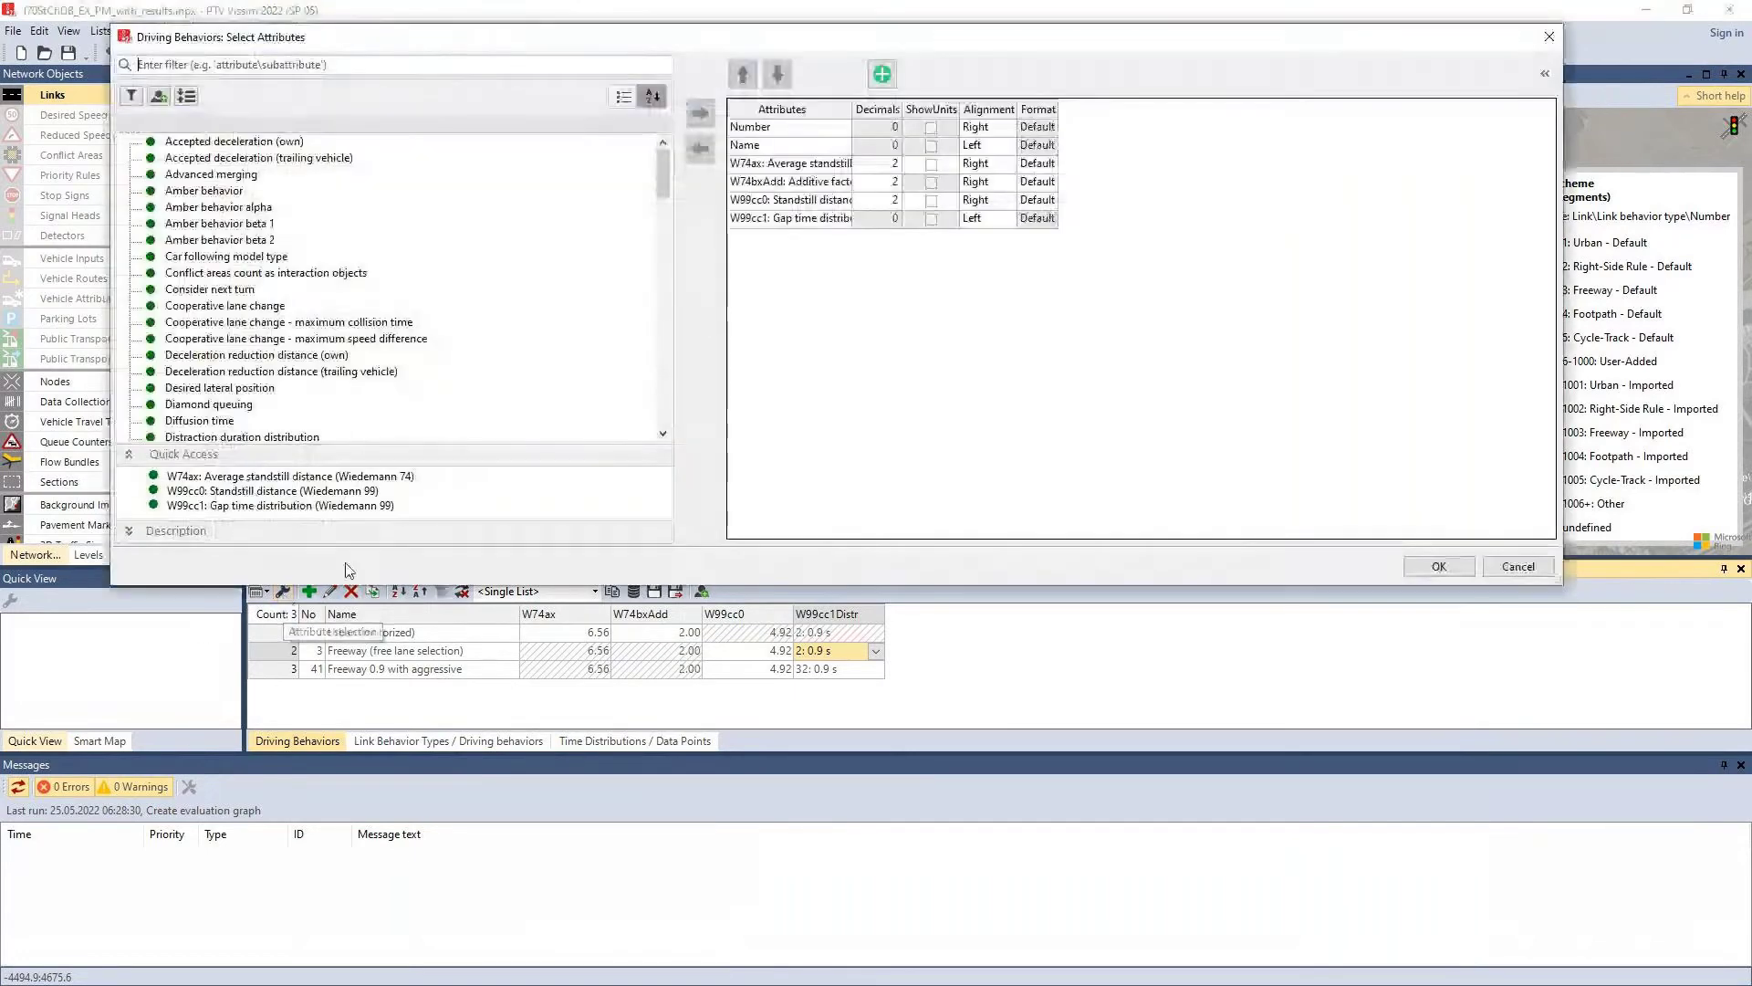
click(1517, 566)
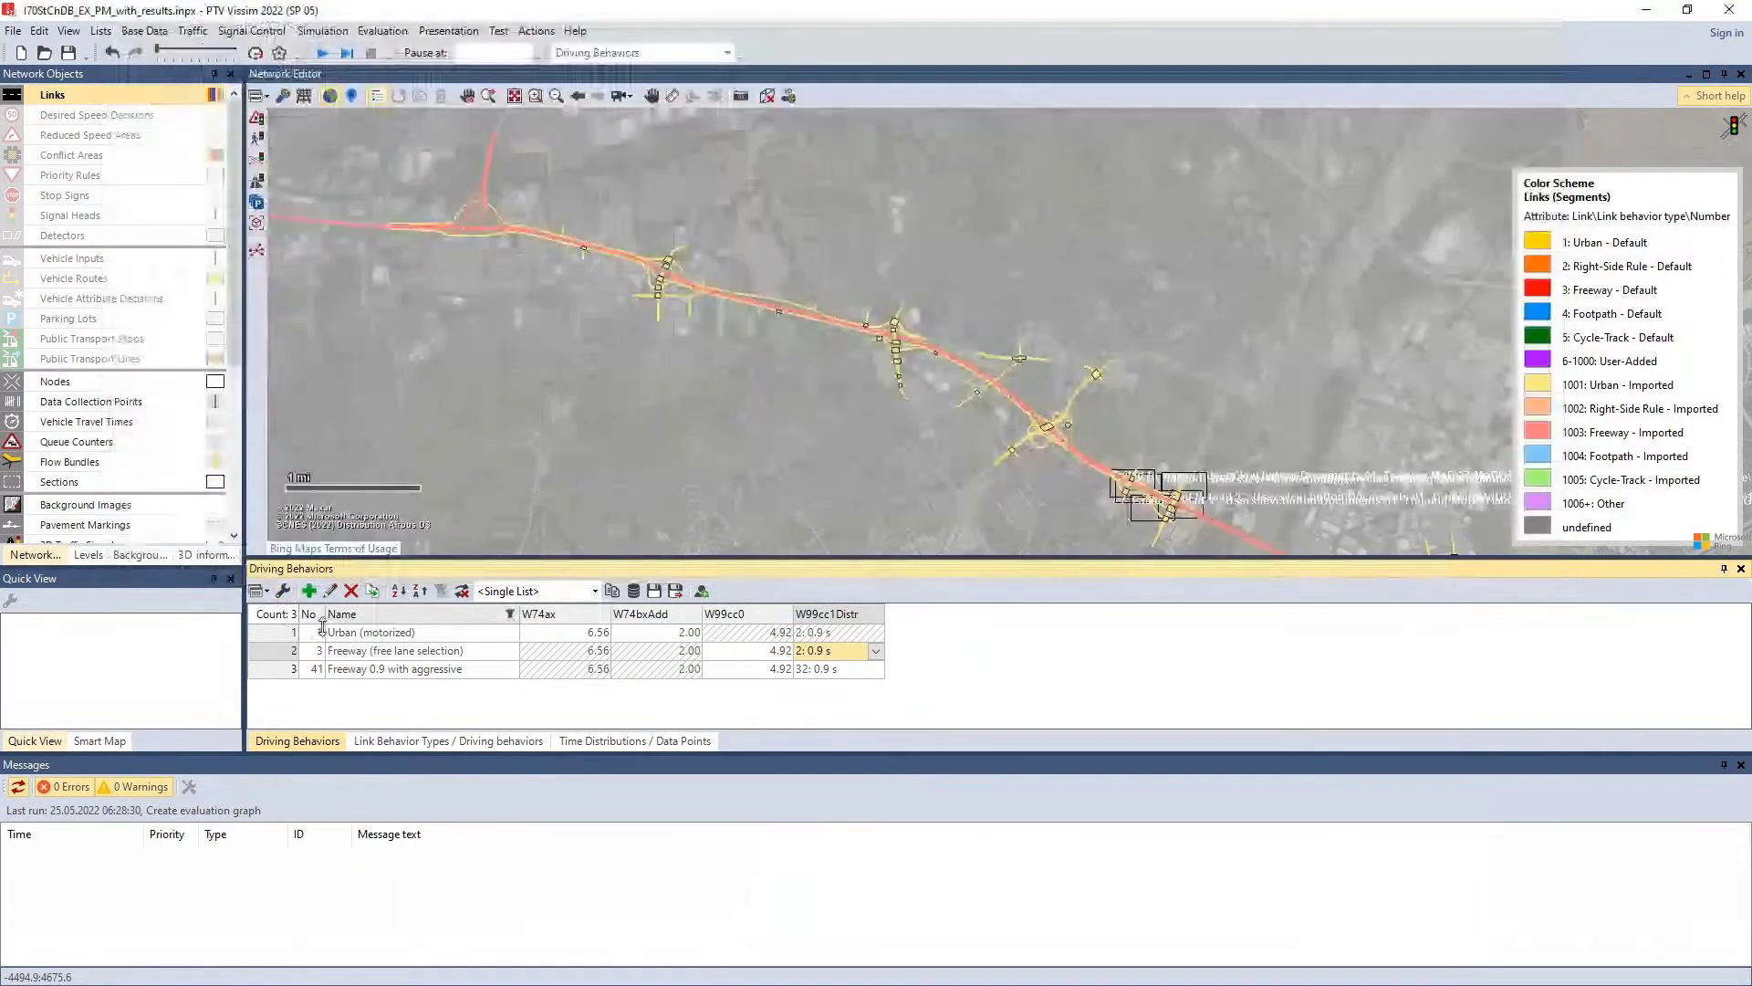
Step: Review the Freeway (free lane selection) car following and lane change parameters, highlighting the trailing vehicle's accepted deceleration and the safety distance reduction factor
double_click(268, 652)
click(856, 417)
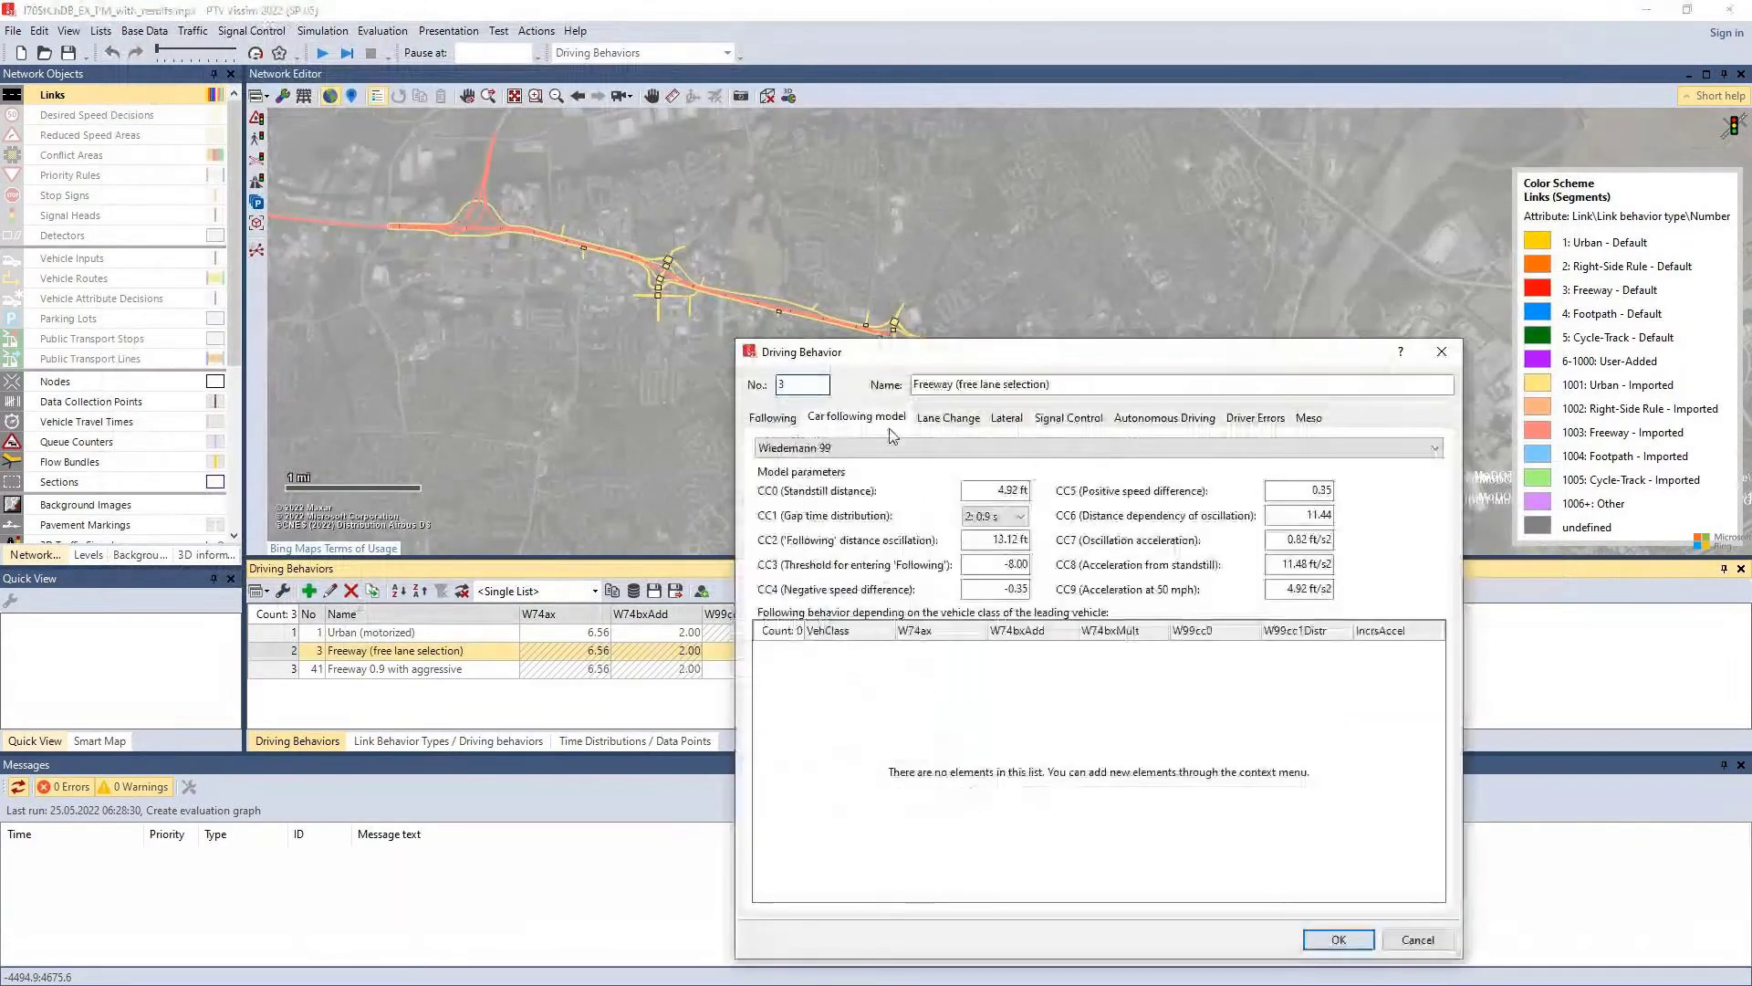
click(947, 417)
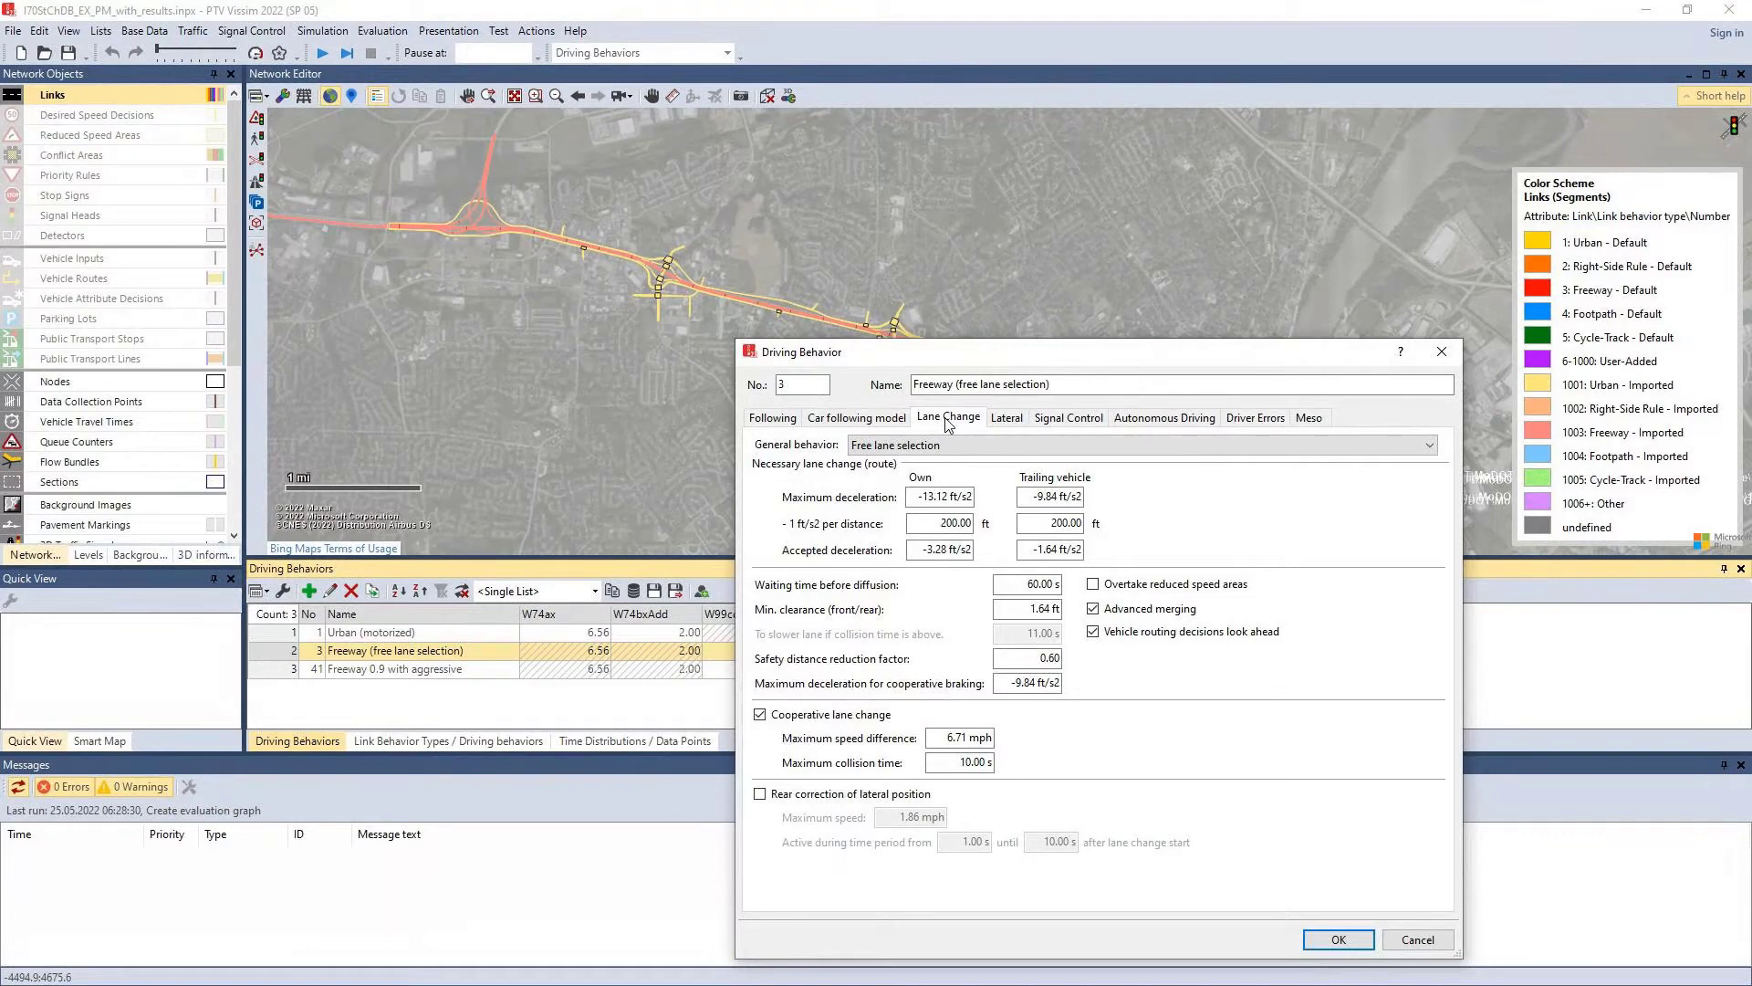
drag(980, 344, 960, 142)
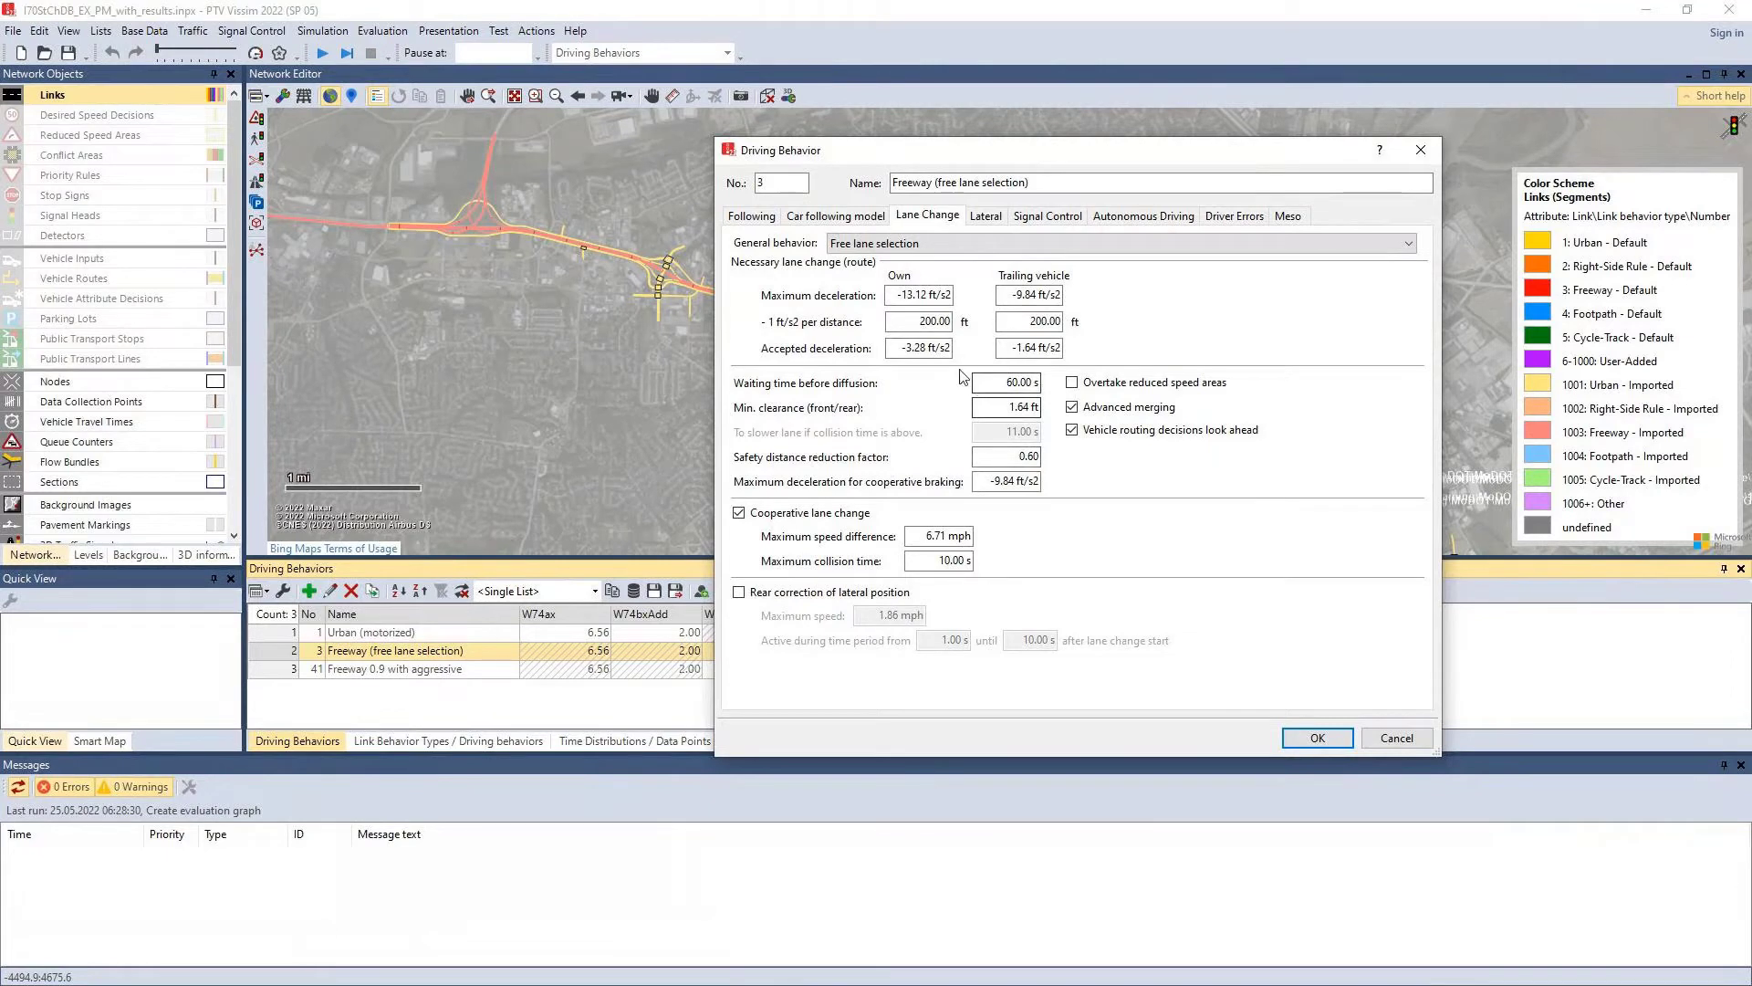
click(1004, 347)
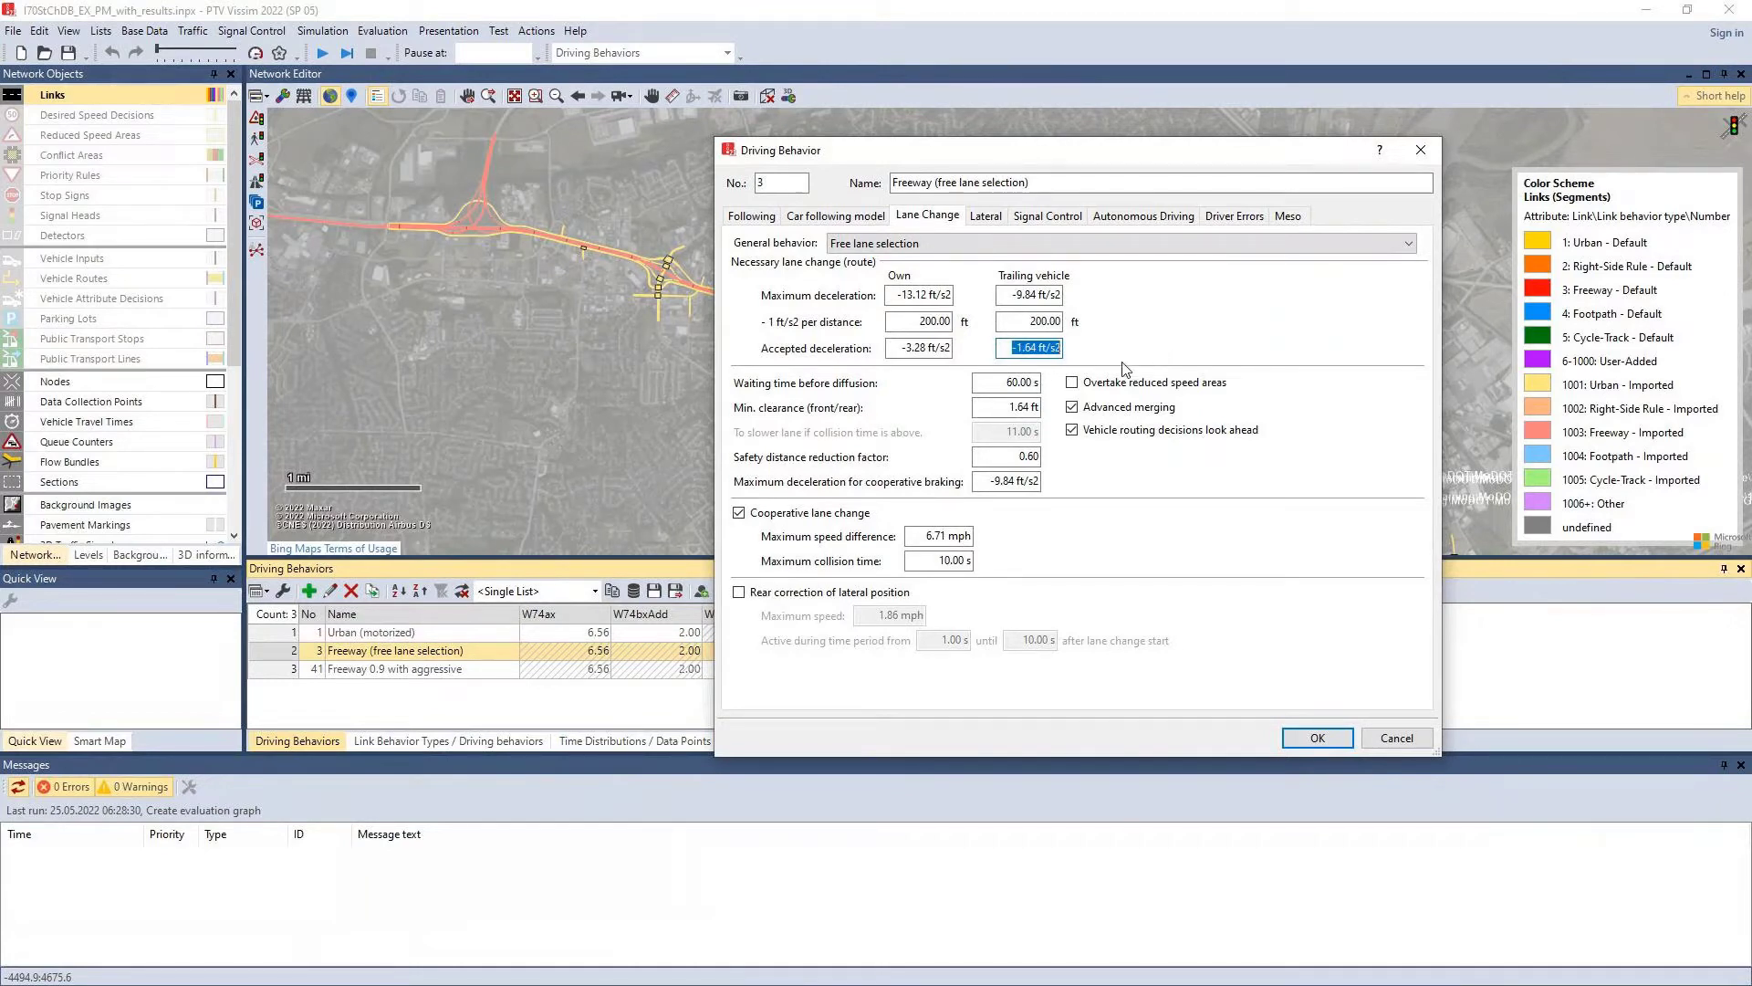
click(1021, 349)
drag(1012, 345, 1222, 364)
drag(983, 451, 1139, 458)
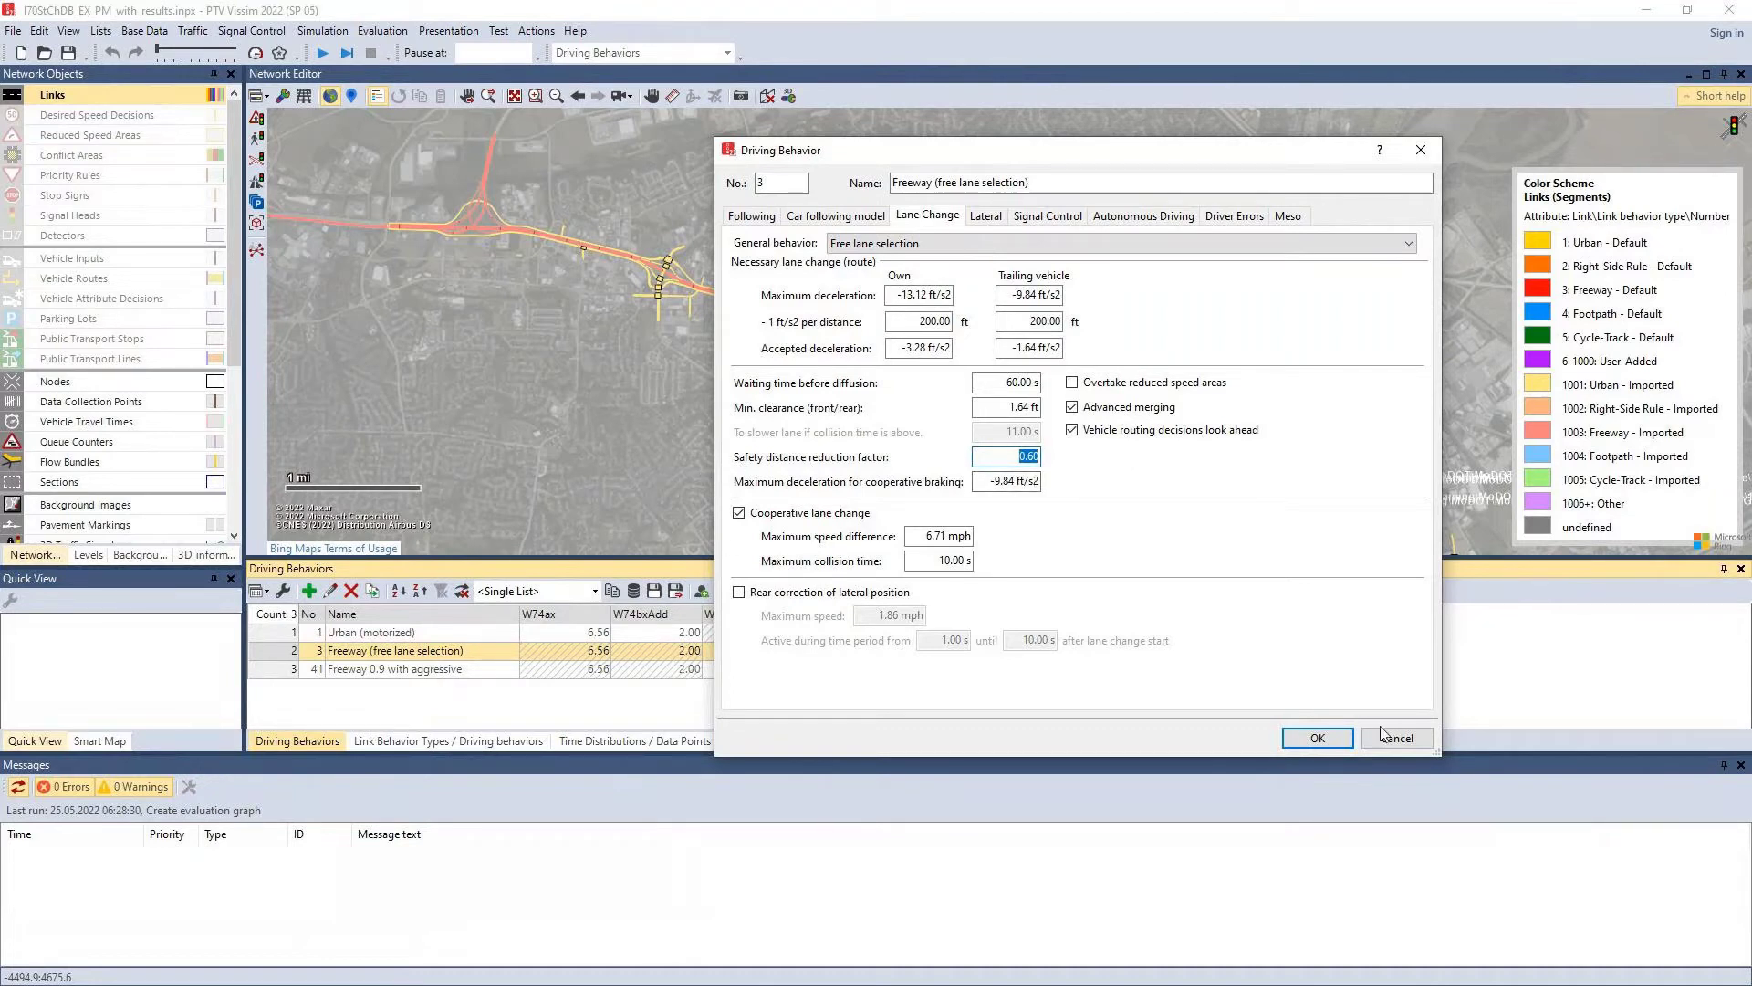
click(1318, 737)
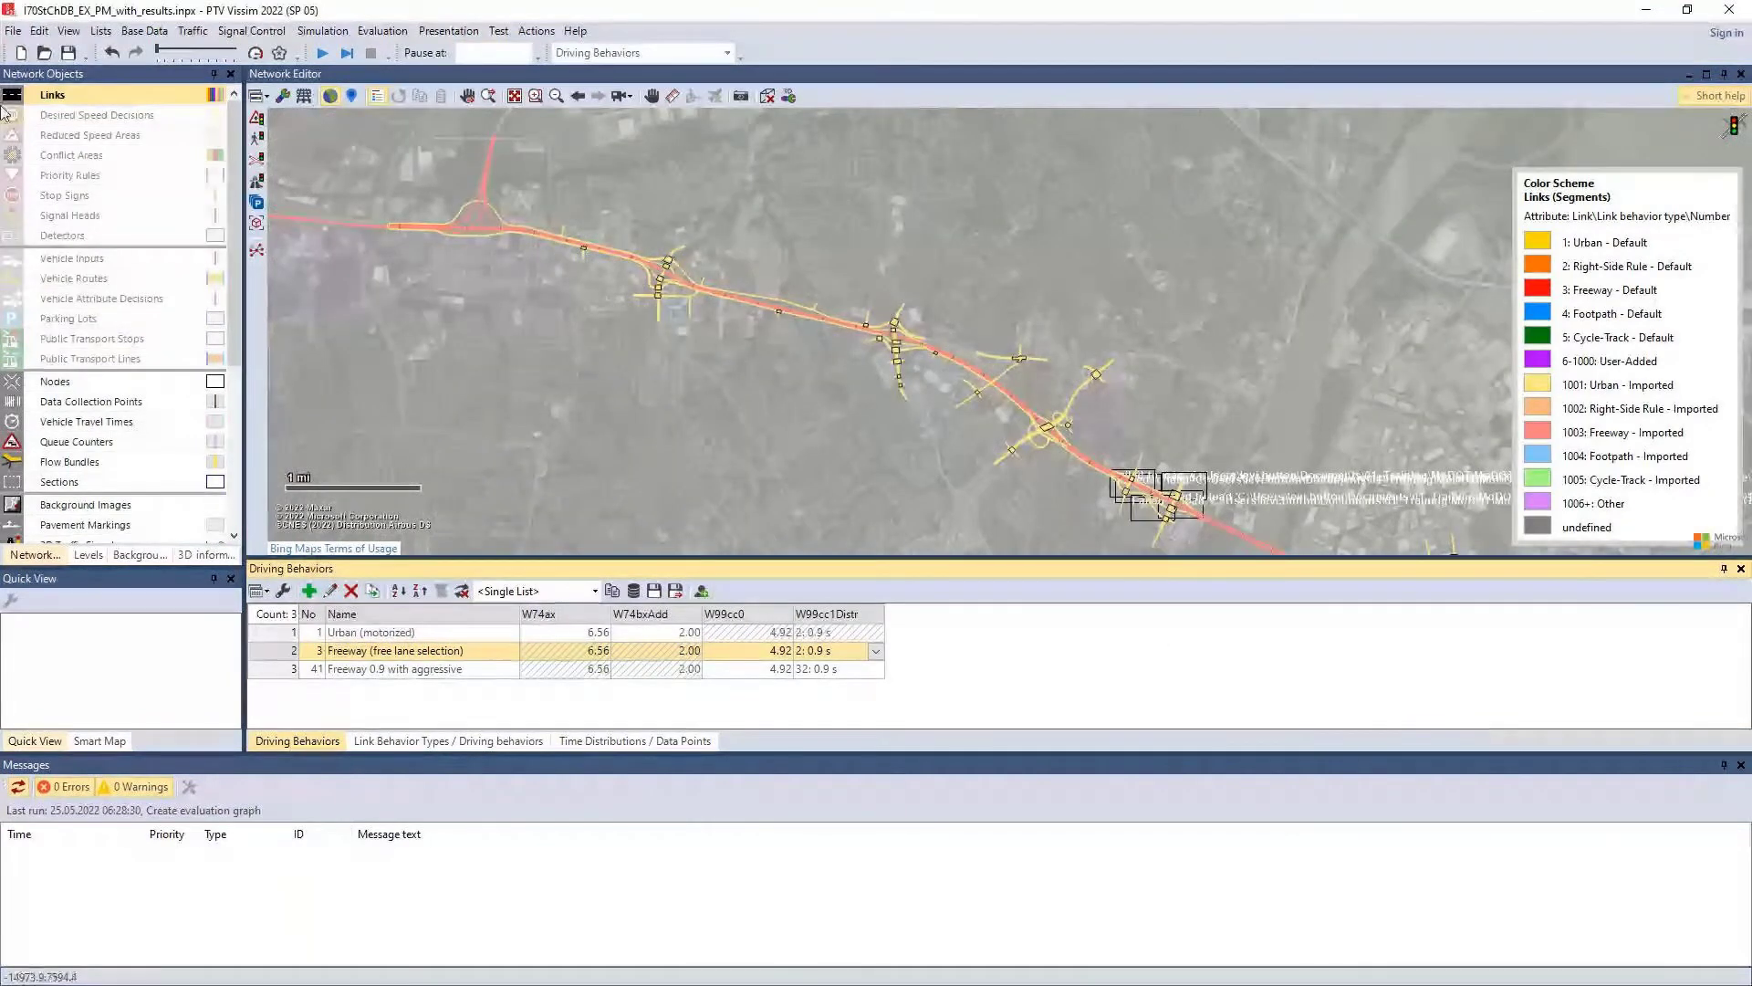
Step: Show the Conflict Areas list to examine its default safety distance factor column, and close the list again
right_click(74, 155)
click(107, 165)
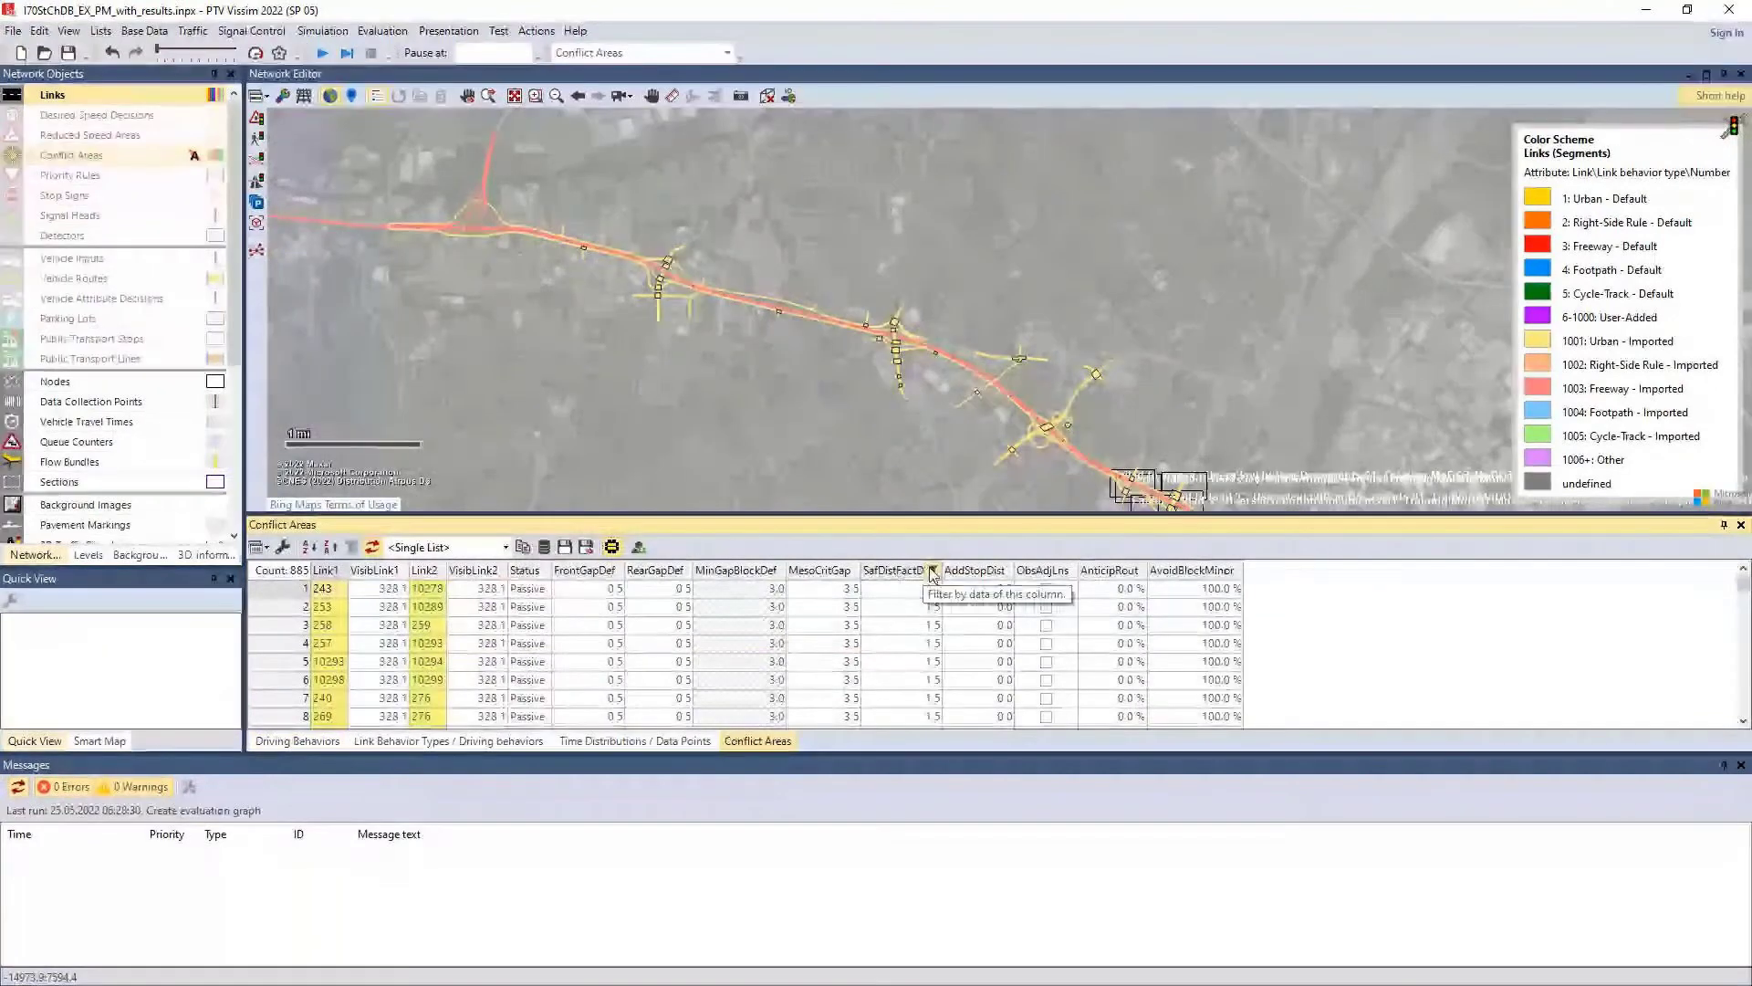
click(1741, 524)
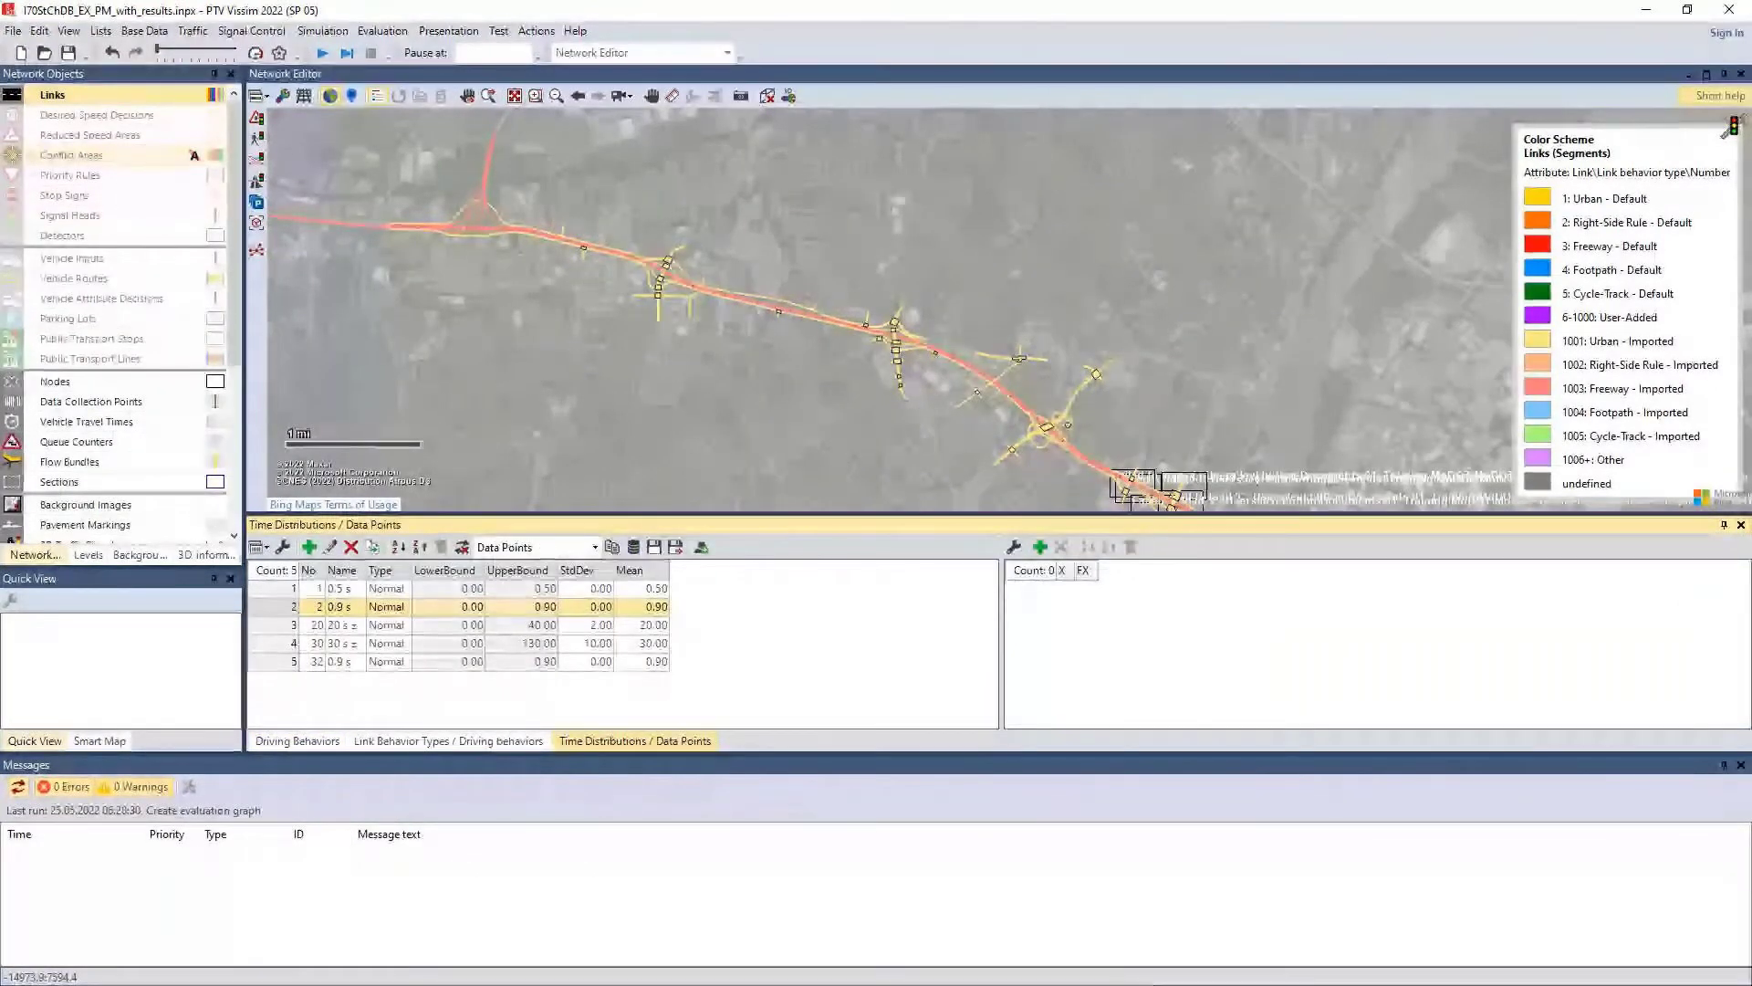
Step: Review Freeway (free lane selection) lane change parameters, highlighting the safety distance reduction factor, trailing vehicle's accepted deceleration and waiting time before diffusion
click(408, 744)
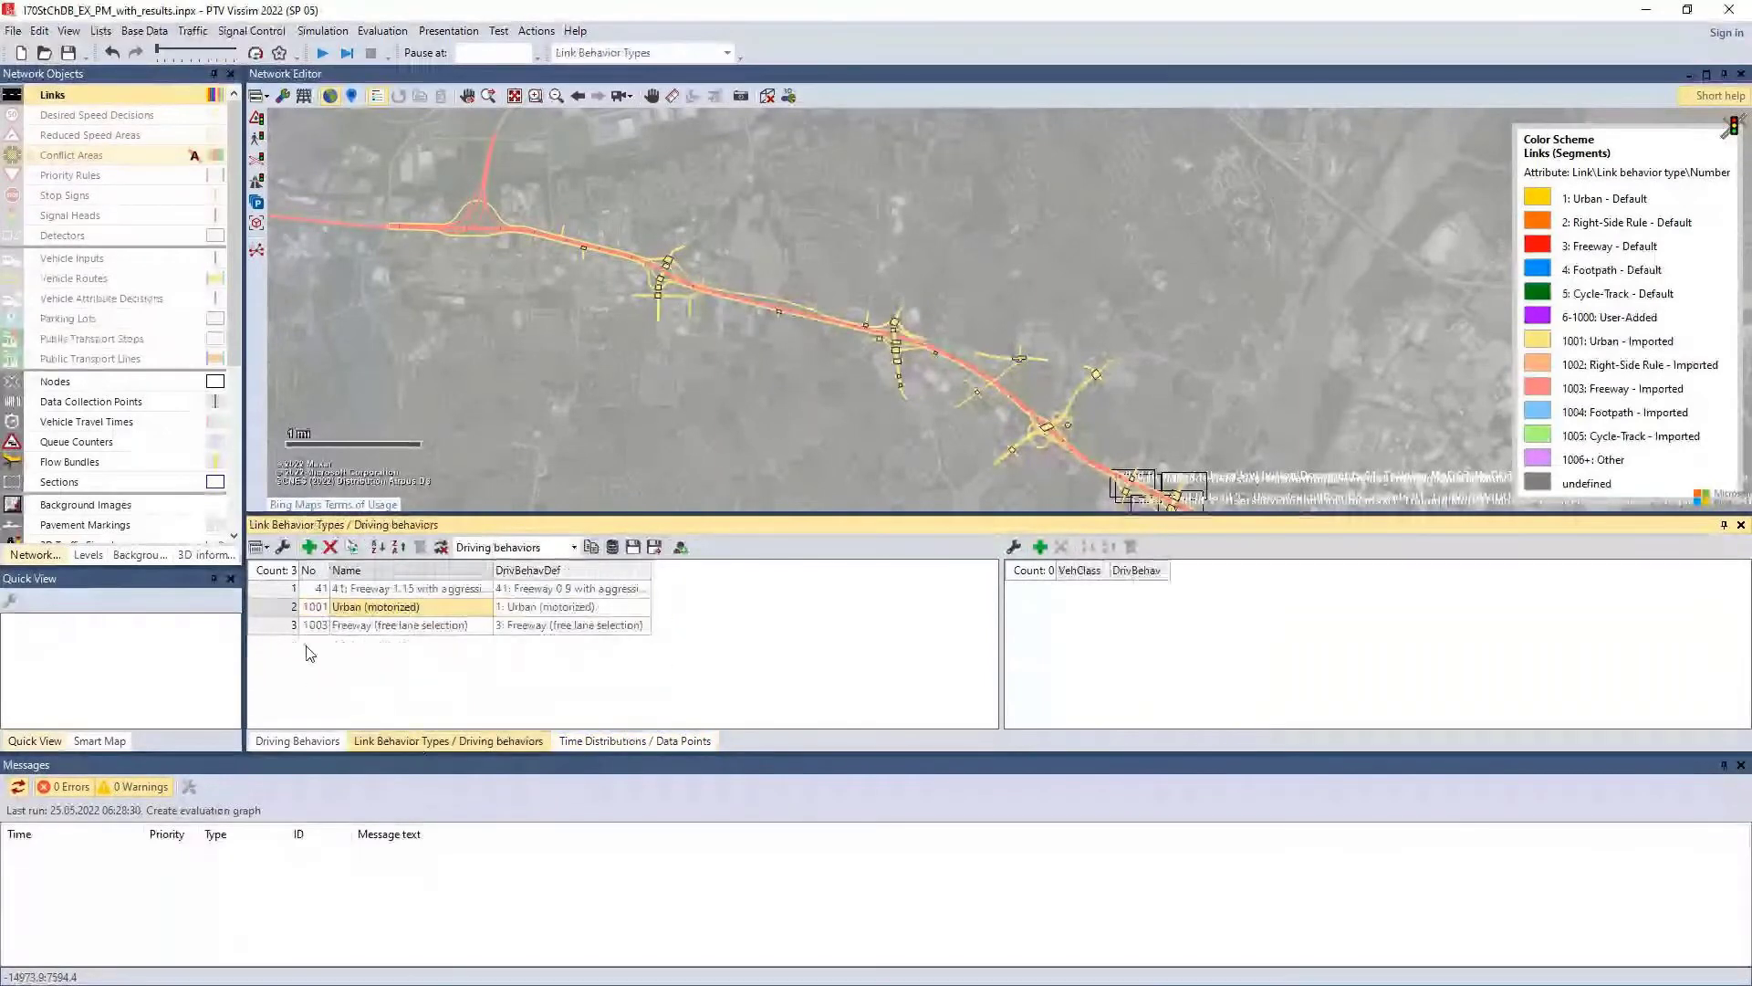
click(294, 746)
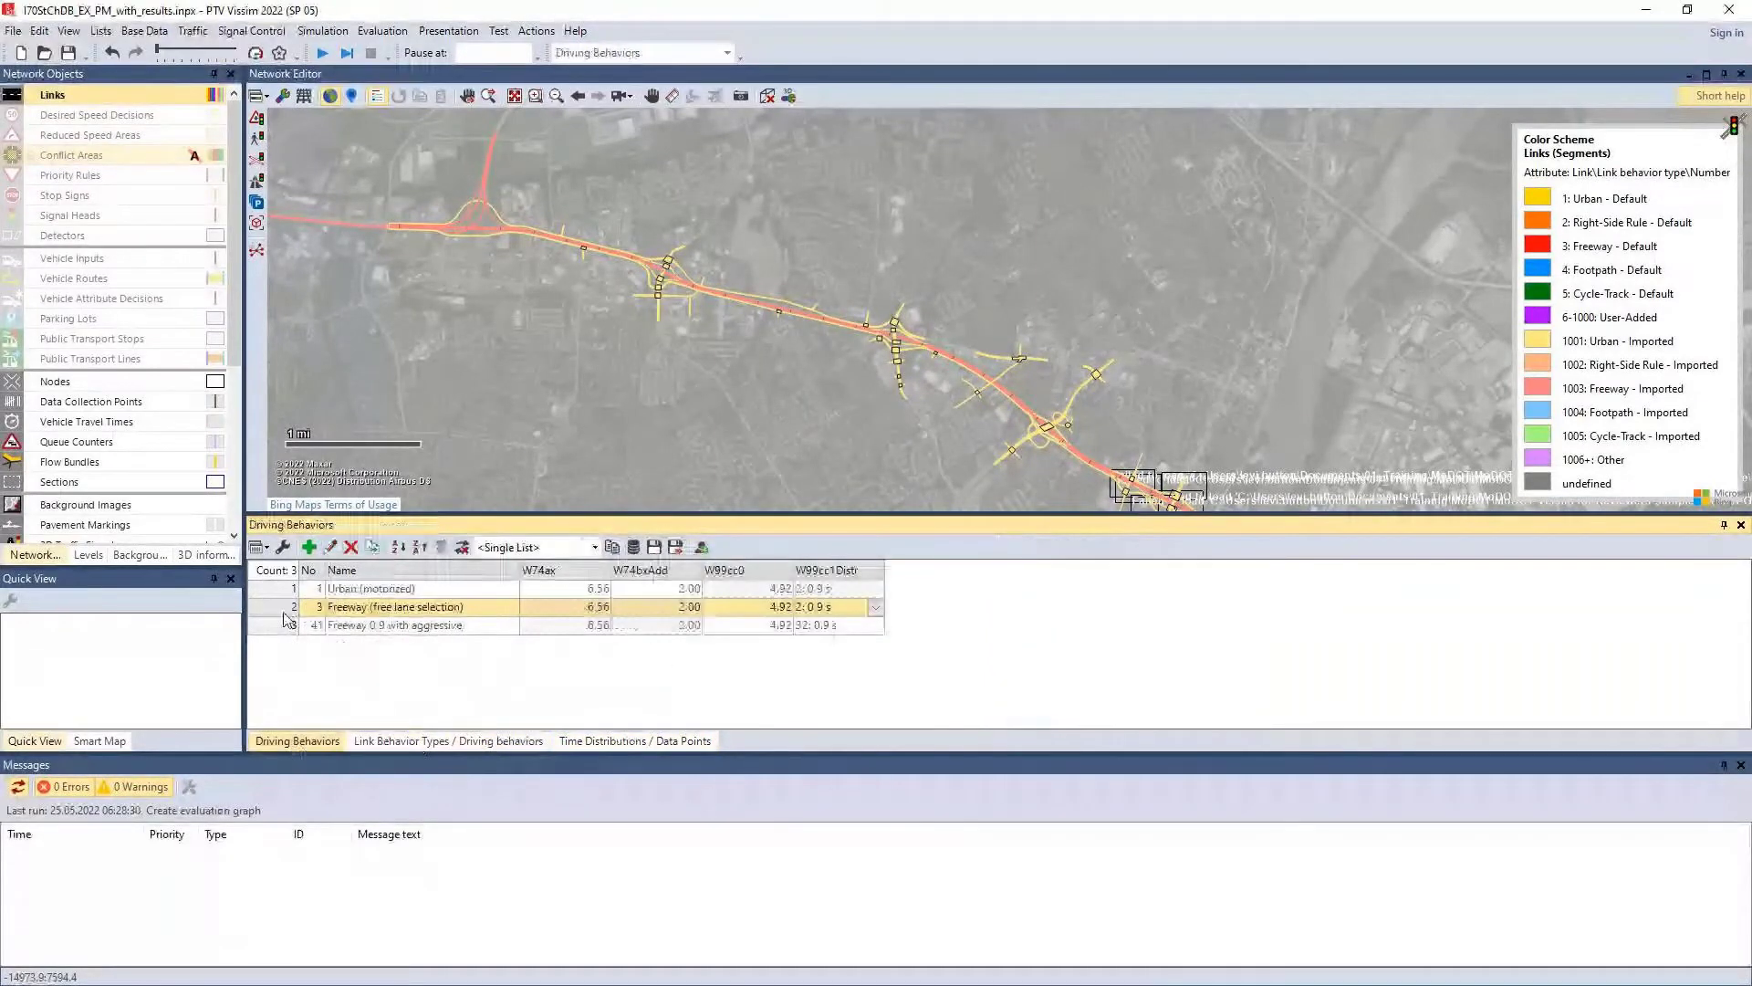
double_click(287, 609)
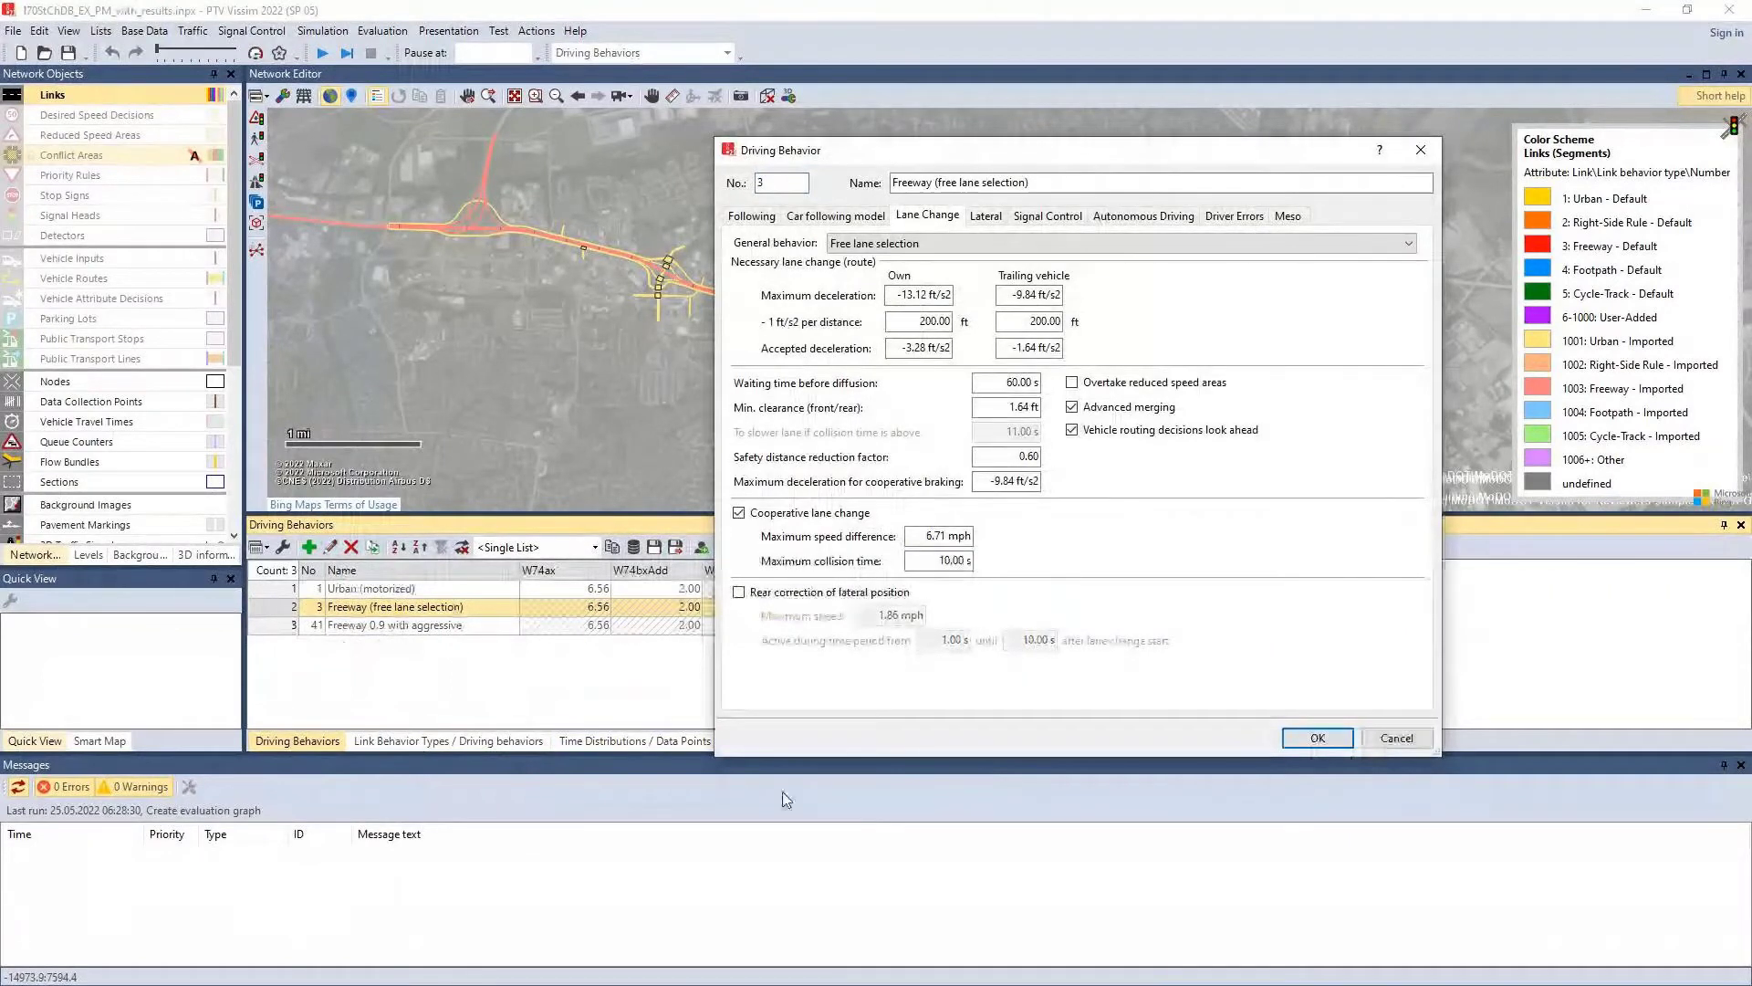
click(1011, 481)
click(979, 459)
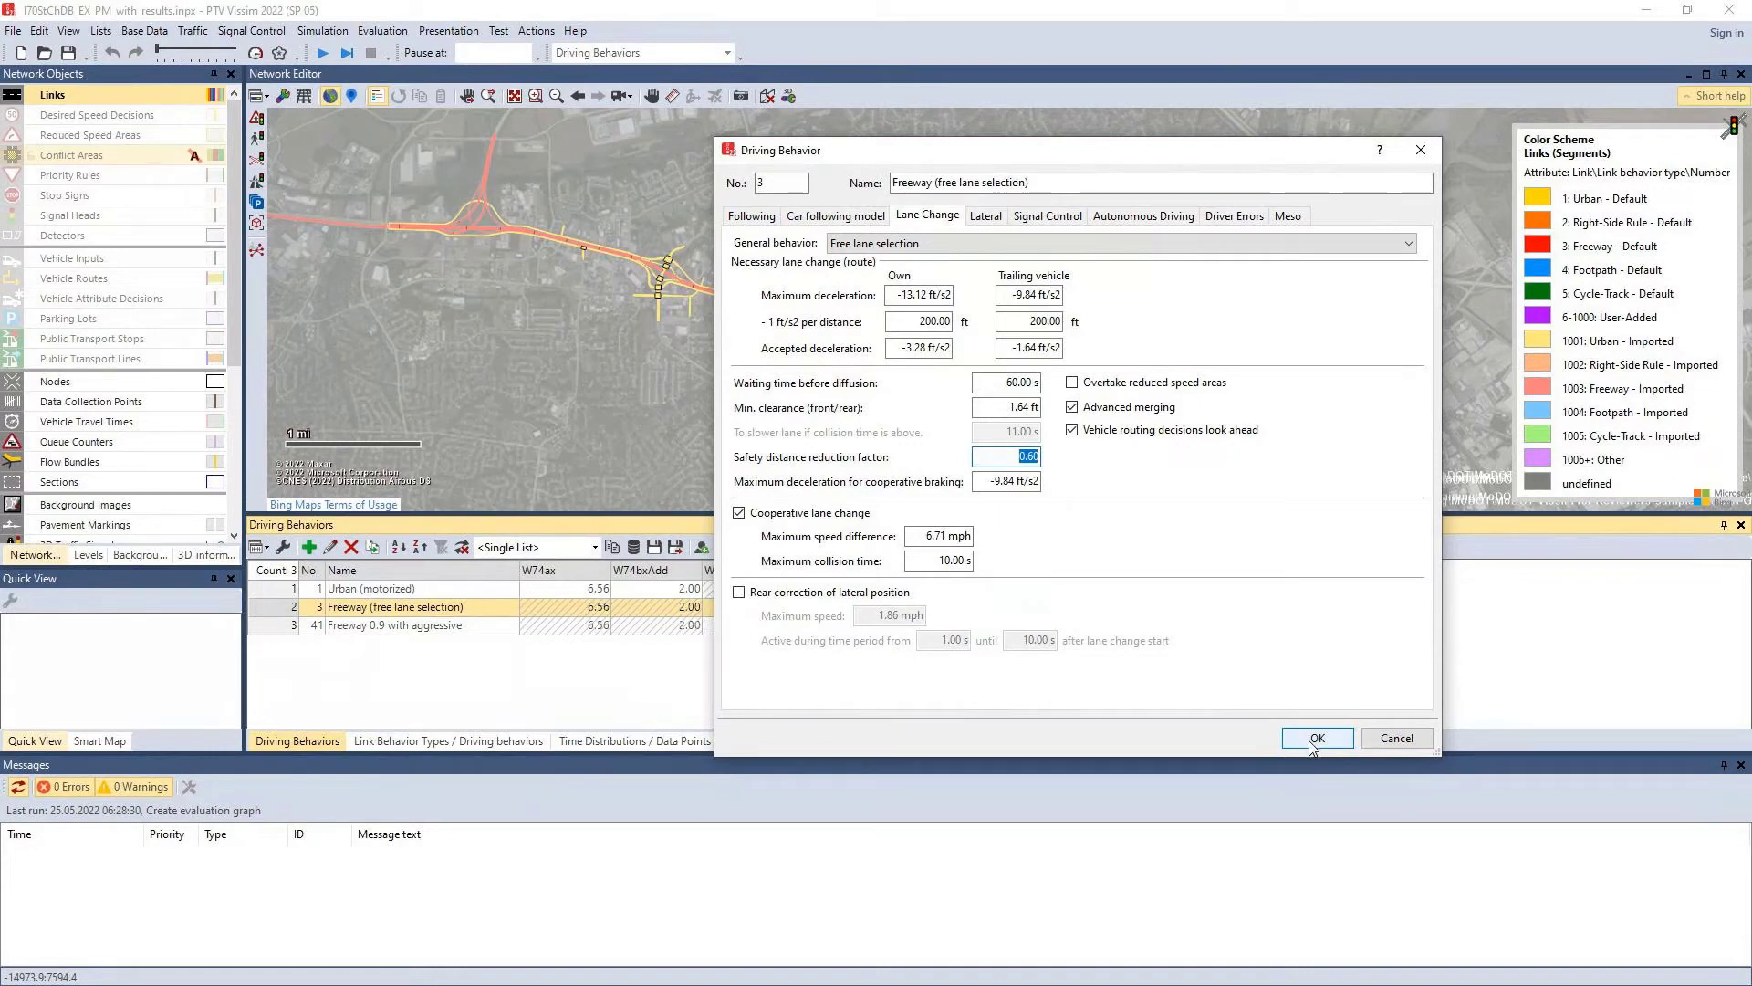
click(1029, 347)
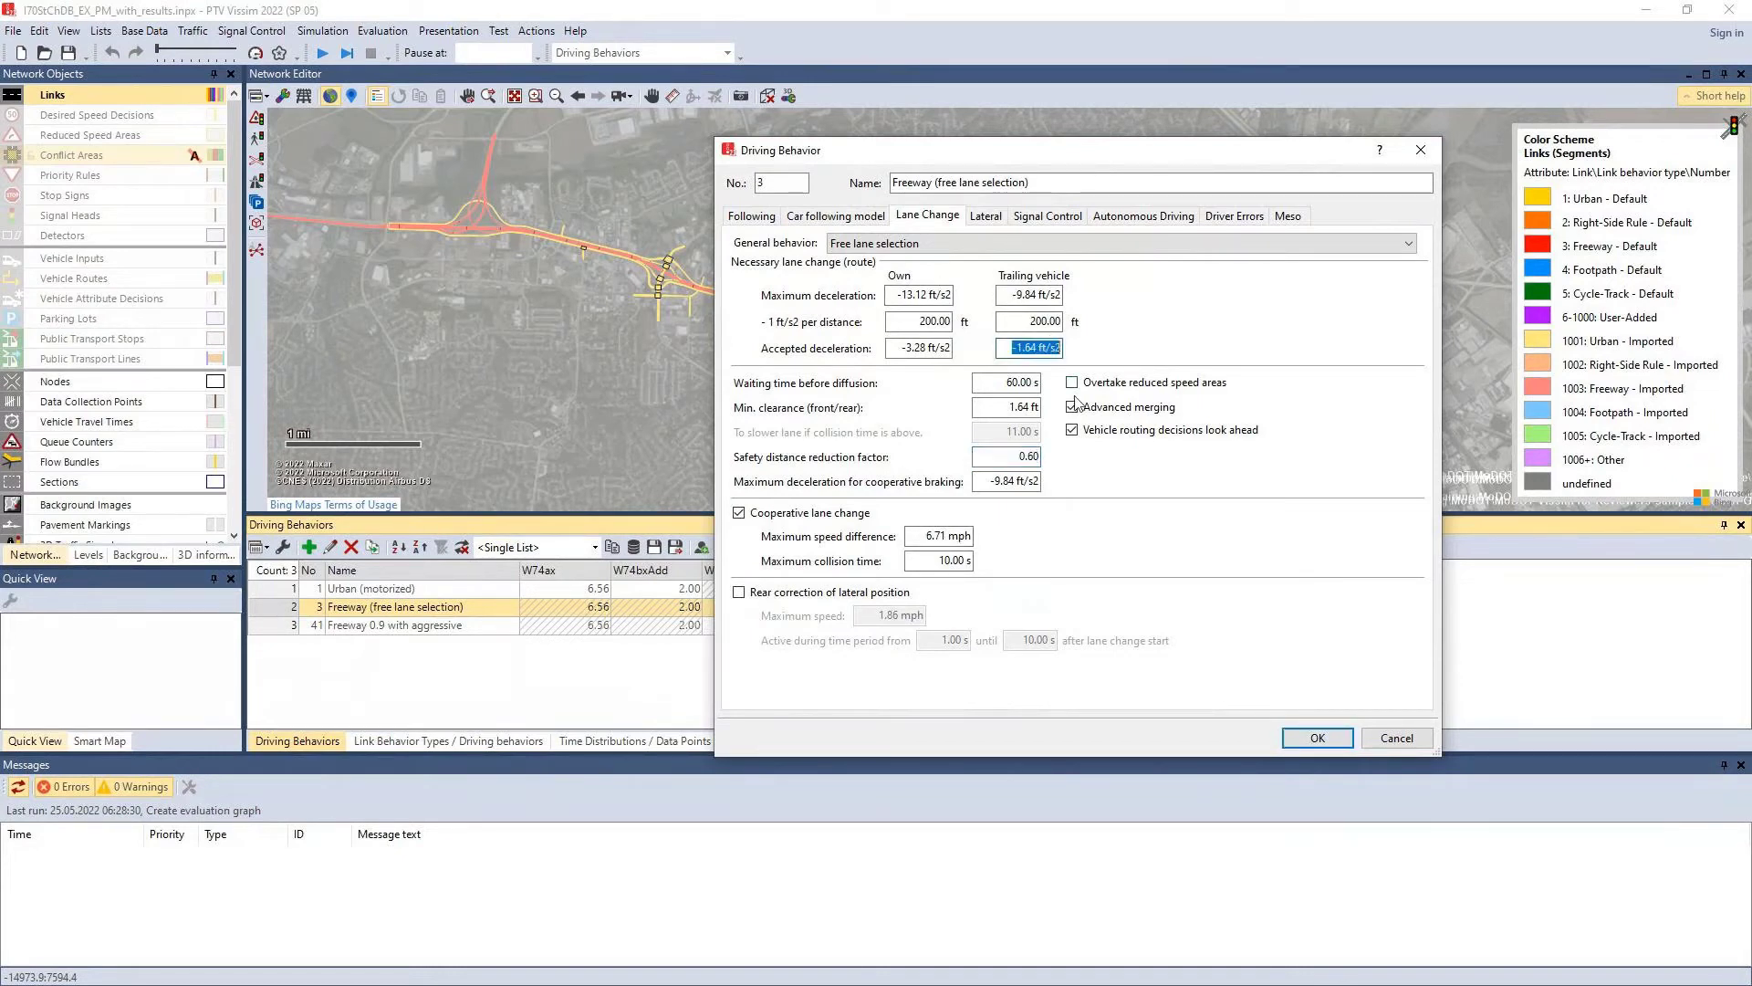
click(1013, 456)
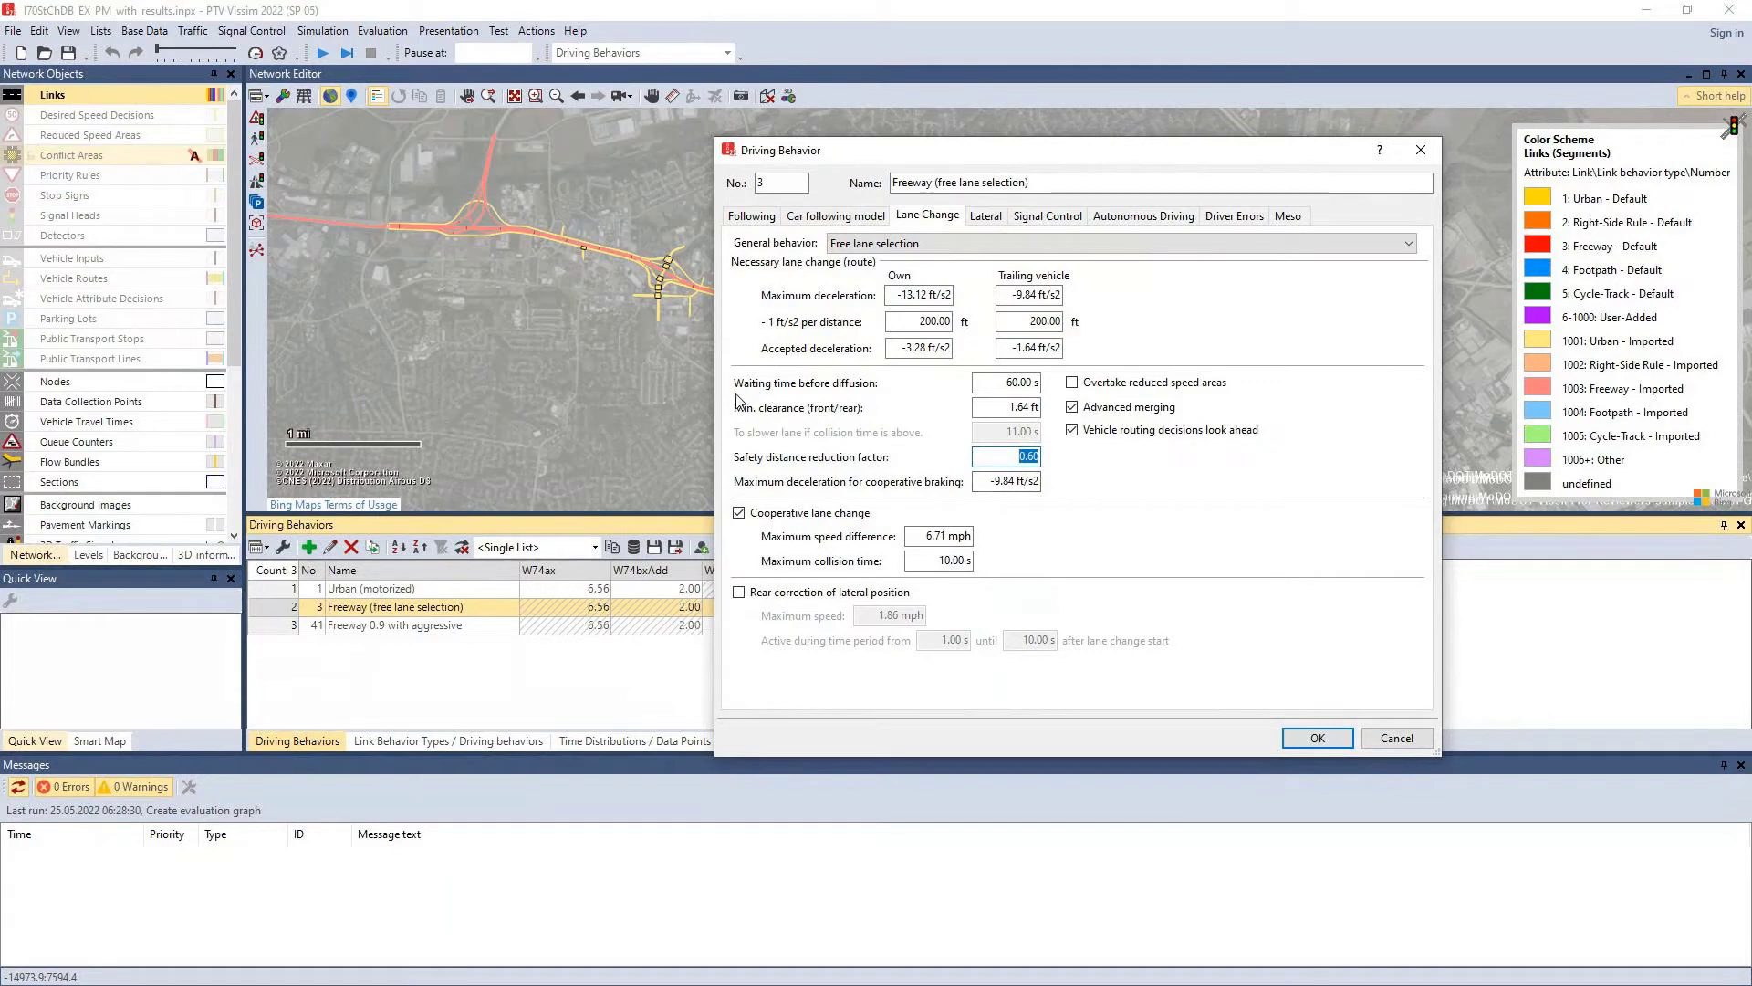
drag(1007, 383, 1134, 411)
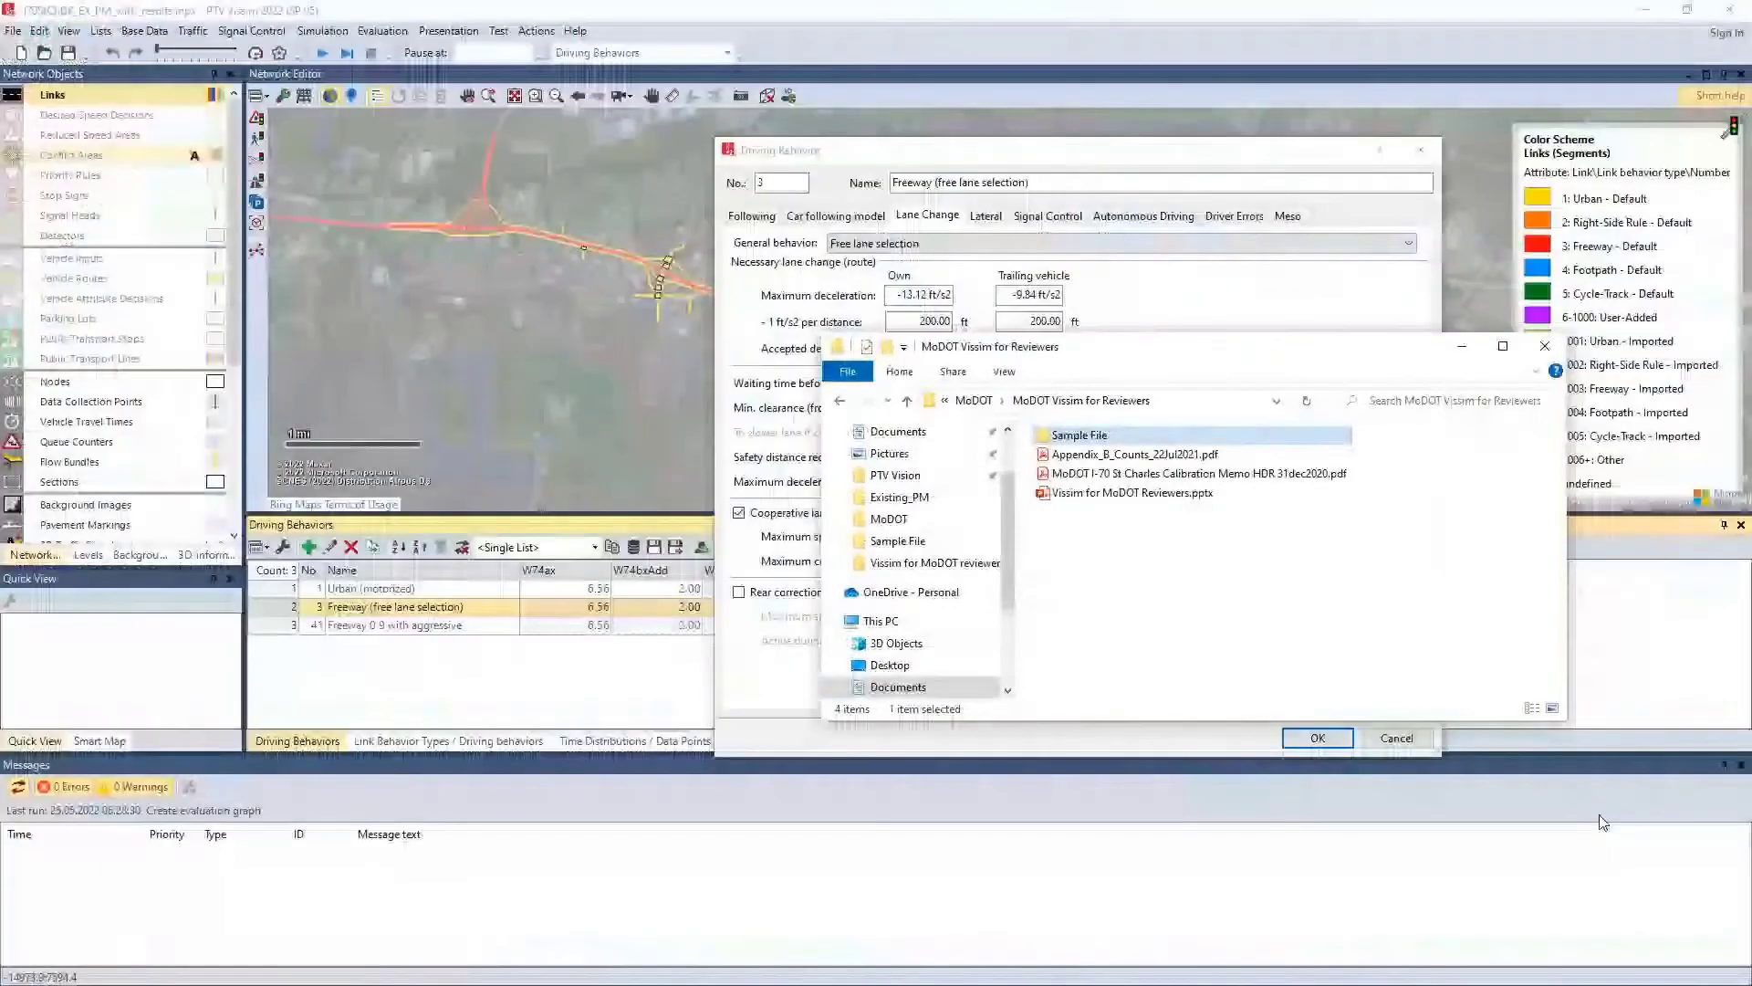
Step: Open I70StChDB_EX_PM_with_results_001.err from the Sample File folder and highlight the first warning about a vehicle removed after waiting for a lane change
double_click(1080, 434)
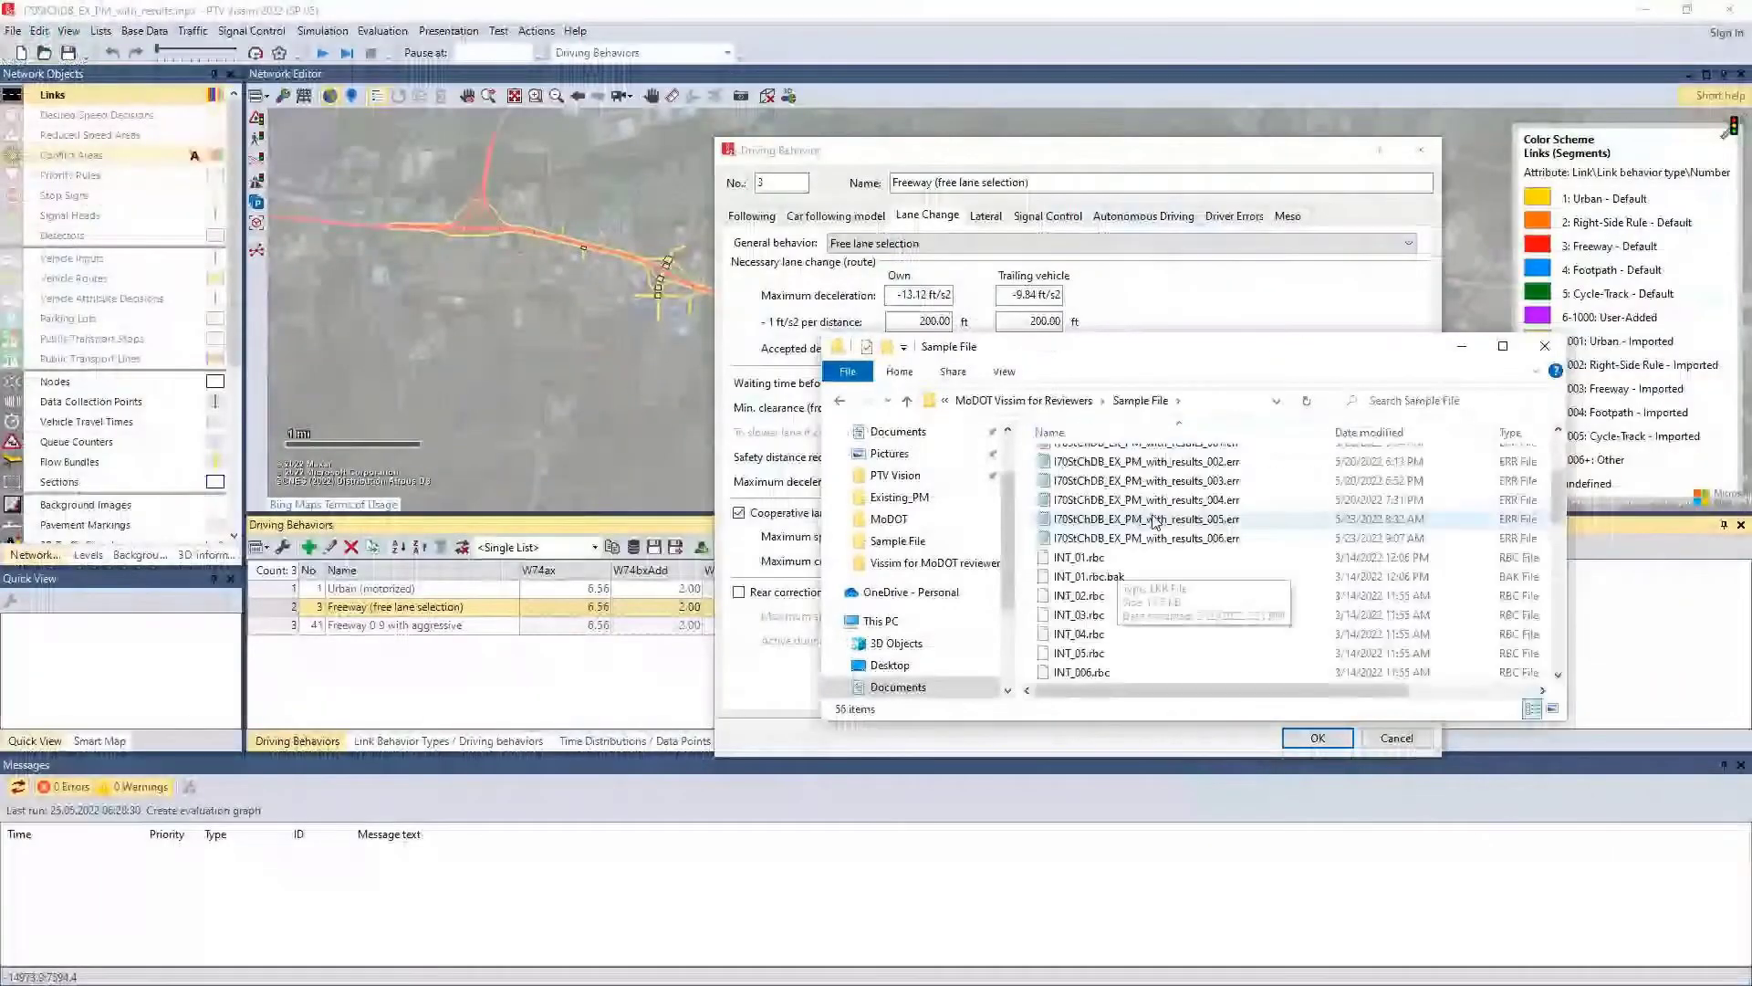
scroll(1154, 521, up, 2)
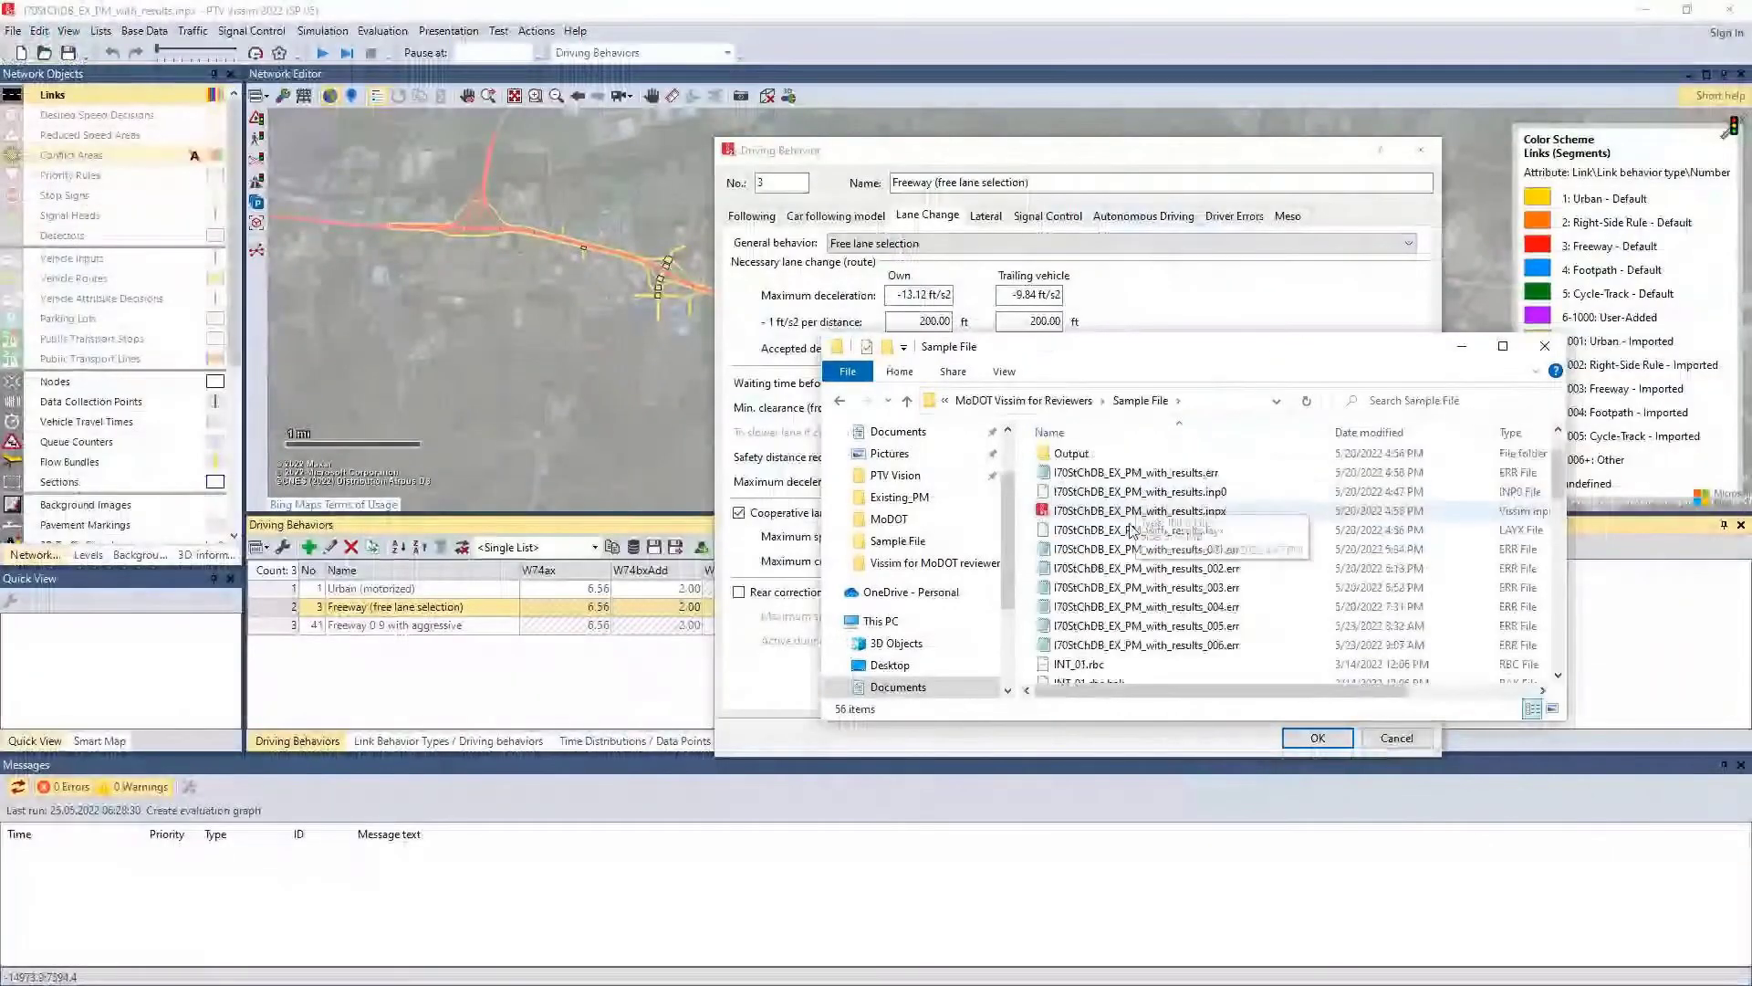
click(1140, 549)
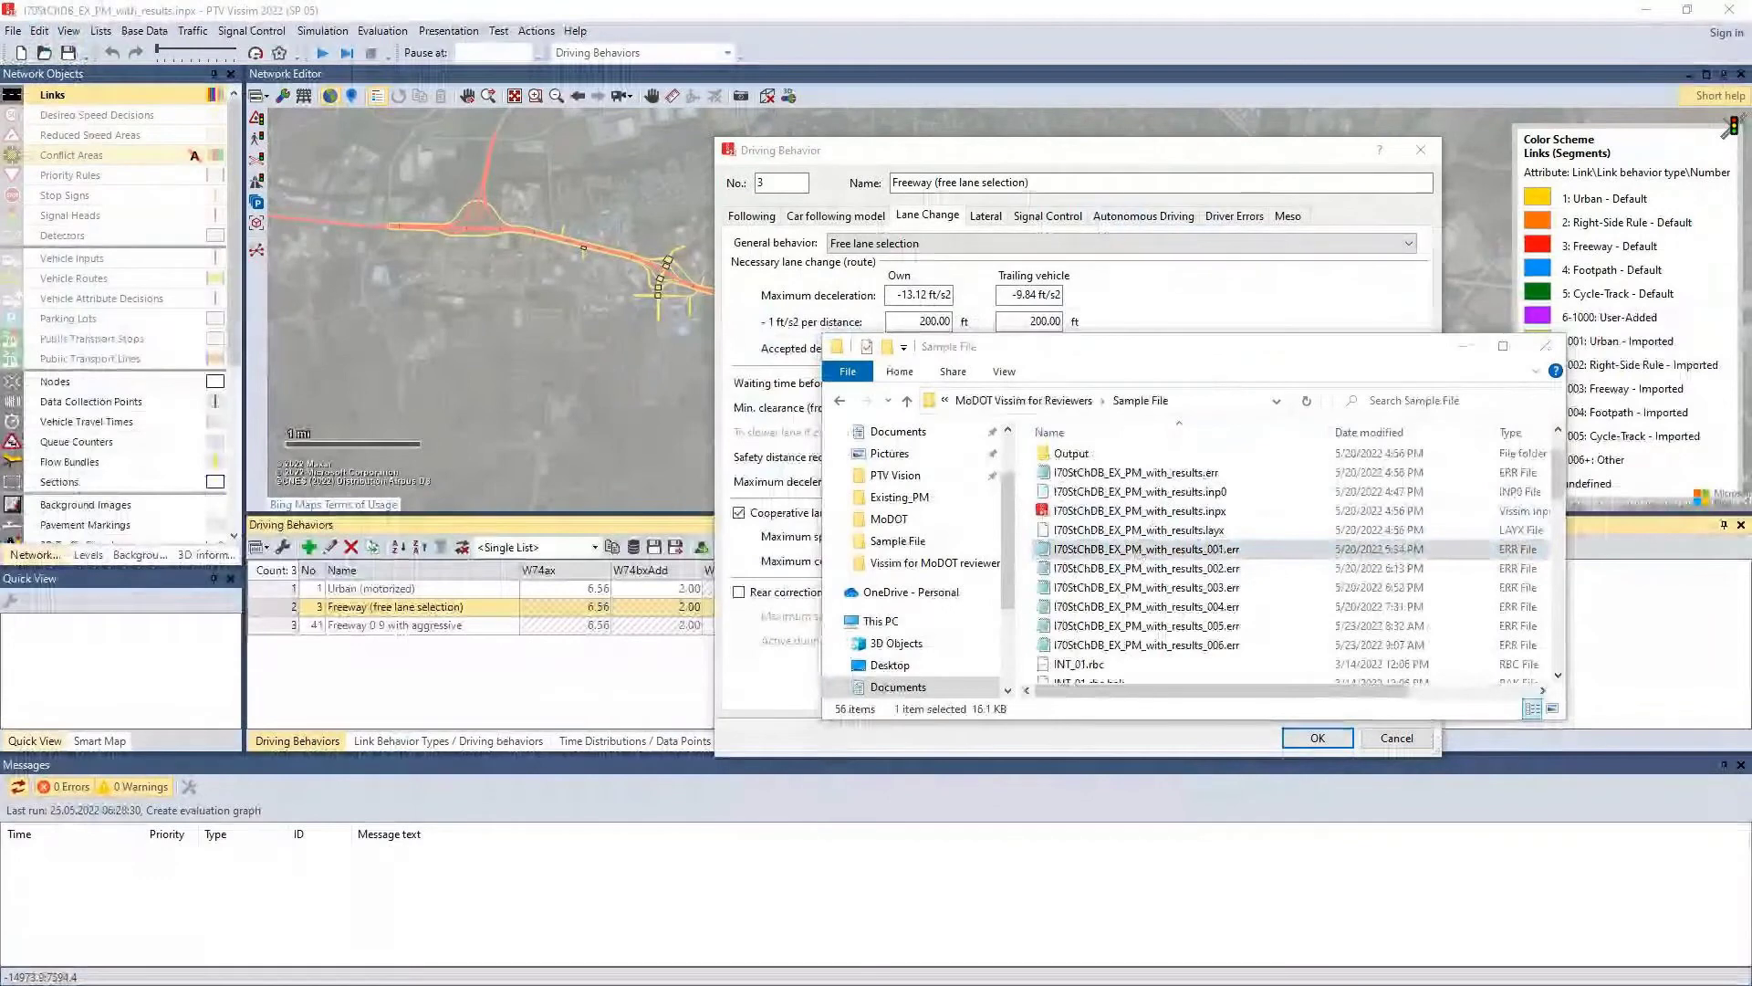
drag(1249, 162, 517, 110)
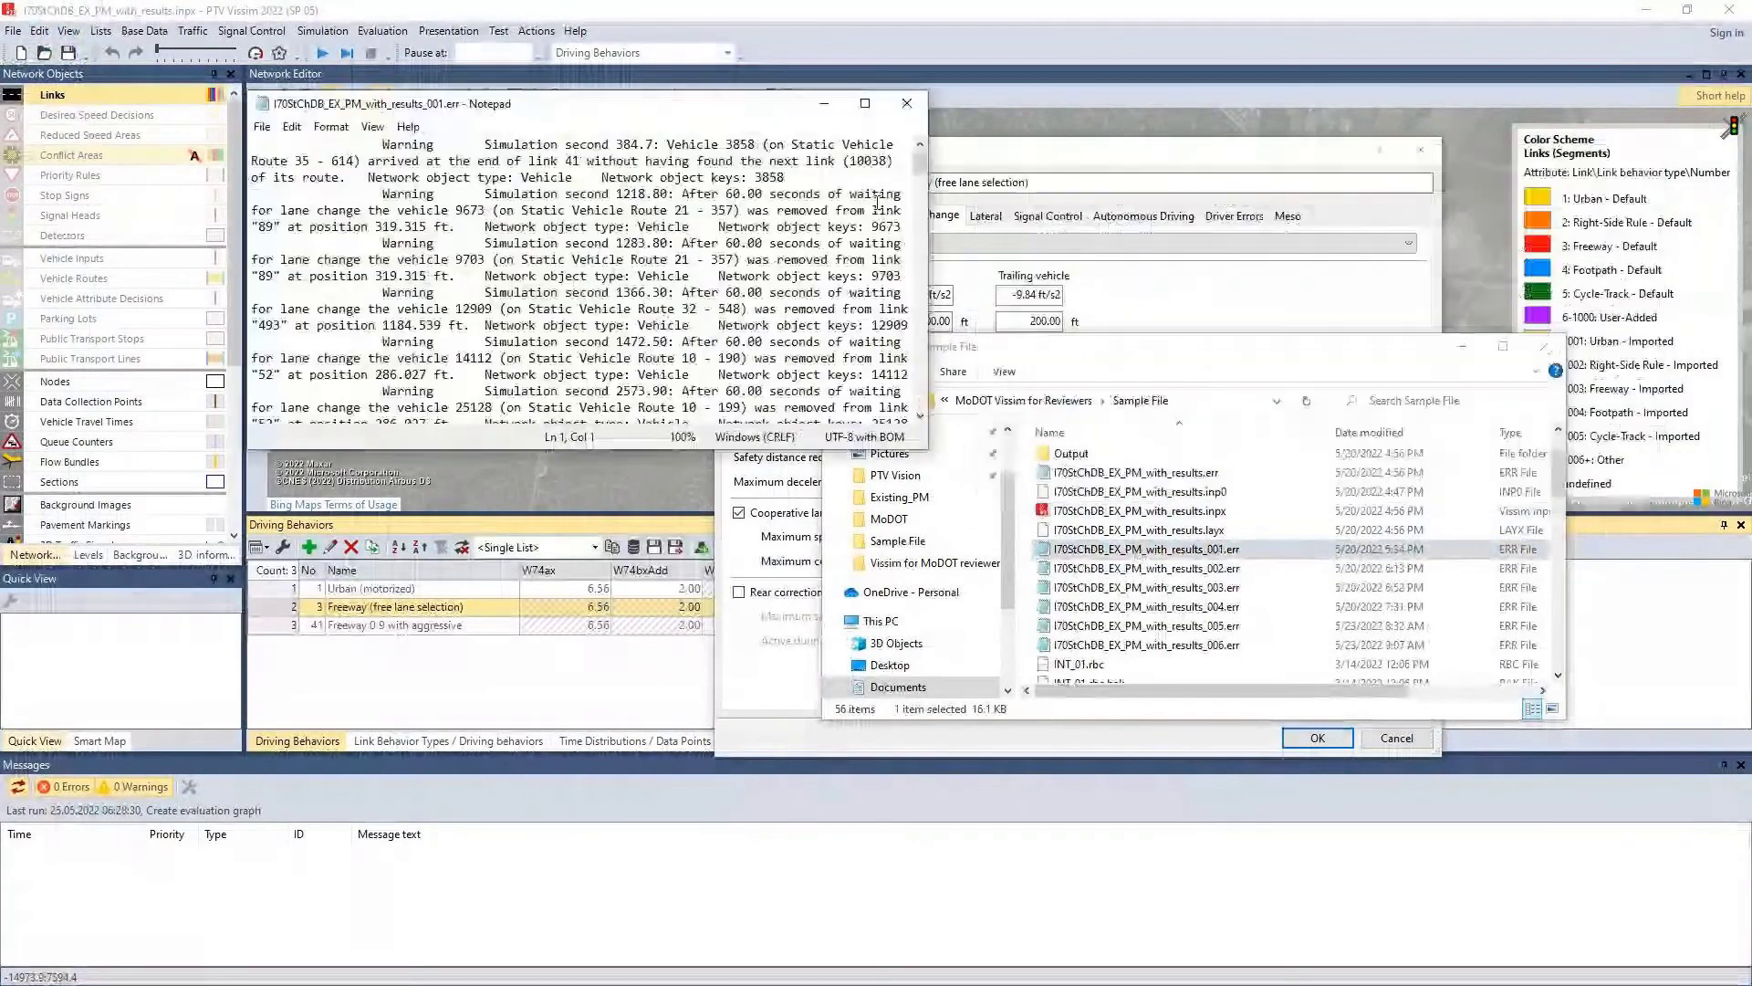
drag(922, 231, 1471, 233)
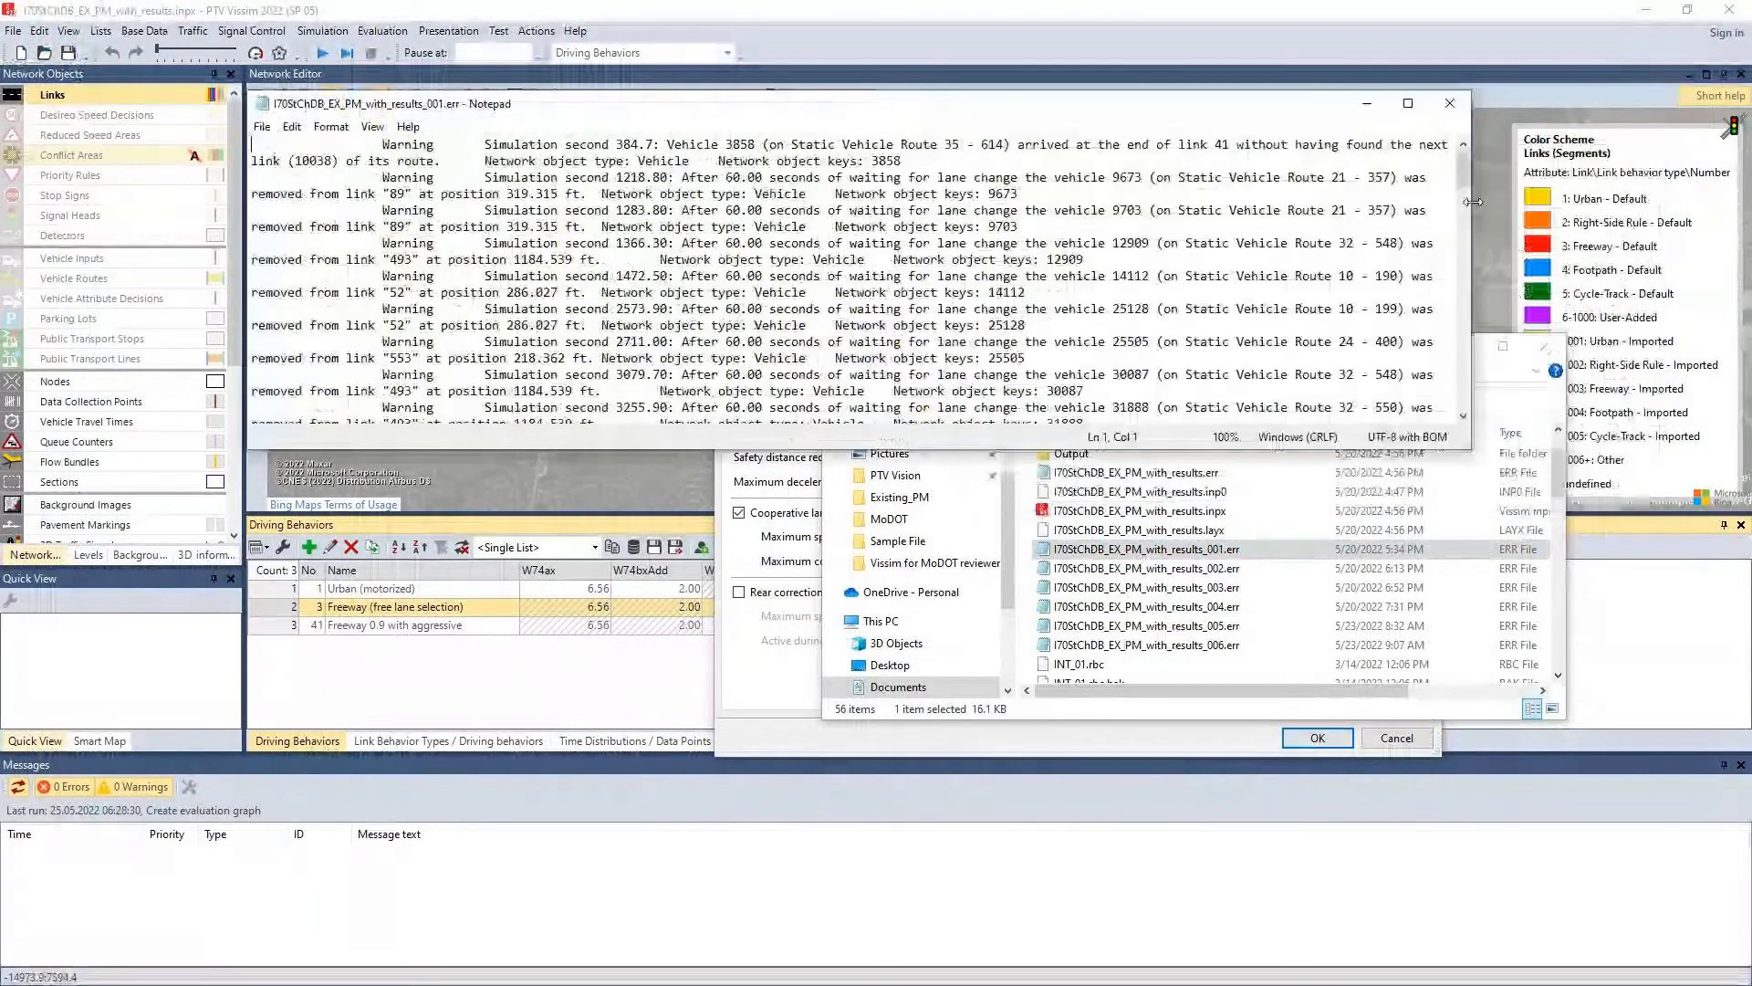
click(384, 179)
drag(384, 178, 606, 196)
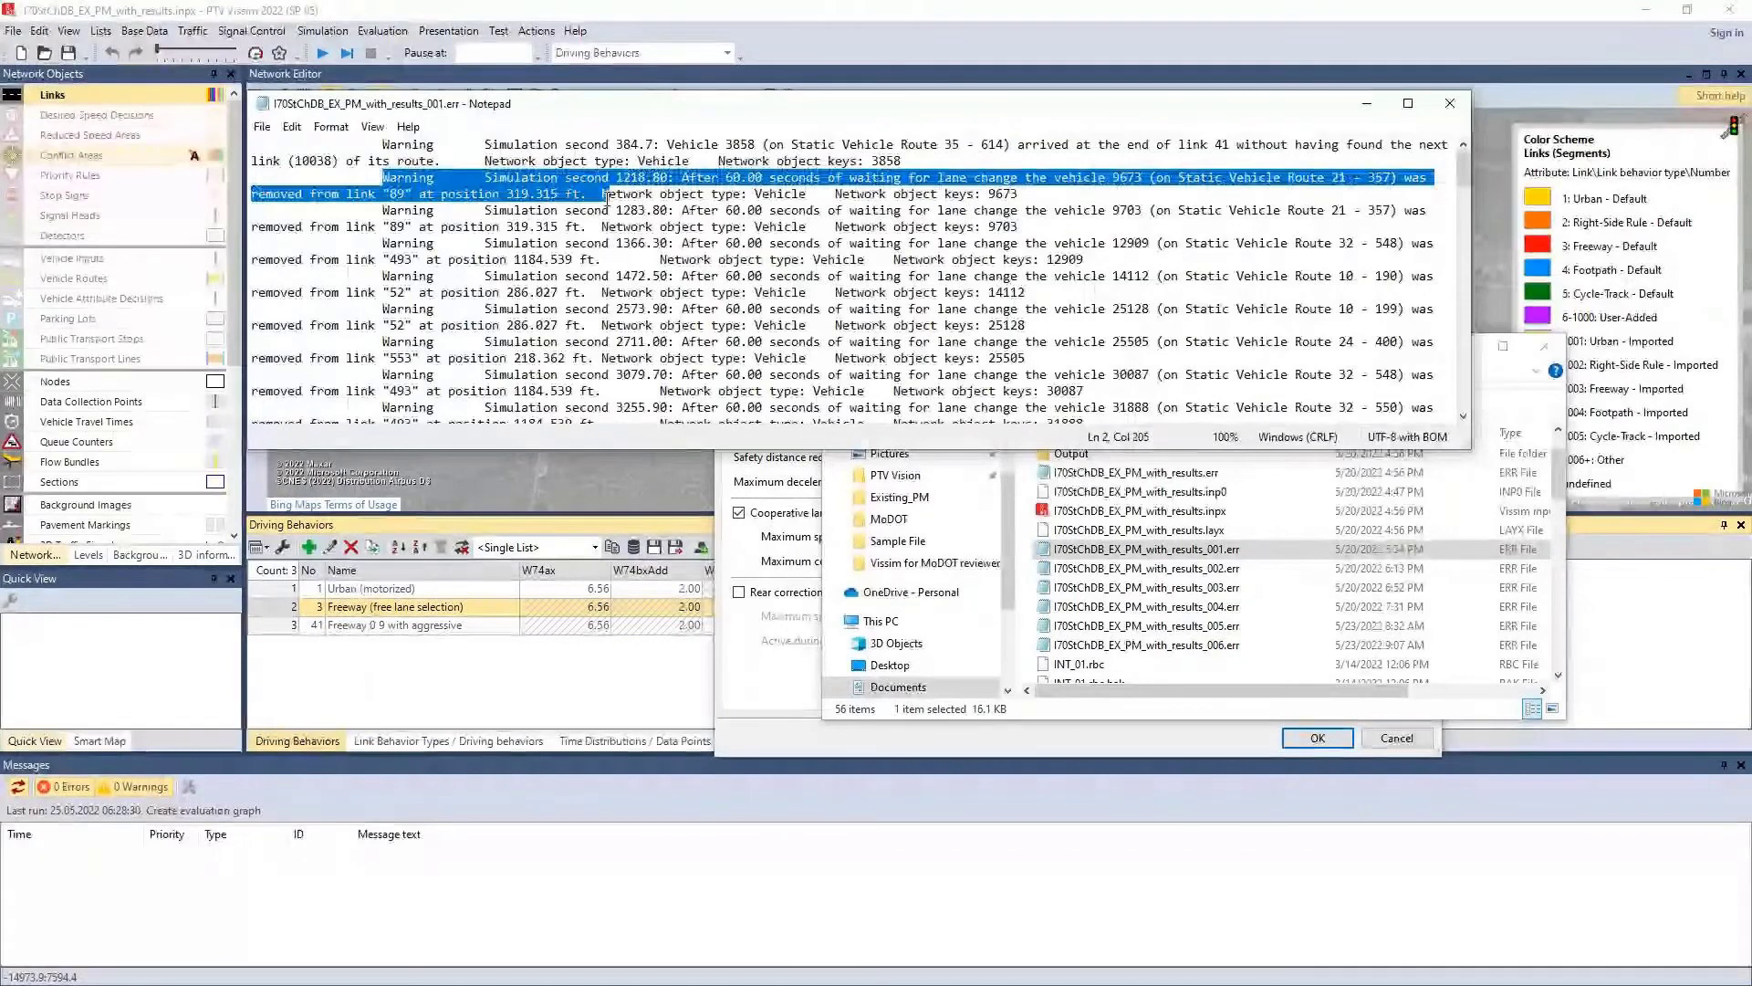
Step: Return to the Driving Behavior dialog, highlight the waiting time before diffusion, and close the dialog without changes
click(783, 701)
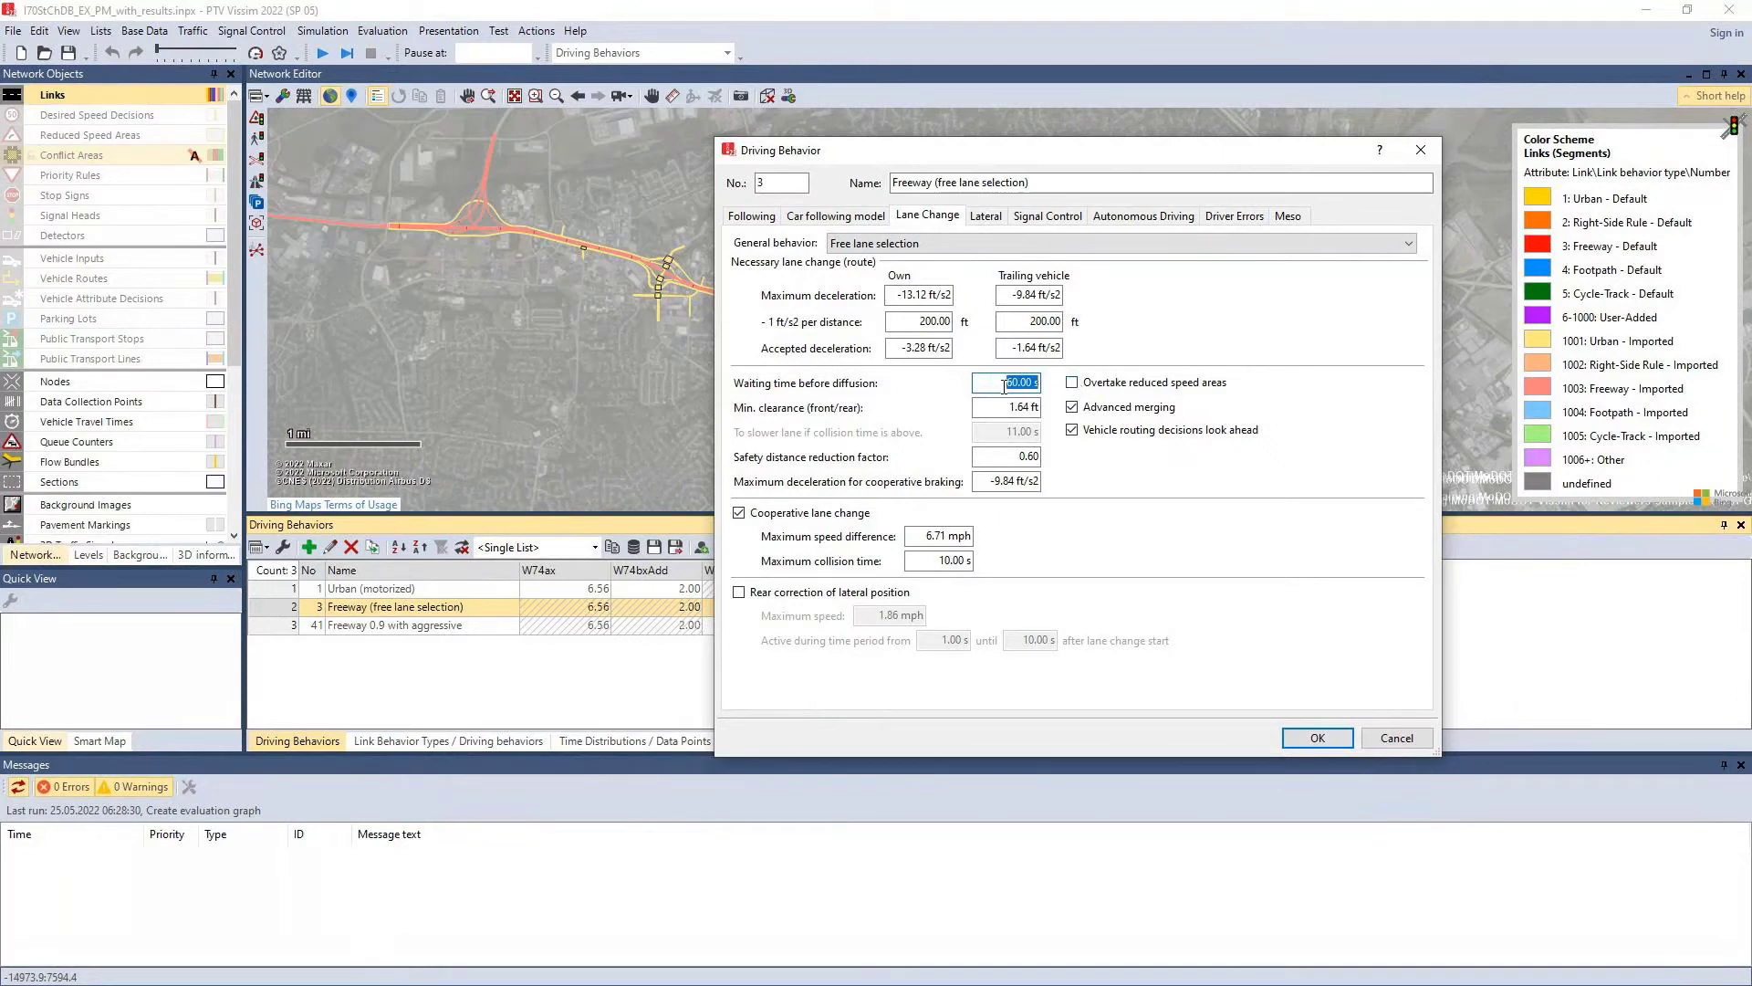
drag(998, 381, 1121, 371)
click(1000, 385)
drag(1000, 384, 1256, 376)
click(1381, 752)
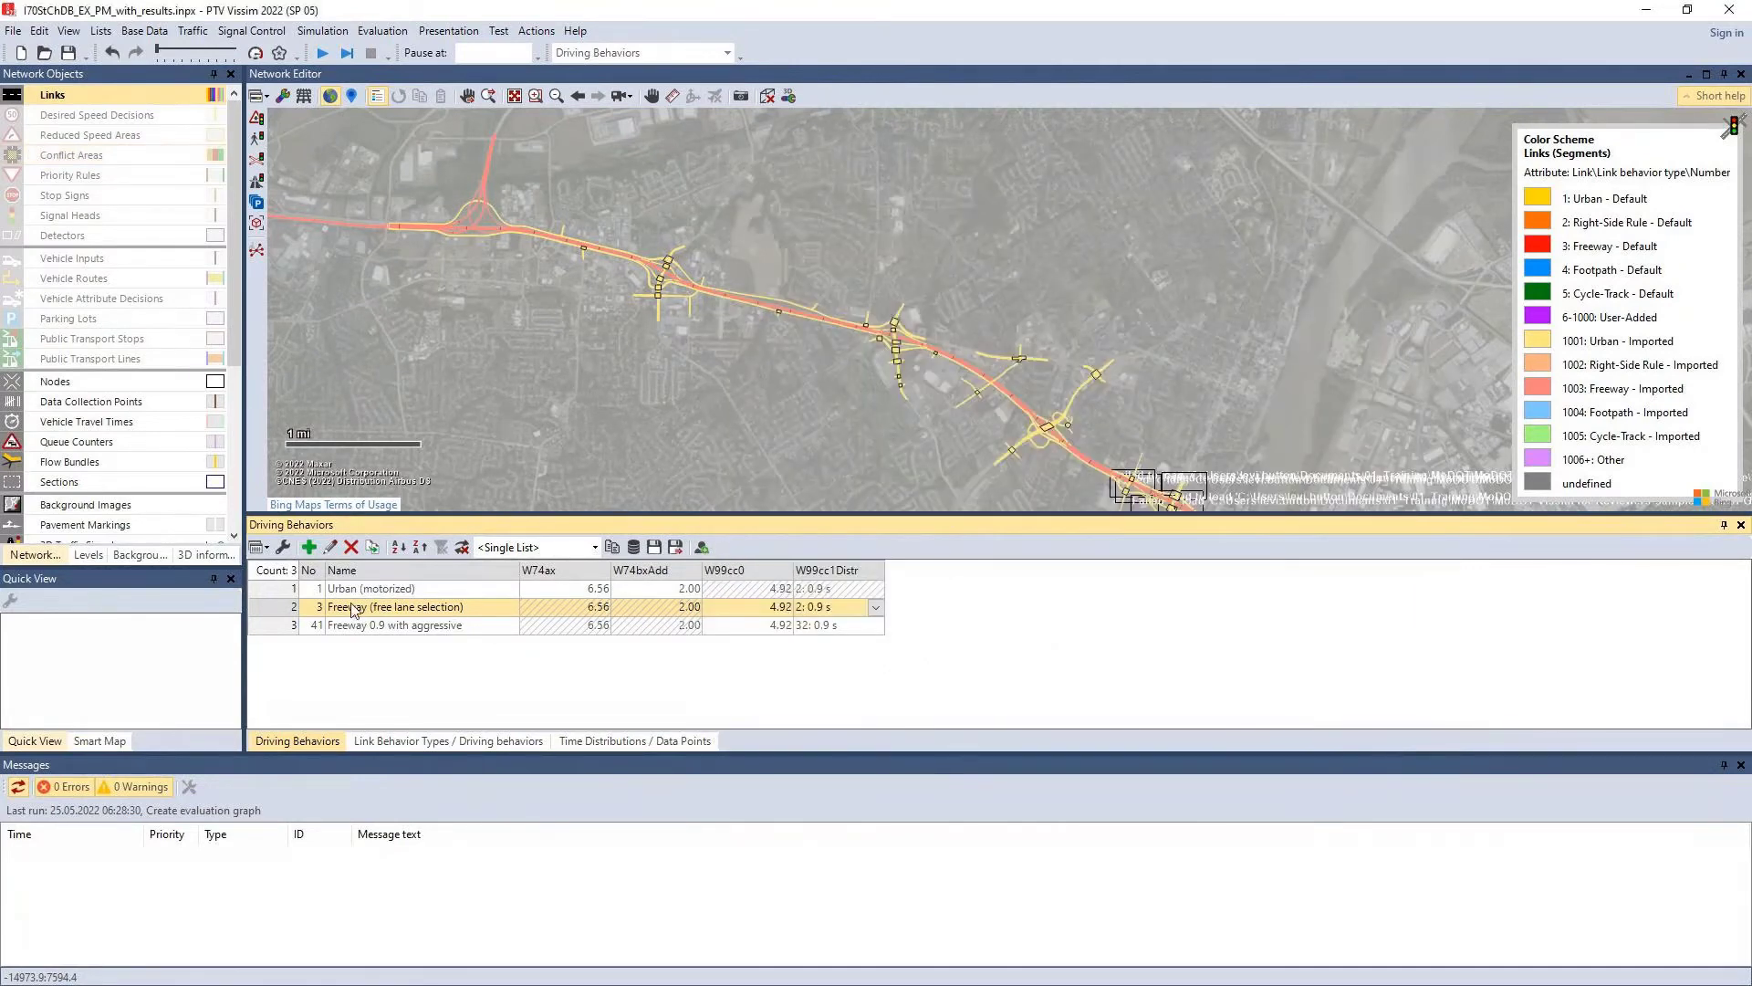
Step: Remove the four Wiedemann 74 and 99 attributes from the Driving Behaviors list columns, keeping only Number and Name
click(258, 550)
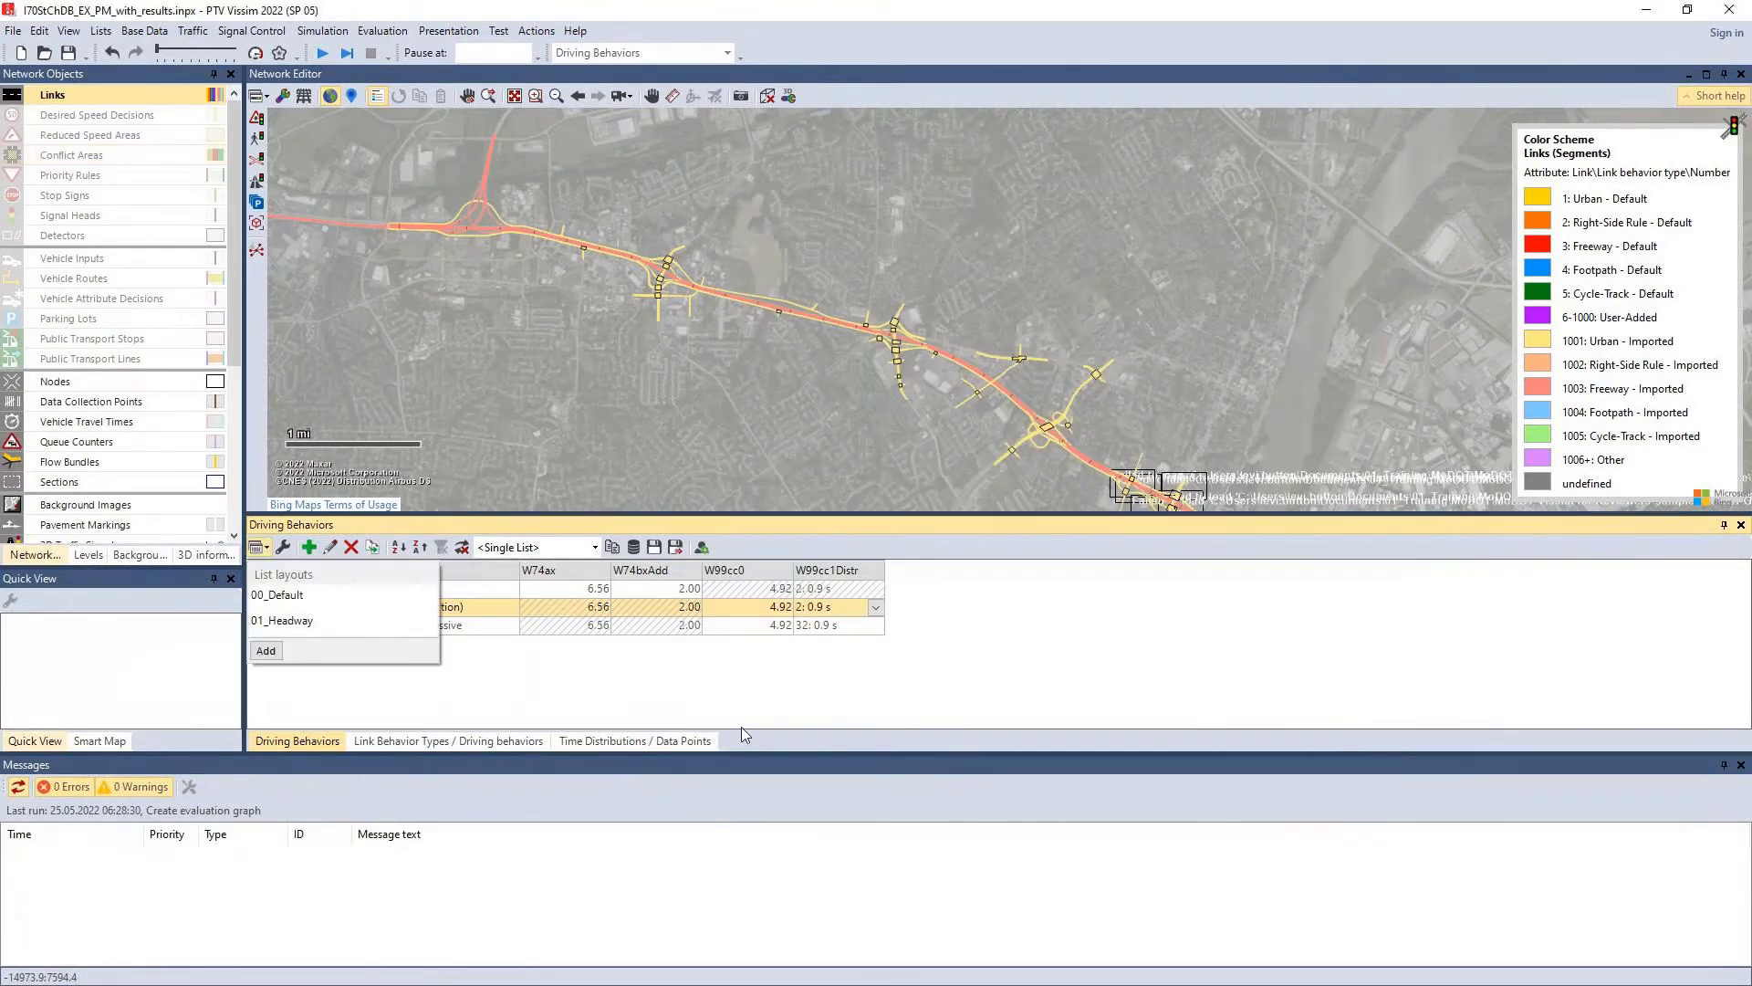
click(741, 725)
click(279, 548)
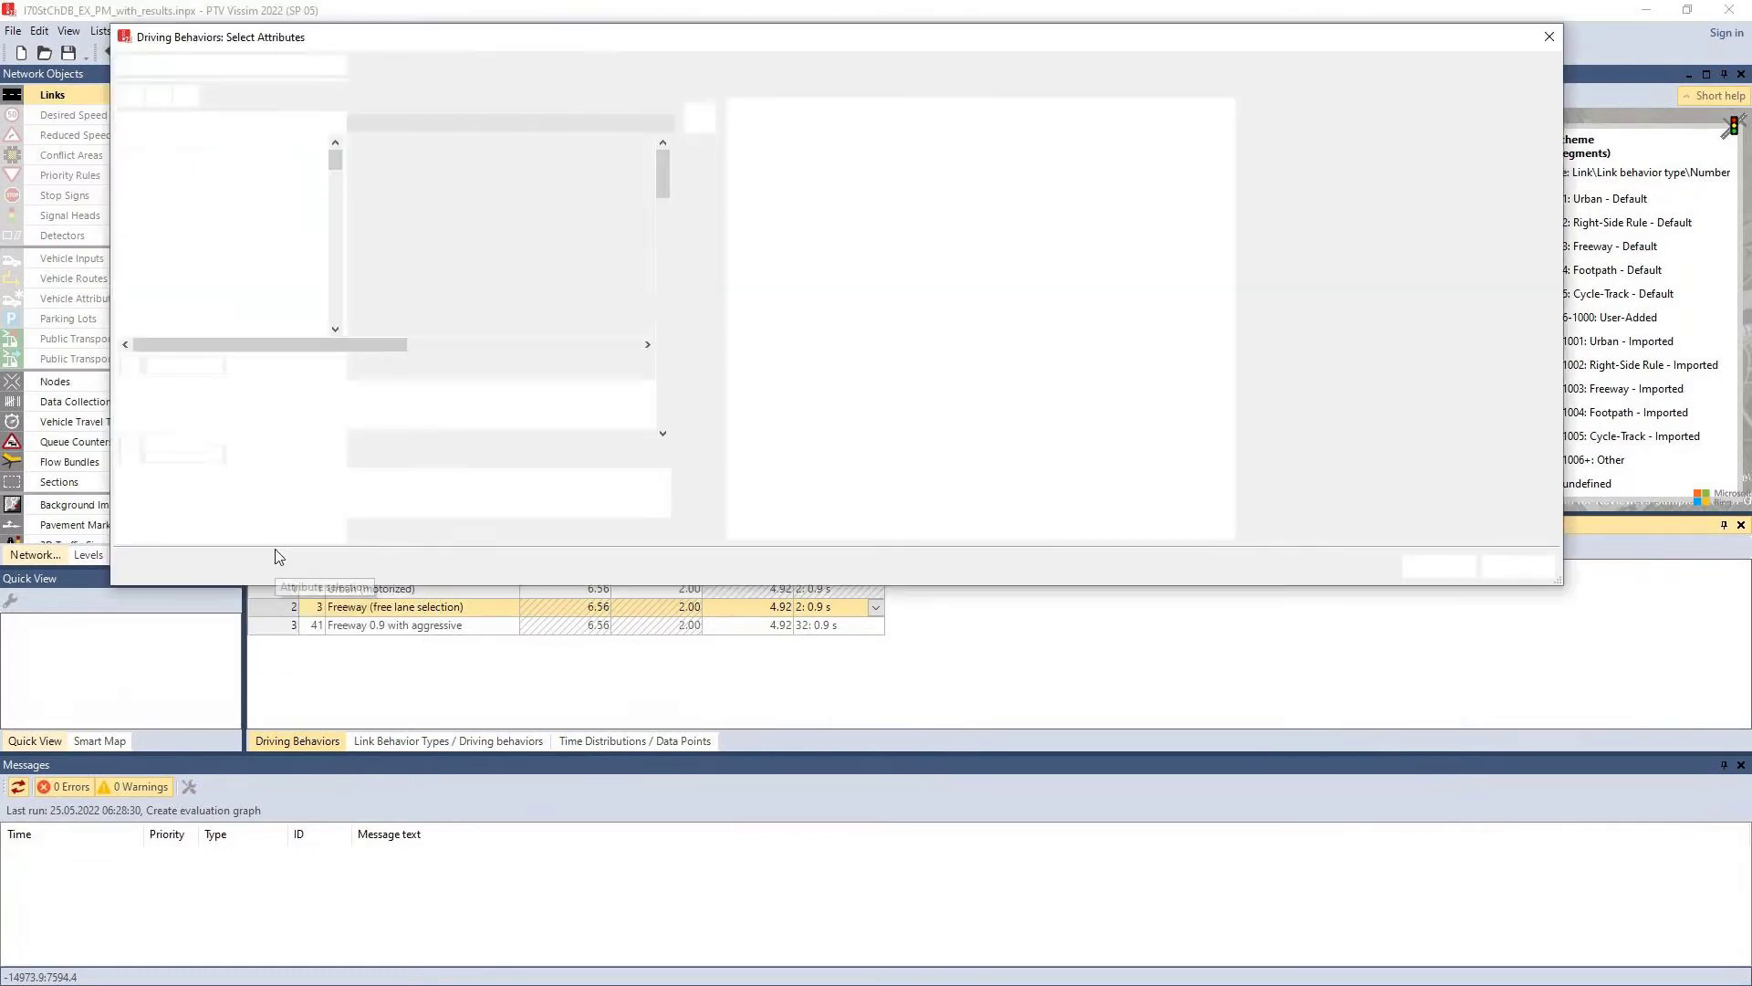
drag(765, 225, 767, 164)
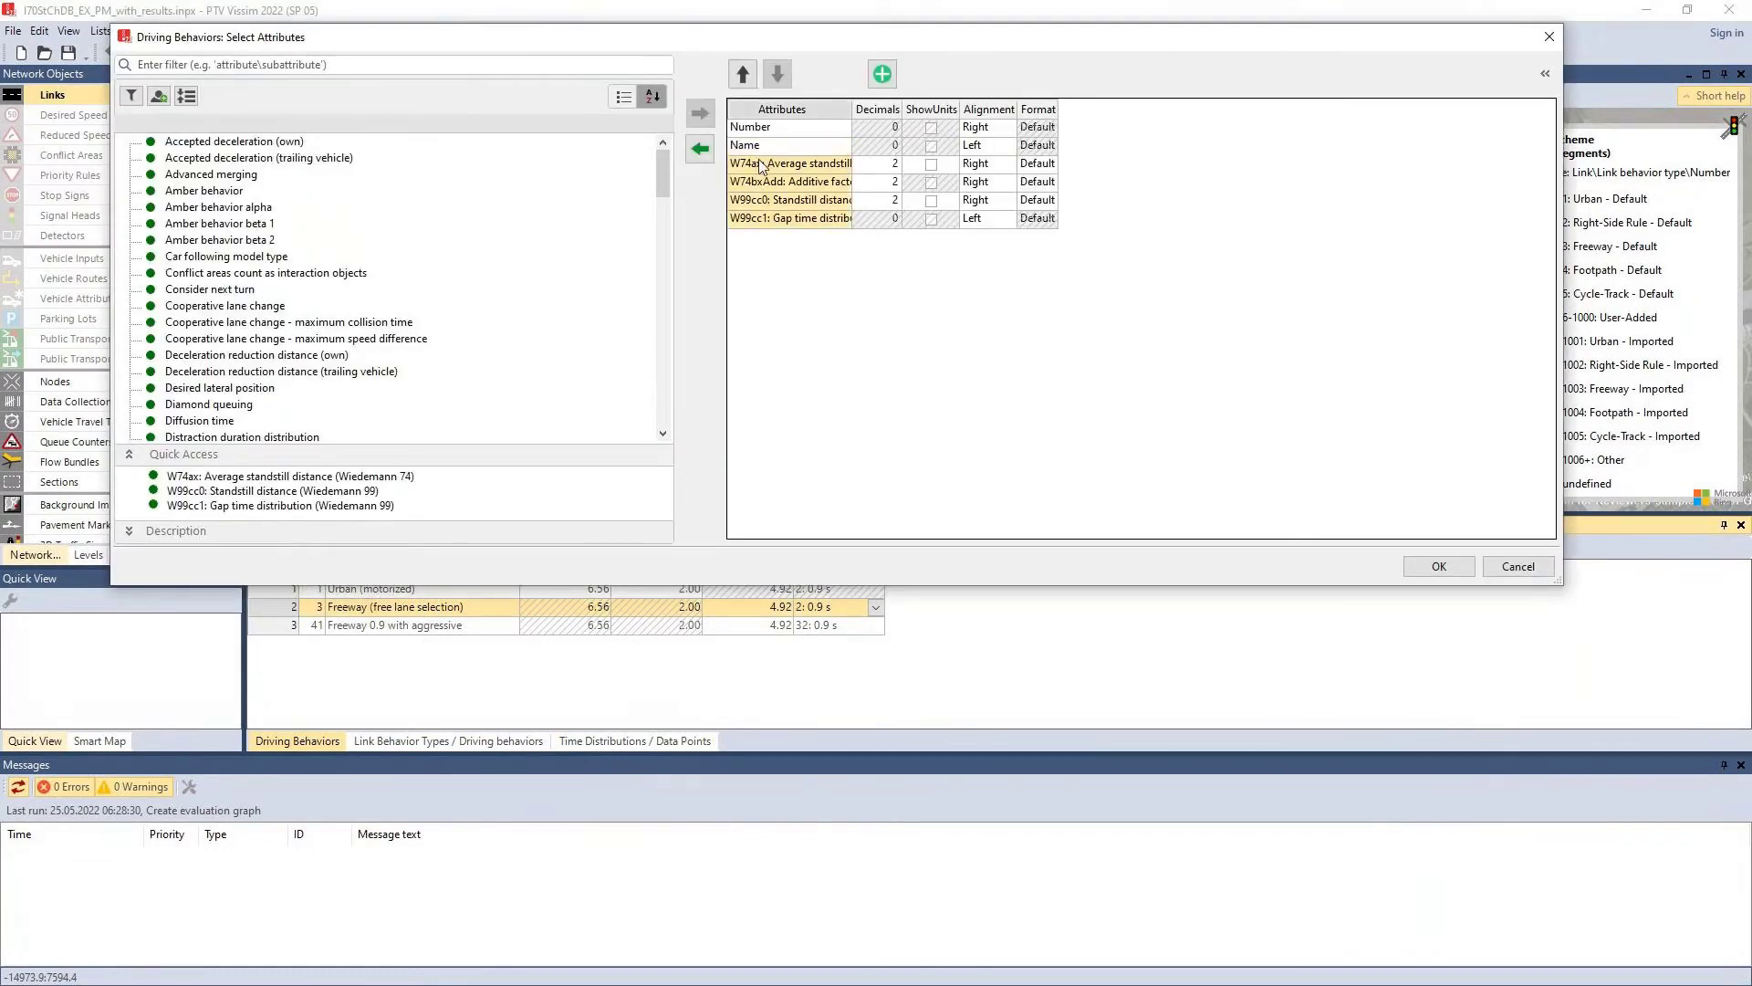
click(708, 146)
Step: Add Accepted deceleration (trailing vehicle) and Diffusion time to the attributes shown in the Driving Behaviors list
click(556, 62)
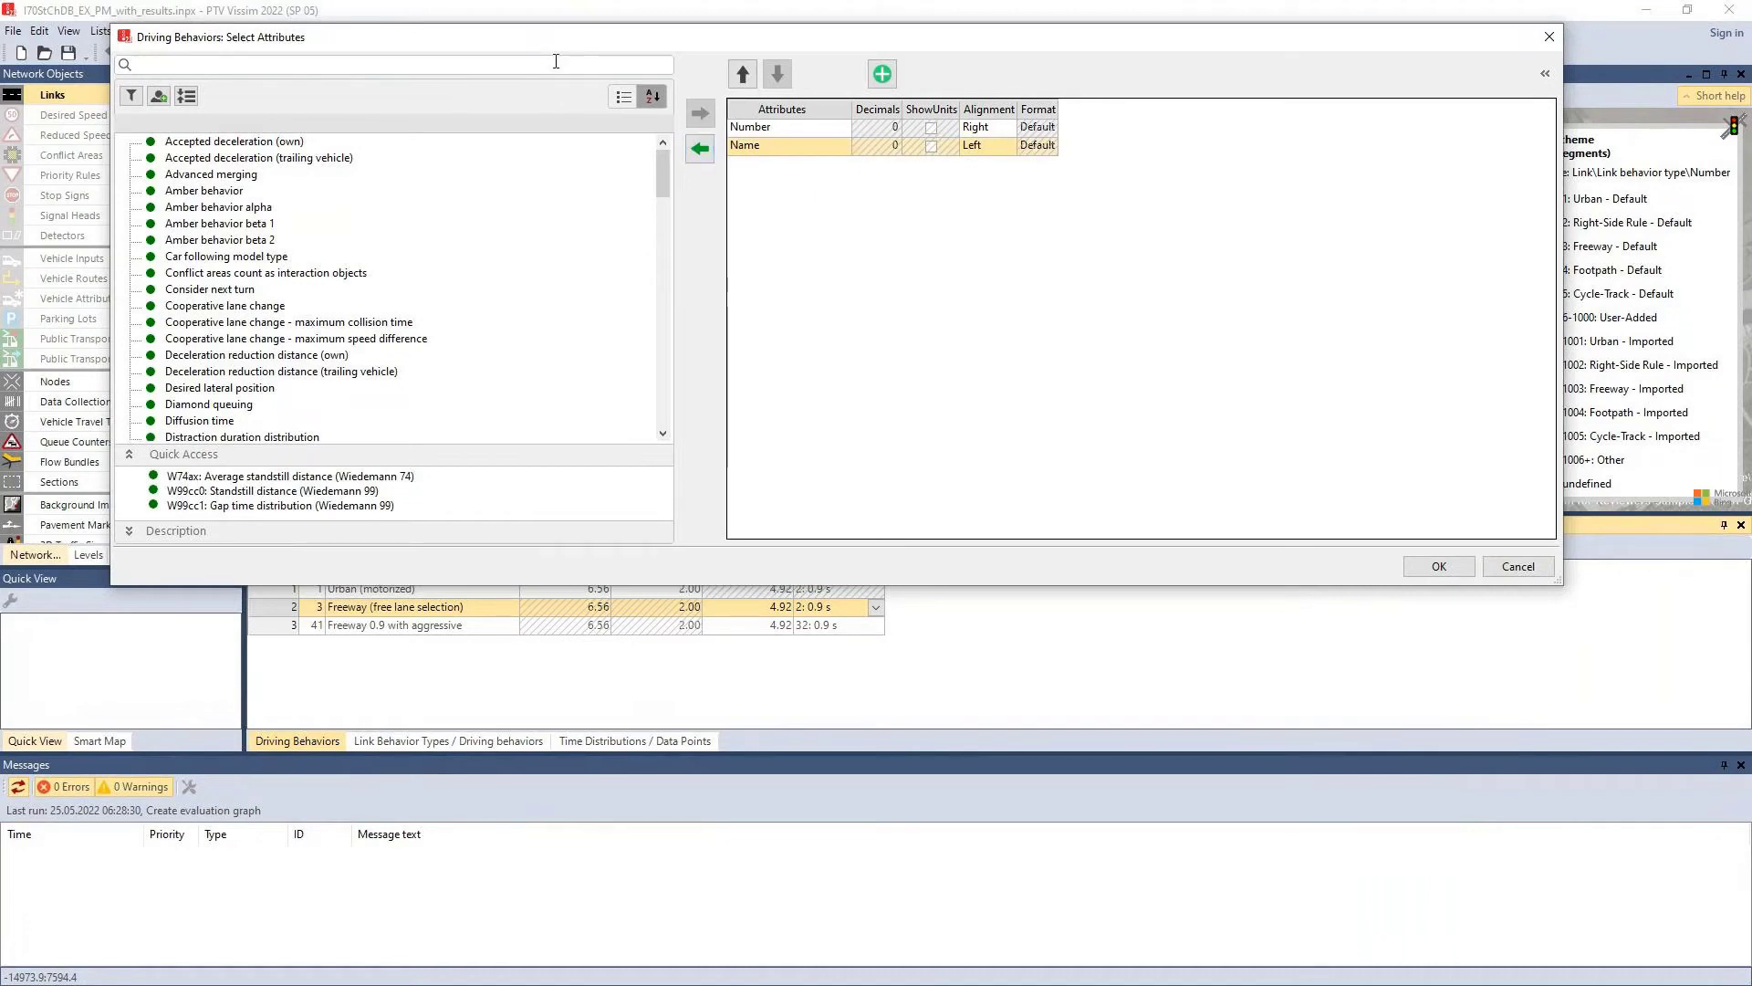
text(accep)
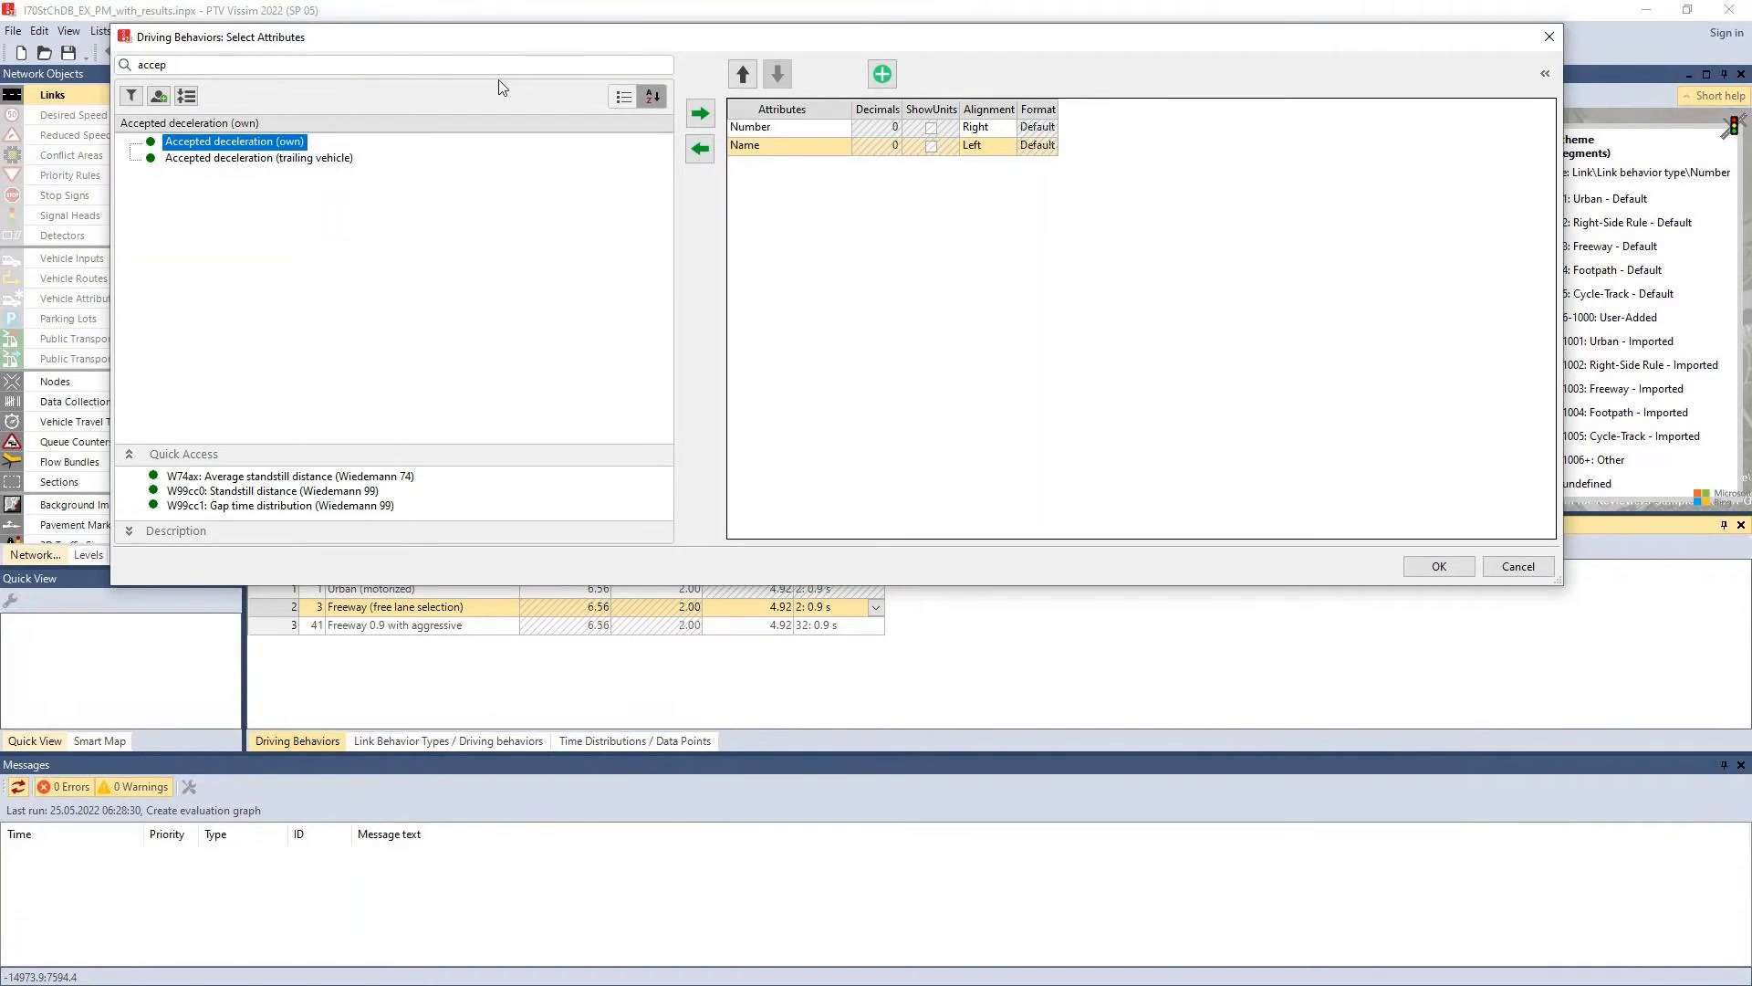
double_click(286, 159)
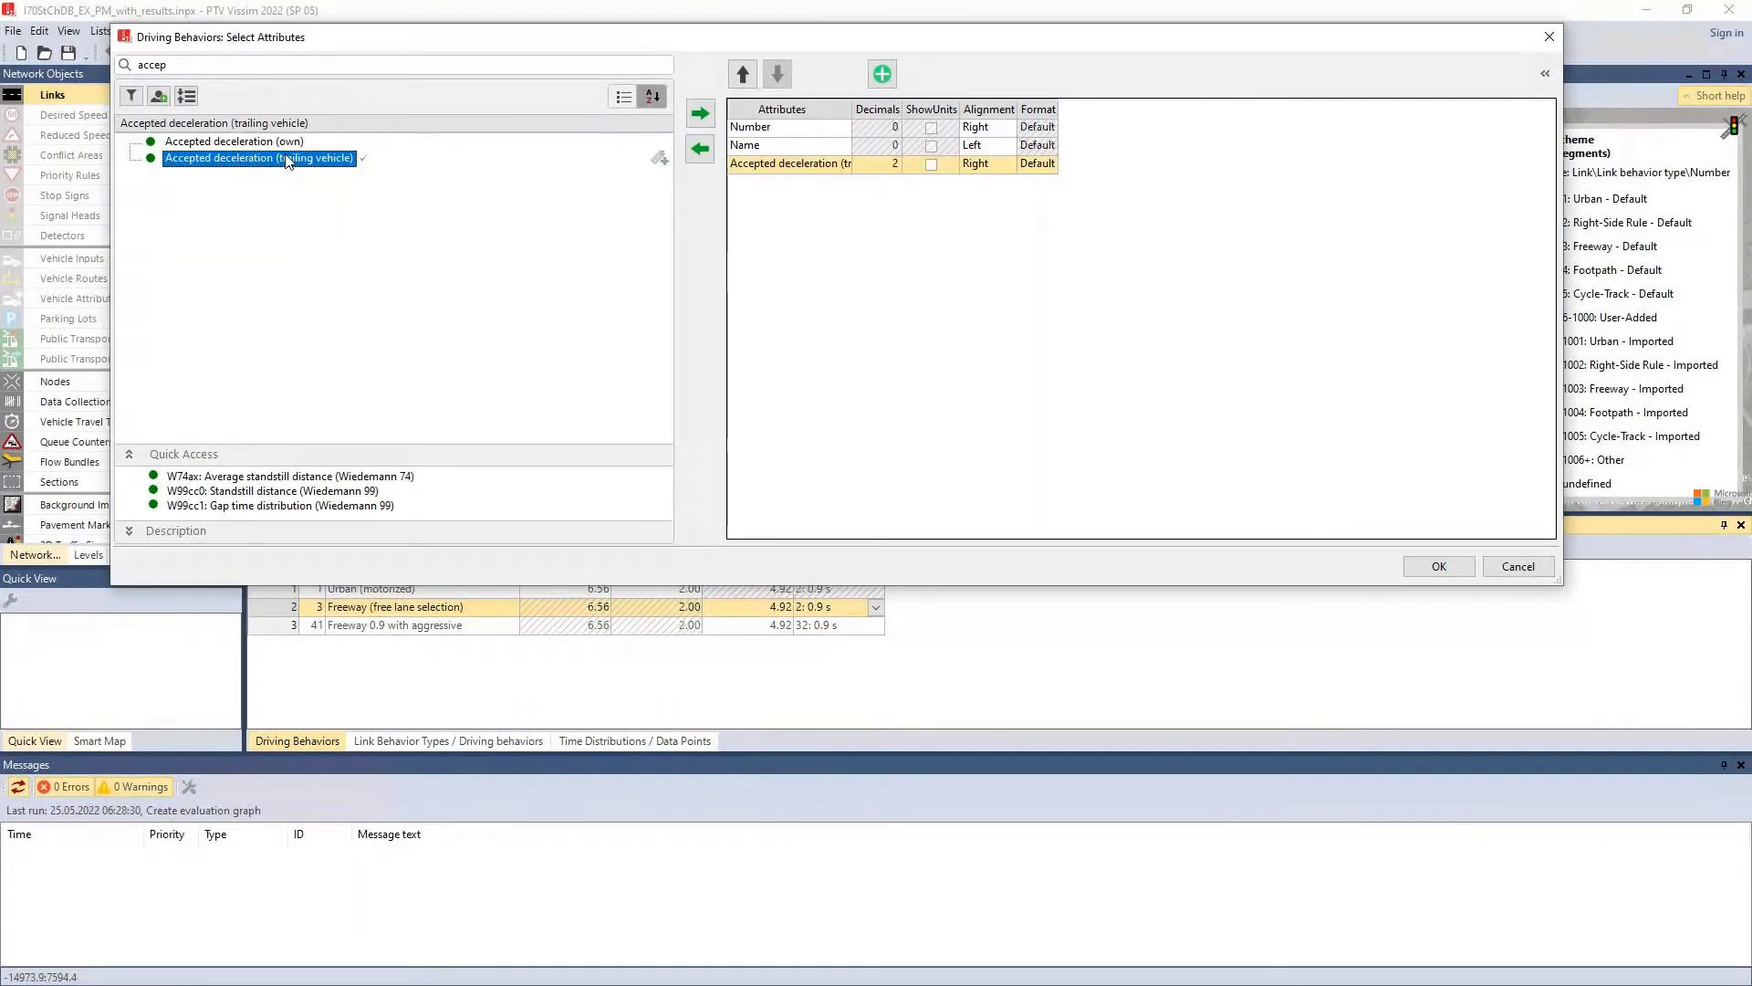
drag(169, 65, 2, 97)
text(w)
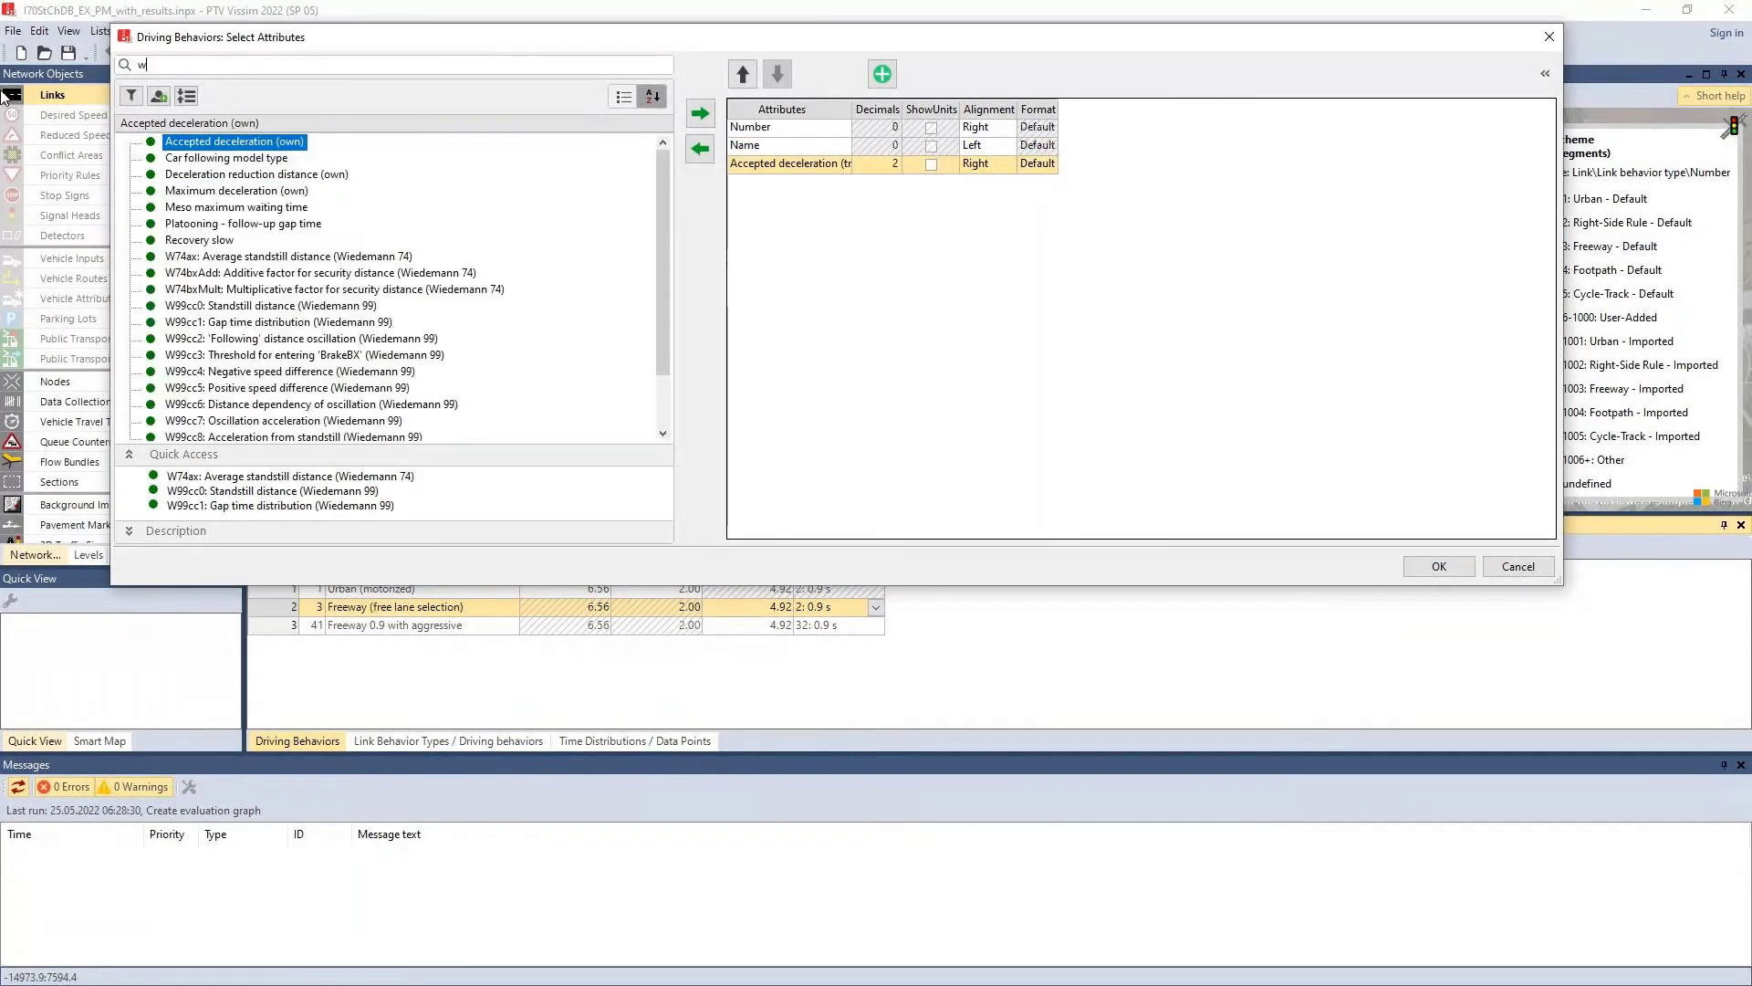
text(ait)
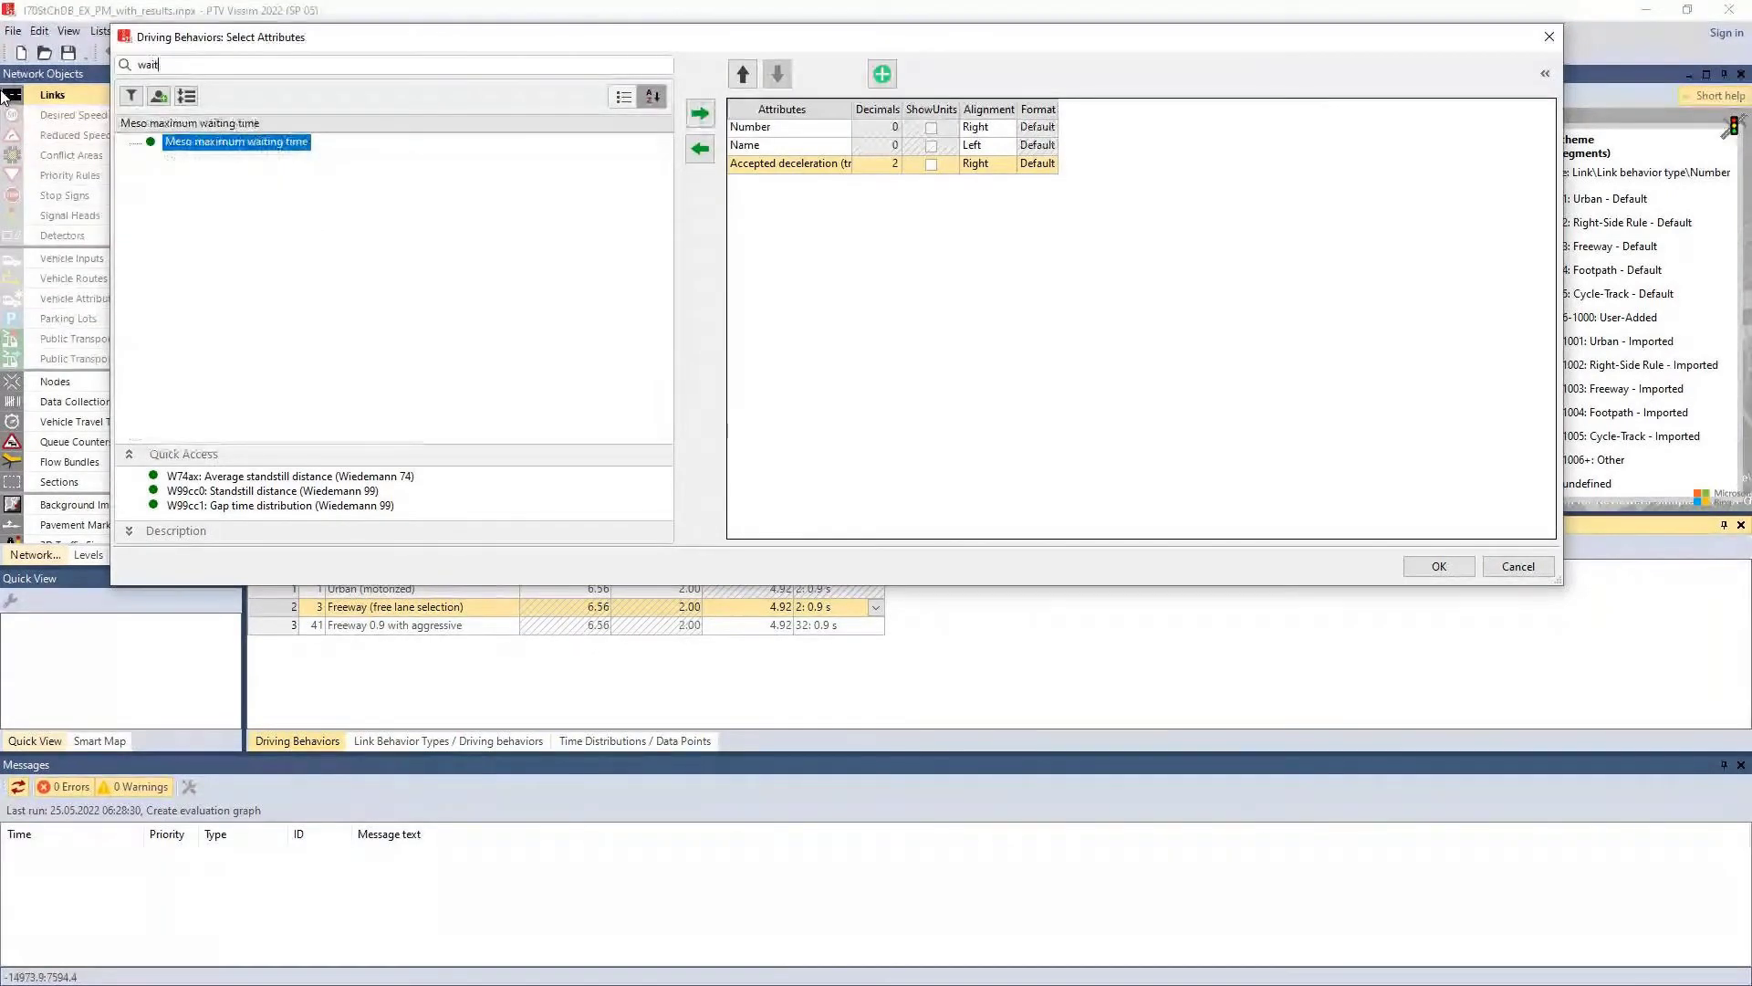
key(BackSpace)
key(BackSpace)
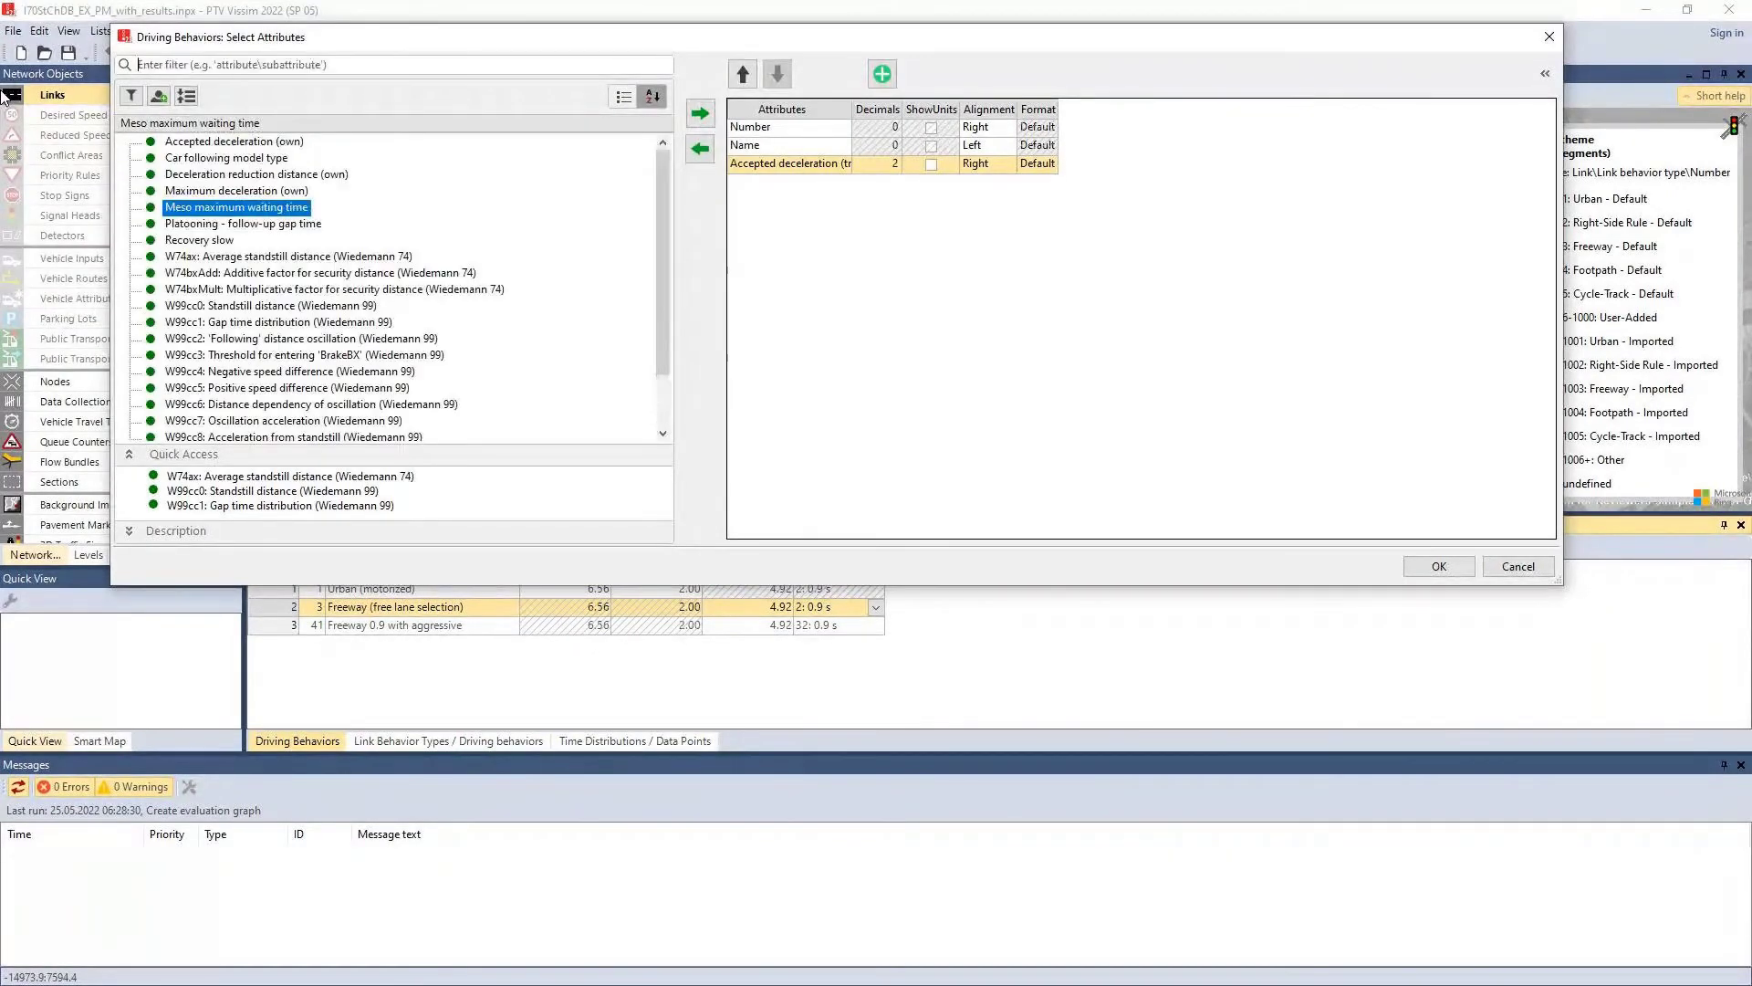
text(di)
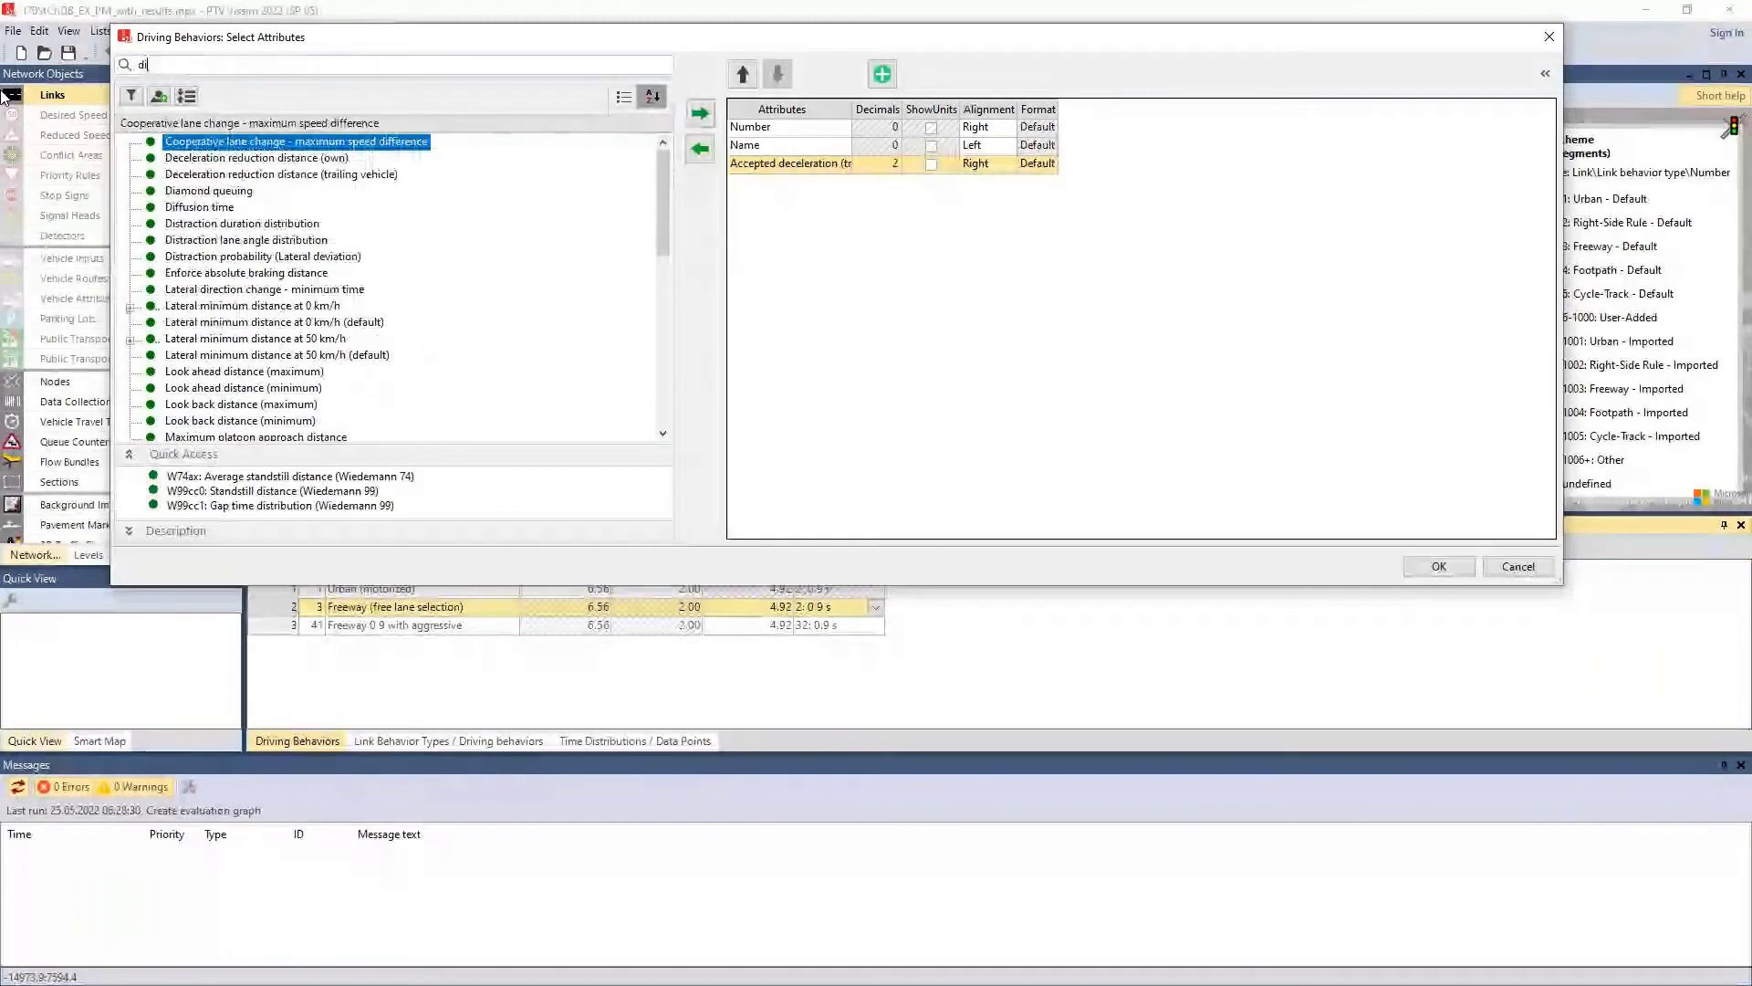
double_click(209, 210)
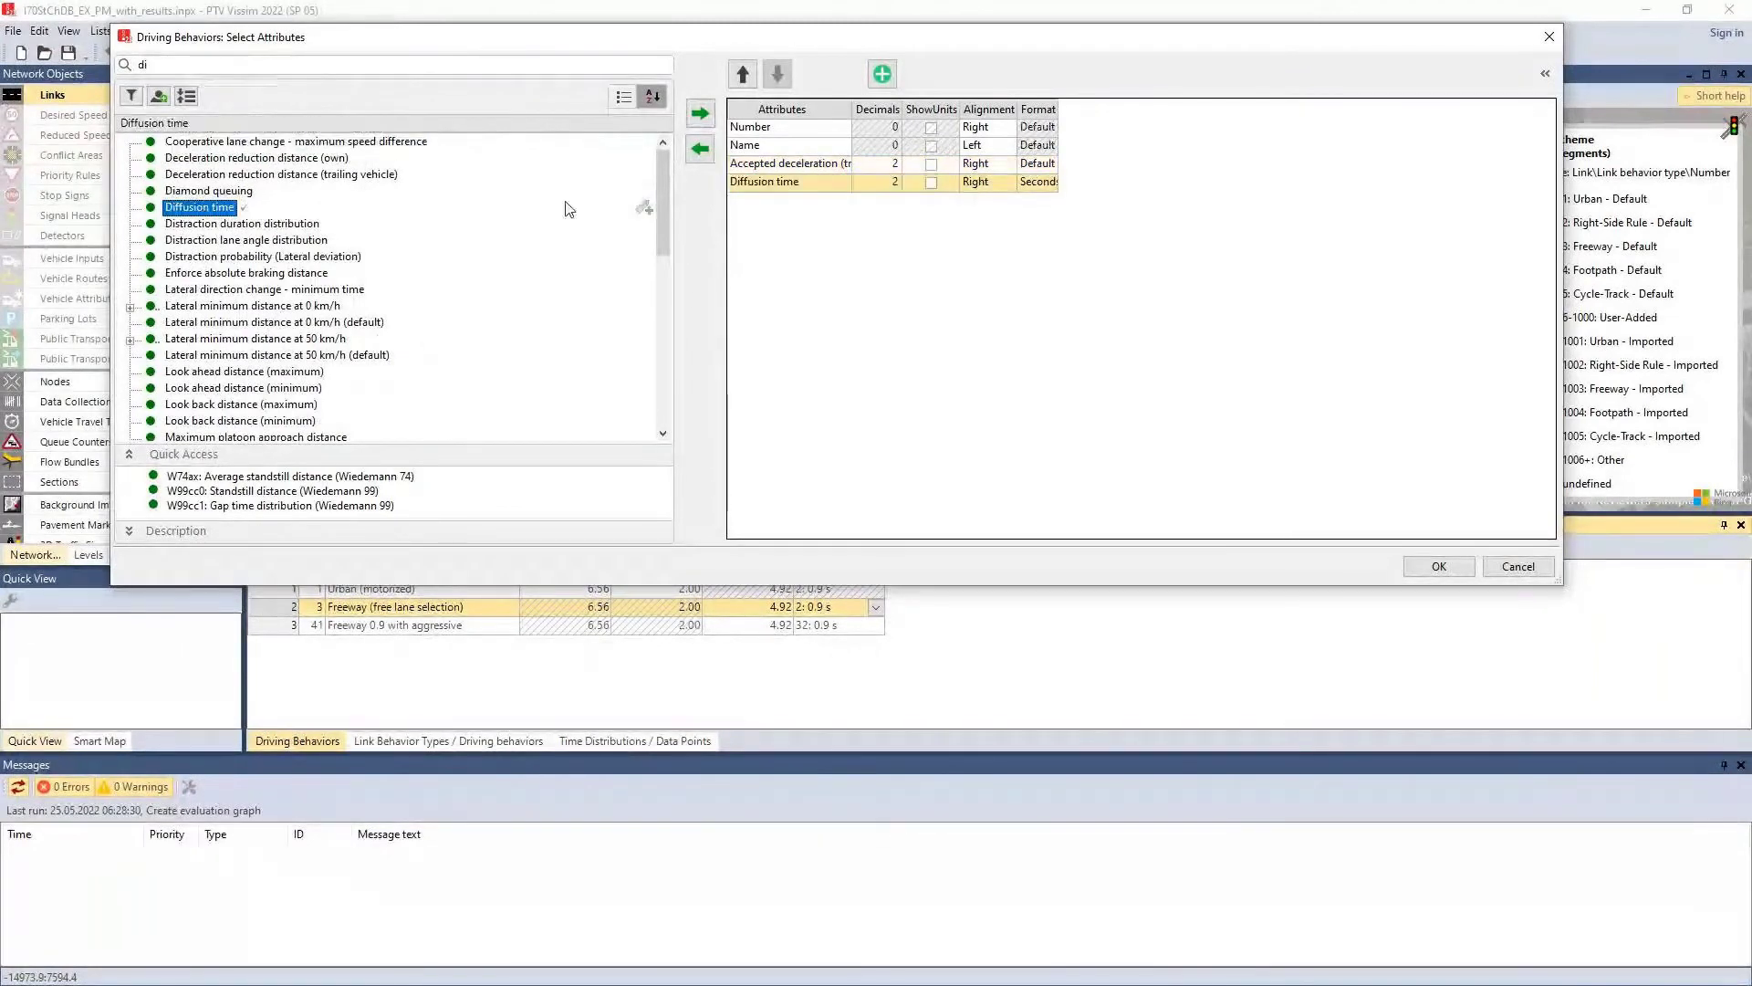
Step: Add Safety distance reduction factor (lane change) to the selected list attributes
drag(246, 66, 1, 75)
text(saf)
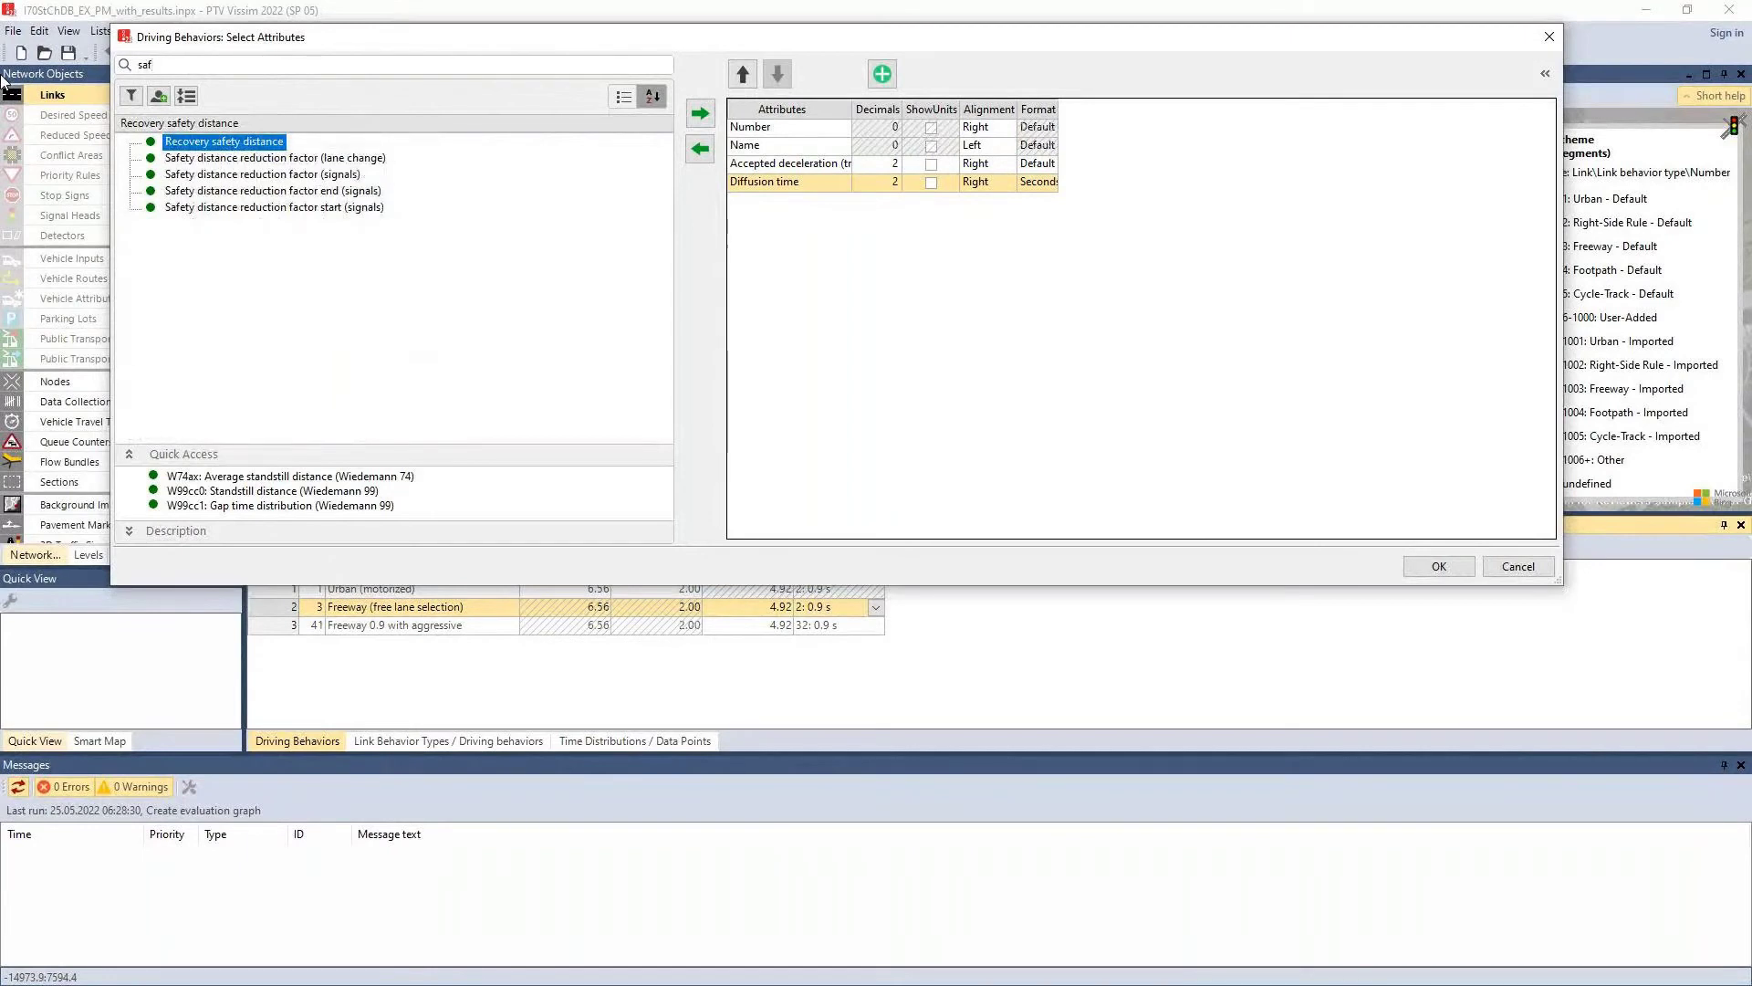
double_click(294, 161)
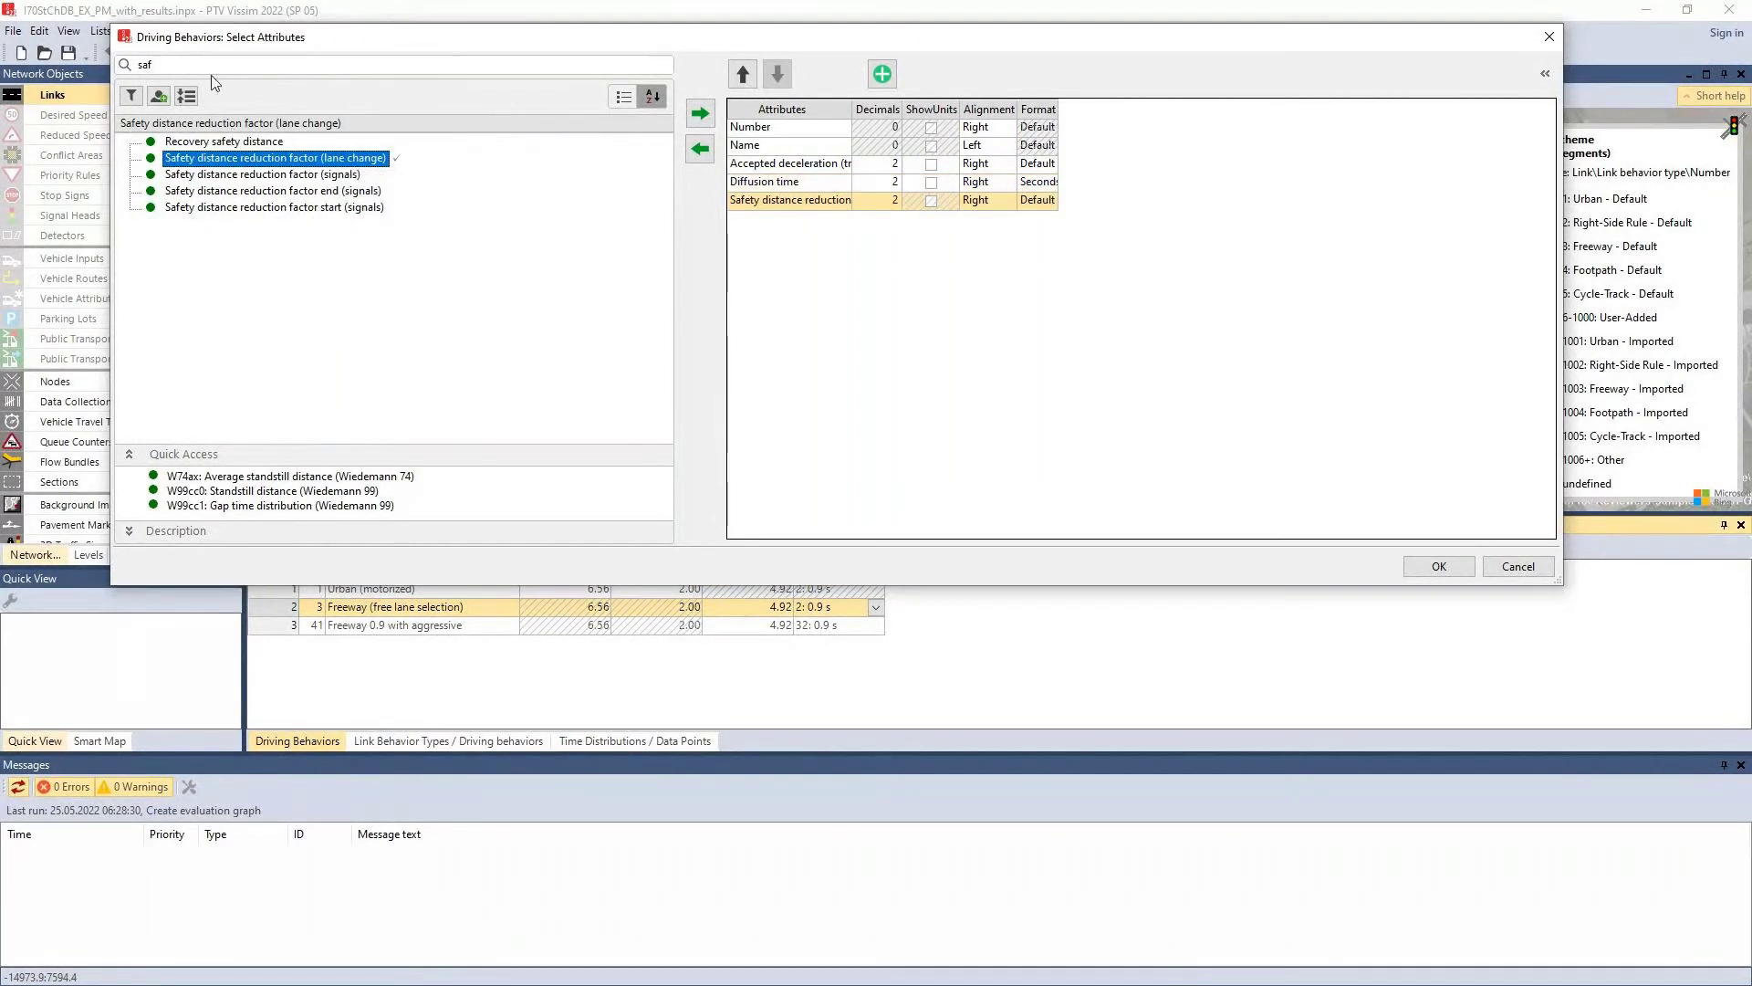
Step: Add Cooperative lane change with its maximum collision time and maximum speed difference to the list attributes, and apply the selection
drag(219, 66, 55, 75)
text(coo)
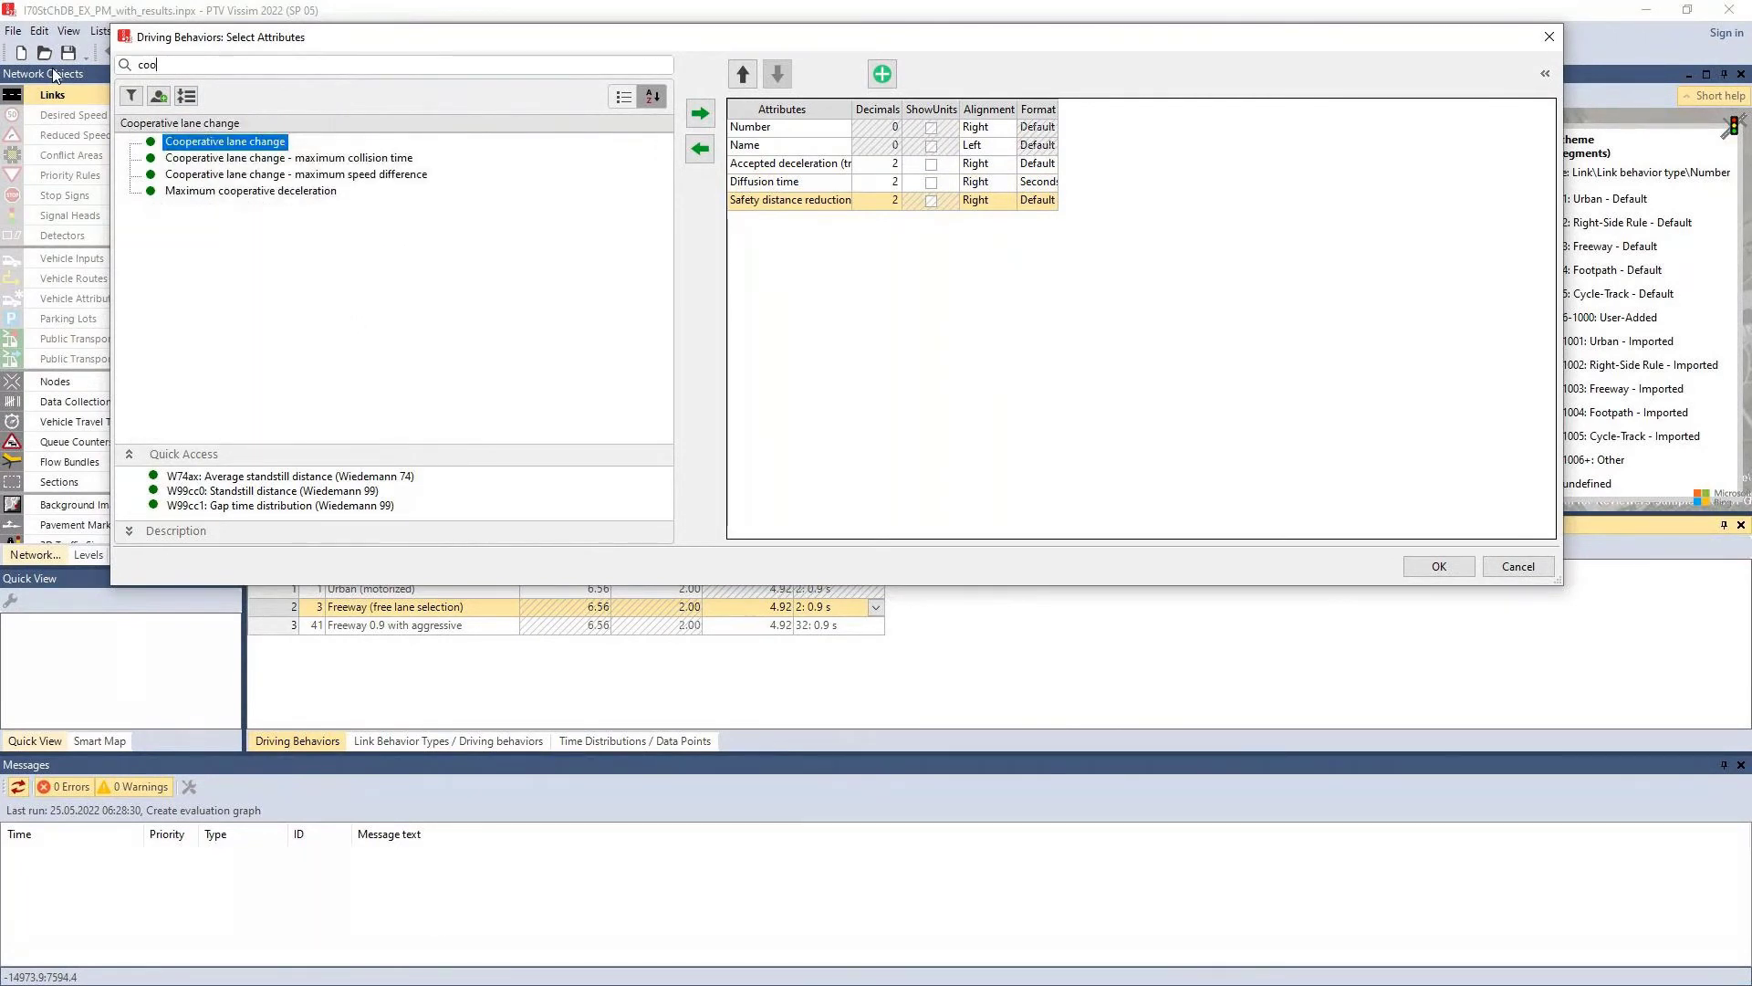
double_click(239, 144)
double_click(255, 159)
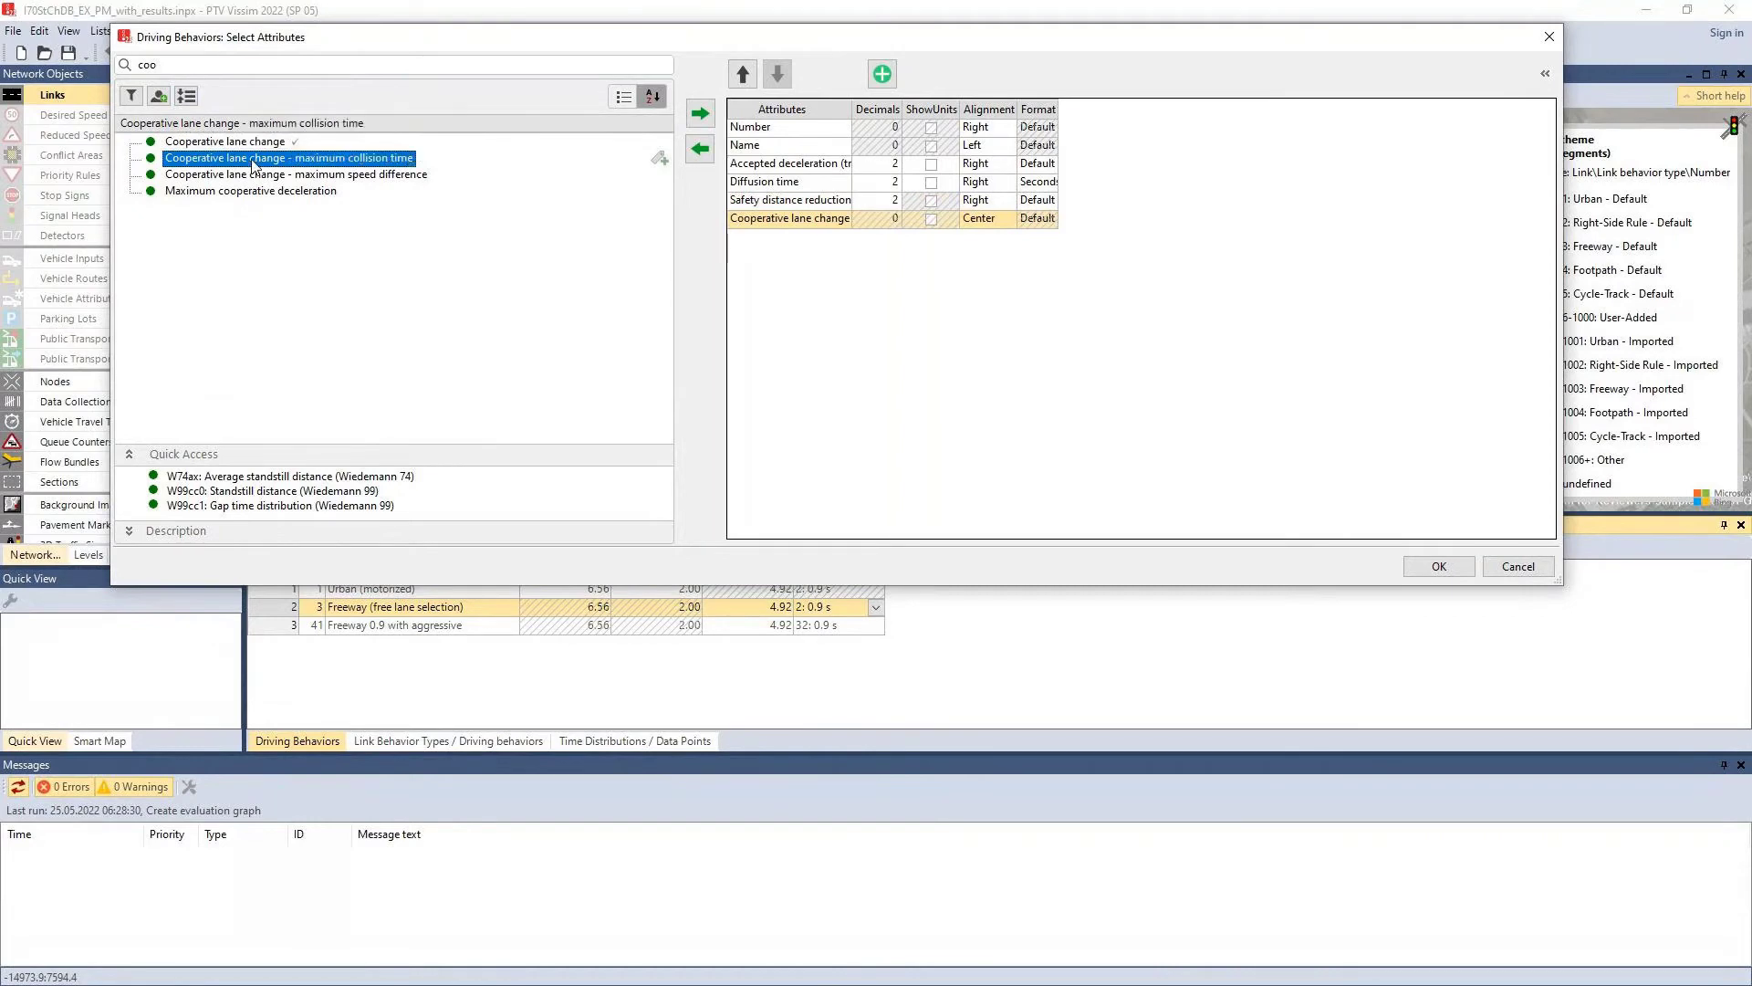
click(259, 175)
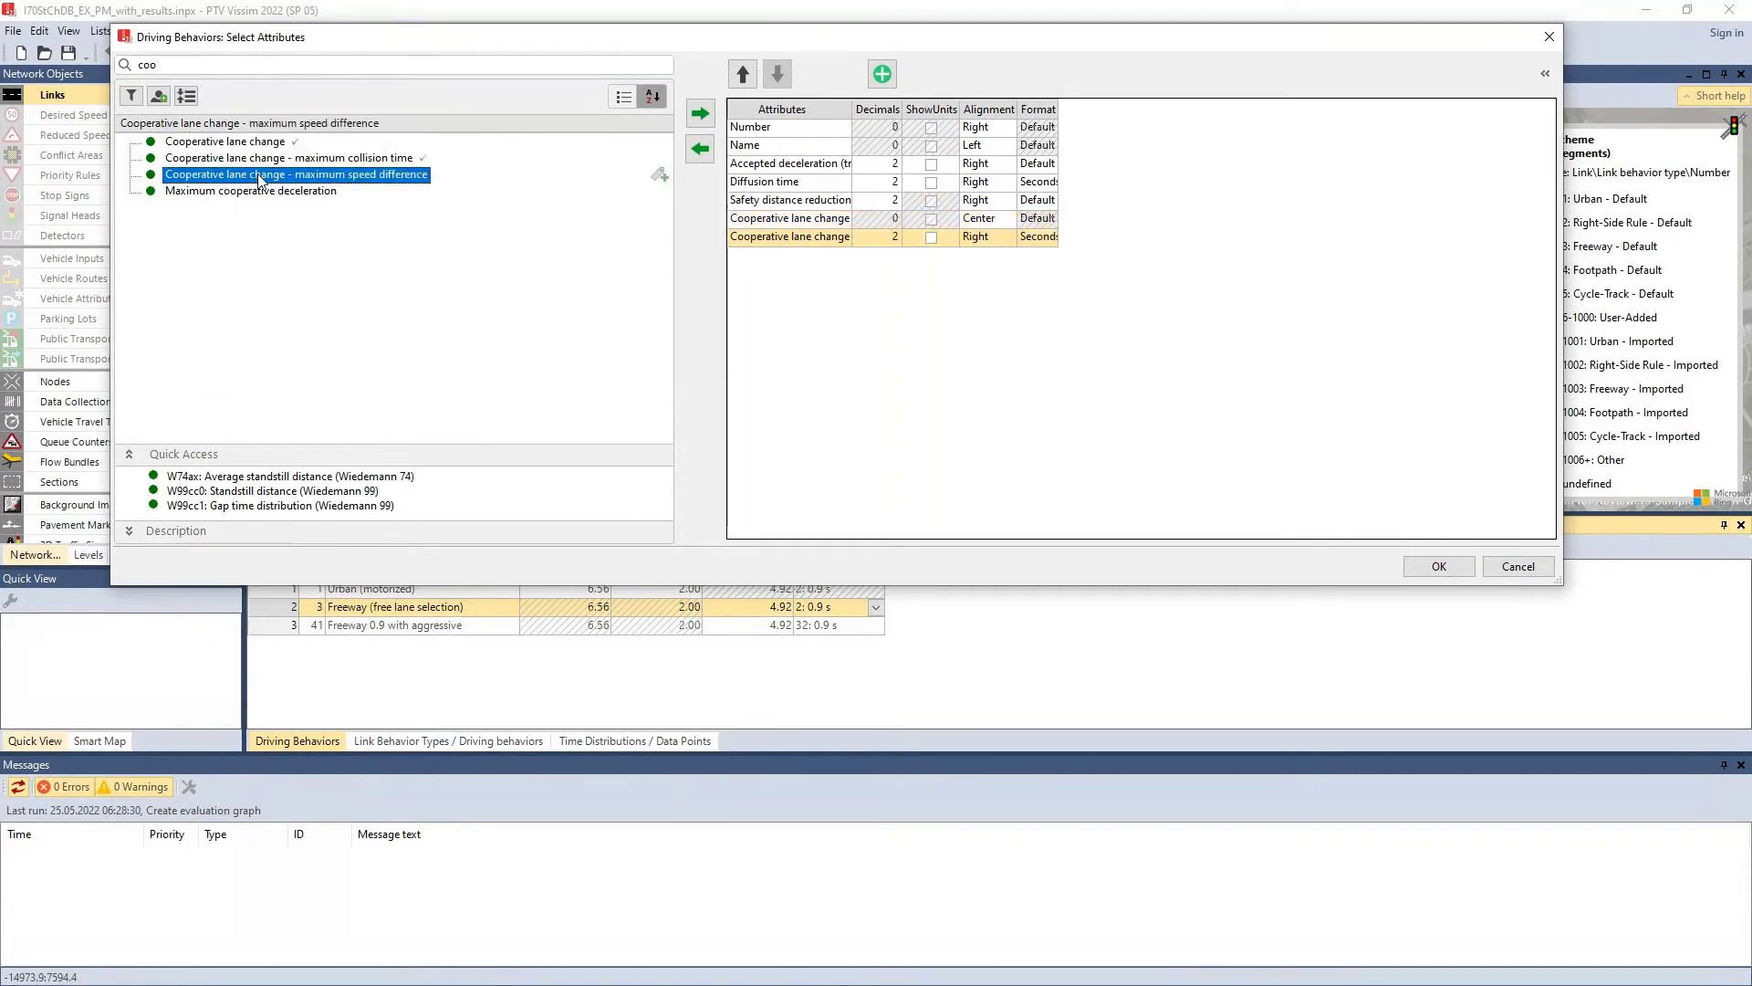
click(1438, 567)
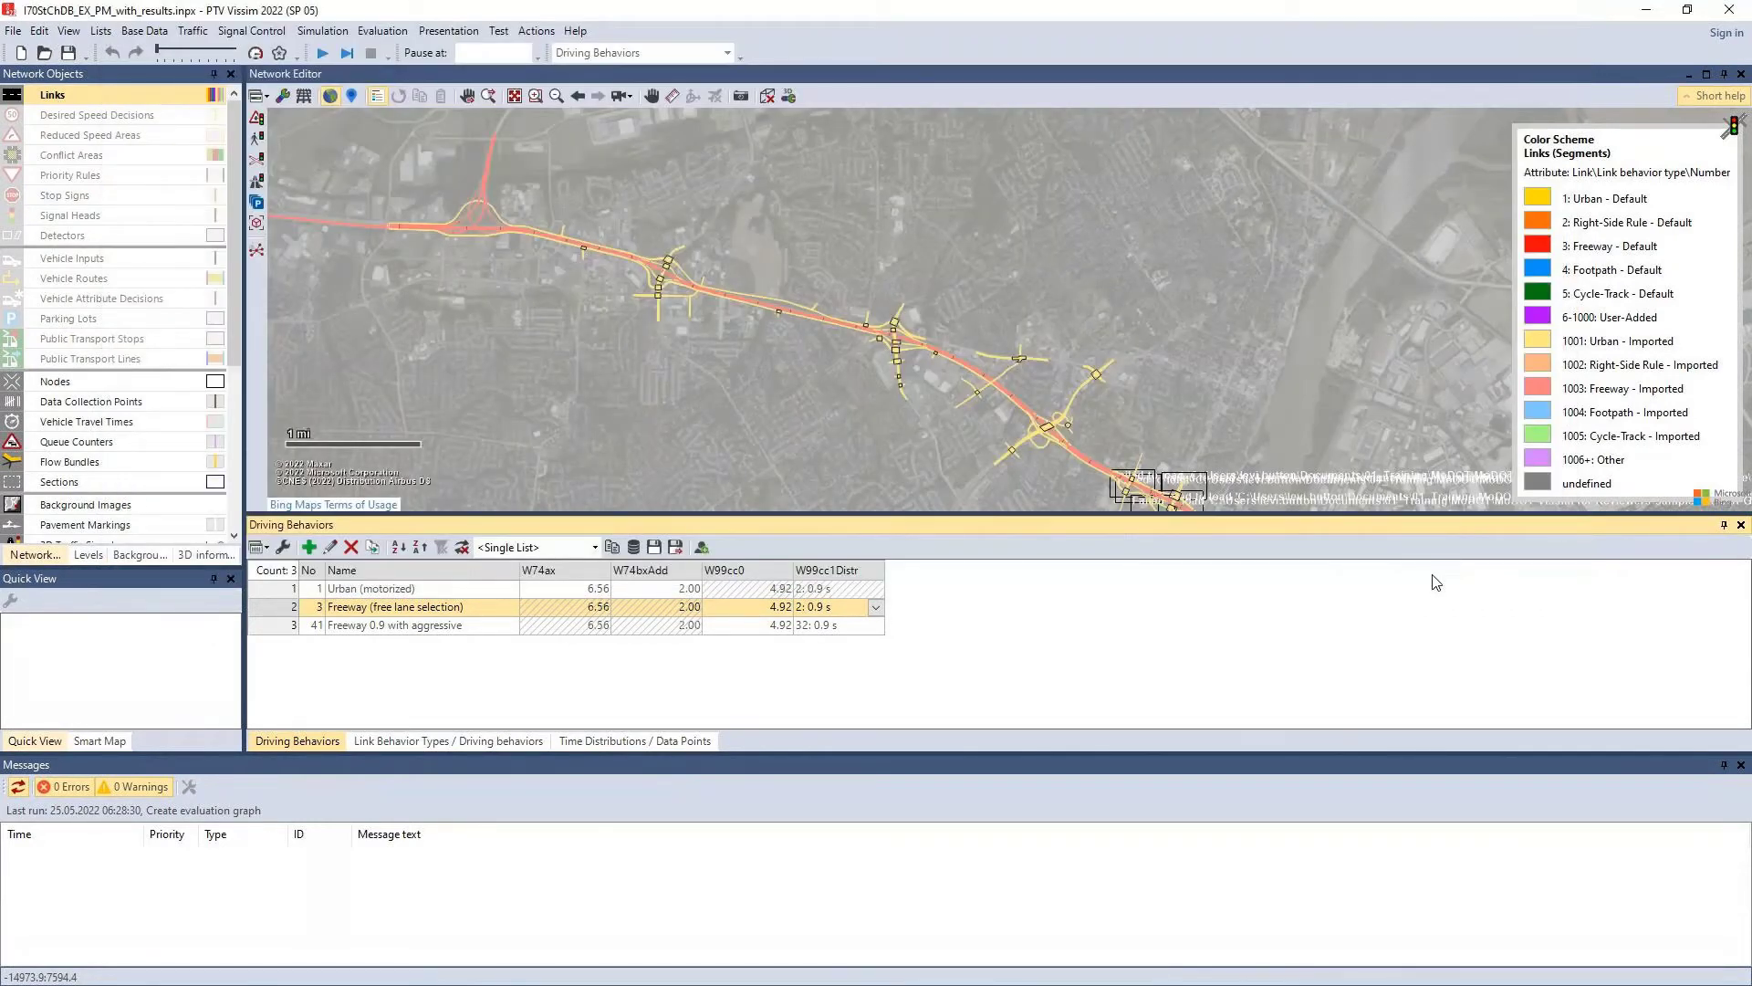
Step: Save the current Driving Behaviors list layout under the name 02_Lane_Change
click(257, 546)
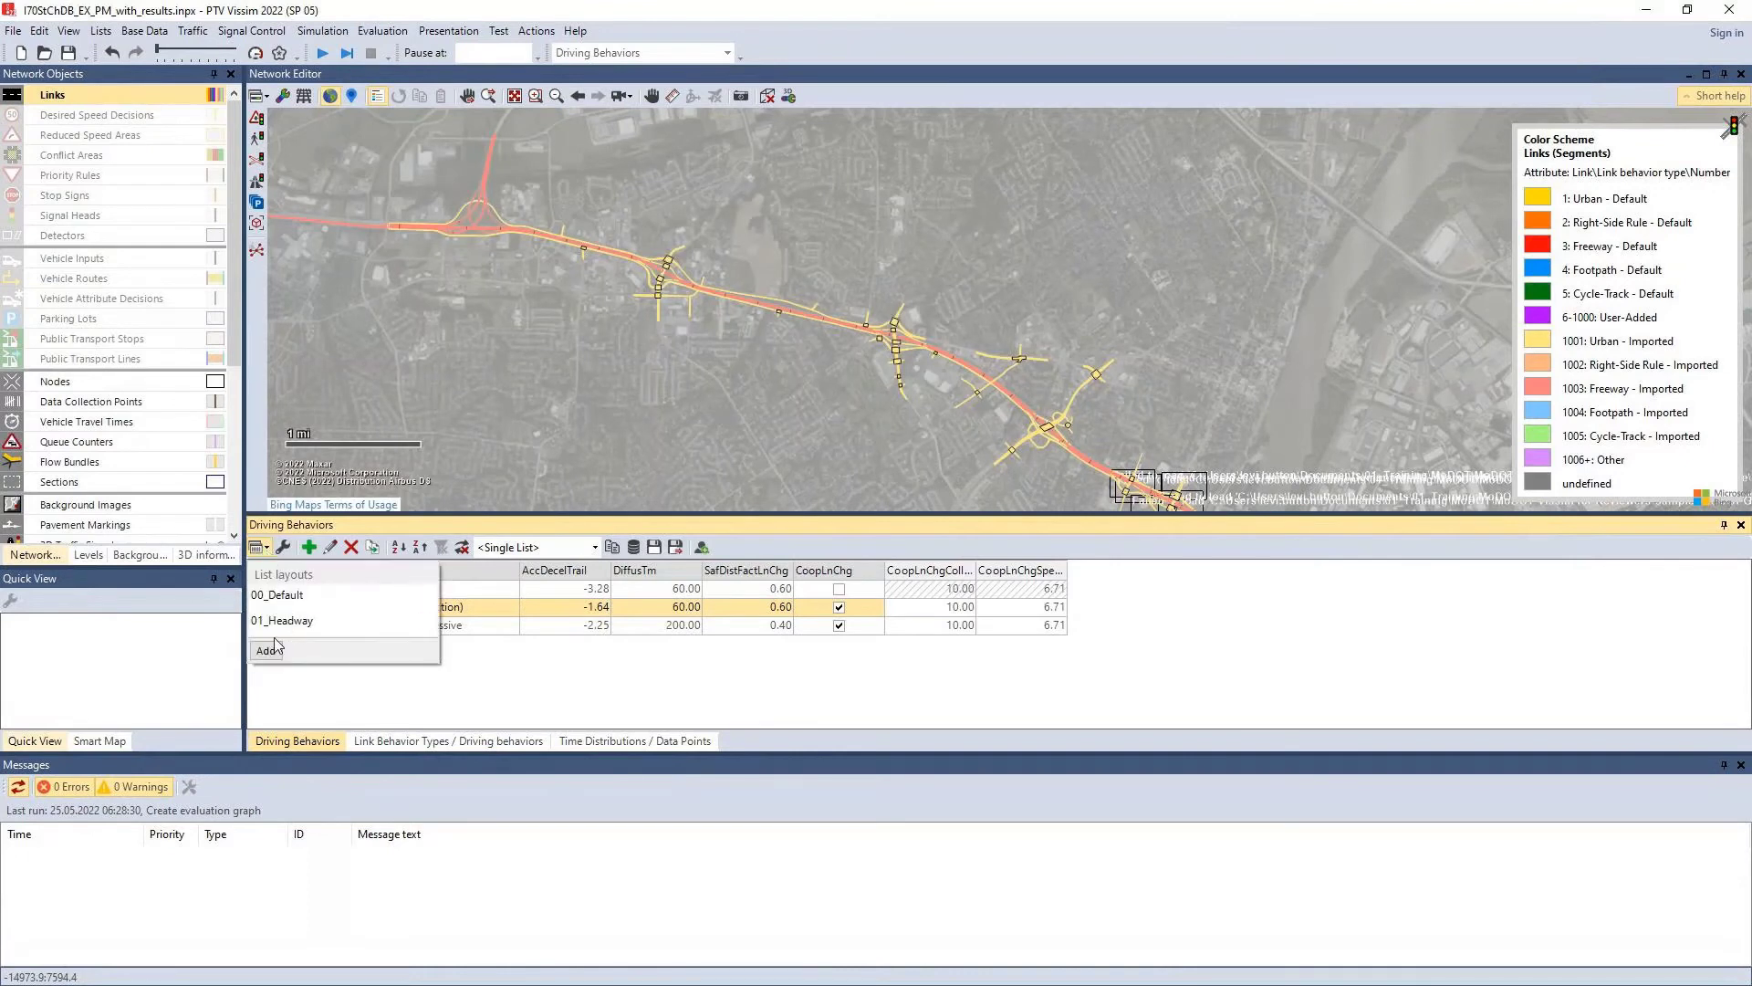
click(270, 650)
text(02_LaneChange)
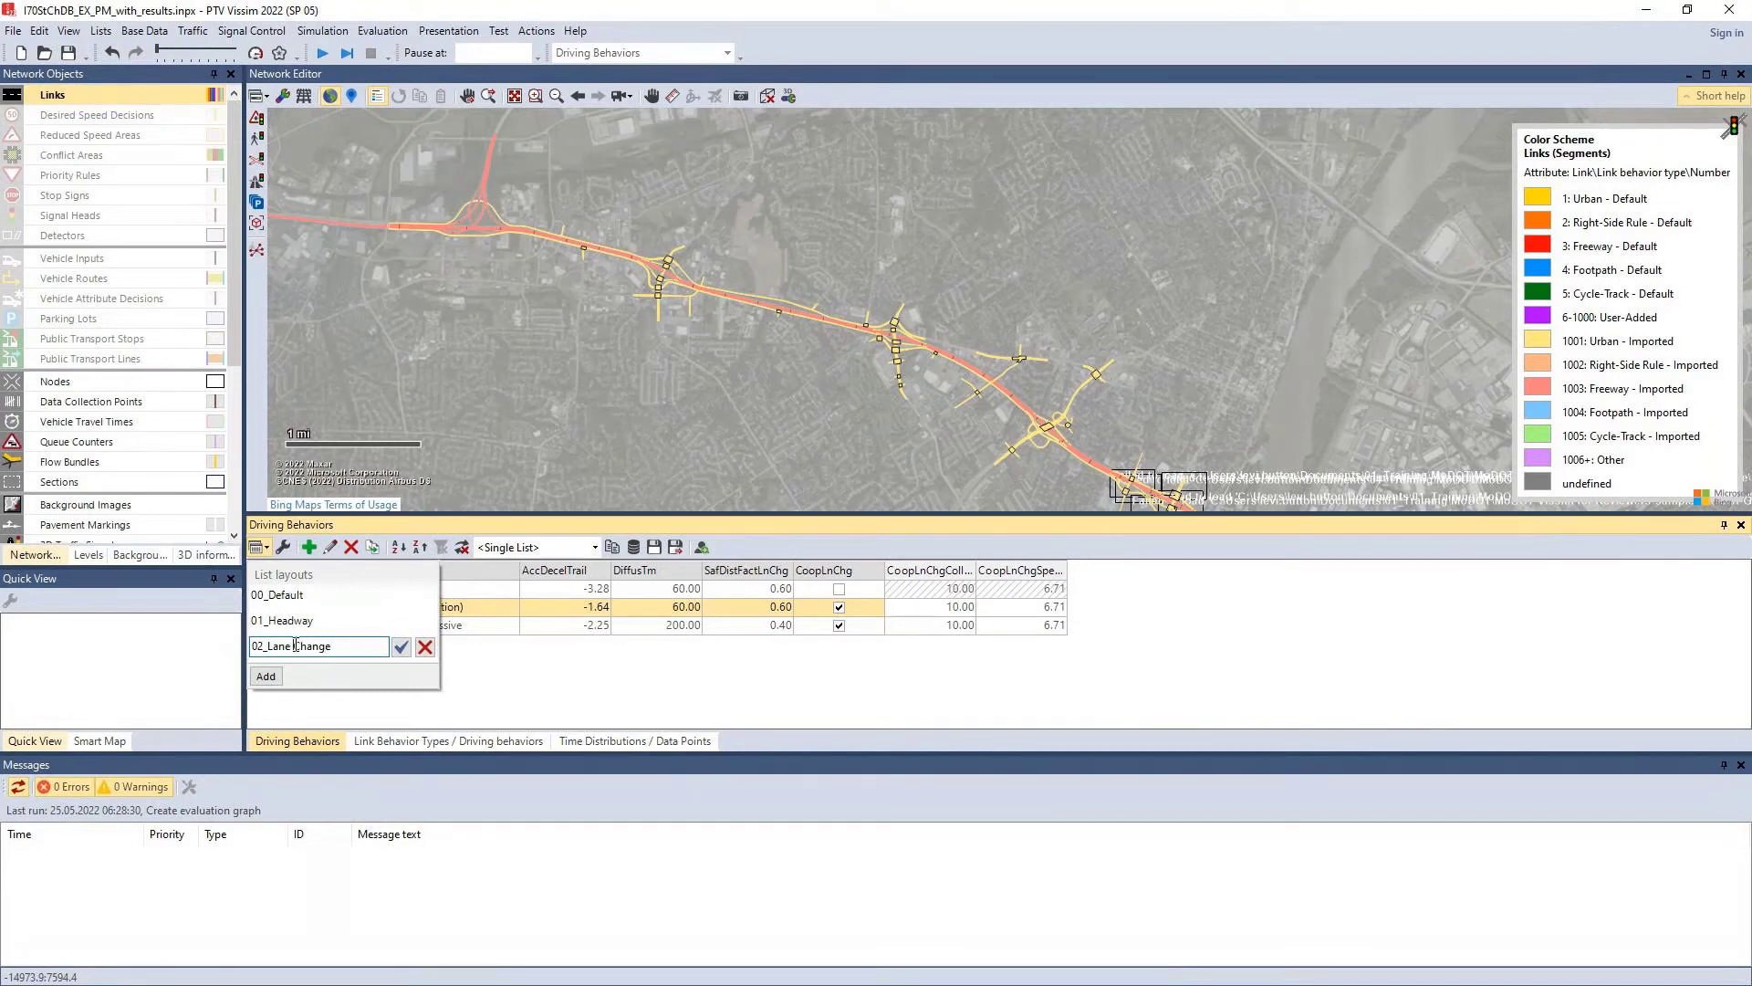
key(BackSpace)
text(_)
click(401, 646)
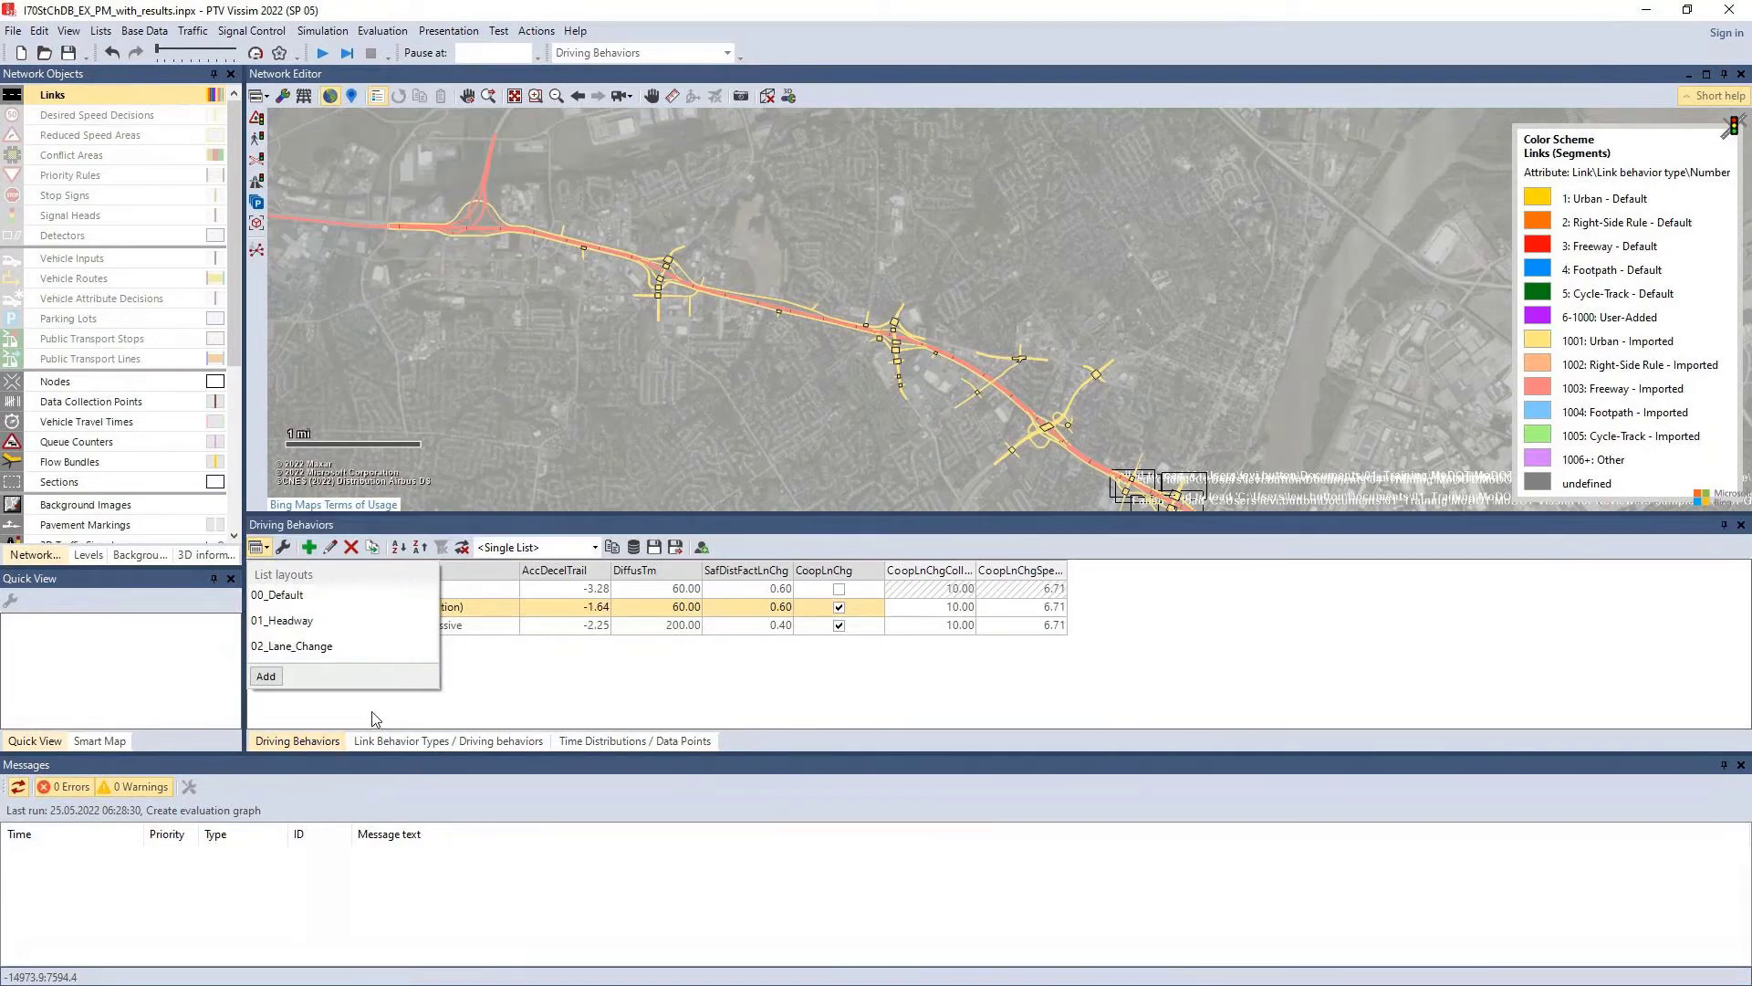
Step: Cycle the Driving Behaviors list through the 00_Default, 01_Headway and 02_Lane_Change layouts to compare their columns
click(309, 598)
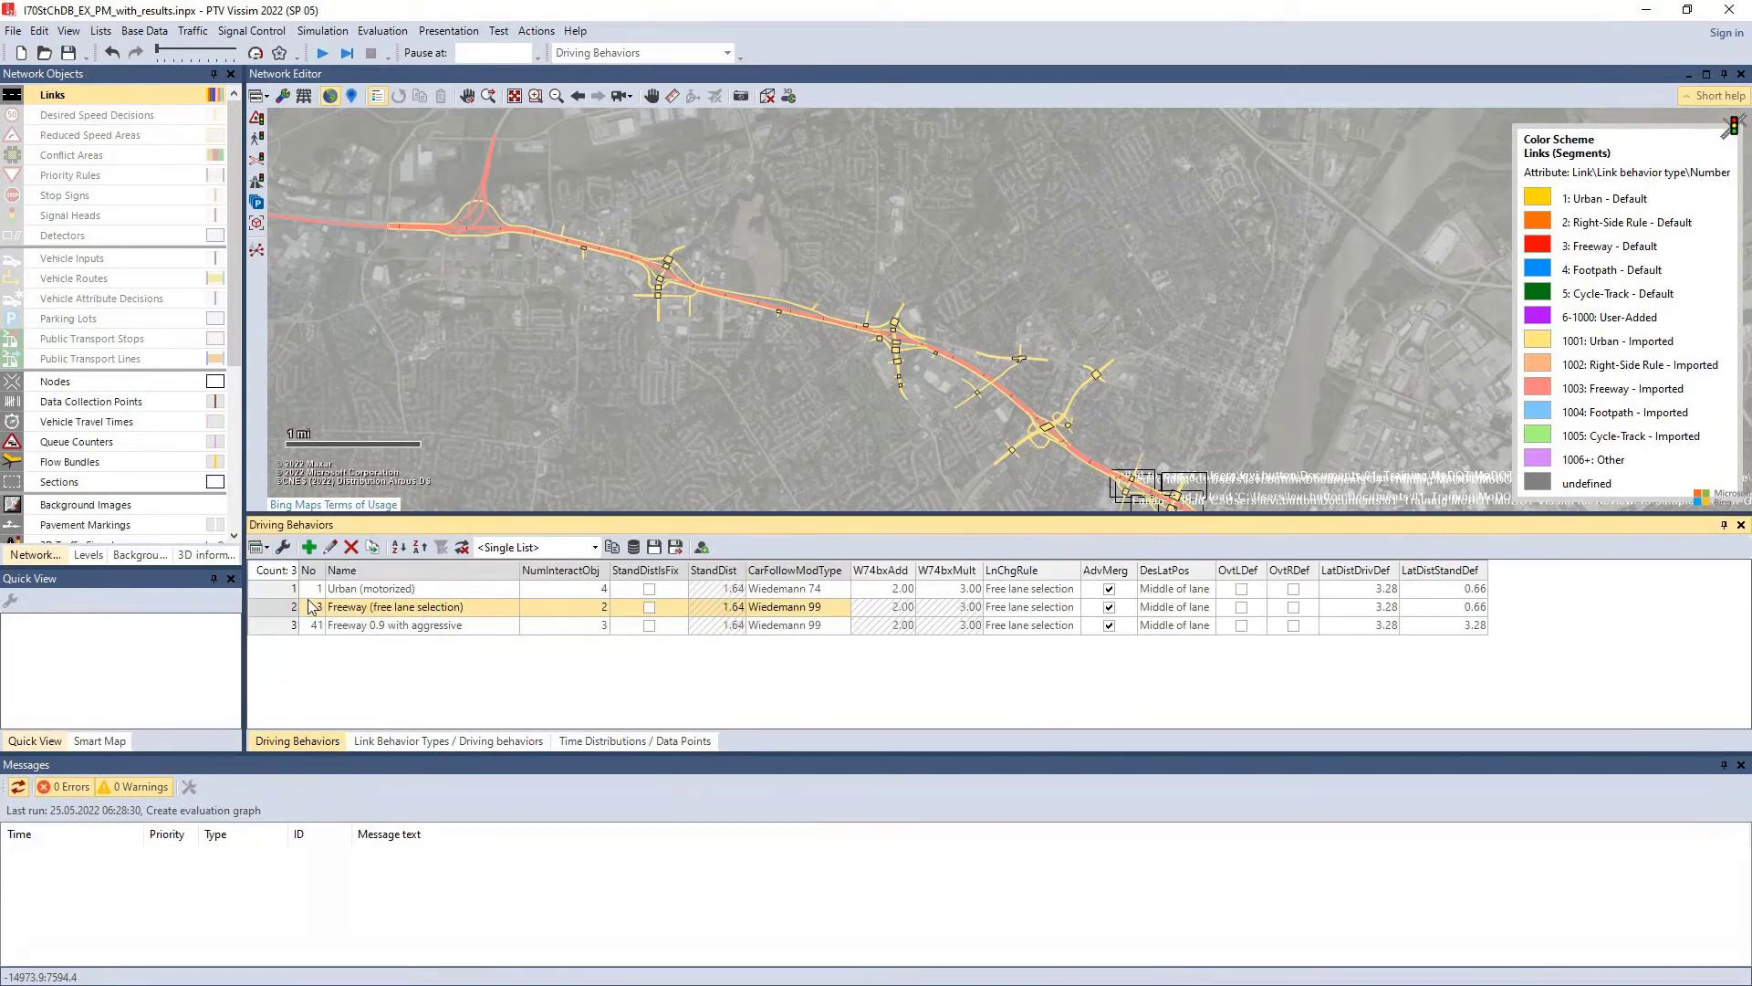
click(259, 547)
click(270, 620)
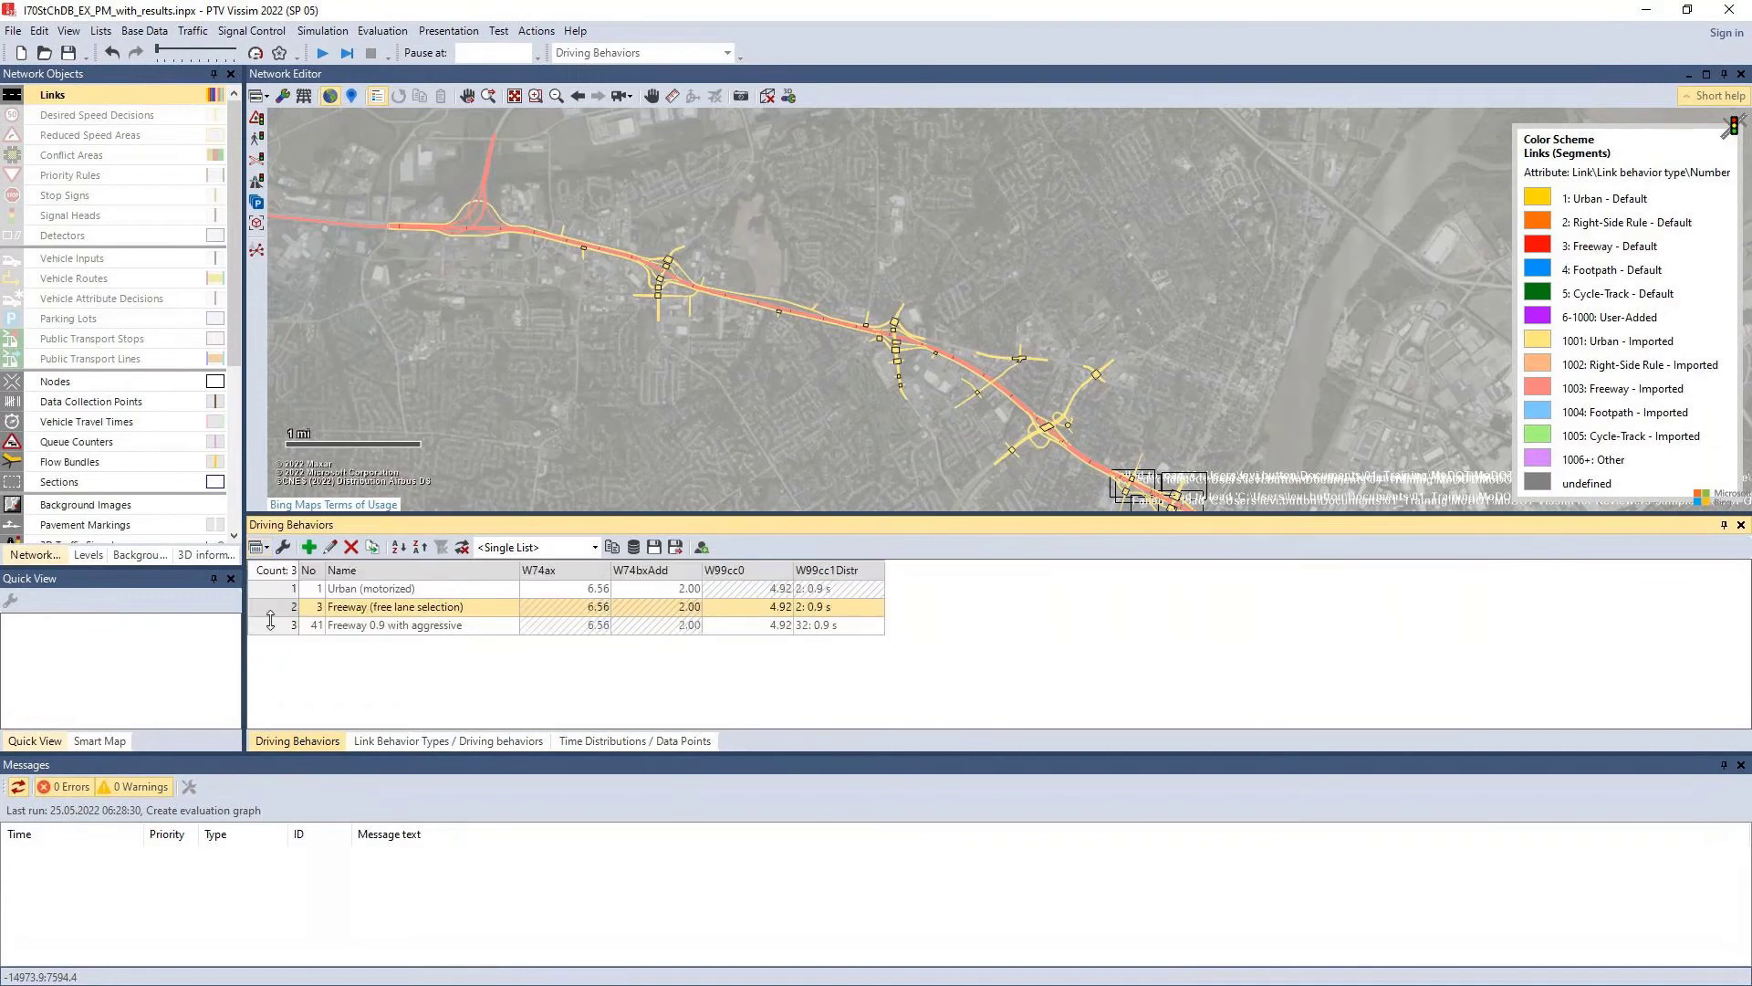
click(259, 547)
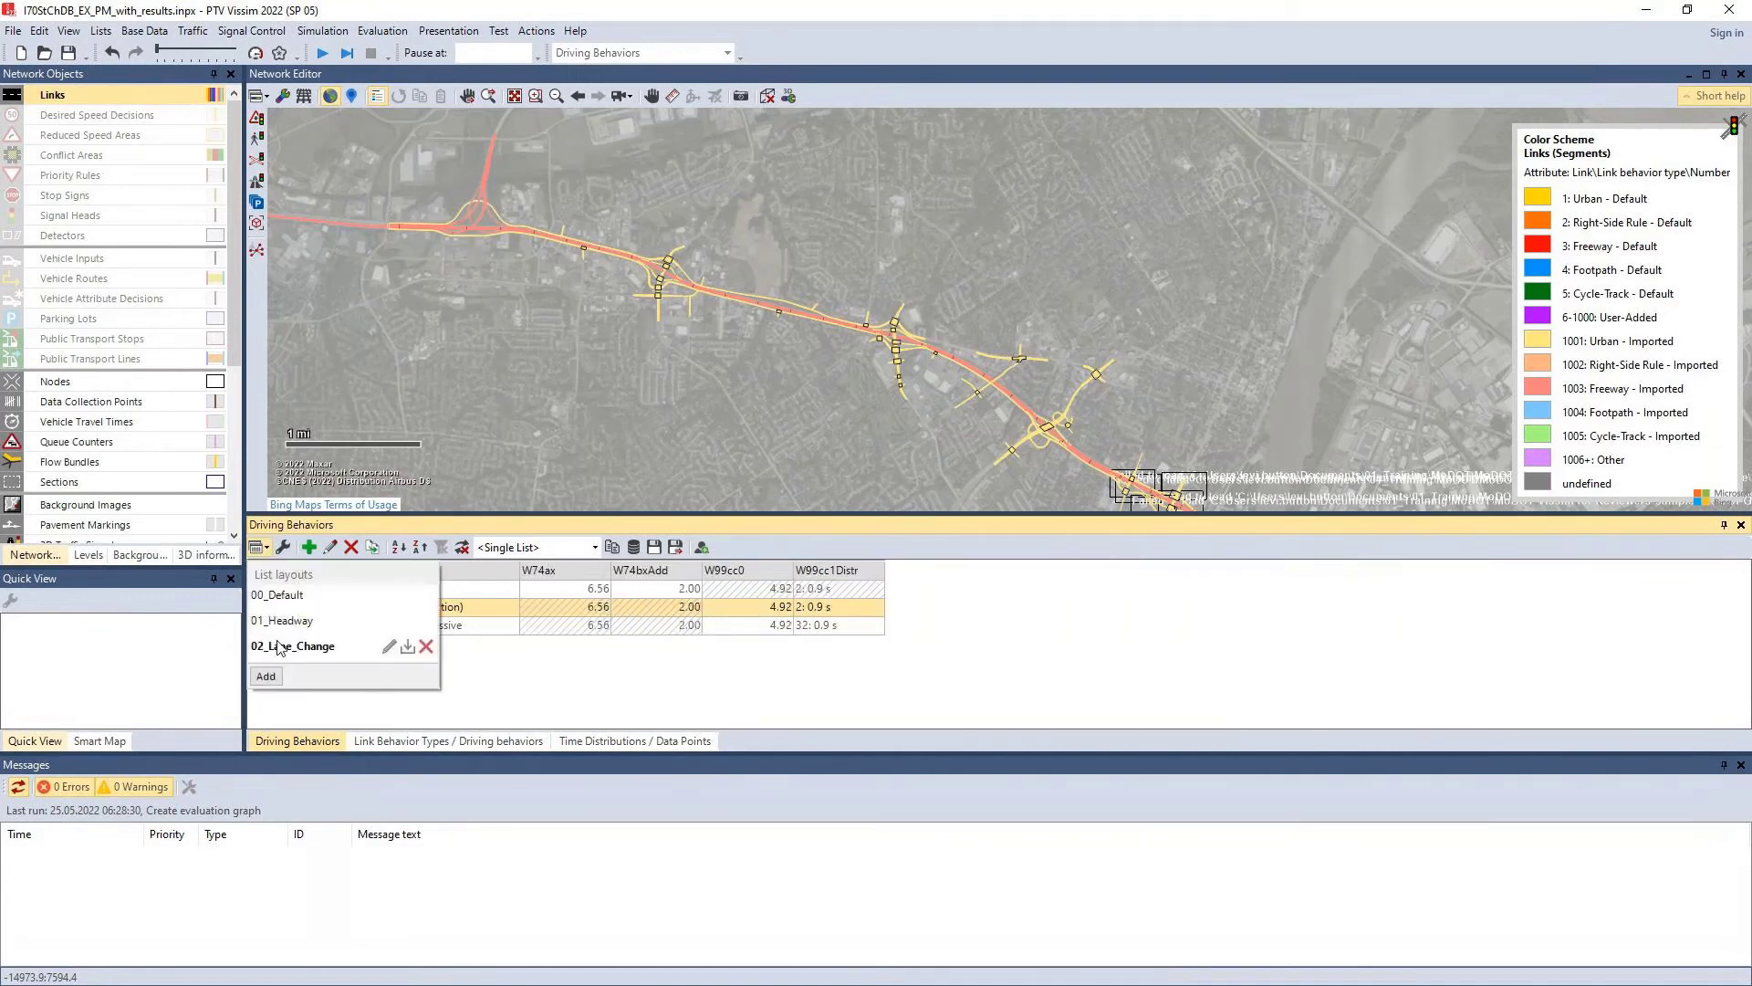
click(363, 639)
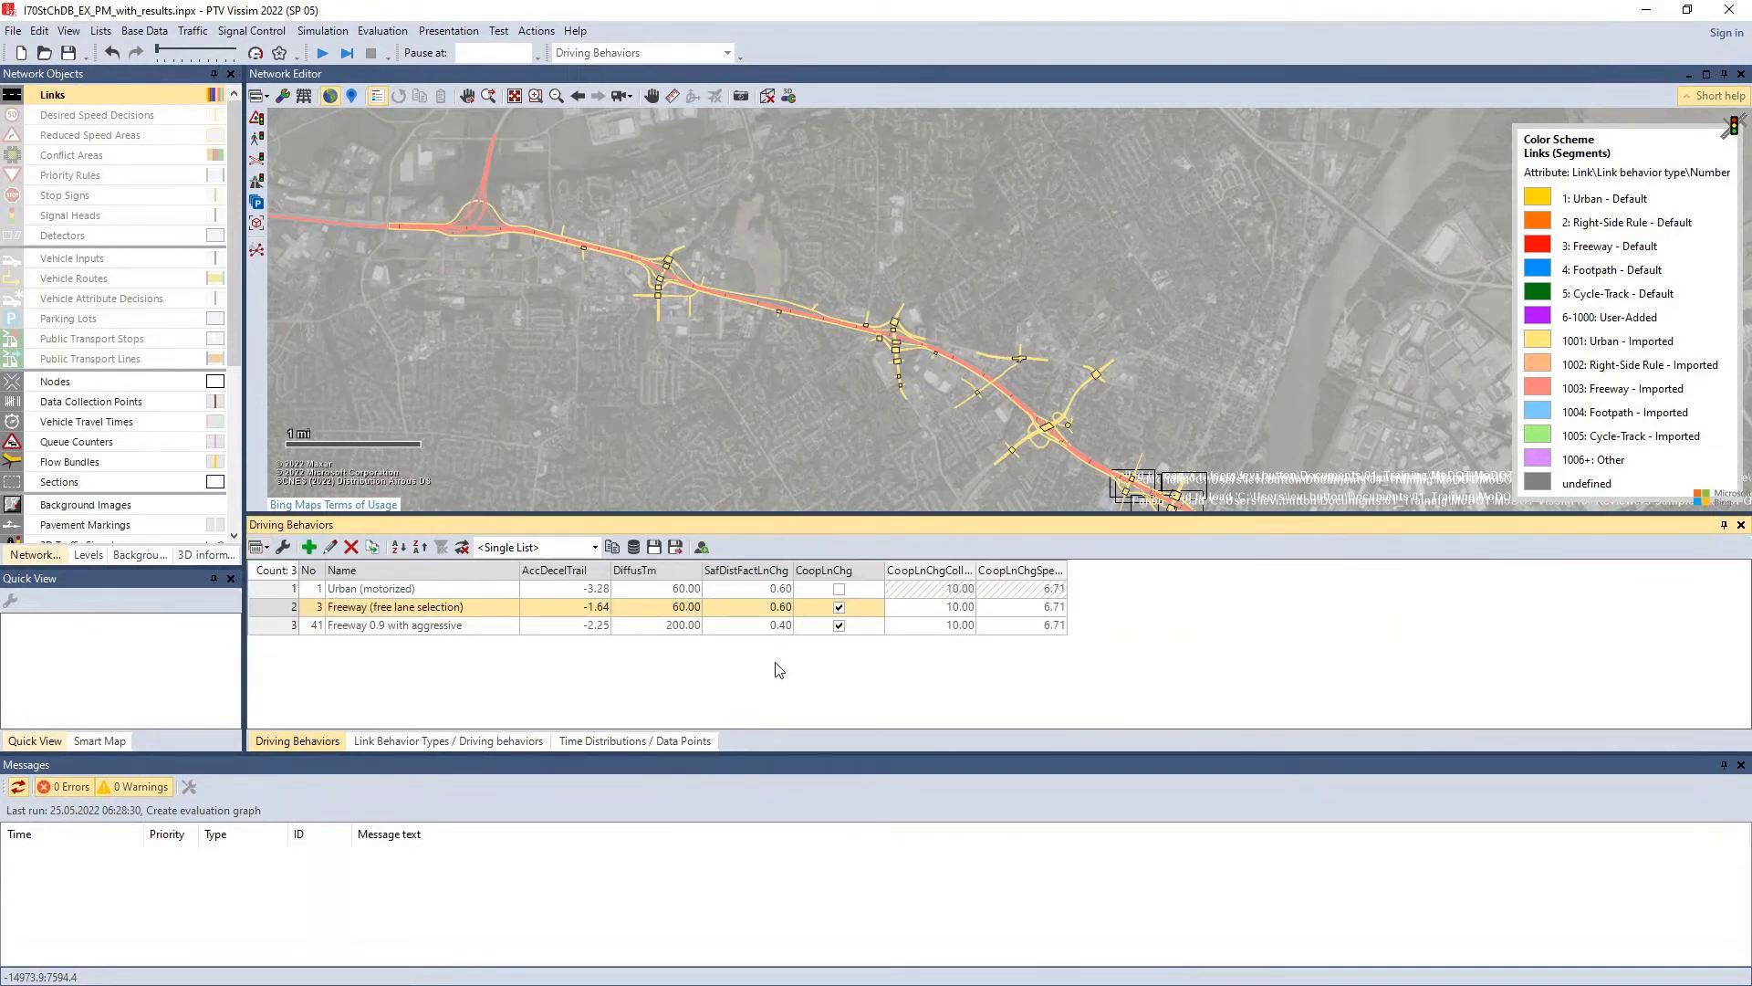
Step: Compare the lane change parameters of the urban and freeway driving behaviors, focusing on accepted deceleration of the trailing vehicle
click(288, 626)
click(606, 590)
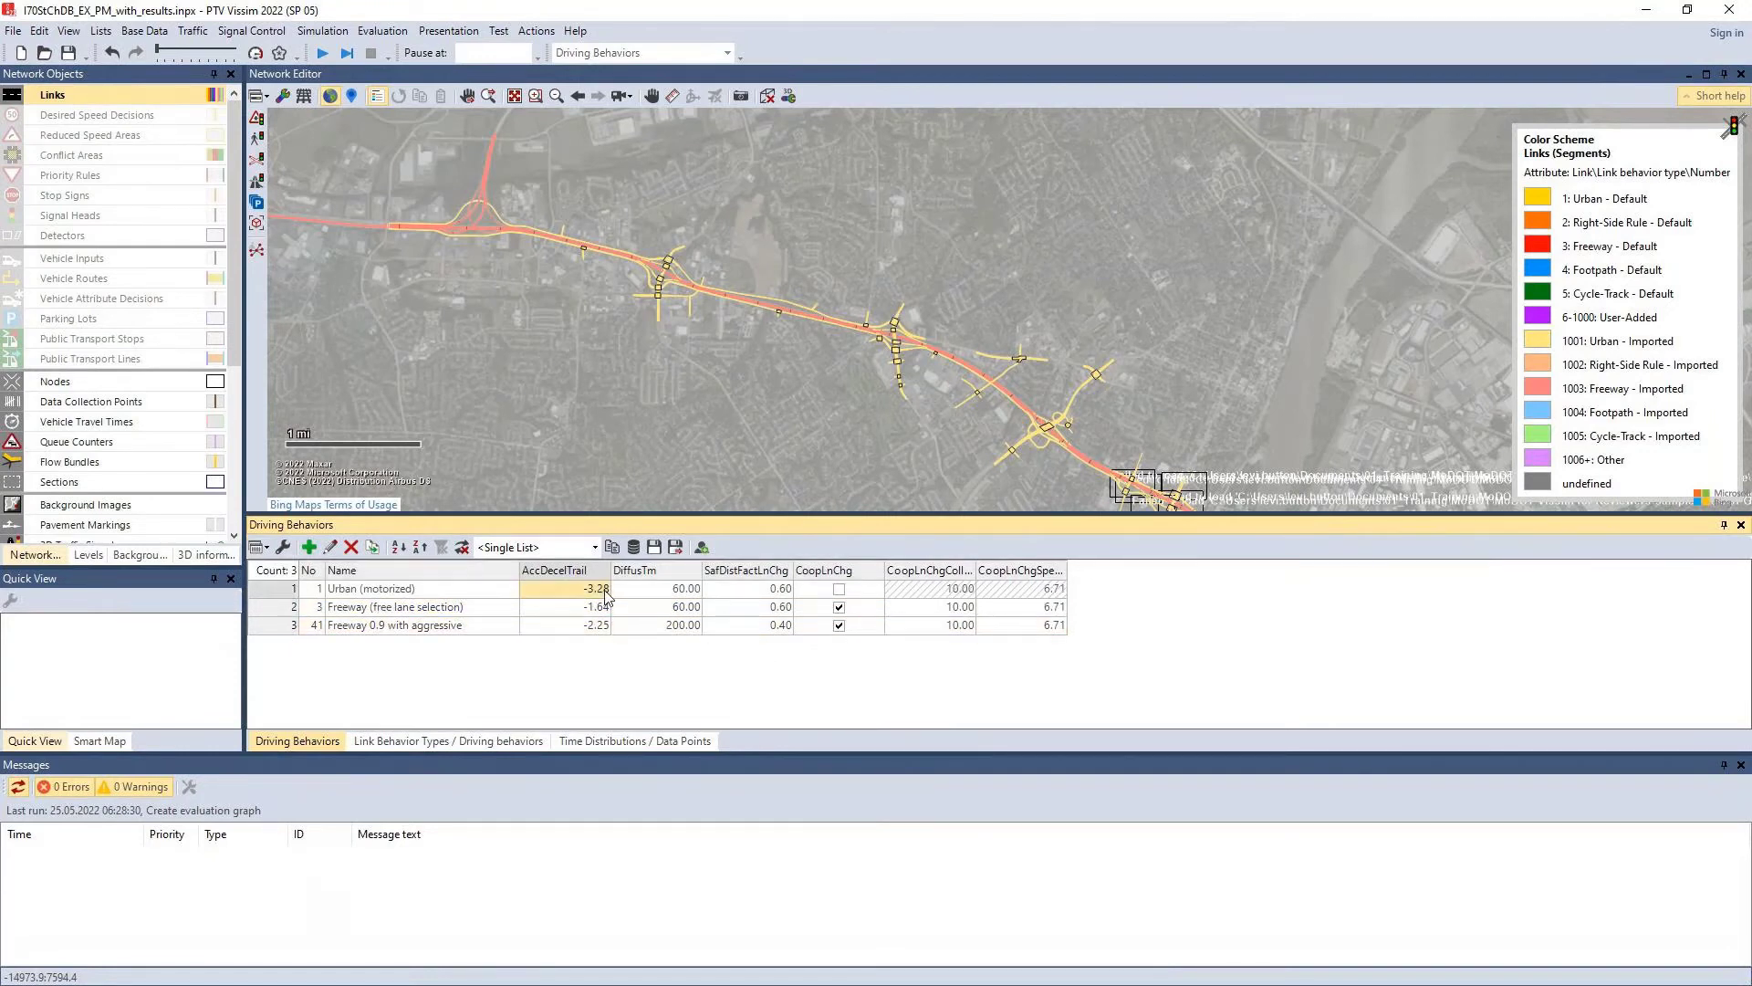
click(596, 603)
click(596, 594)
click(256, 588)
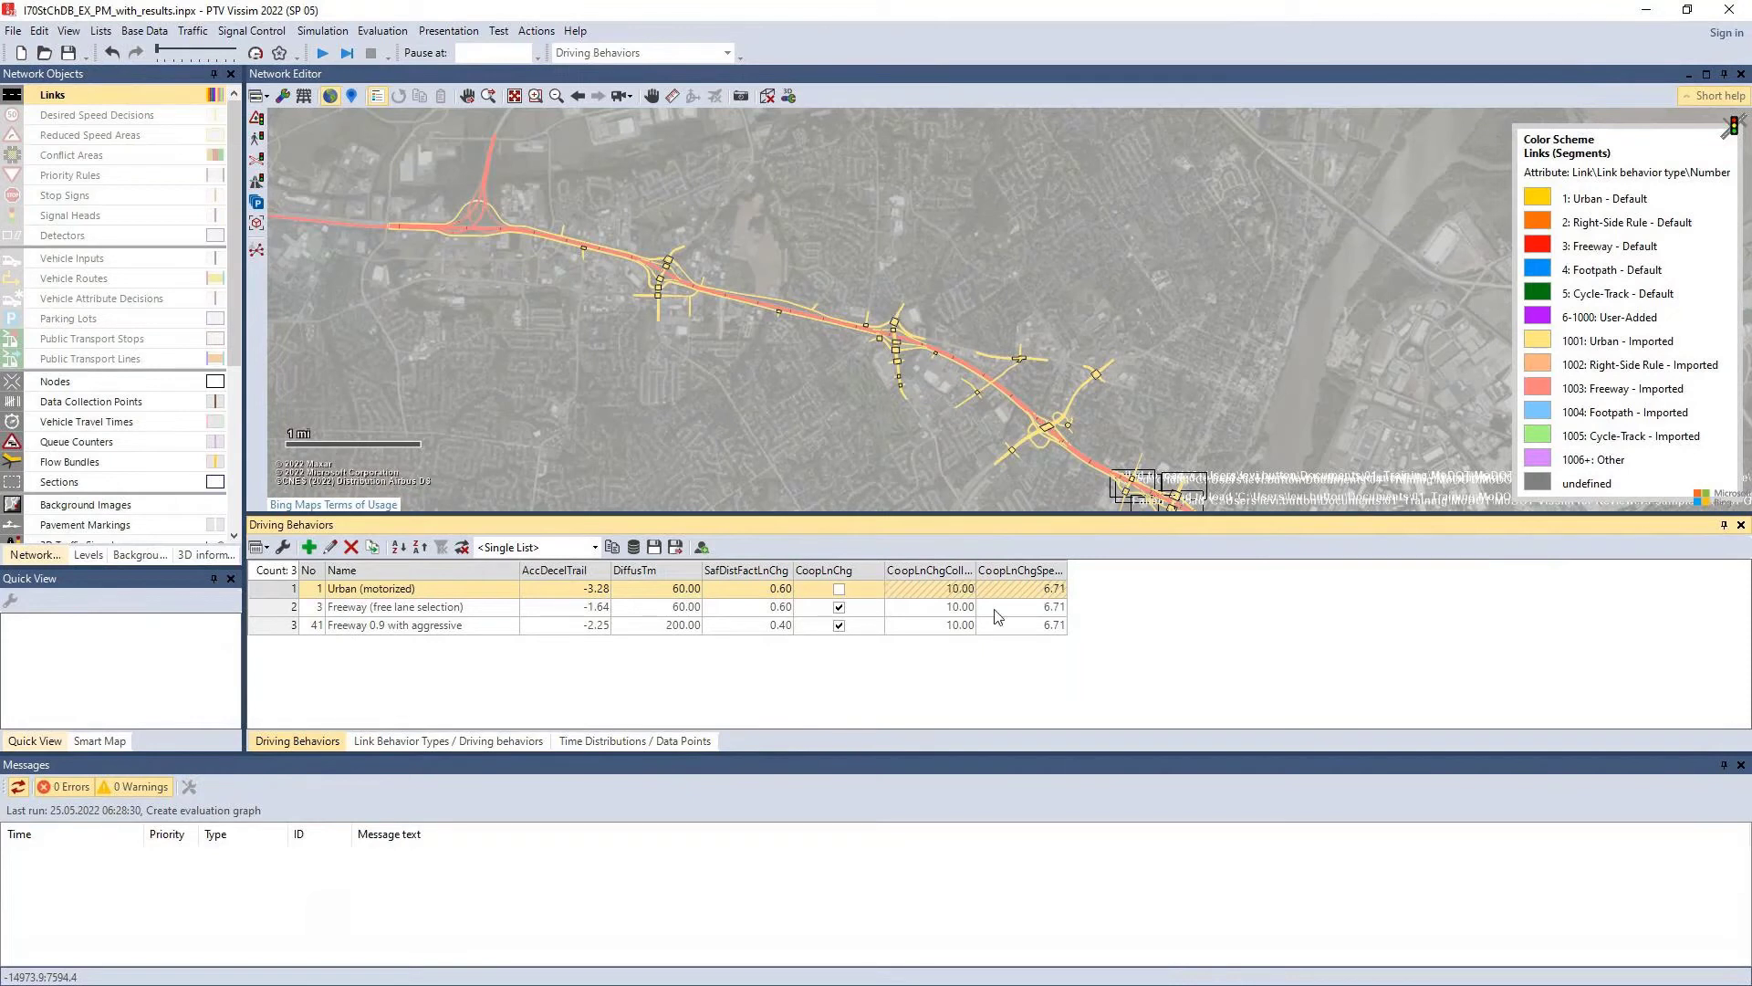
click(283, 608)
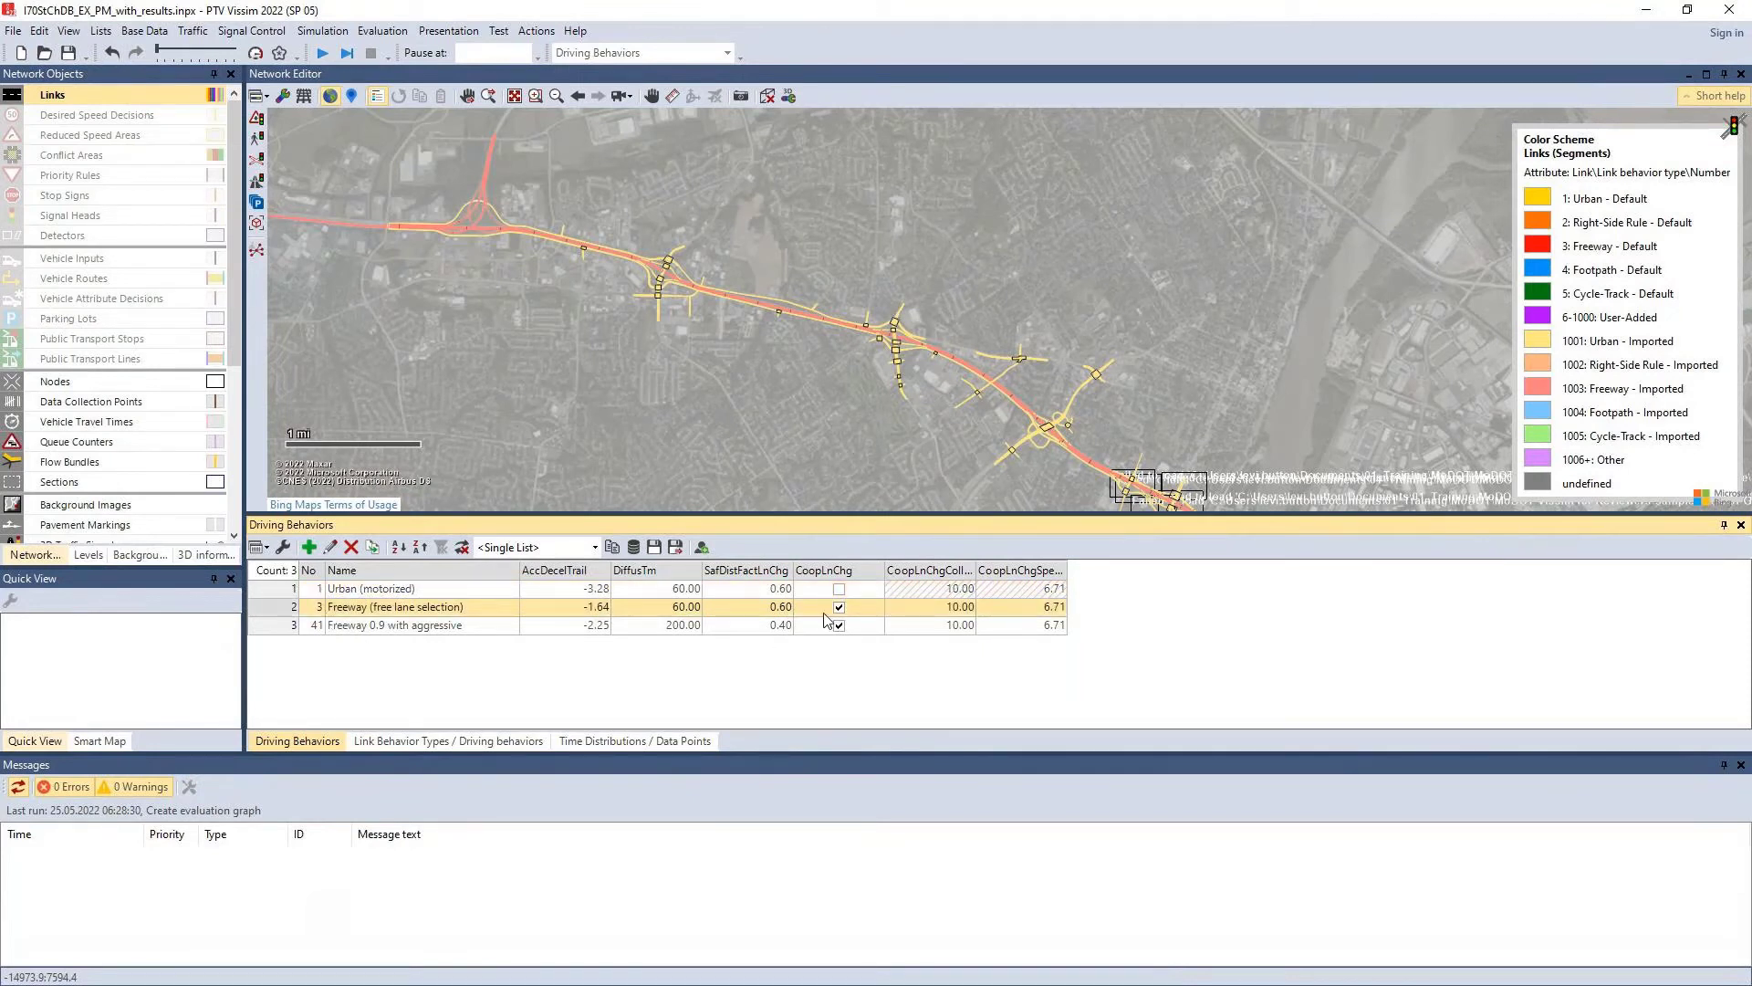
click(589, 592)
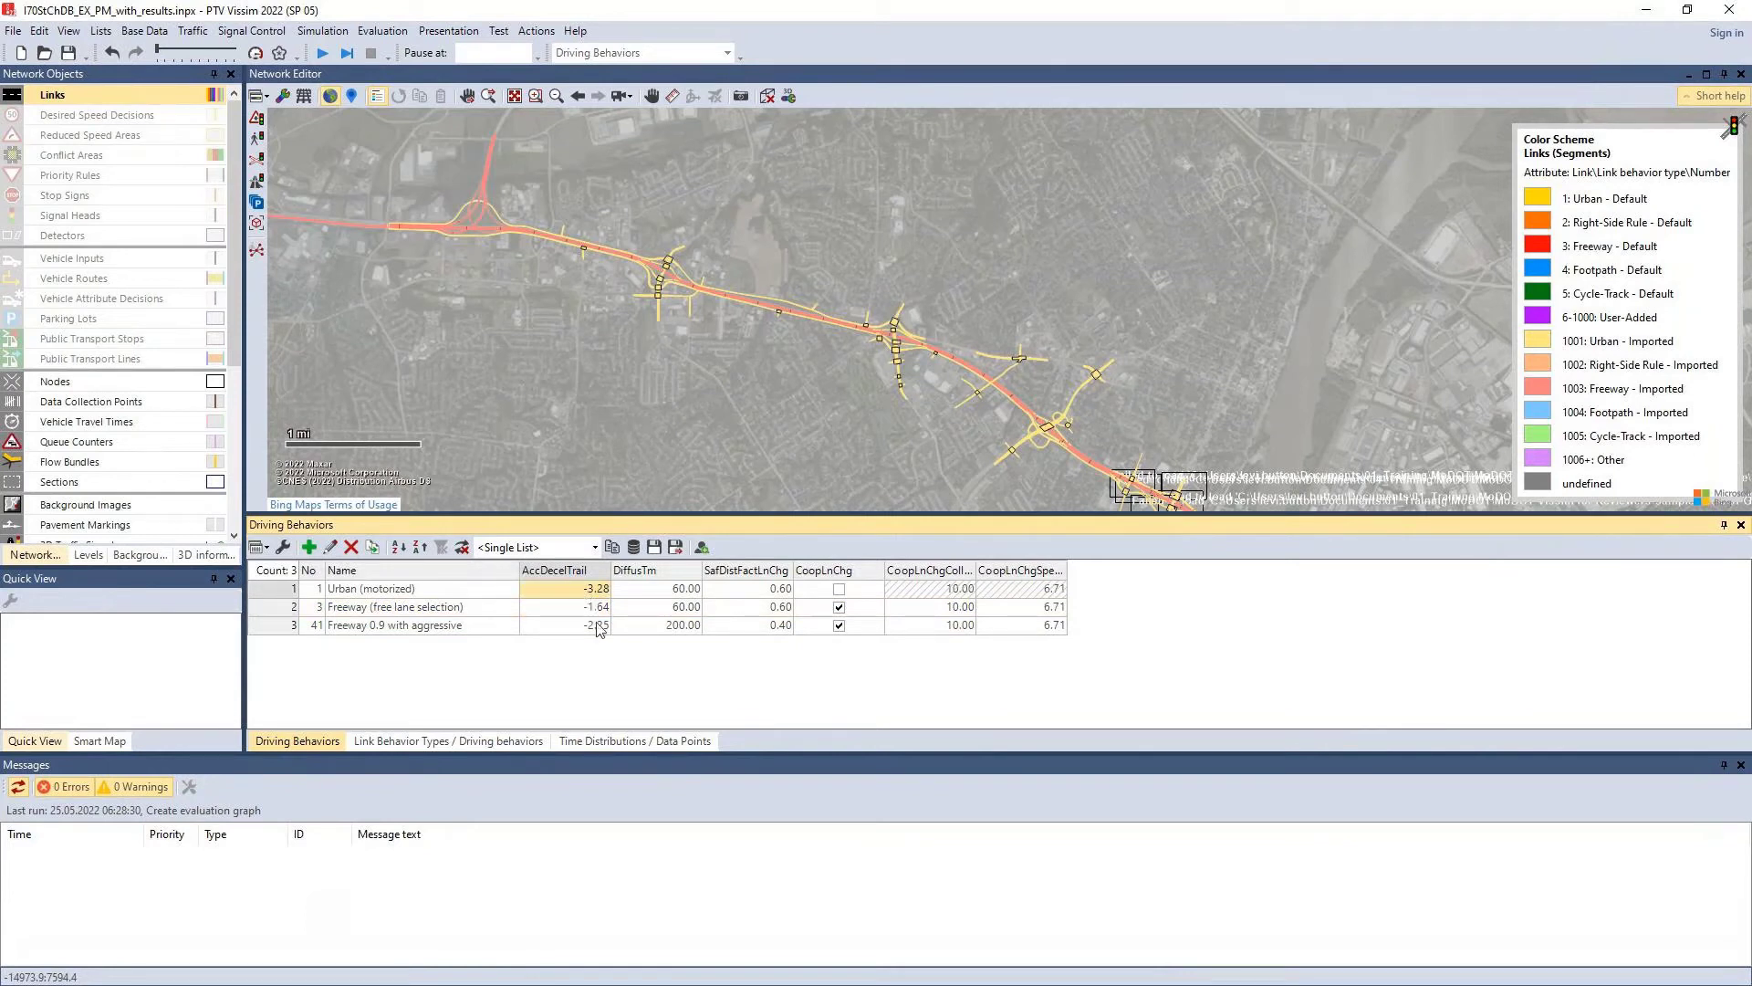
click(590, 609)
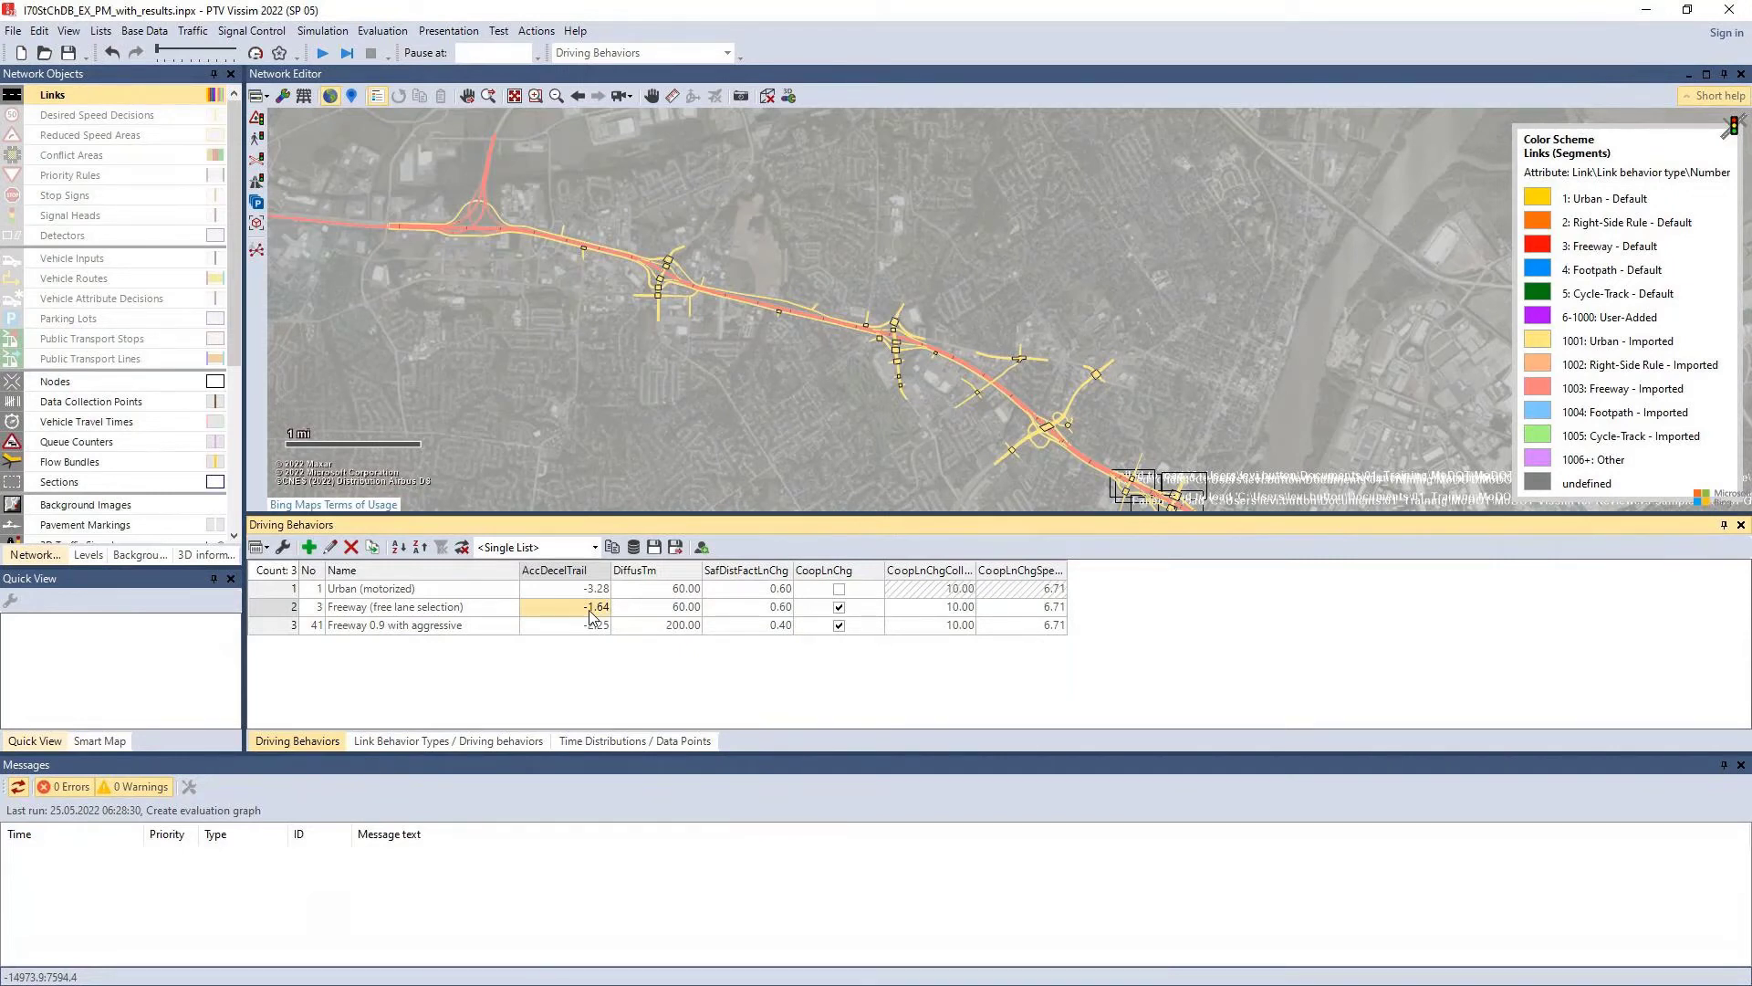
Step: Close the Time Distributions and Link Behavior Types lists, and enlarge the Network Editor above the Driving Behaviors list
click(689, 741)
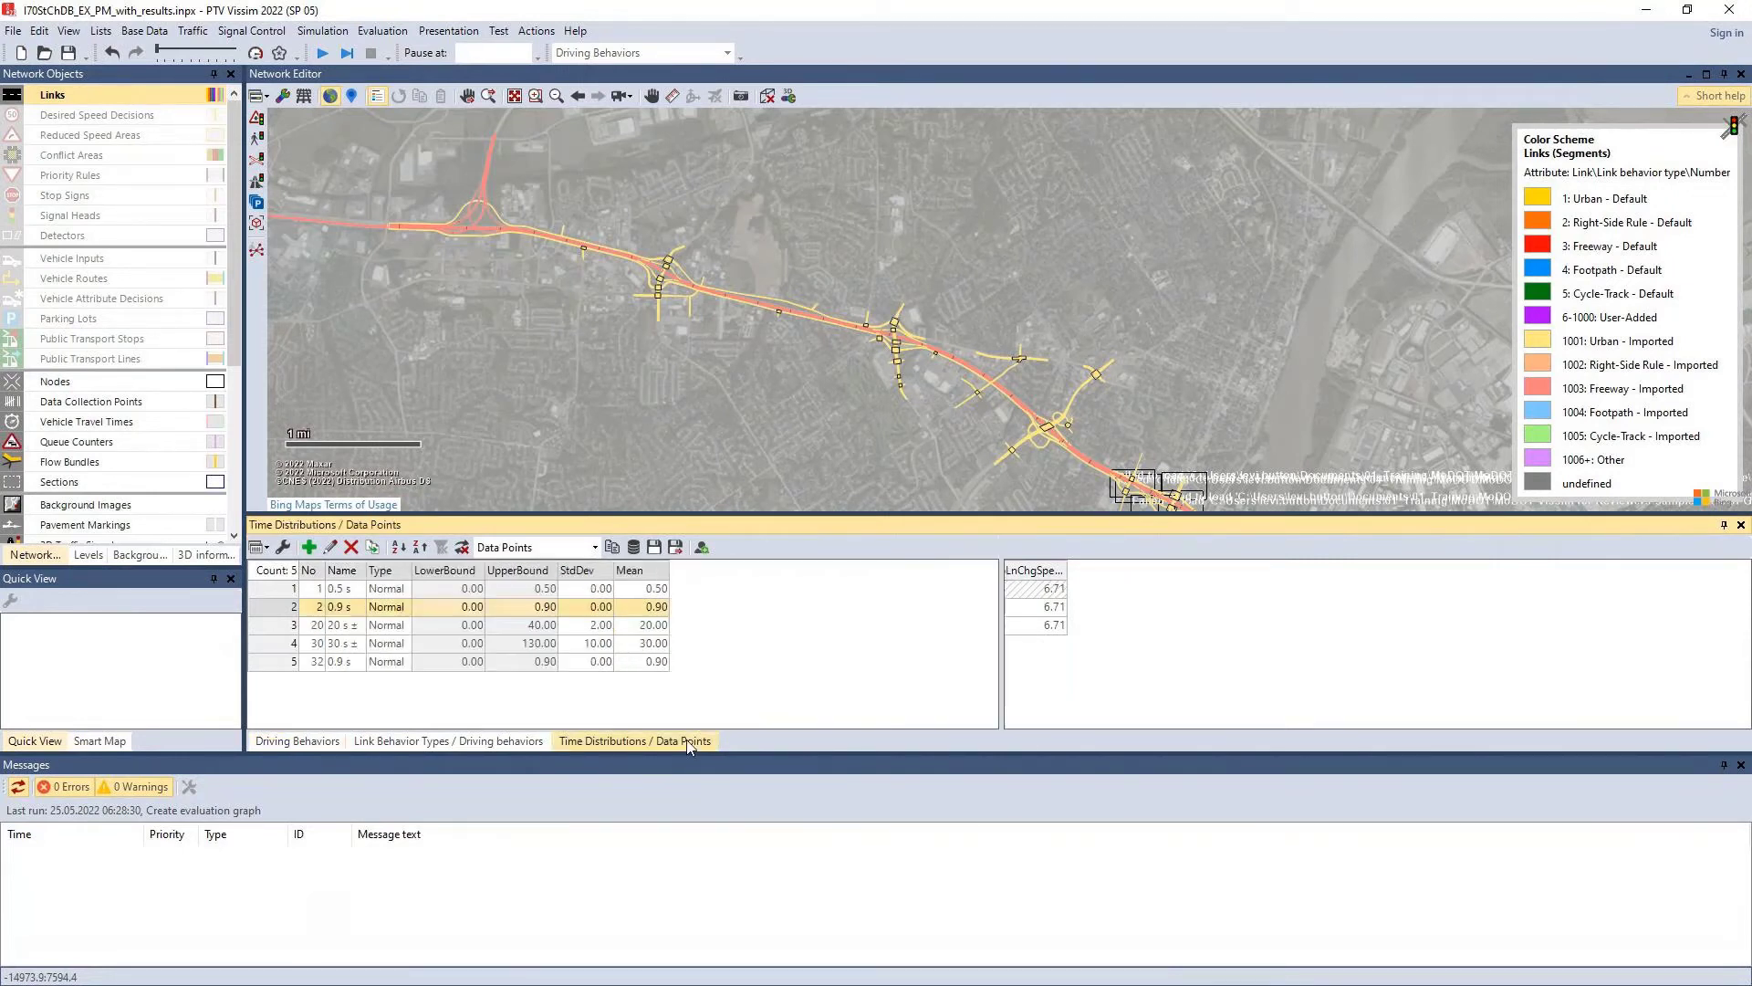
click(1740, 525)
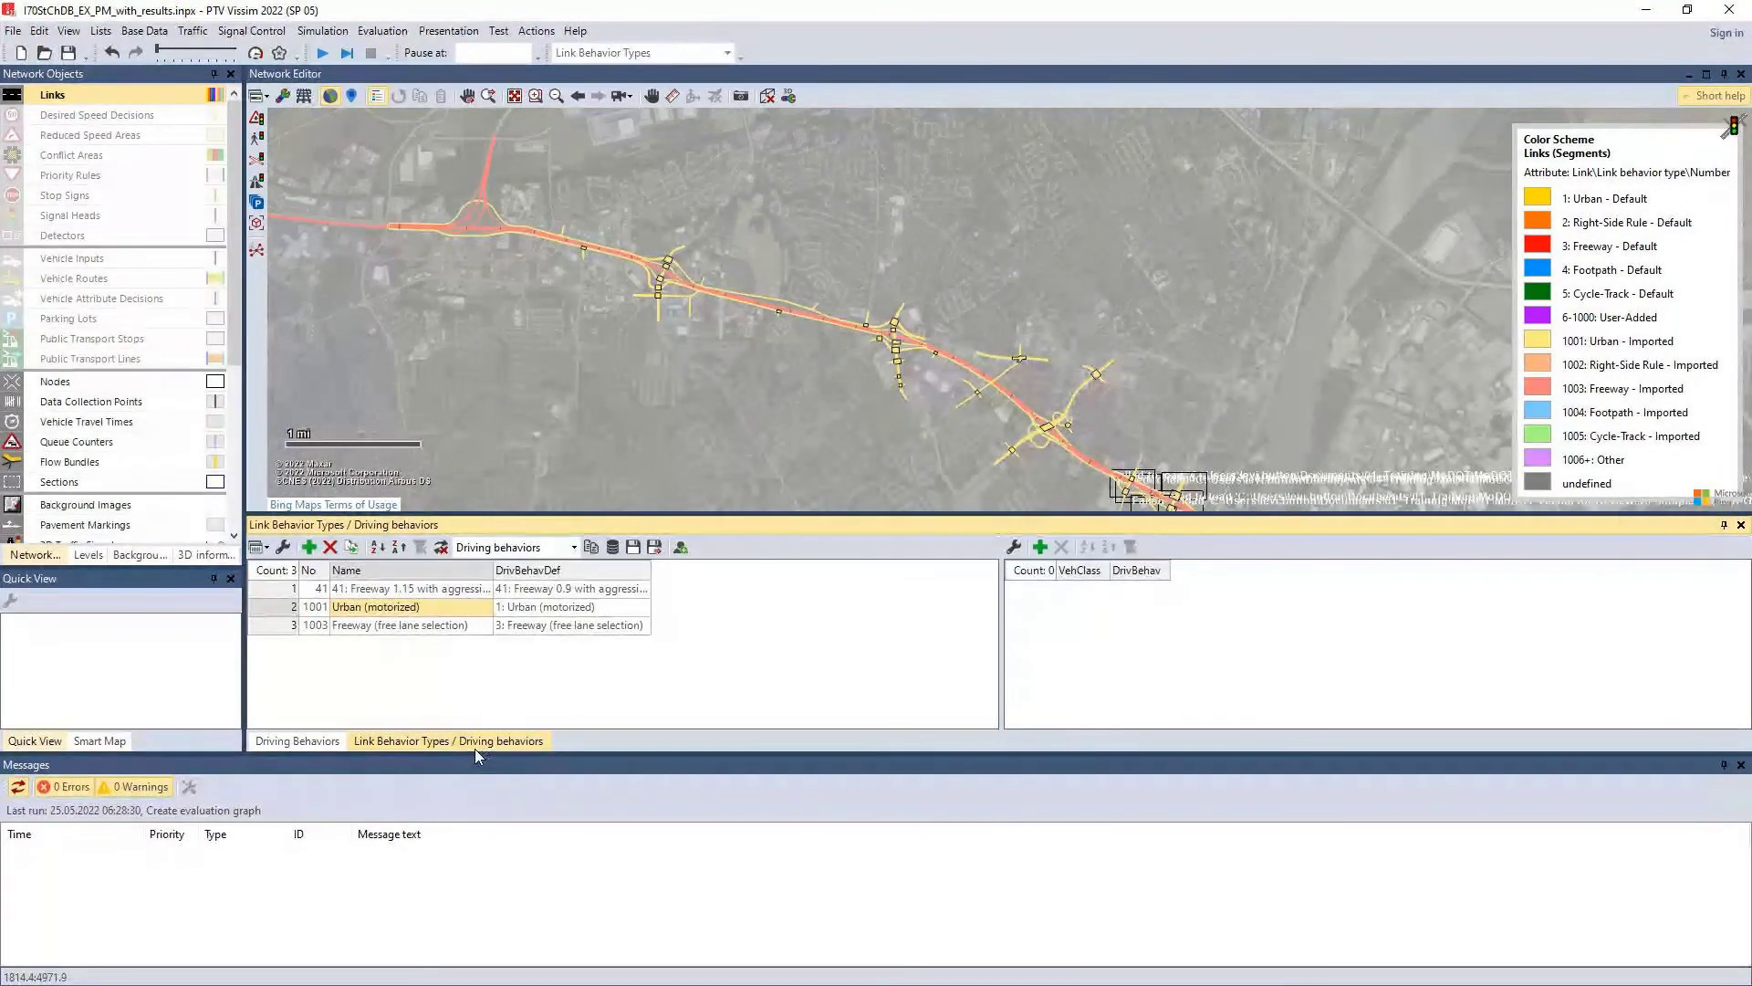
click(1741, 524)
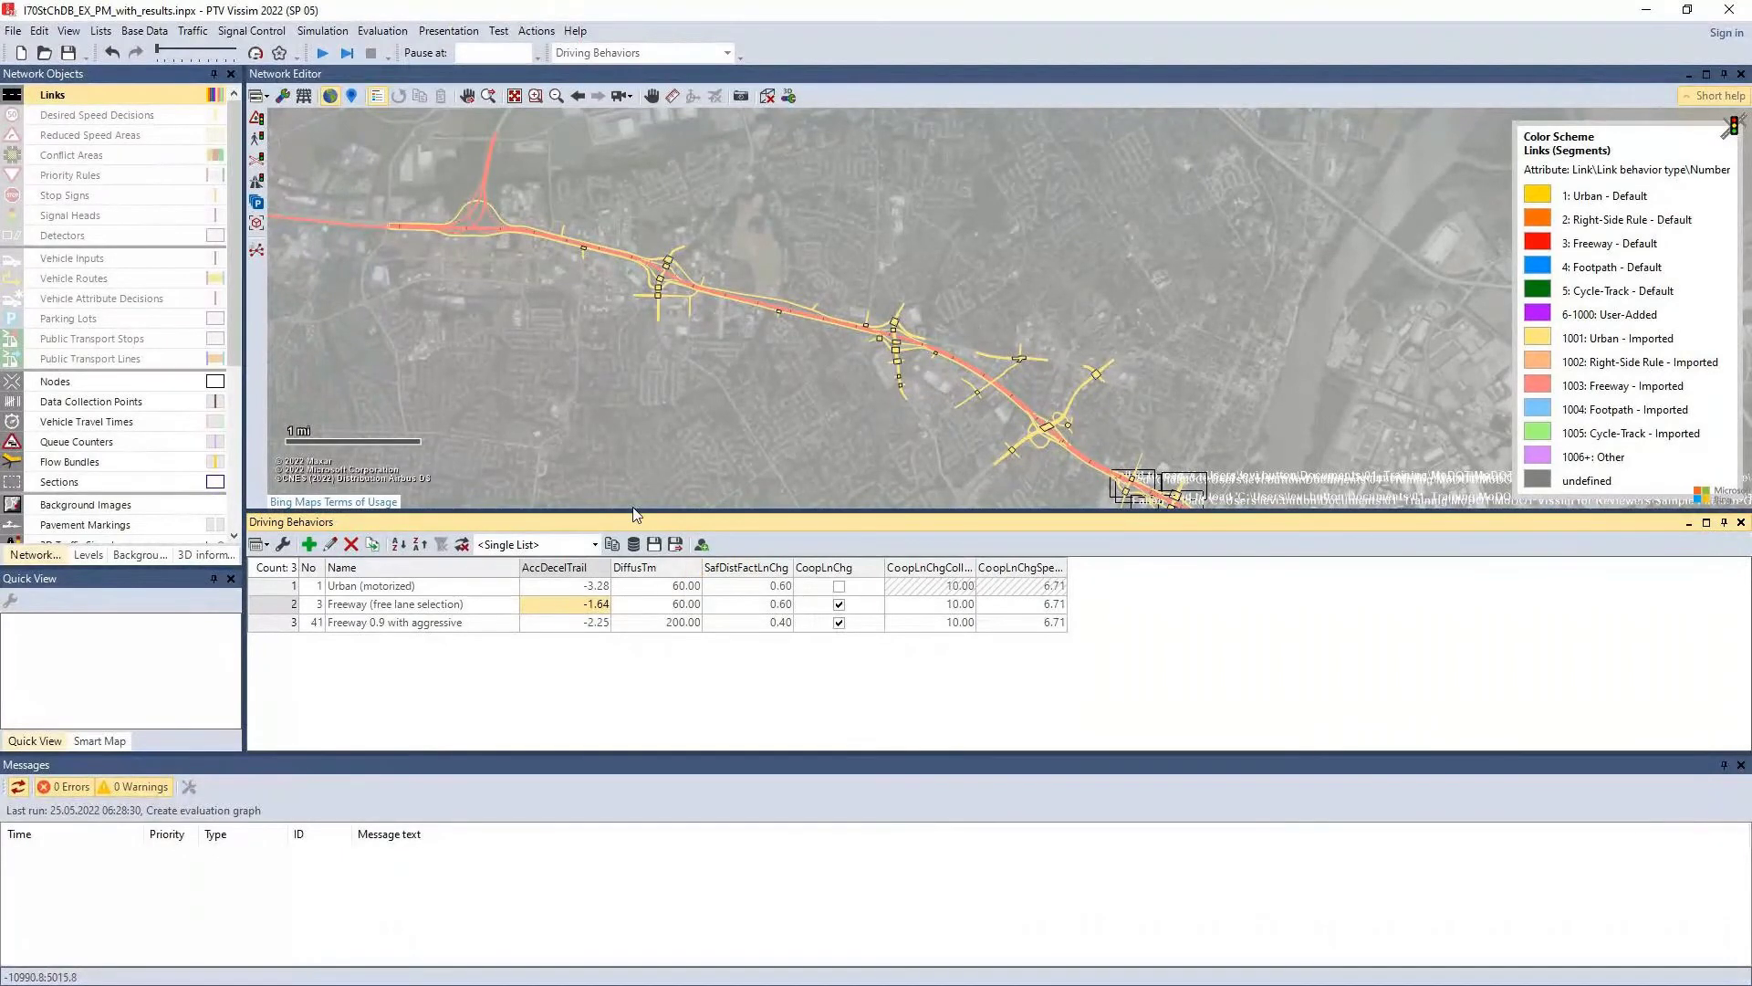
drag(633, 513, 632, 638)
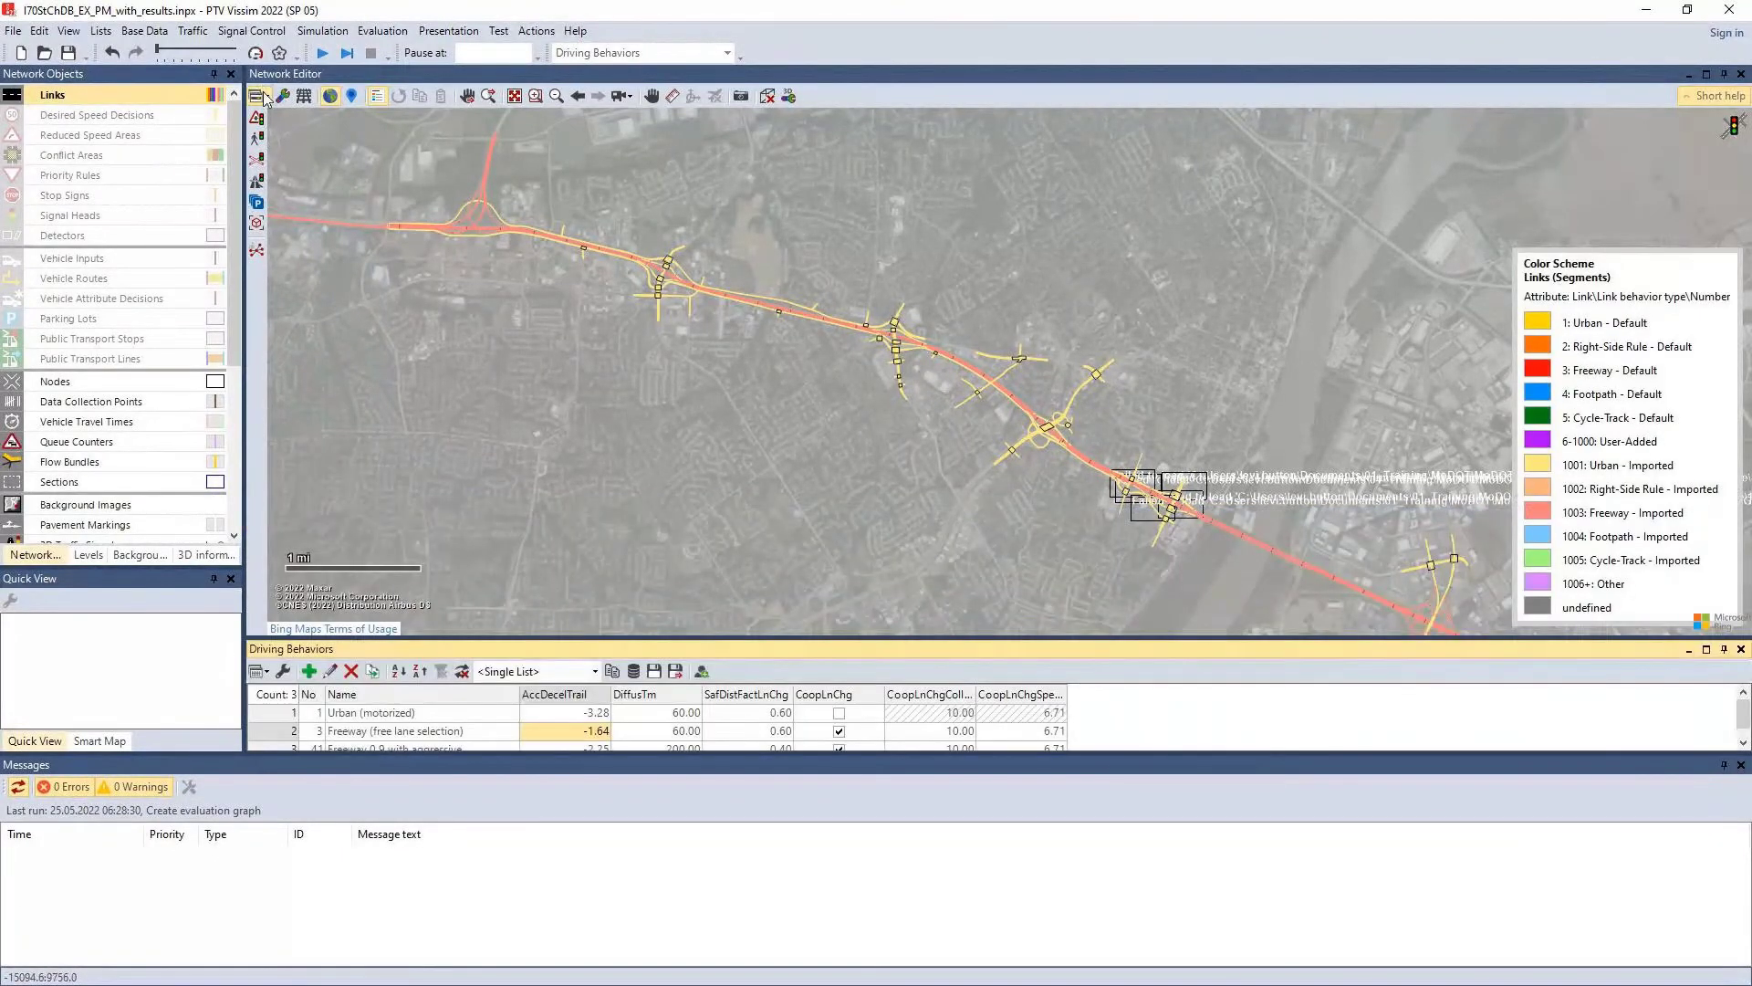
Step: Apply the 28-Check Lane Change Locations layout to the Network Editor
click(391, 425)
click(259, 96)
scroll(386, 435, down, 7)
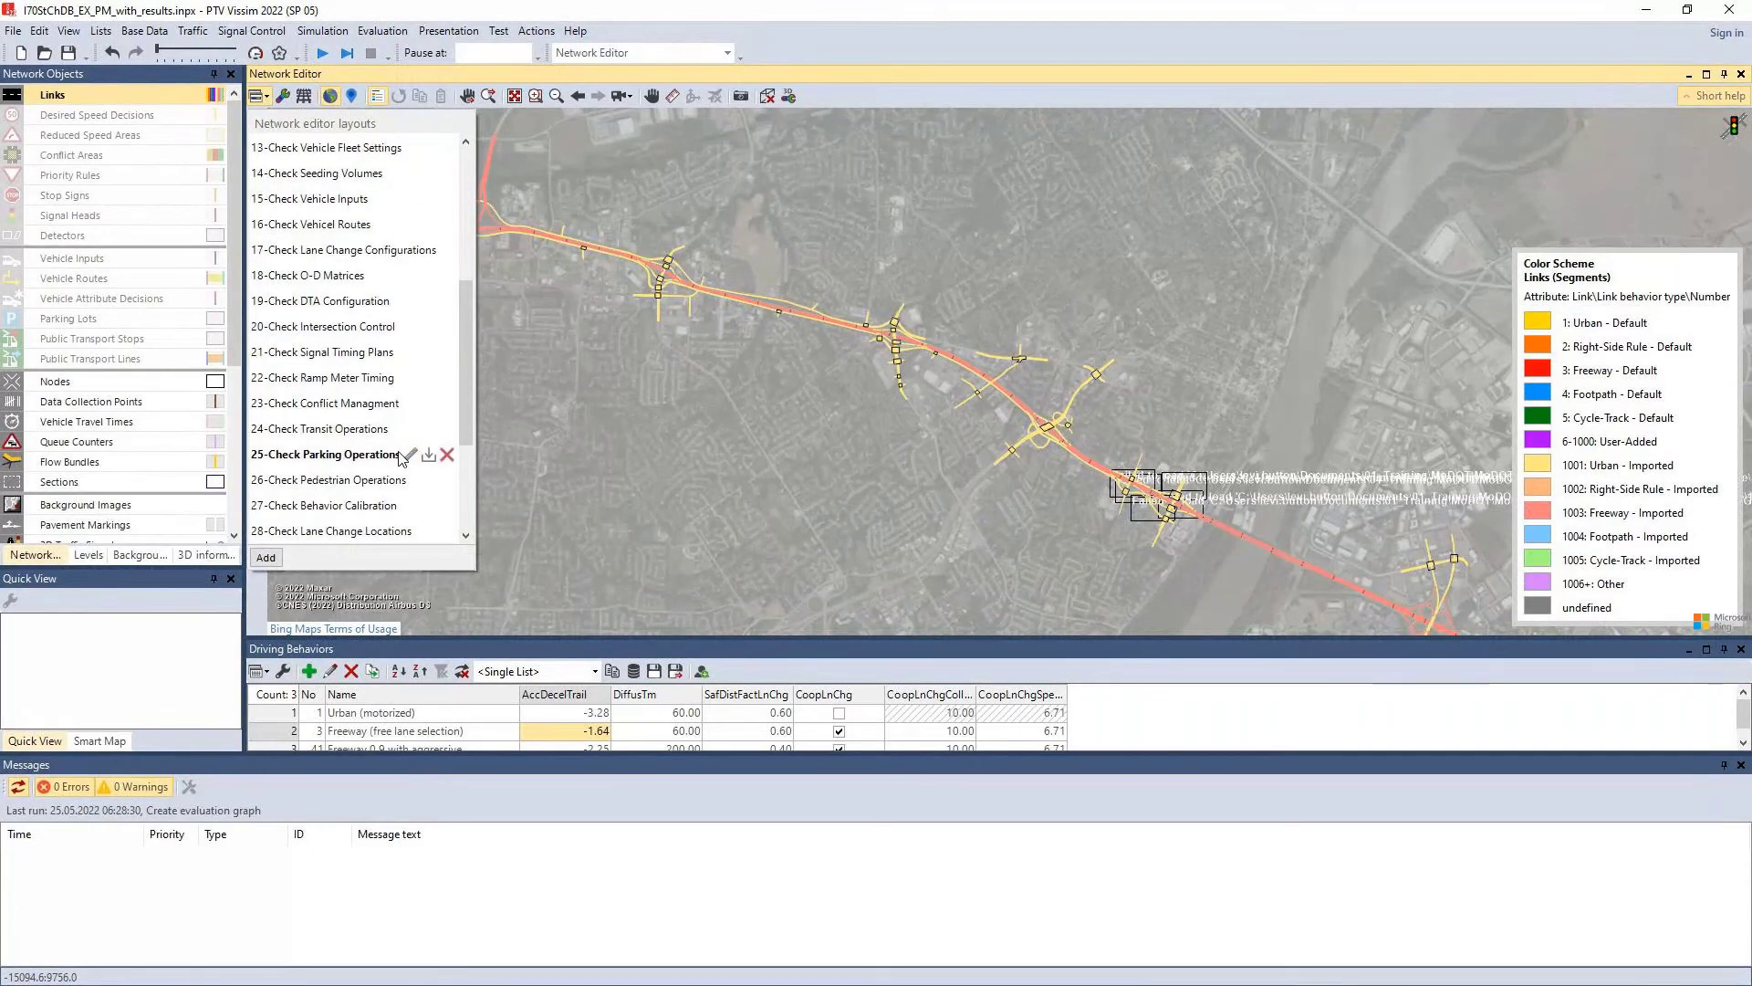
scroll(400, 456, down, 2)
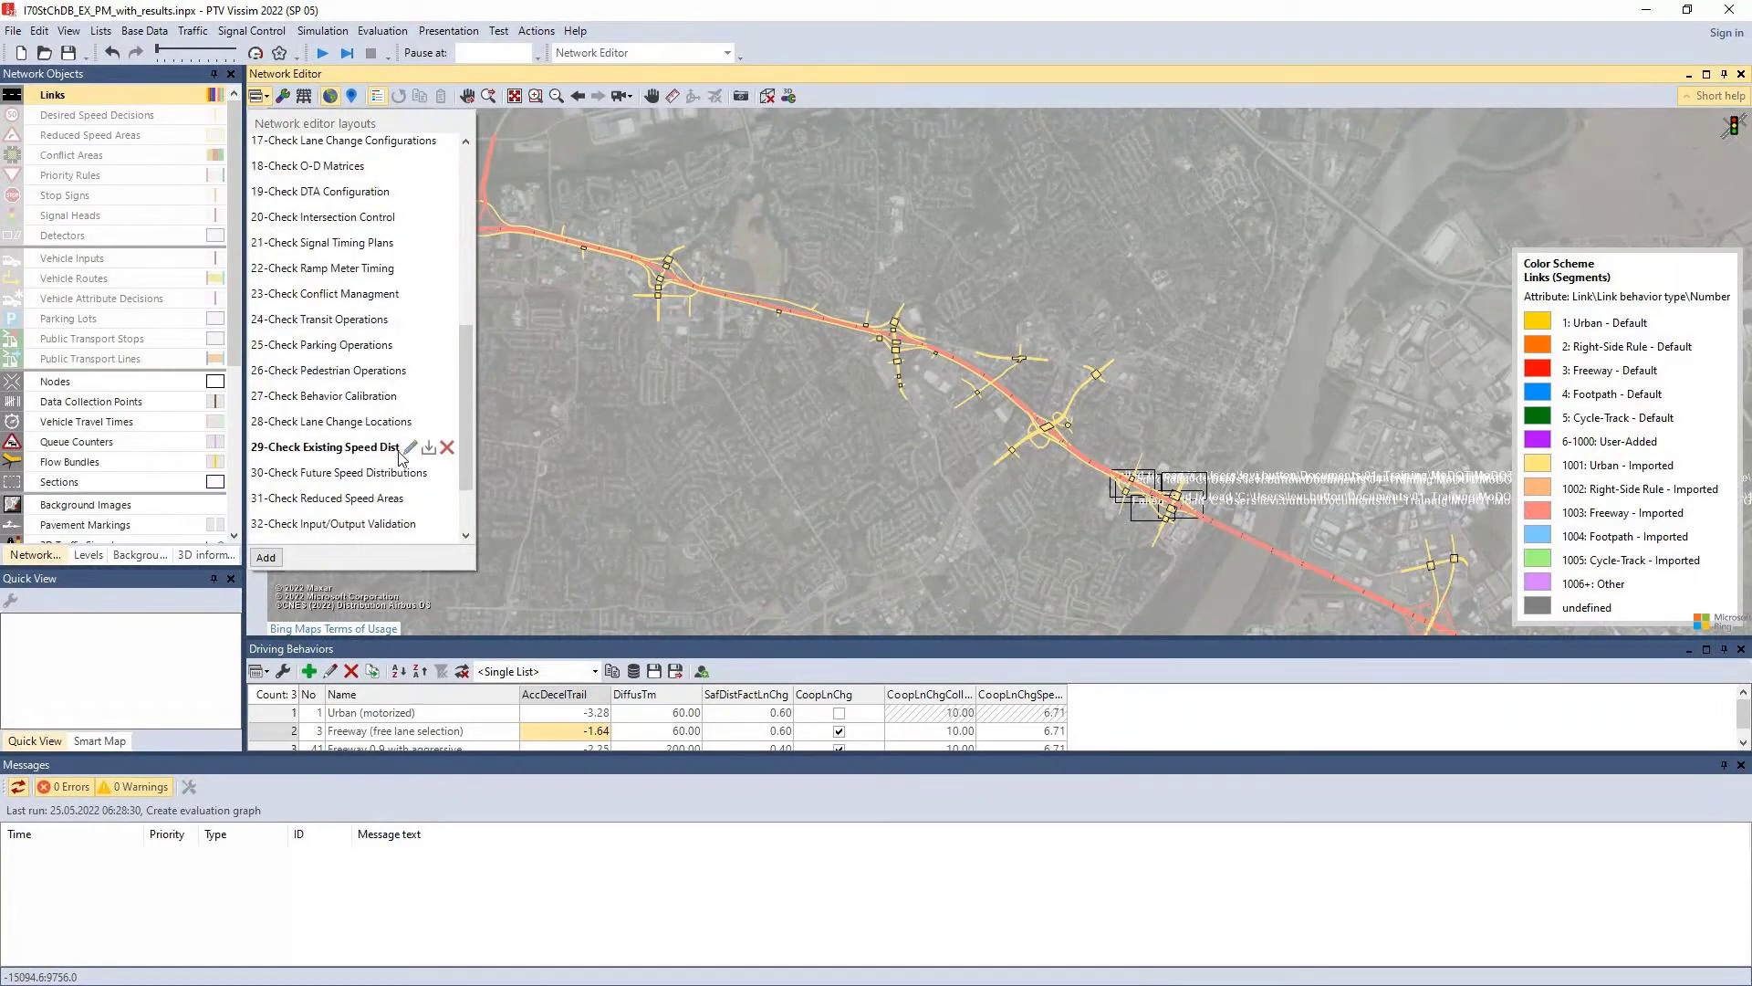
click(330, 423)
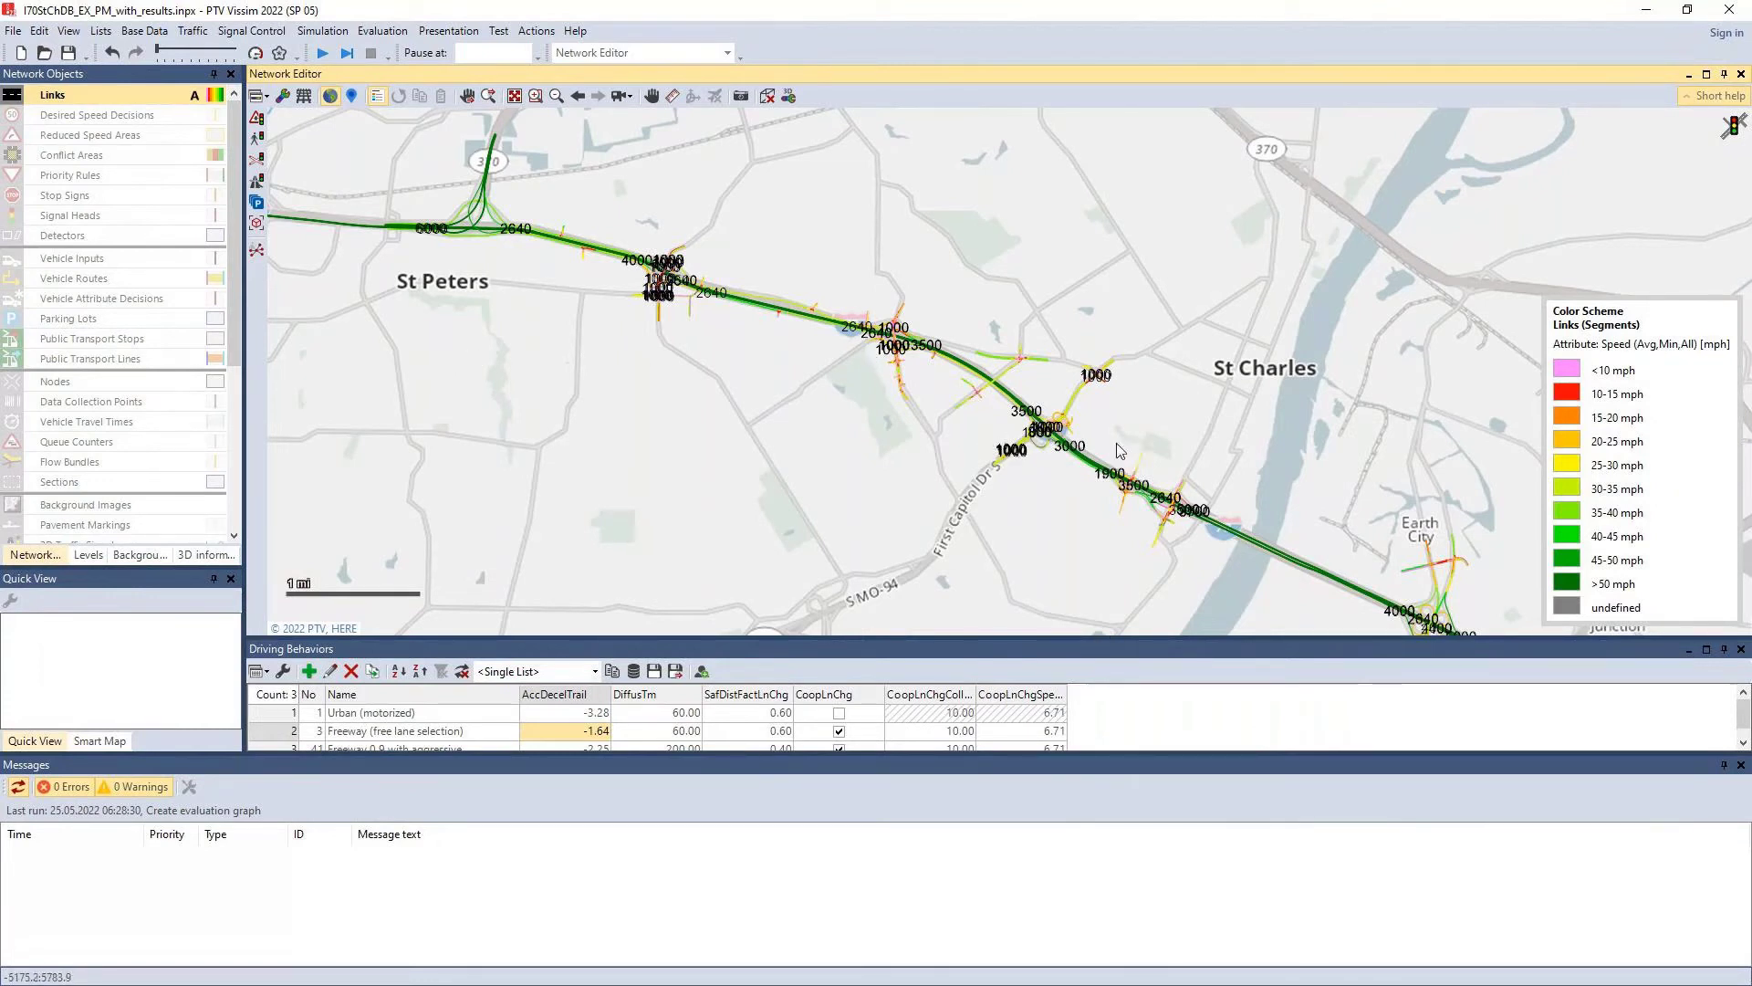
Step: Review which result attributes are collected in the evaluation configuration, including the link results and their time intervals
click(384, 33)
click(393, 52)
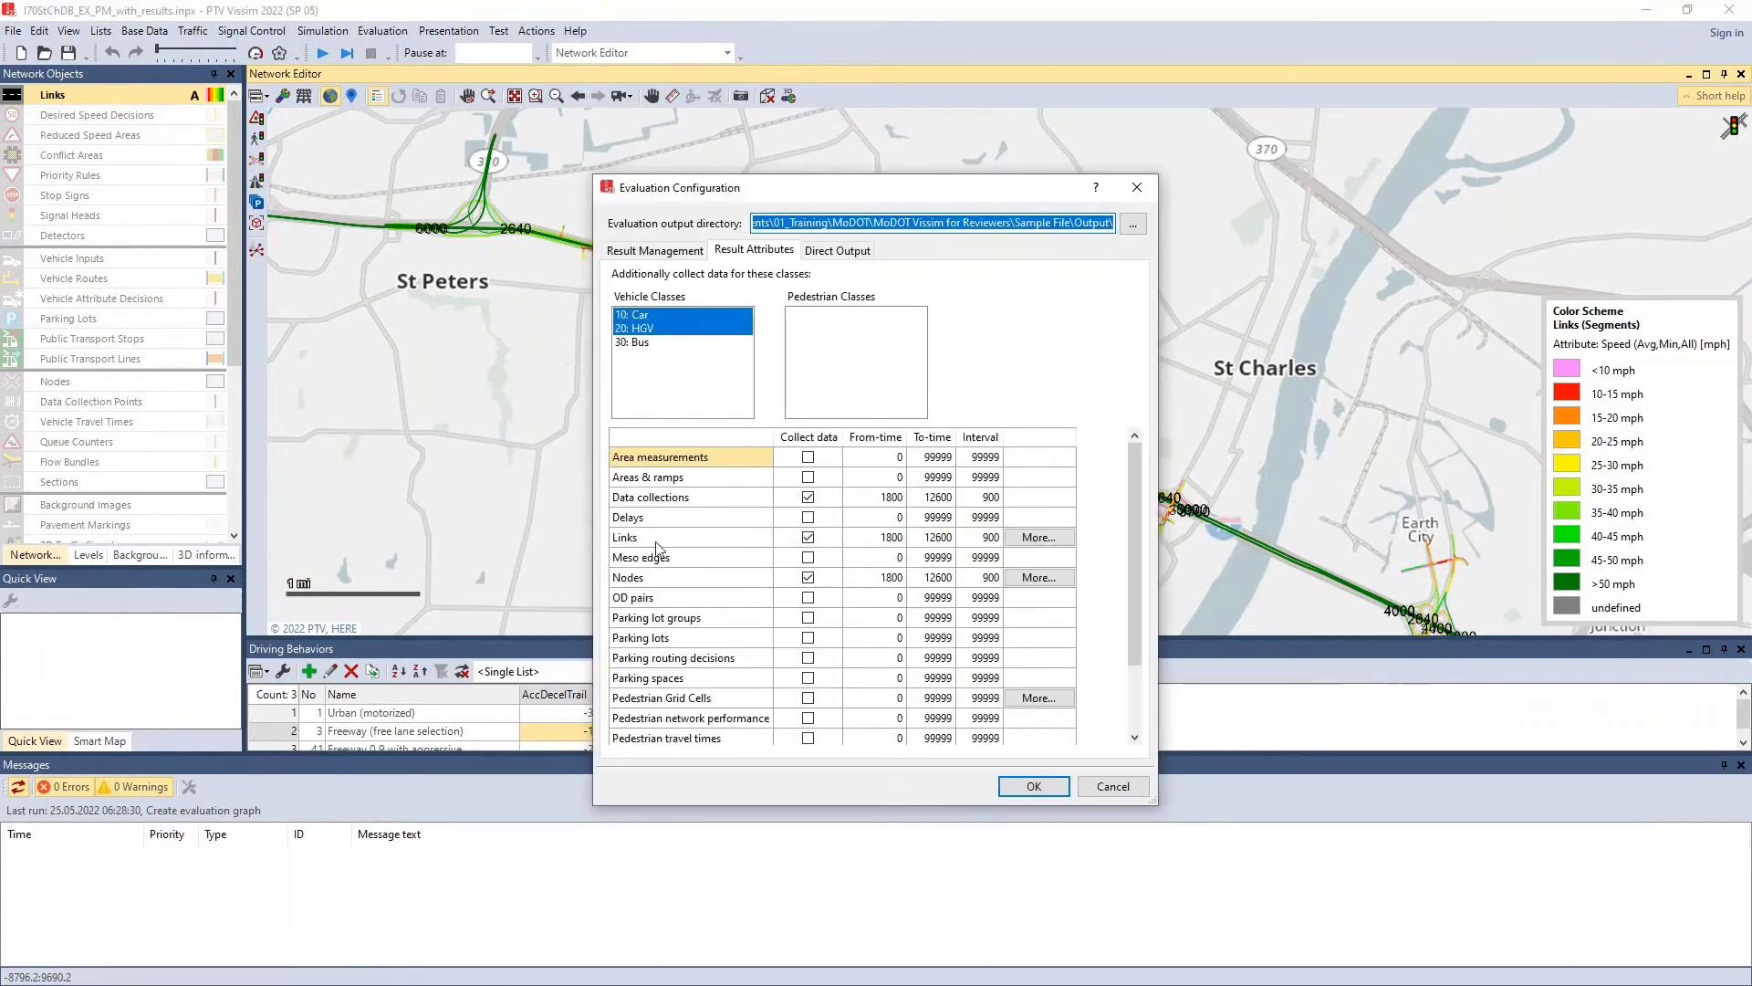
click(1014, 793)
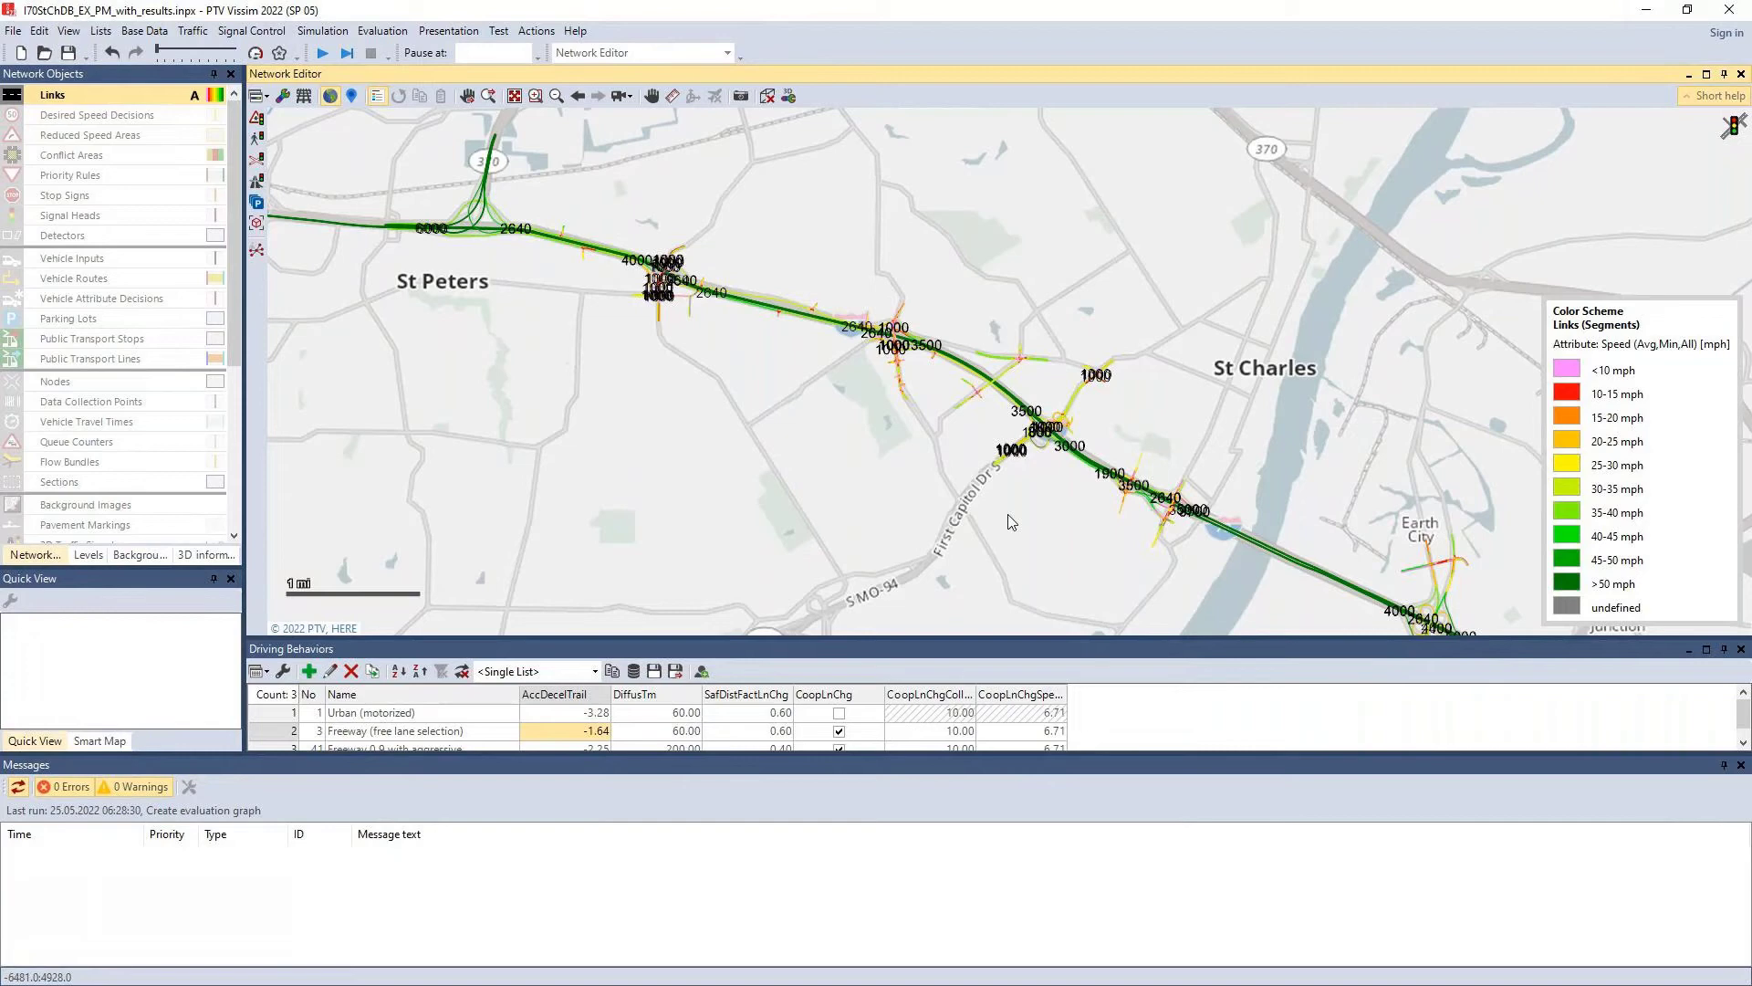
Step: Examine the speed-colored links and lane change distance labels along the freeway and around the interchange west of St Charles
drag(1093, 473, 1168, 417)
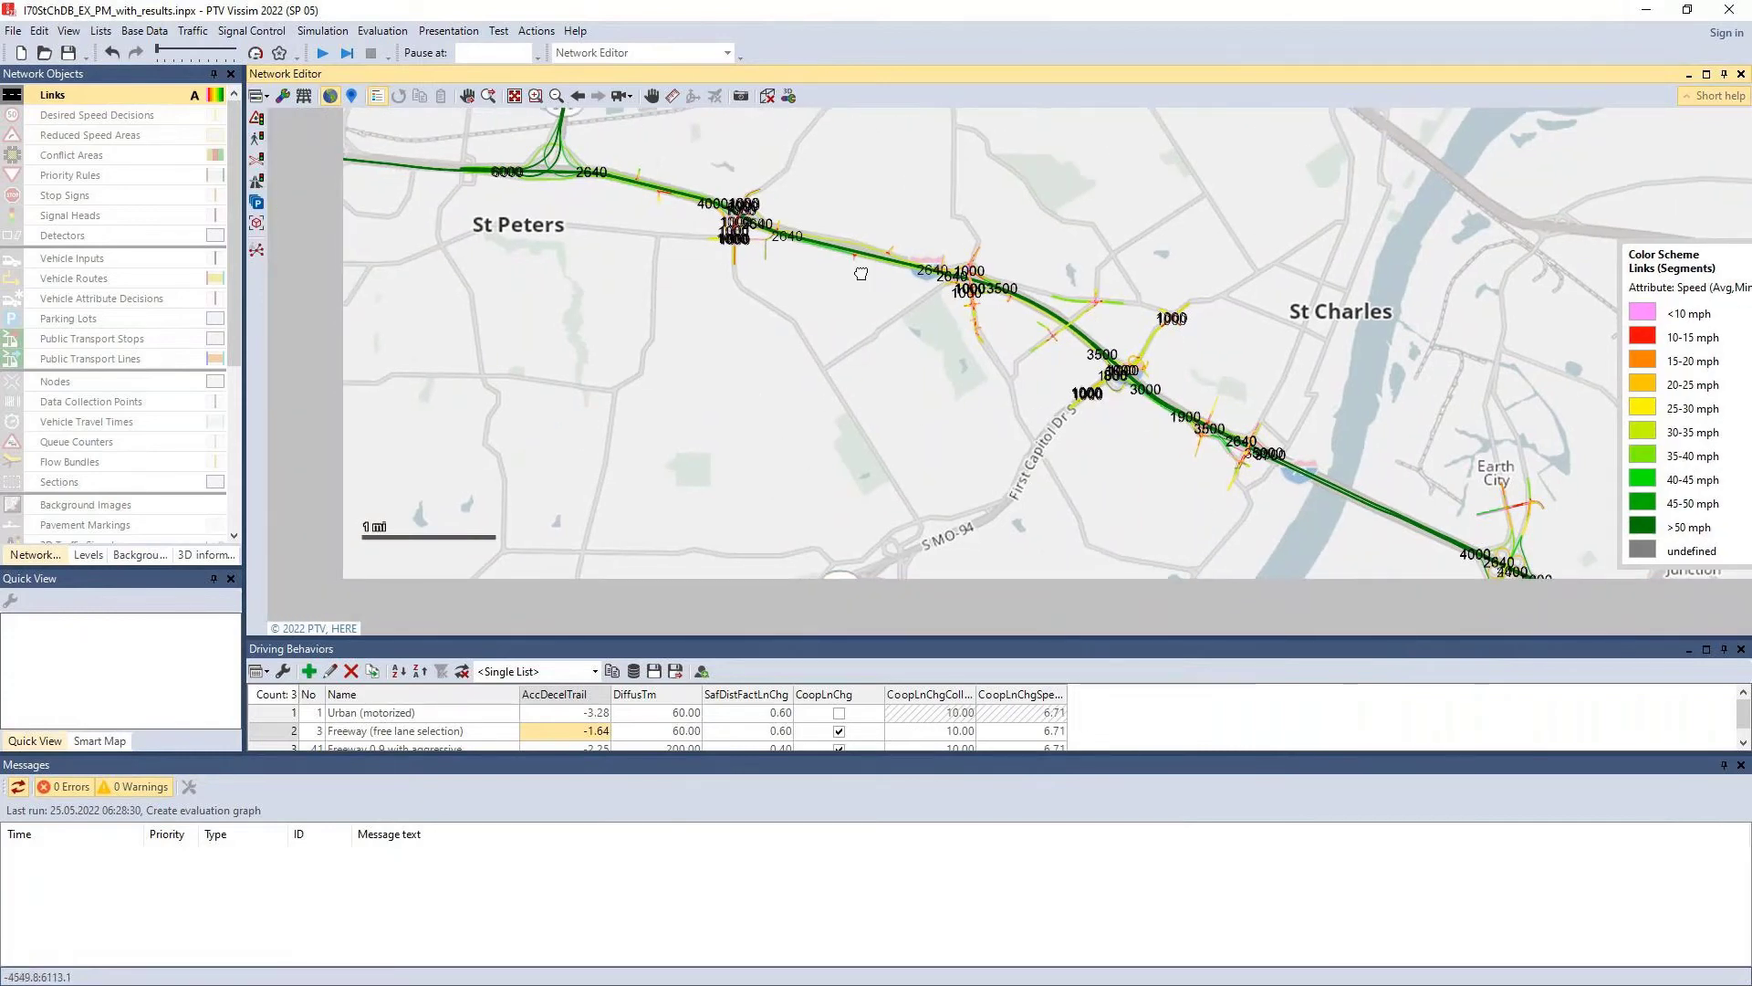
drag(554, 298, 652, 439)
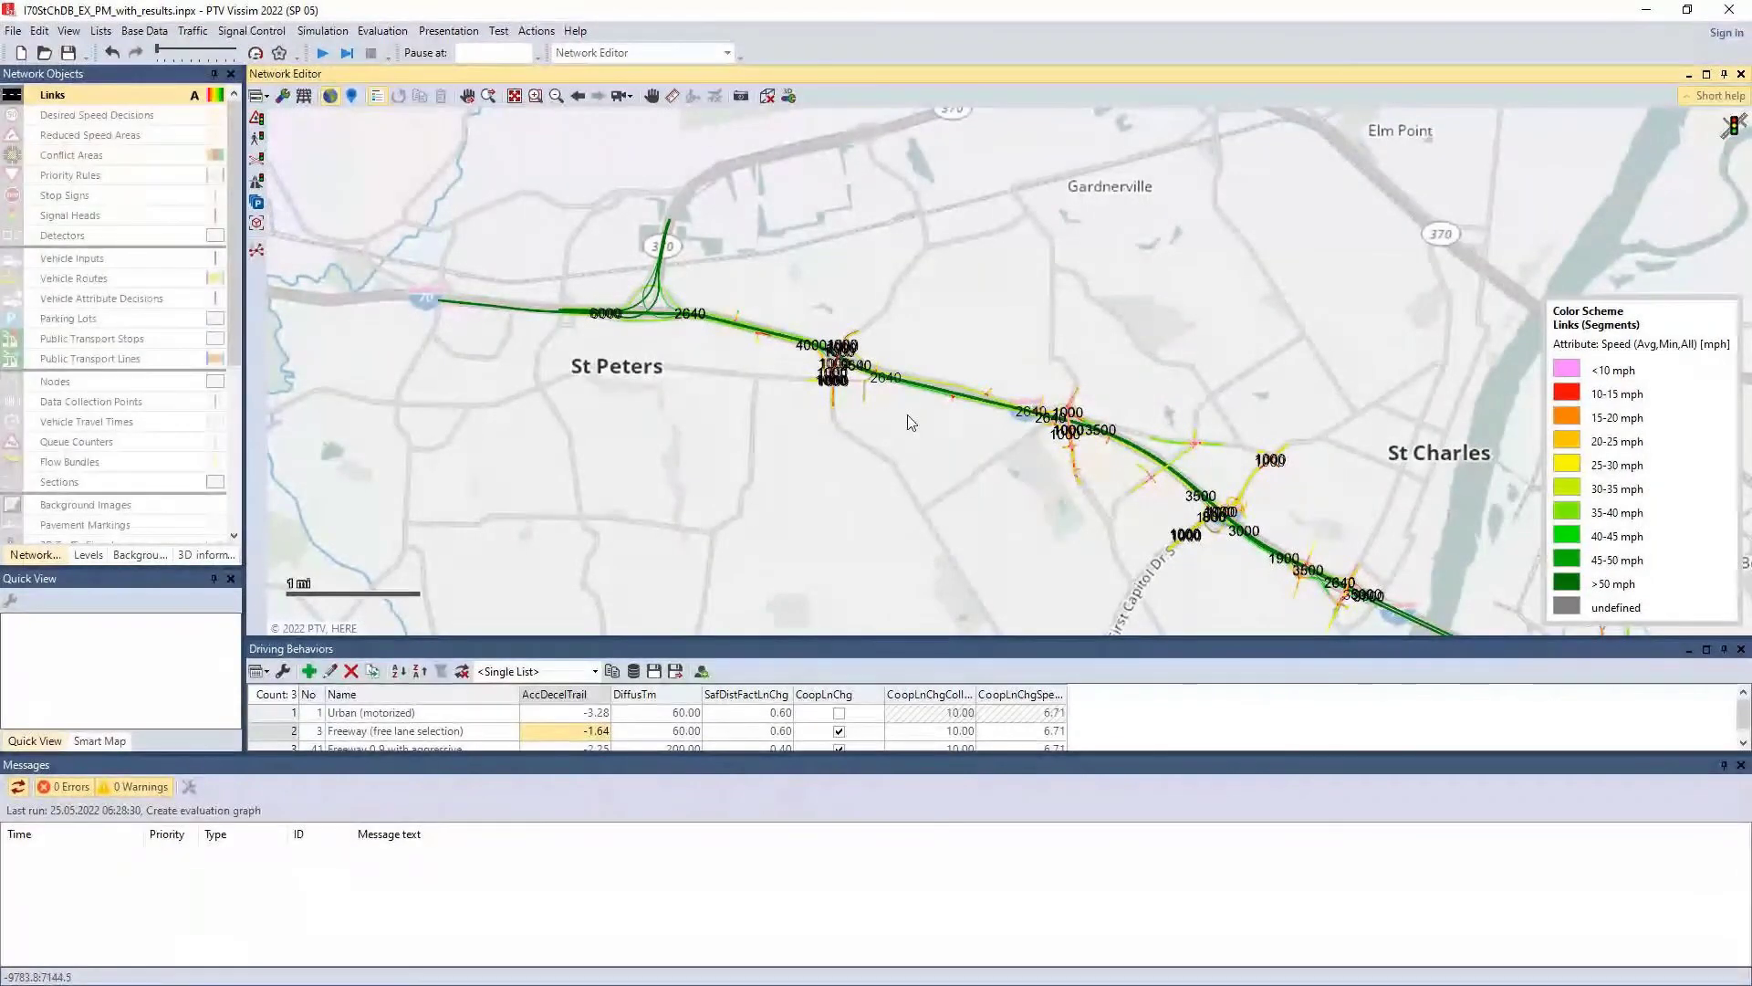
scroll(976, 365, up, 3)
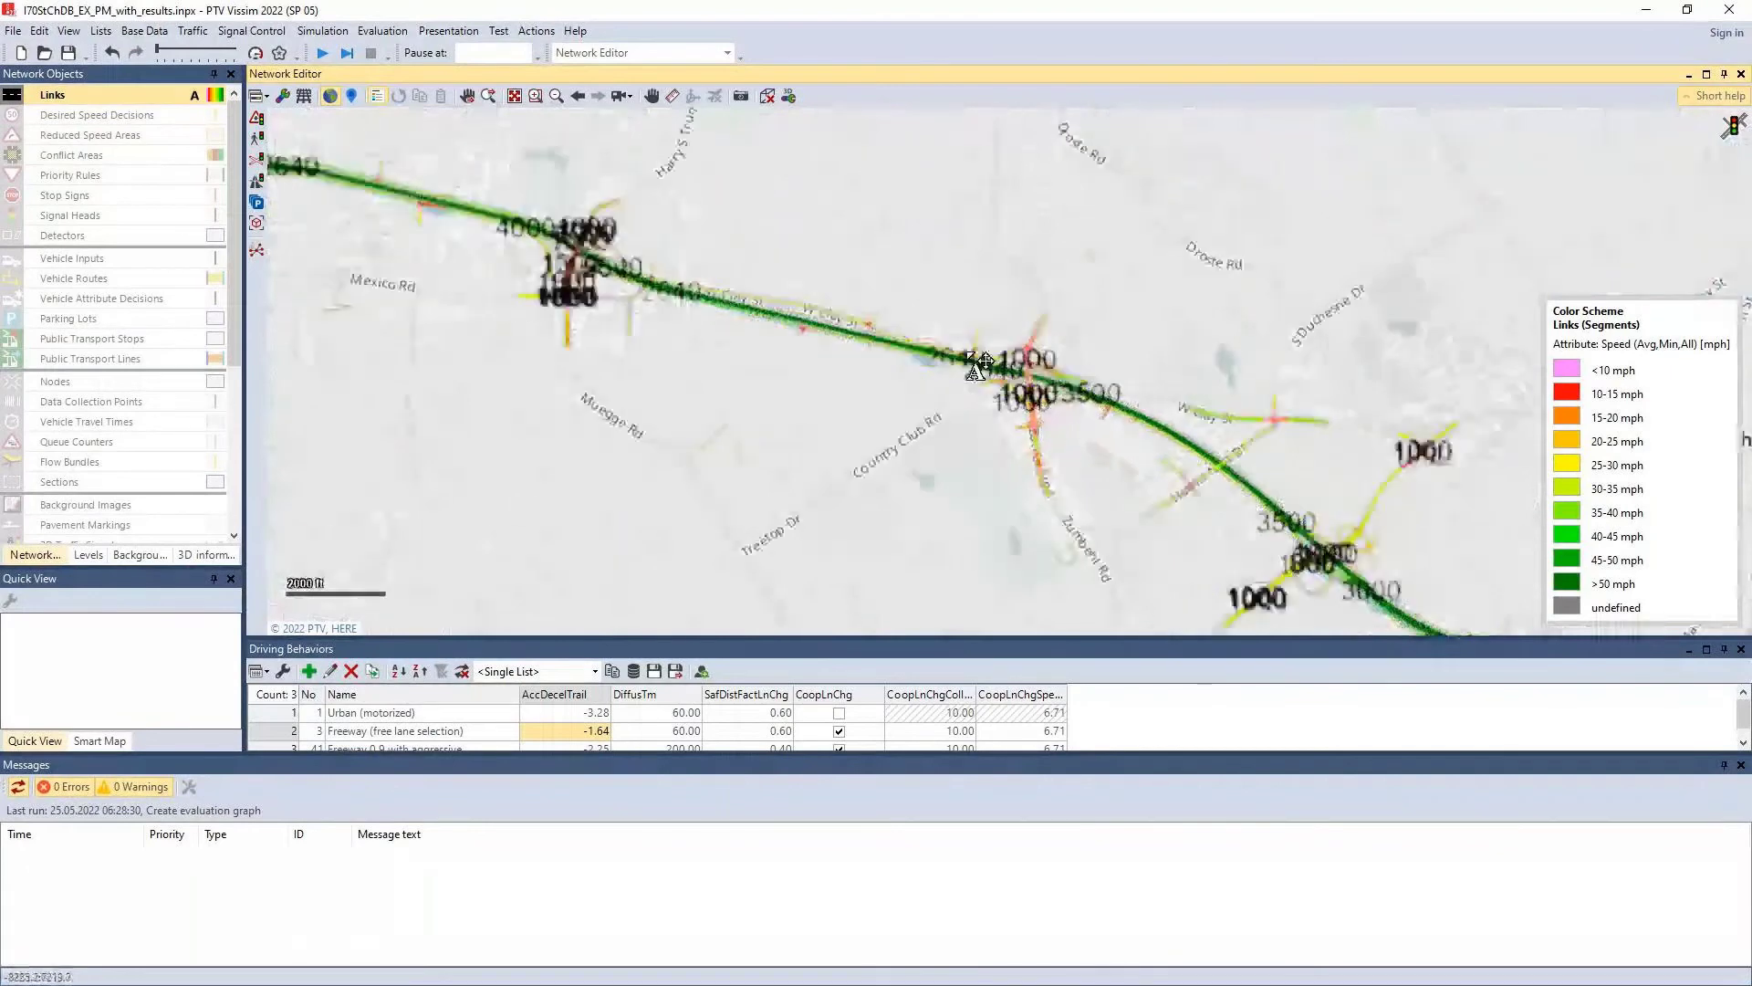
scroll(979, 363, up, 3)
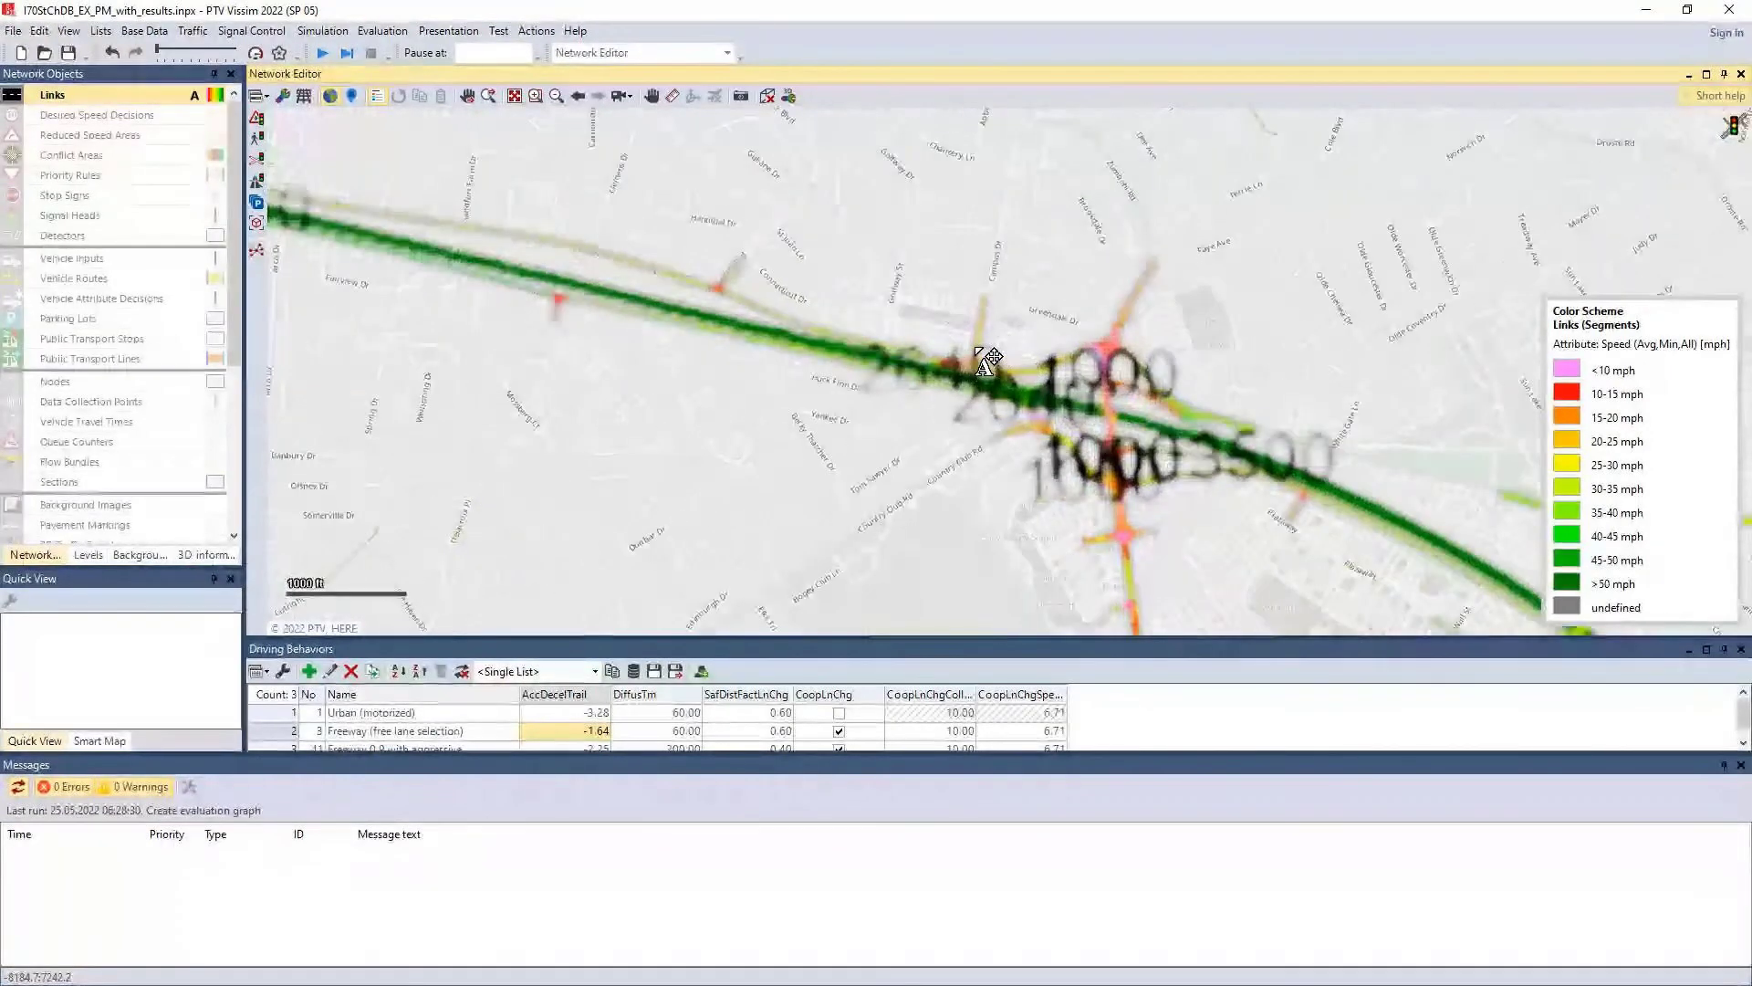
scroll(985, 360, up, 3)
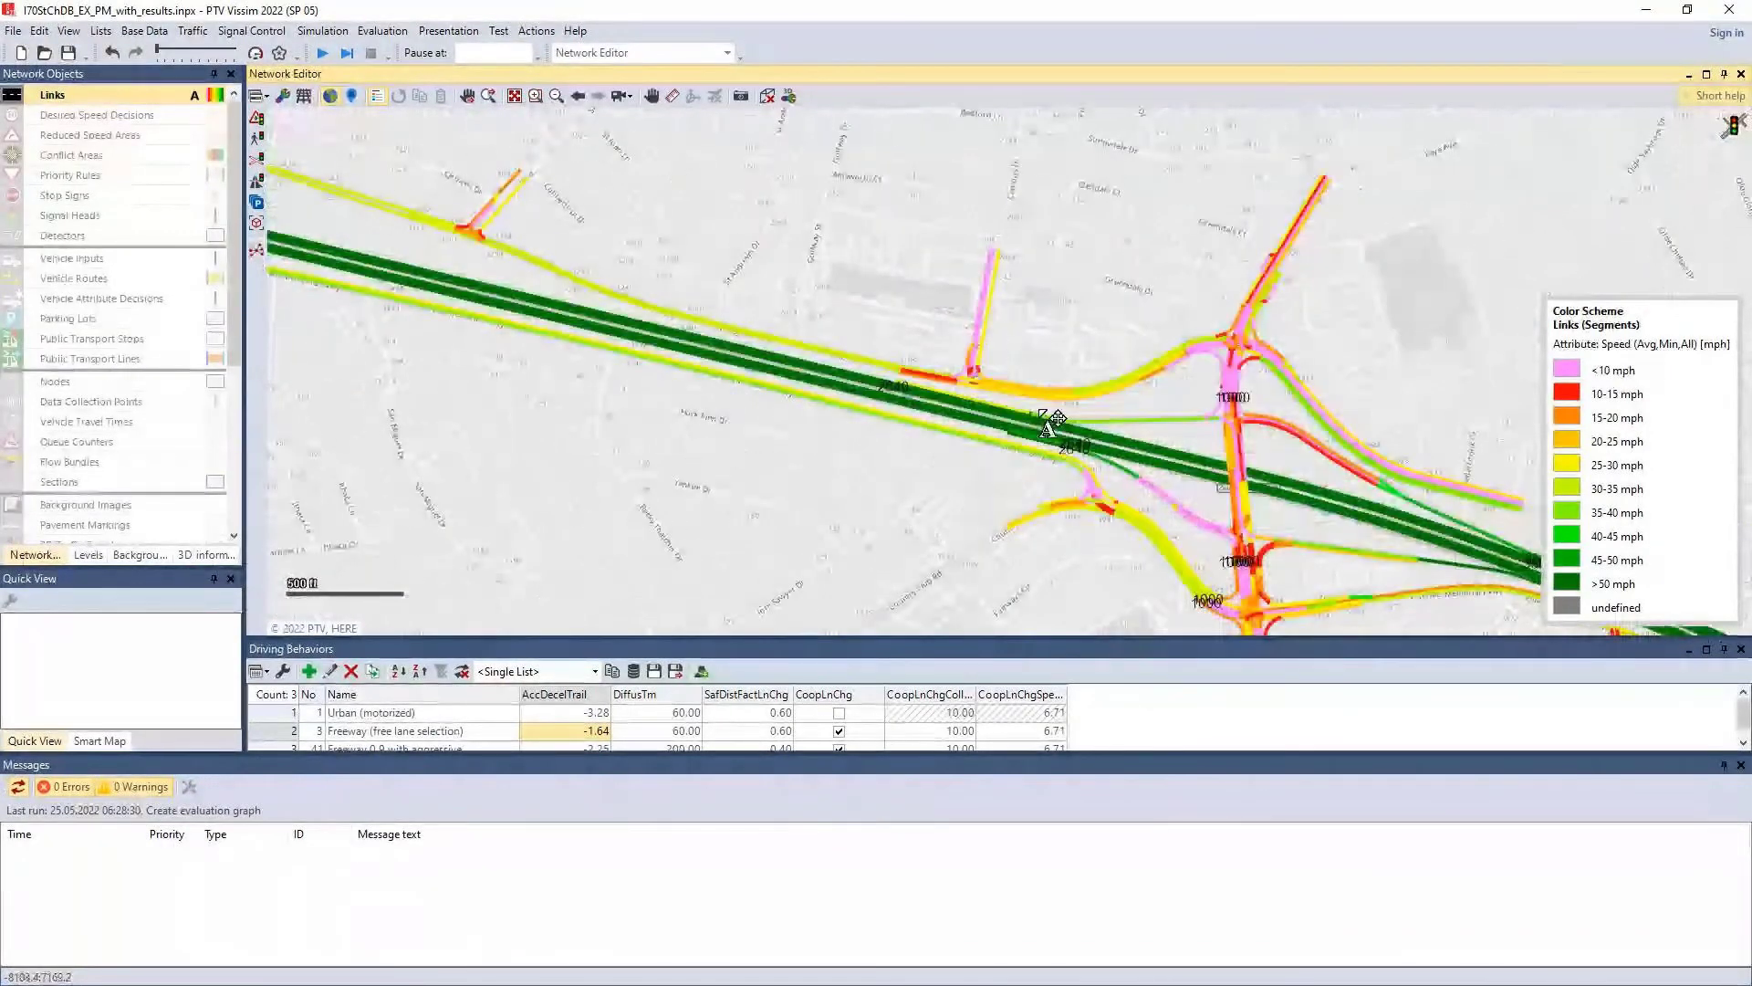
drag(1396, 554, 1094, 477)
scroll(1214, 533, up, 1)
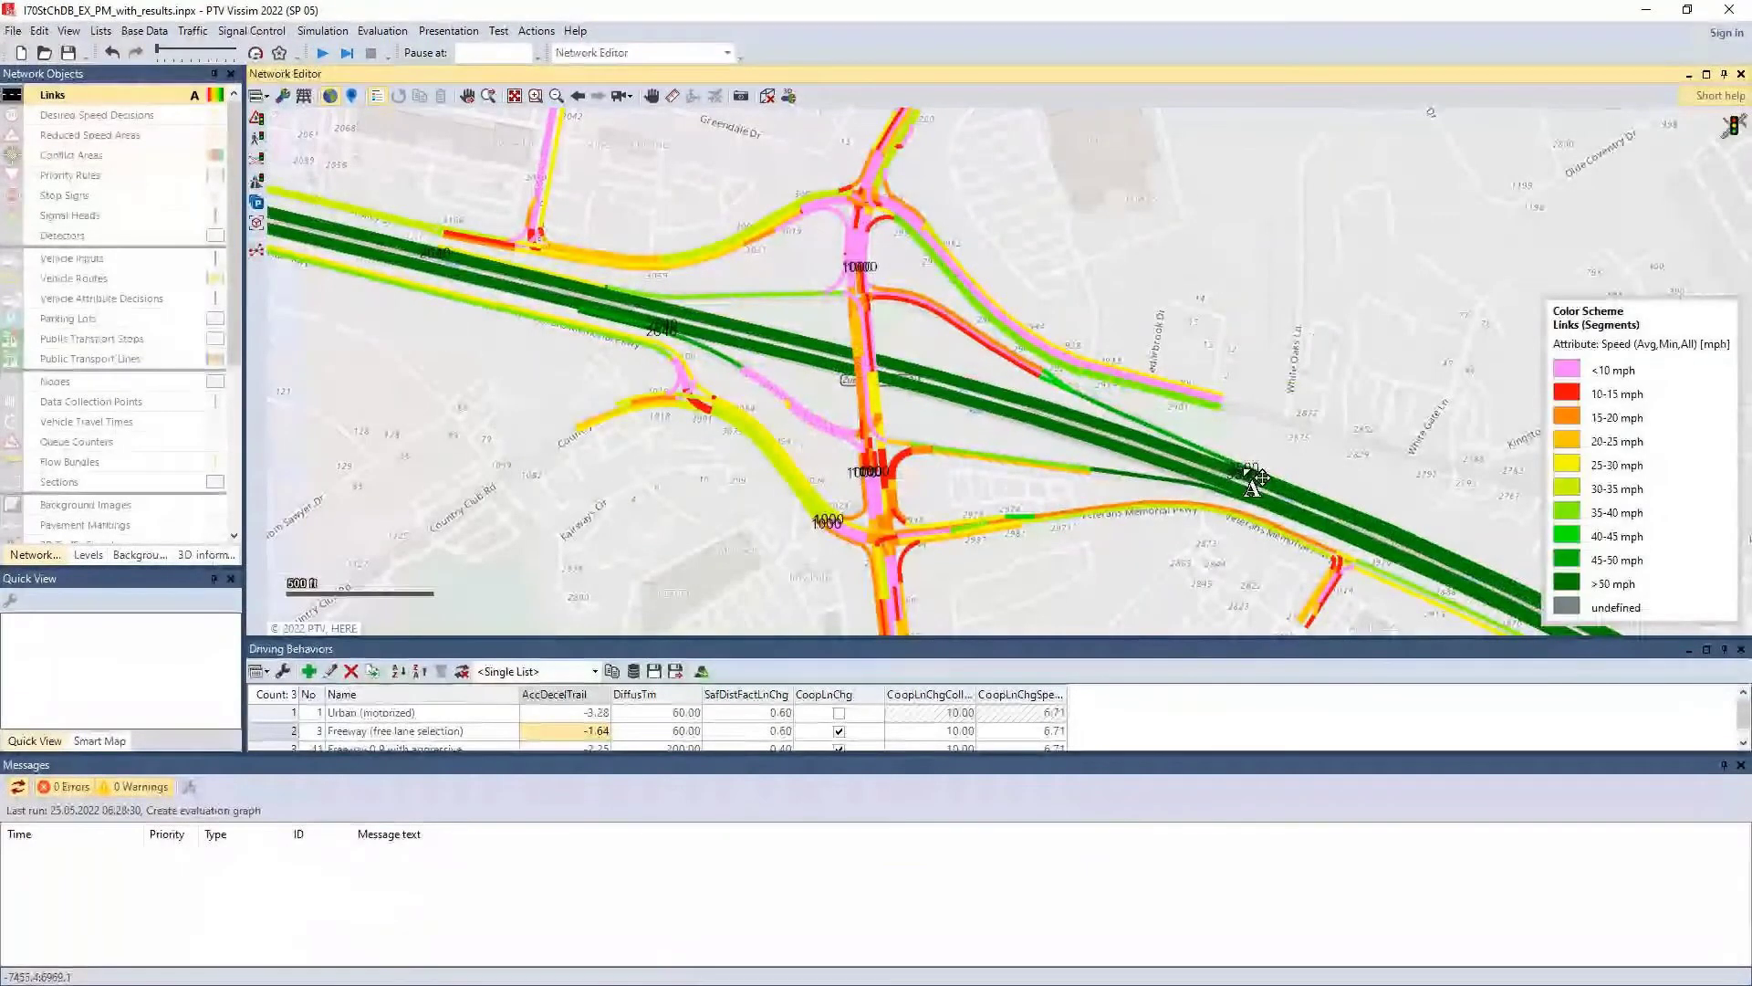
drag(1337, 559, 1044, 404)
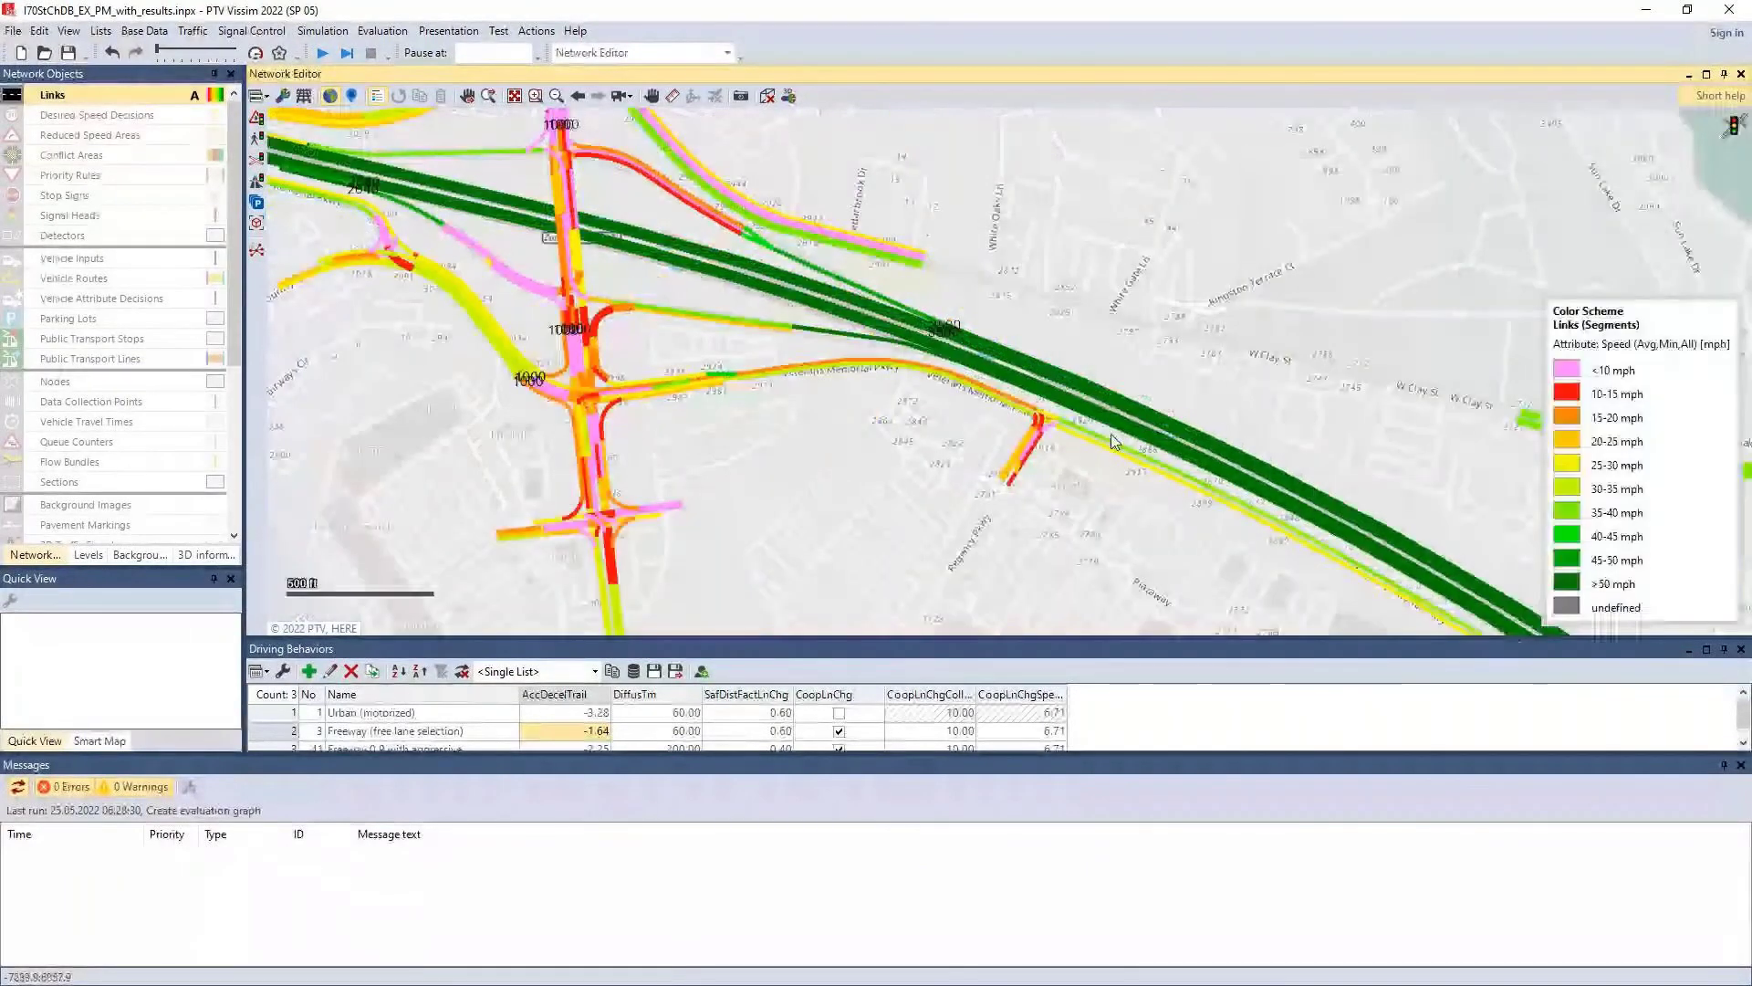
Step: Inspect segment speeds and the lane change distance at the freeway off-ramp diverge around links 313 and 321
drag(632, 308, 1106, 491)
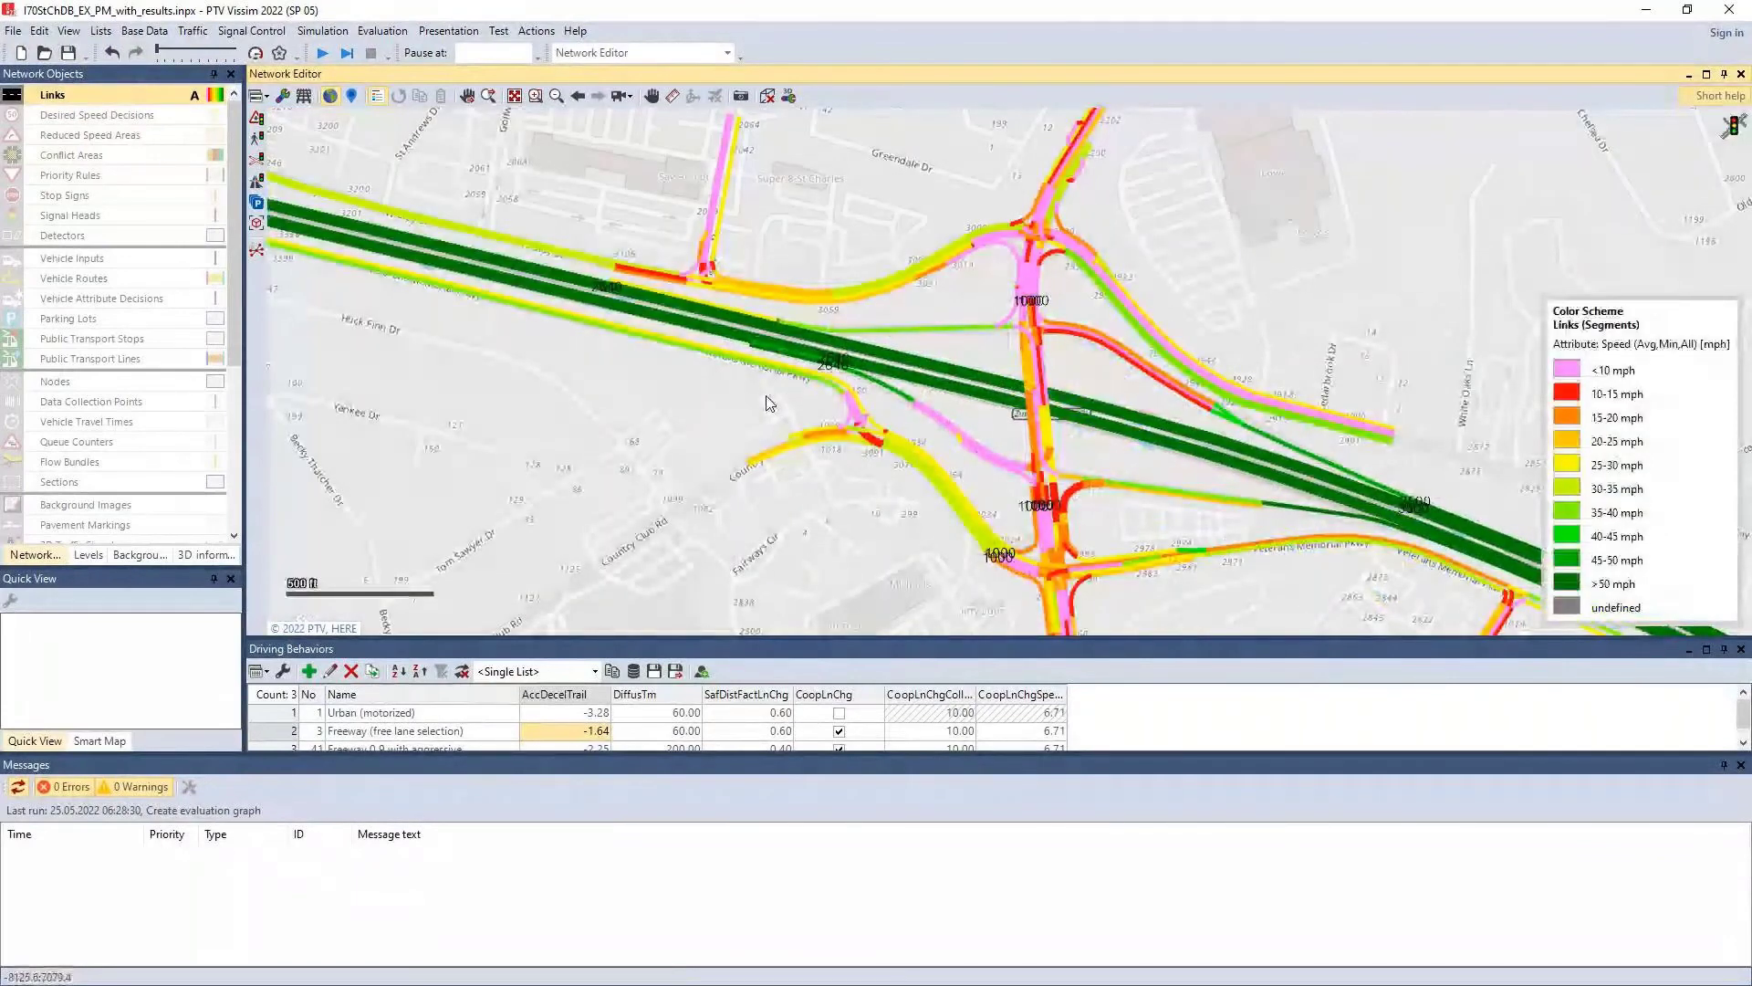
drag(778, 398, 1033, 500)
scroll(1035, 494, up, 2)
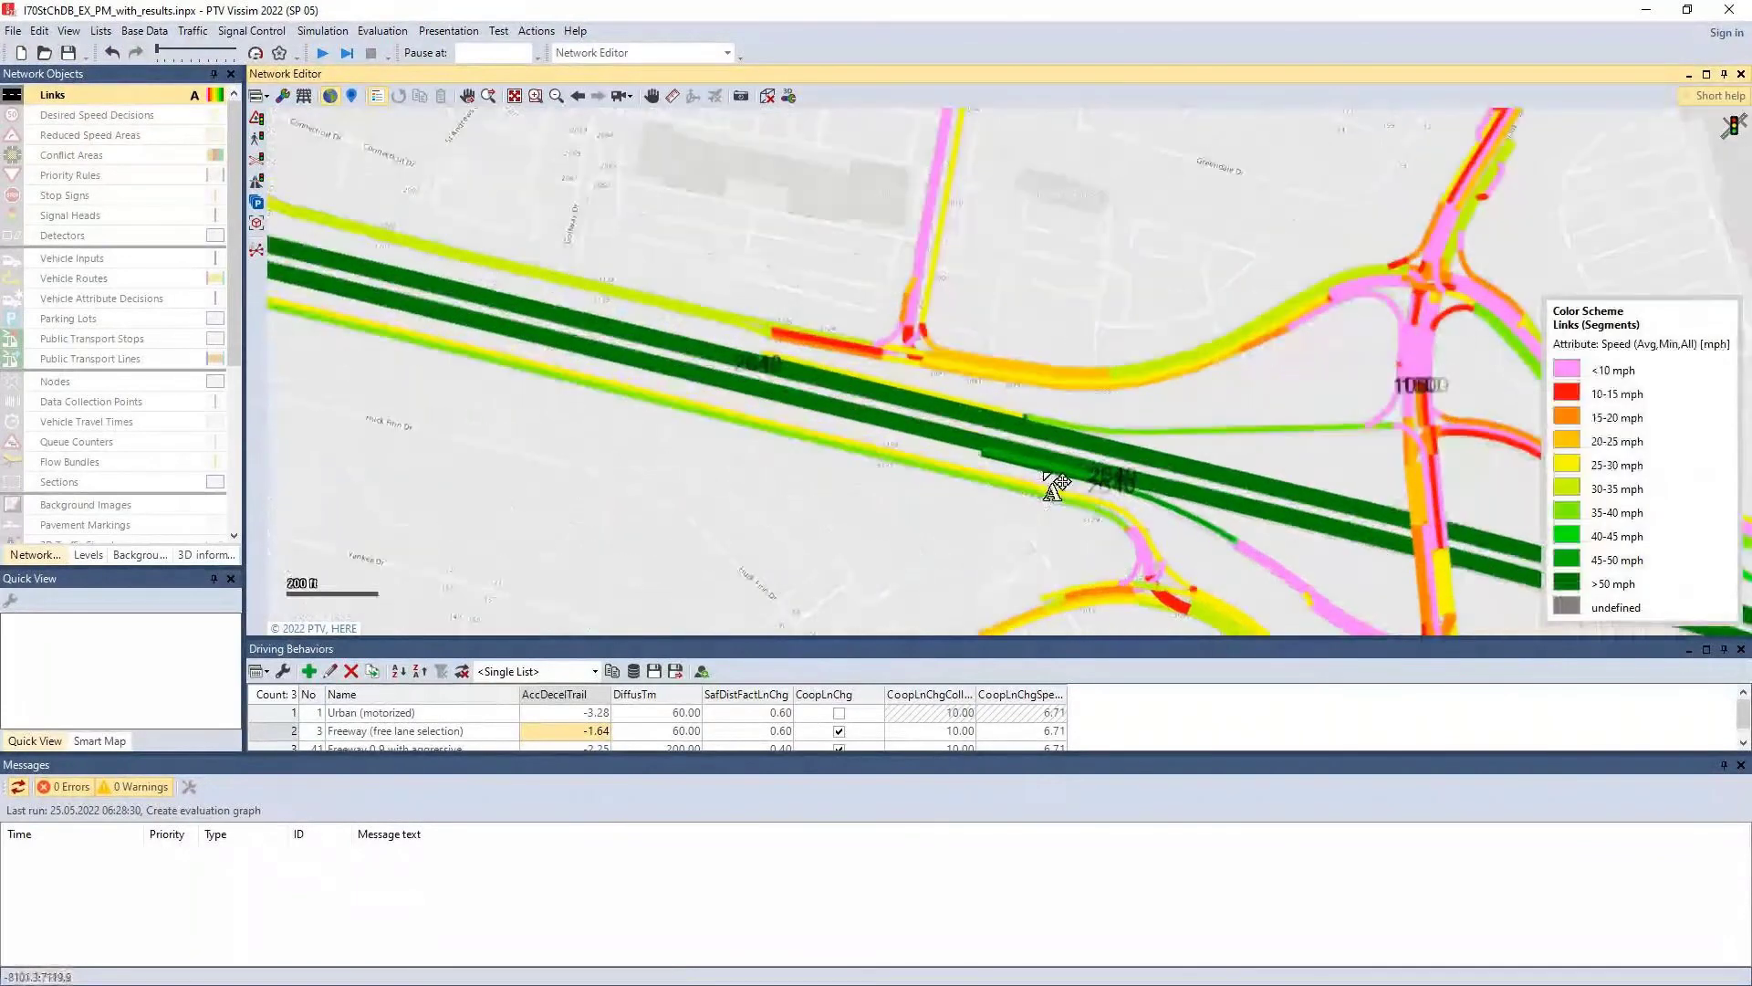
scroll(1054, 483, up, 2)
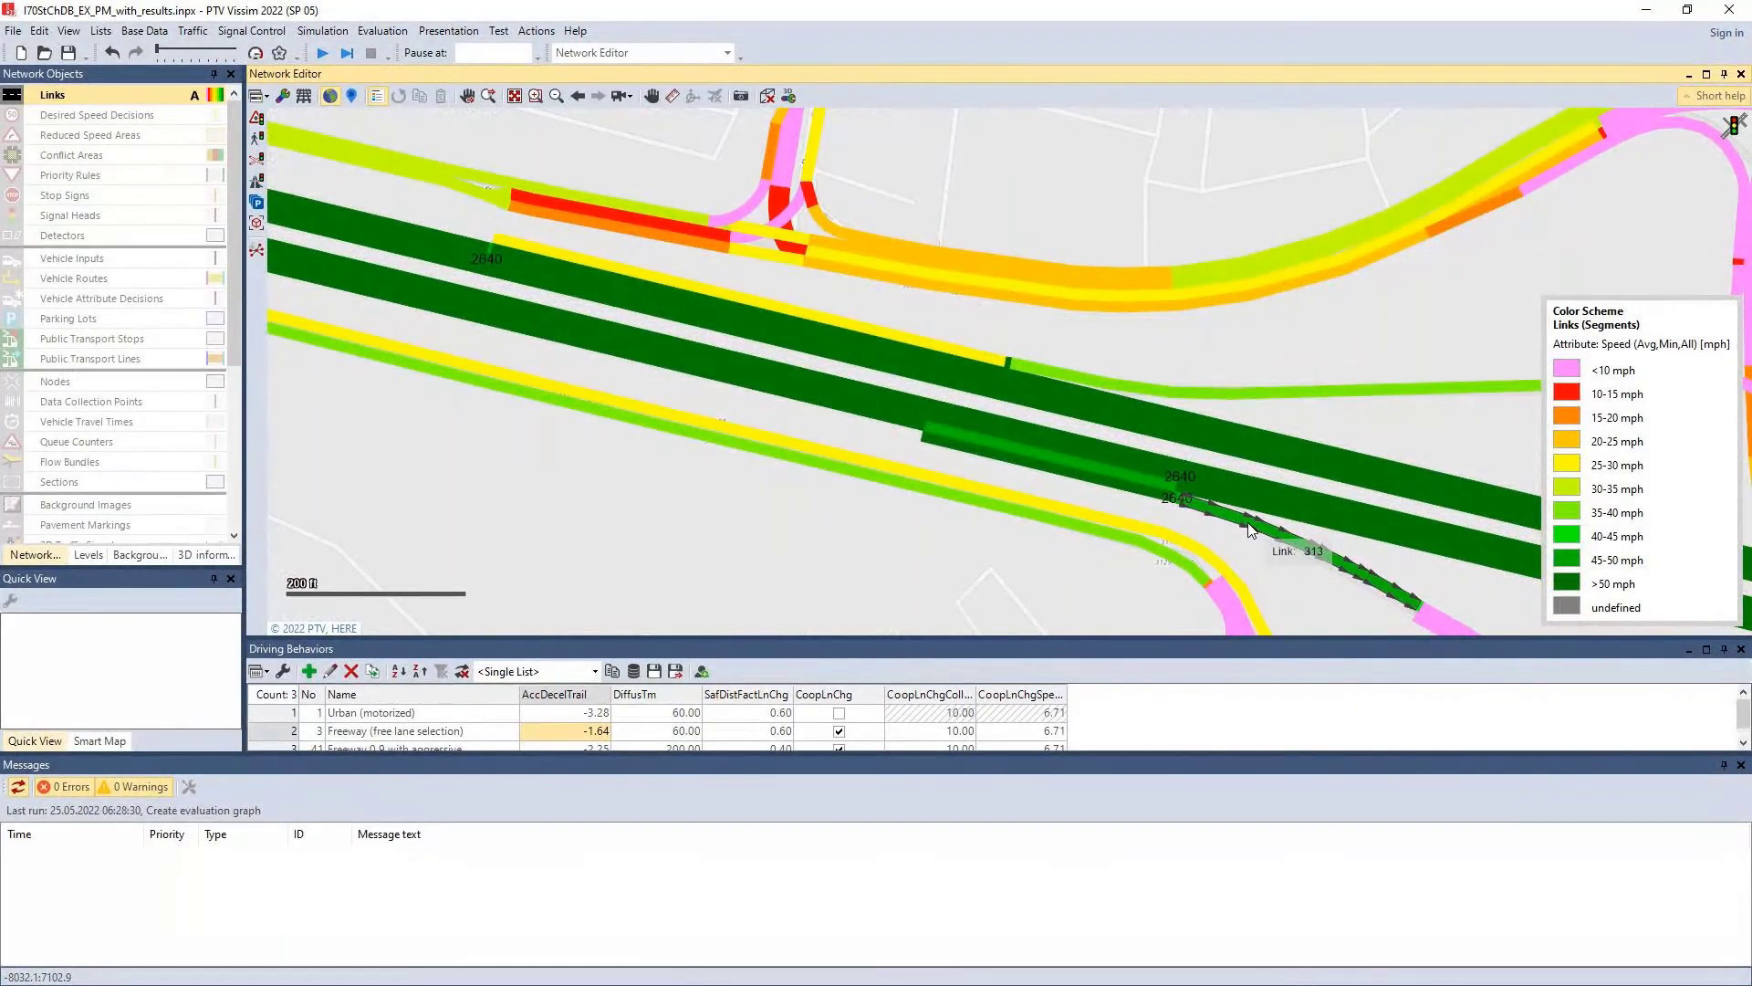
drag(1251, 532, 1334, 495)
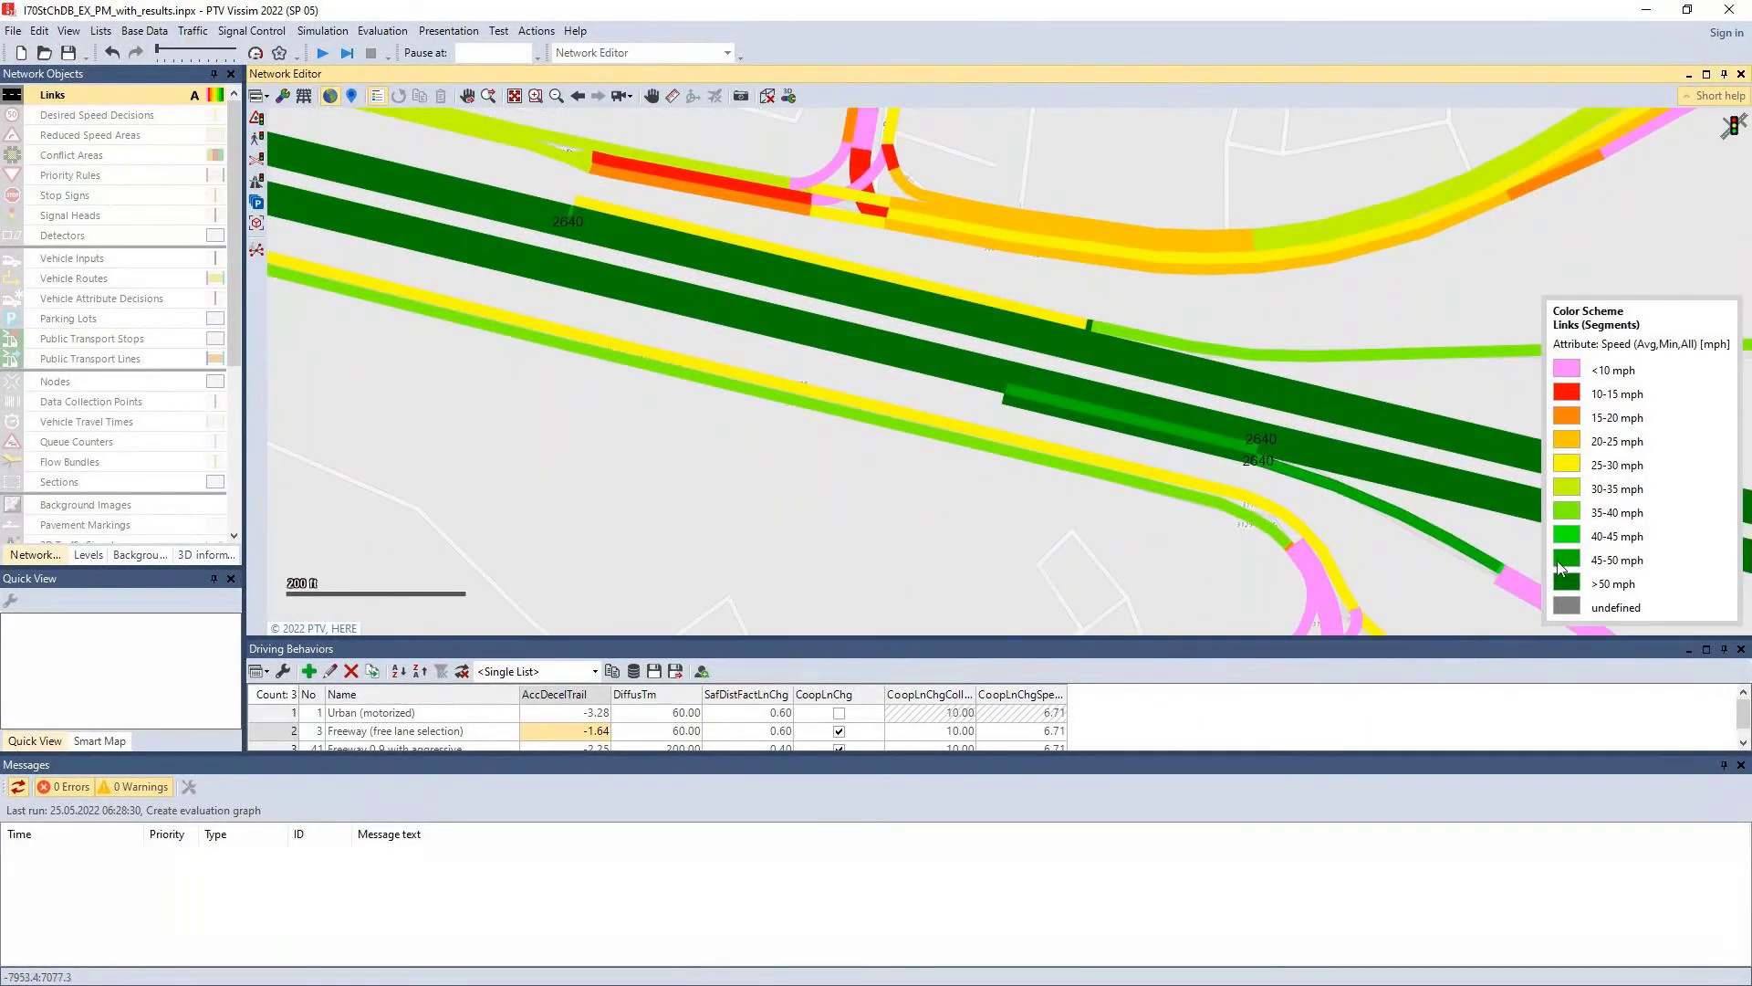
drag(1125, 442, 999, 464)
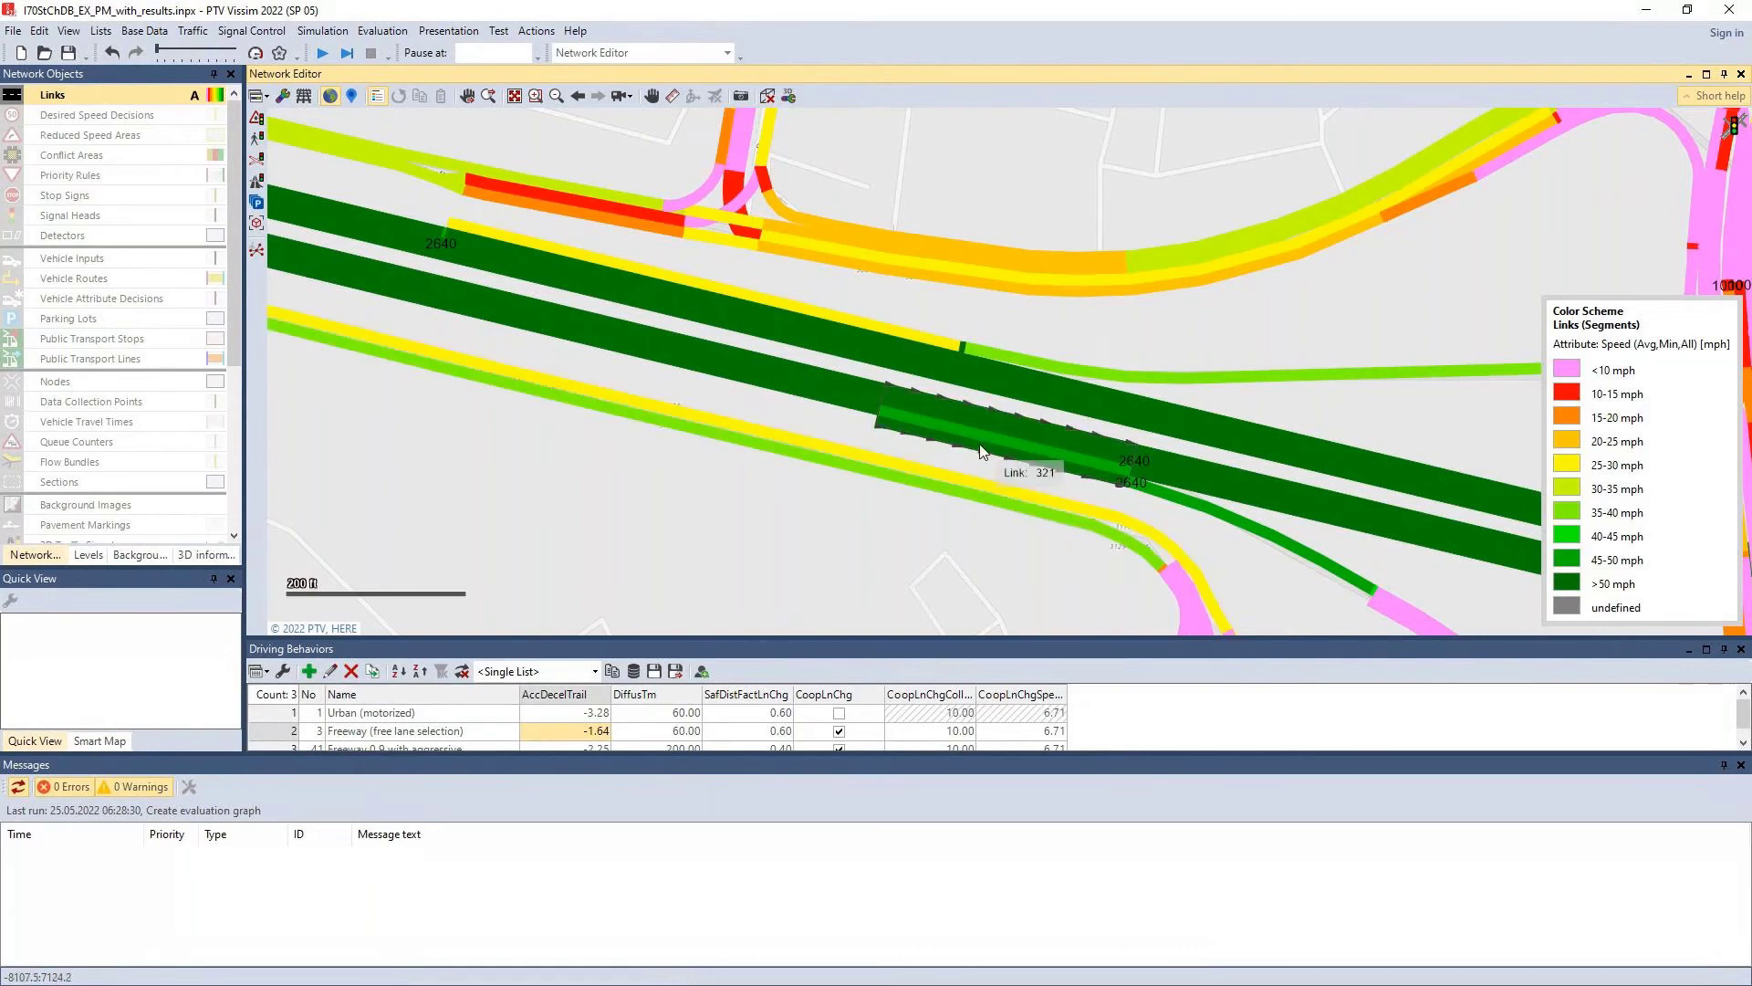
Step: Inspect lane-by-lane segment speeds in the freeway on-ramp merge area on link 232
scroll(894, 431, down, 4)
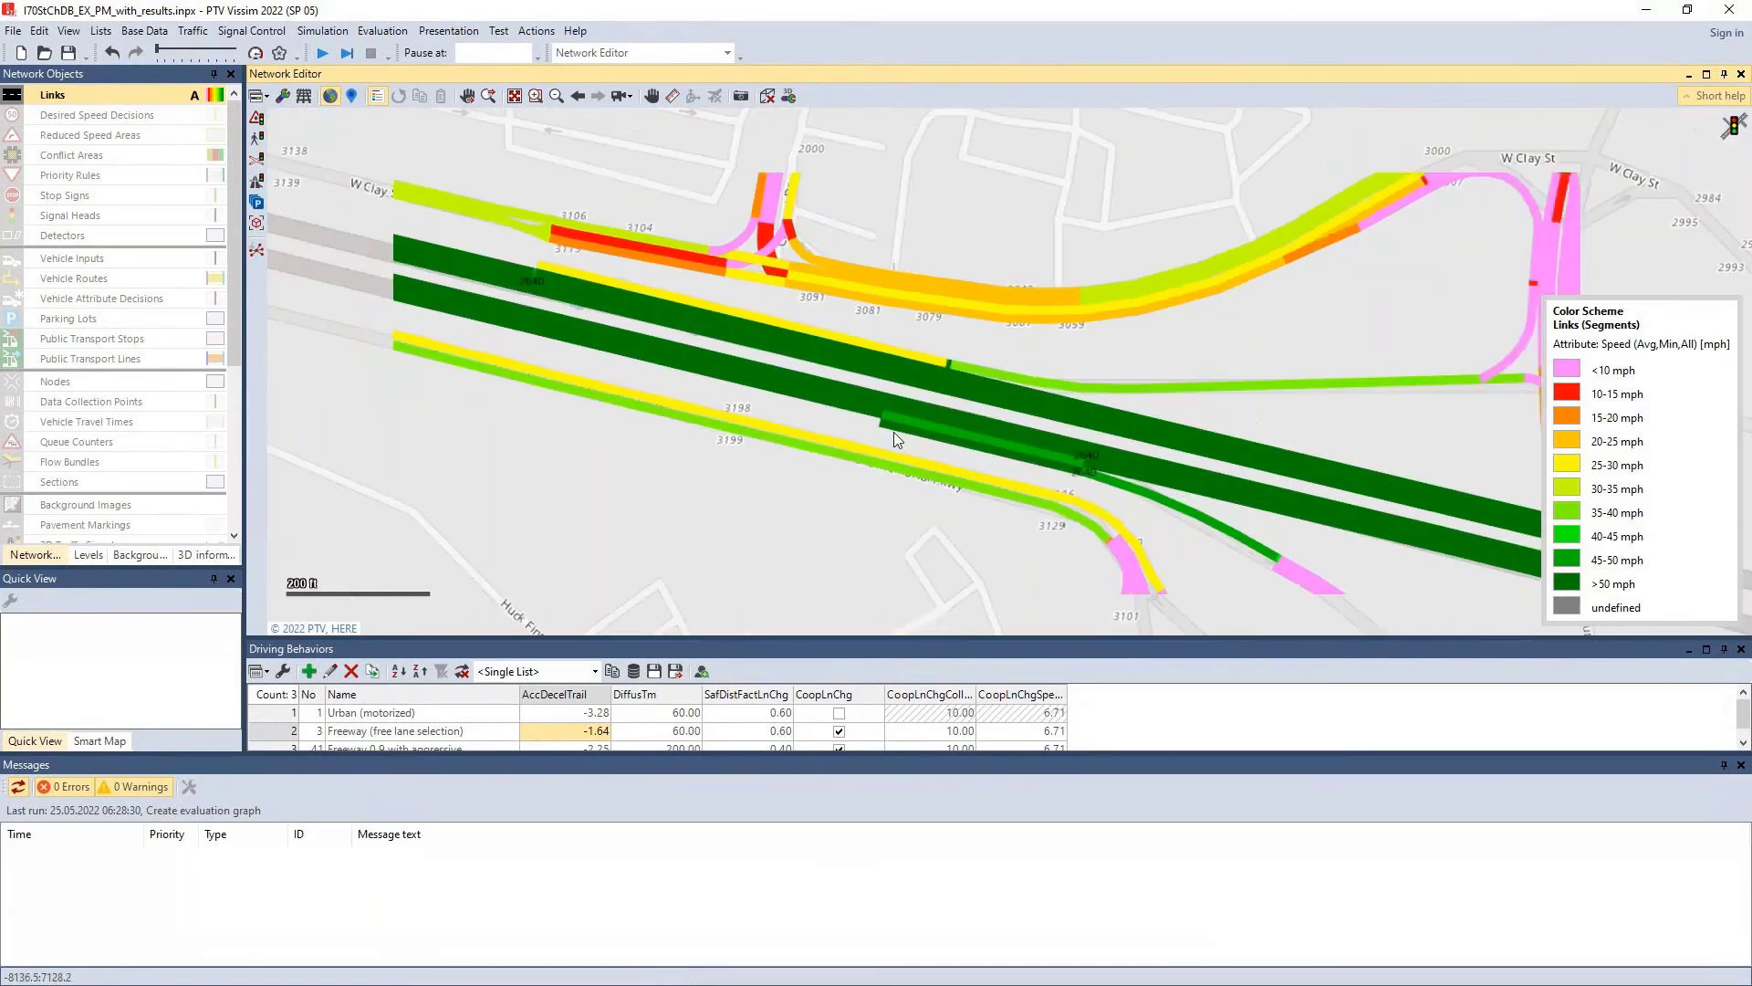
scroll(1312, 539, up, 4)
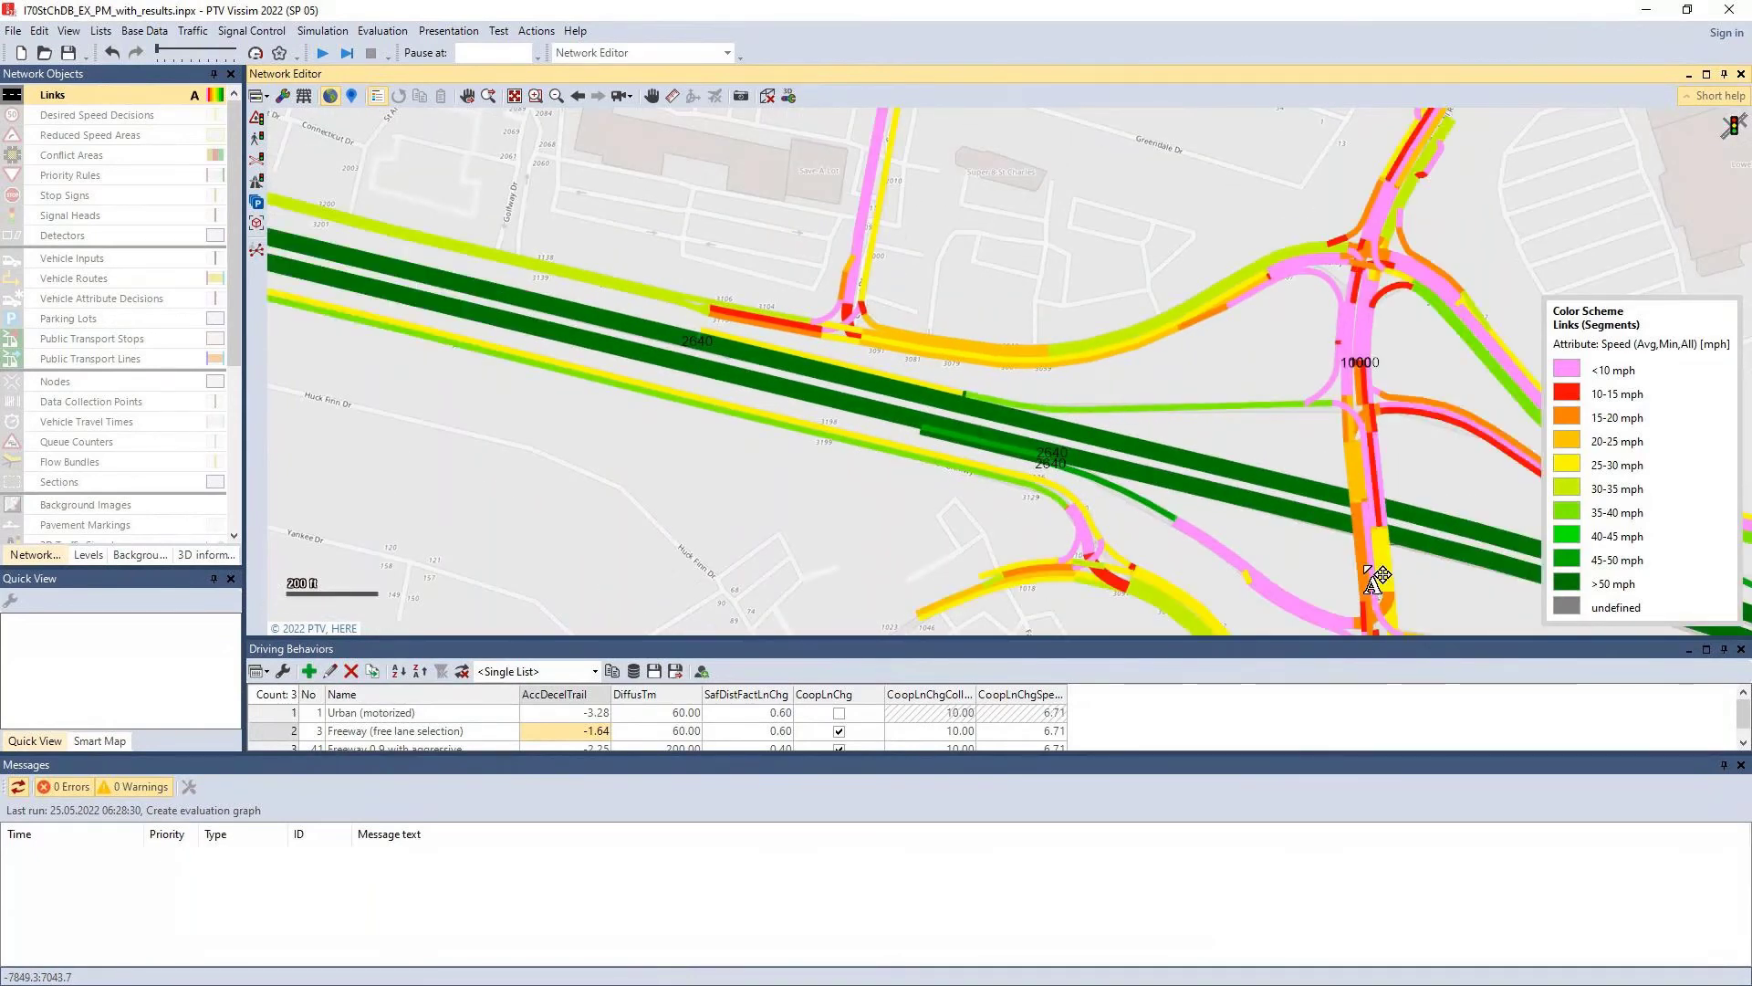
drag(1045, 443, 1280, 546)
scroll(1177, 524, up, 3)
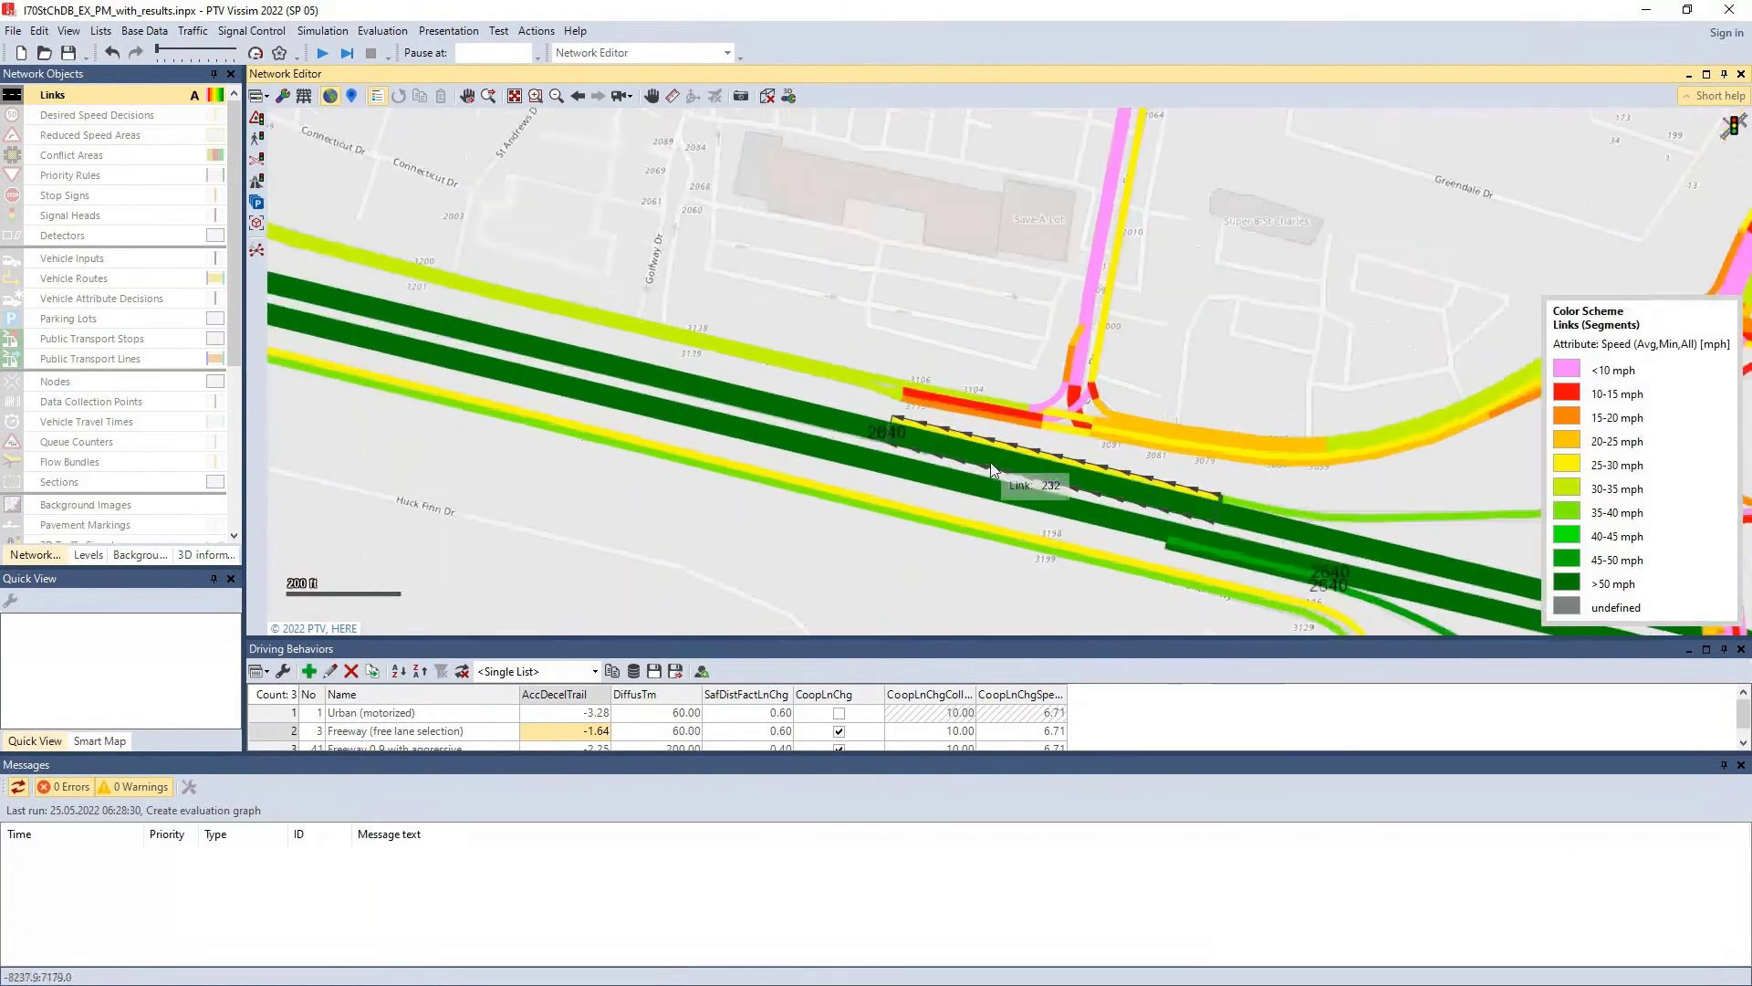
scroll(1184, 529, up, 1)
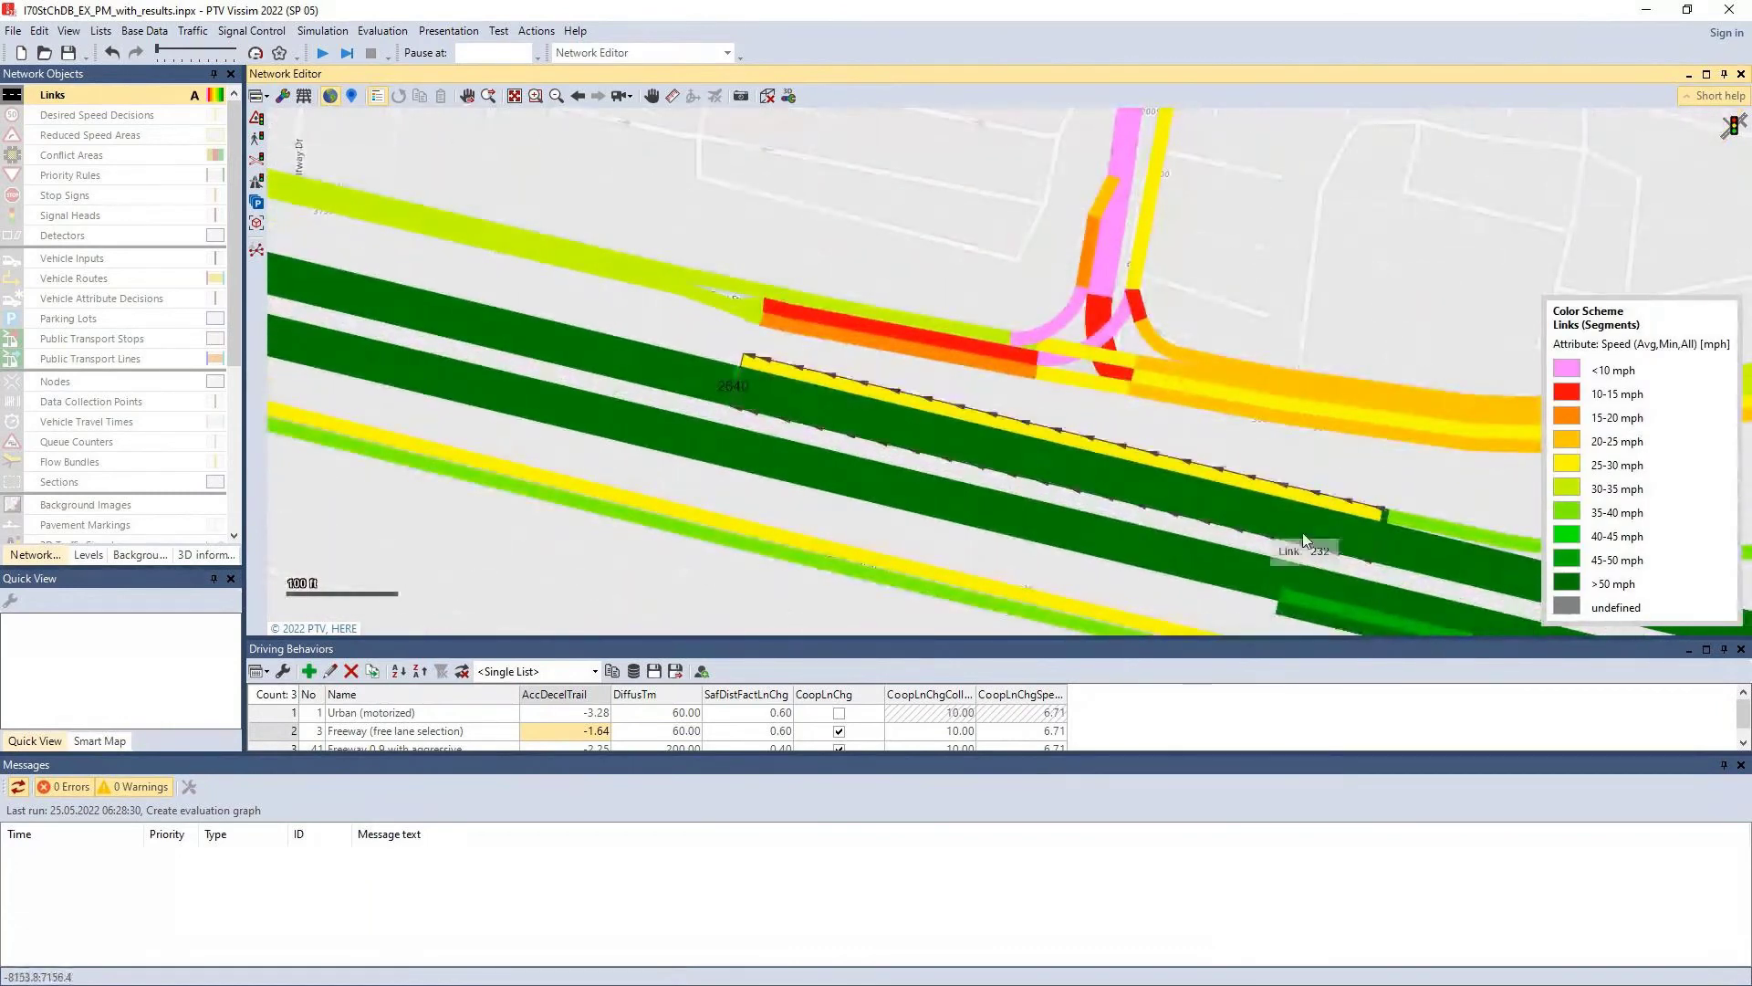
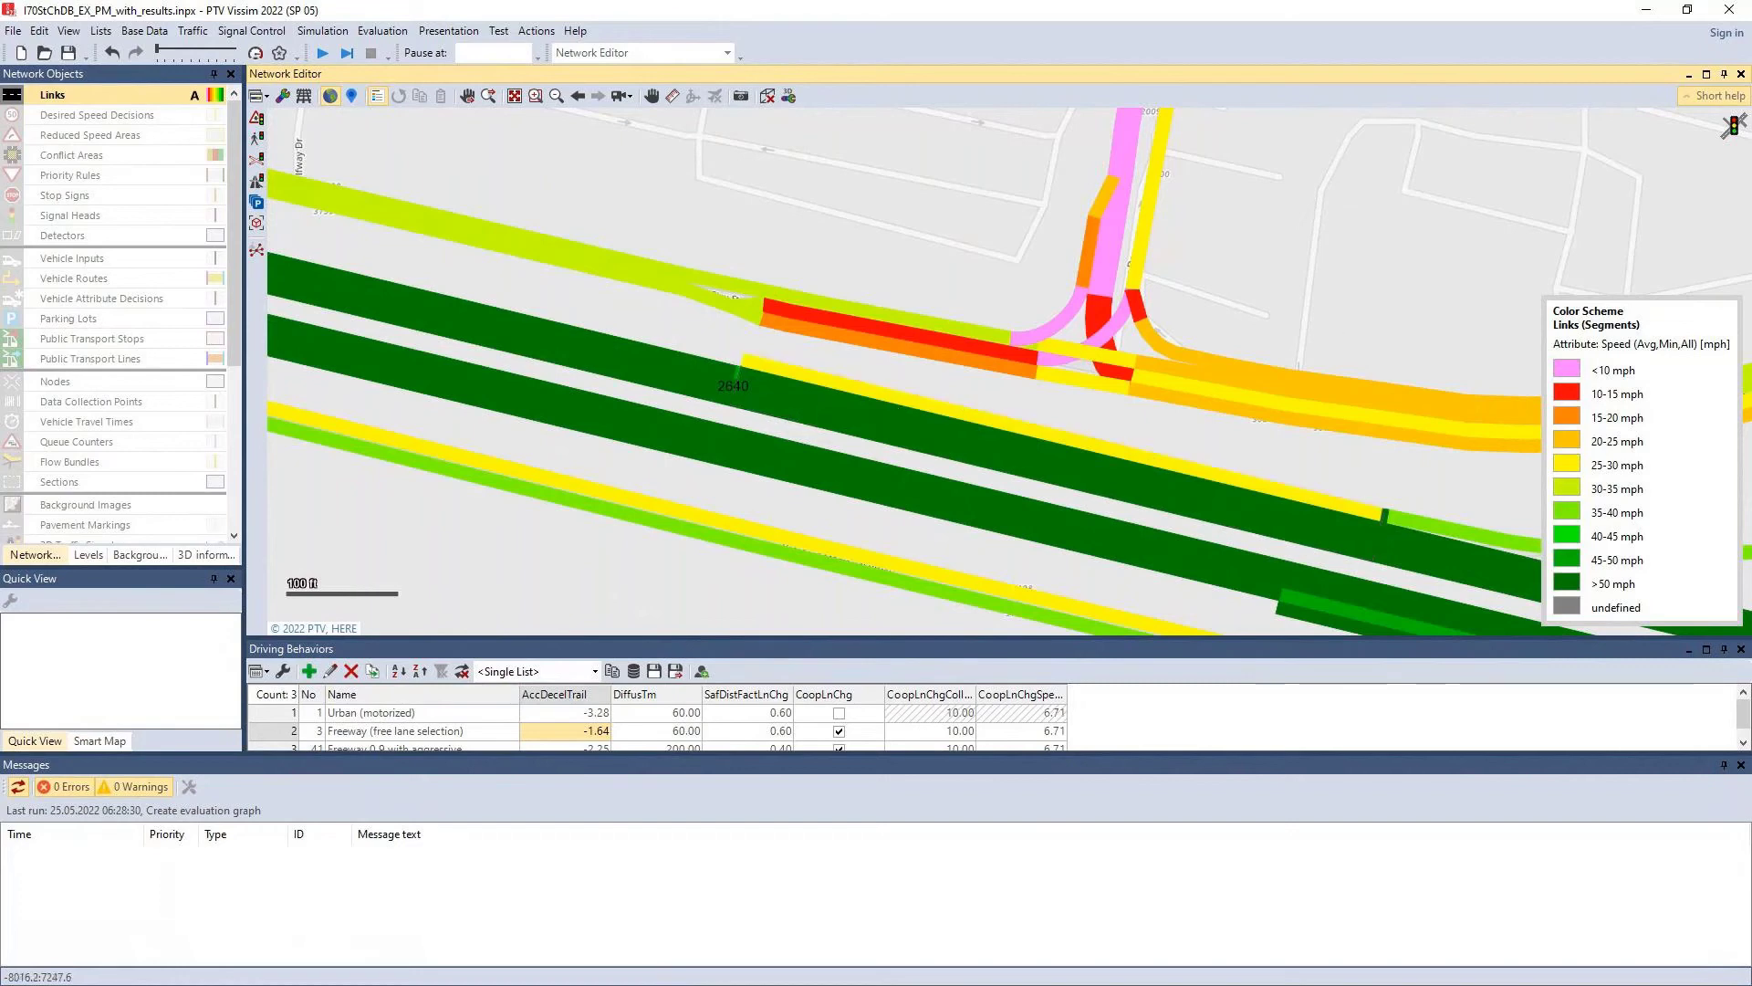
drag(1751, 559, 424, 377)
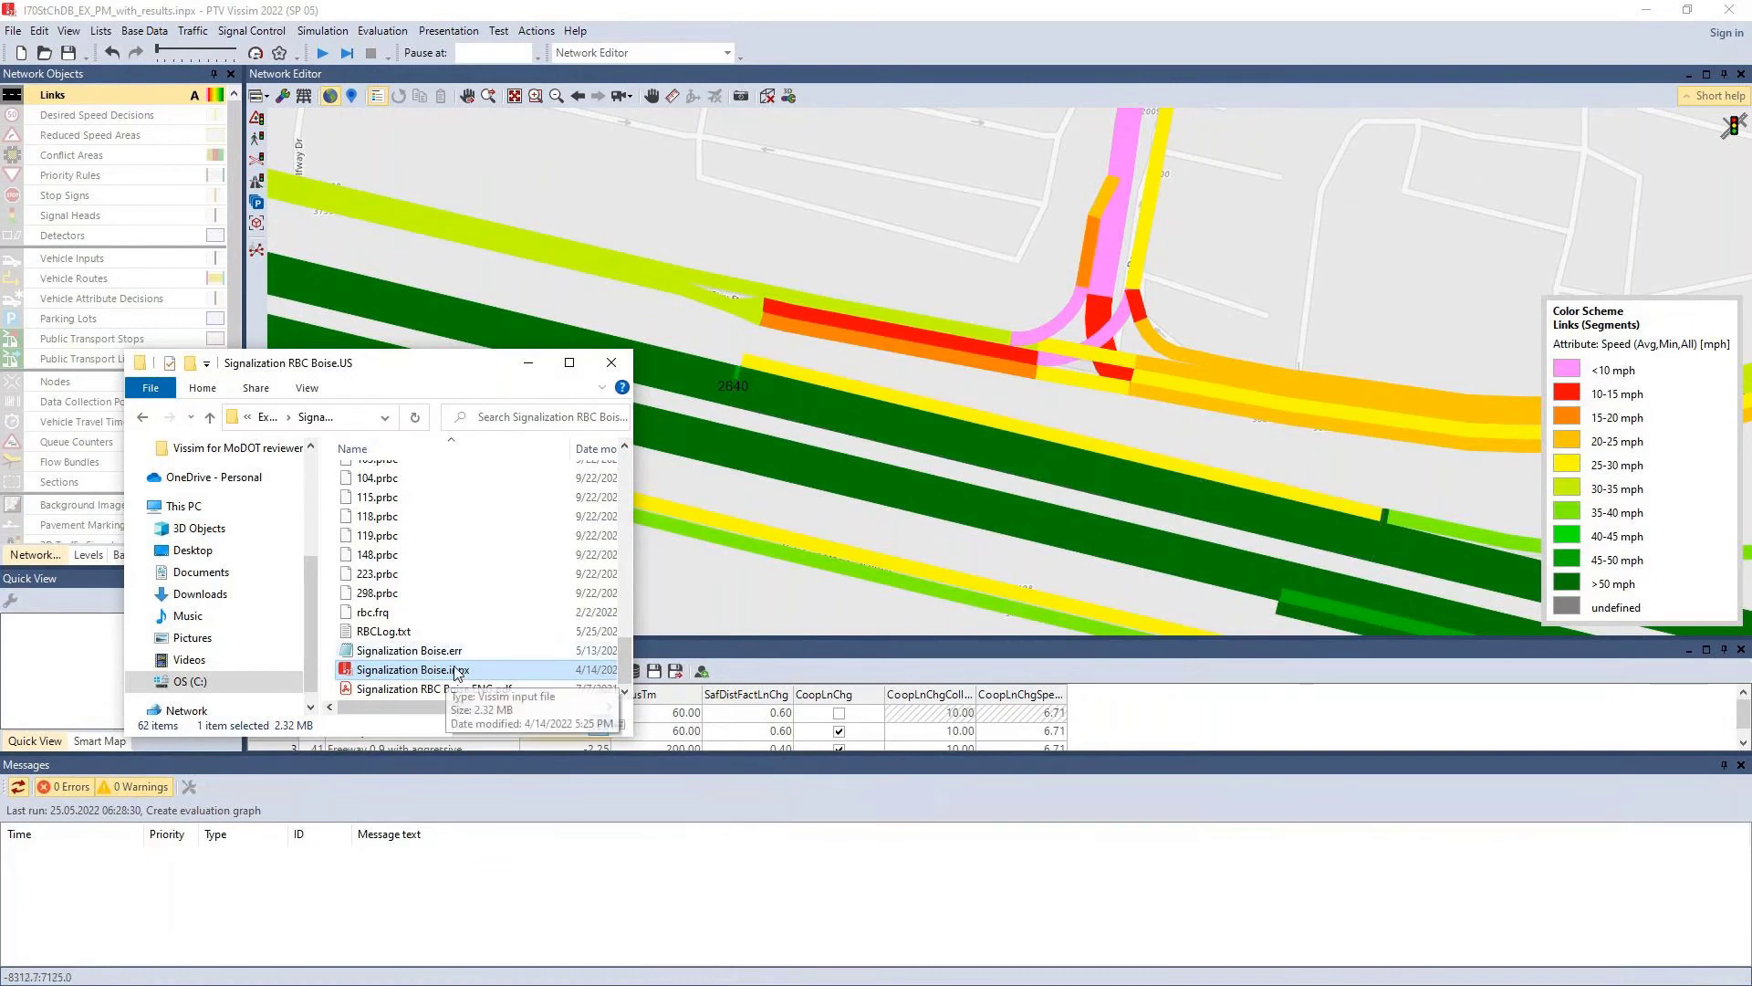
scroll(450, 543, up, 5)
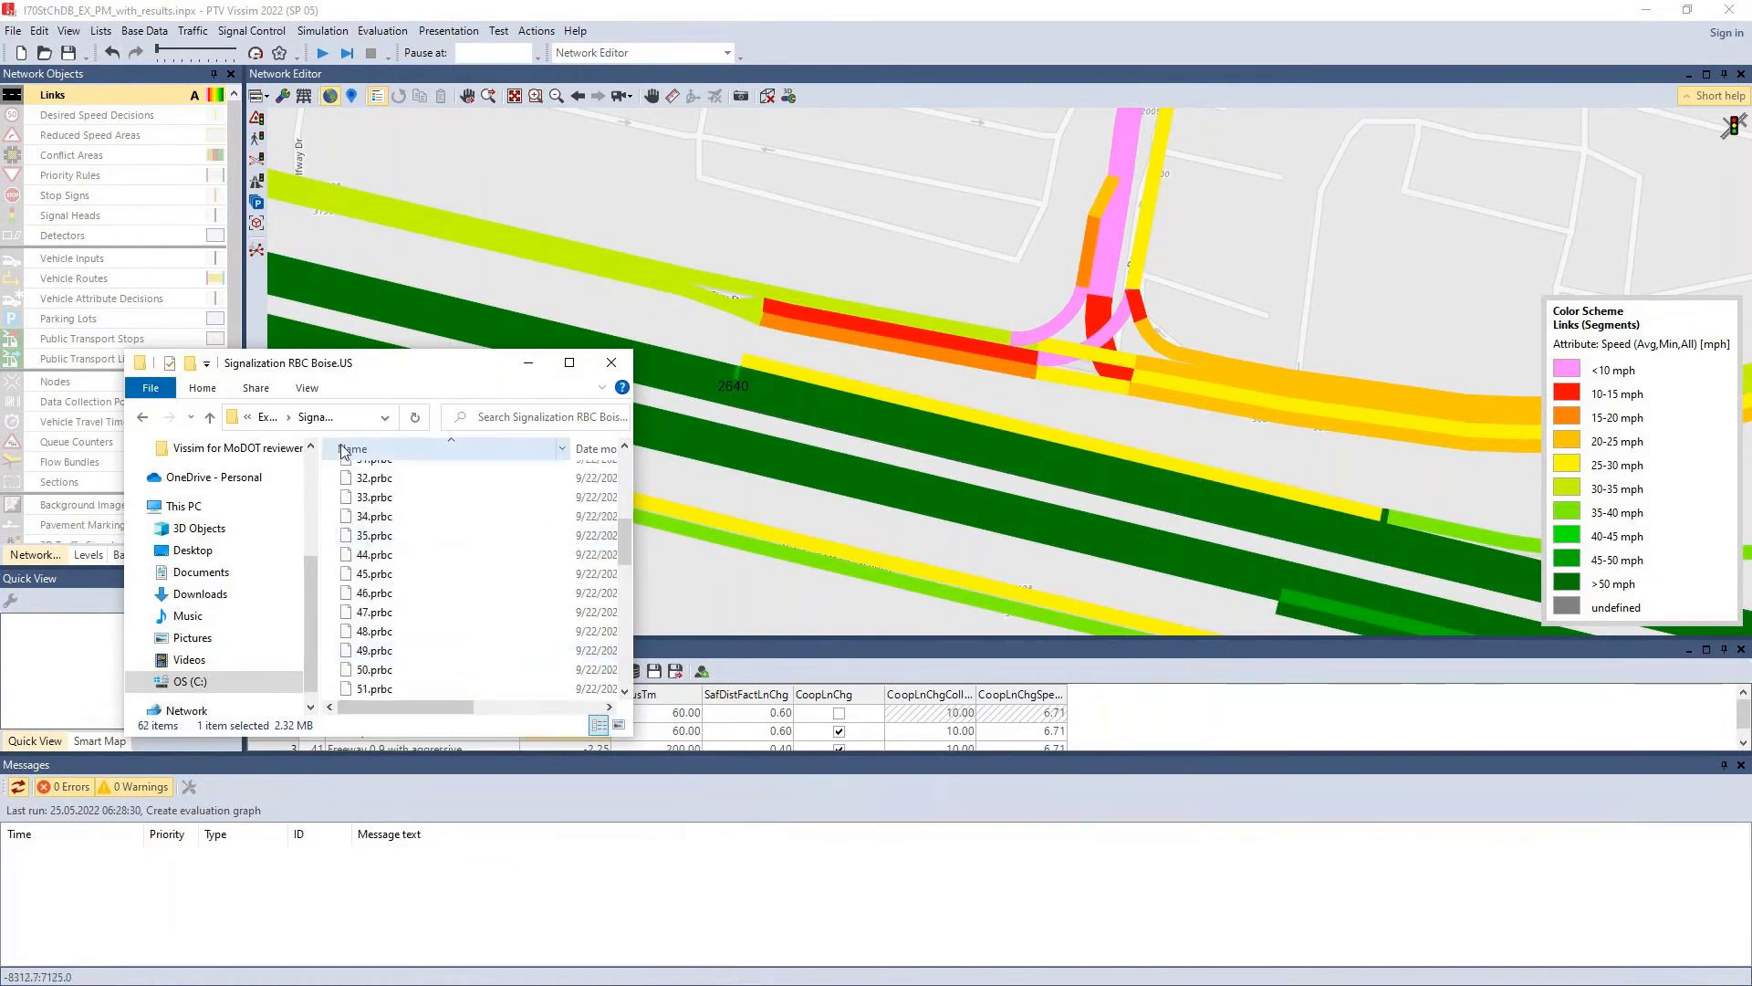
click(611, 362)
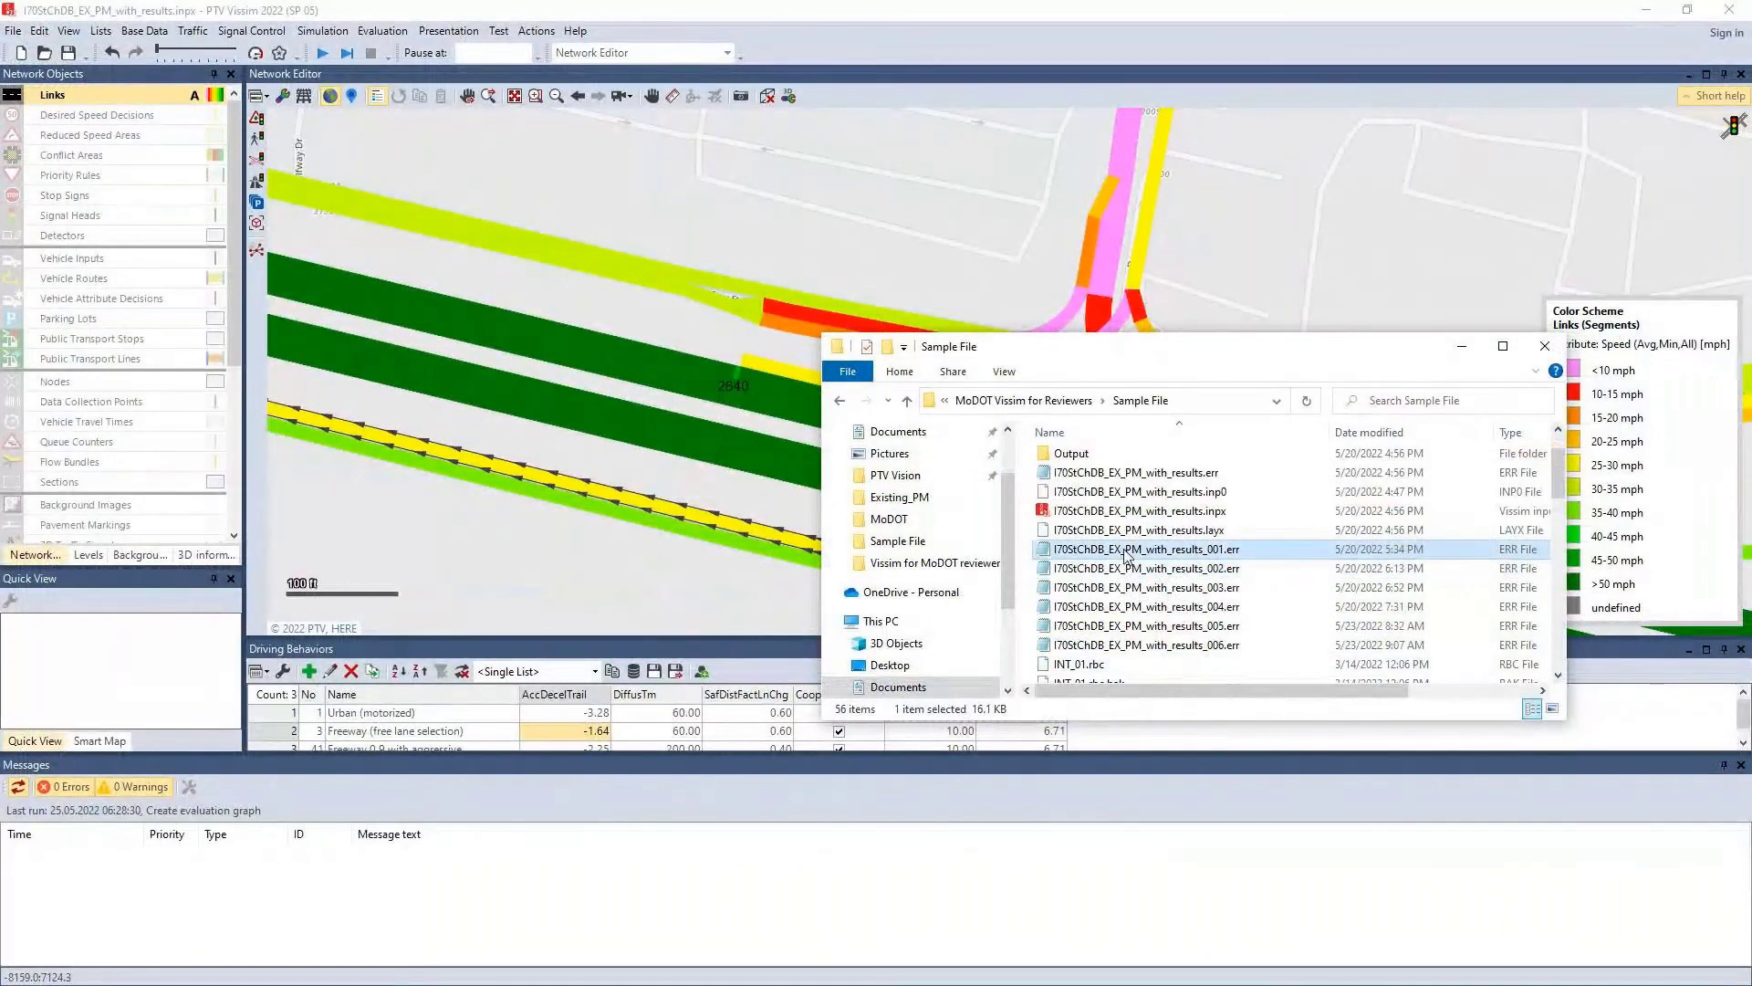
Step: Open the error file I70StChDB_EX_PM_with_results_001.err and review its warnings about vehicles removed while waiting for a lane change
double_click(1129, 556)
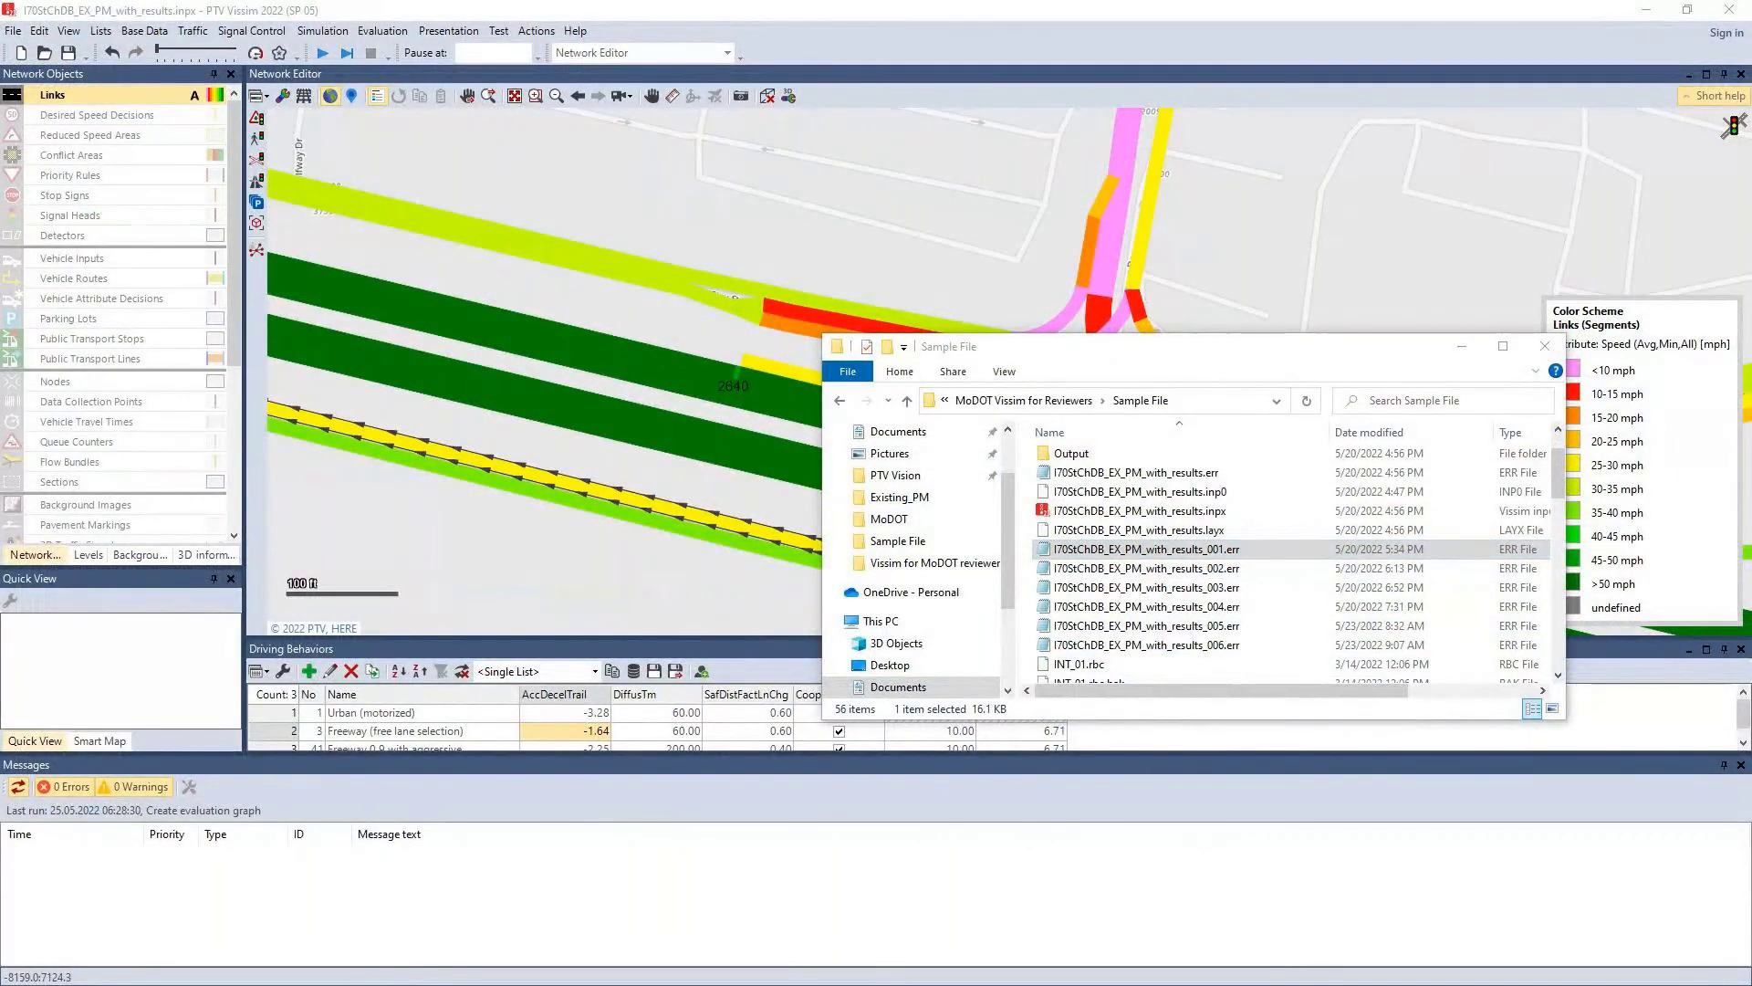
scroll(790, 551, down, 10)
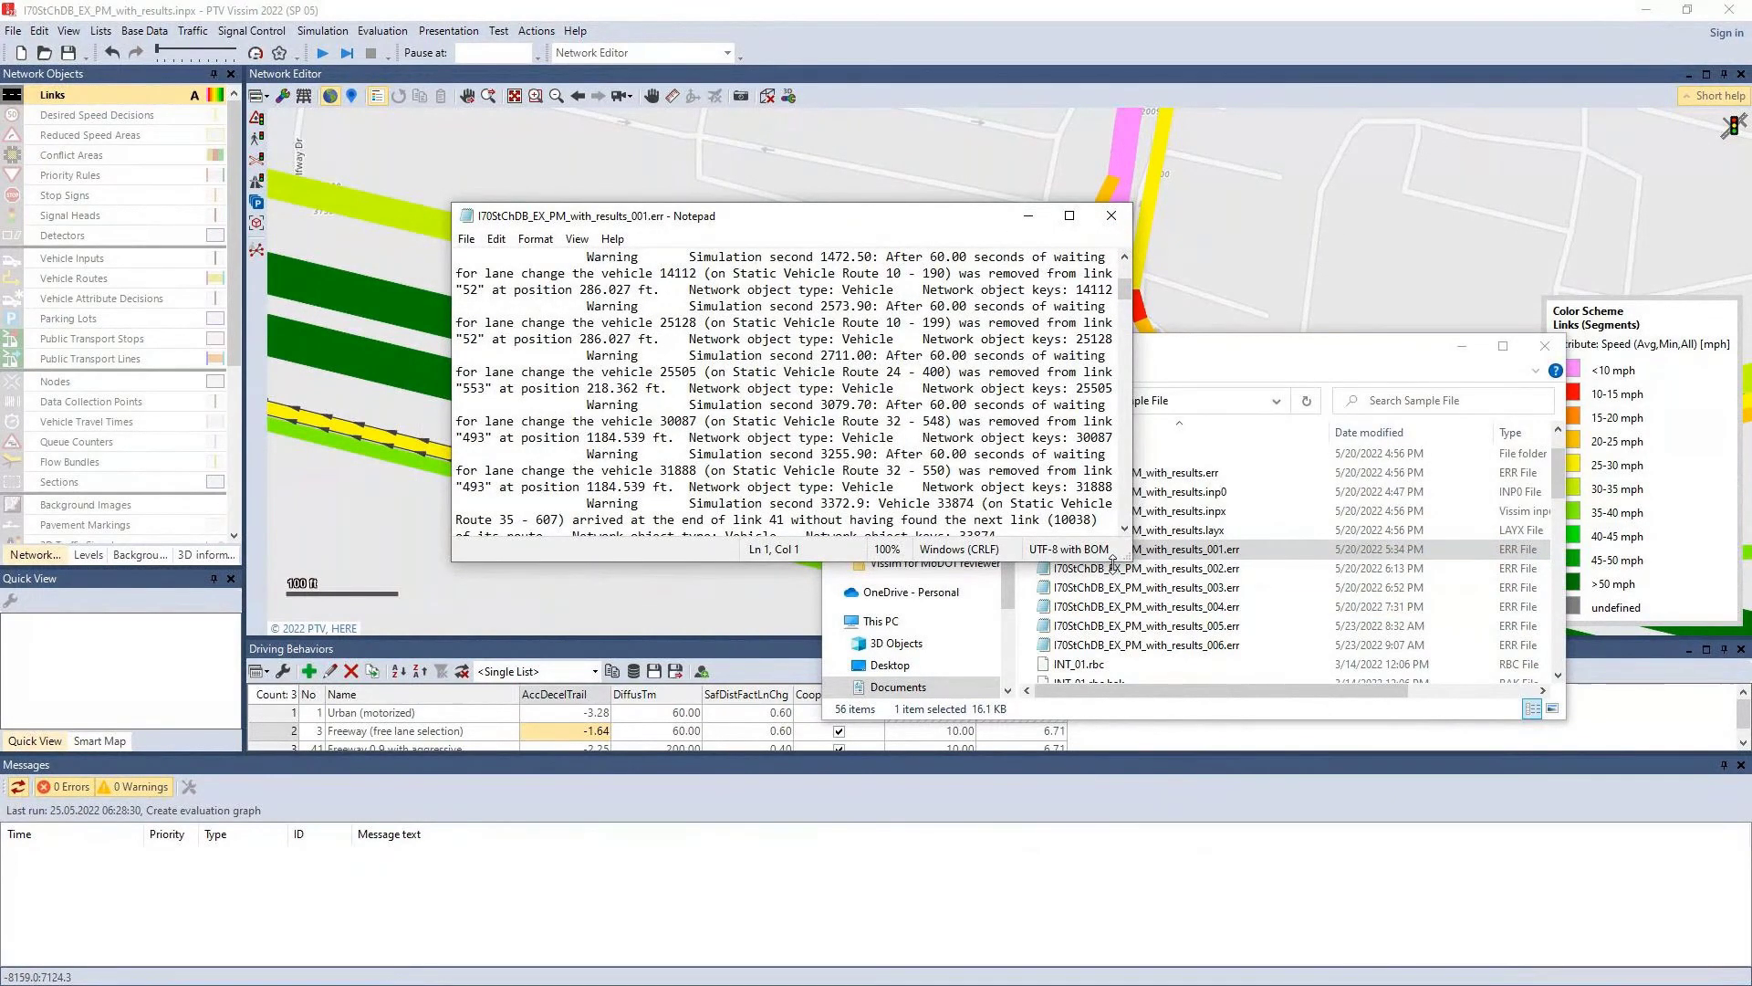
drag(1112, 560, 1123, 696)
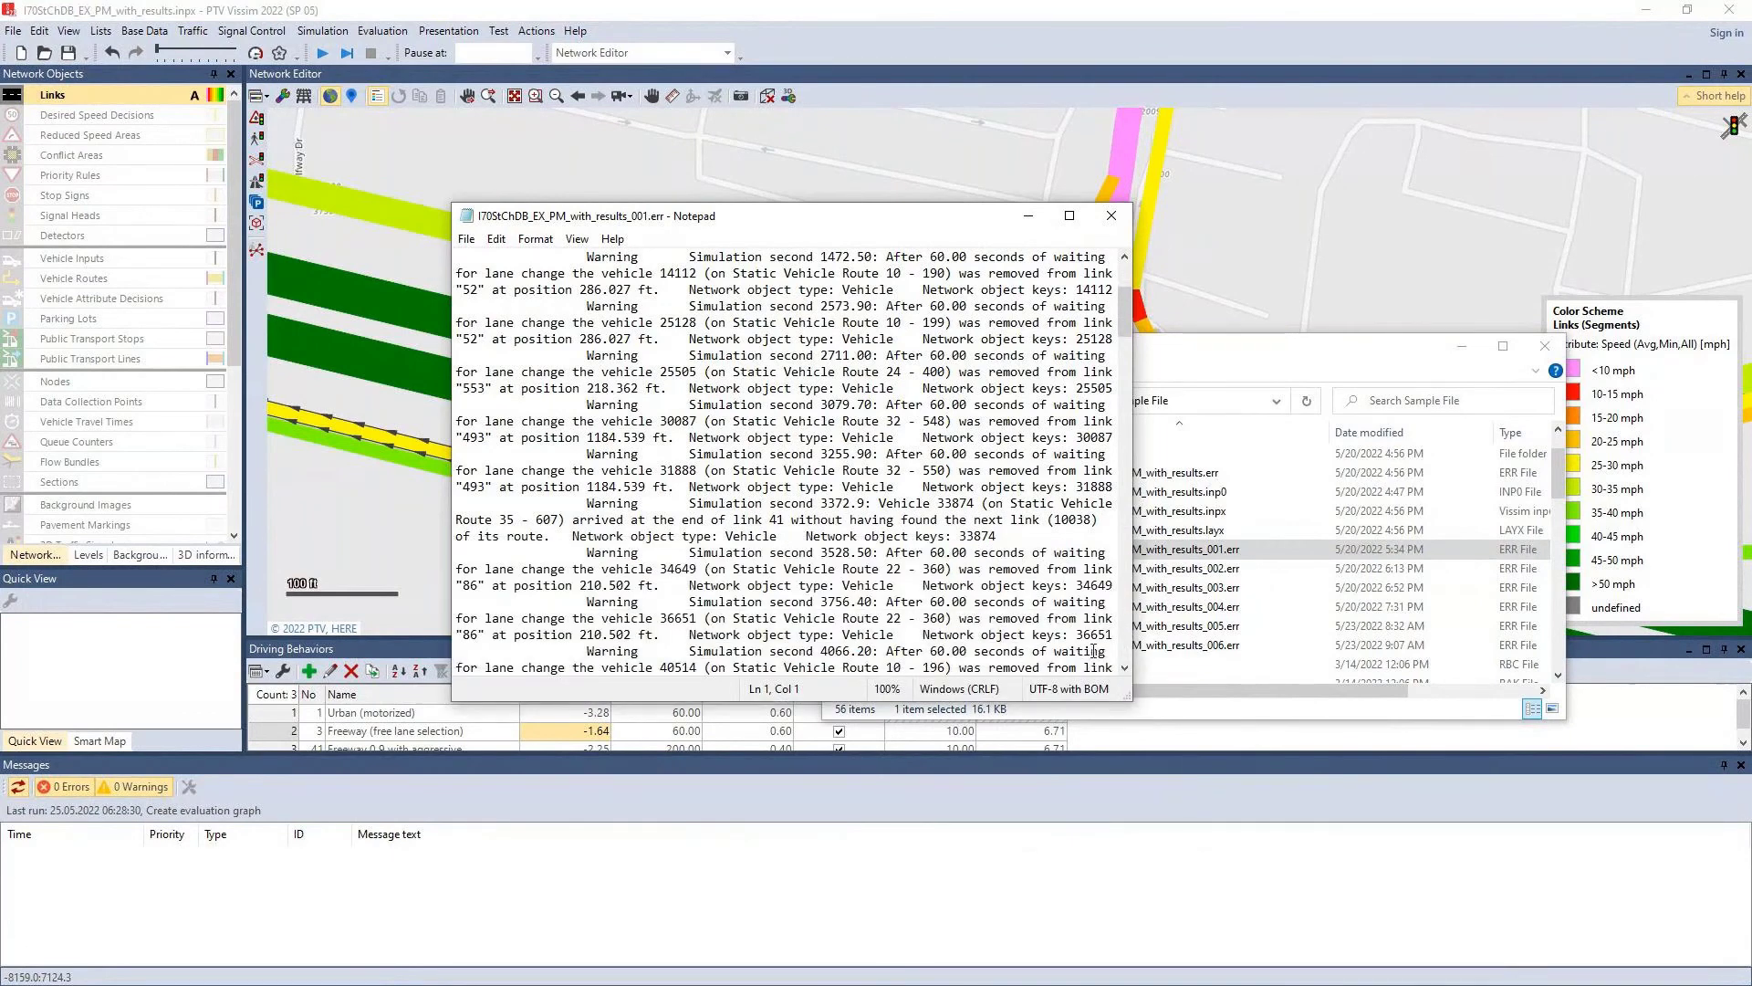
scroll(1113, 644, down, 13)
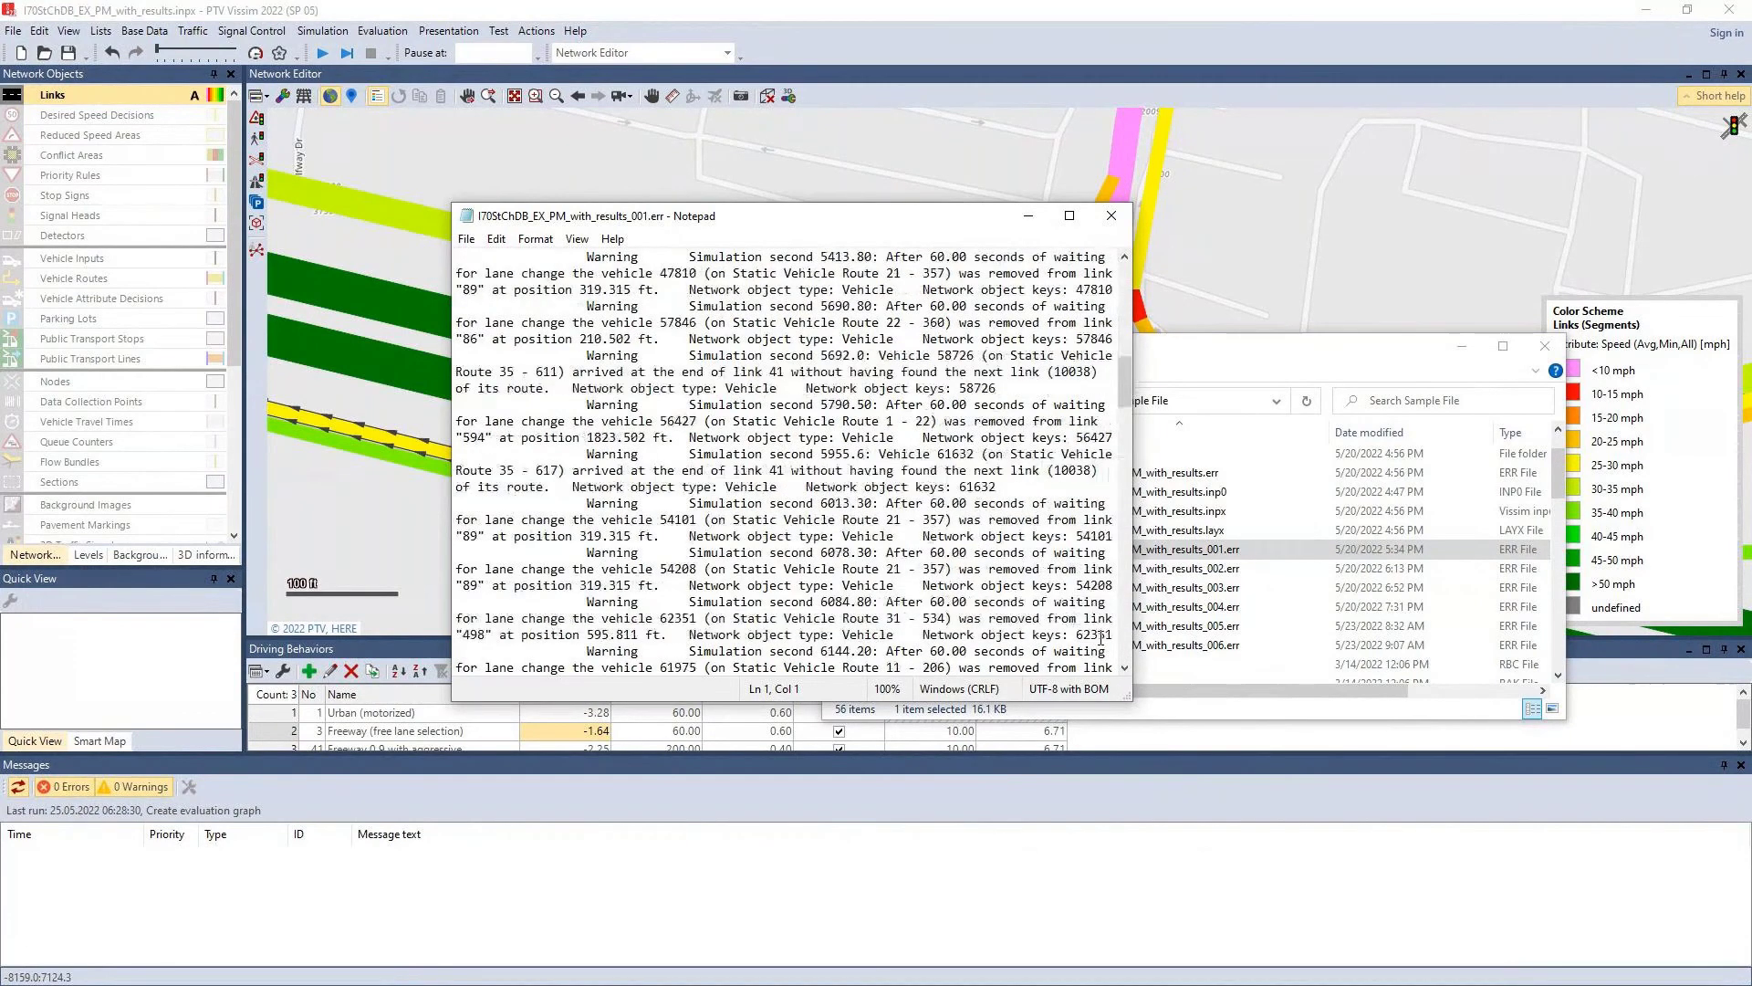
scroll(1100, 638, down, 8)
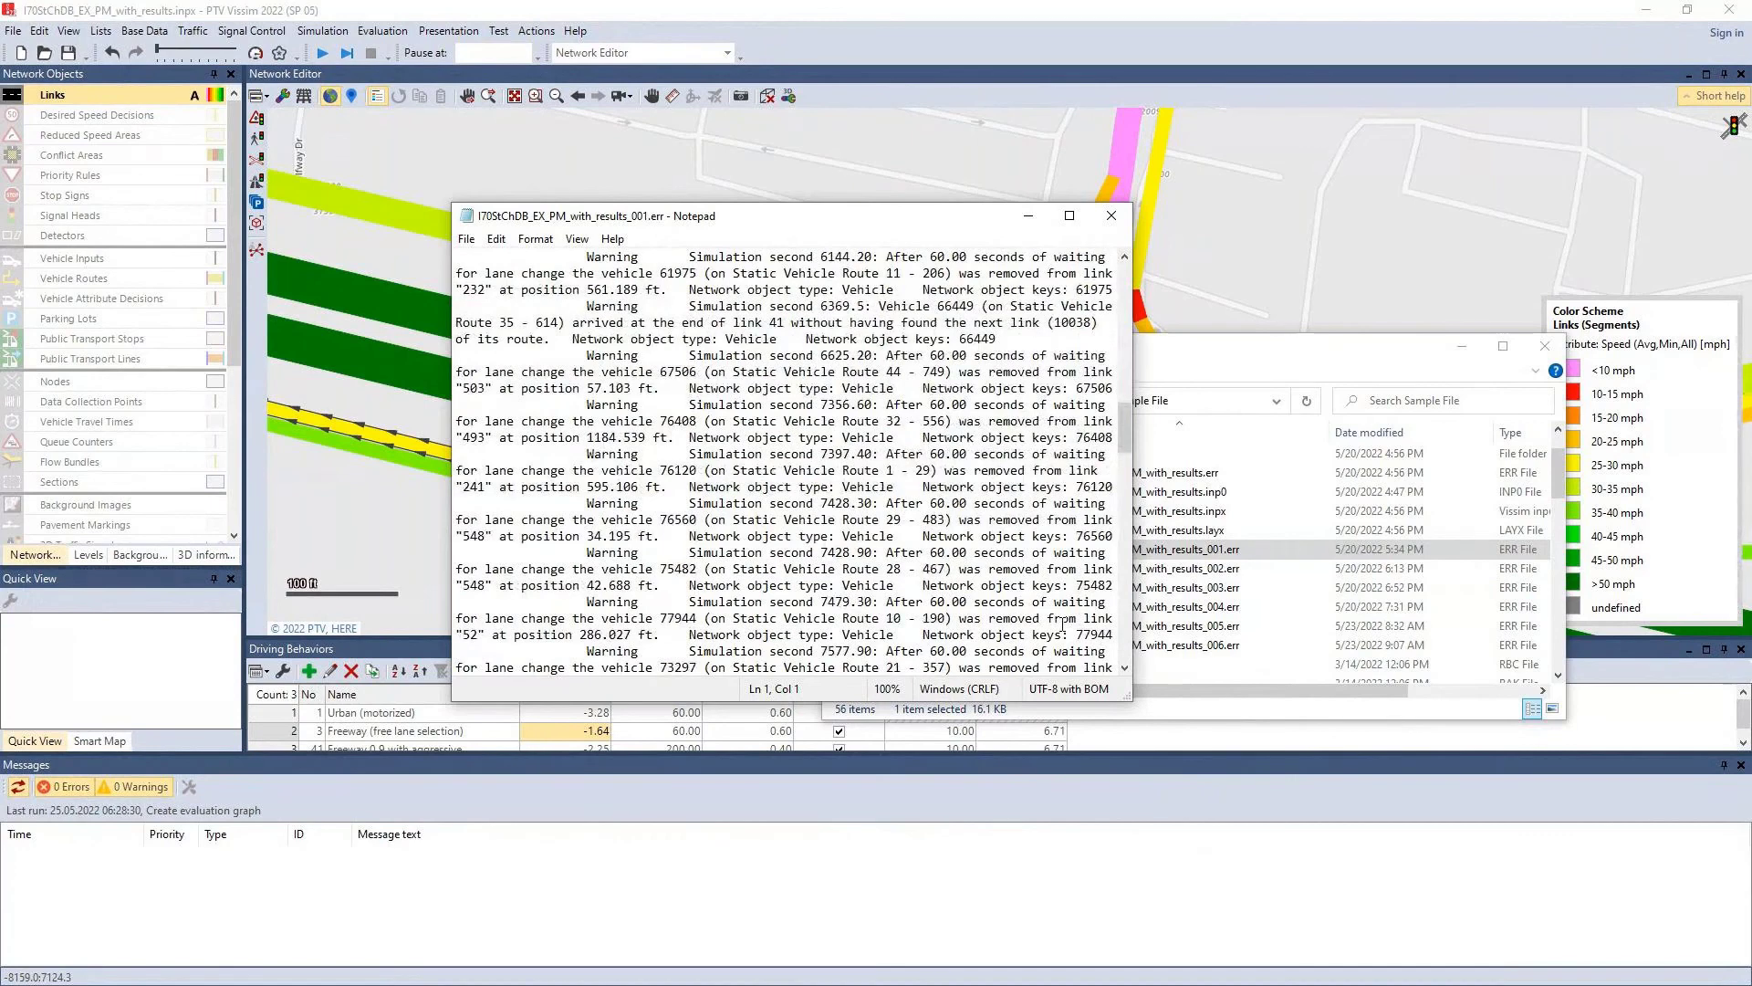
scroll(1063, 626, down, 18)
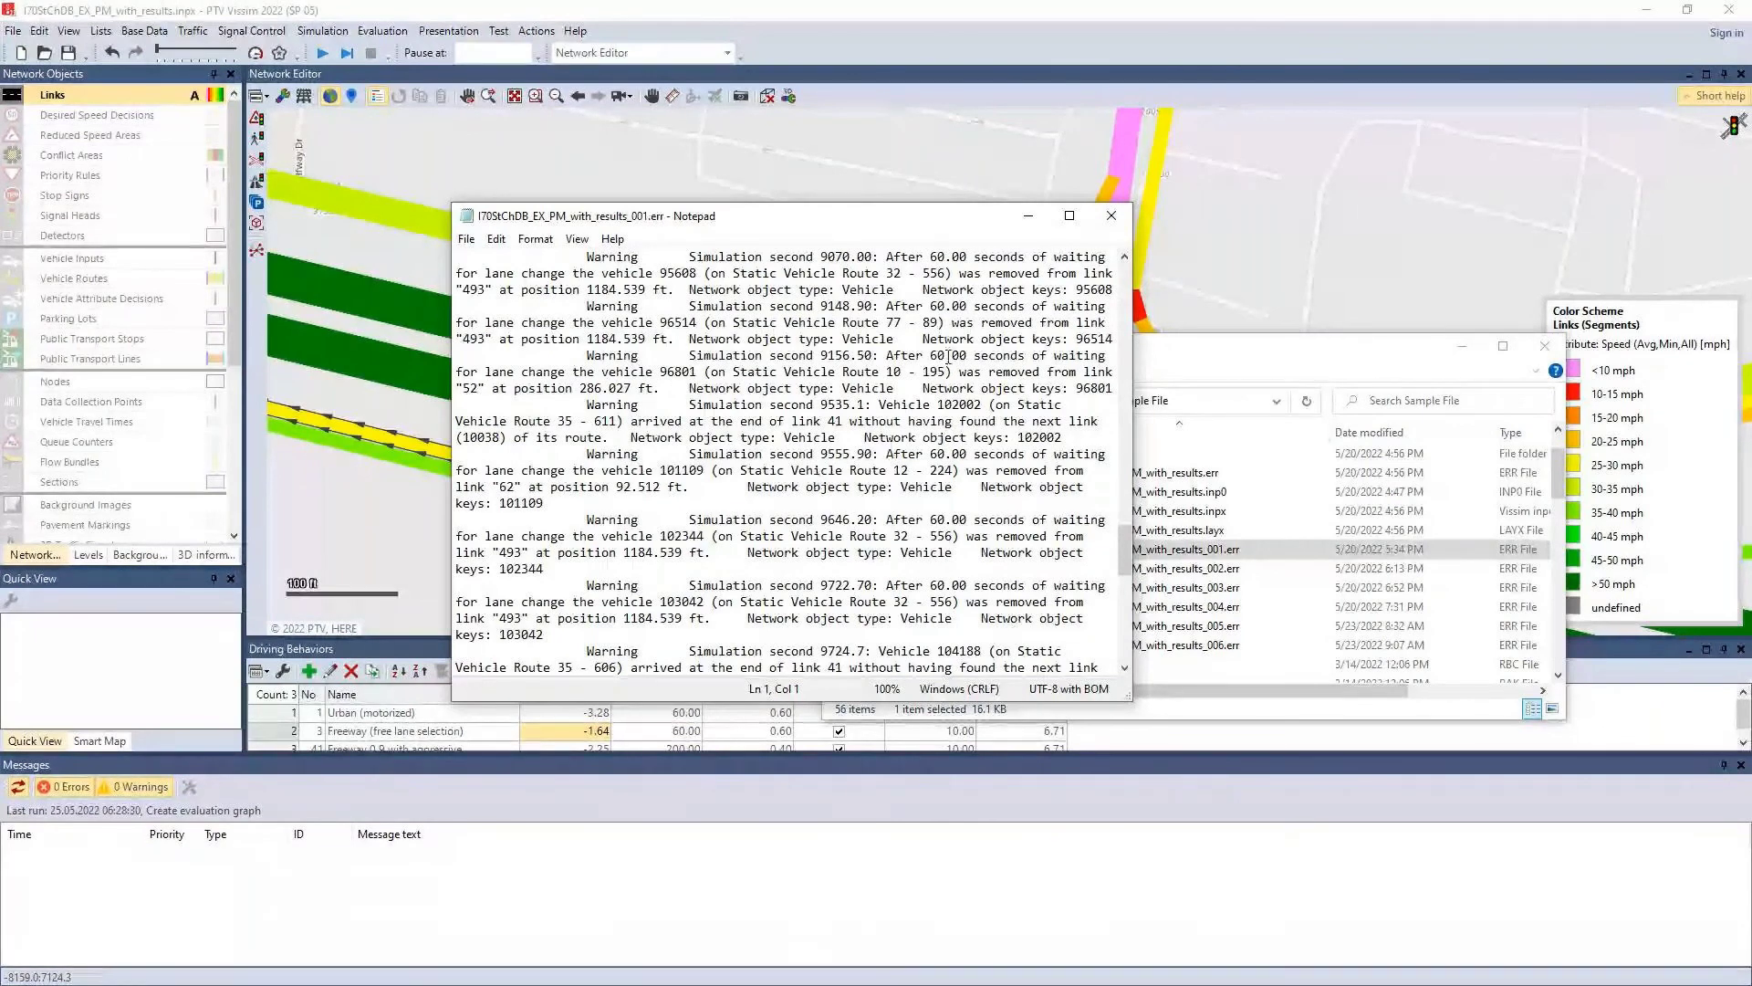
Step: Search the error file for "link 232" in both directions, then close it
right_click(888, 394)
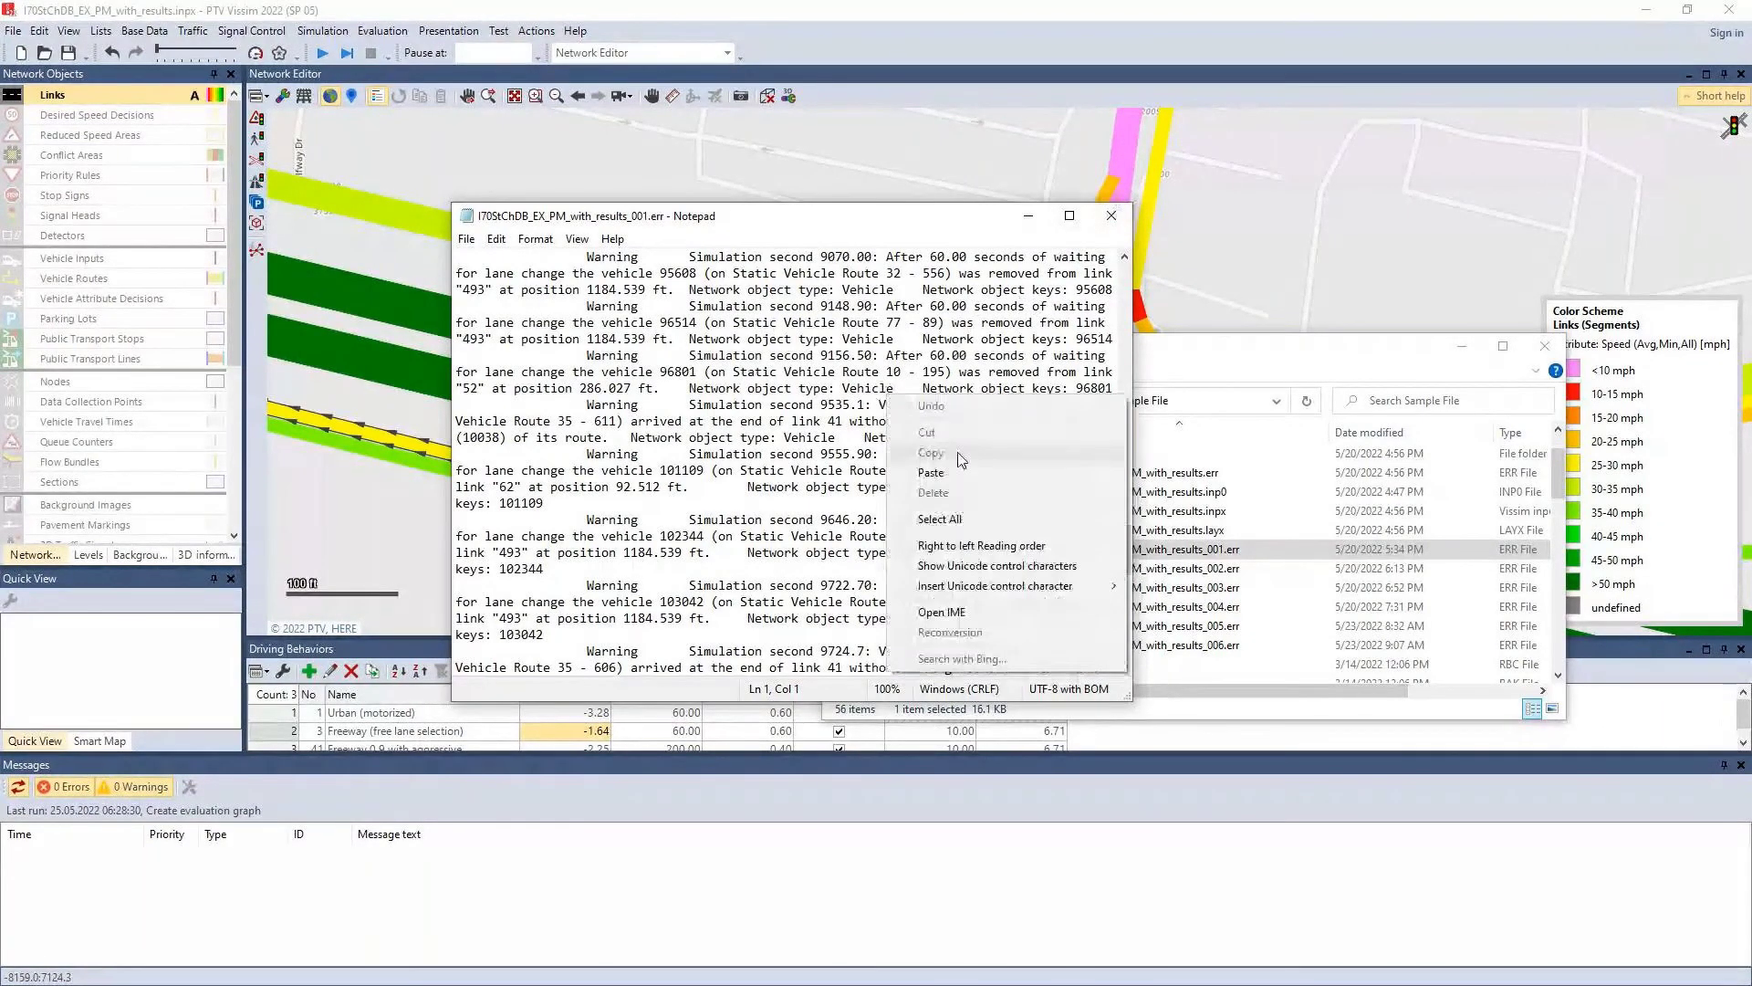
click(815, 469)
key(ctrl+f)
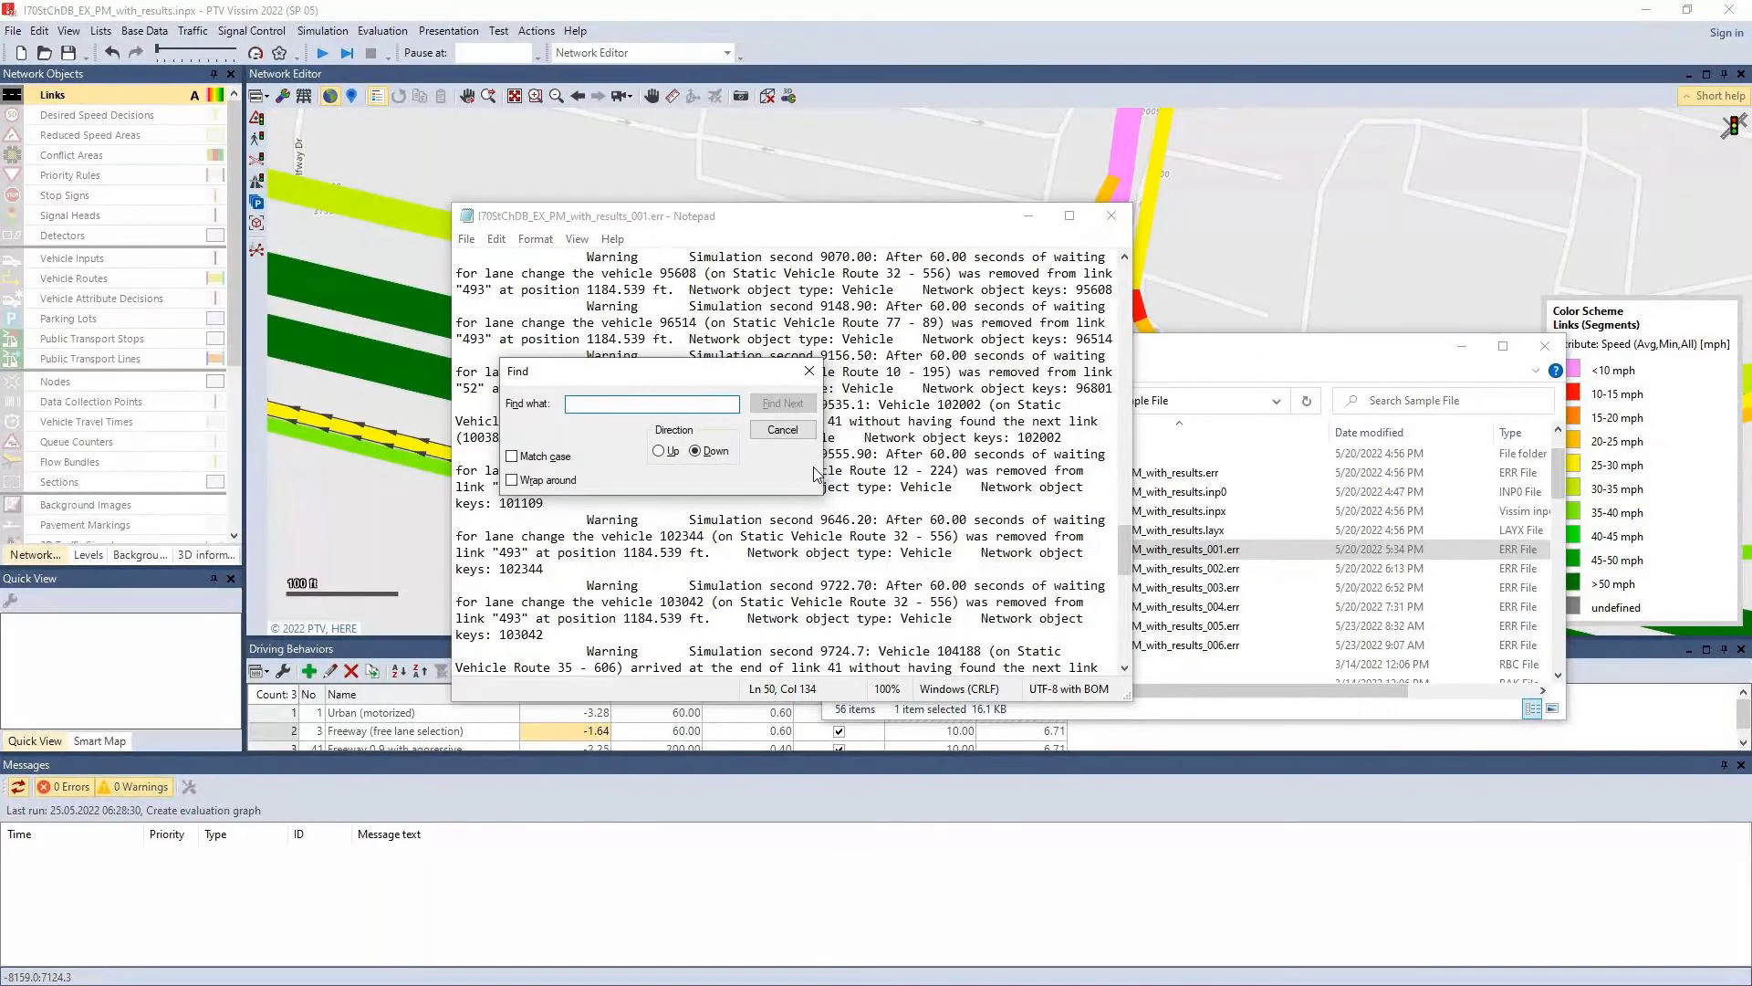
text(link 232)
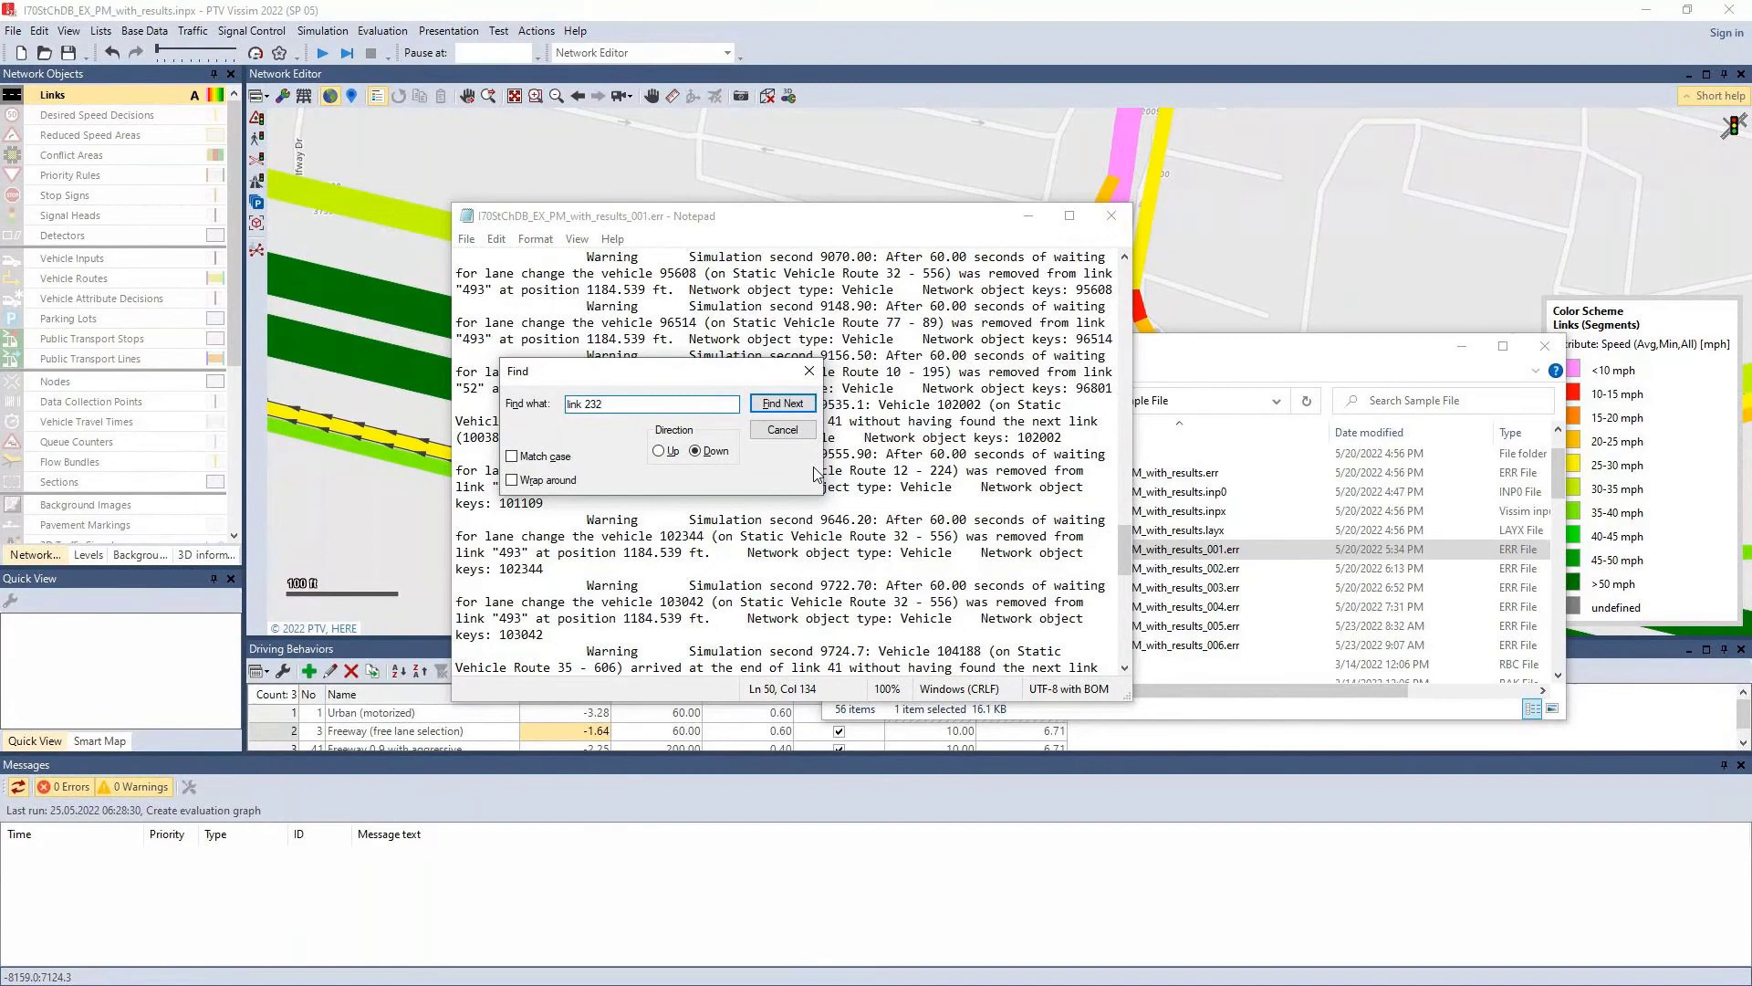
click(782, 404)
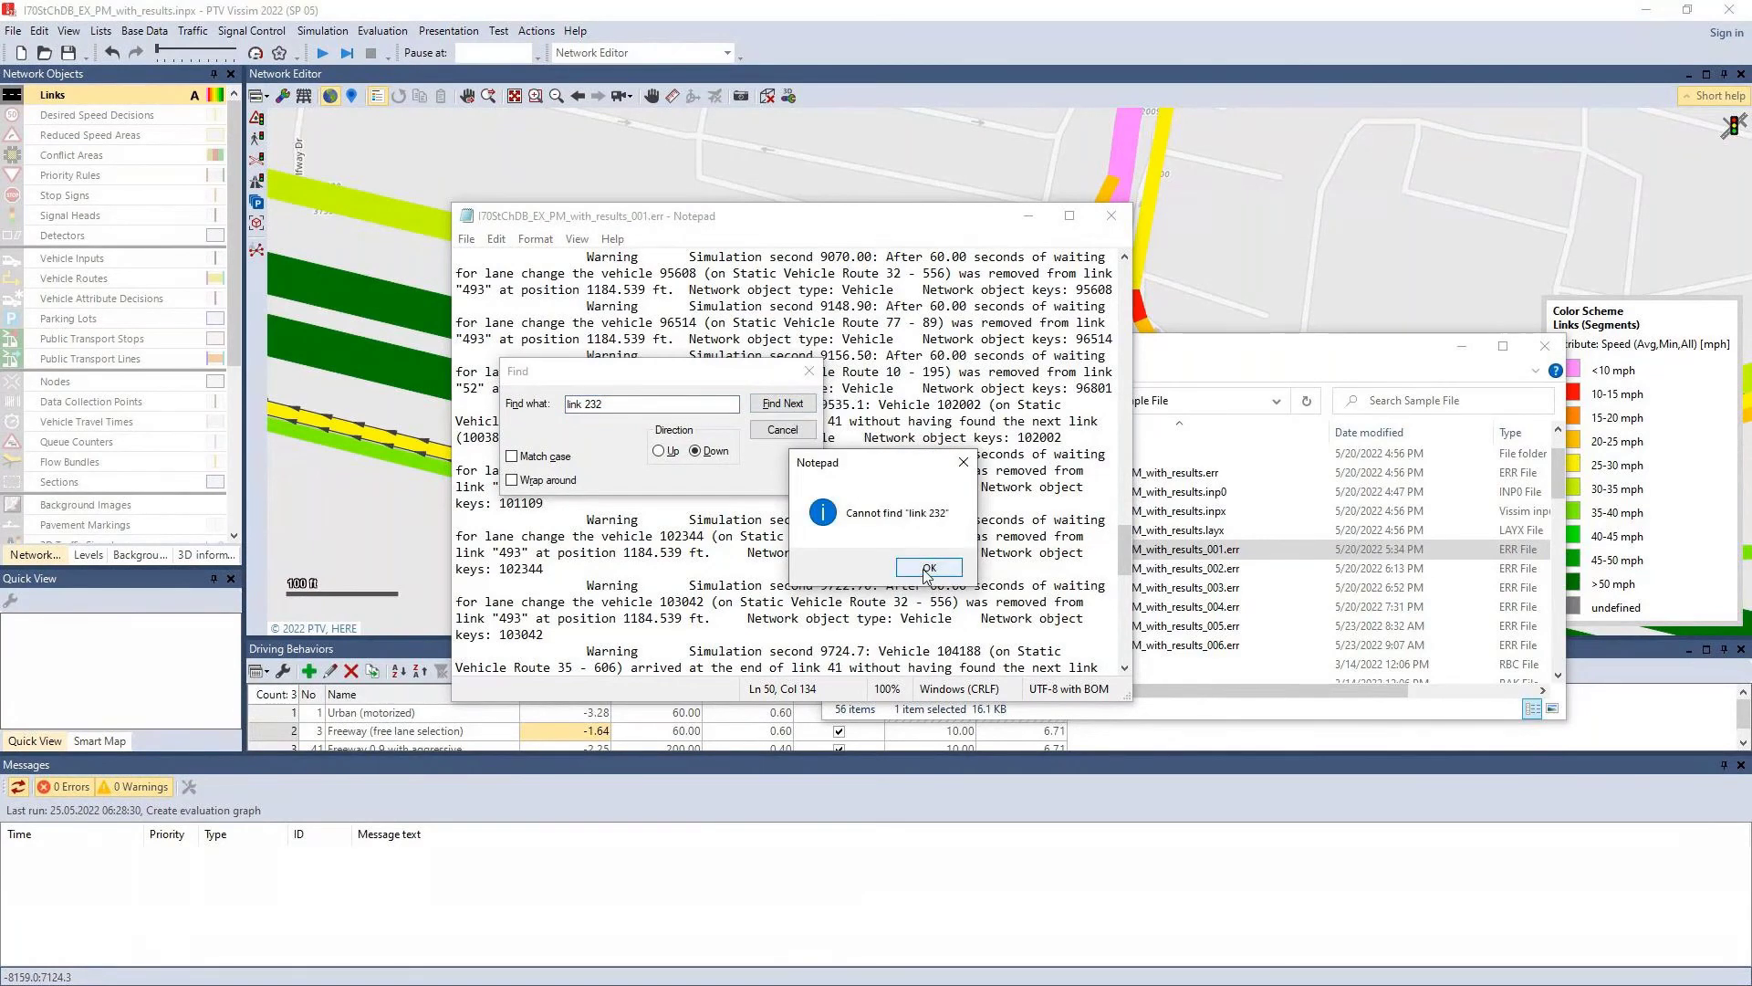
click(929, 567)
click(659, 451)
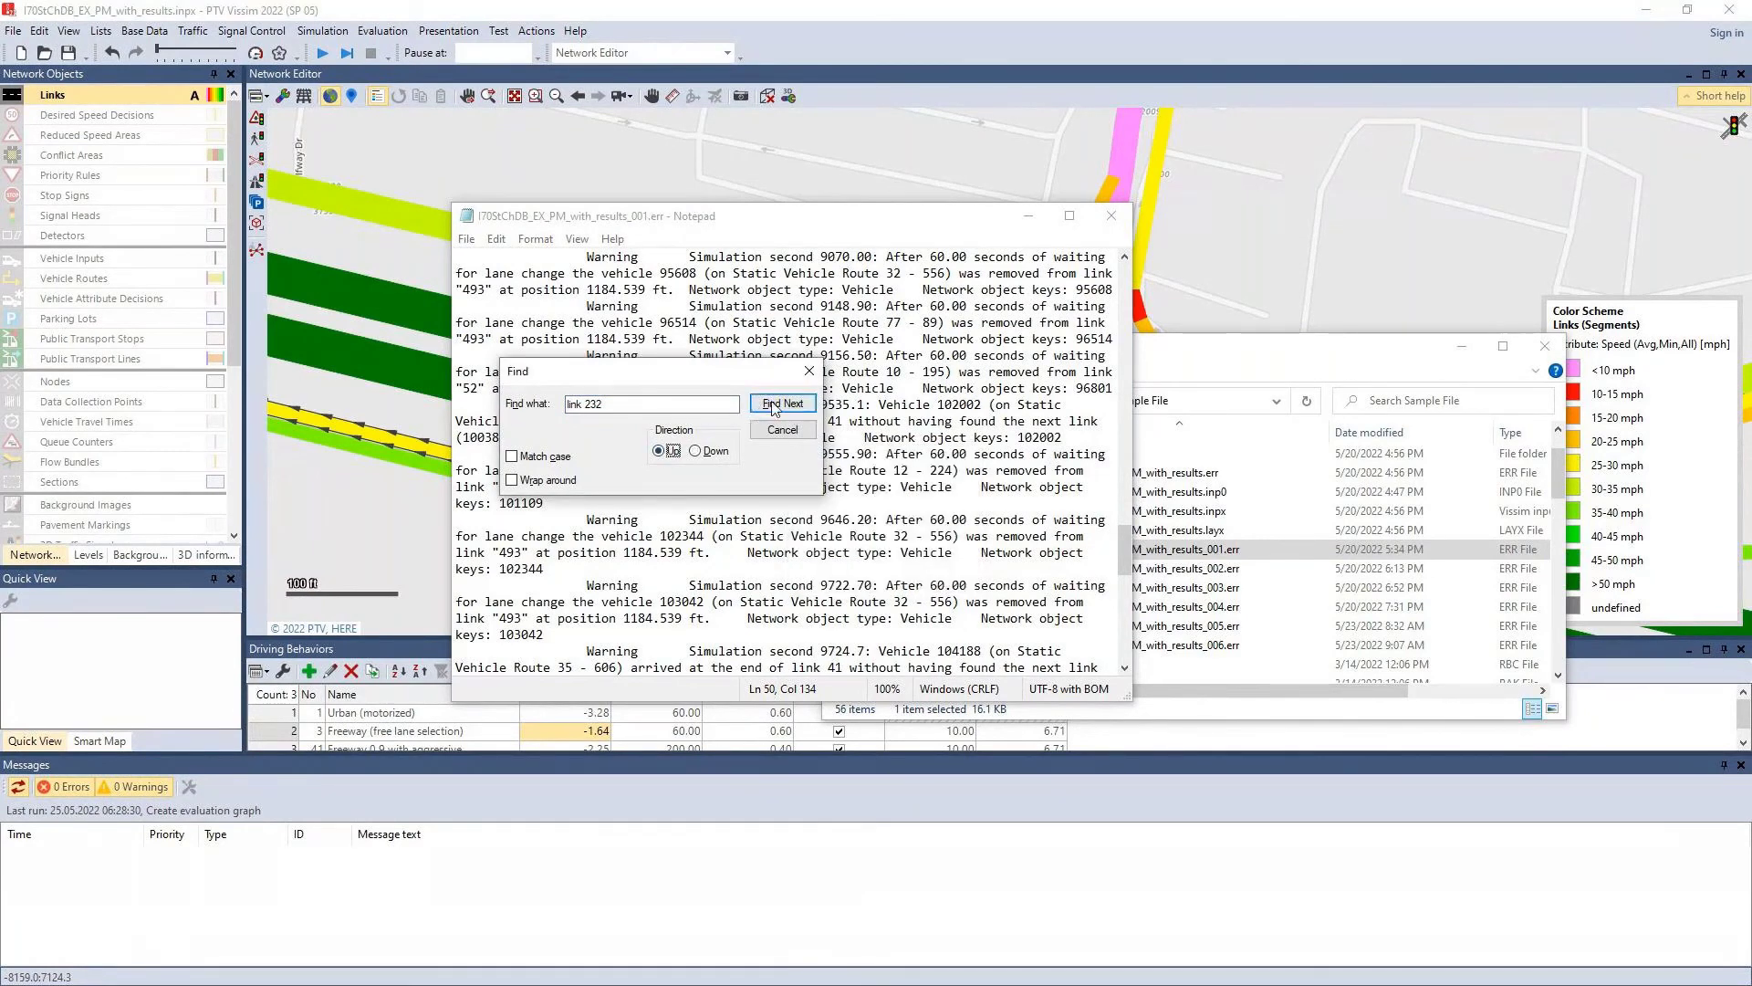
key(Return)
click(929, 570)
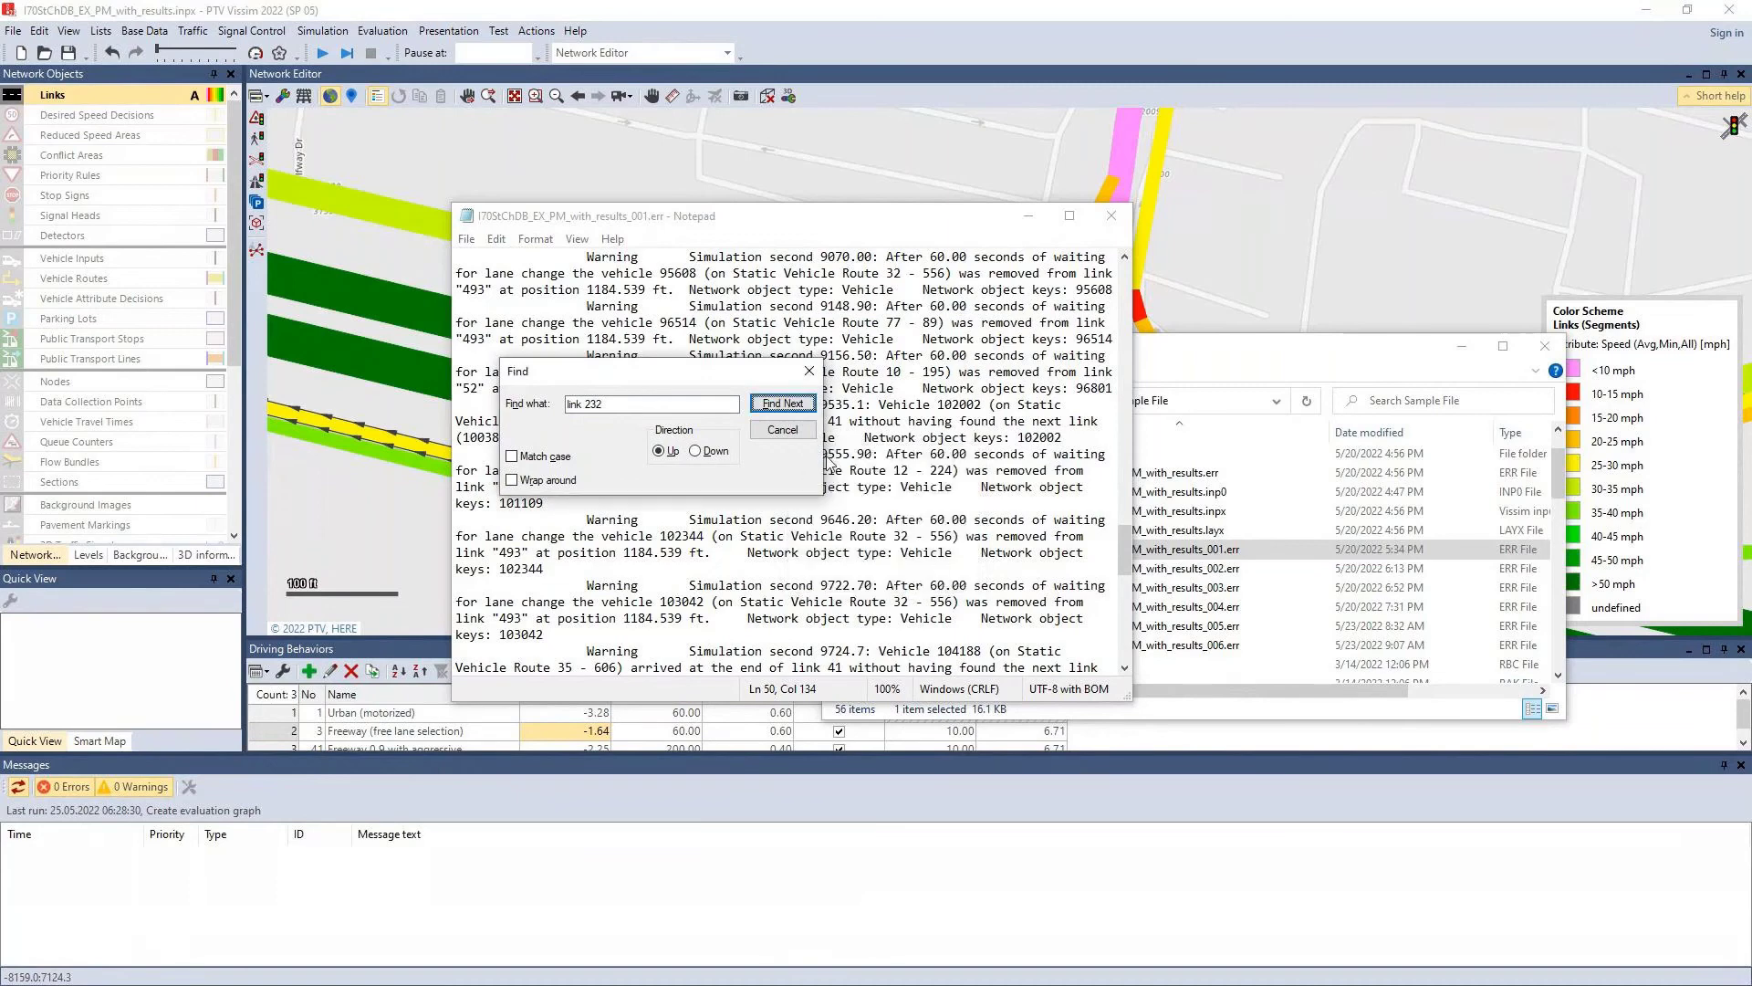
click(810, 371)
click(1111, 216)
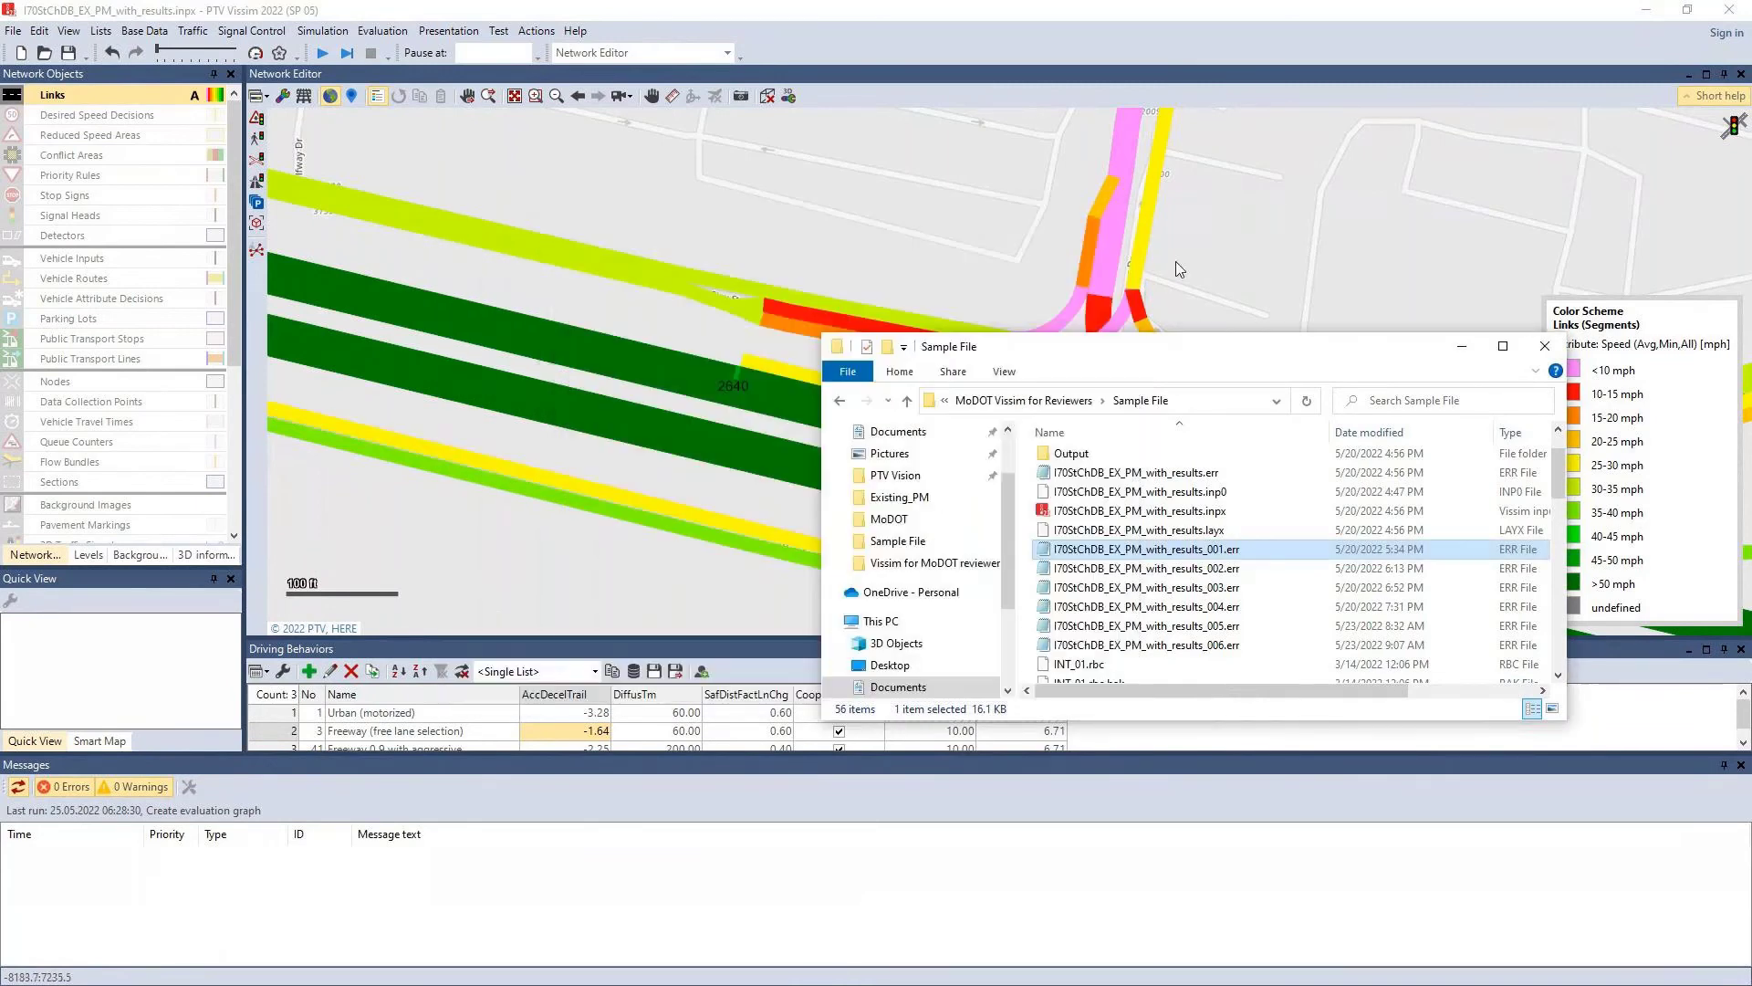
Step: Follow the freeway southeast from link 232 and examine the segment speeds and lane change distances at the ramps around link 228
drag(1339, 351, 835, 454)
drag(1138, 417, 788, 354)
scroll(788, 356, down, 5)
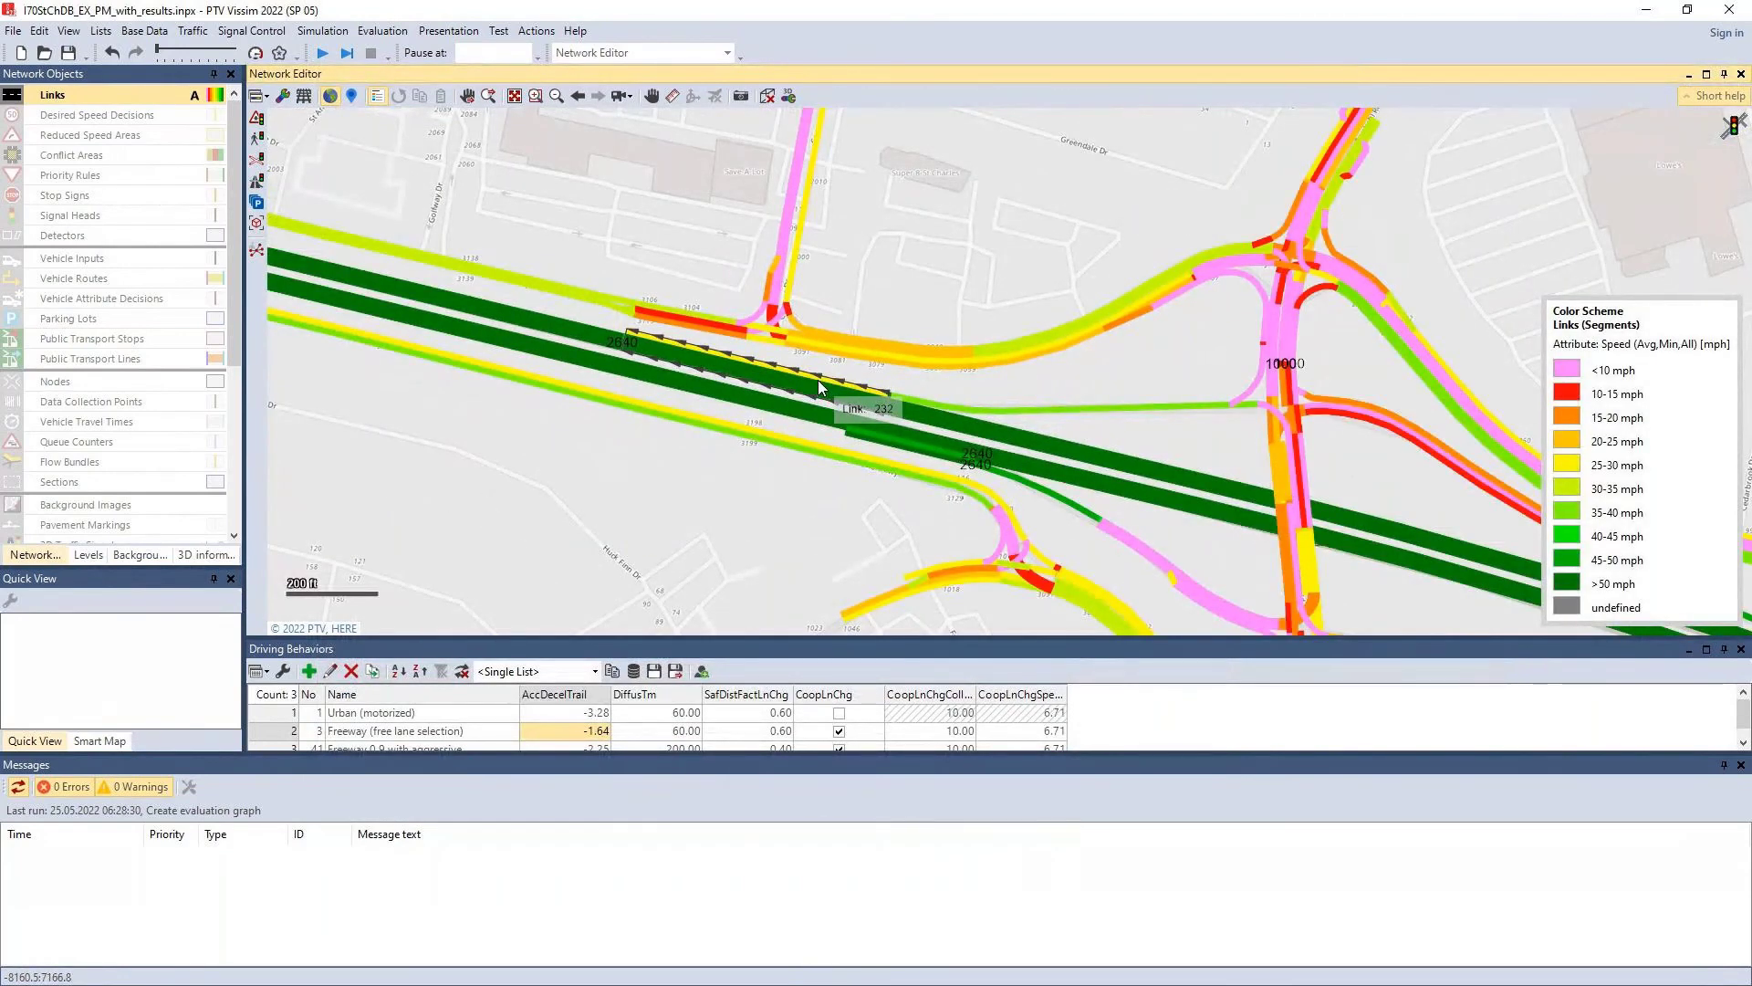
drag(1640, 617, 1124, 404)
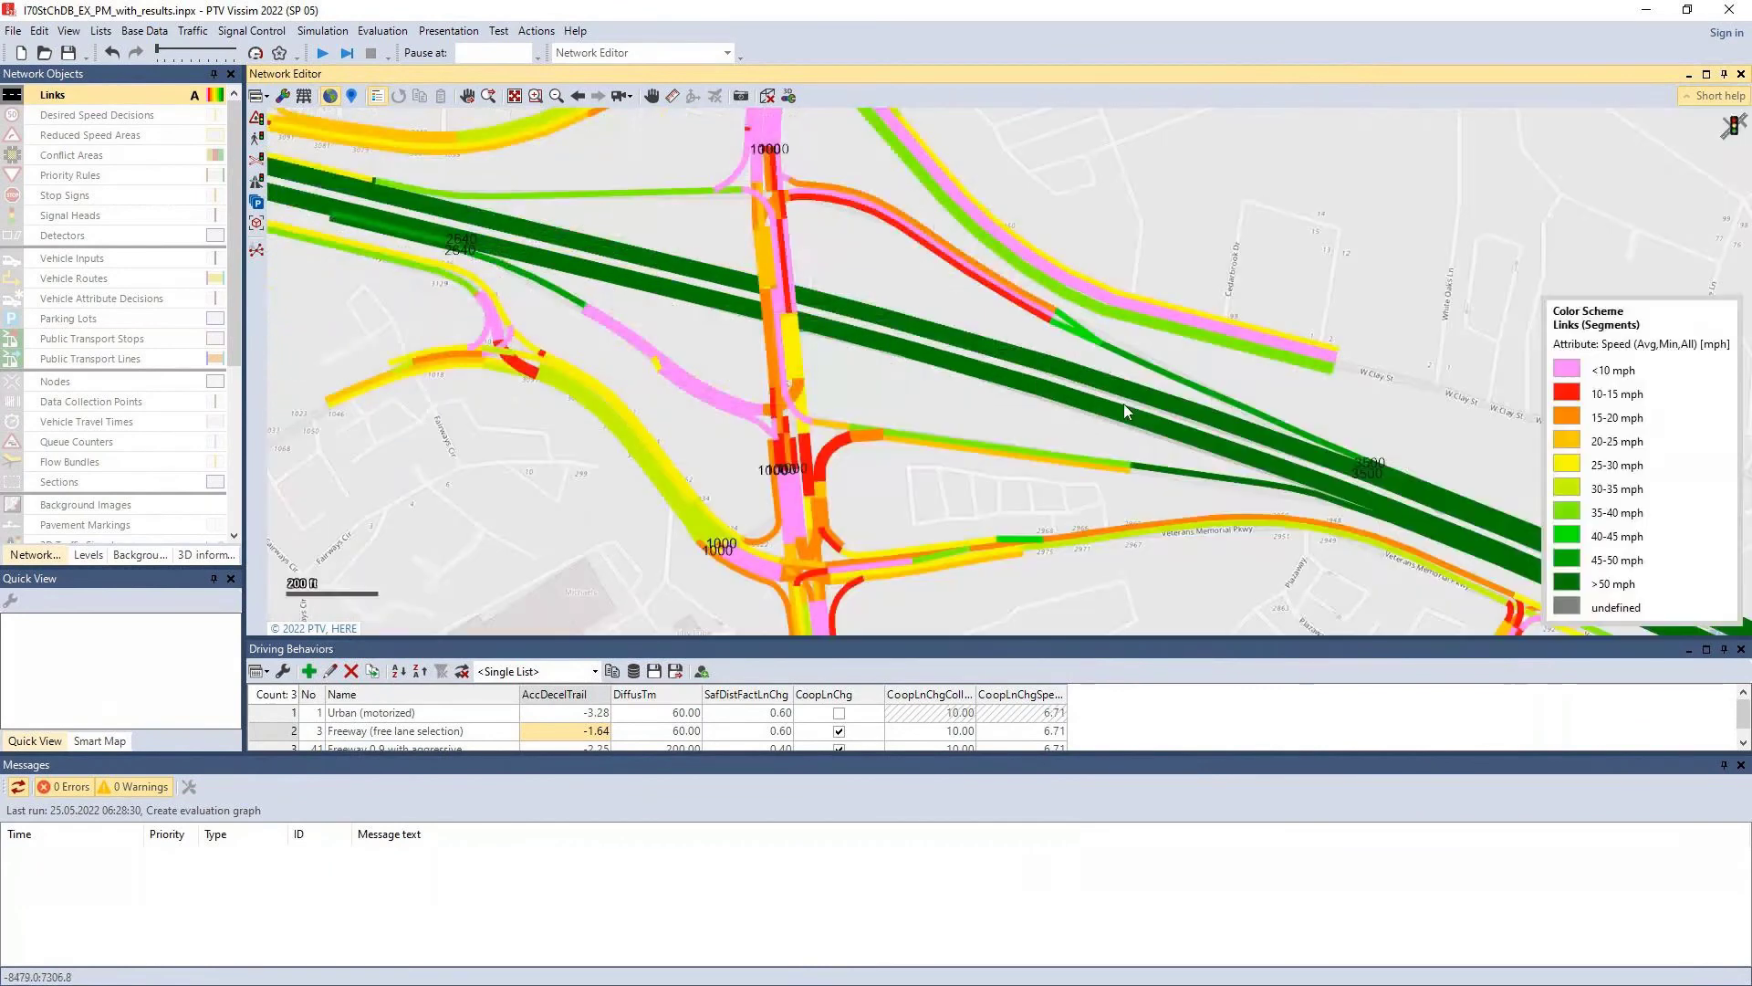
scroll(1124, 404, down, 6)
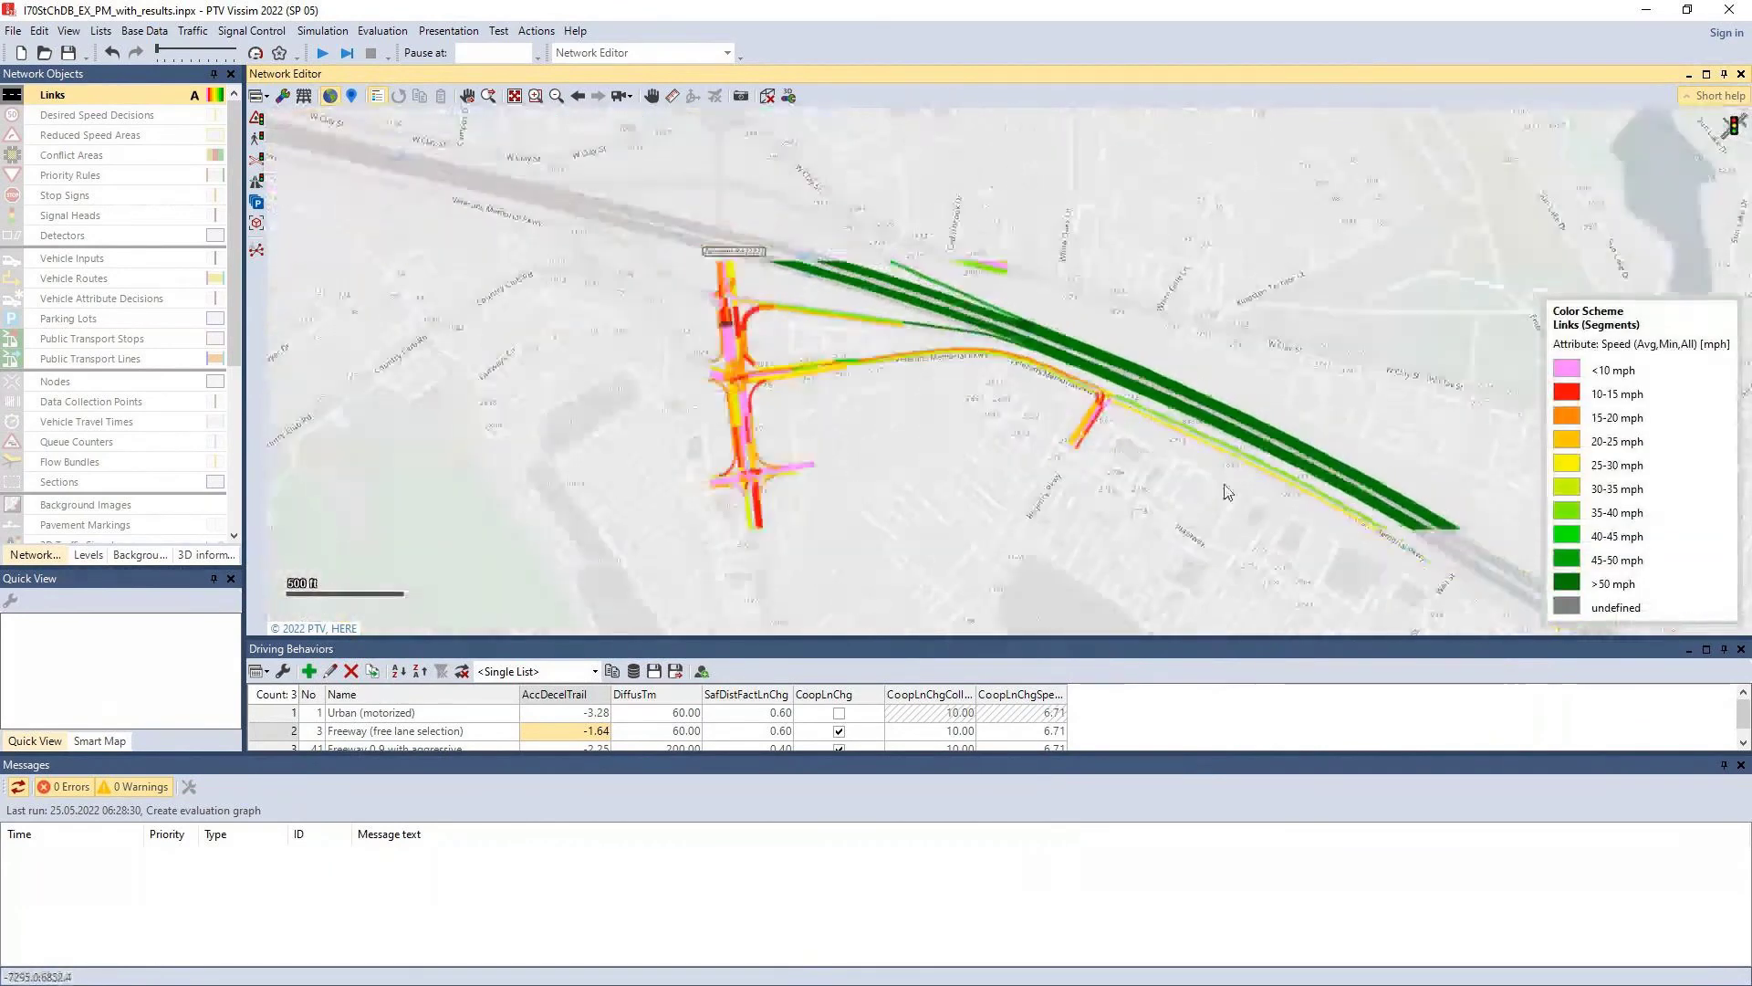
drag(1219, 496, 400, 172)
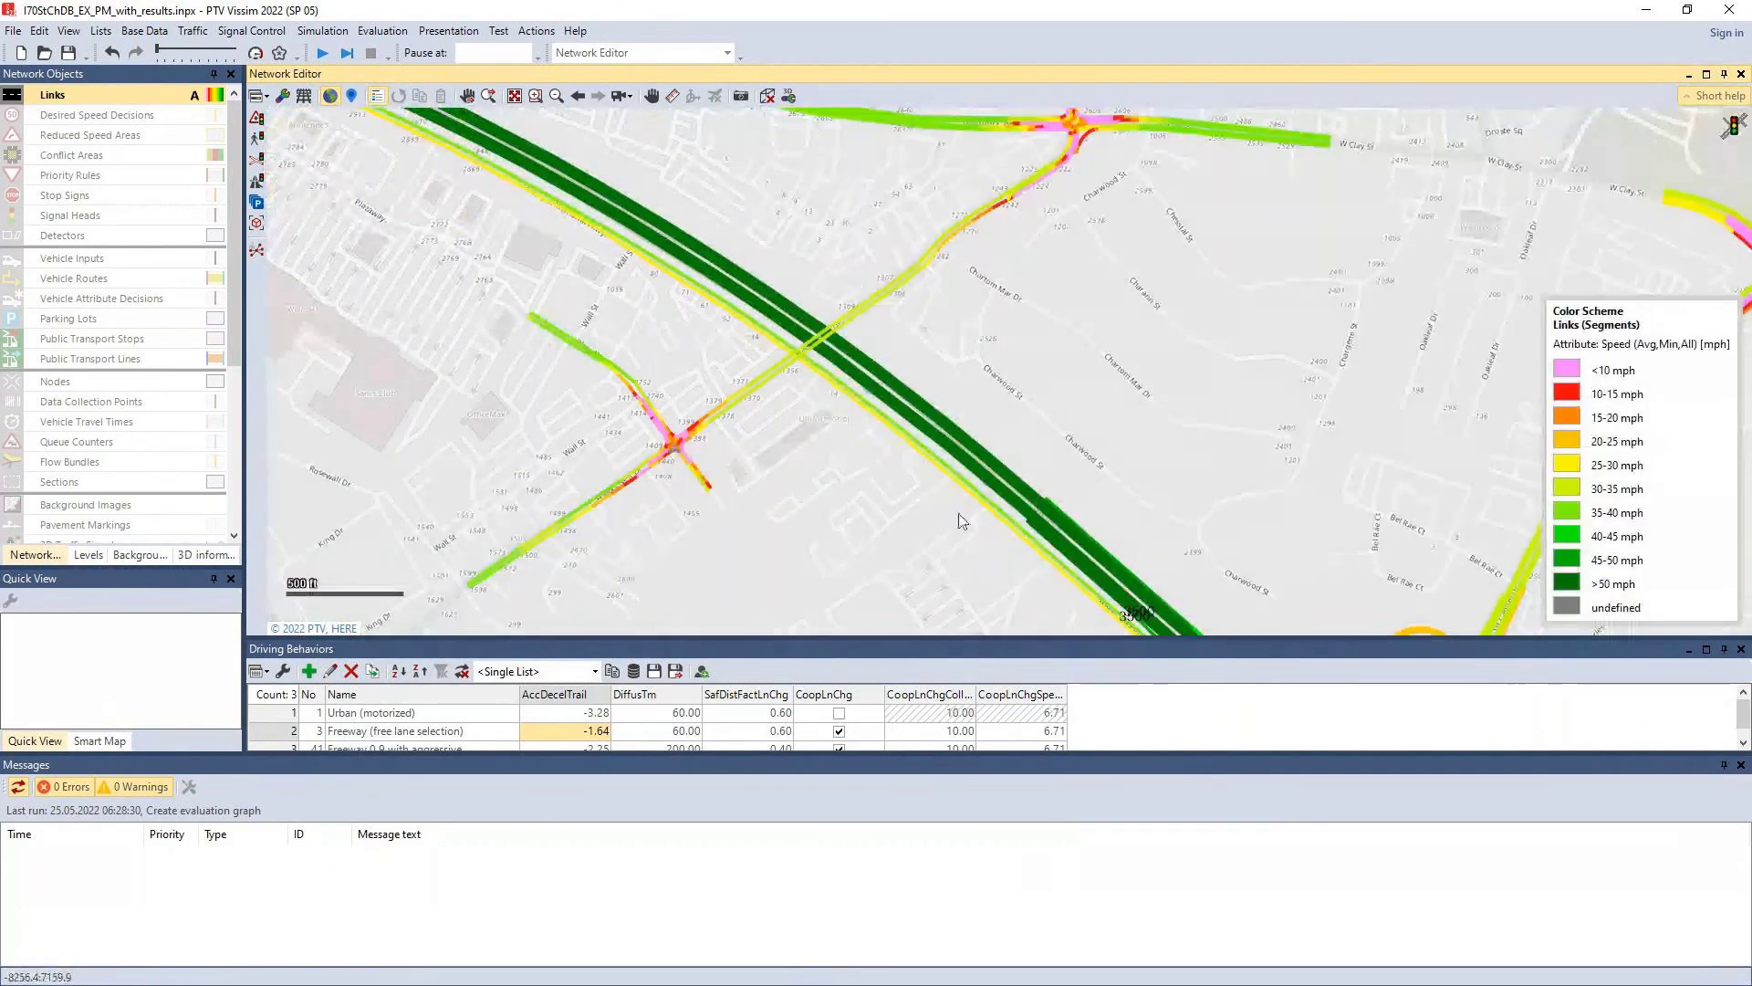
drag(958, 514, 496, 59)
scroll(817, 401, up, 1)
drag(822, 412, 745, 339)
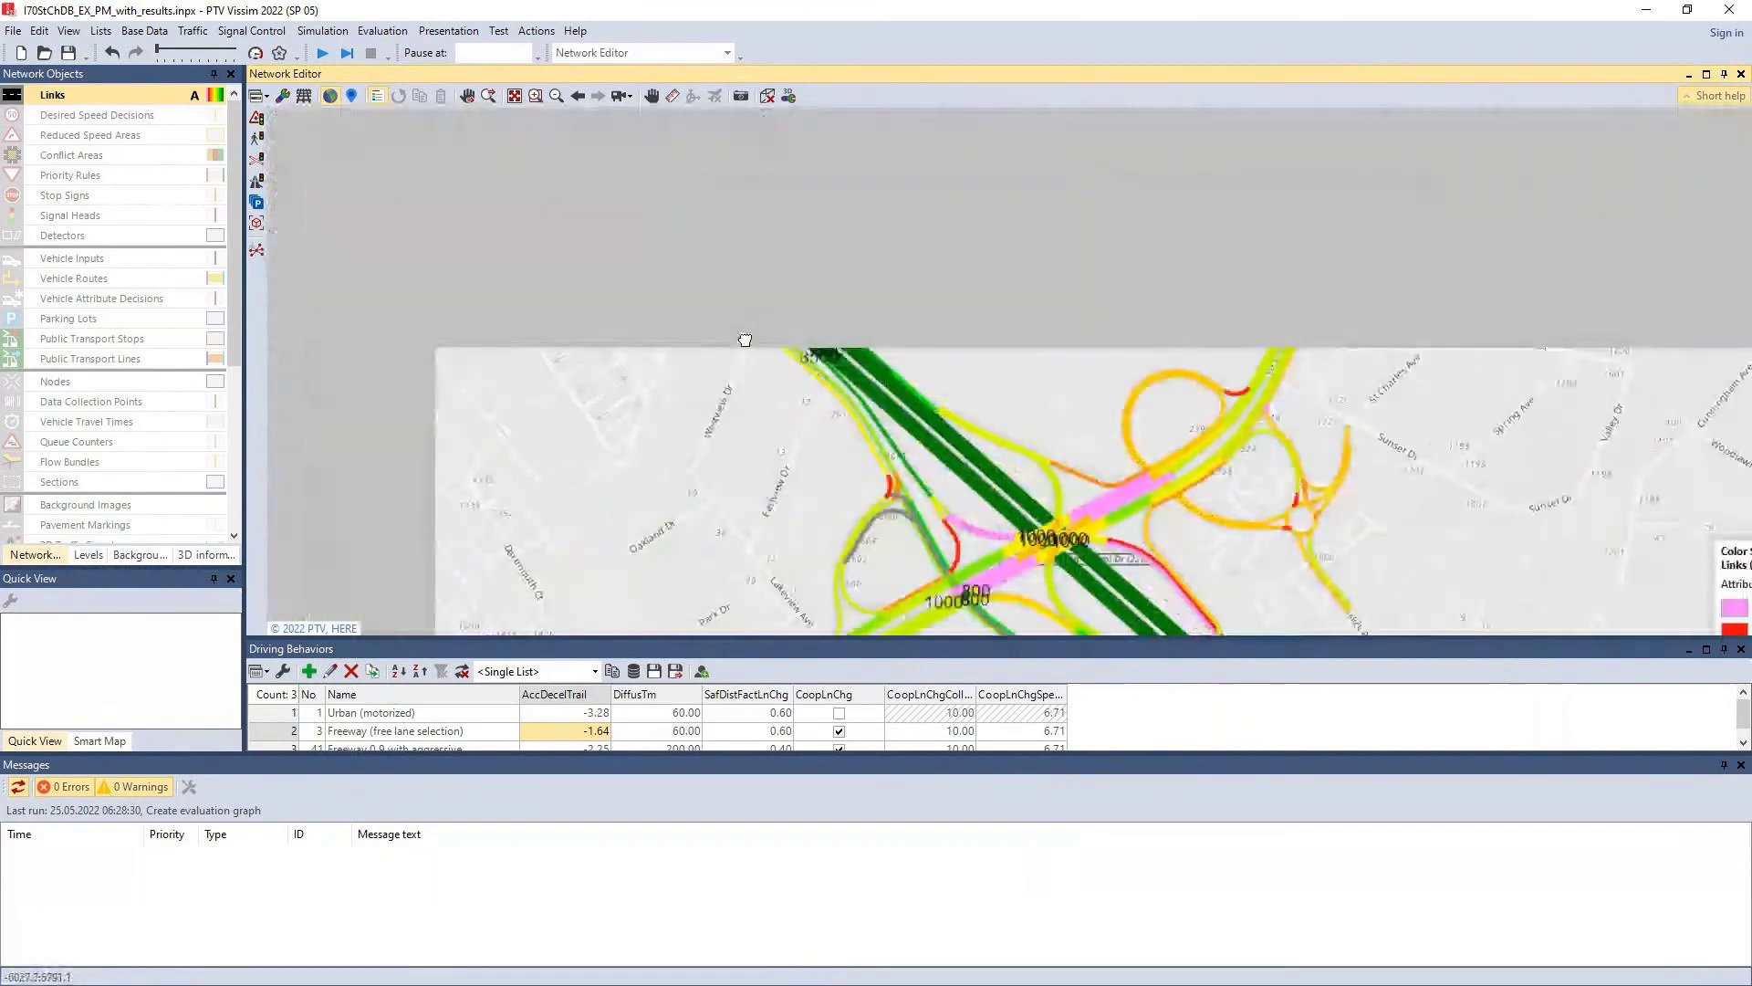
scroll(762, 244, up, 3)
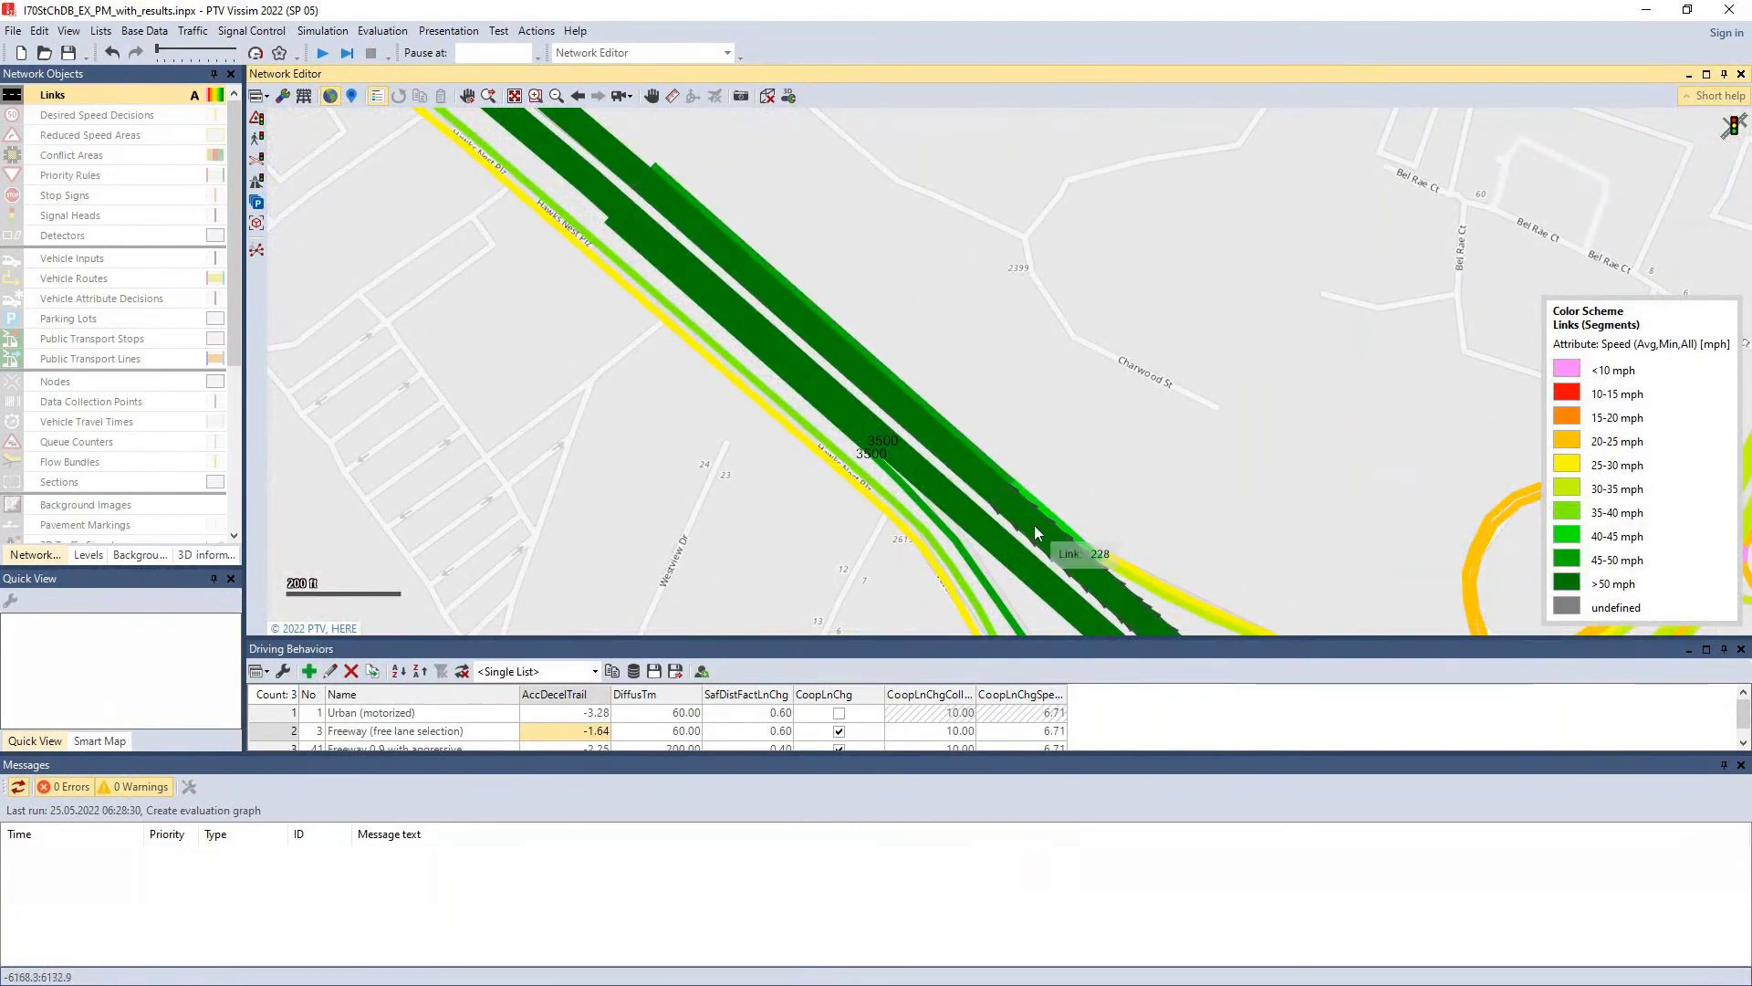
Step: Examine segment speeds and lane change distances from the next interchange southeast to the freeway on-ramp merge near S Main St
drag(1033, 524, 763, 150)
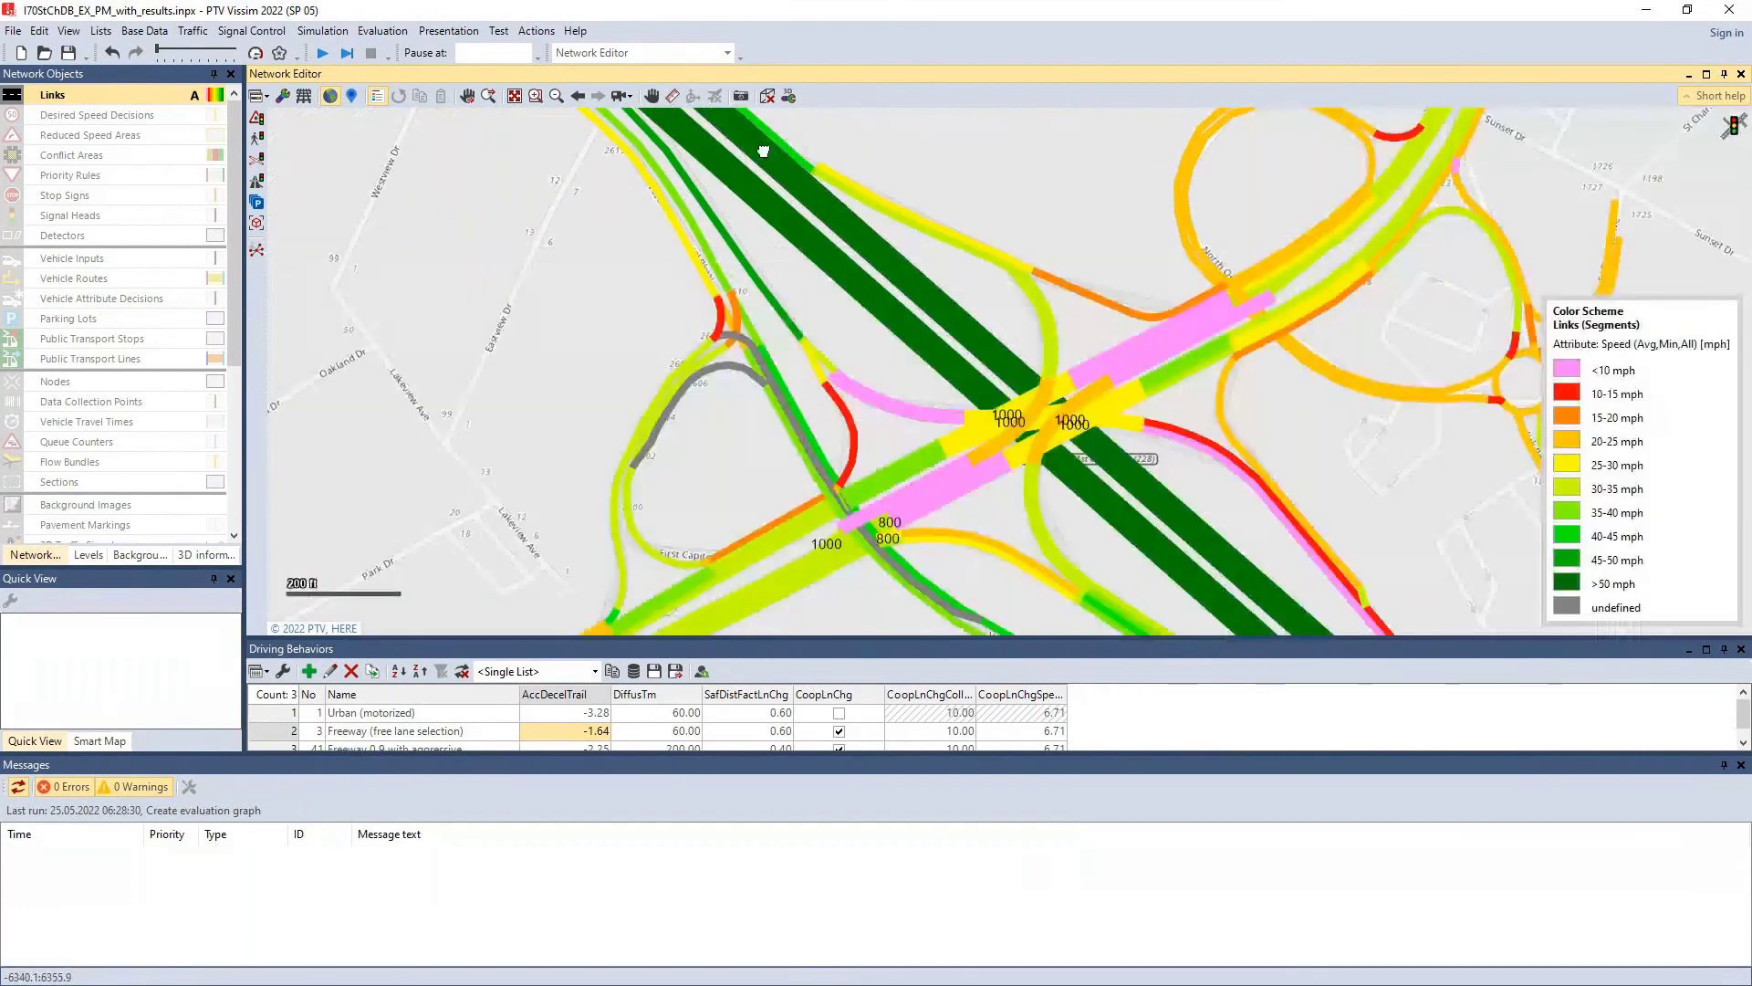
drag(1095, 511, 731, 118)
drag(1172, 486, 657, 123)
scroll(960, 375, down, 4)
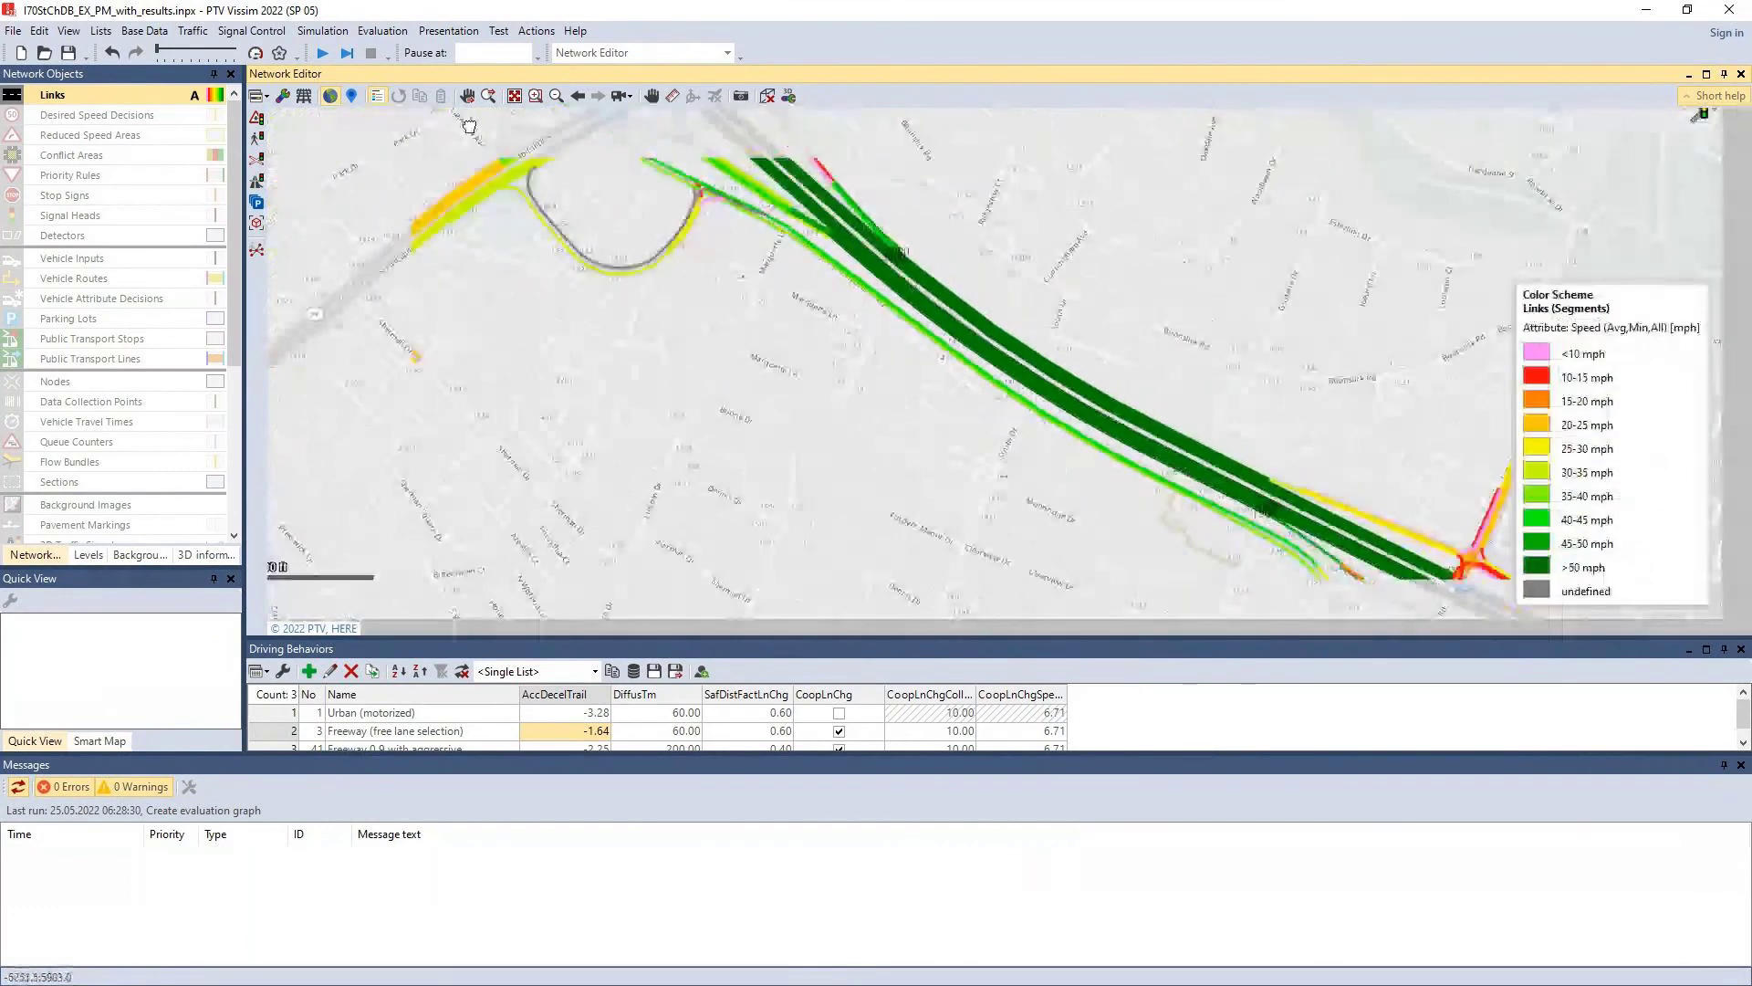
drag(1410, 564, 753, 127)
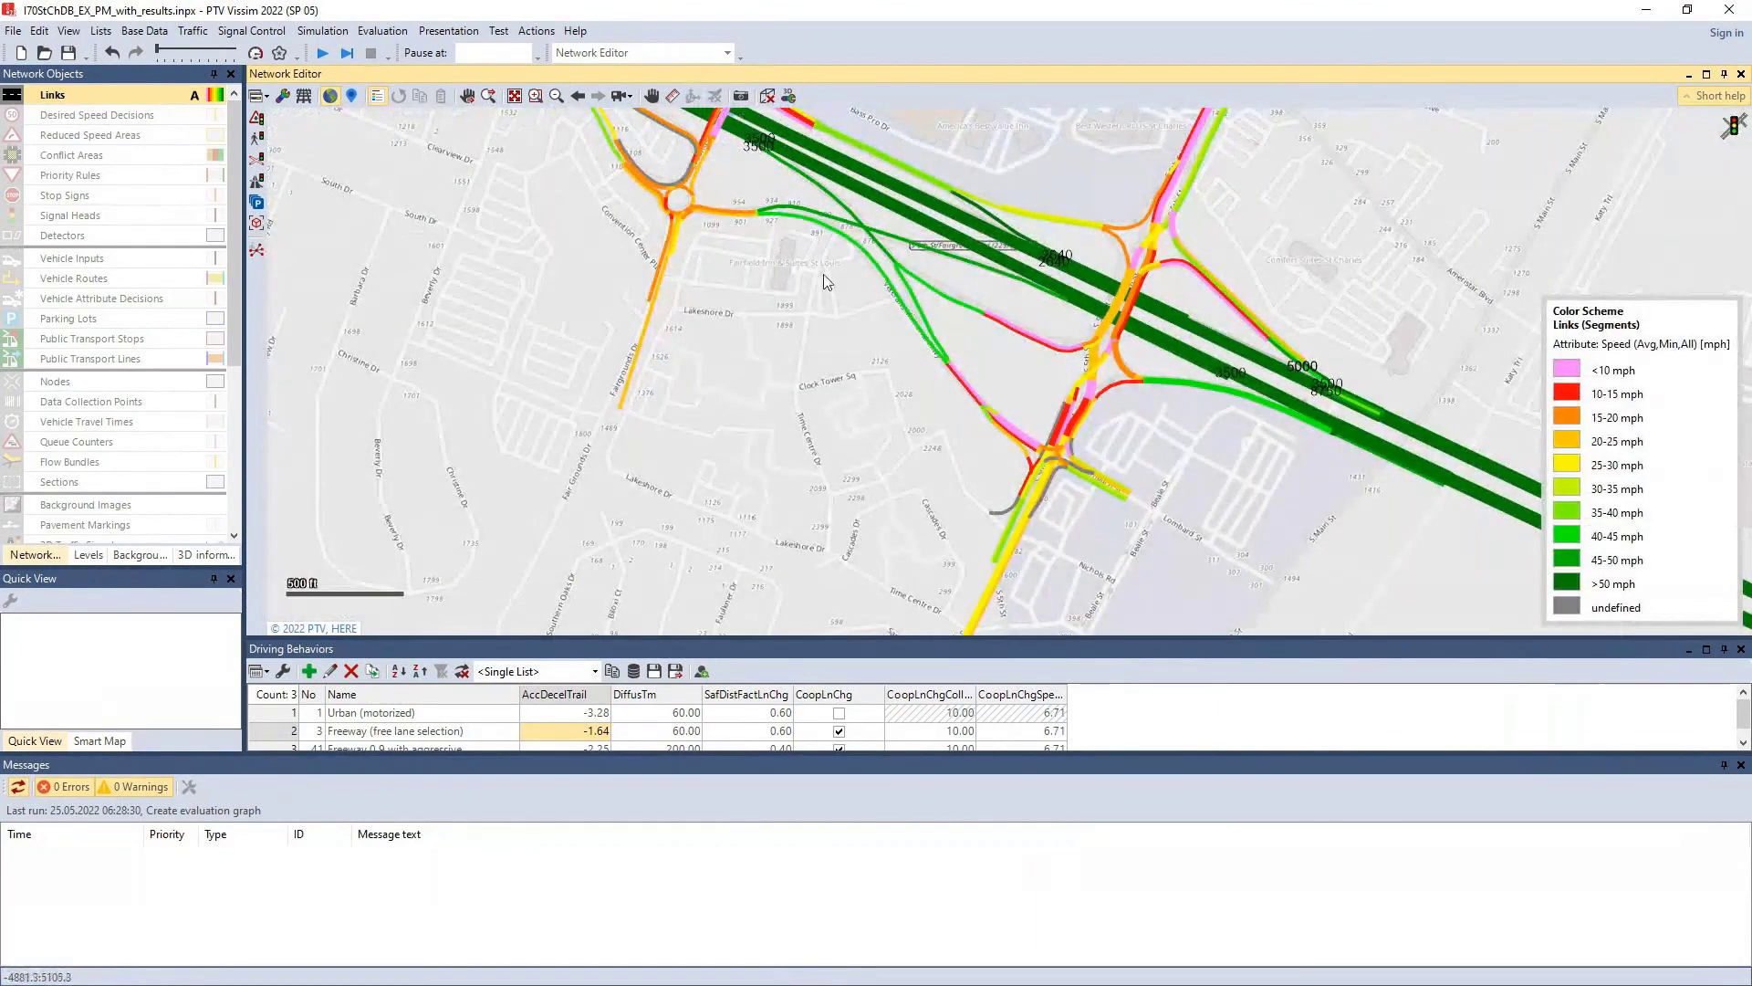
drag(1197, 573, 990, 570)
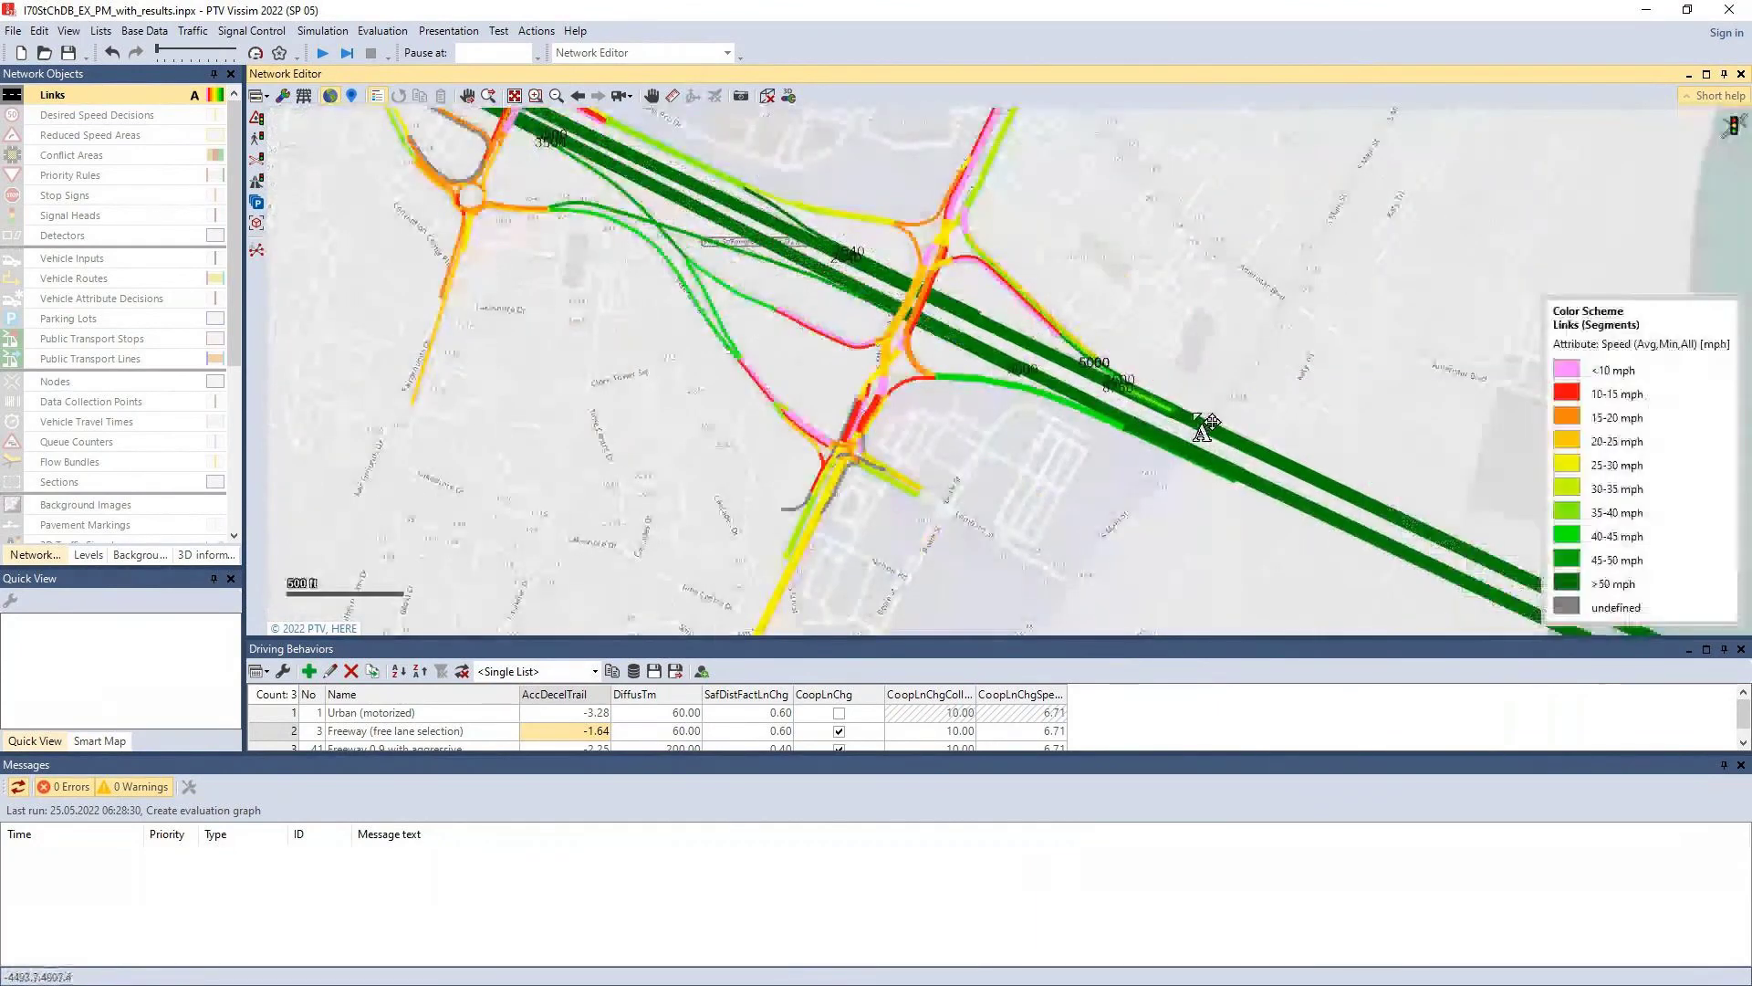
scroll(1196, 420, up, 3)
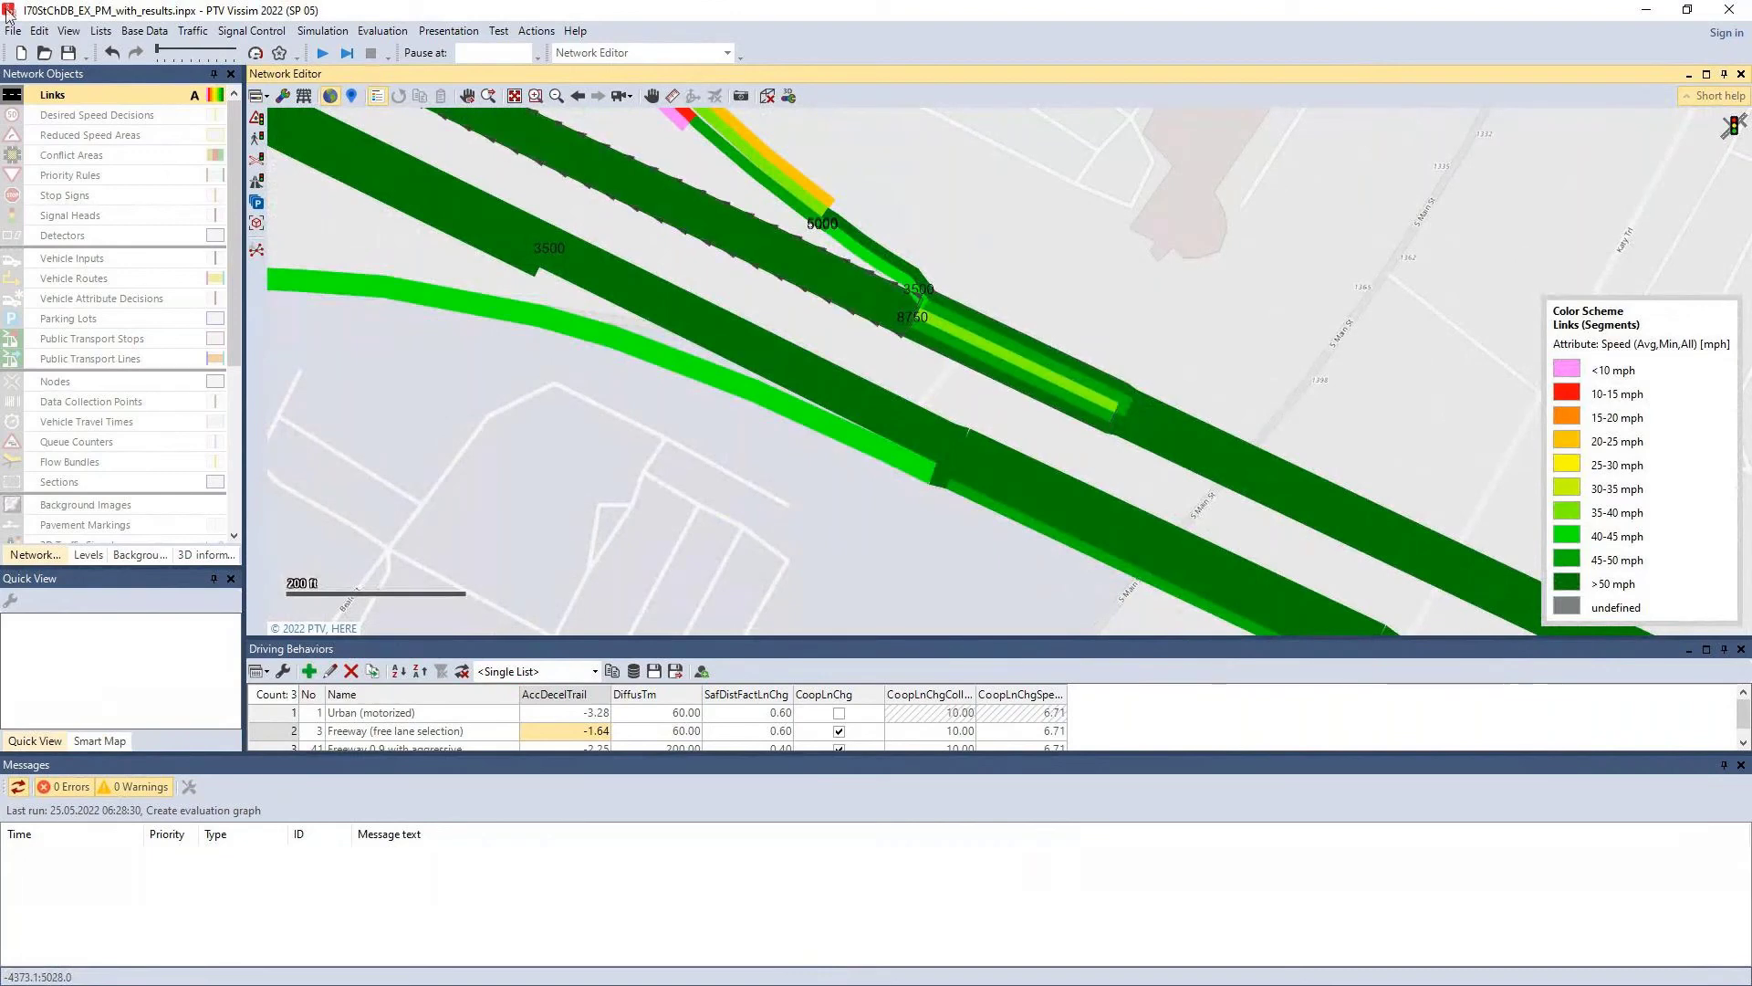
Step: Apply the 00-Default Network Layout and inspect the freeway on-ramp merge near S Main St against the aerial imagery
click(264, 97)
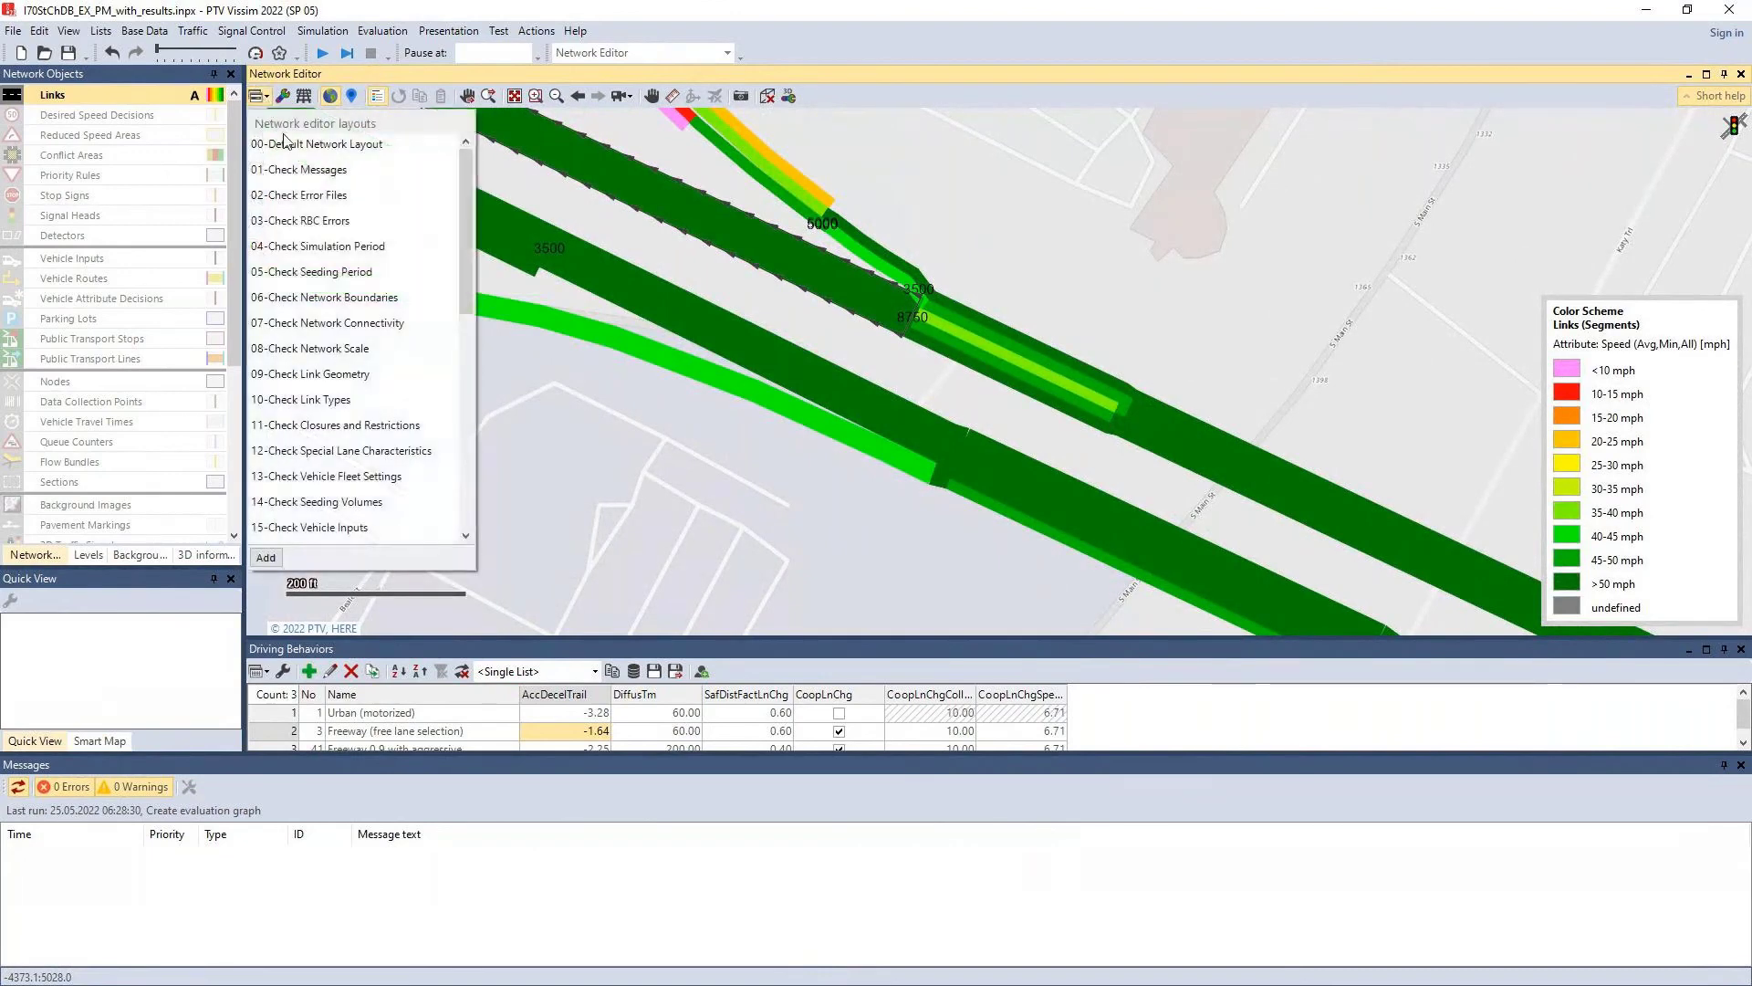
click(288, 146)
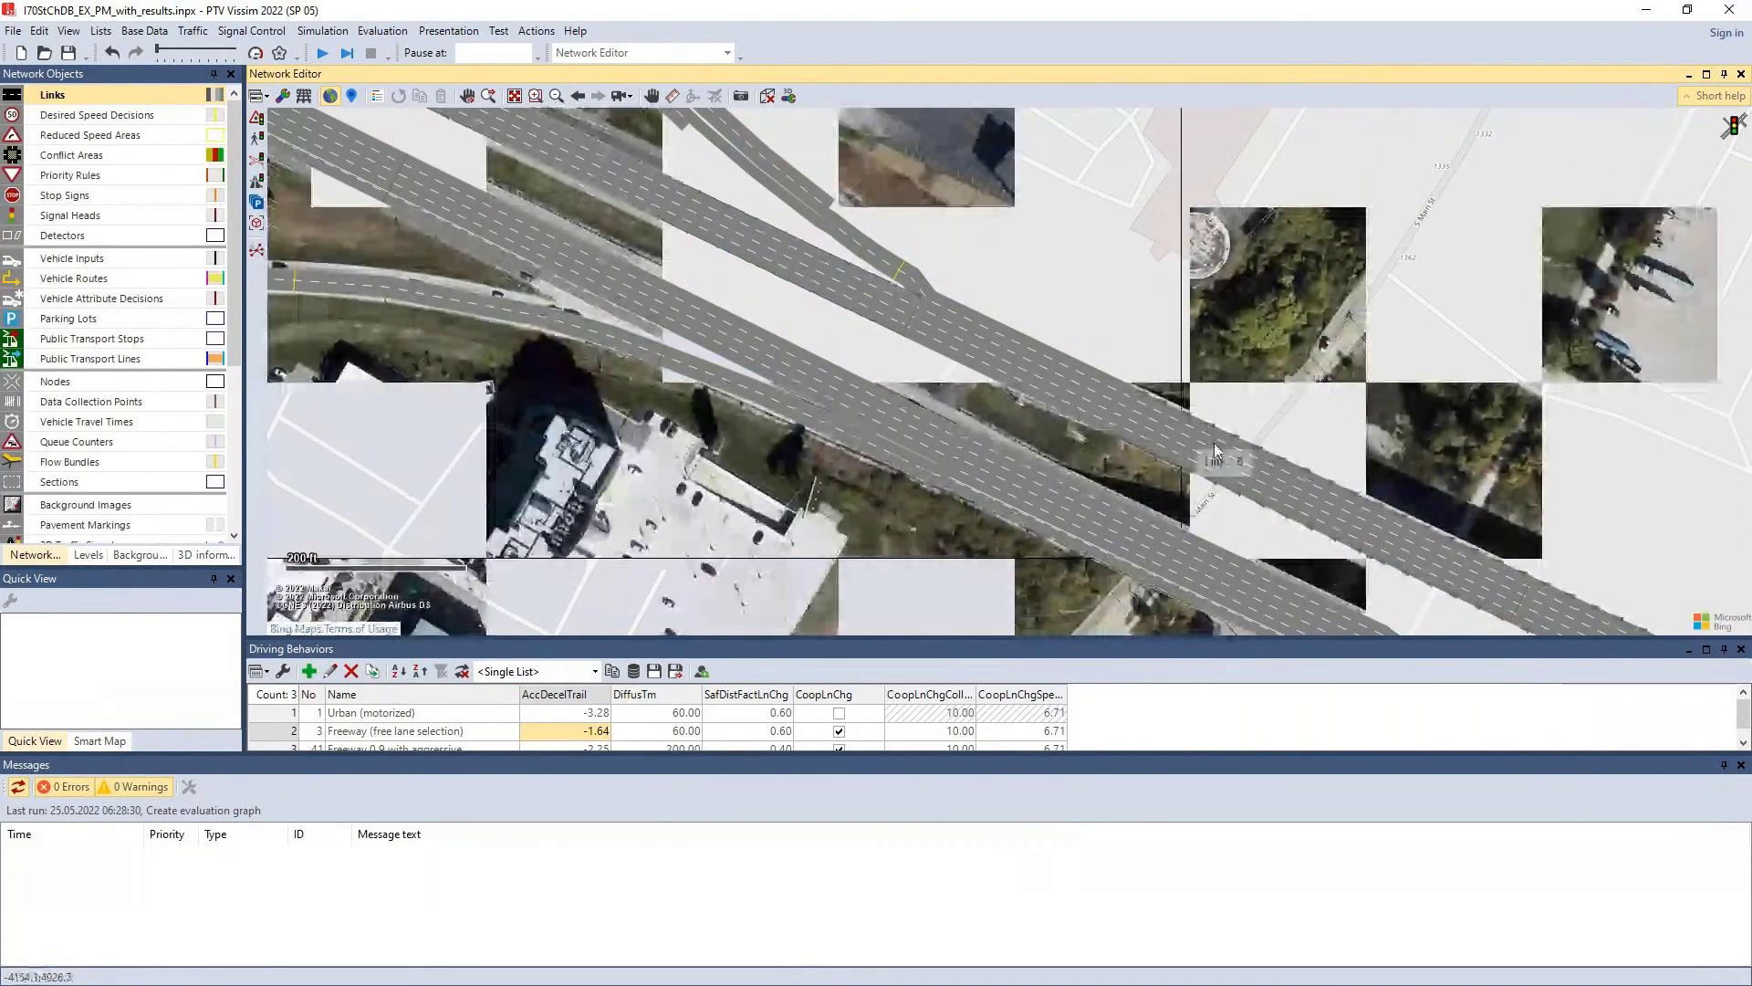
scroll(1089, 407, up, 2)
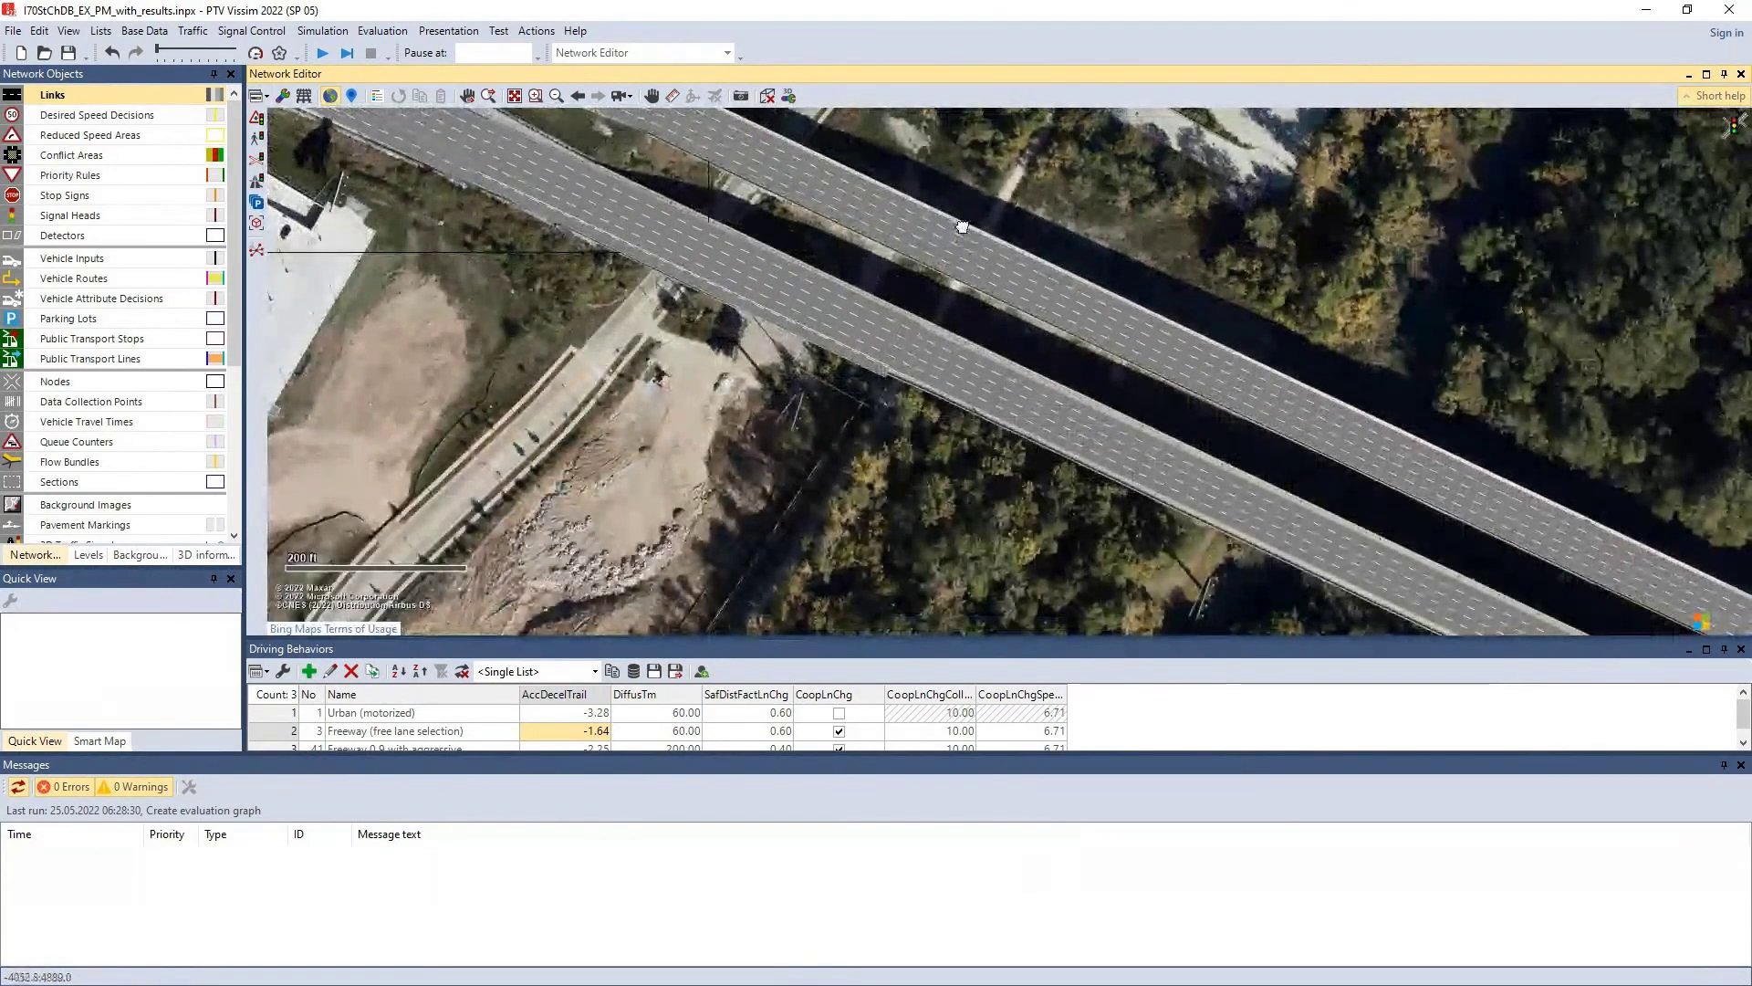
drag(991, 245, 1180, 455)
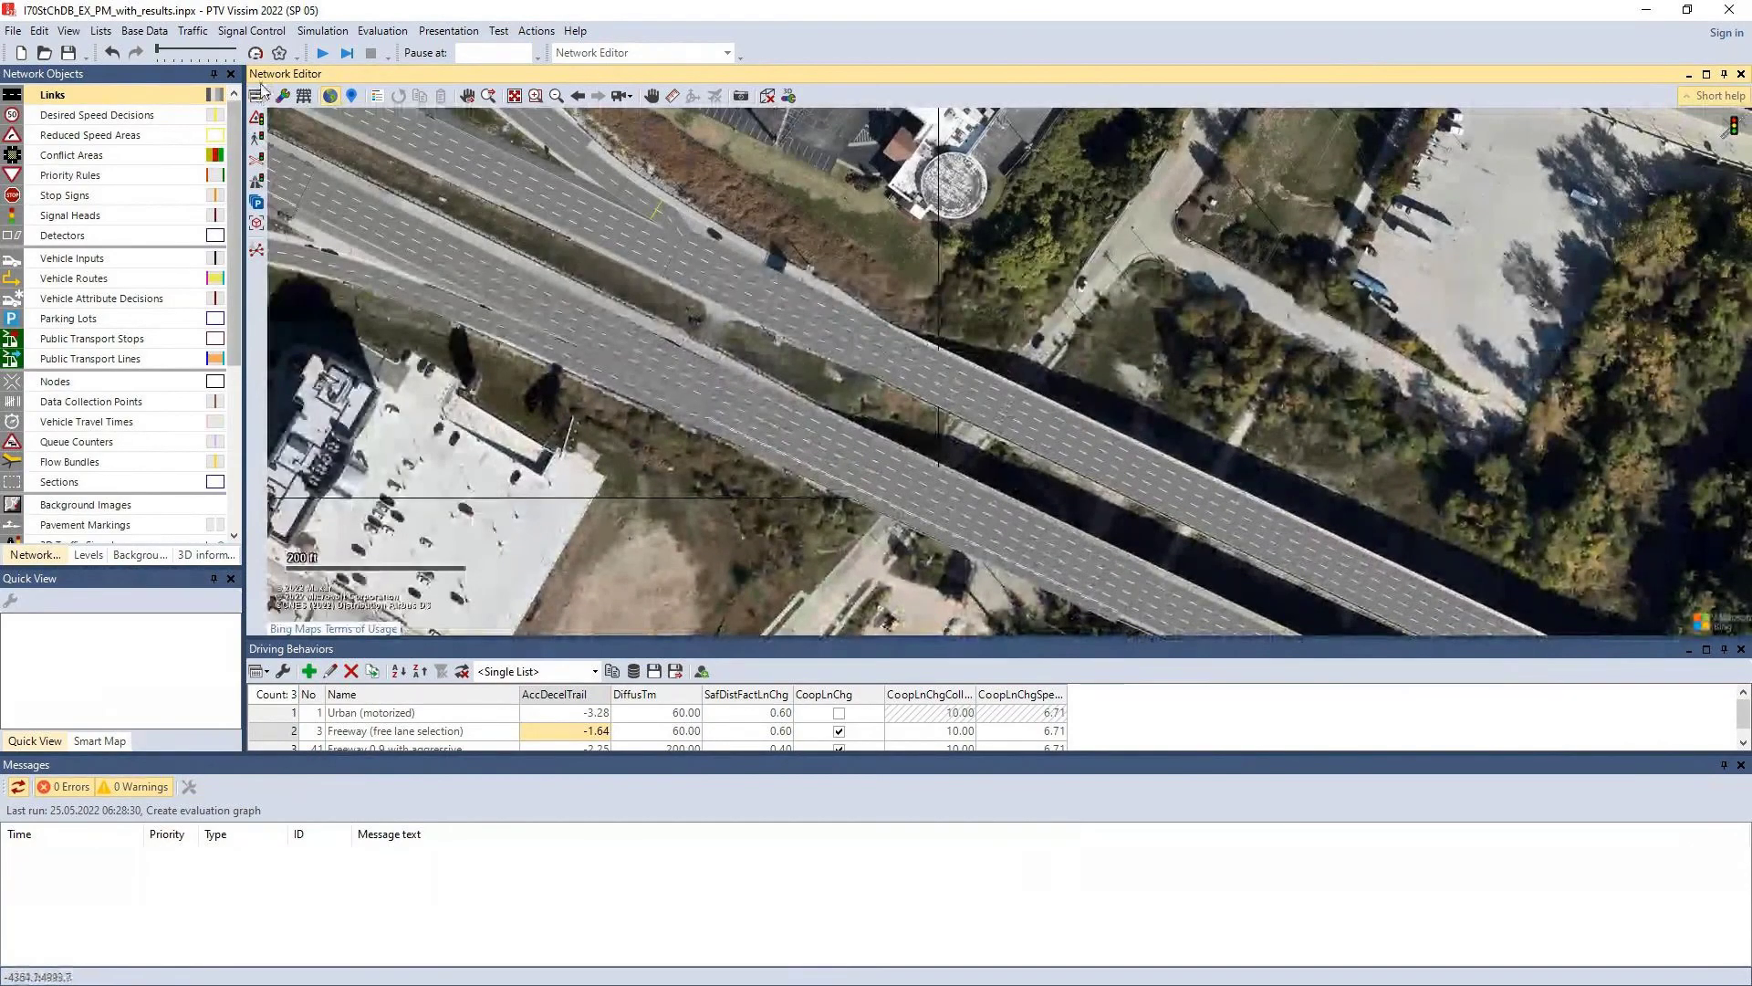
Step: Apply the 28-Check Lane Change Locations layout and measure the length of the slow merge segment on link 223
click(261, 96)
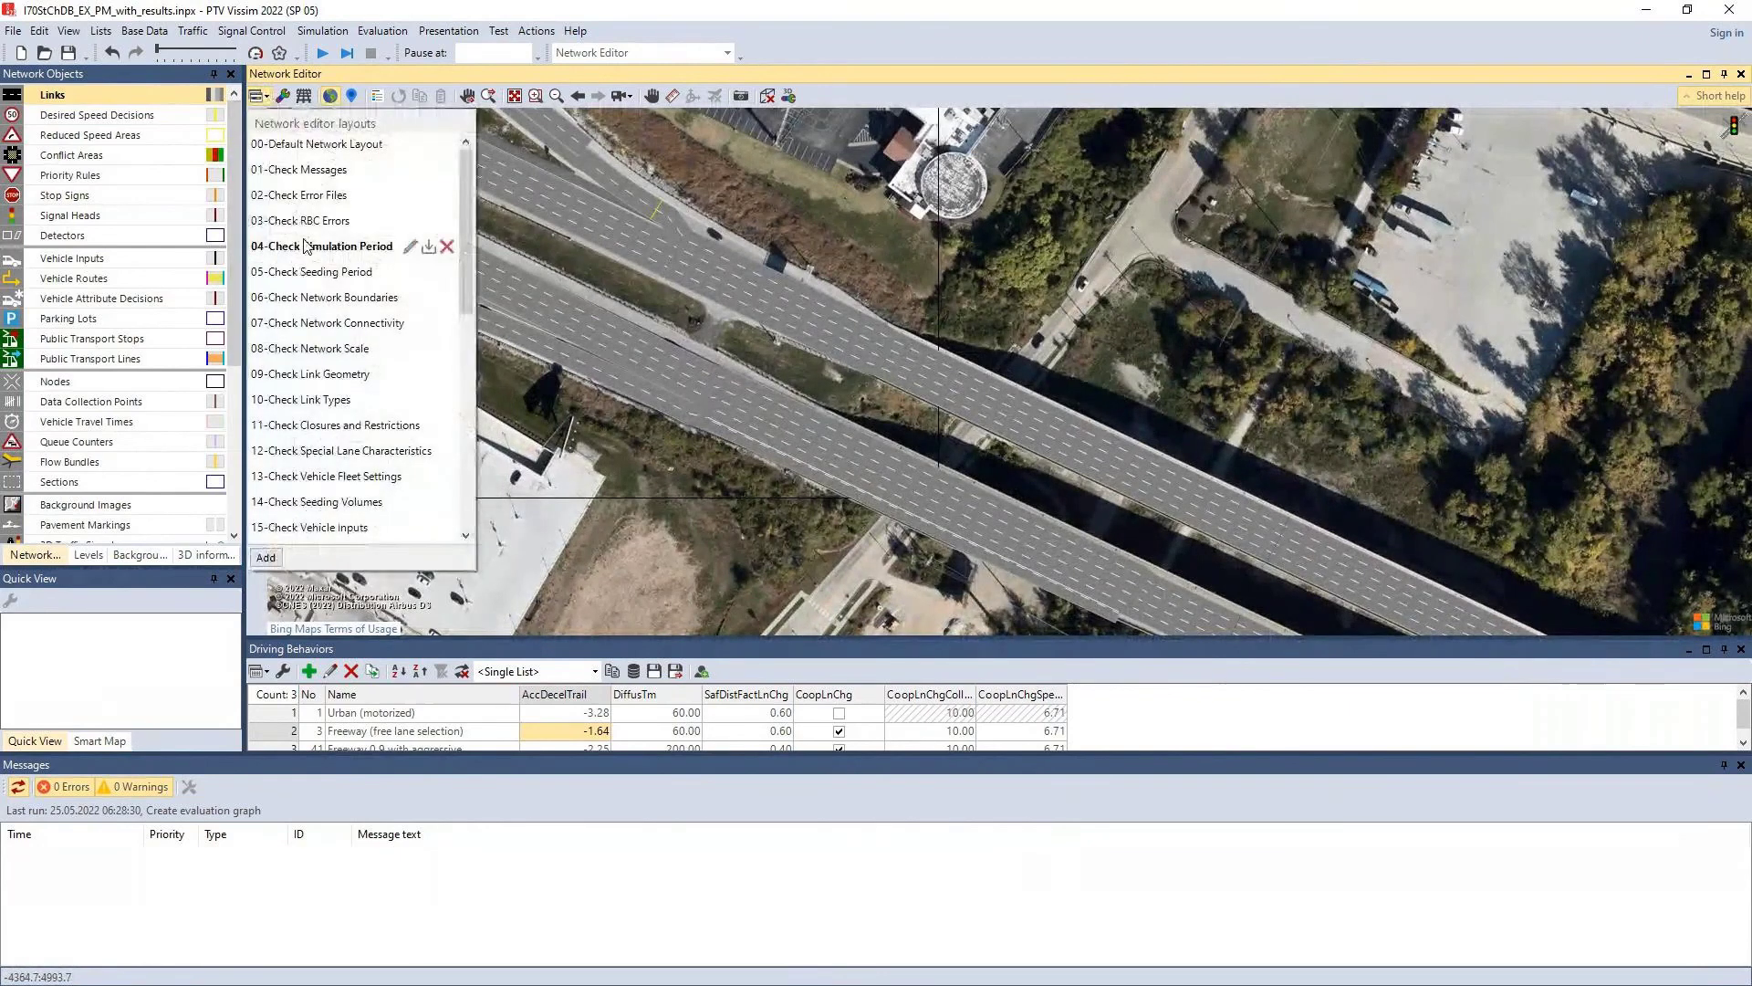
scroll(312, 311, down, 6)
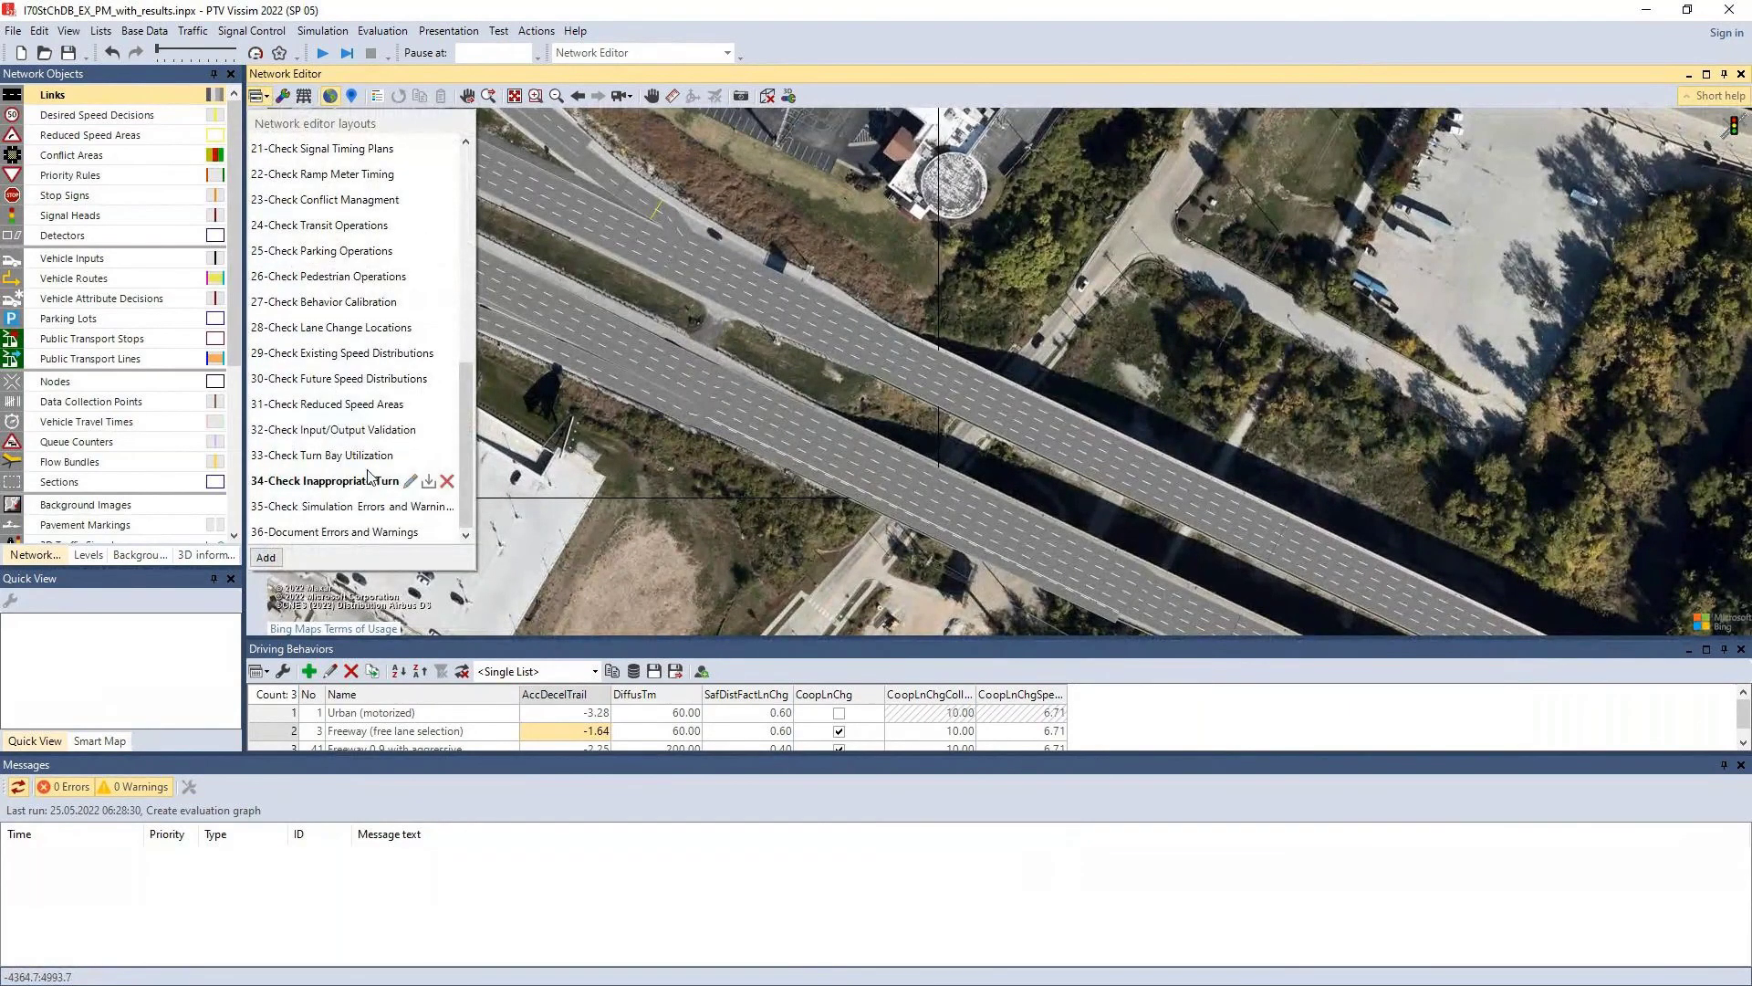
click(332, 339)
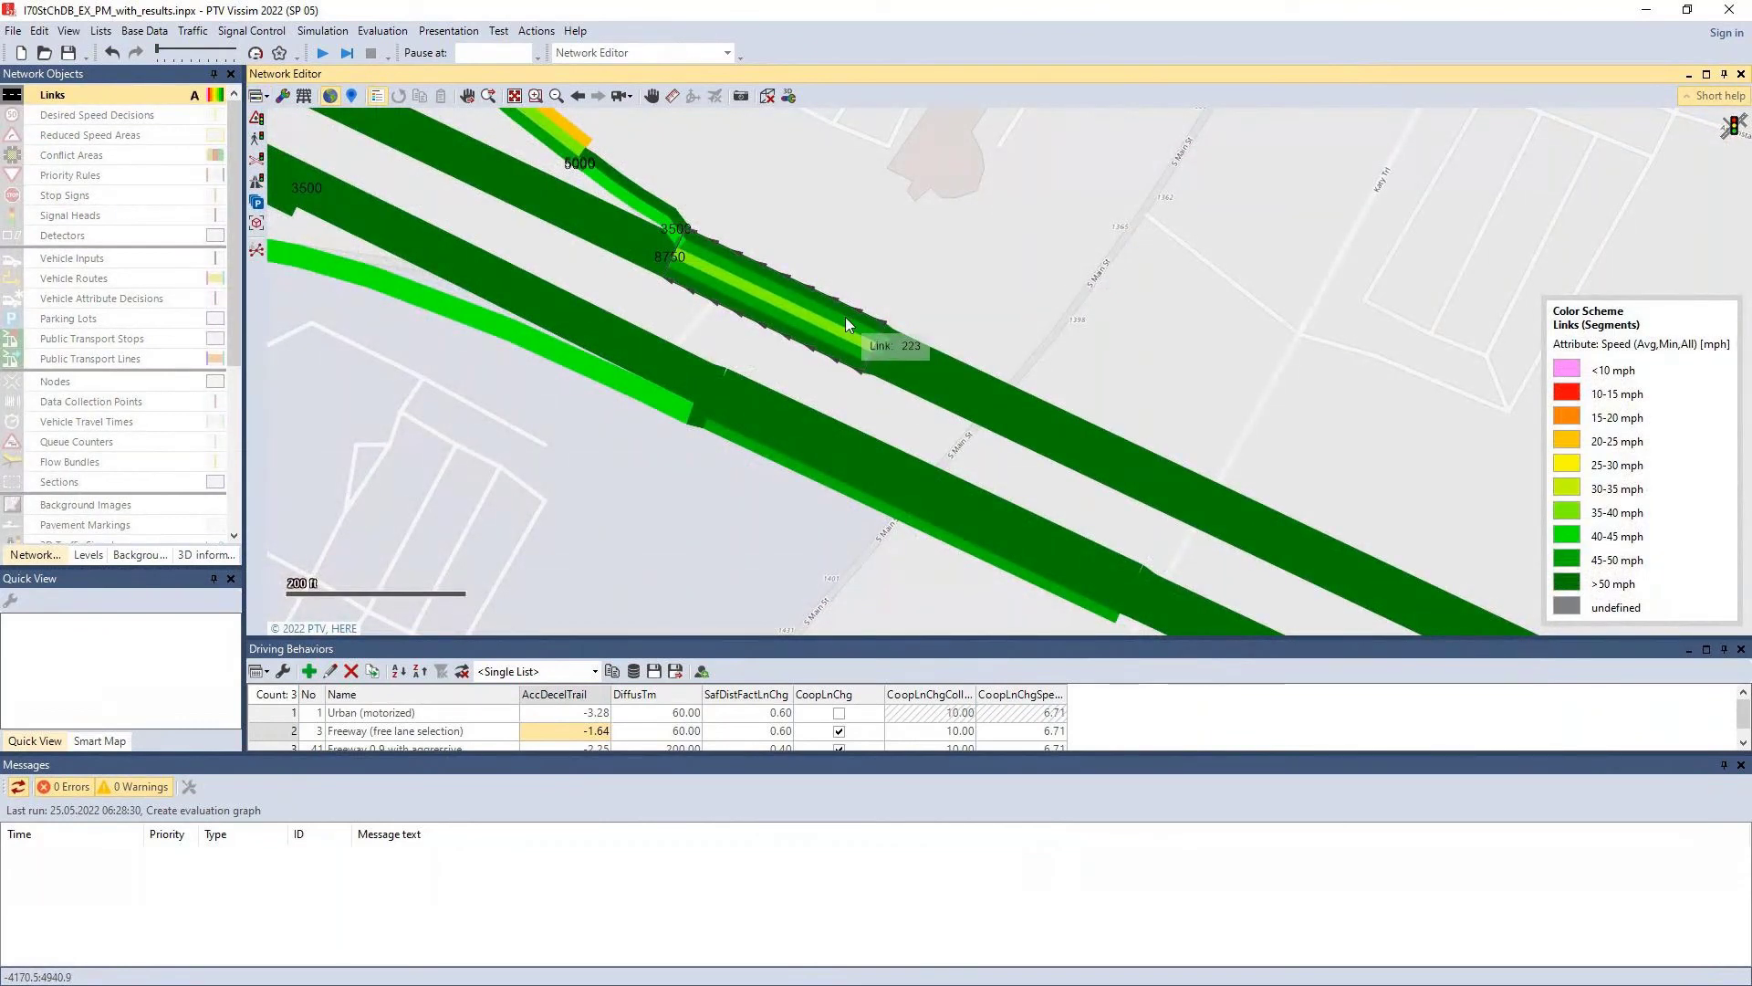
click(673, 95)
drag(677, 267, 876, 373)
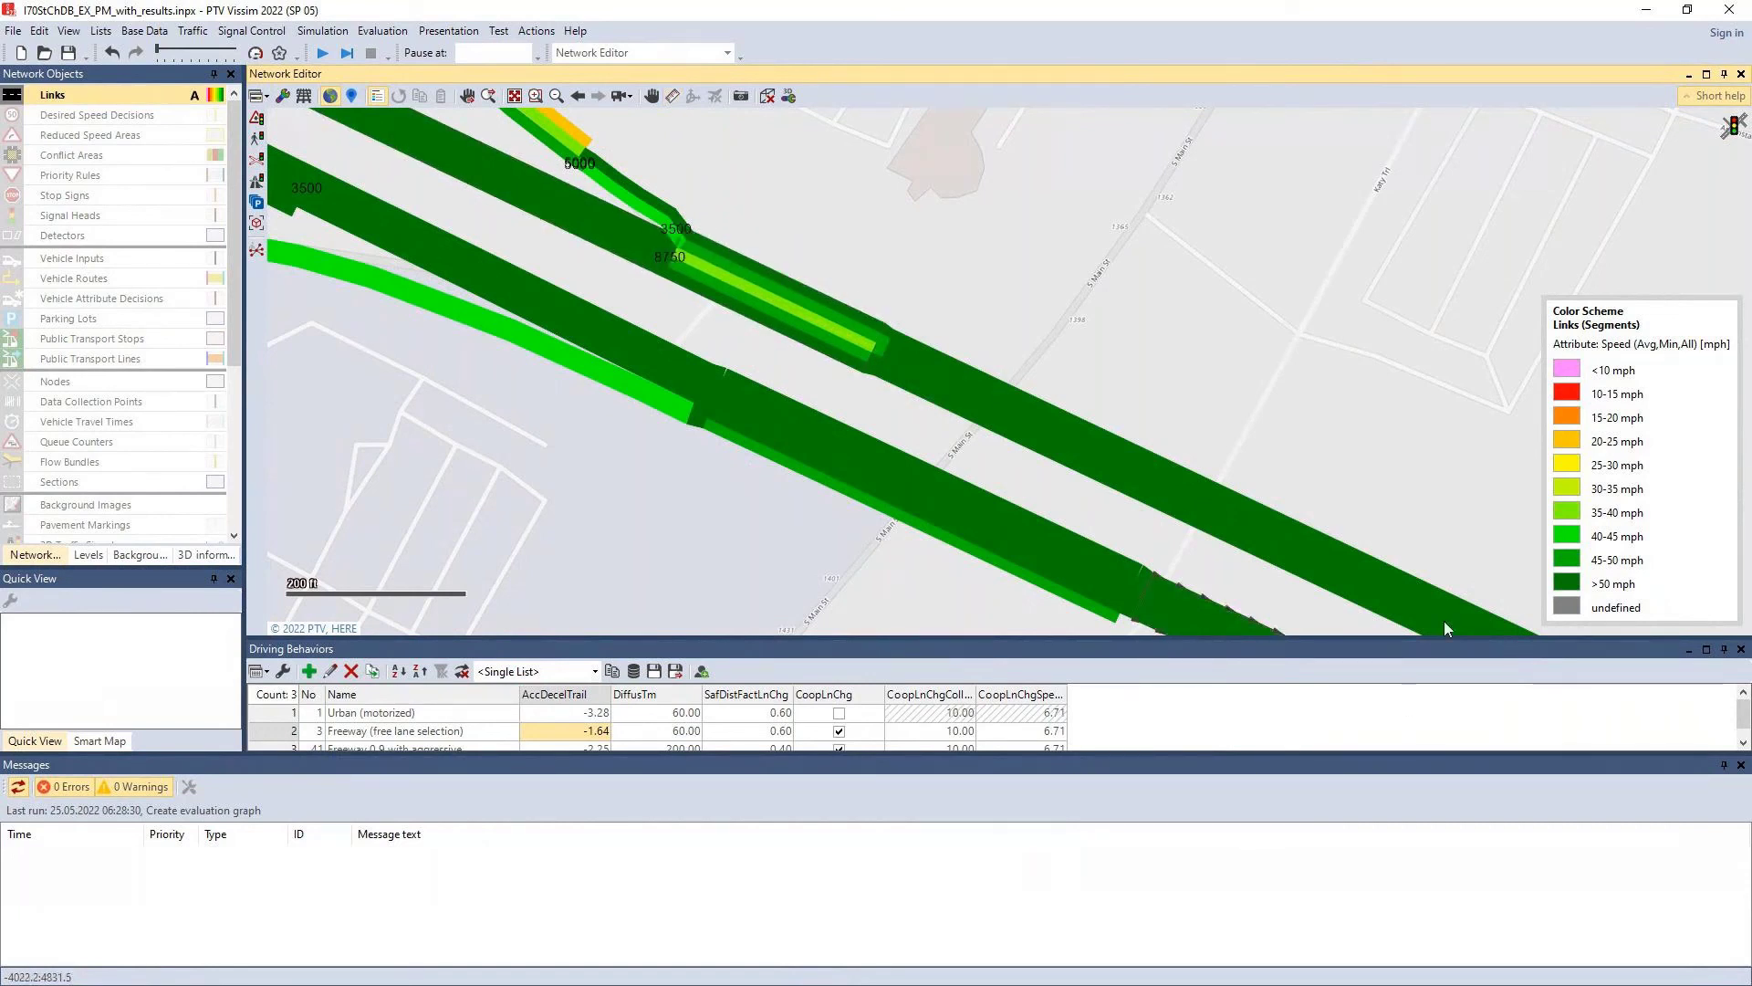
Step: Examine the segment speeds on both freeway directions around the on-ramp merges near S Main St, including links 6 and 285
drag(1455, 590, 1329, 473)
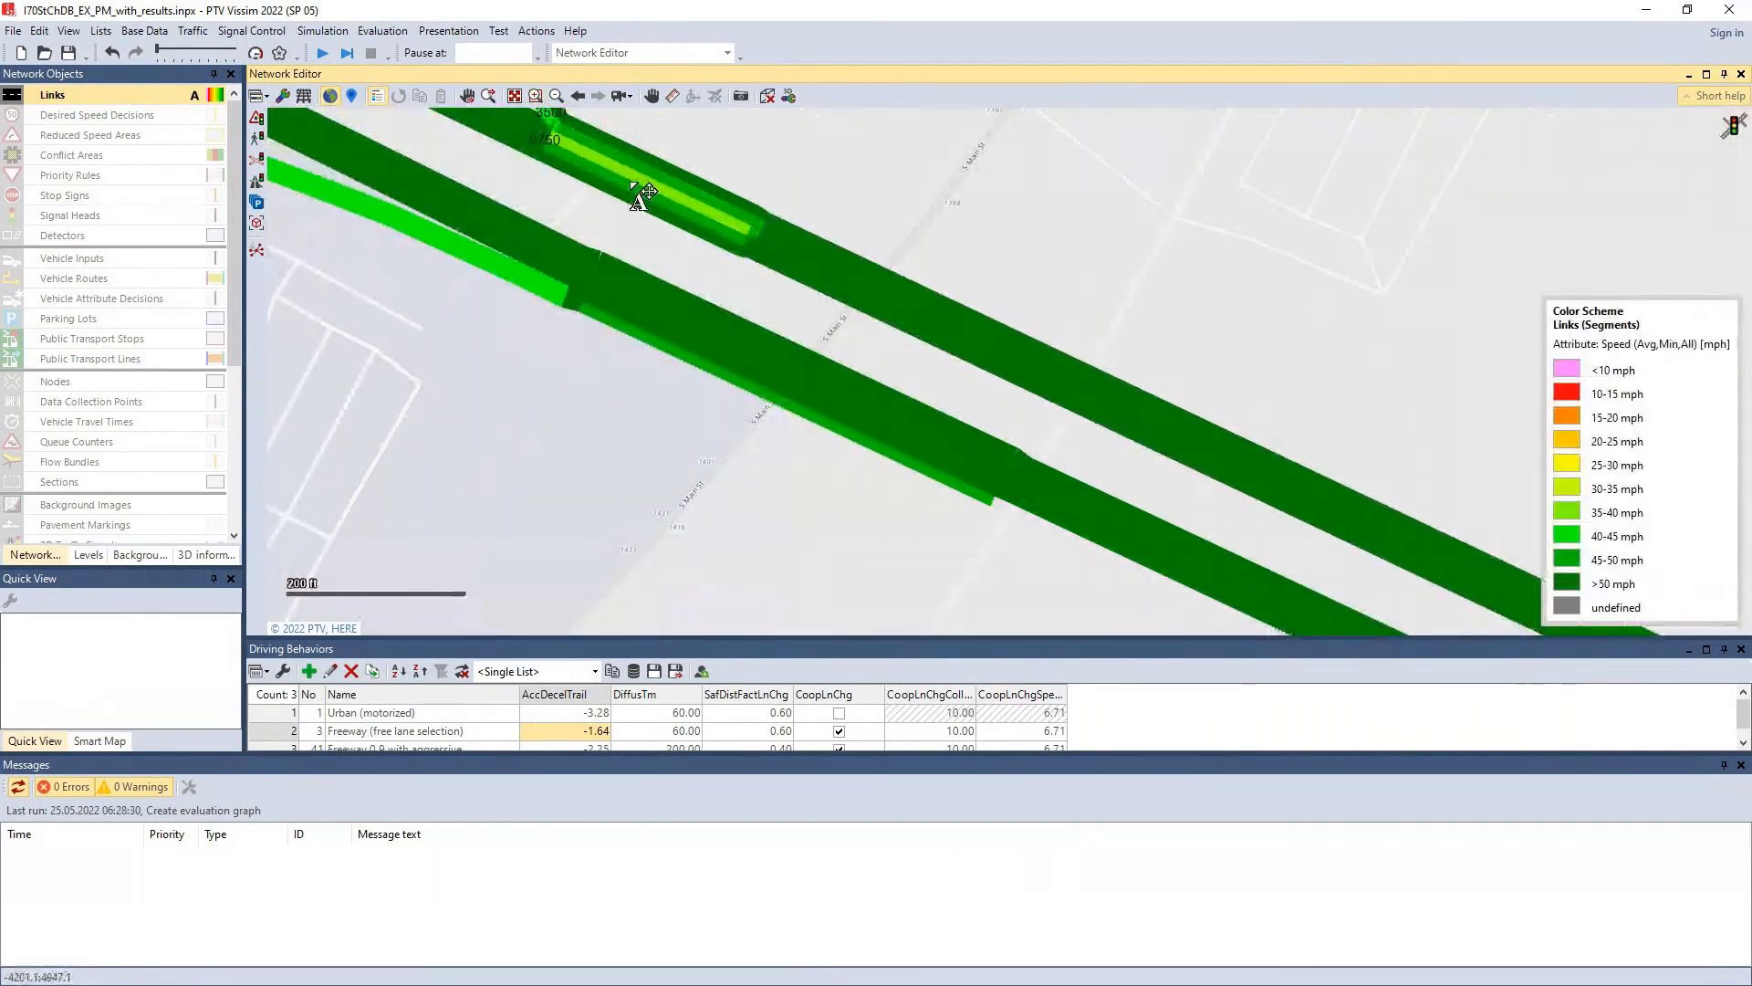
drag(639, 140, 606, 104)
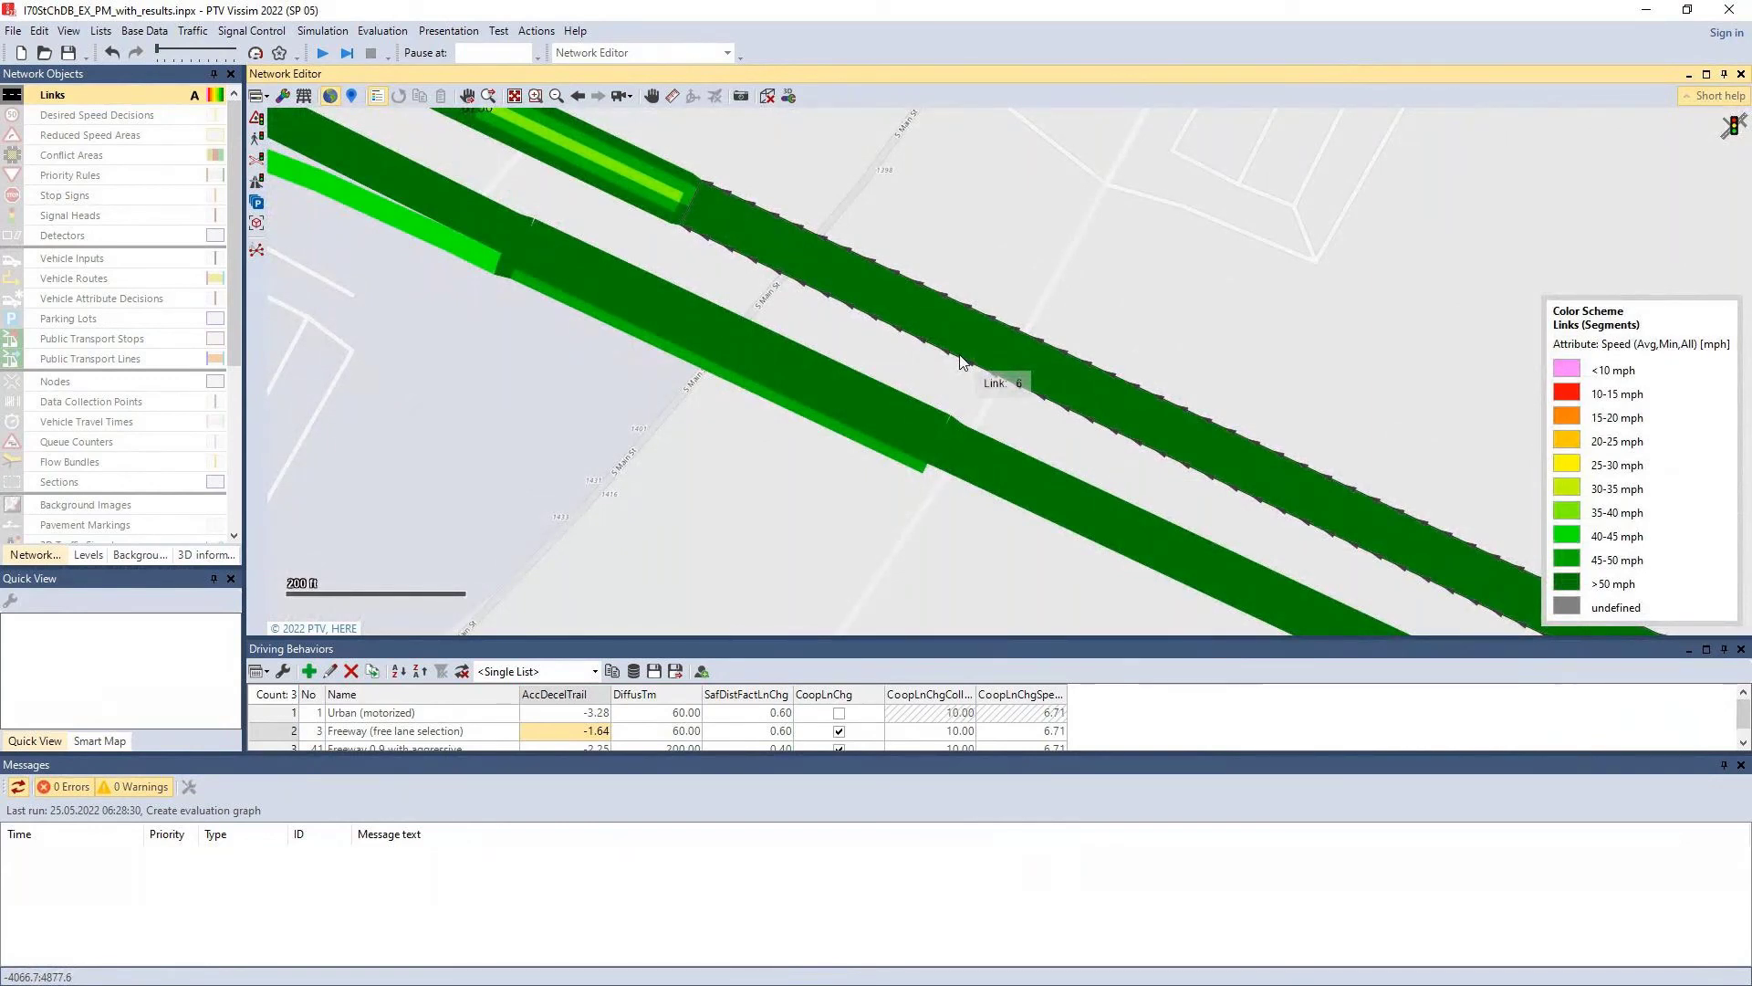
drag(442, 151, 612, 324)
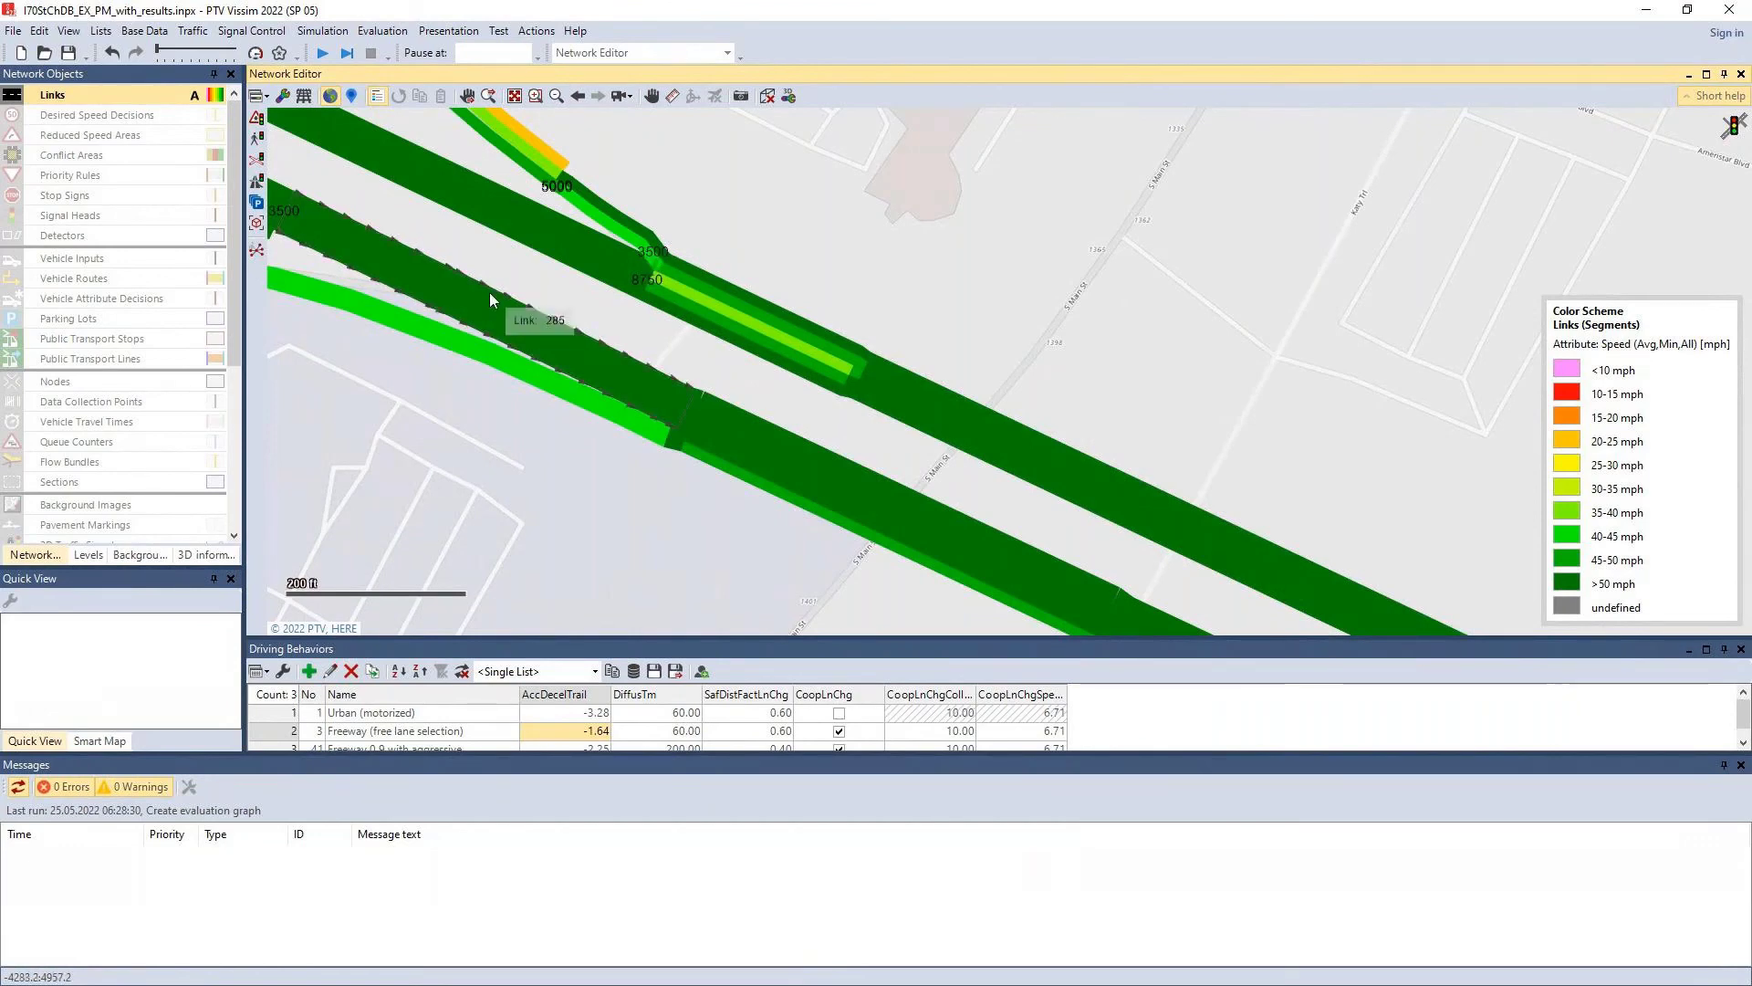
key(ctrl+d)
key(ctrl+d)
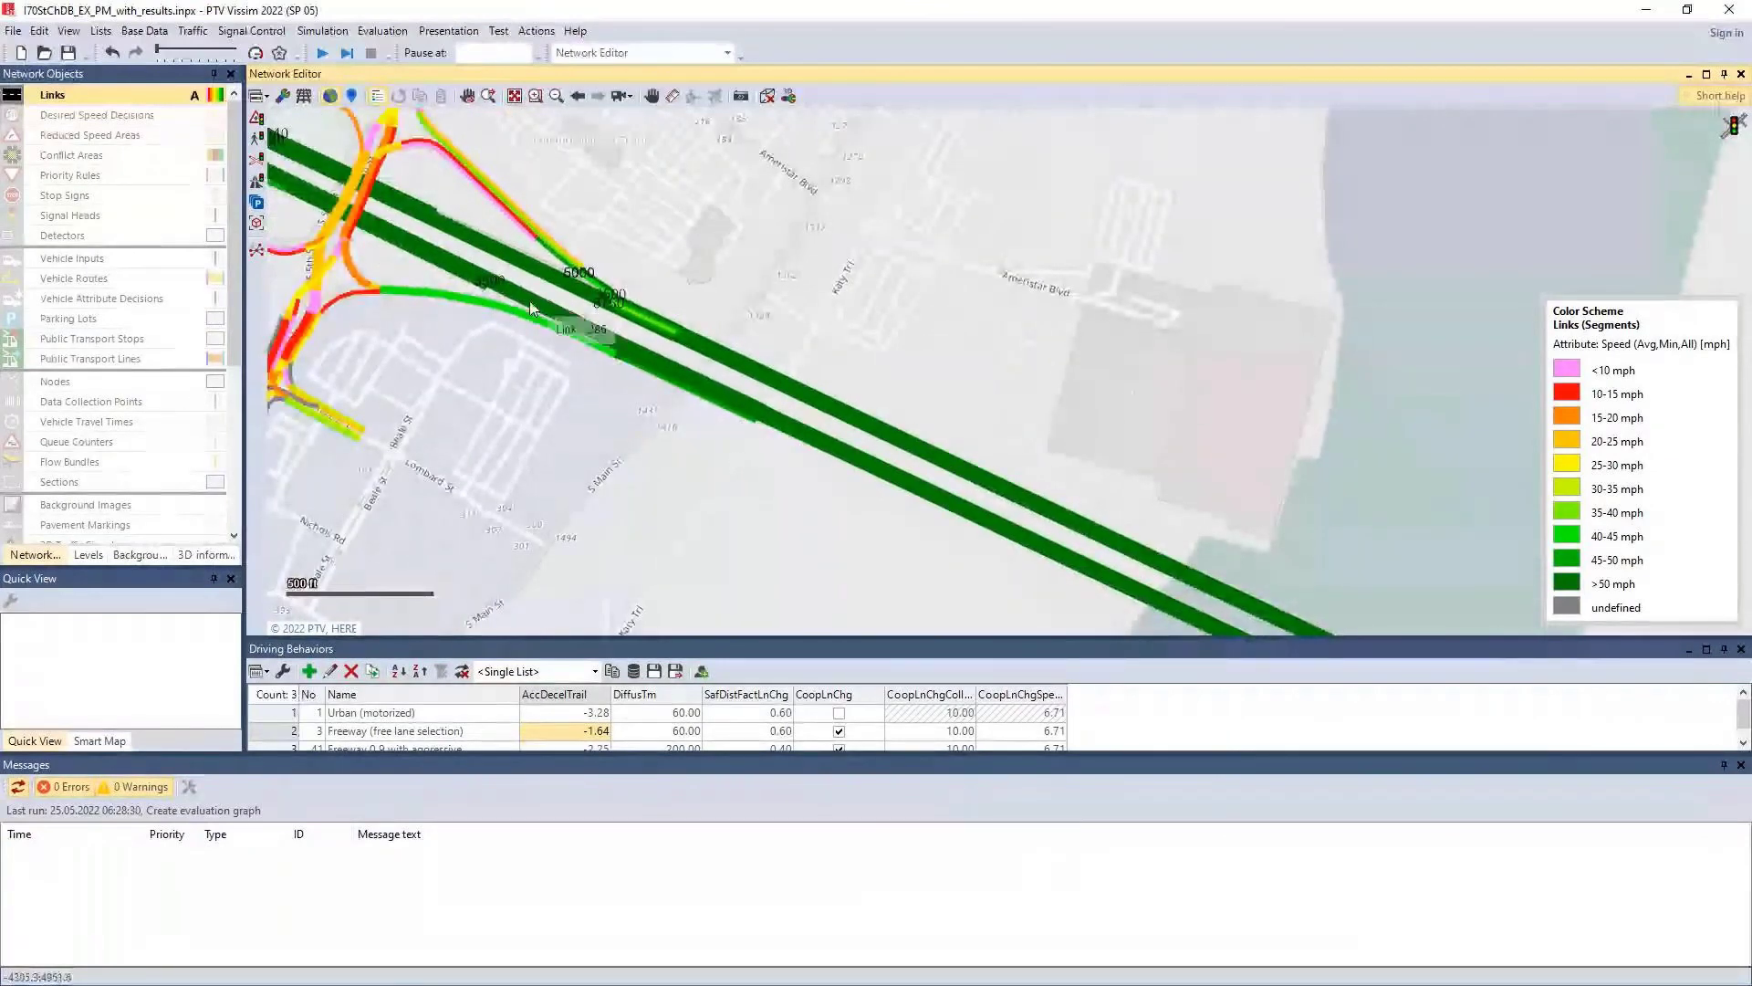
Step: Examine the segment speeds on the ramps and arterial at the S 5th St interchange and northwest toward the Fairgrounds Rd roundabout
drag(509, 308, 1111, 538)
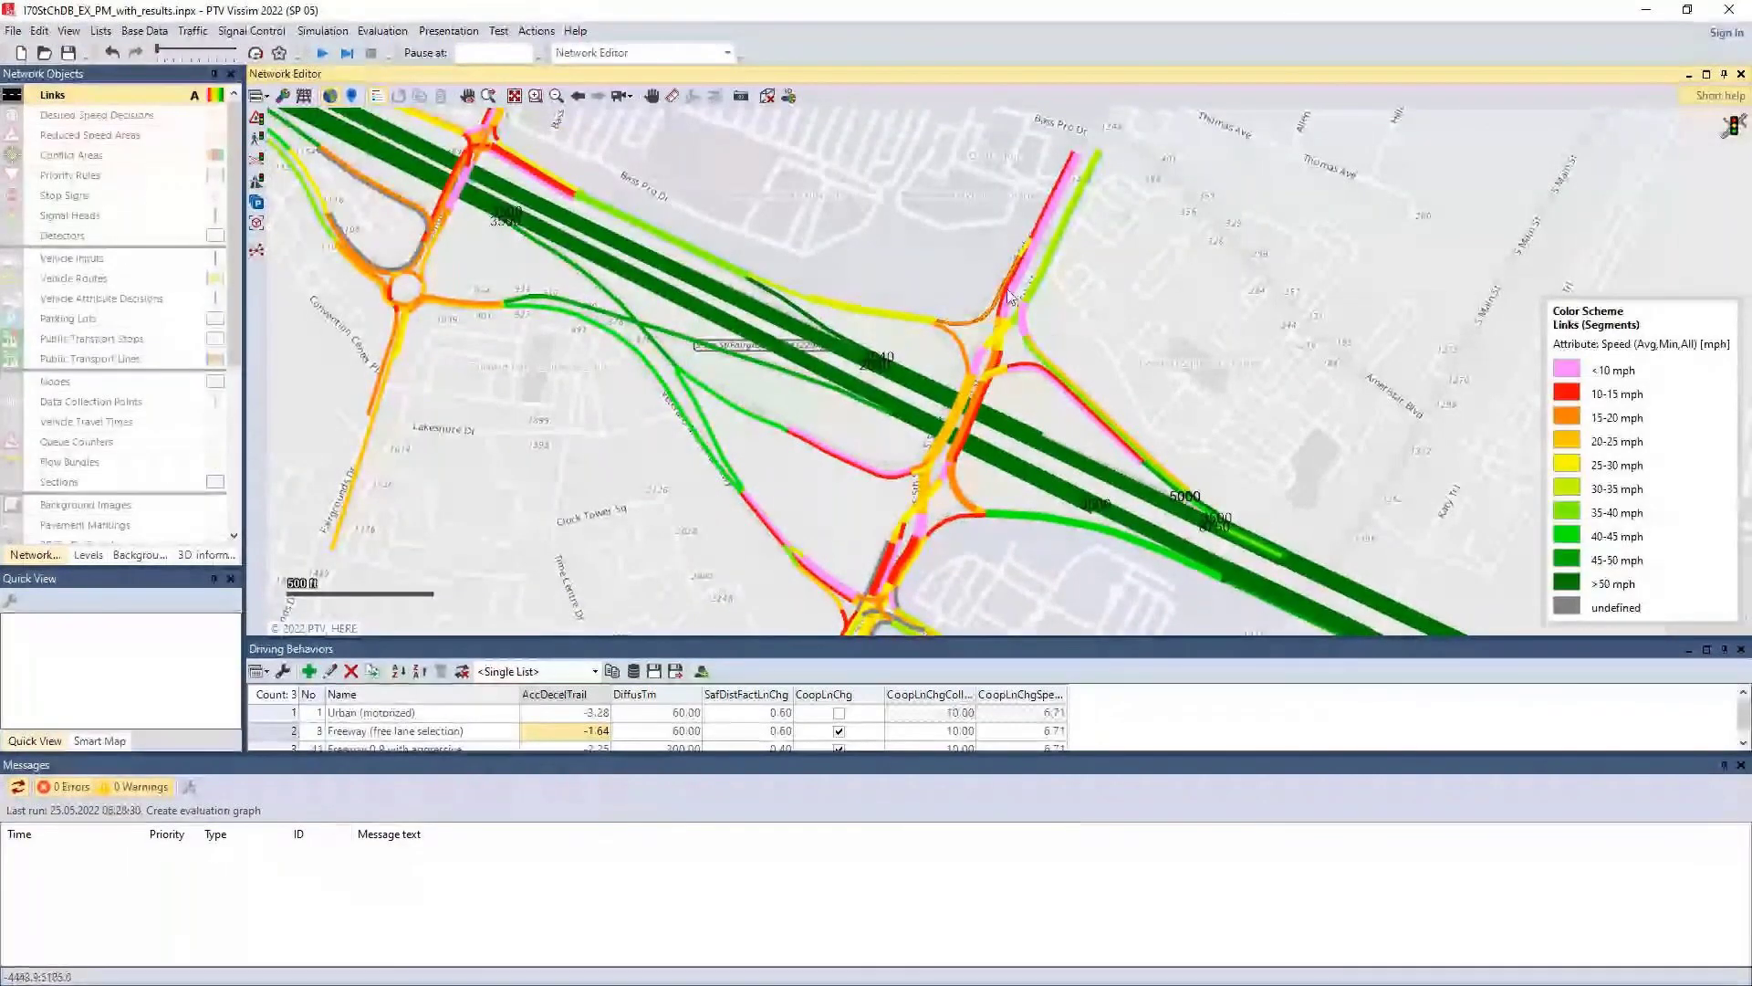
scroll(1022, 265, up, 3)
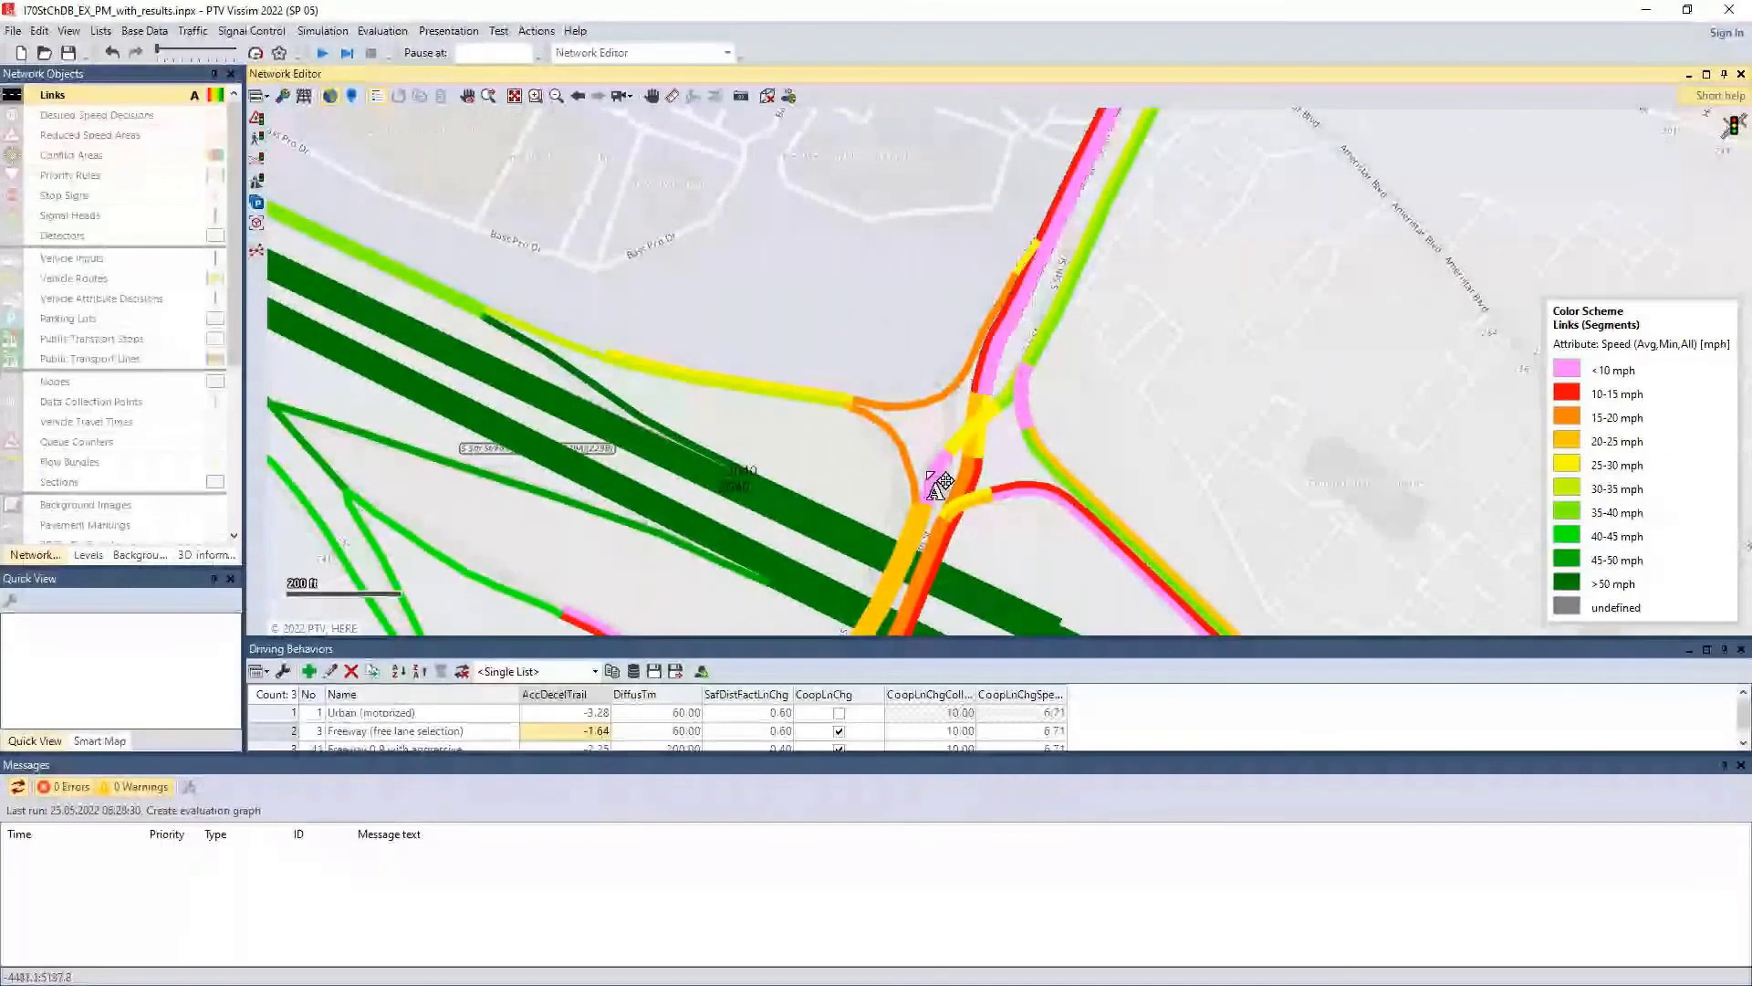
drag(1017, 543, 1072, 294)
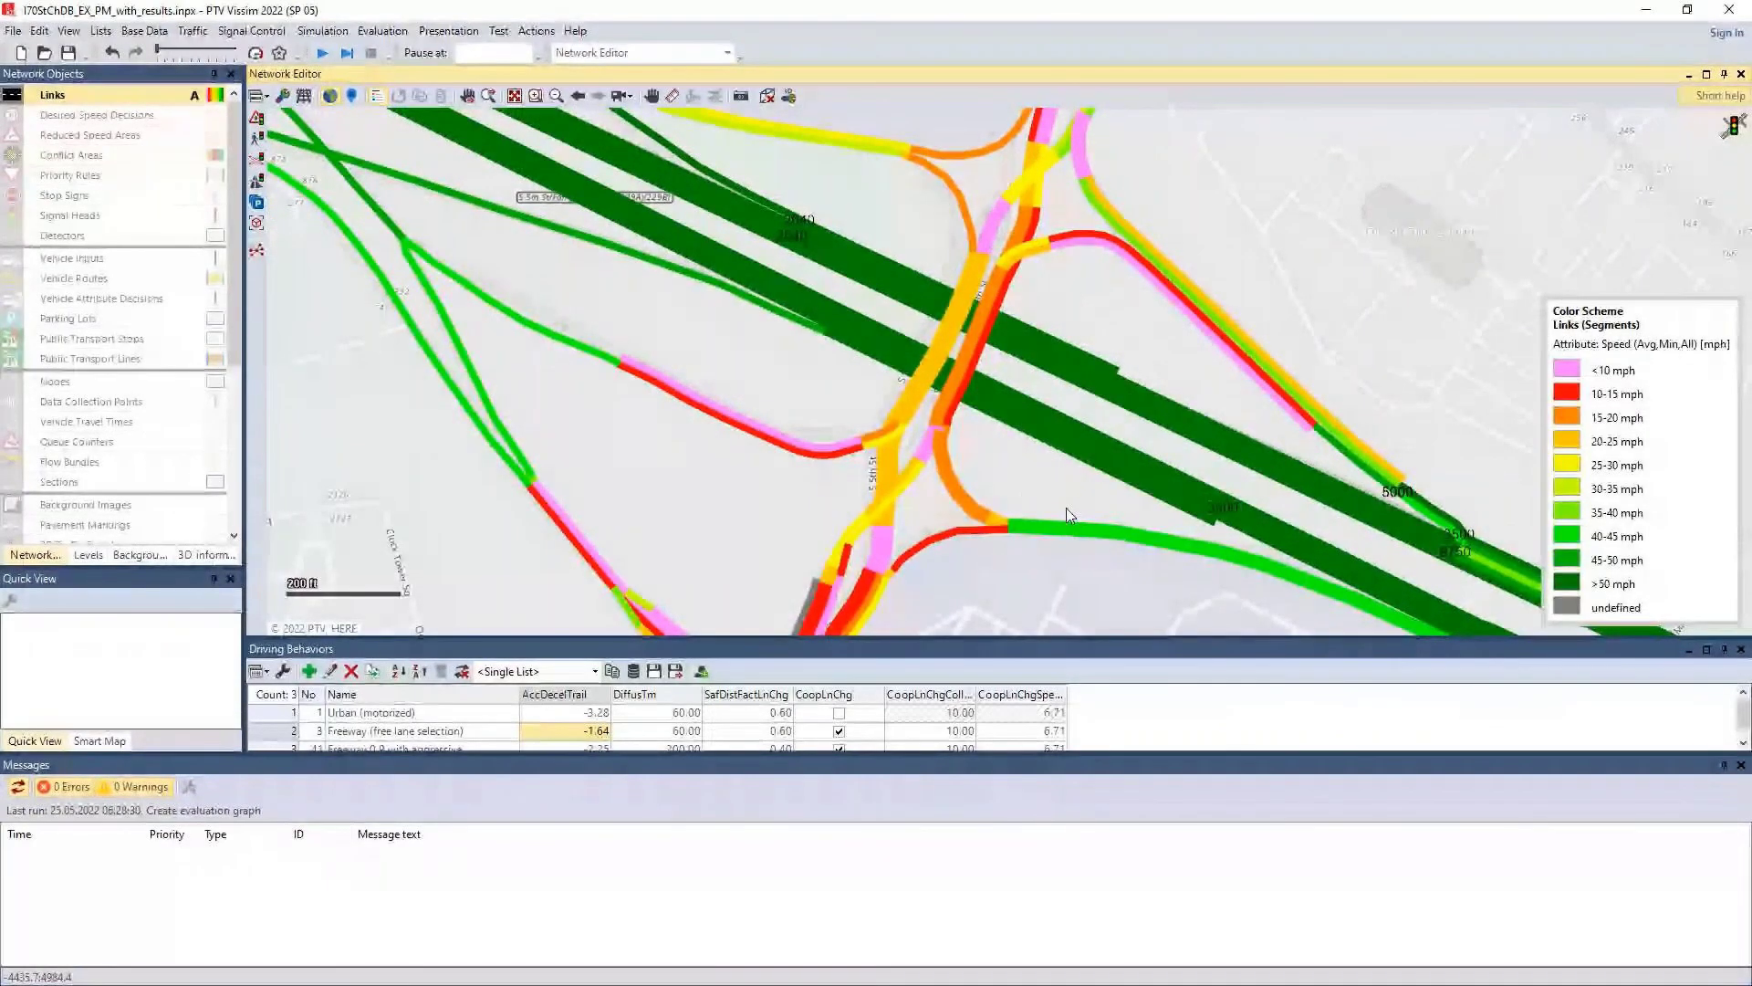
drag(965, 469, 1081, 272)
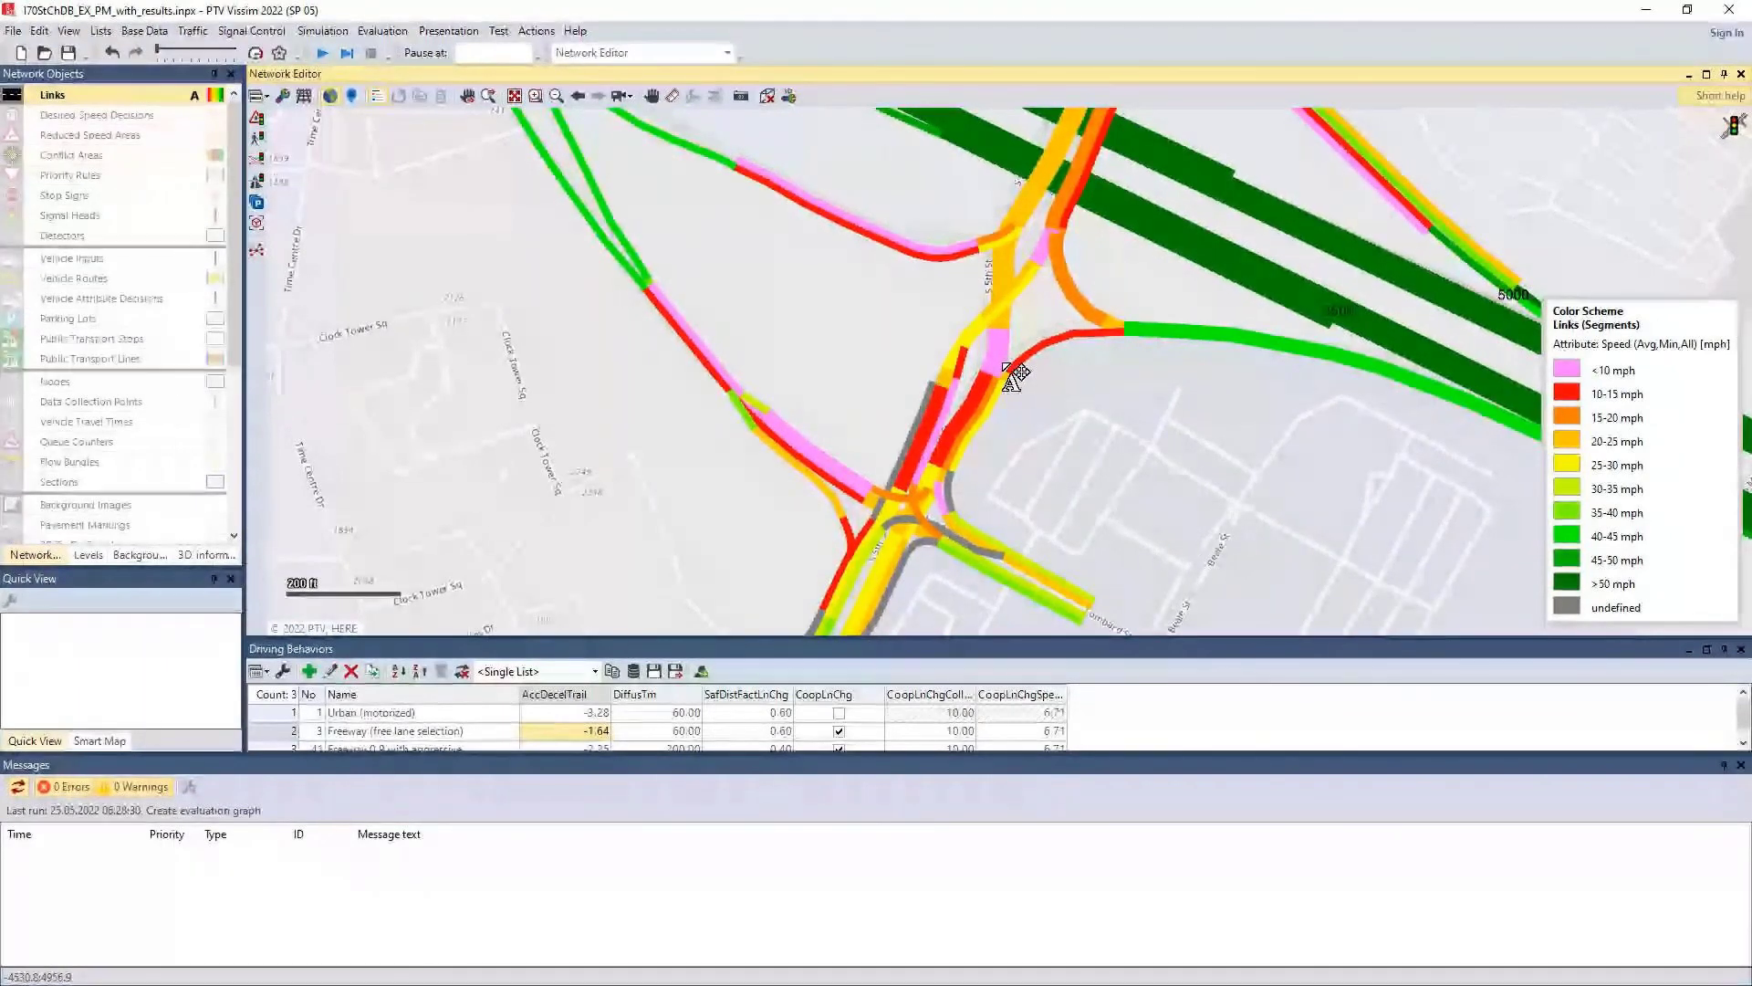
drag(744, 388, 936, 754)
scroll(883, 571, down, 2)
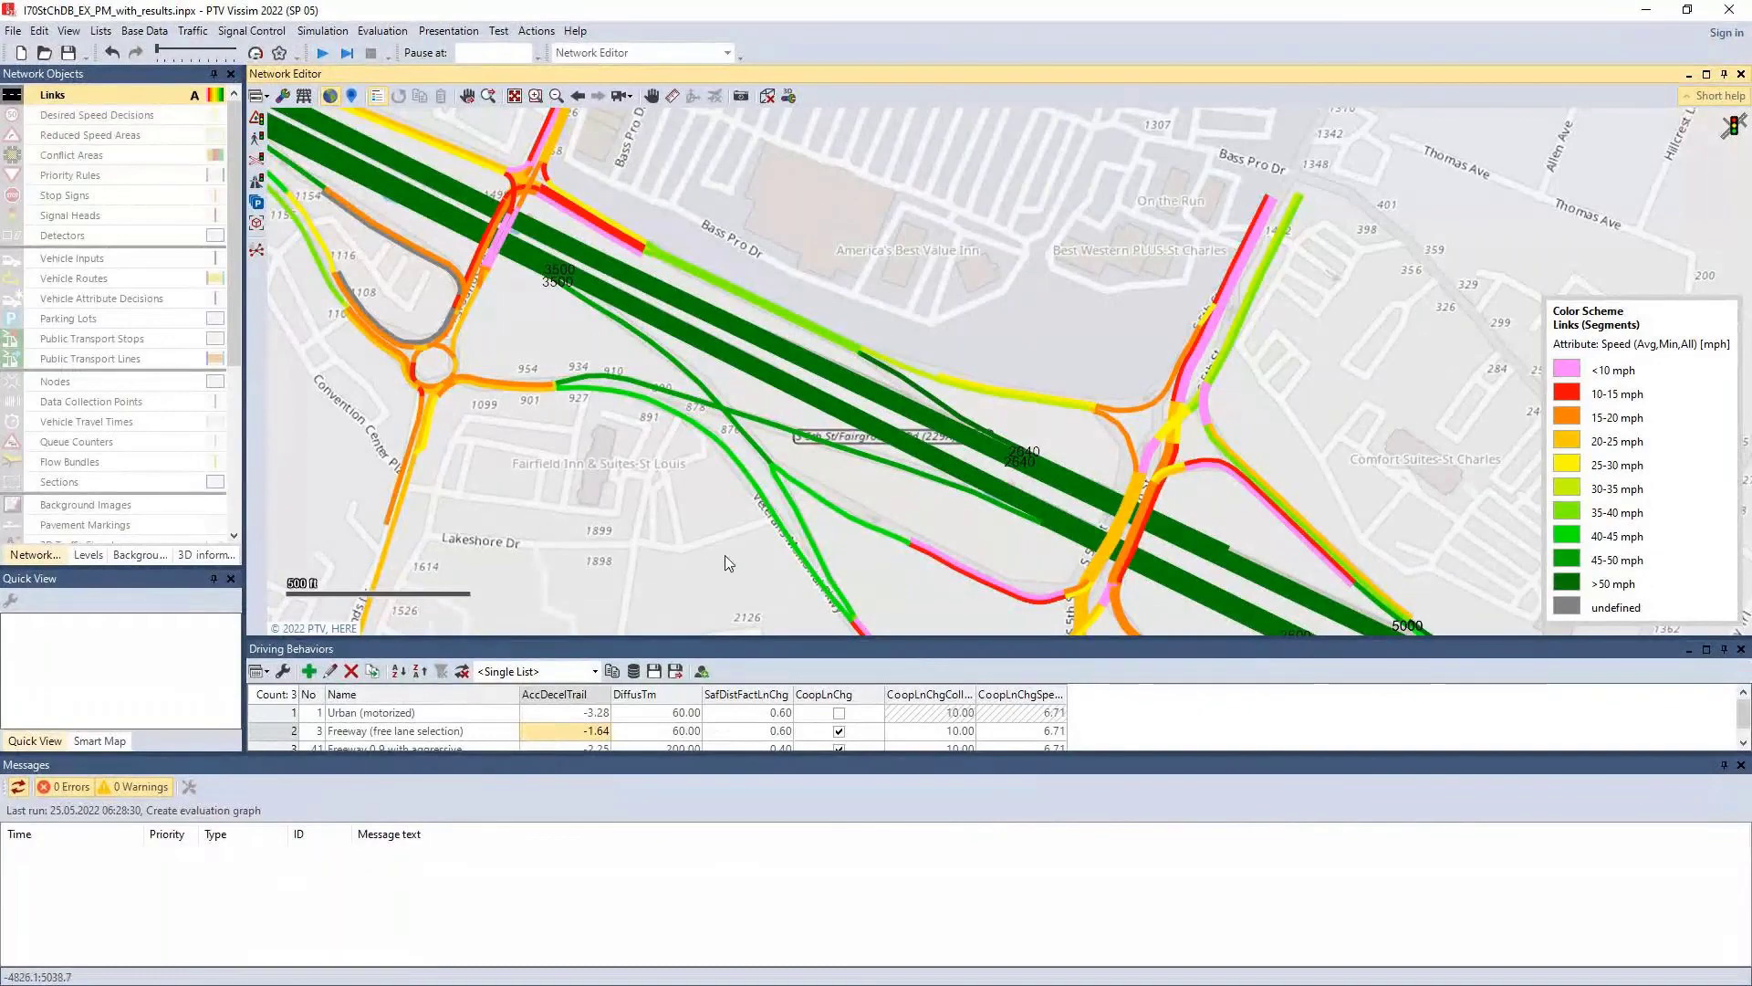
drag(731, 471, 1024, 430)
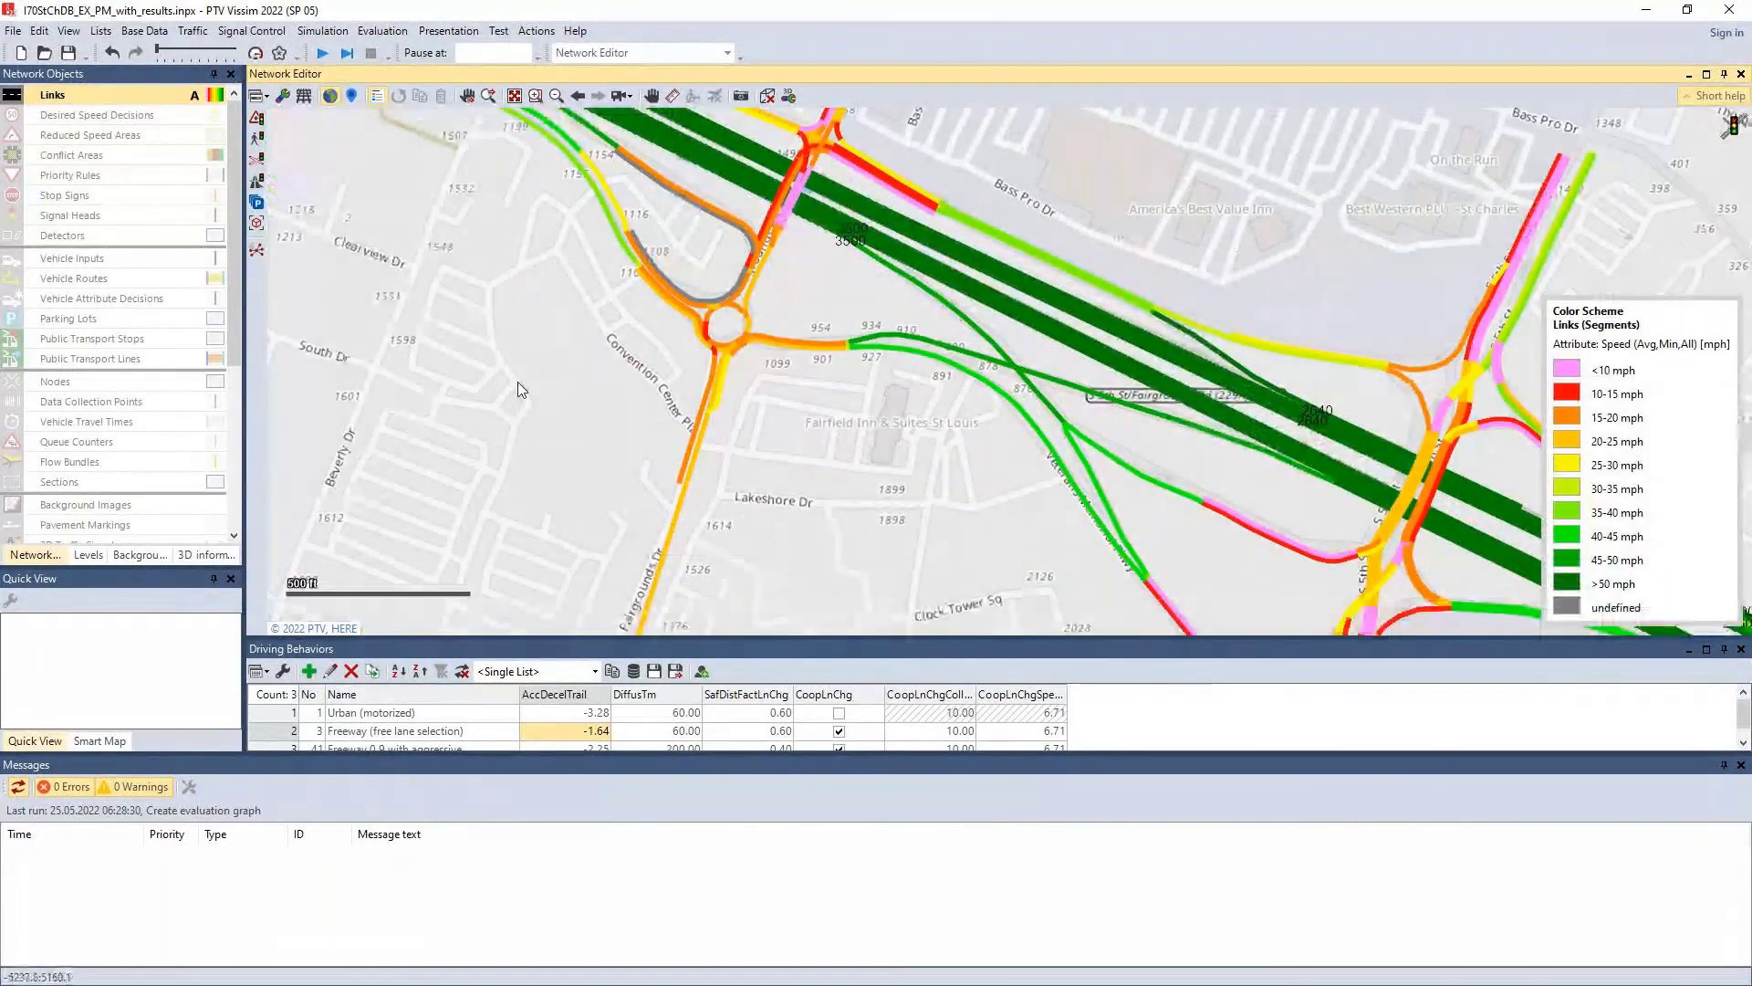